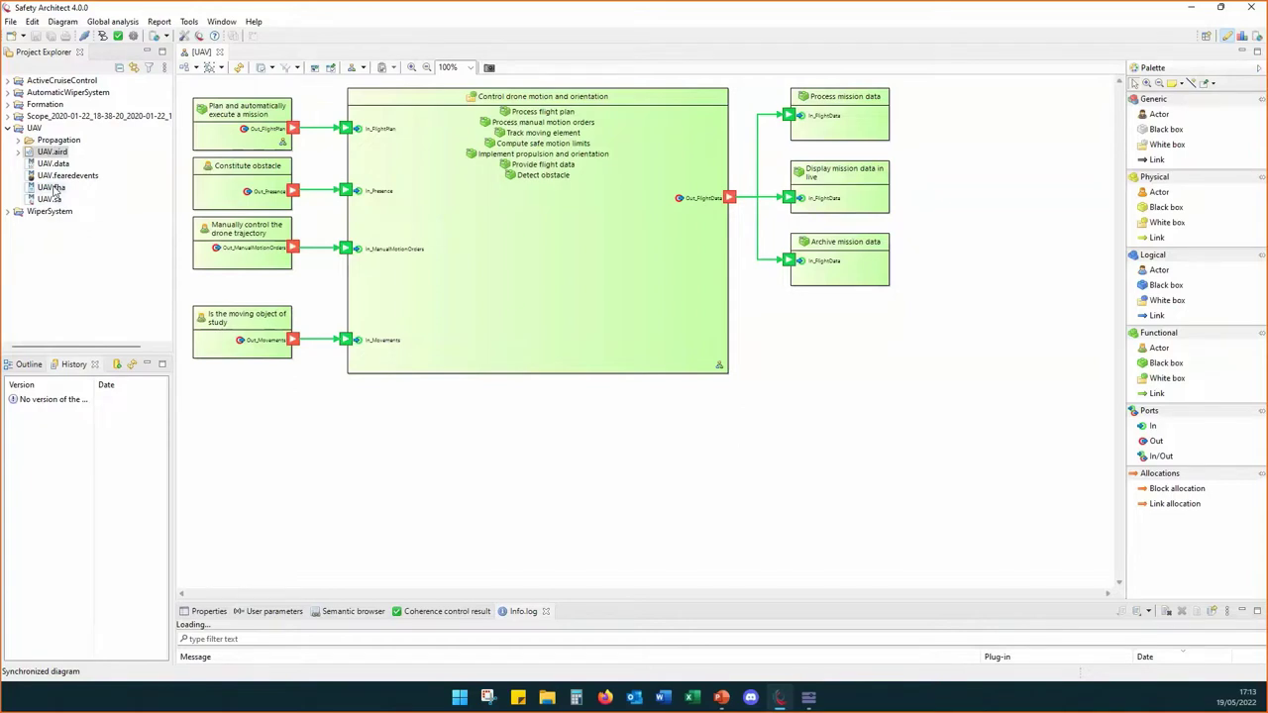
Step: Open UAV.fha, add FHA row (6), and bring up its Function picker
{"action": "left_click", "coordinate": [51, 187]}
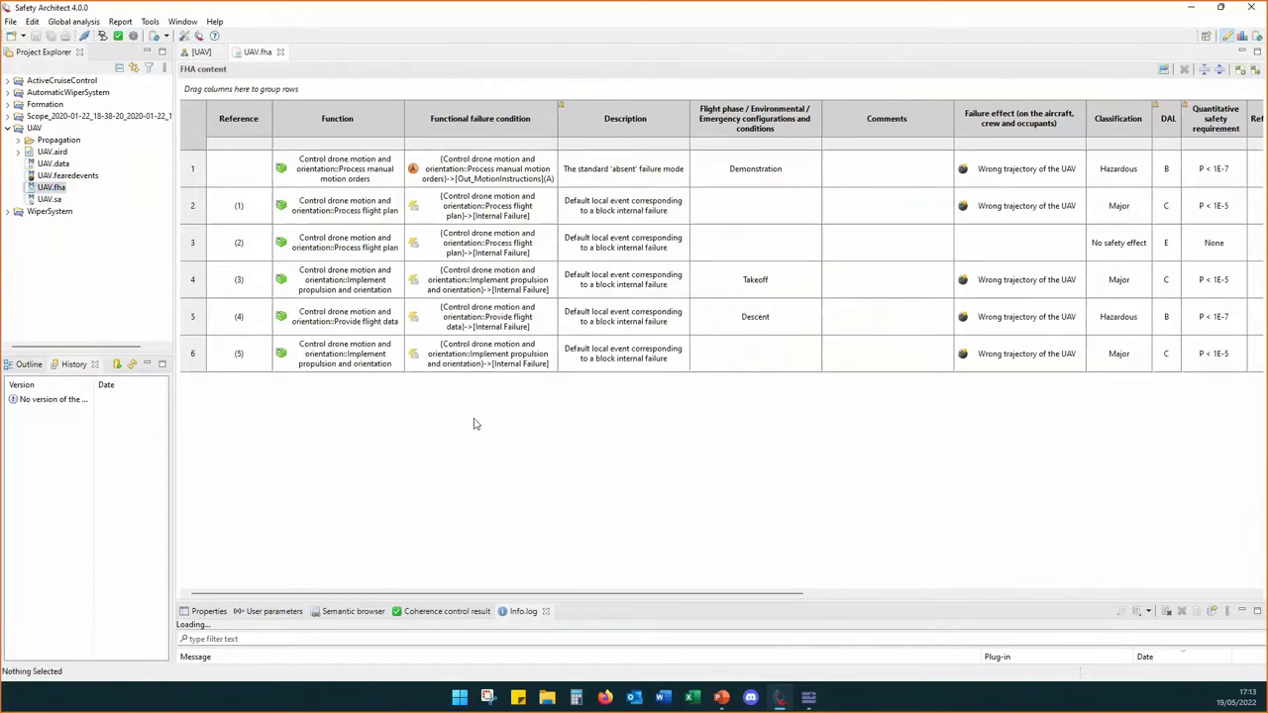
{"action": "left_click", "coordinate": [1166, 69]}
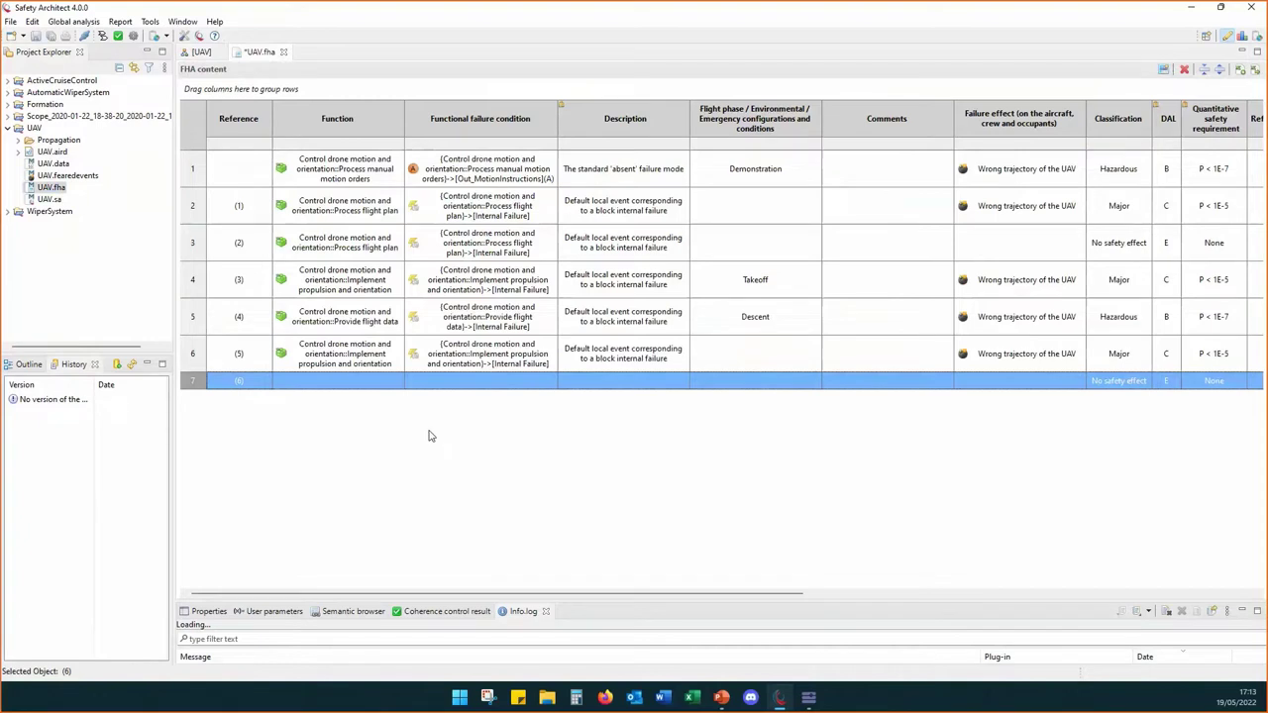
{"action": "left_click", "coordinate": [325, 386]}
{"action": "left_click", "coordinate": [325, 386]}
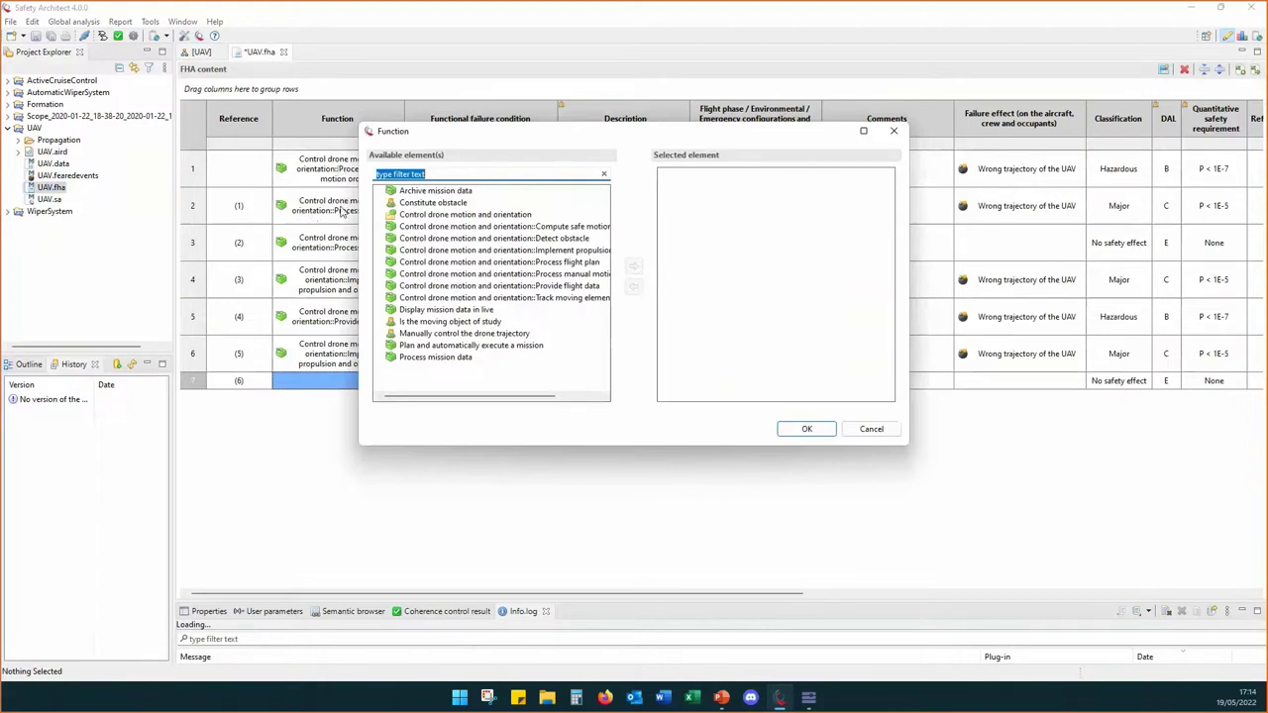
Step: Assign row (6) the function Process manual motion orders with the Internal Failure condition
{"action": "double_click", "coordinate": [519, 273]}
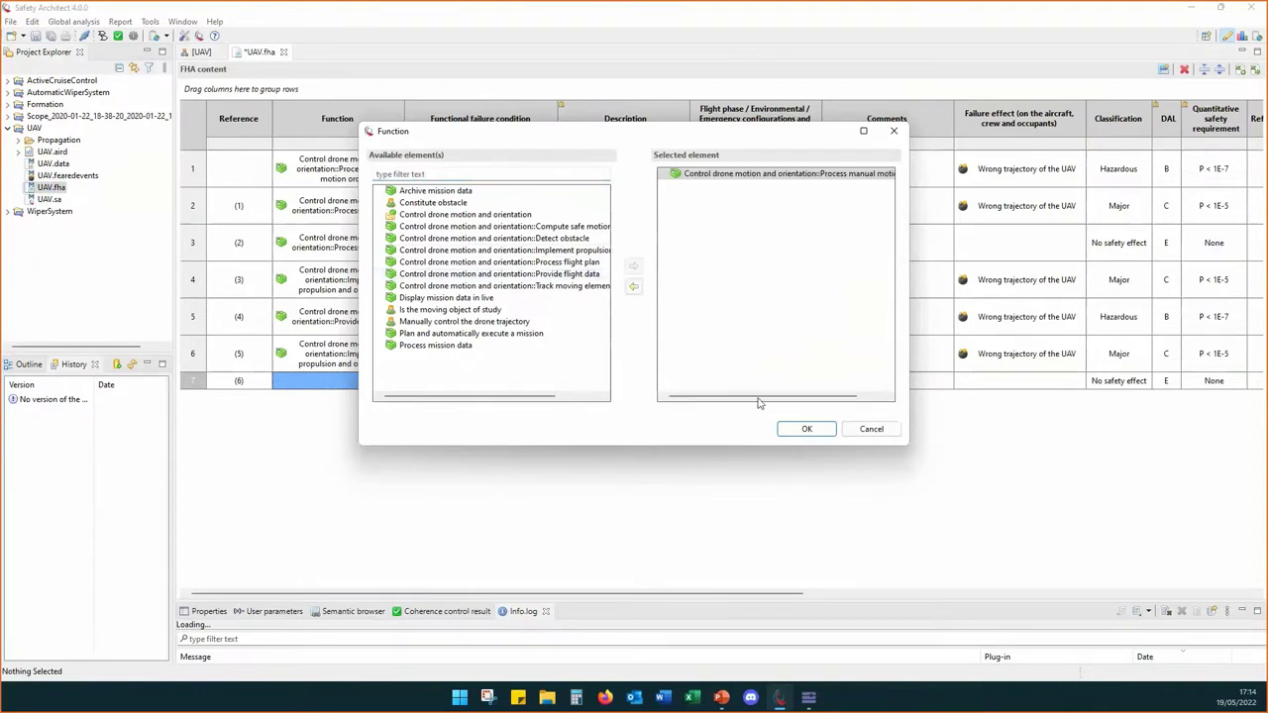
{"action": "left_click", "coordinate": [804, 429]}
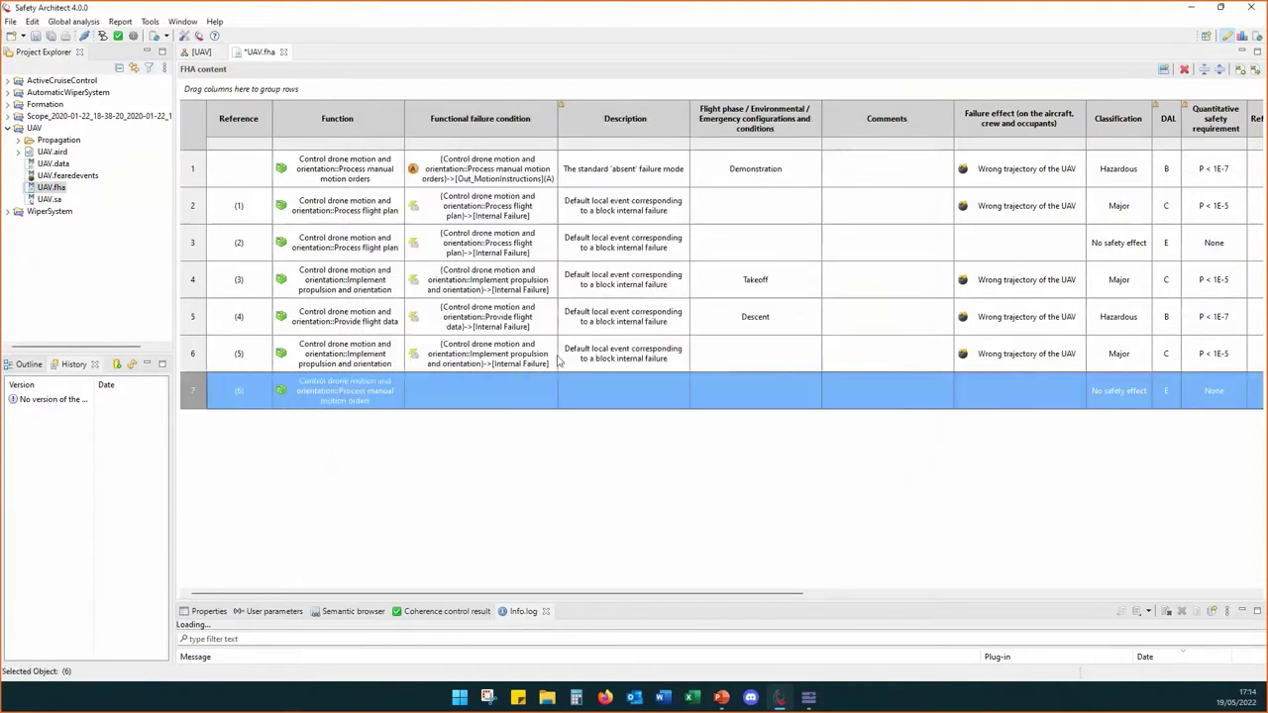
{"action": "double_click", "coordinate": [466, 392]}
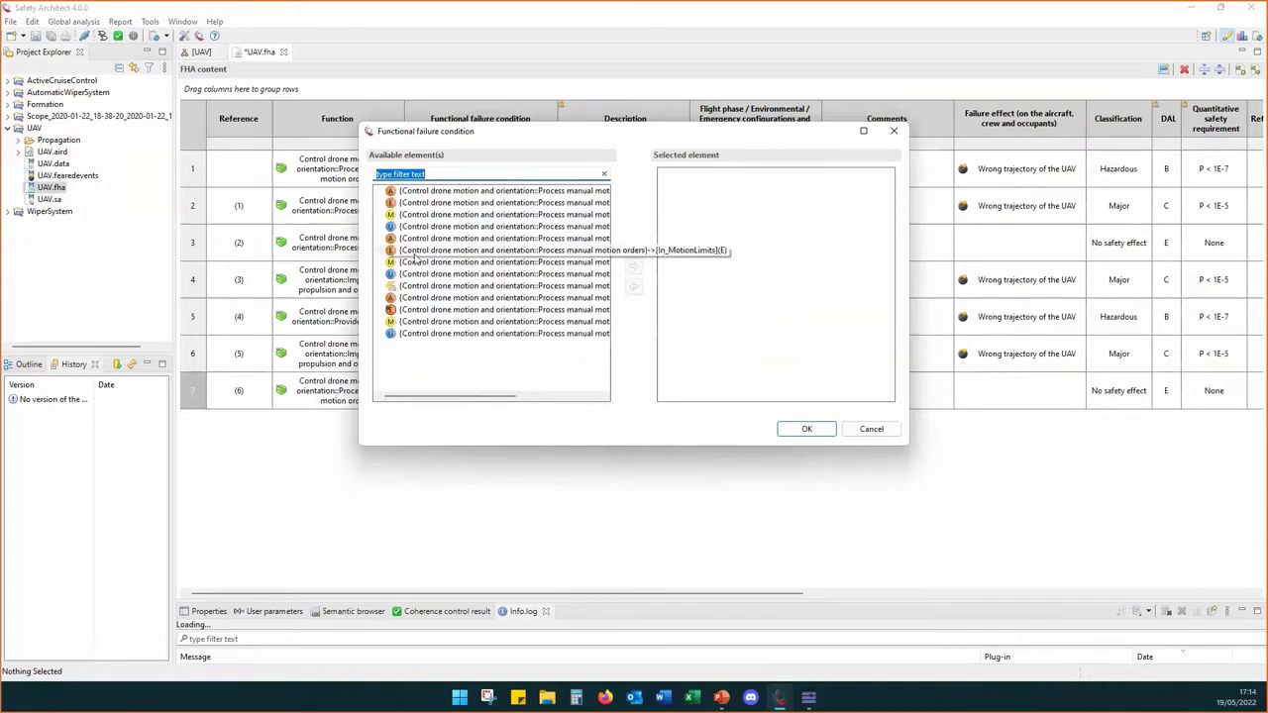
{"action": "double_click", "coordinate": [463, 286]}
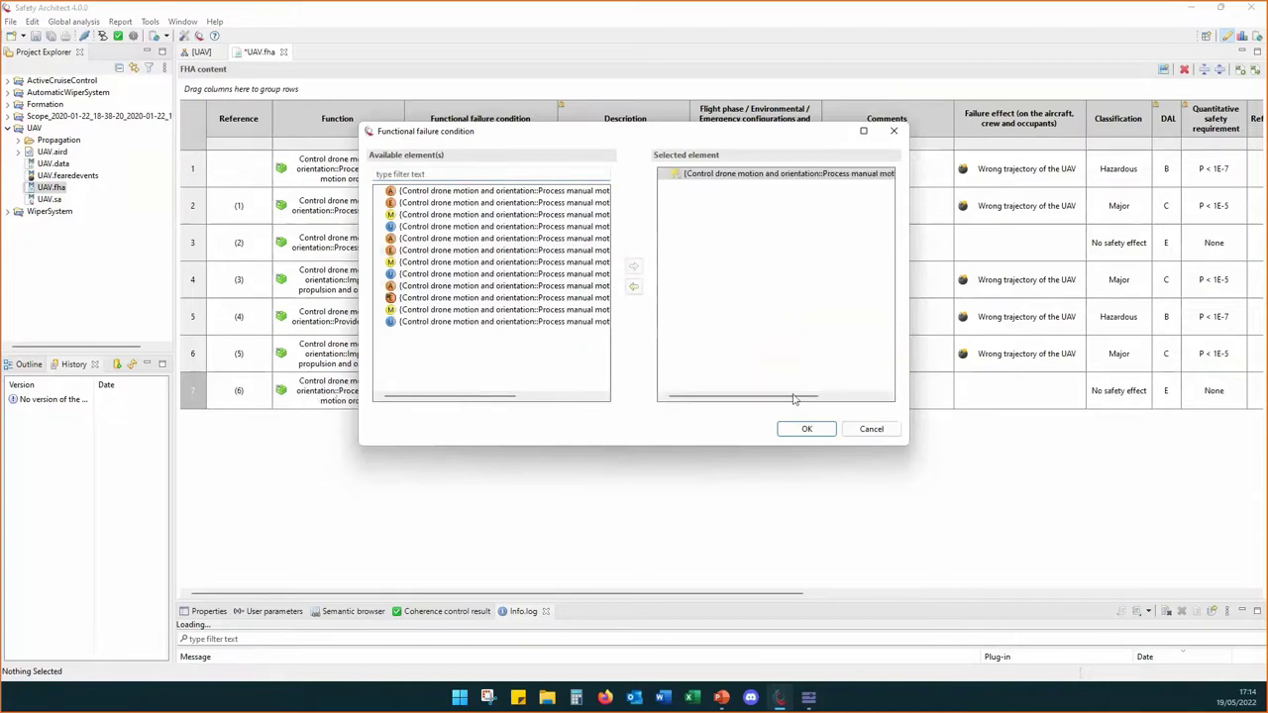
{"action": "left_click", "coordinate": [806, 427]}
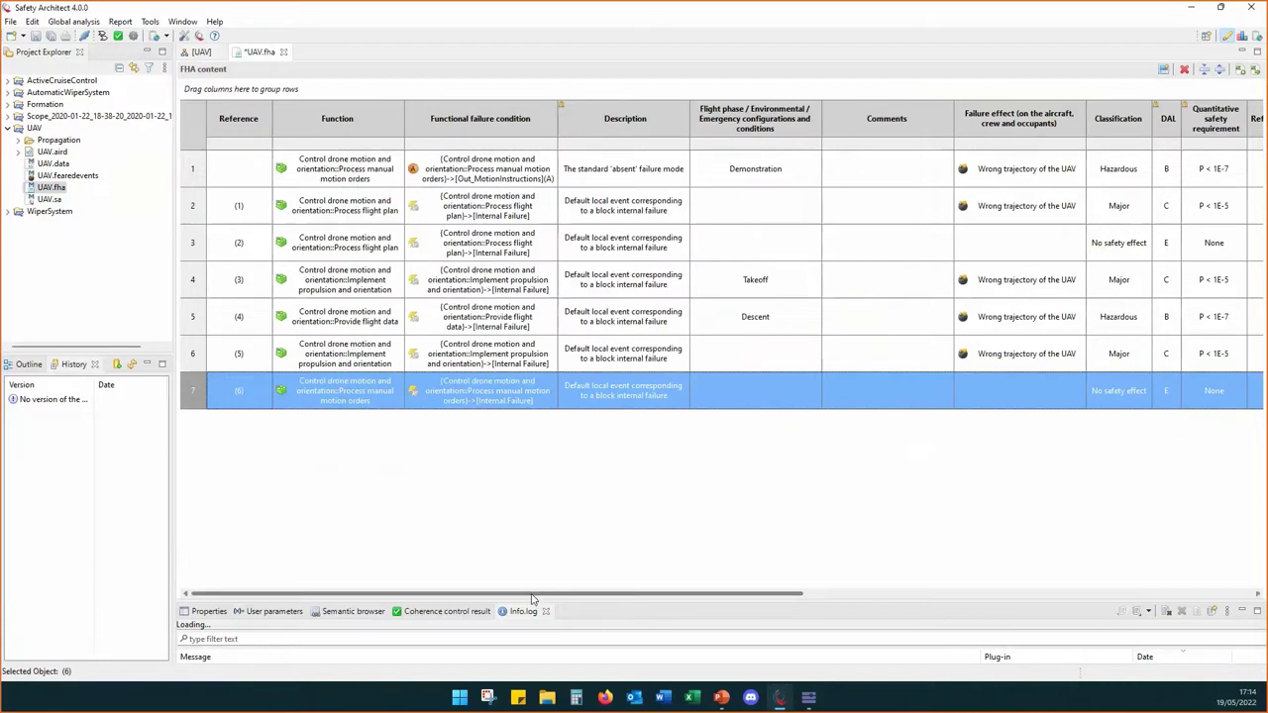
{"action": "left_click_drag", "start_coordinate": [532, 594], "coordinate": [617, 595]}
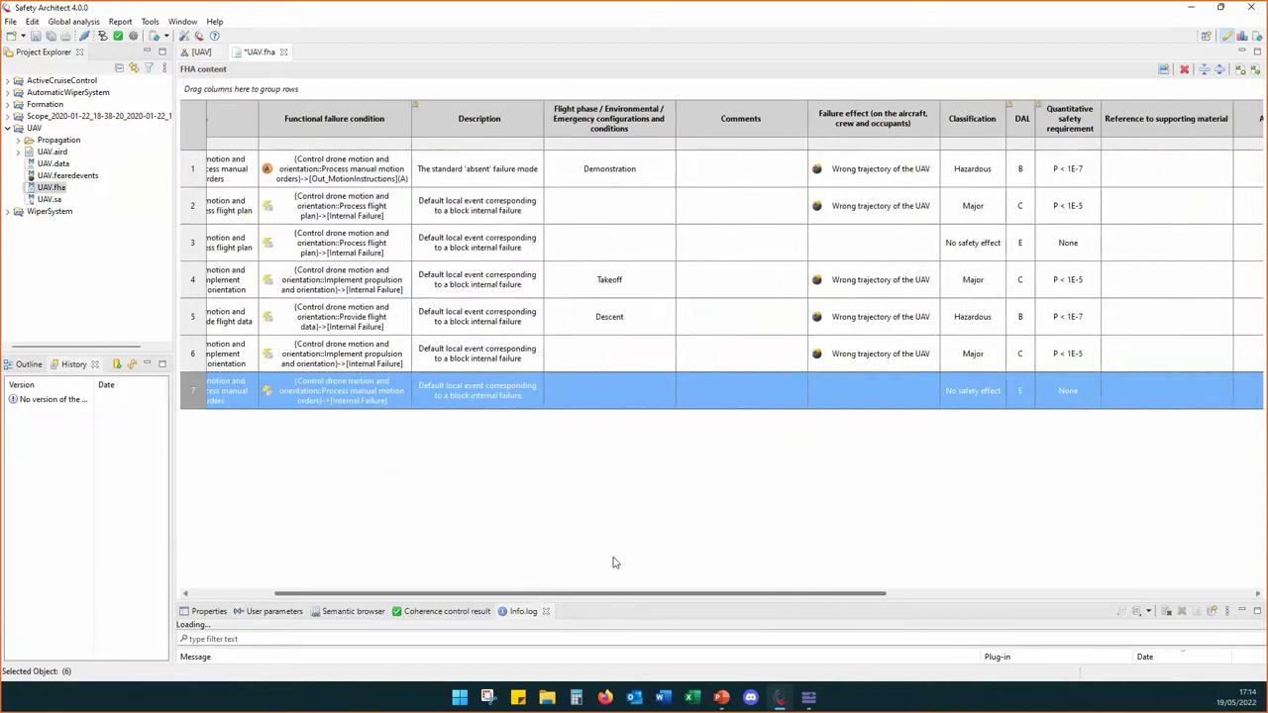
Step: Look over row (6)'s flight phase and failure effect choices, then classify it Major
{"action": "left_click", "coordinate": [612, 396]}
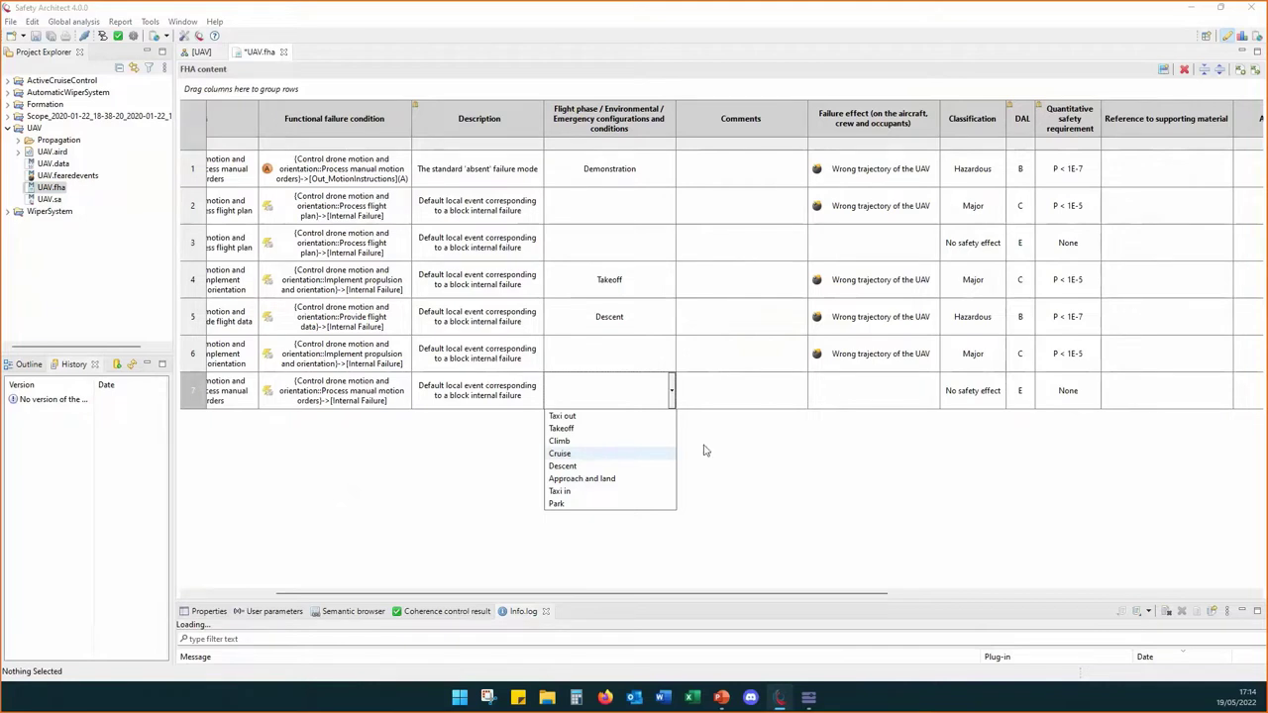
{"action": "left_click", "coordinate": [713, 402]}
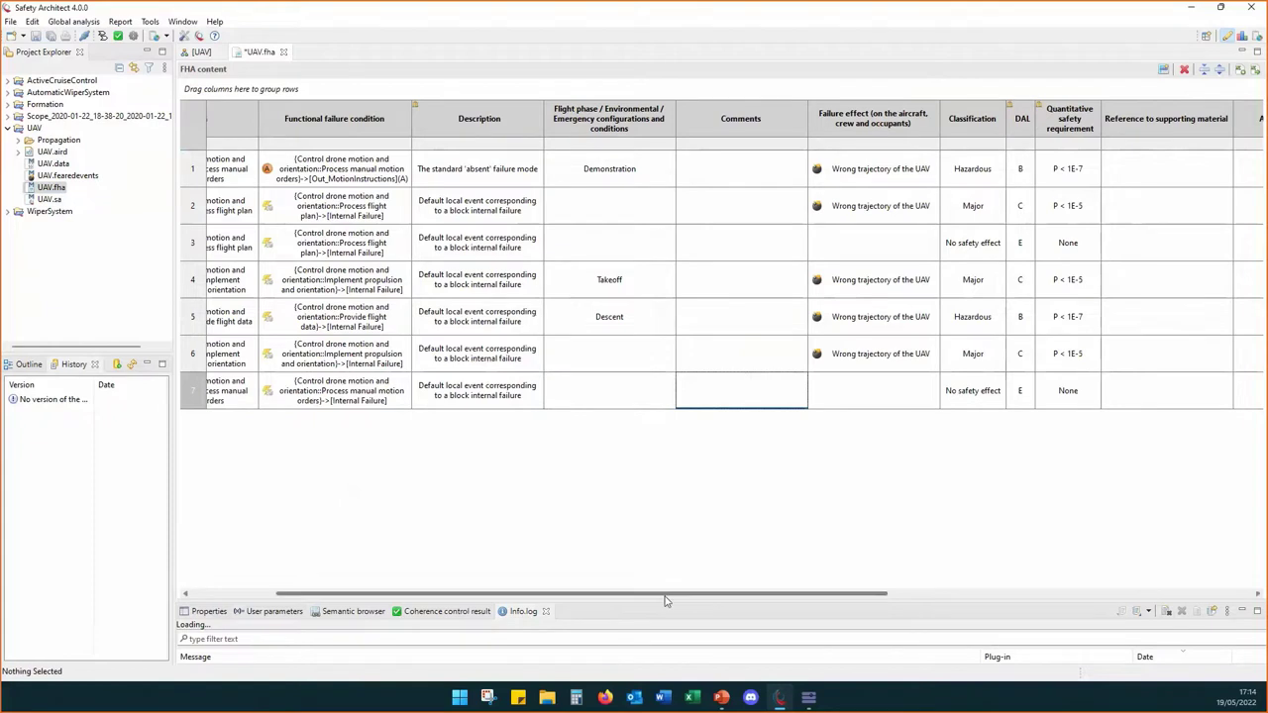
{"action": "left_click_drag", "start_coordinate": [664, 594], "coordinate": [709, 607]}
{"action": "left_click", "coordinate": [742, 377]}
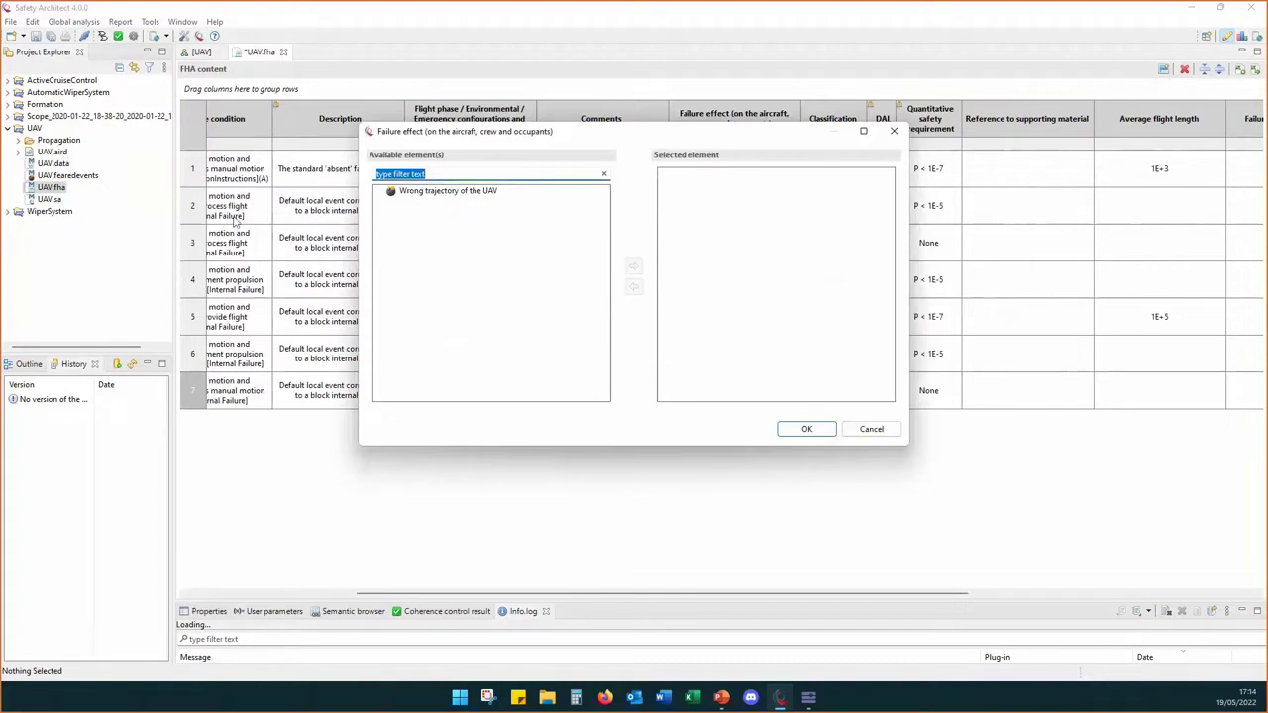
{"action": "left_click", "coordinate": [806, 429]}
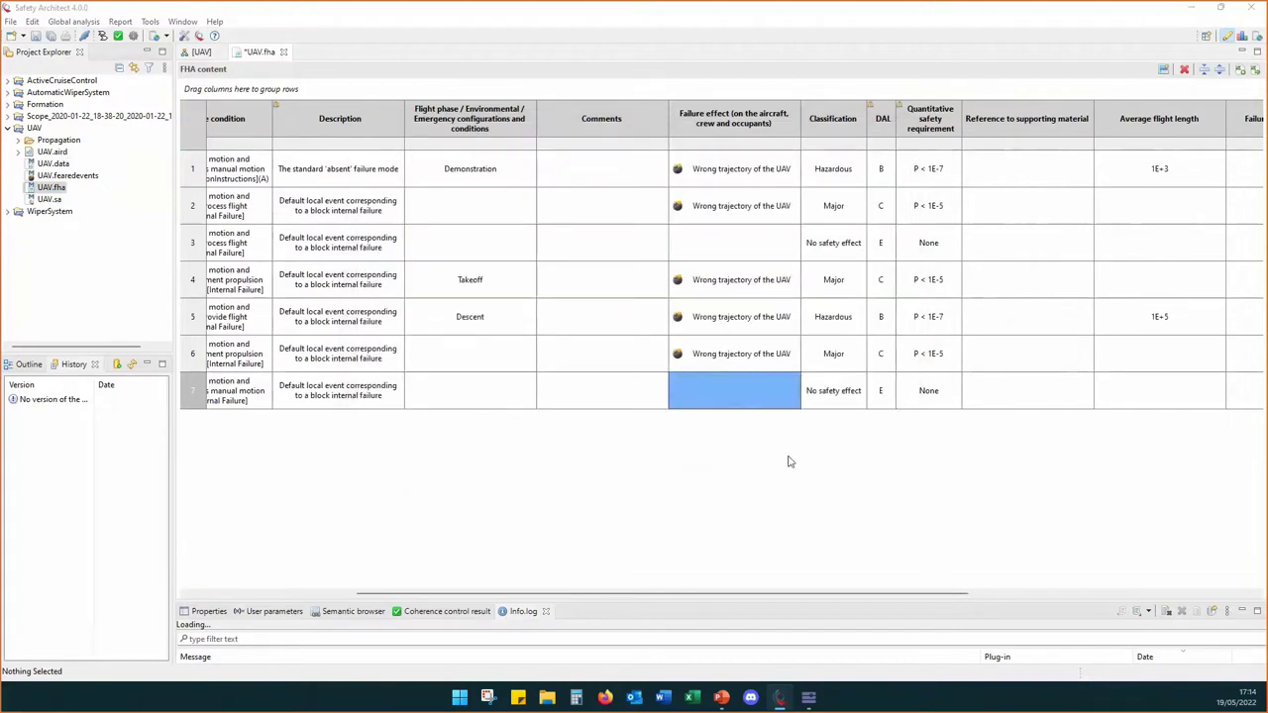
{"action": "left_click", "coordinate": [835, 390]}
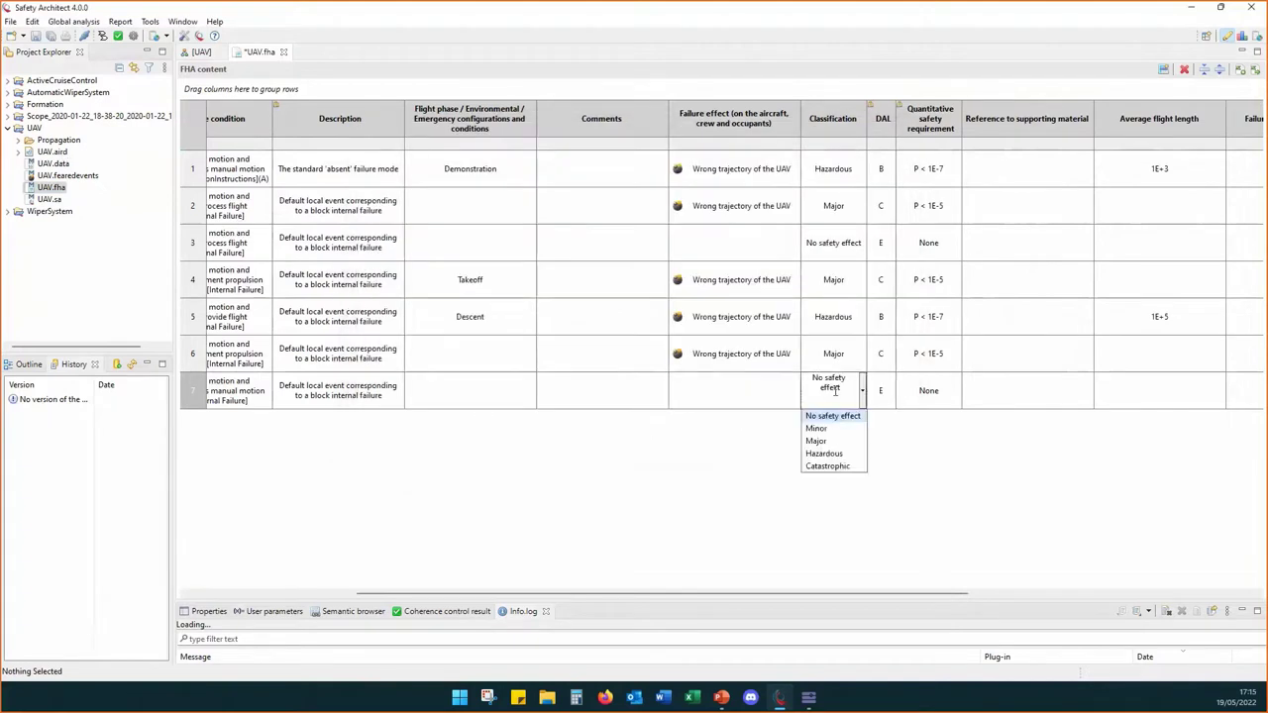
{"action": "left_click", "coordinate": [834, 441]}
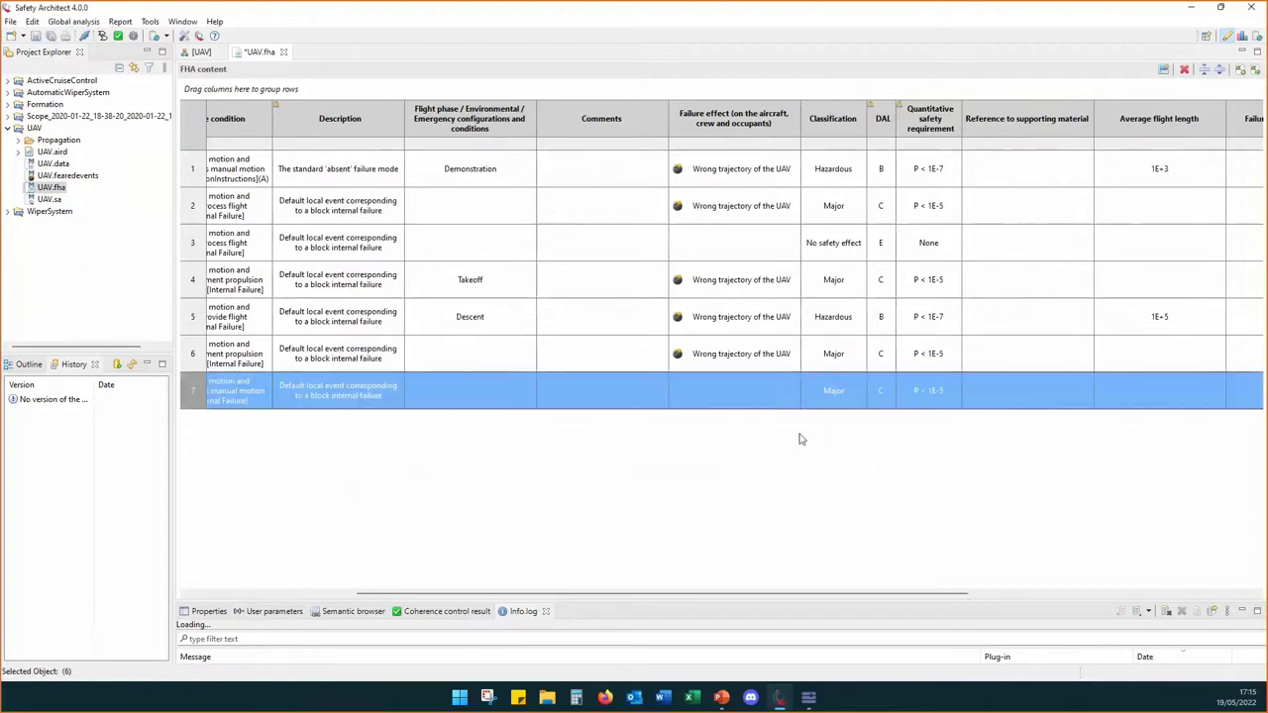
Step: Check row (6)'s Reference and Average flight length unchanged, then scroll the table back left
{"action": "left_click_drag", "start_coordinate": [780, 598], "coordinate": [909, 598]}
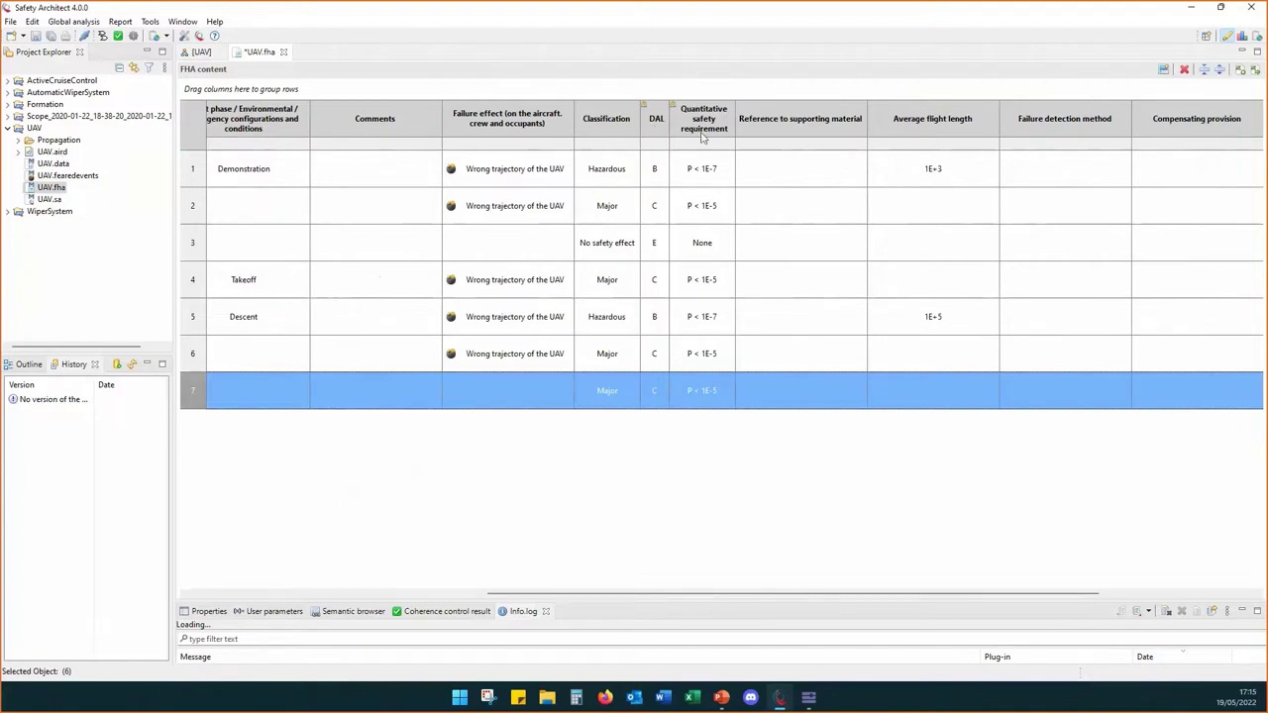
{"action": "left_click_drag", "start_coordinate": [722, 597], "coordinate": [867, 597]}
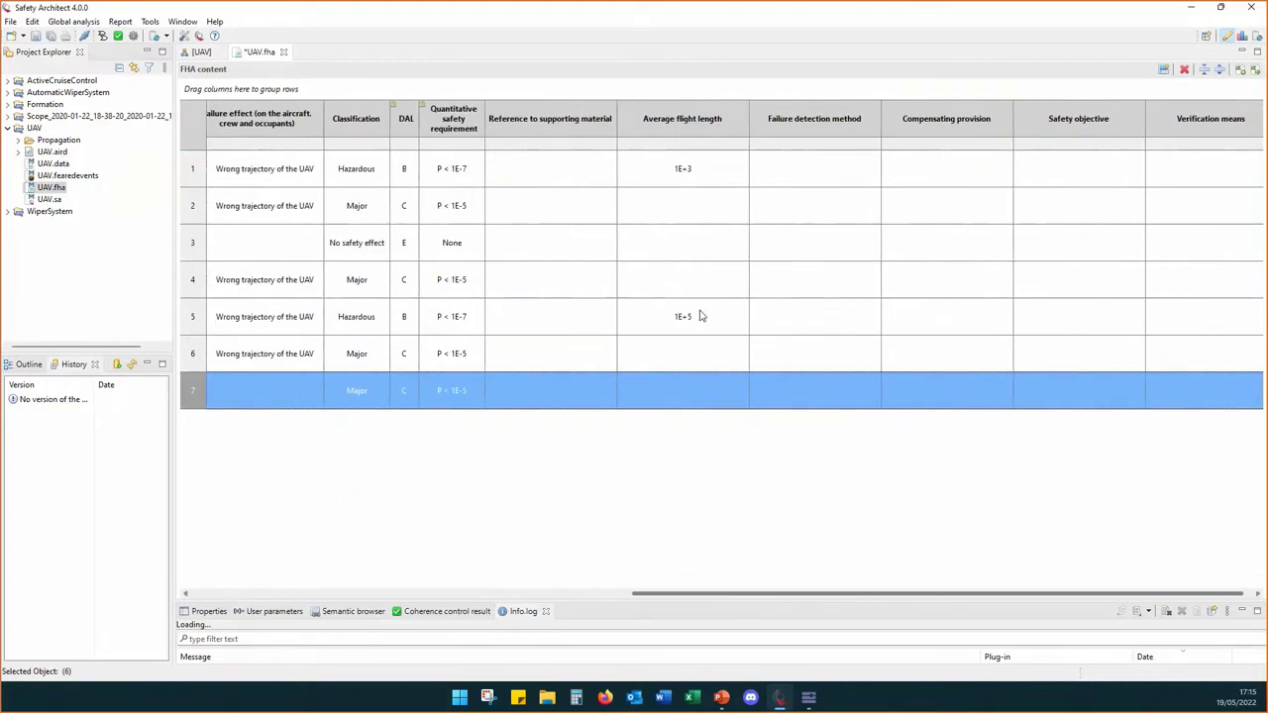
{"action": "left_click", "coordinate": [553, 394]}
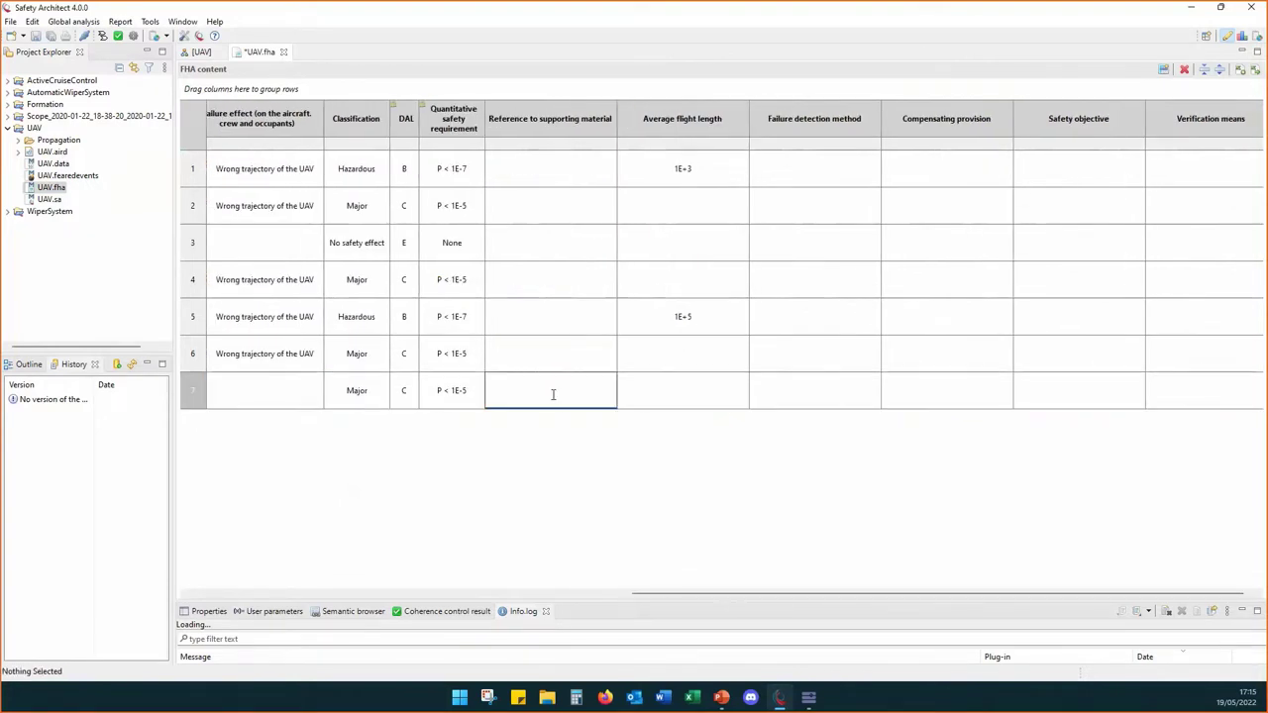
{"action": "left_click", "coordinate": [693, 393]}
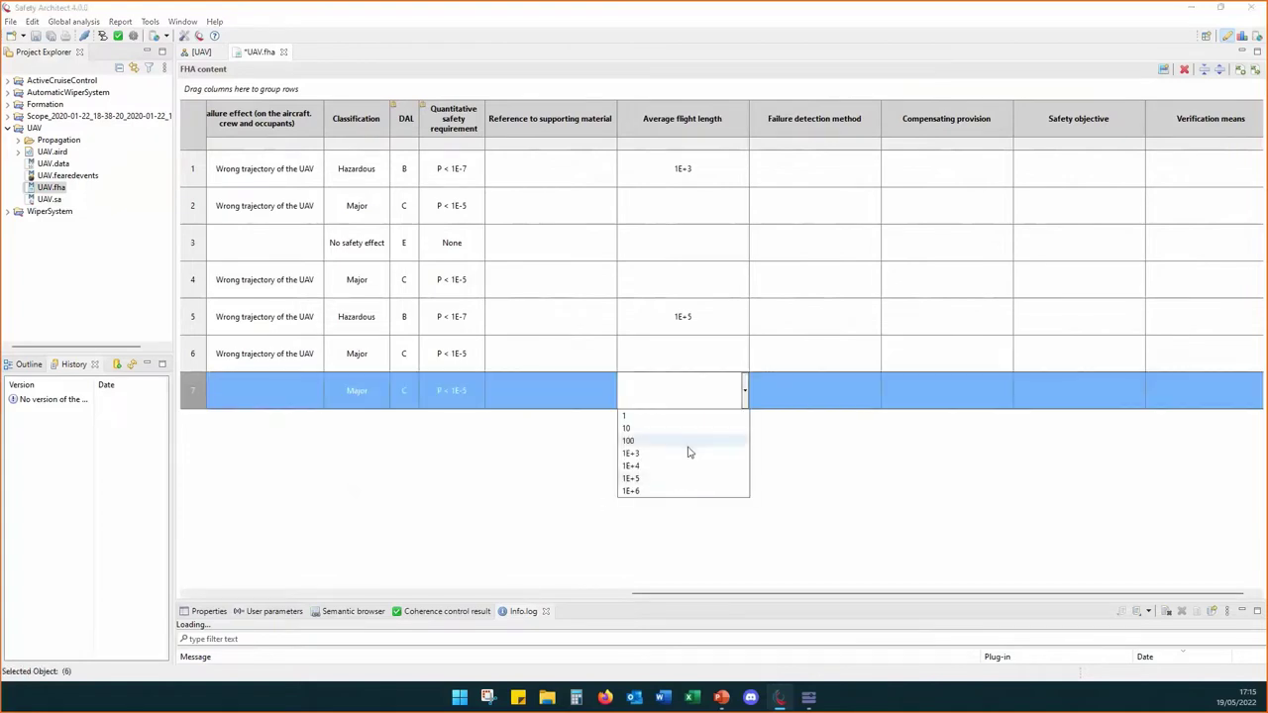
{"action": "left_click", "coordinate": [539, 480]}
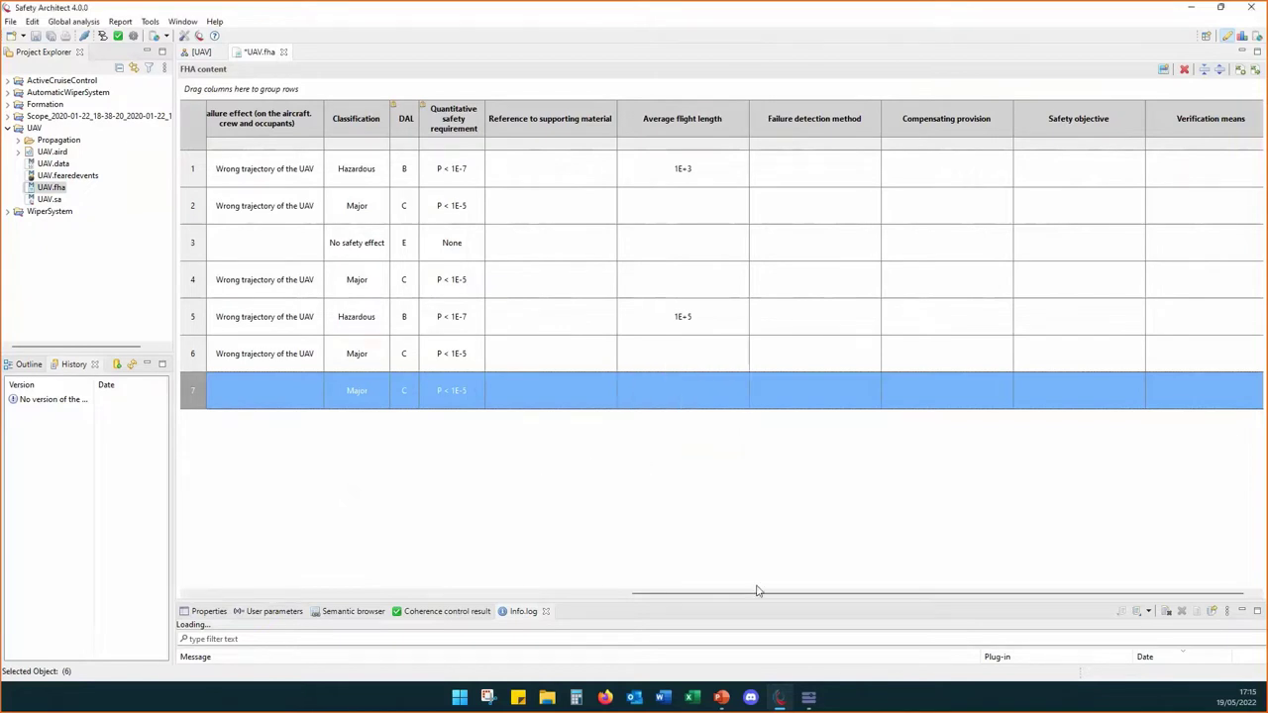
{"action": "left_click_drag", "start_coordinate": [752, 592], "coordinate": [312, 591]}
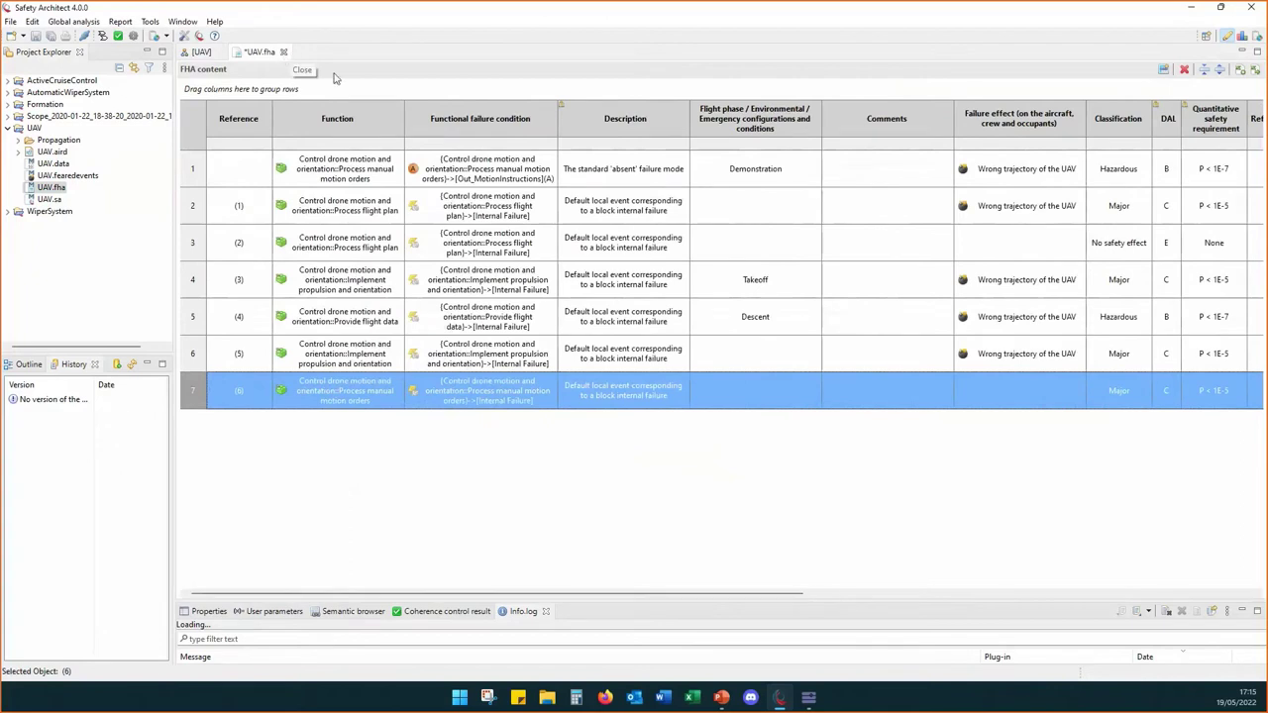
Step: Save UAV.fha and close the UAV diagram and FHA editors
{"action": "left_click", "coordinate": [284, 51]}
{"action": "left_click", "coordinate": [623, 355]}
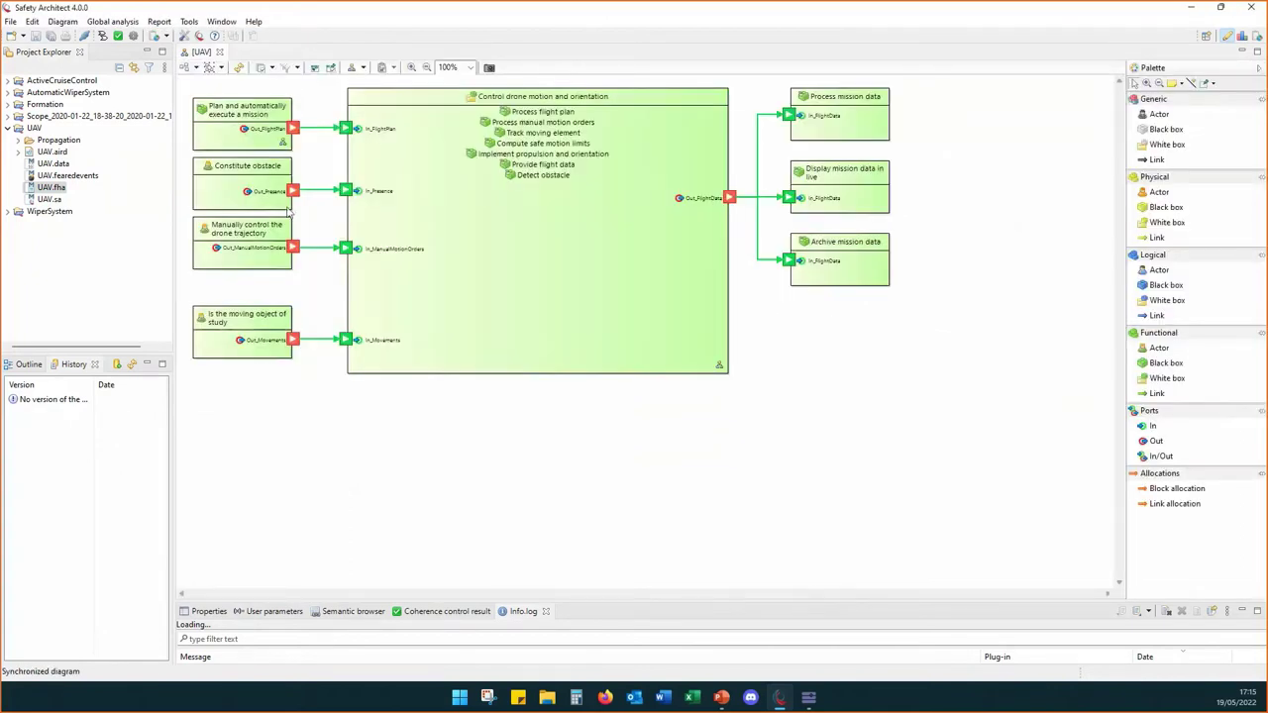
{"action": "left_click", "coordinate": [218, 52]}
{"action": "double_click", "coordinate": [43, 188]}
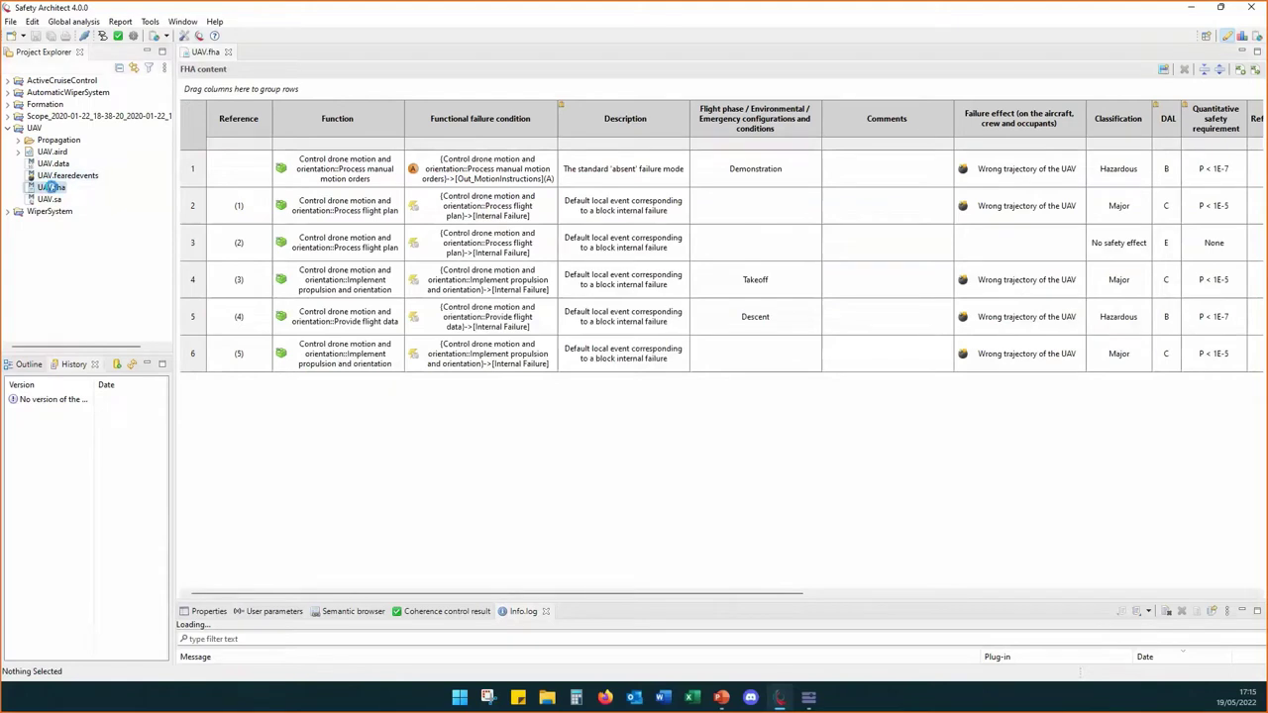
{"action": "left_click", "coordinate": [228, 52]}
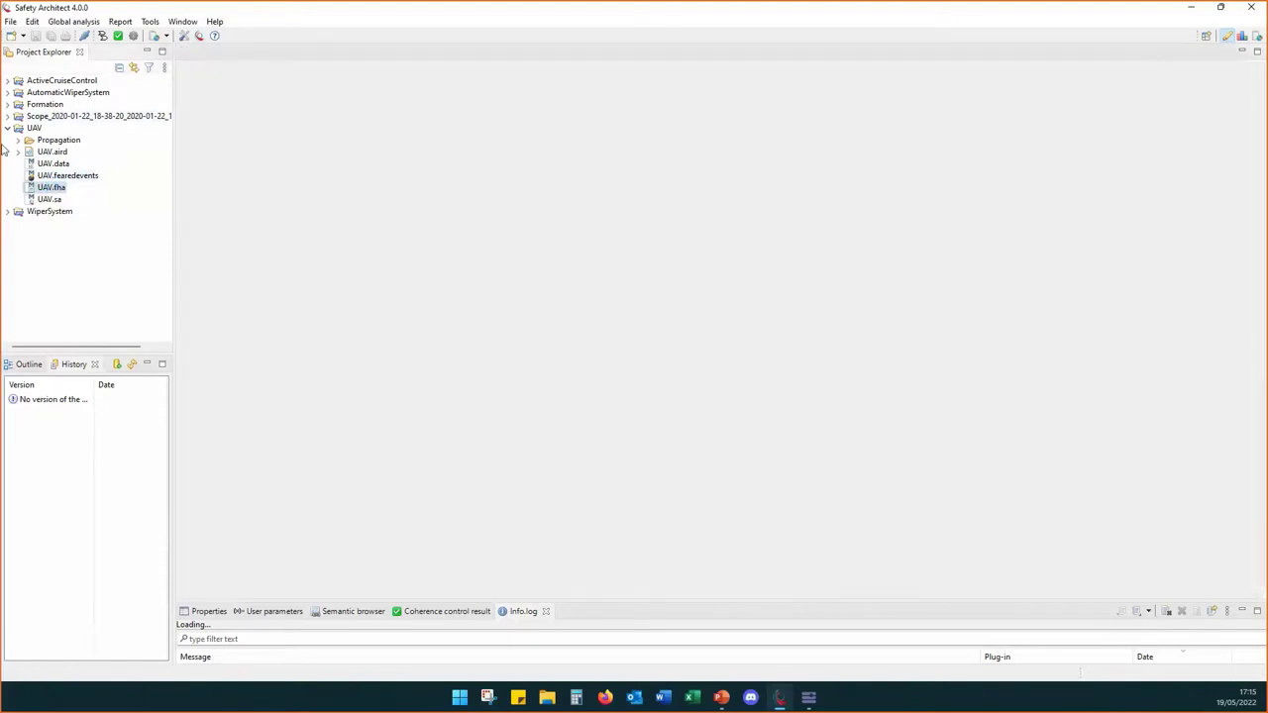
Step: Collapse UAV and open the ActiveCruiseControl.aird architecture diagram
{"action": "left_click", "coordinate": [7, 128]}
{"action": "left_click", "coordinate": [7, 80]}
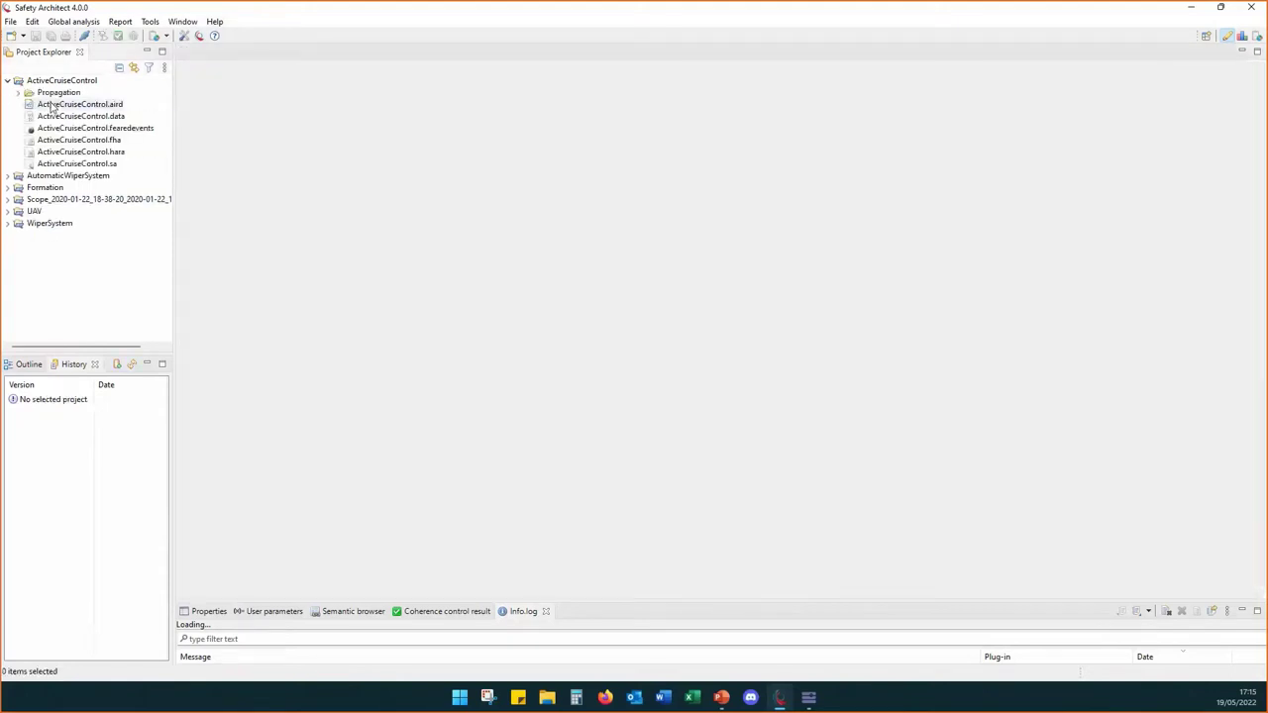
{"action": "double_click", "coordinate": [50, 105]}
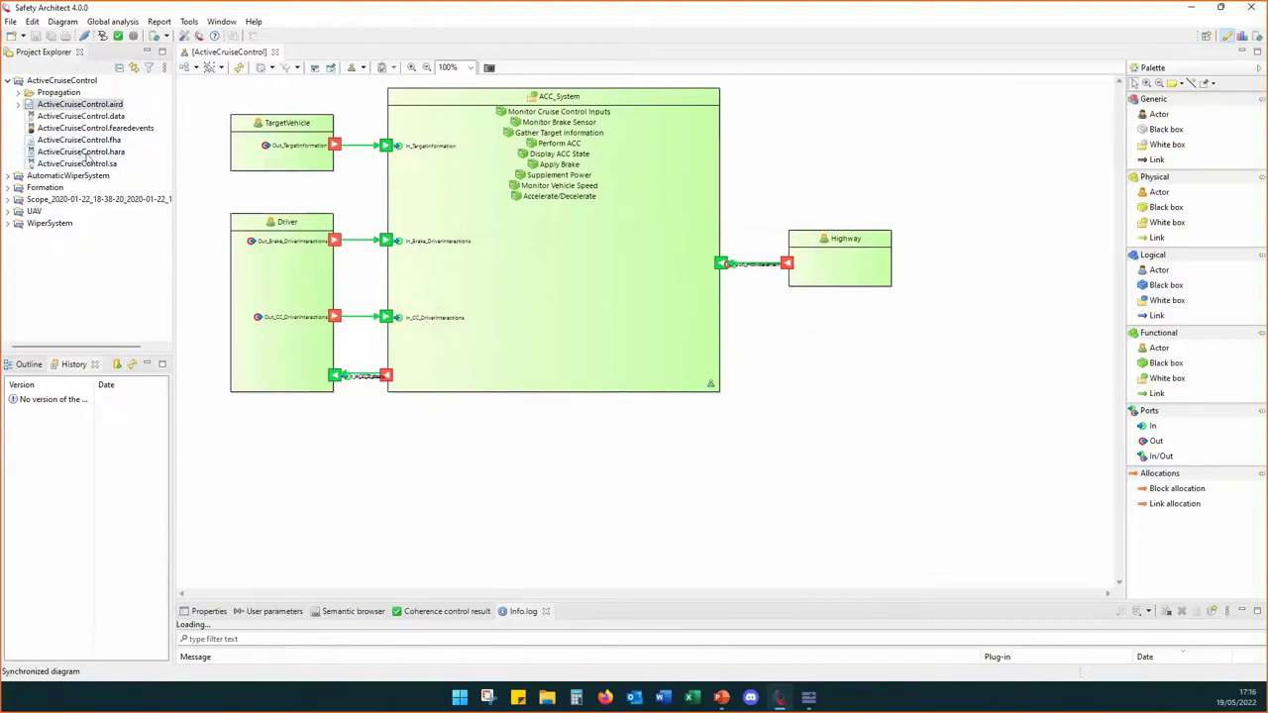
Step: Open the ActiveCruiseControl HARA and confirm row 8's function as ACC_System::Monitor Vehicle Speed
{"action": "left_click", "coordinate": [86, 153]}
{"action": "double_click", "coordinate": [87, 153]}
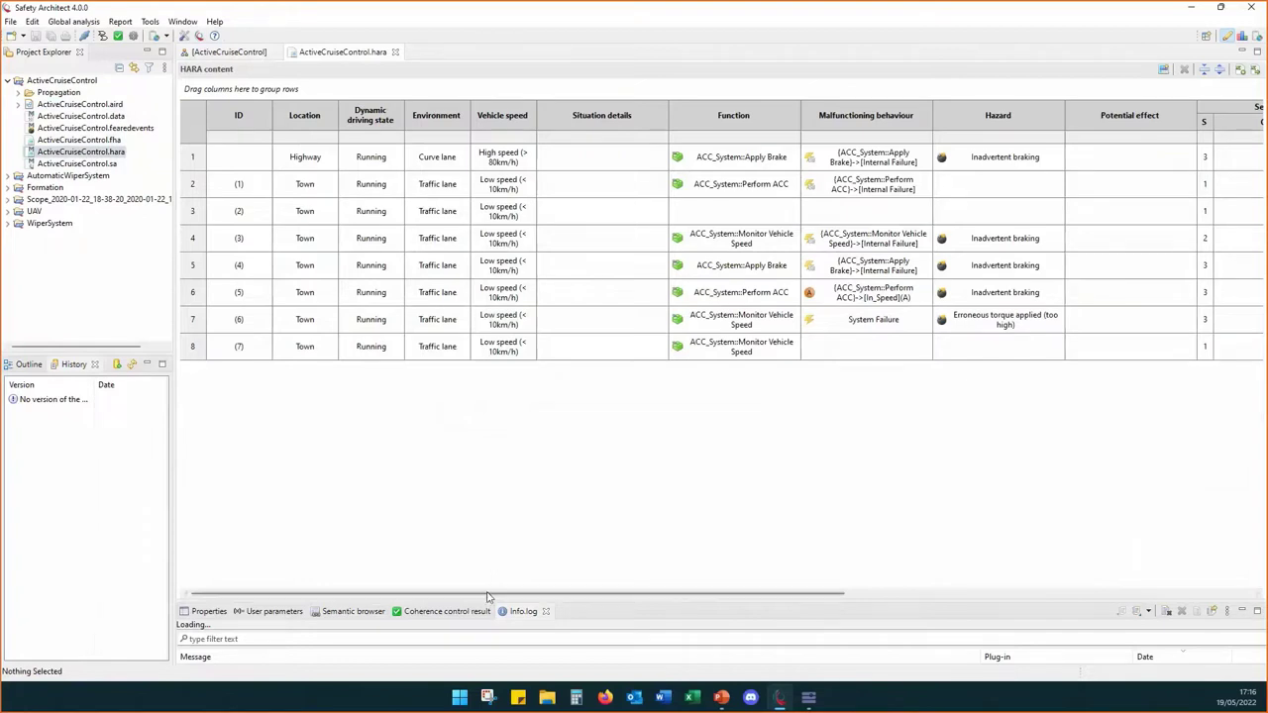
{"action": "left_click", "coordinate": [309, 348]}
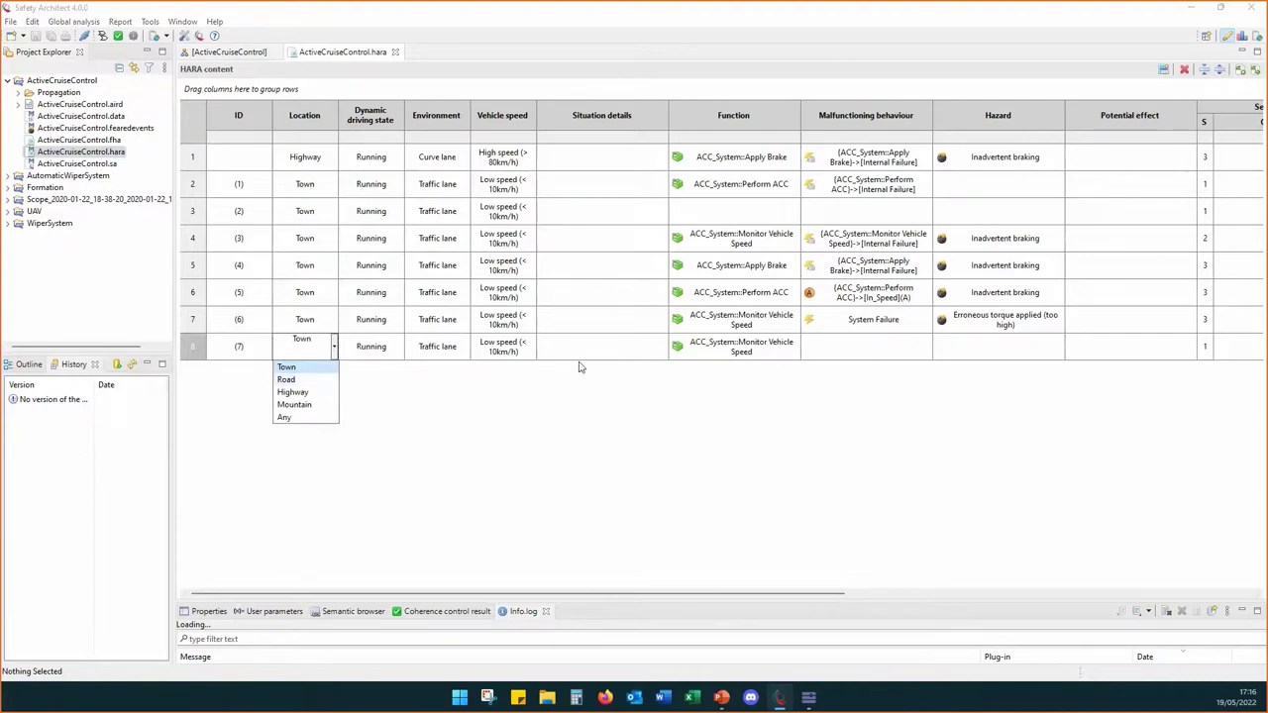
{"action": "left_click", "coordinate": [734, 342]}
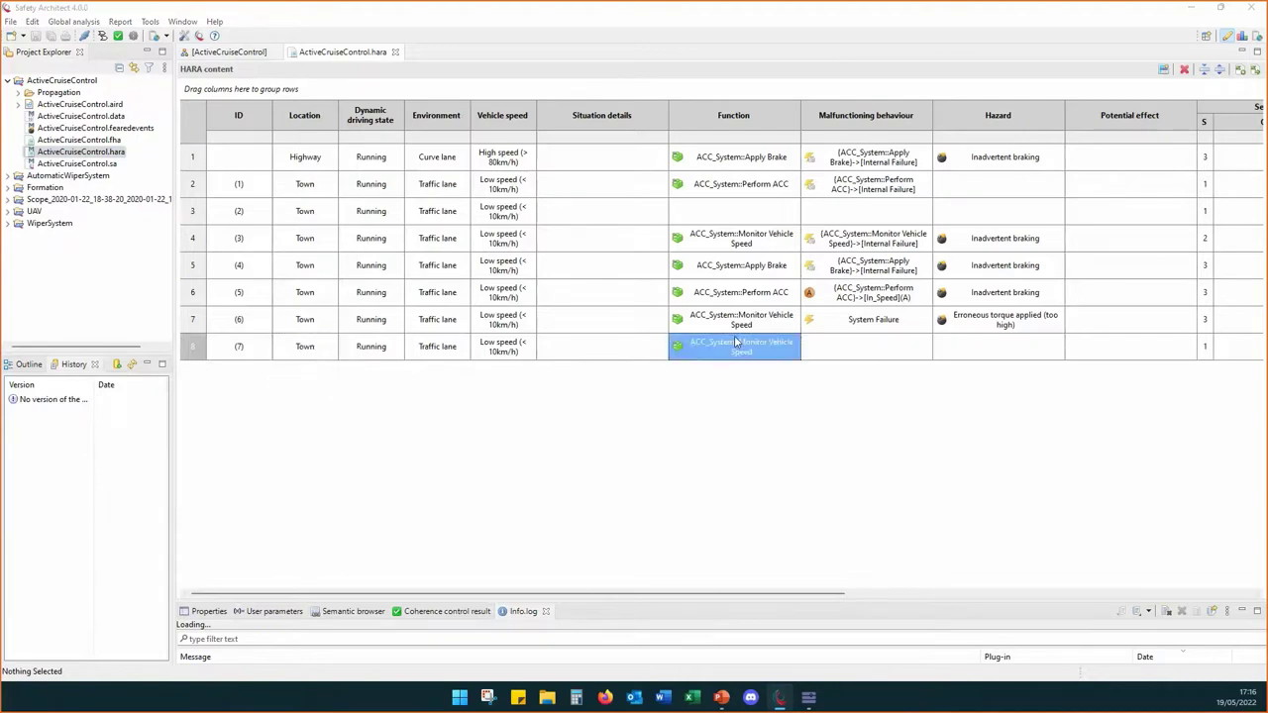
{"action": "left_click", "coordinate": [735, 343]}
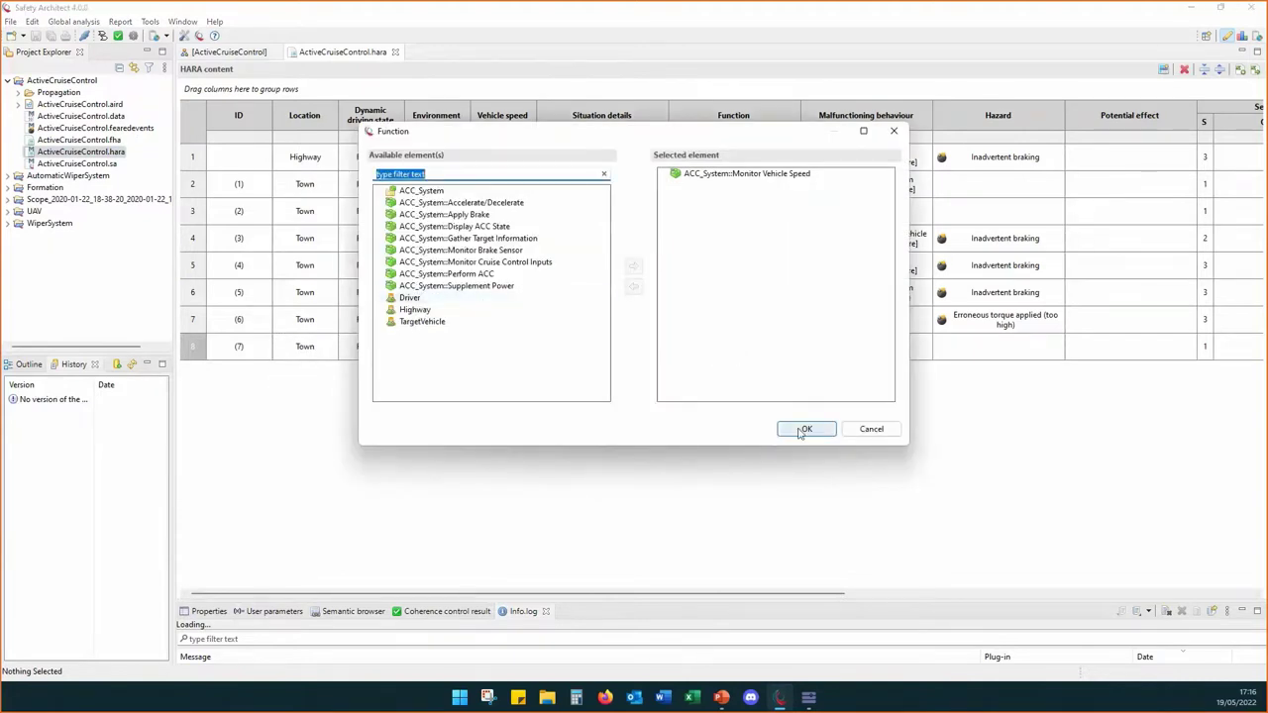
{"action": "left_click", "coordinate": [804, 430]}
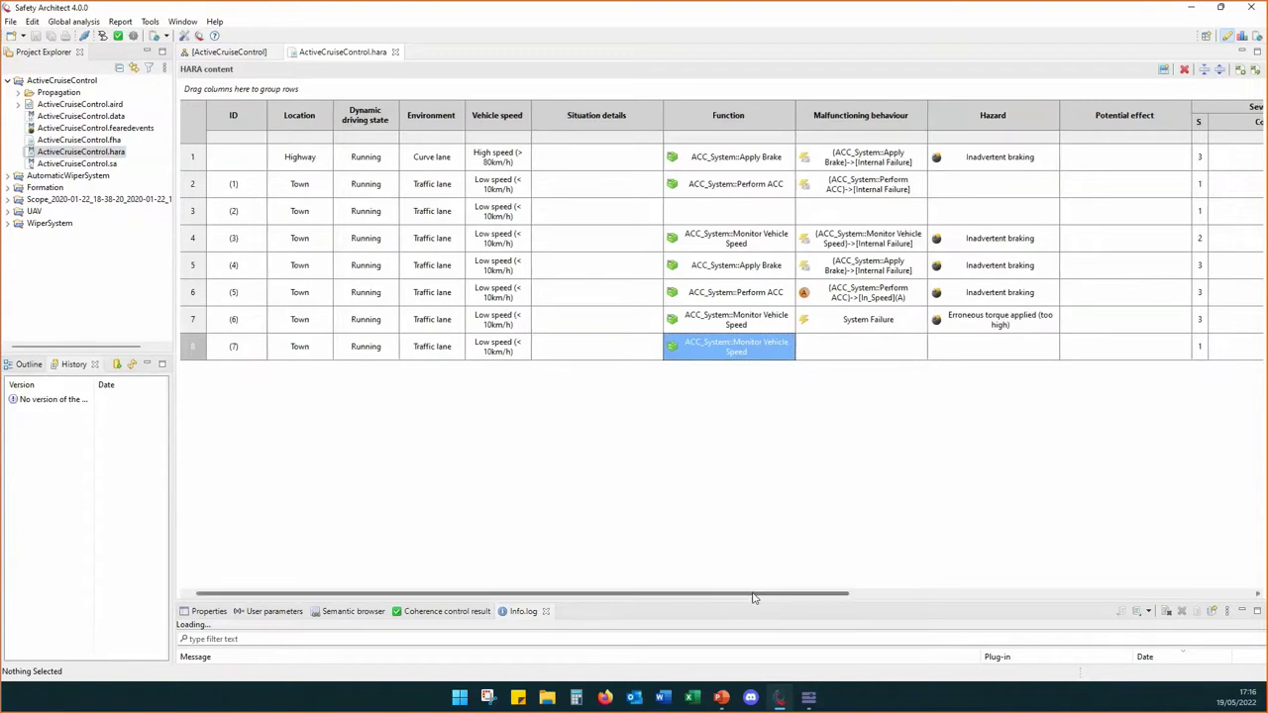
Step: Scroll across to the ASIL column and back, then close the HARA table
{"action": "left_click_drag", "start_coordinate": [753, 598], "coordinate": [1154, 598]}
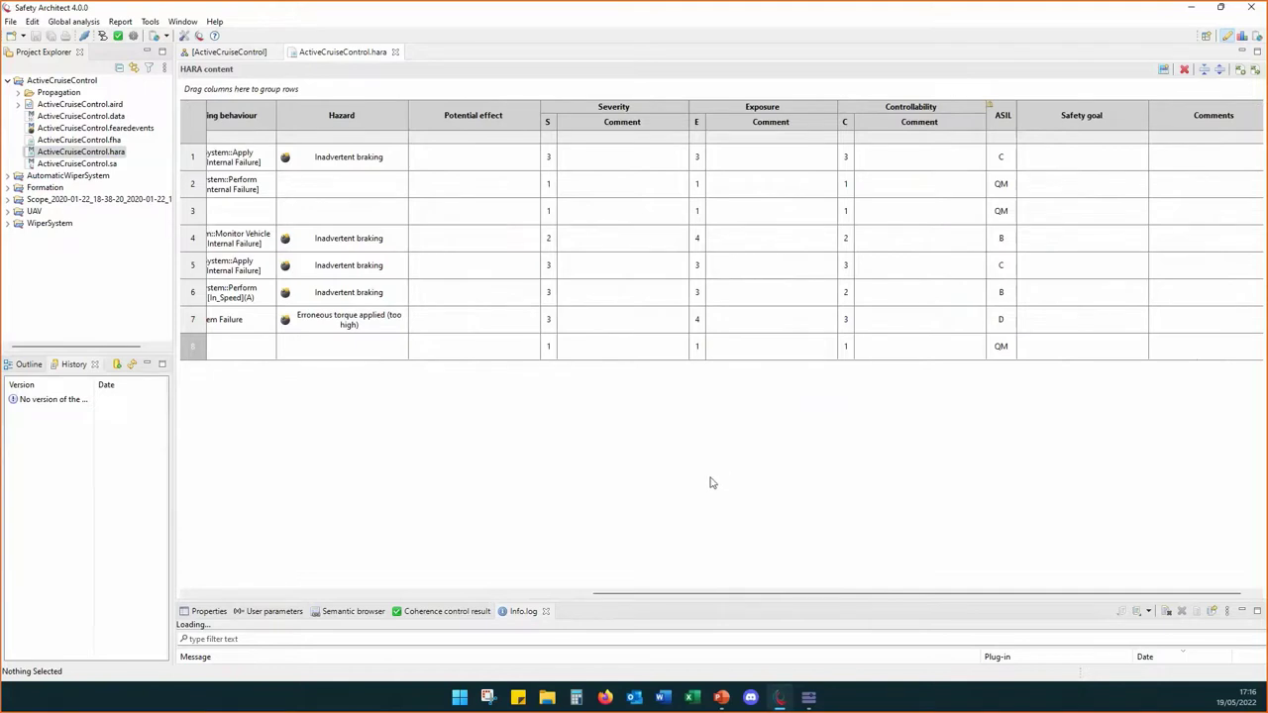
{"action": "left_click_drag", "start_coordinate": [730, 596], "coordinate": [307, 590]}
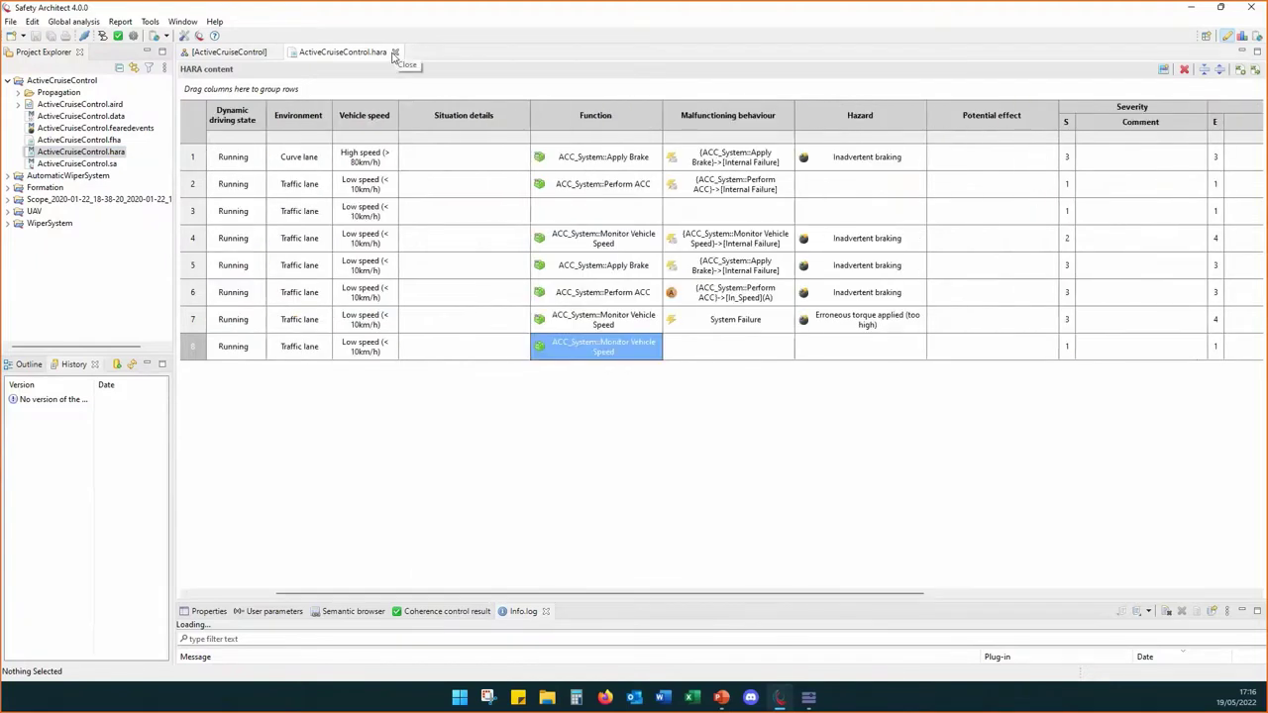
{"action": "left_click", "coordinate": [394, 53]}
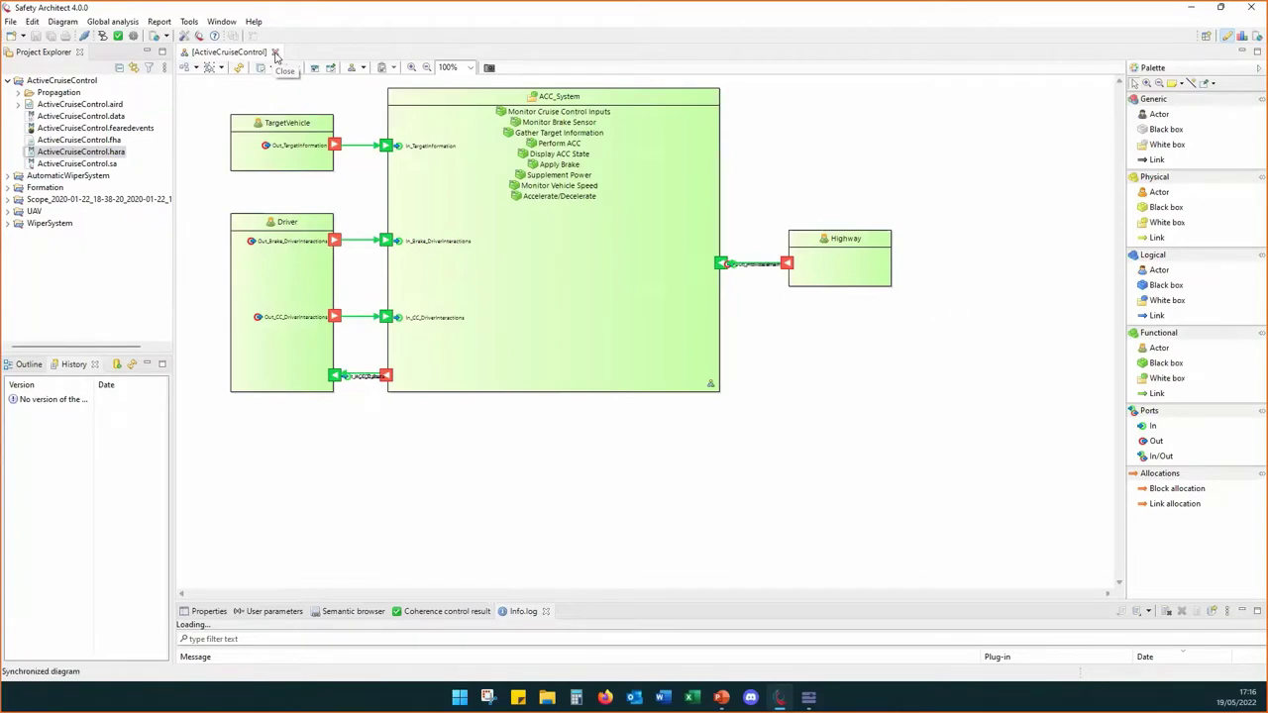
Step: Close the ActiveCruiseControl diagram and collapse its project
{"action": "left_click", "coordinate": [275, 53]}
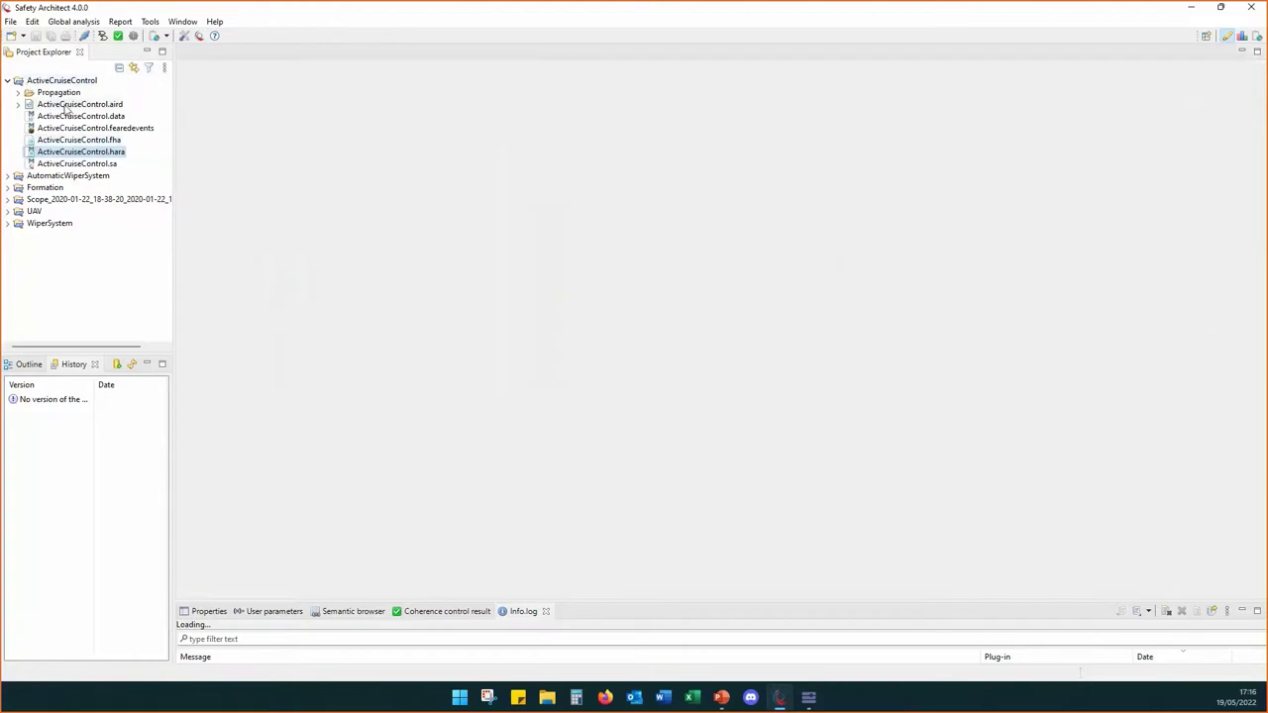
{"action": "left_click", "coordinate": [66, 106]}
{"action": "left_click", "coordinate": [6, 81]}
Step: Open WiperSystem.aird, the internal Wiper_System diagram, and WiperSystem.fearedevents
{"action": "left_click", "coordinate": [8, 139]}
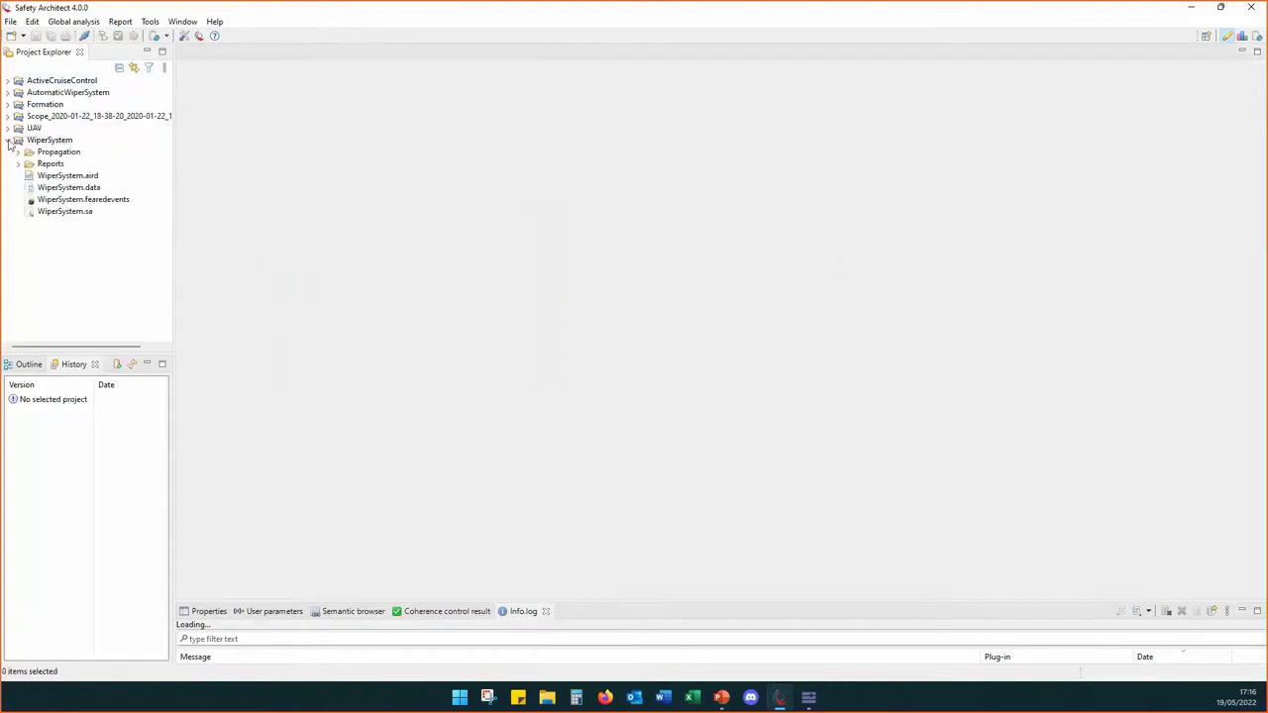
{"action": "double_click", "coordinate": [67, 175]}
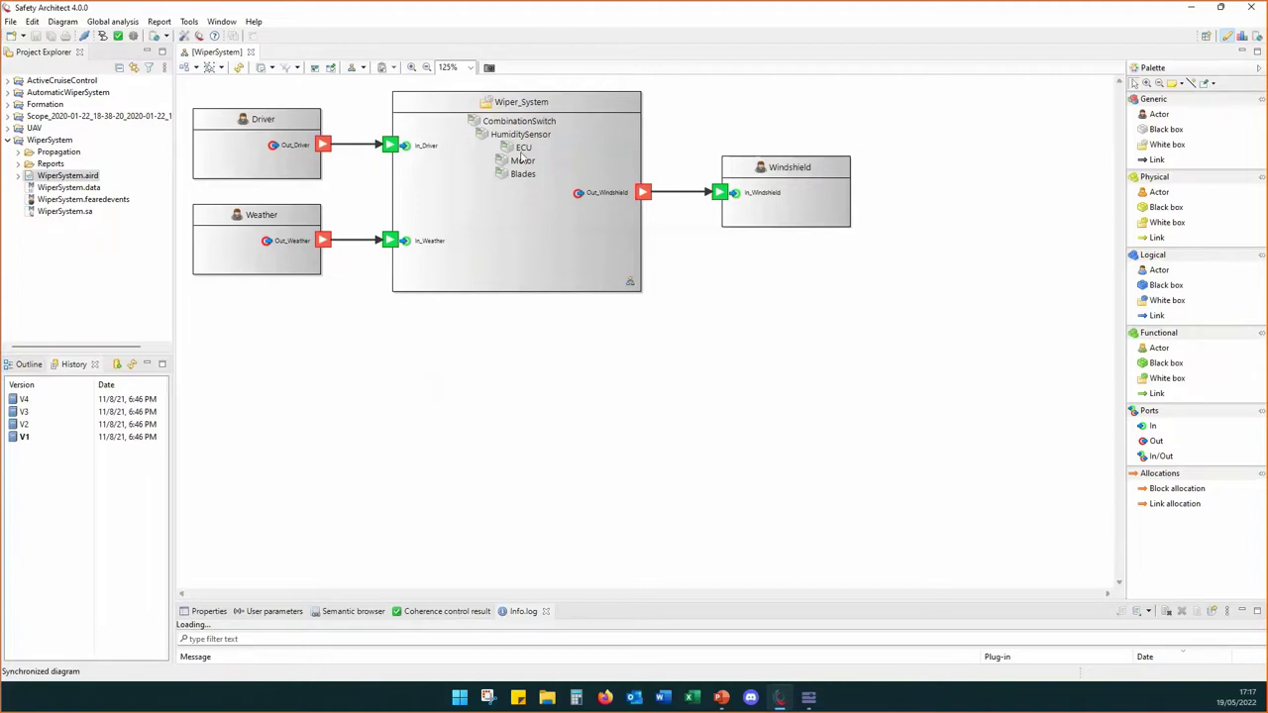
{"action": "left_click", "coordinate": [516, 225]}
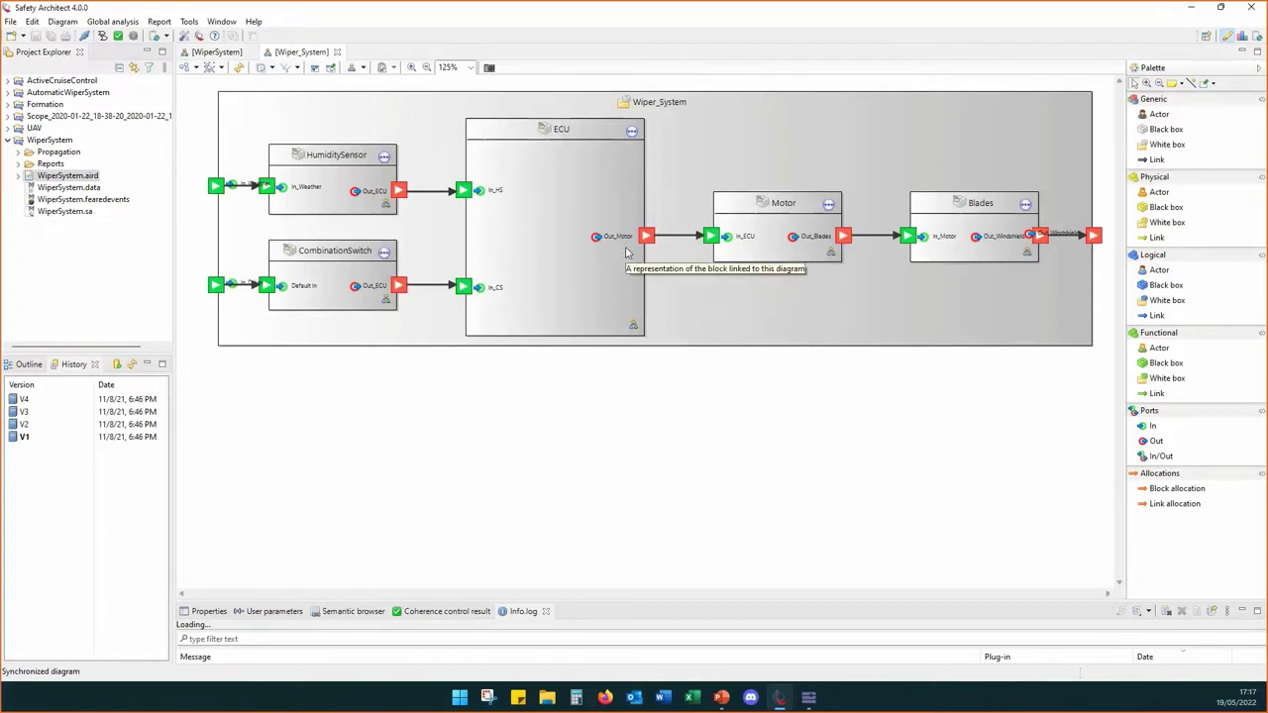
{"action": "double_click", "coordinate": [87, 201]}
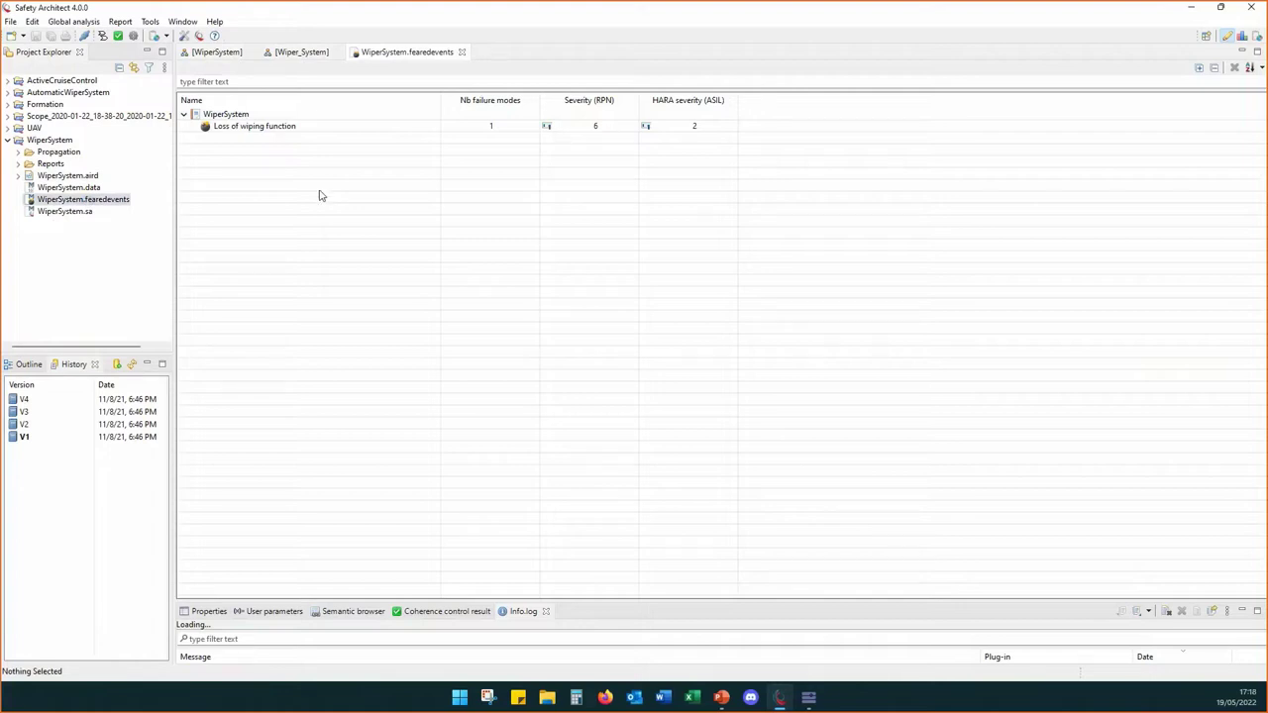
Step: Add a trial Feared Event under WiperSystem, then close the list choosing Don't Save
{"action": "left_click", "coordinate": [670, 127]}
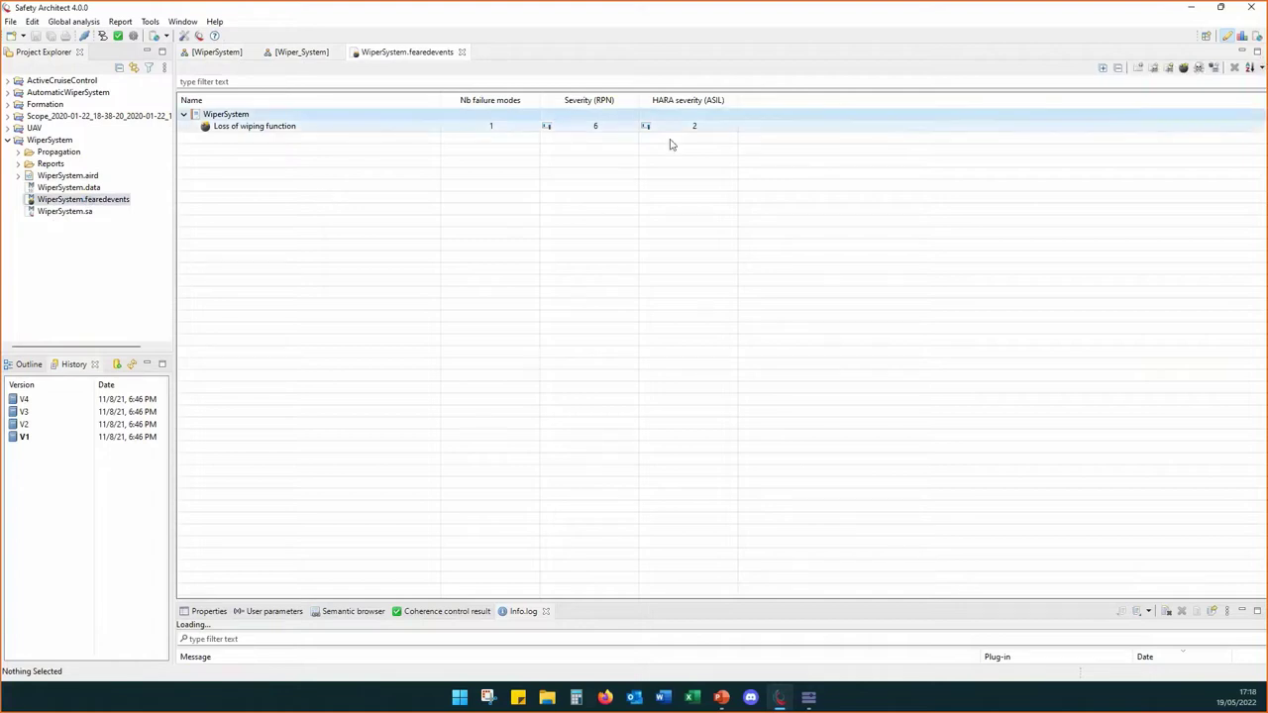
{"action": "left_click", "coordinate": [1184, 67]}
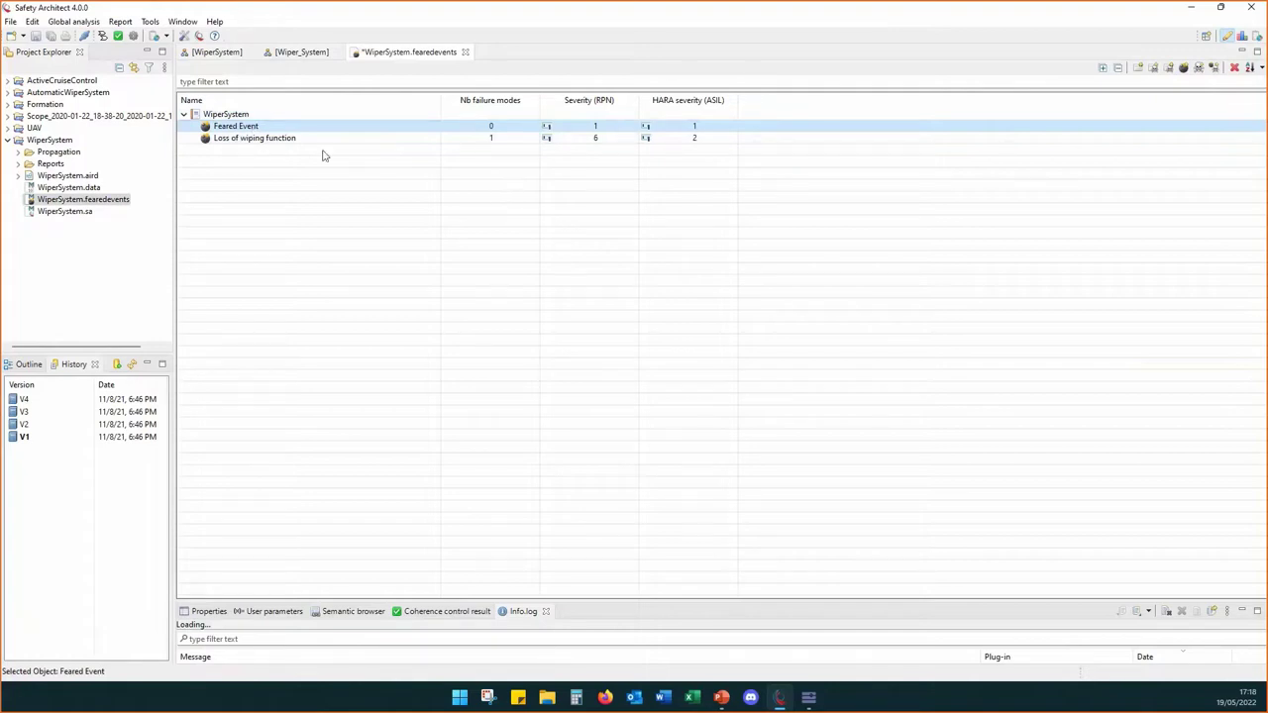
{"action": "left_click", "coordinate": [465, 52]}
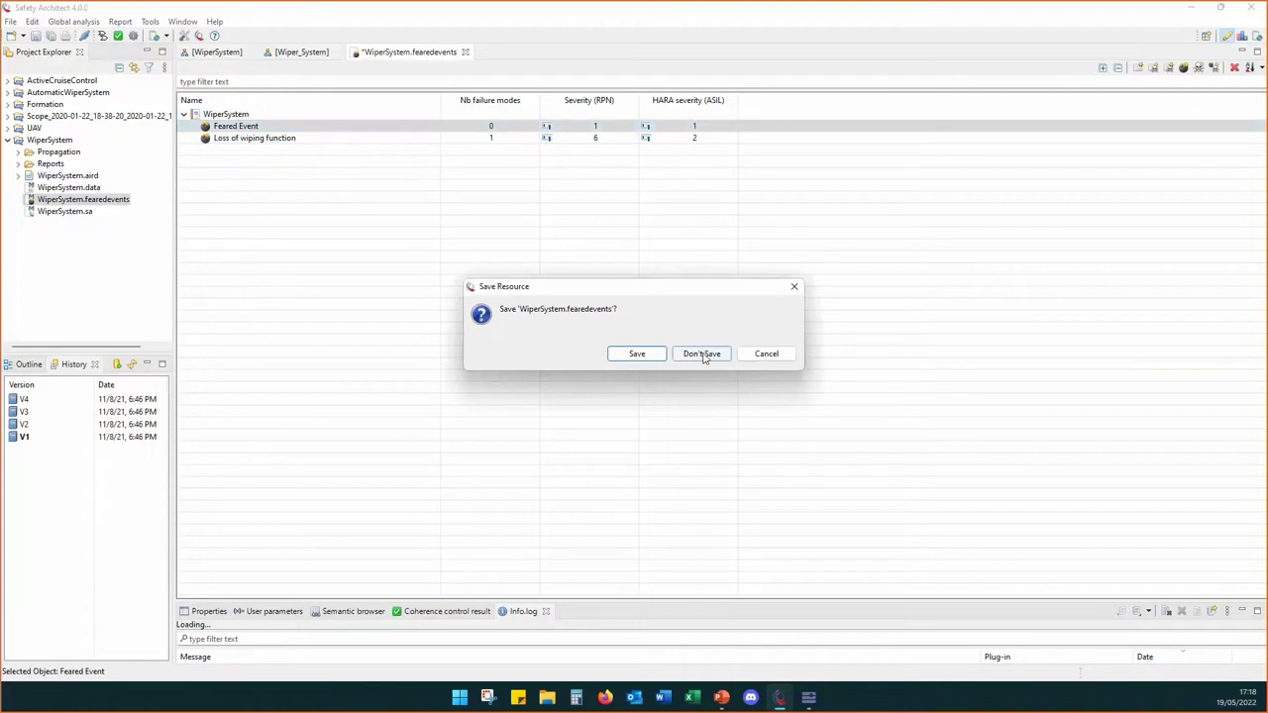
{"action": "left_click", "coordinate": [703, 352]}
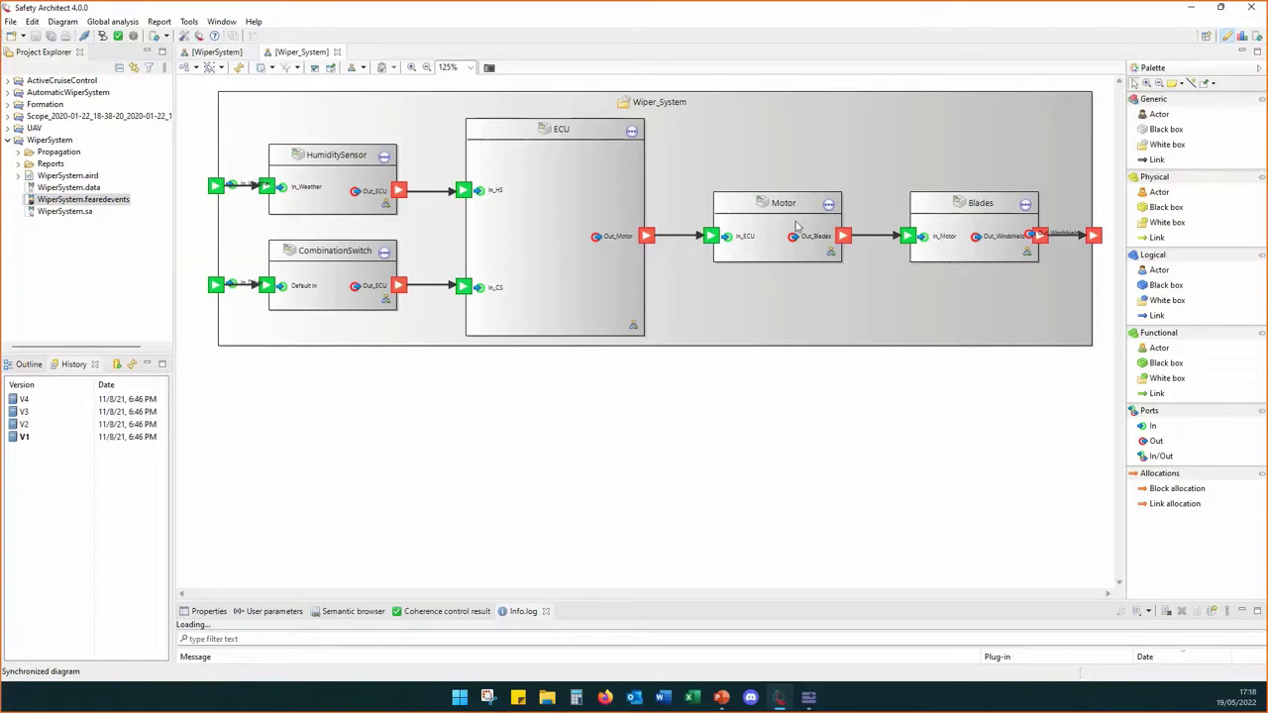
Step: Open the Blades safety diagram showing In_Motor and Internal Failure propagating to Out_Windshield
{"action": "double_click", "coordinate": [943, 206]}
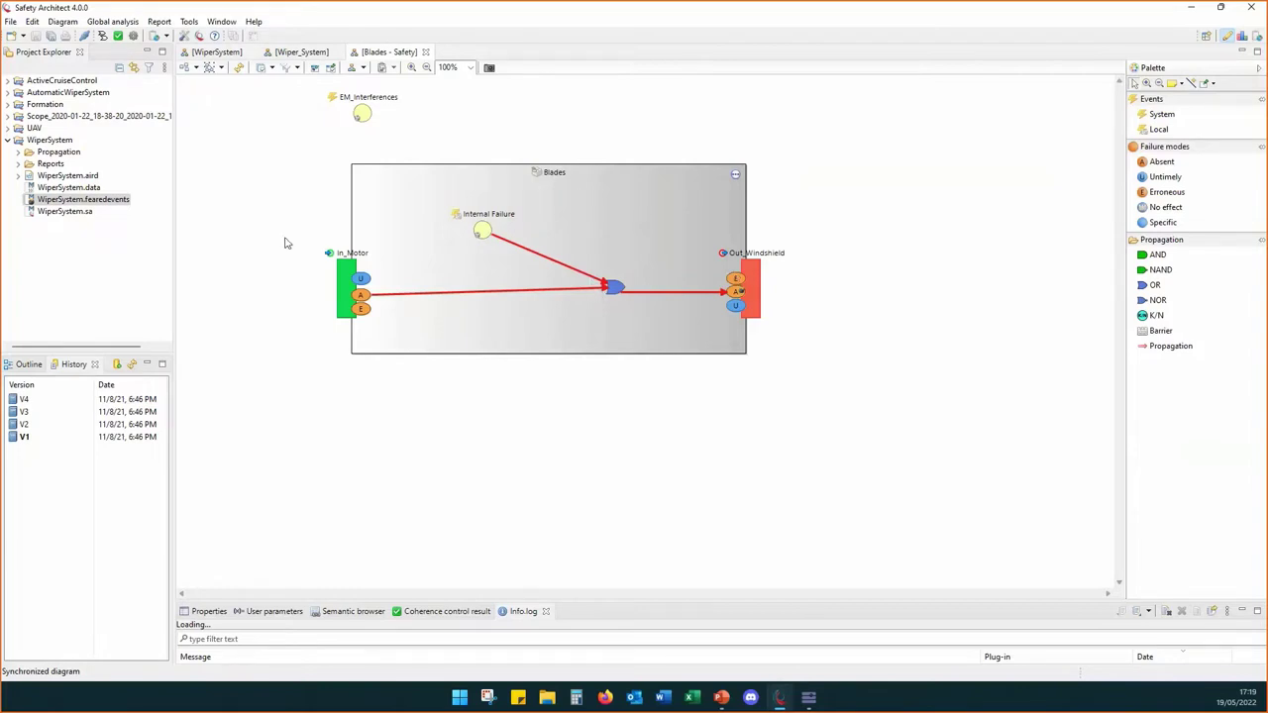
{"action": "left_click", "coordinate": [338, 278]}
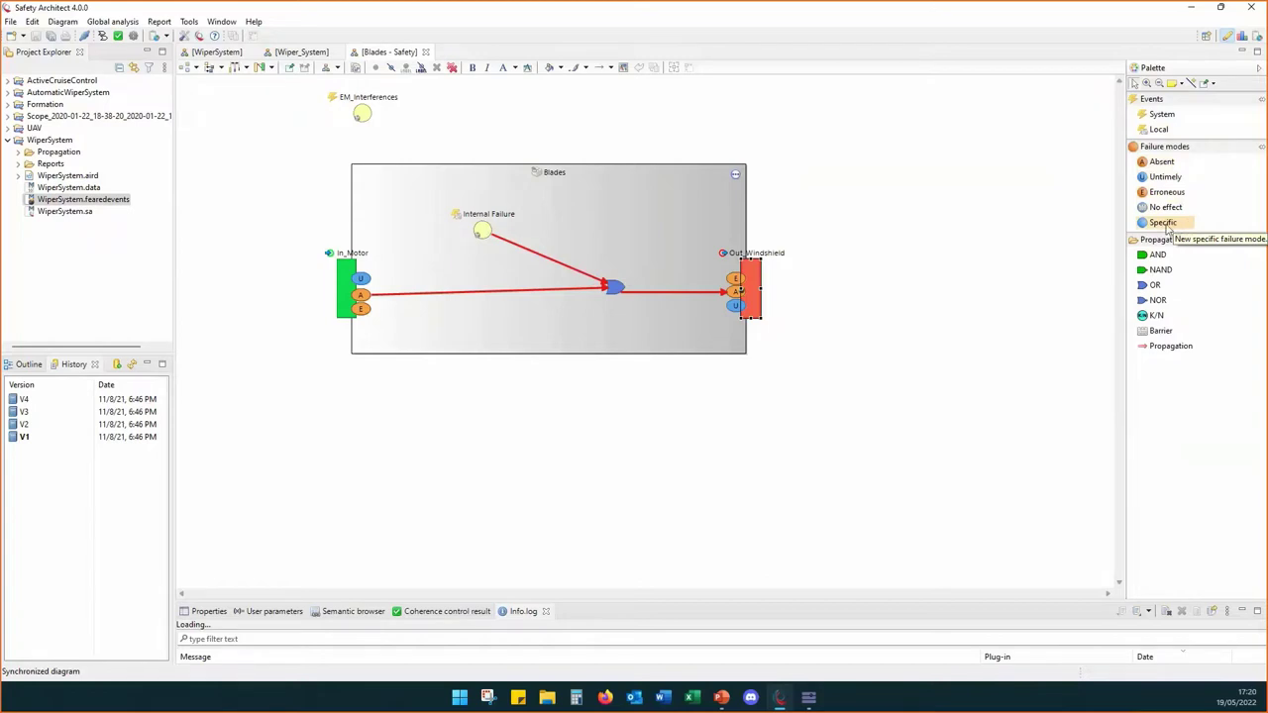
{"action": "left_click", "coordinate": [891, 291]}
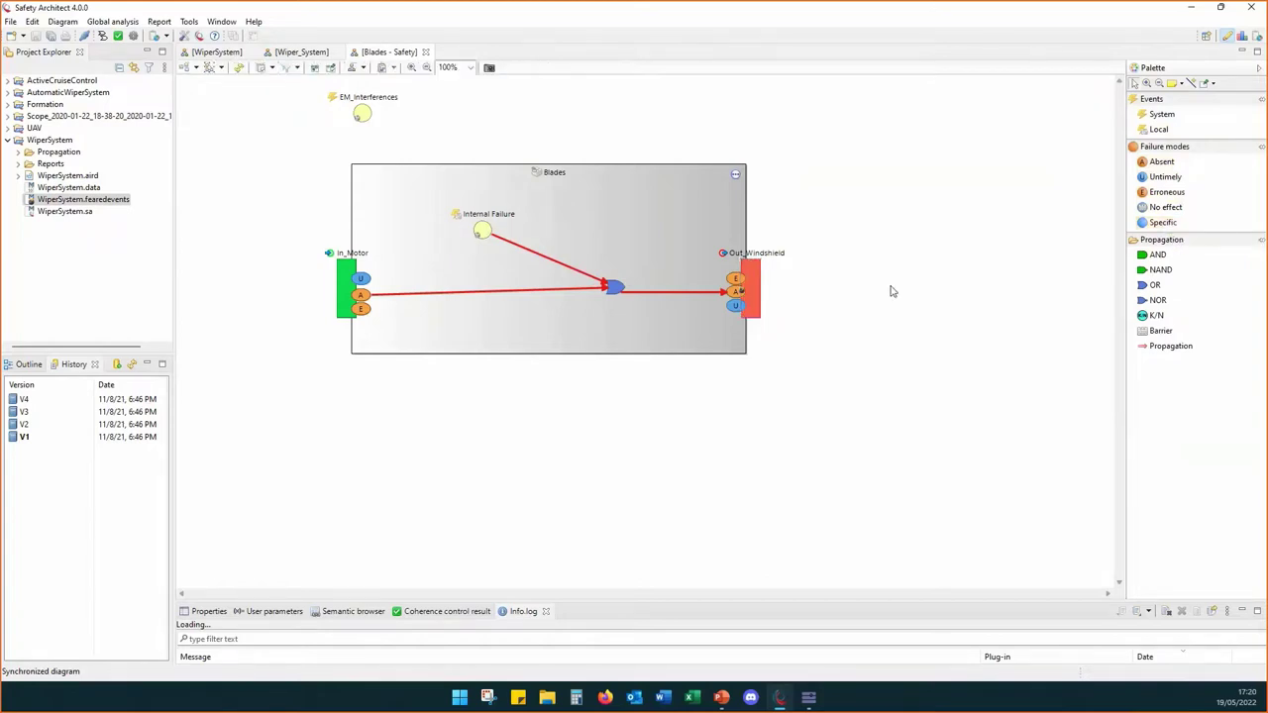
{"action": "left_click", "coordinate": [735, 291]}
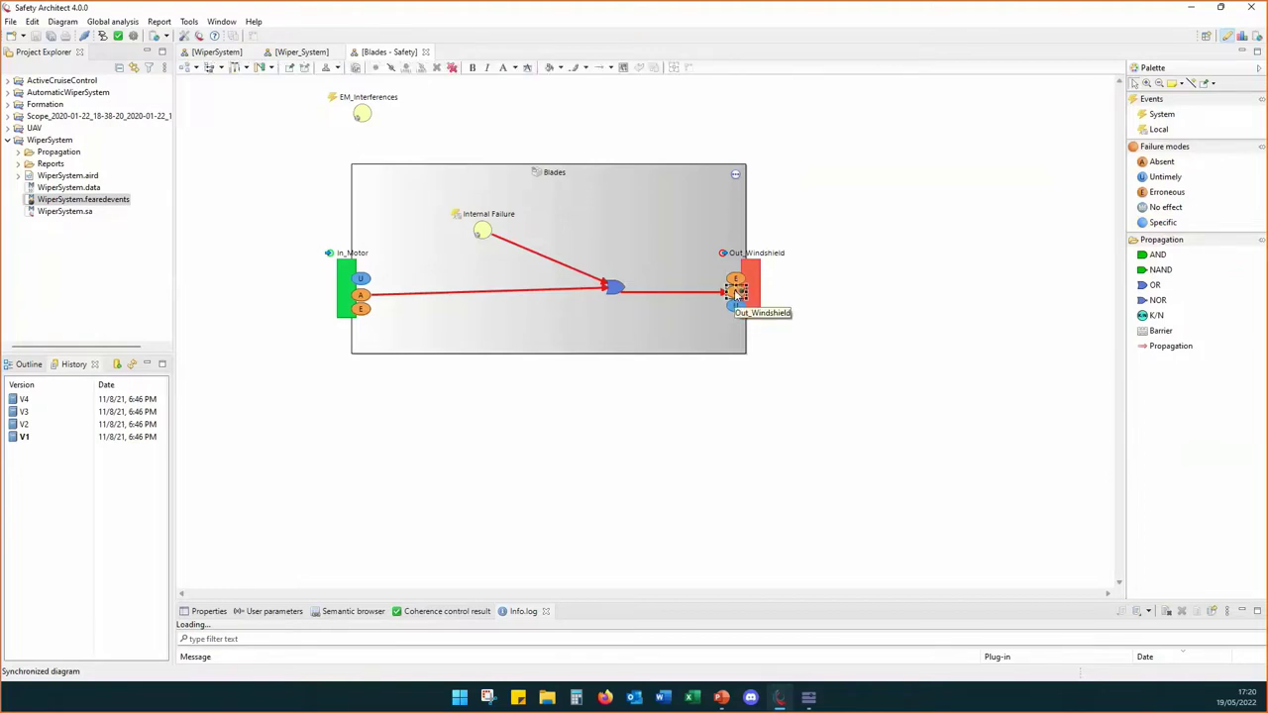
{"action": "double_click", "coordinate": [735, 293]}
{"action": "left_click", "coordinate": [486, 362]}
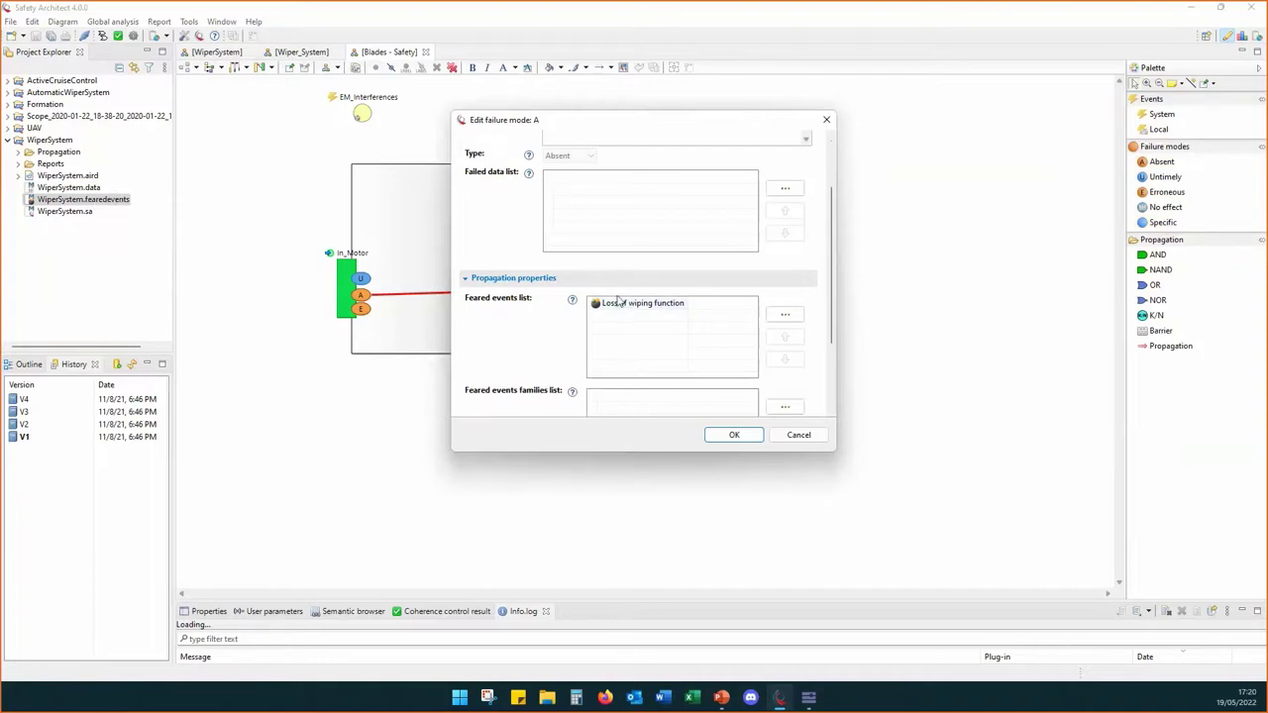
{"action": "left_click", "coordinate": [734, 436]}
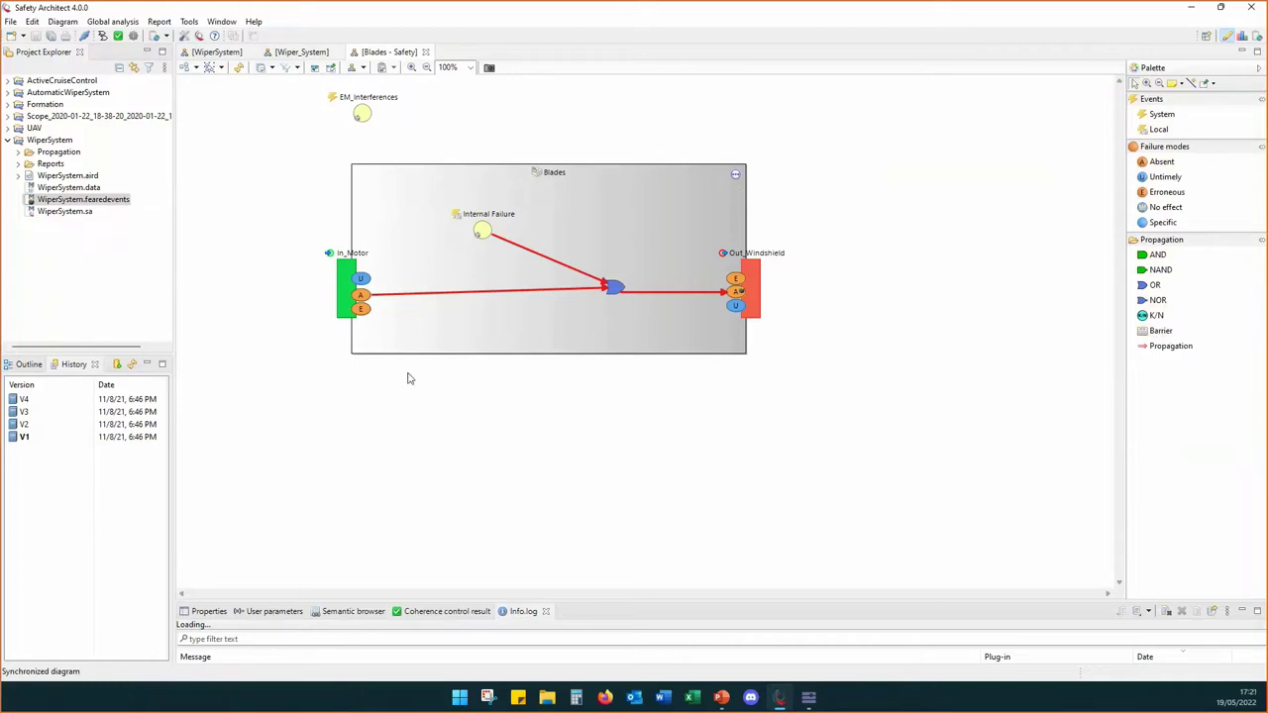
Step: Open the Motor and ECU safety diagrams from Wiper_System and enlarge the bottom message panel
{"action": "left_click", "coordinate": [303, 52]}
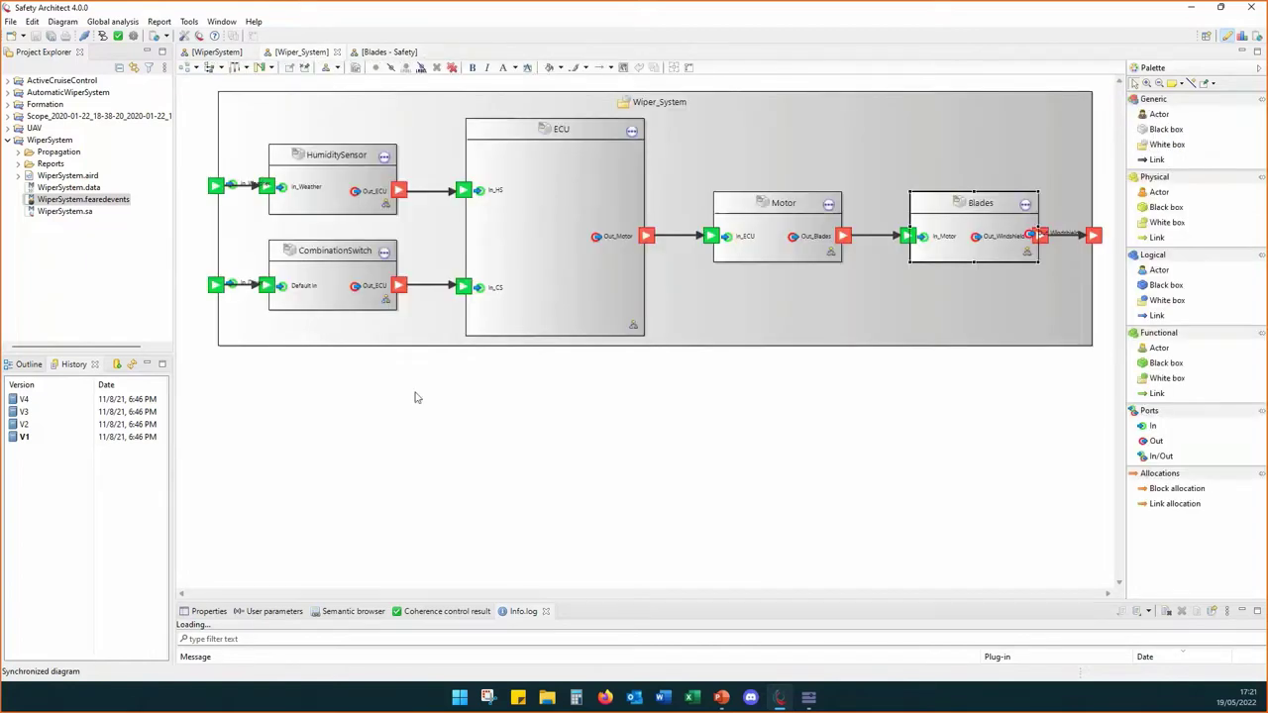
{"action": "double_click", "coordinate": [746, 201]}
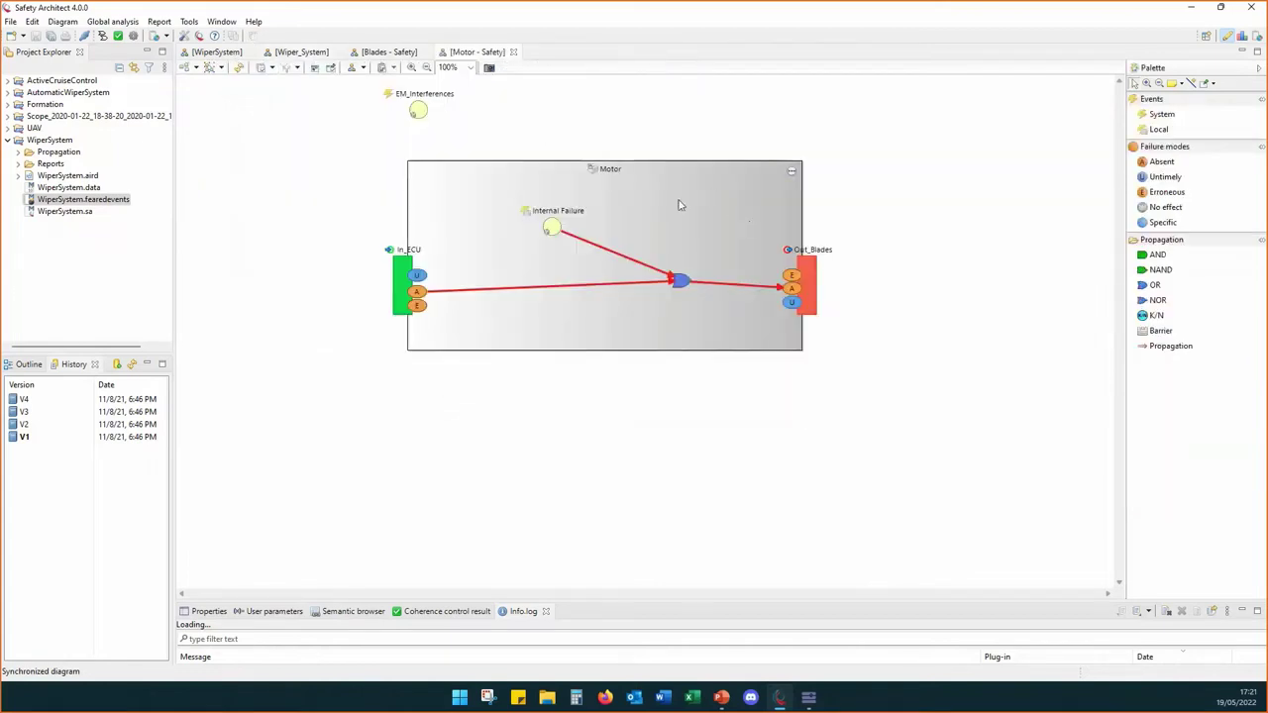
{"action": "left_click", "coordinate": [299, 52]}
{"action": "double_click", "coordinate": [561, 206]}
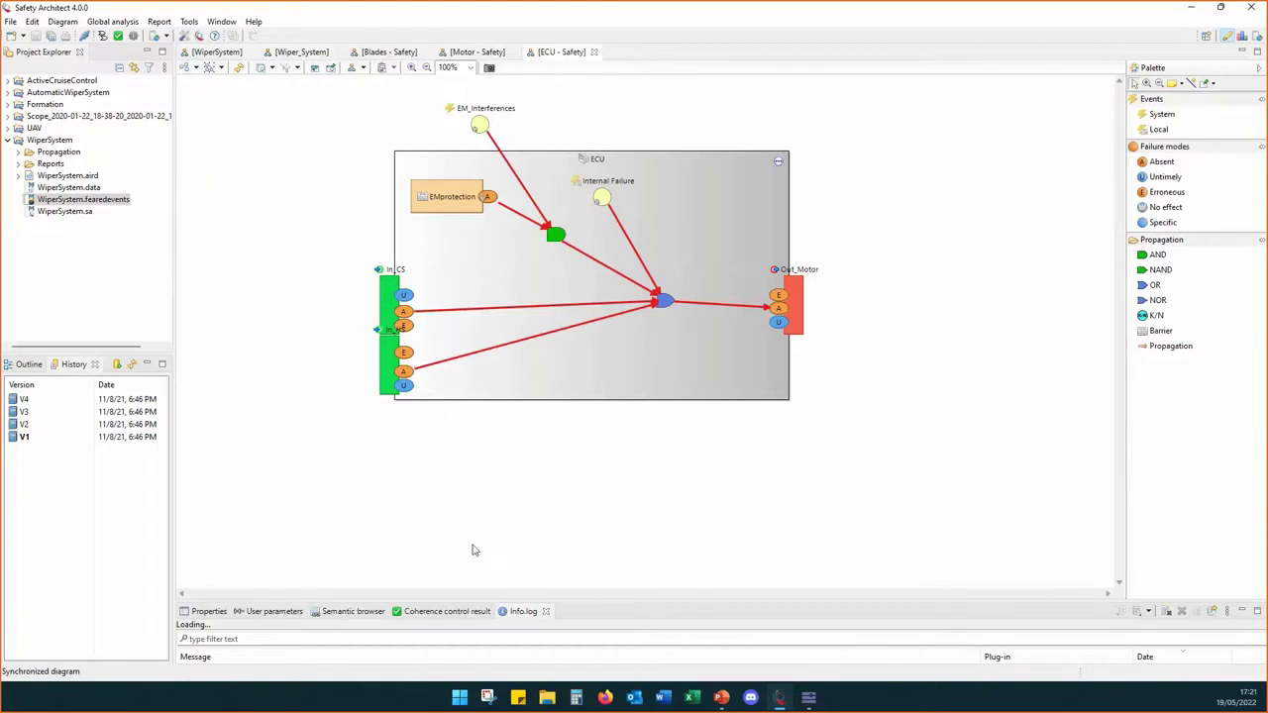
{"action": "left_click_drag", "start_coordinate": [482, 601], "coordinate": [428, 385]}
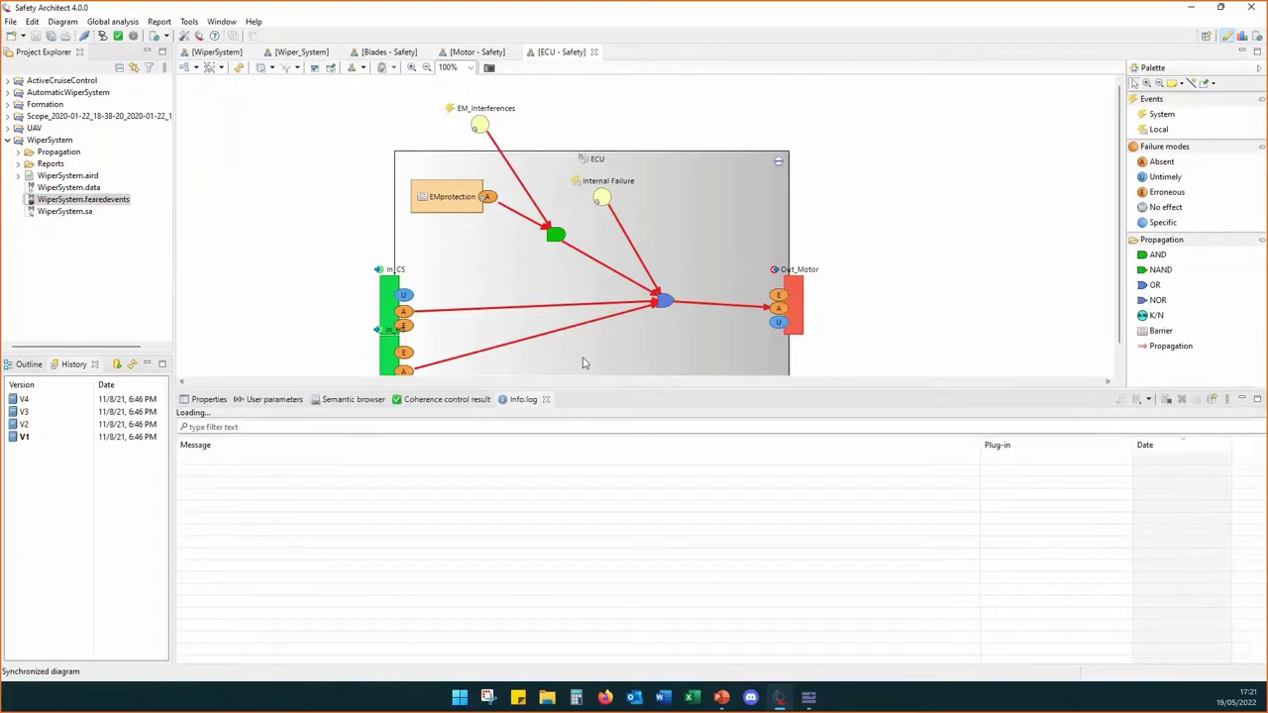
{"action": "left_click_drag", "start_coordinate": [567, 363], "coordinate": [566, 334]}
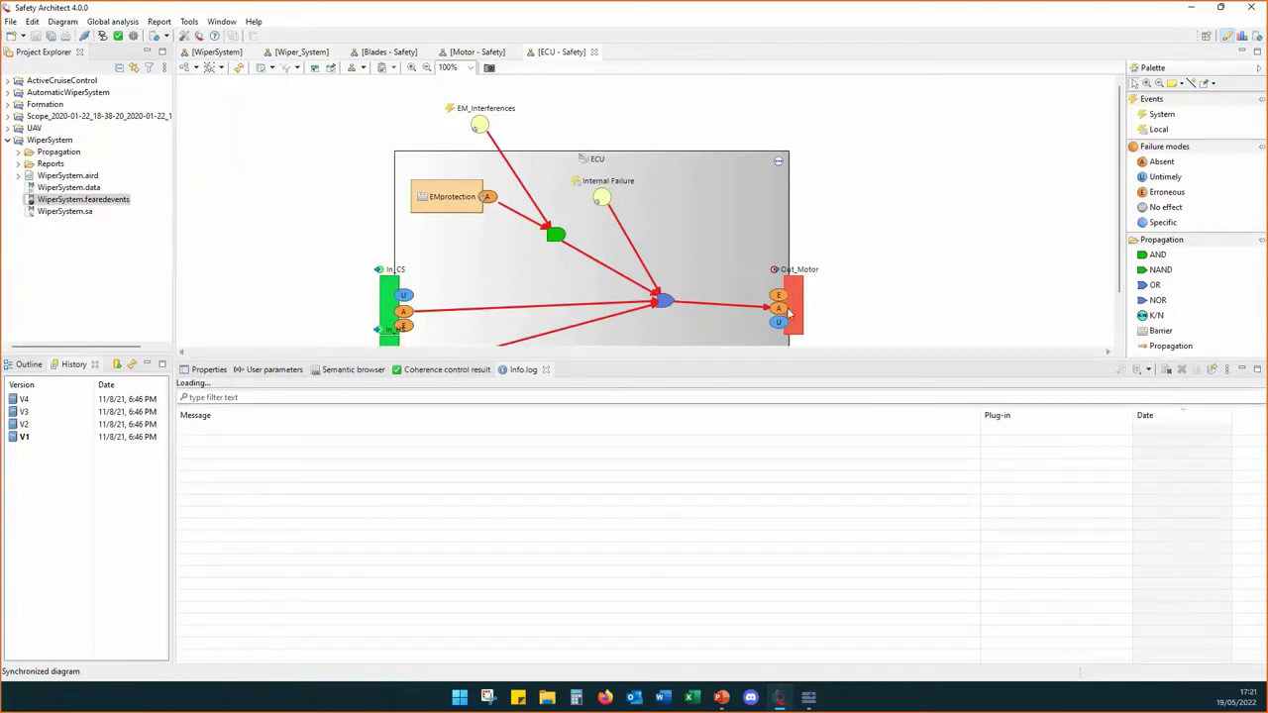
Step: Select the absent failure mode on Out_Motor and review its FMECA properties
{"action": "left_click", "coordinate": [786, 311]}
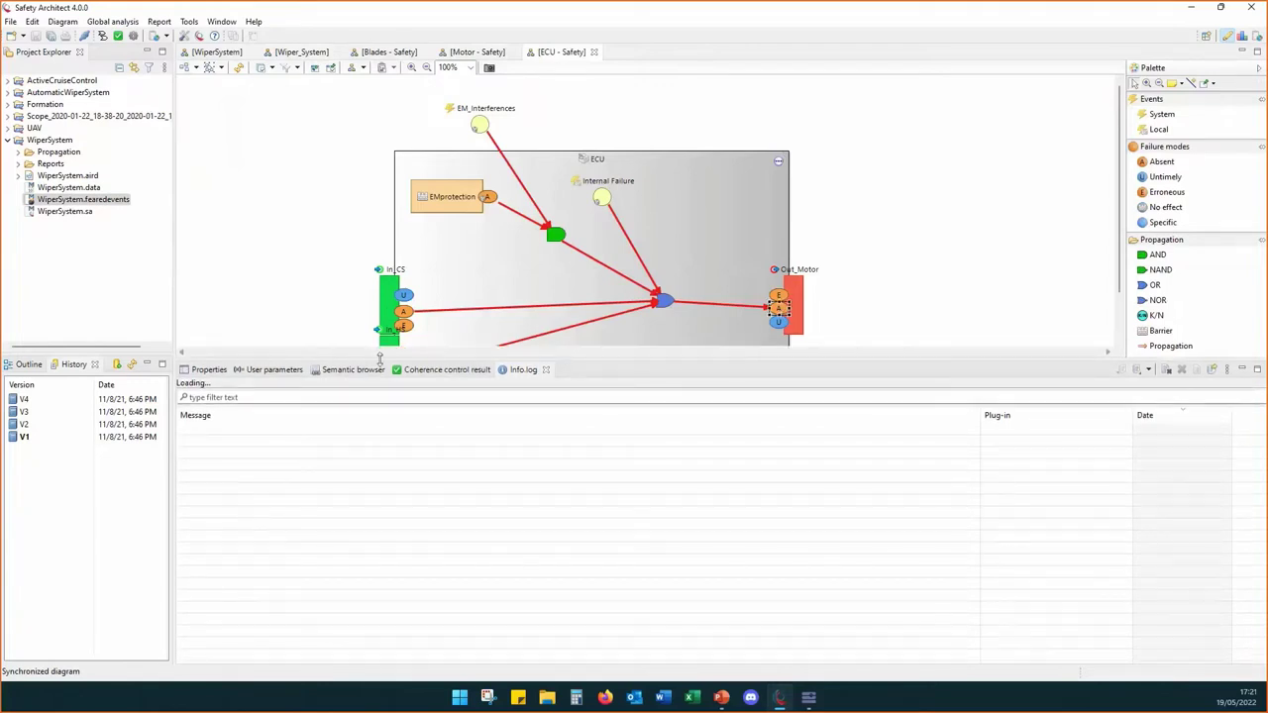
{"action": "left_click", "coordinate": [203, 369]}
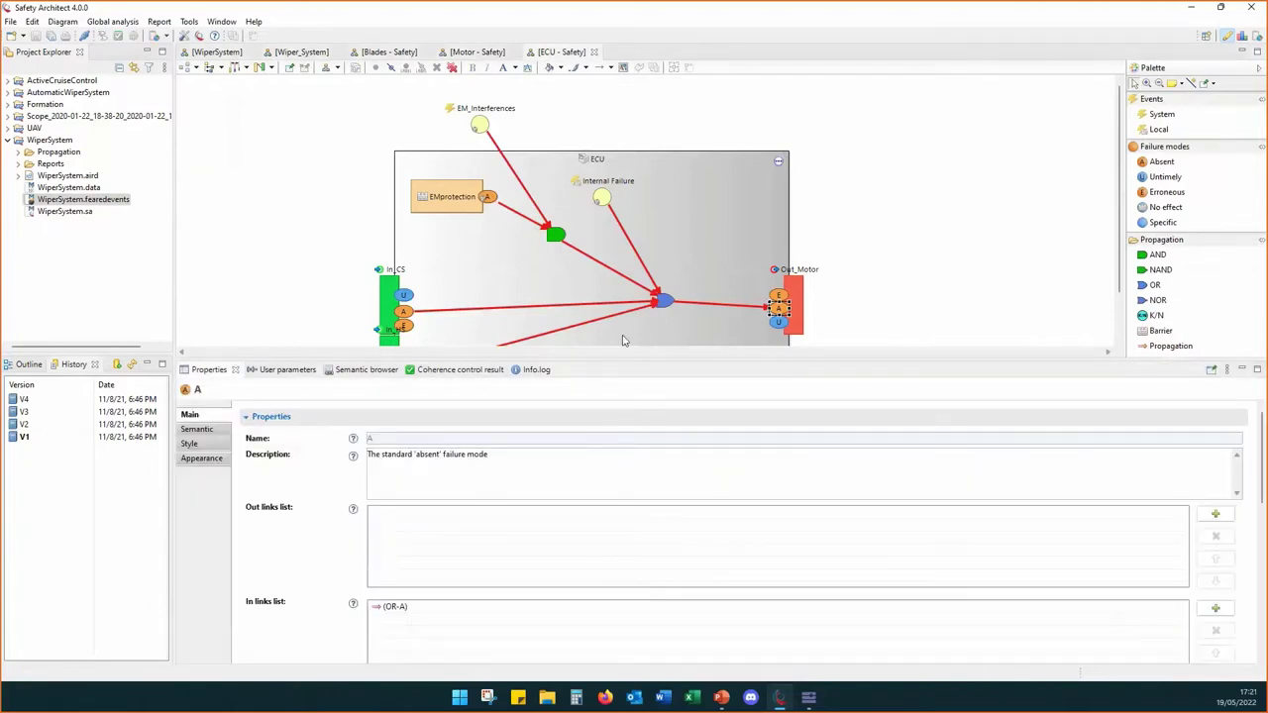
{"action": "scroll", "coordinate": [292, 483], "scroll_direction": "down", "scroll_amount": 3}
{"action": "scroll", "coordinate": [292, 482], "scroll_direction": "down", "scroll_amount": 5}
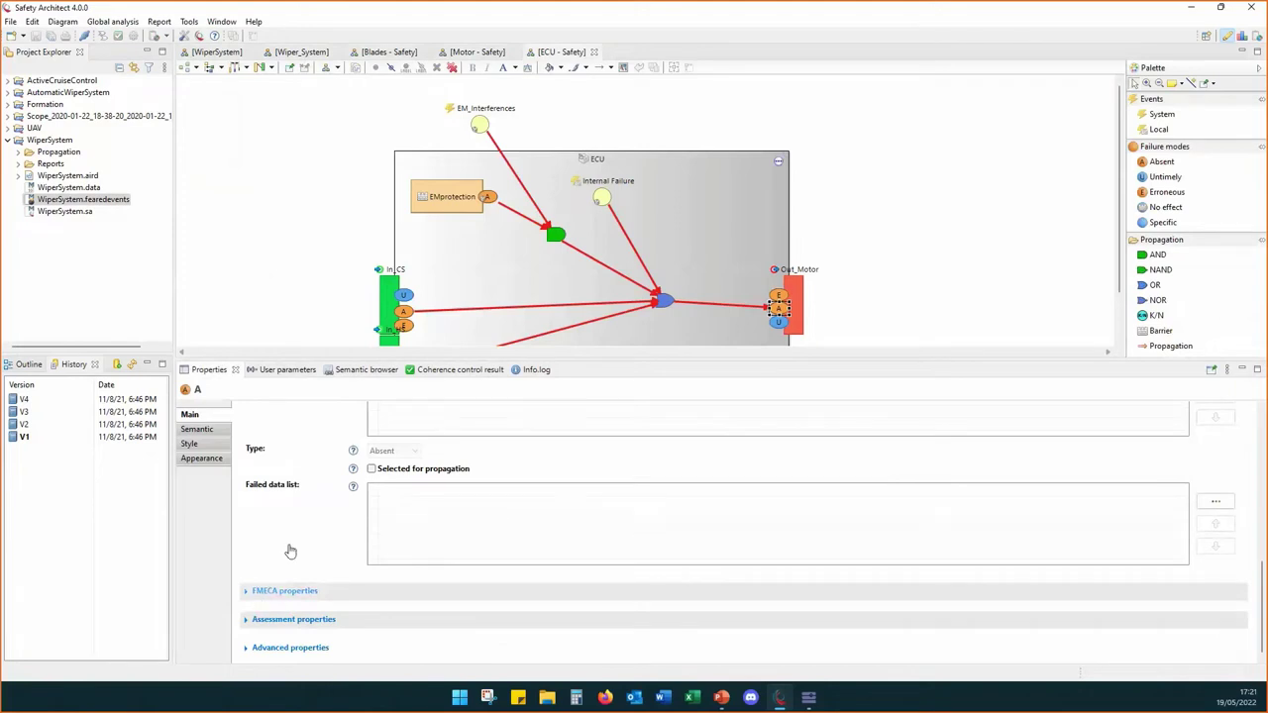
{"action": "left_click", "coordinate": [285, 590]}
{"action": "scroll", "coordinate": [307, 508], "scroll_direction": "down", "scroll_amount": 3}
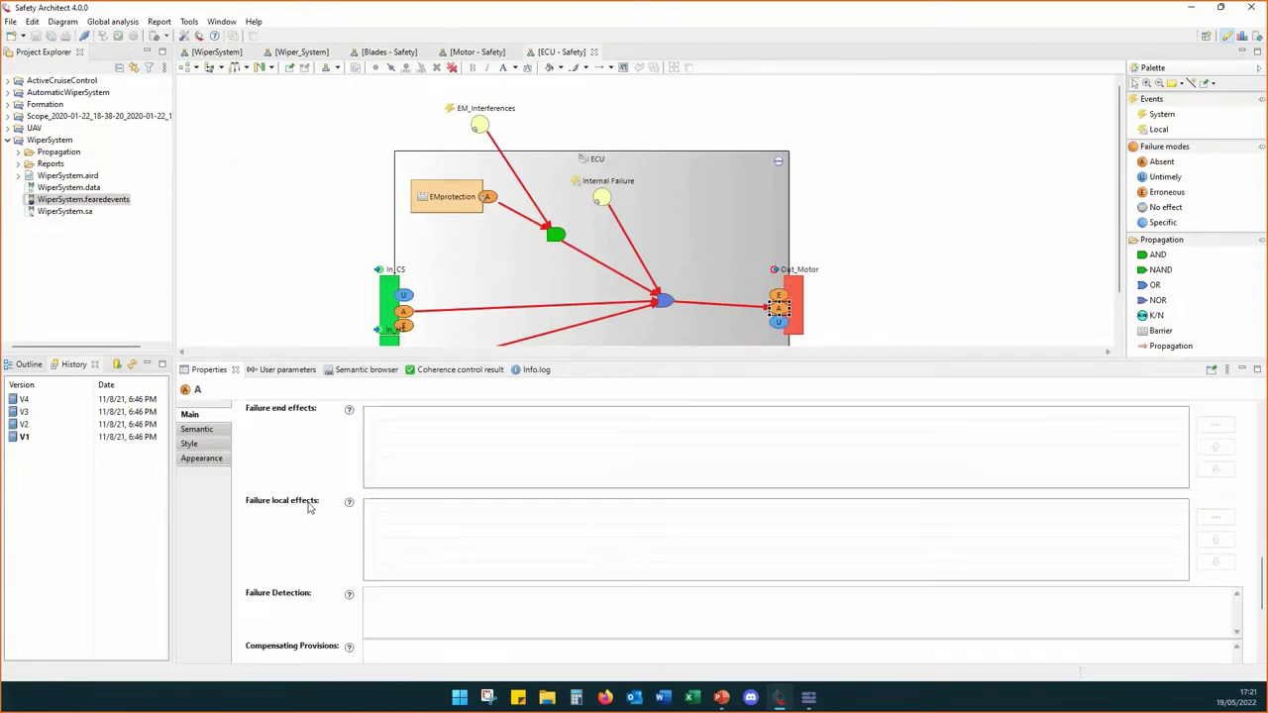
{"action": "scroll", "coordinate": [297, 512], "scroll_direction": "down", "scroll_amount": 1}
{"action": "scroll", "coordinate": [291, 518], "scroll_direction": "down", "scroll_amount": 1}
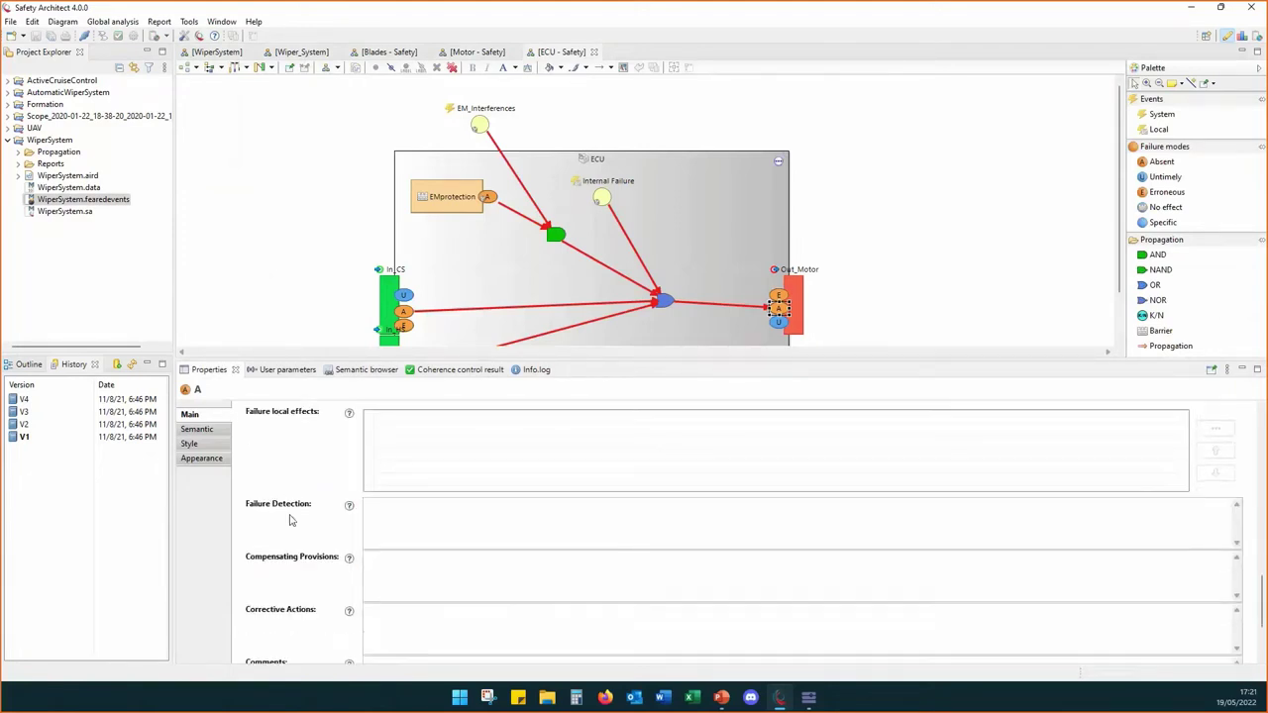
{"action": "scroll", "coordinate": [291, 520], "scroll_direction": "down", "scroll_amount": 1}
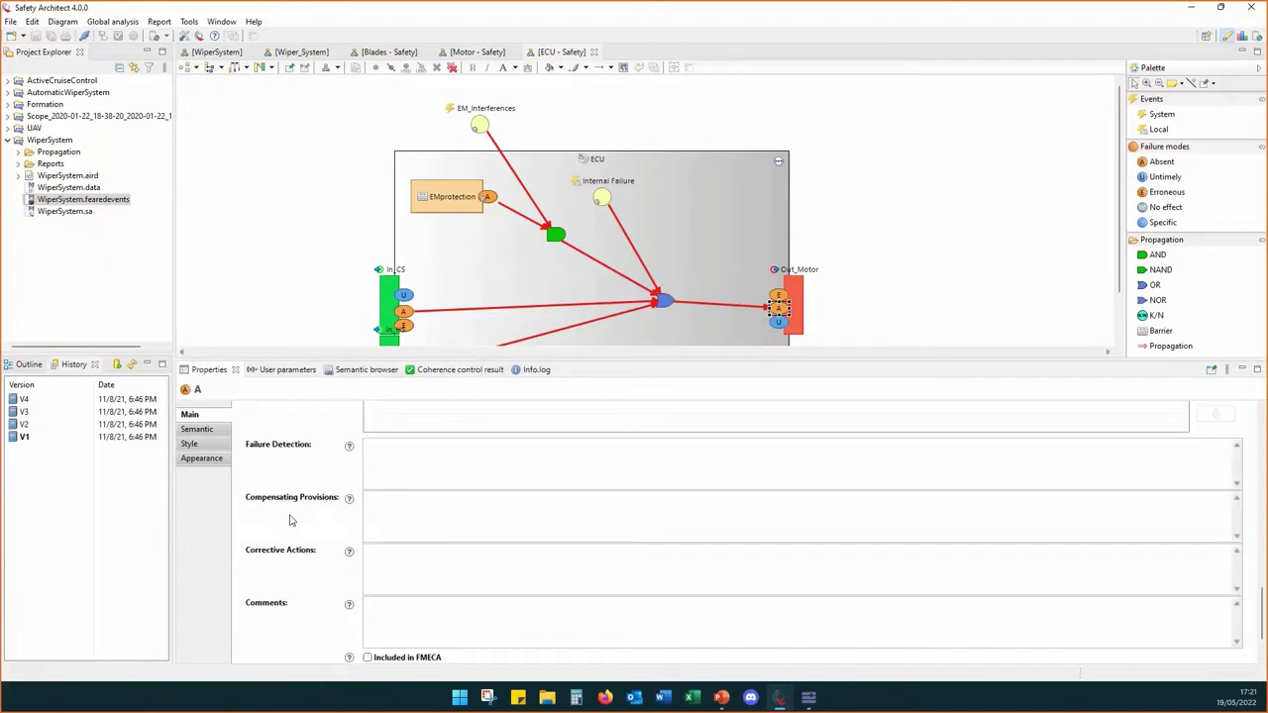
{"action": "scroll", "coordinate": [287, 555], "scroll_direction": "down", "scroll_amount": 1}
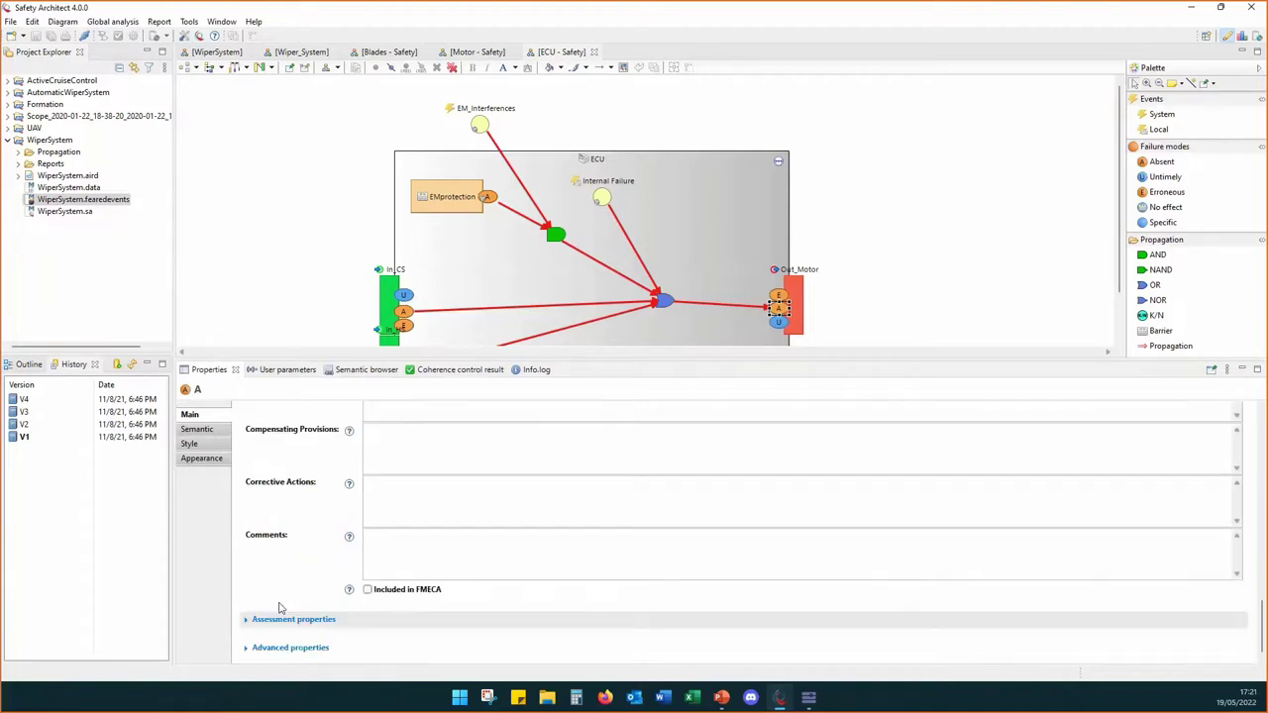
Step: Review its assessment properties, such as ASIL exposure 2, then resize to show the whole ECU block
{"action": "left_click", "coordinate": [287, 619]}
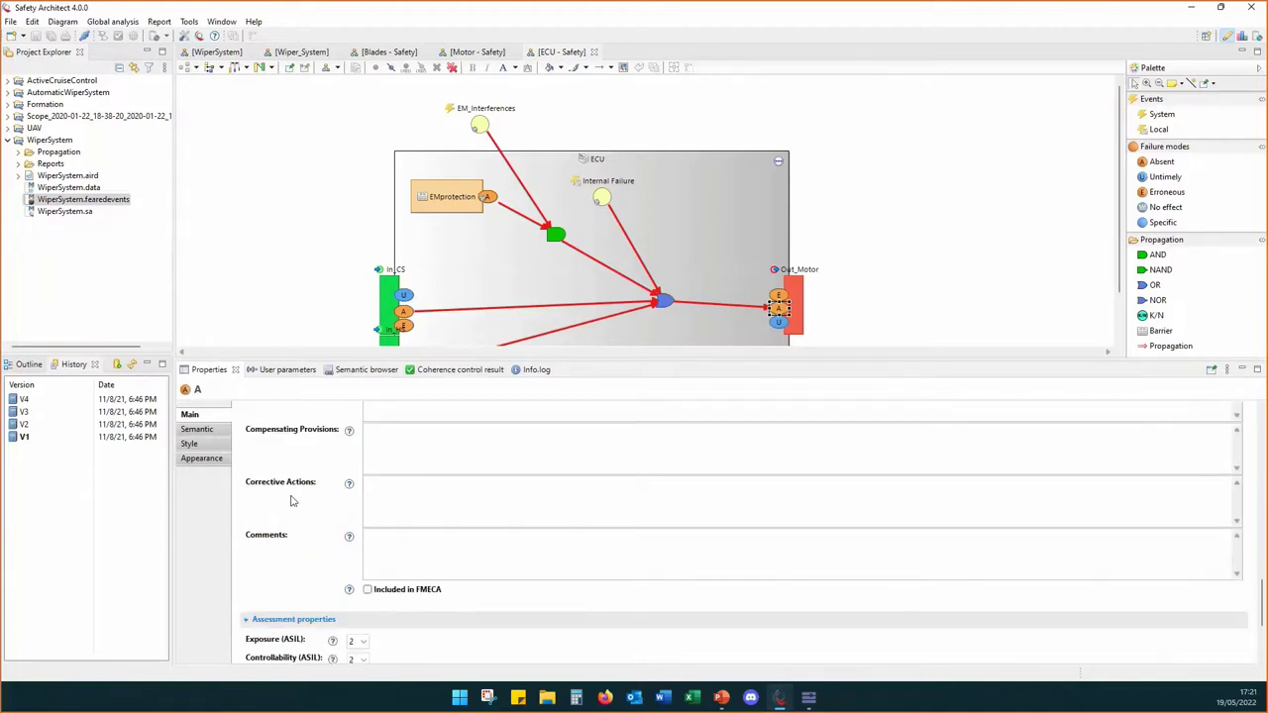
{"action": "scroll", "coordinate": [292, 554], "scroll_direction": "down", "scroll_amount": 2}
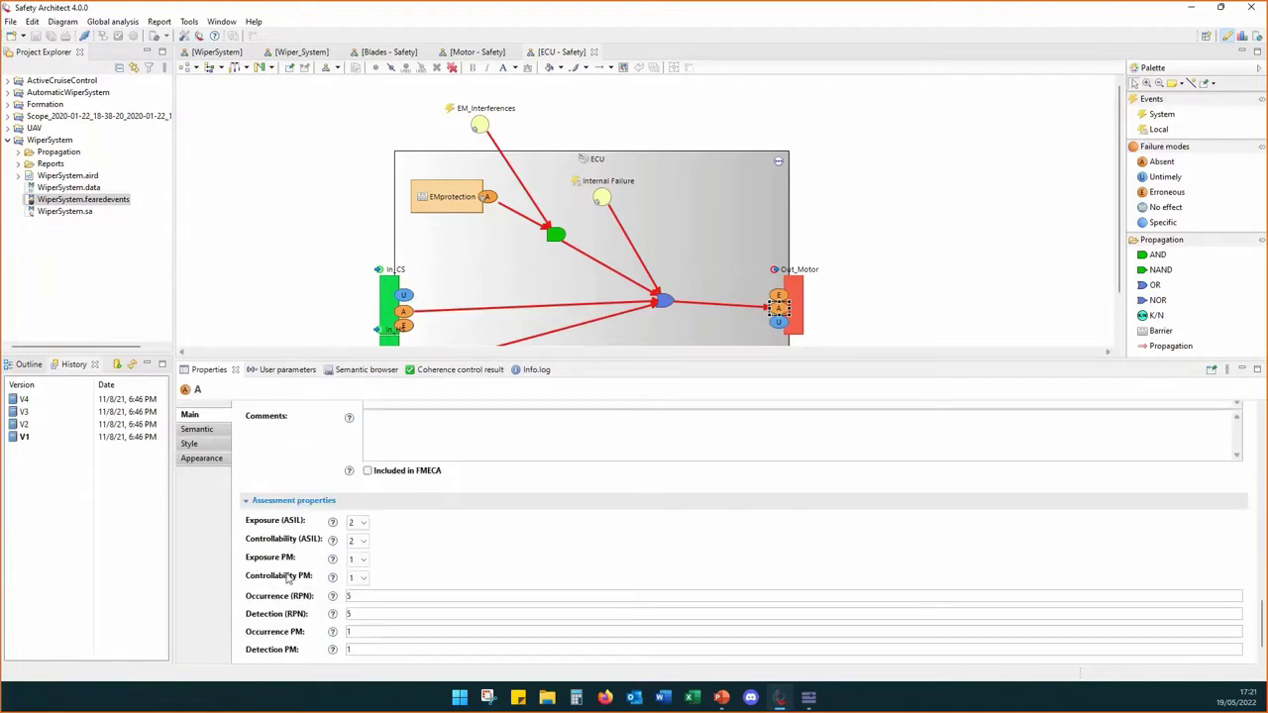
{"action": "scroll", "coordinate": [289, 579], "scroll_direction": "down", "scroll_amount": 1}
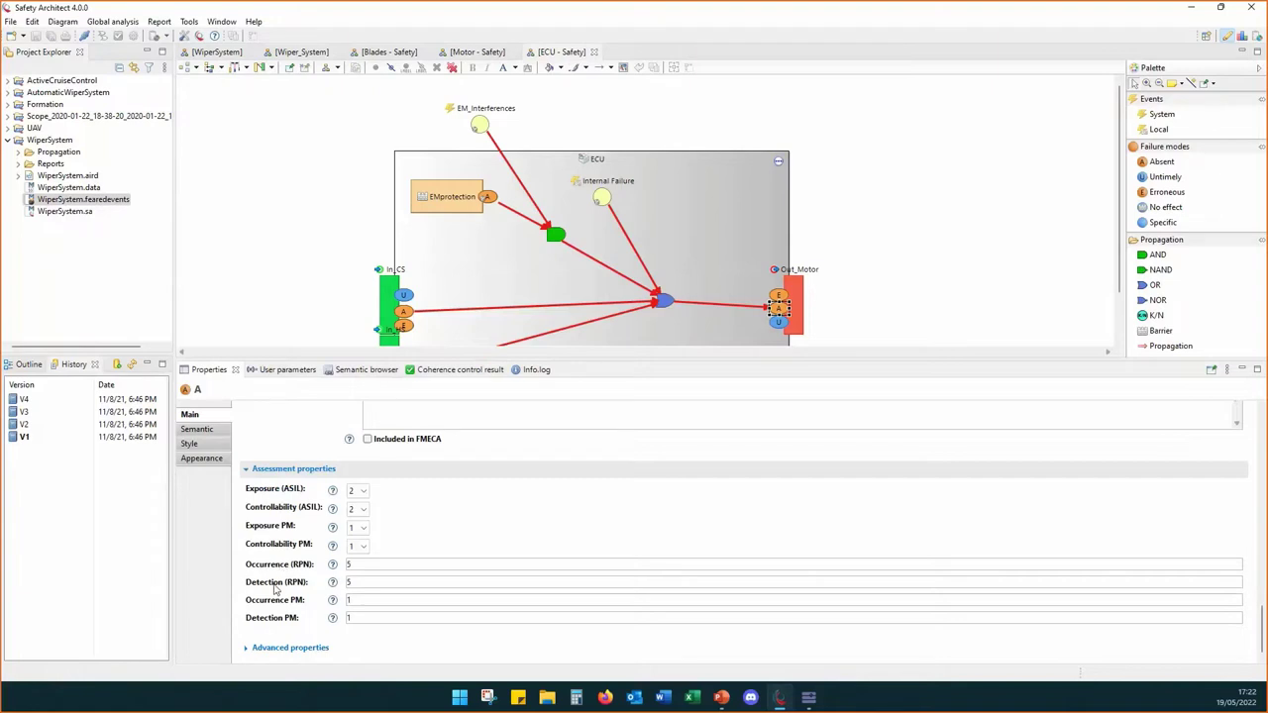
{"action": "left_click", "coordinate": [278, 198]}
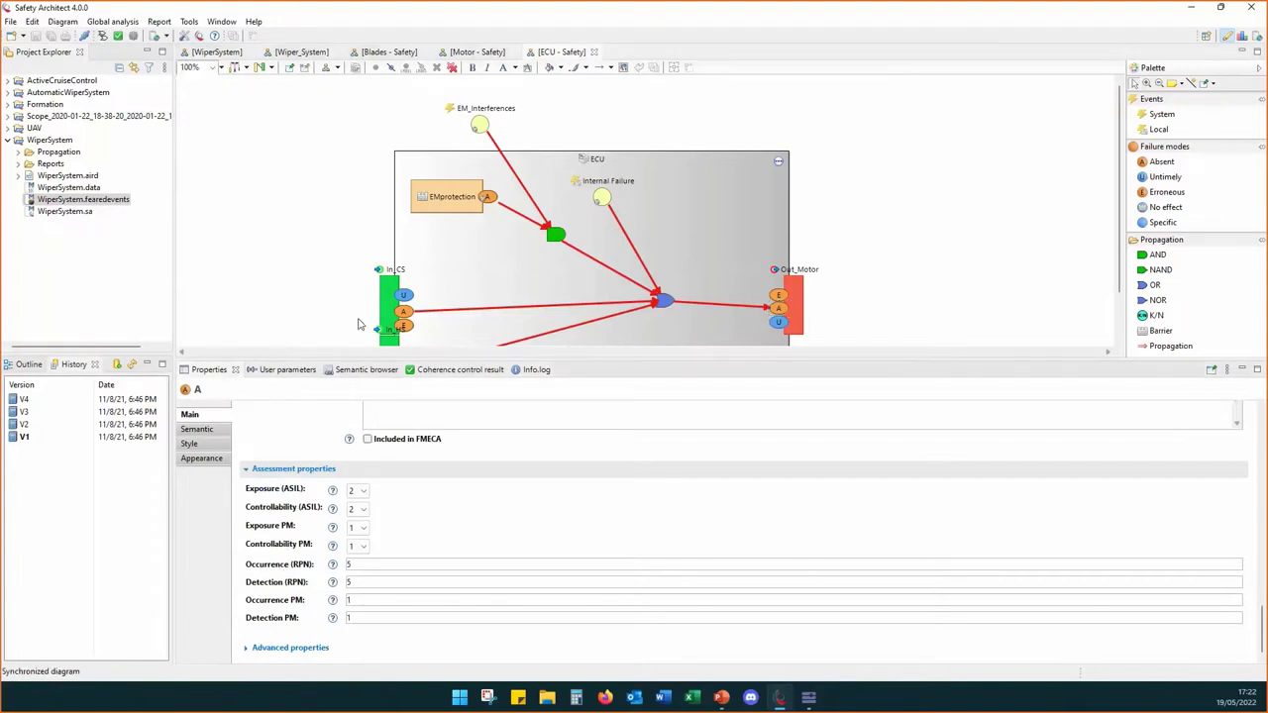
{"action": "left_click_drag", "start_coordinate": [362, 359], "coordinate": [354, 449]}
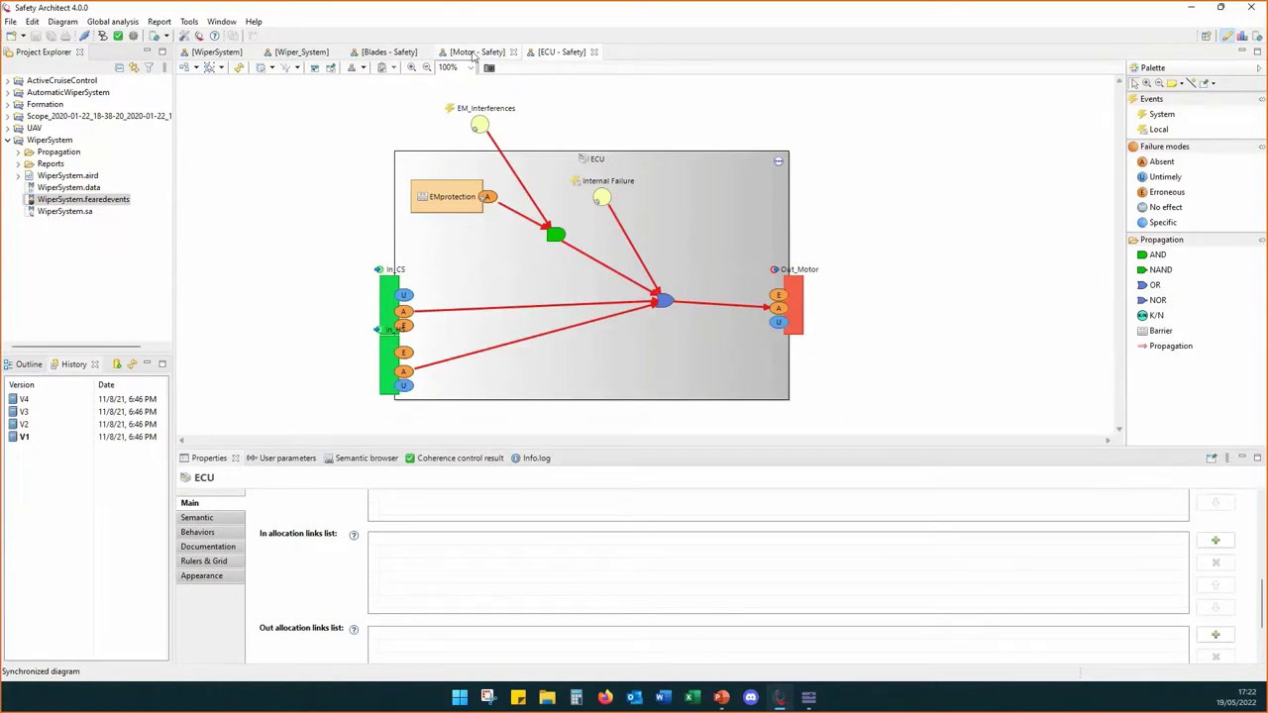
Step: Switch to the Blades safety diagram and select the Absent failure mode on Out_Windshield
{"action": "left_click", "coordinate": [390, 52]}
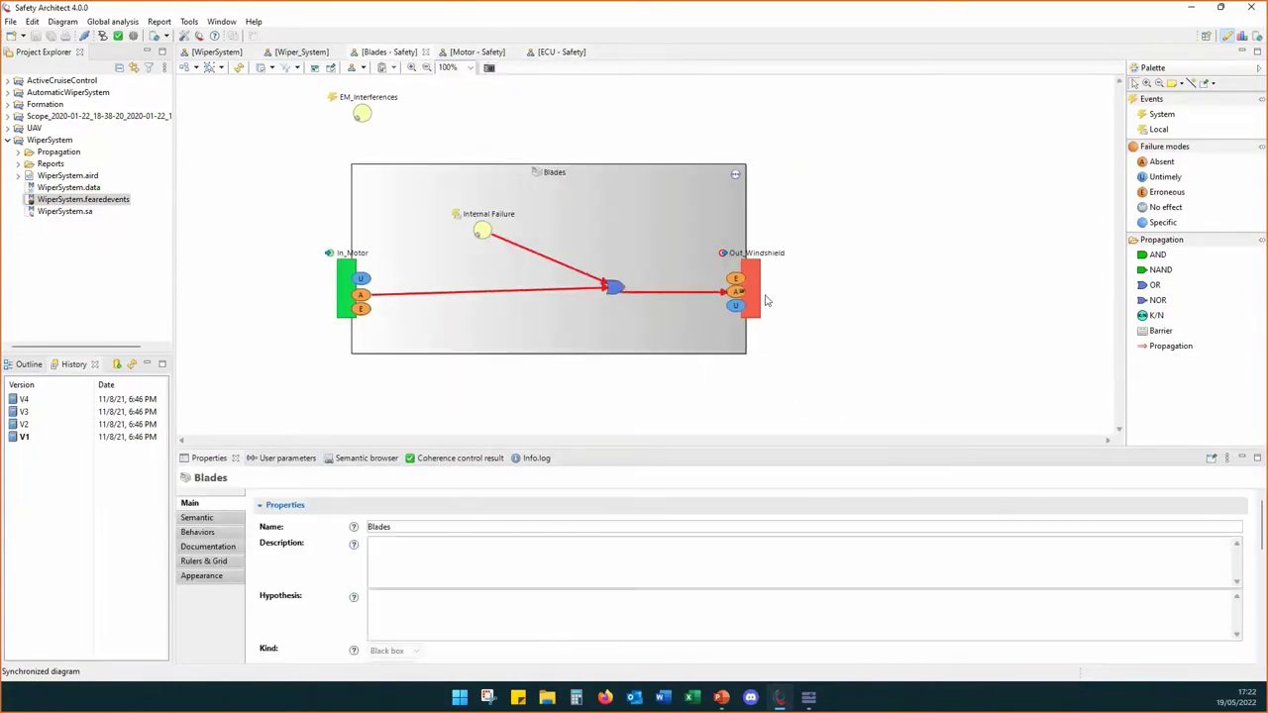
{"action": "left_click", "coordinate": [735, 291]}
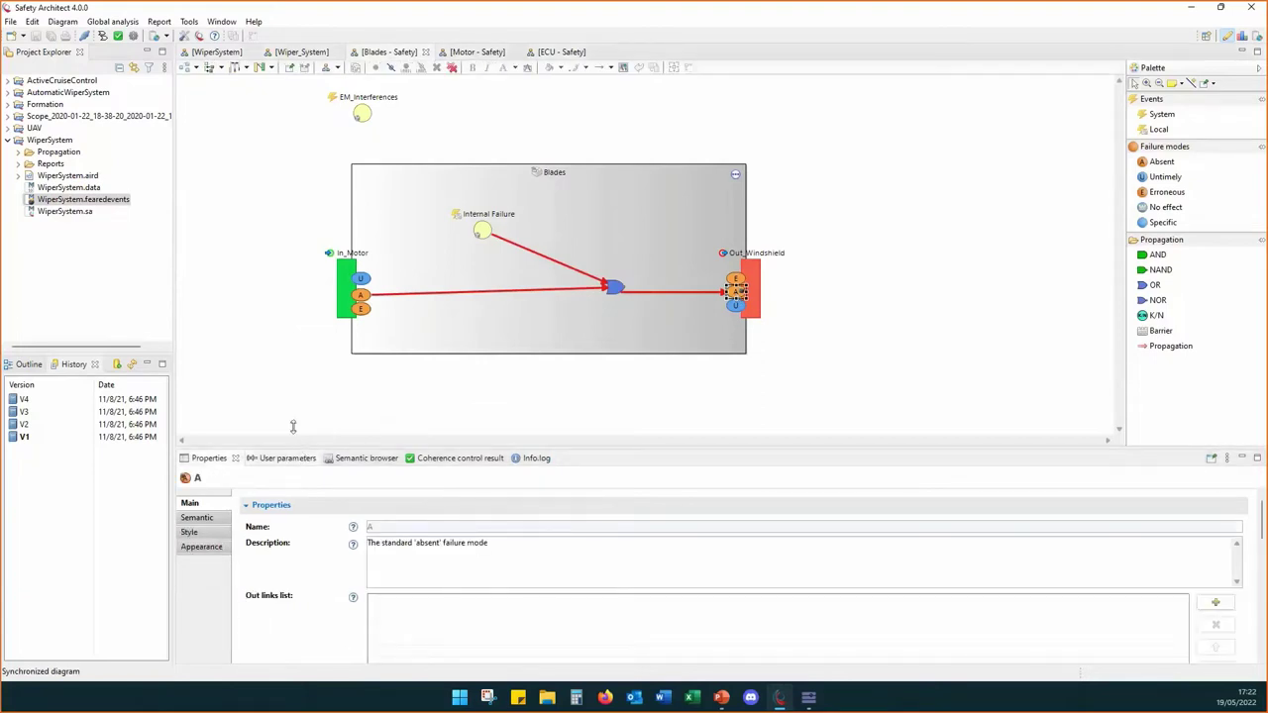
{"action": "left_click_drag", "start_coordinate": [300, 450], "coordinate": [297, 315]}
{"action": "scroll", "coordinate": [285, 452], "scroll_direction": "down", "scroll_amount": 5}
{"action": "scroll", "coordinate": [285, 453], "scroll_direction": "down", "scroll_amount": 3}
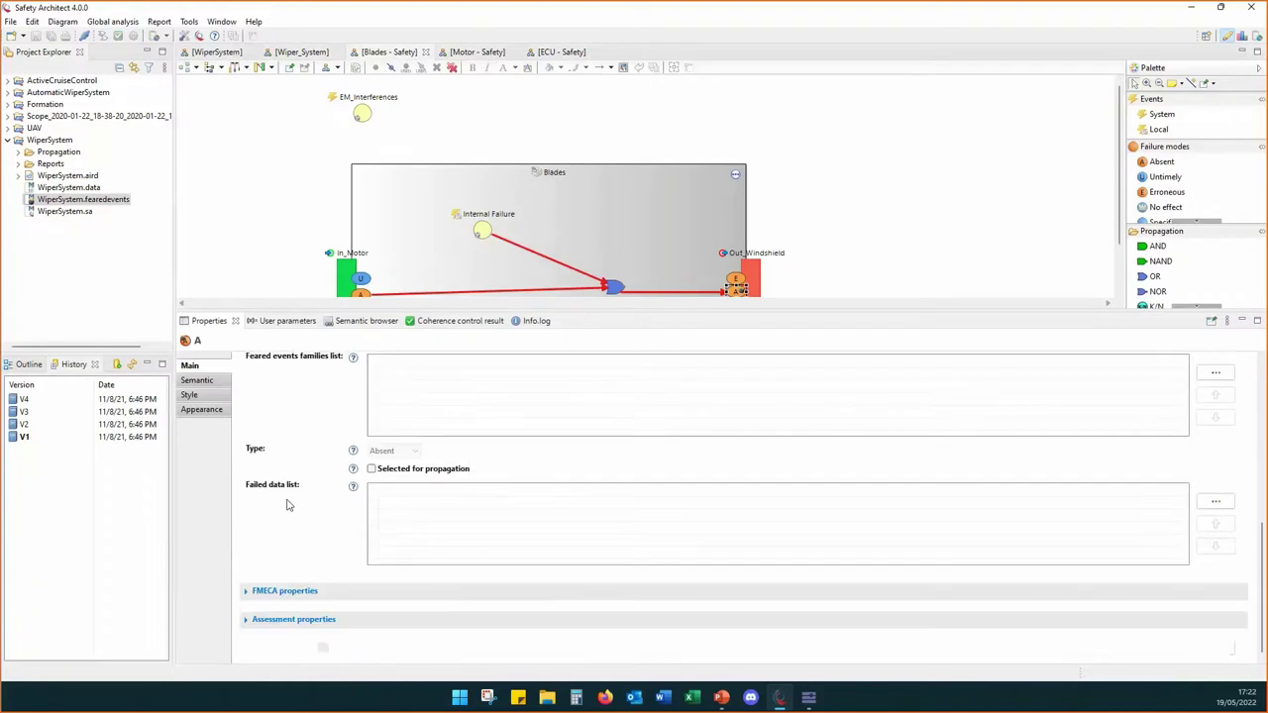
Step: Expand the failure mode's FMECA and Assessment properties, then restore the diagram area and deselect
{"action": "left_click", "coordinate": [285, 590]}
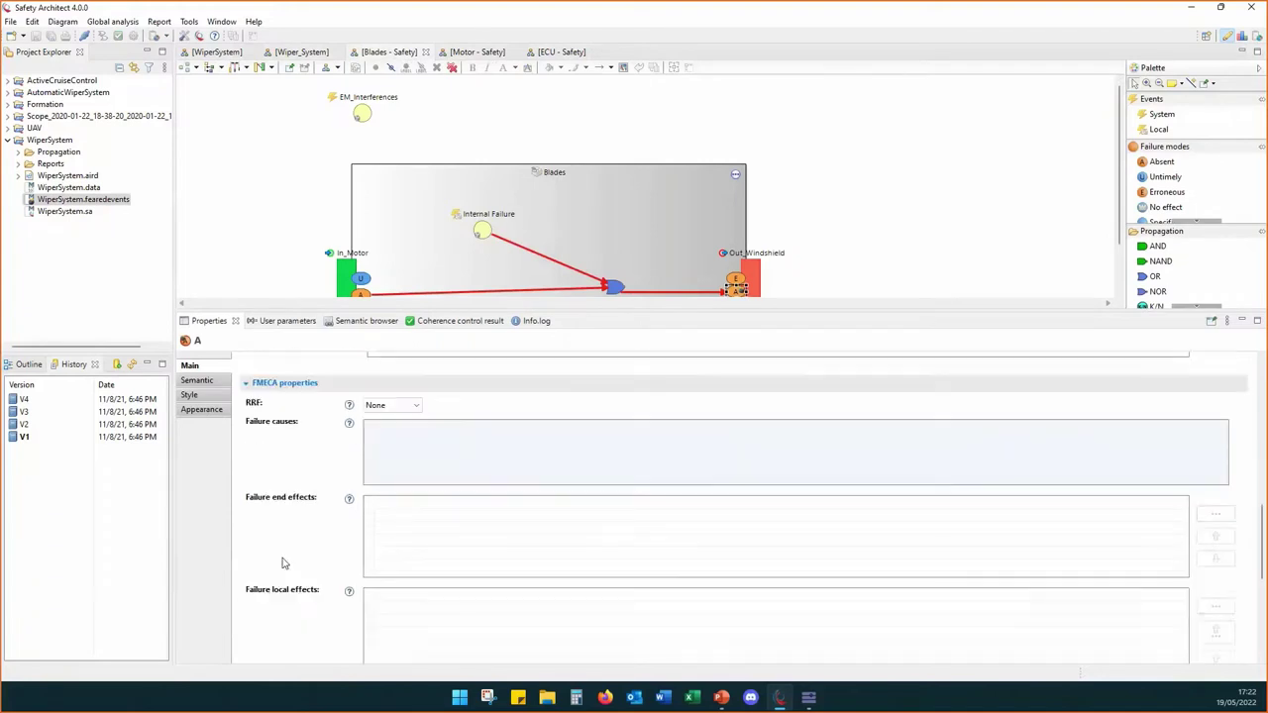
{"action": "scroll", "coordinate": [282, 594], "scroll_direction": "down", "scroll_amount": 8}
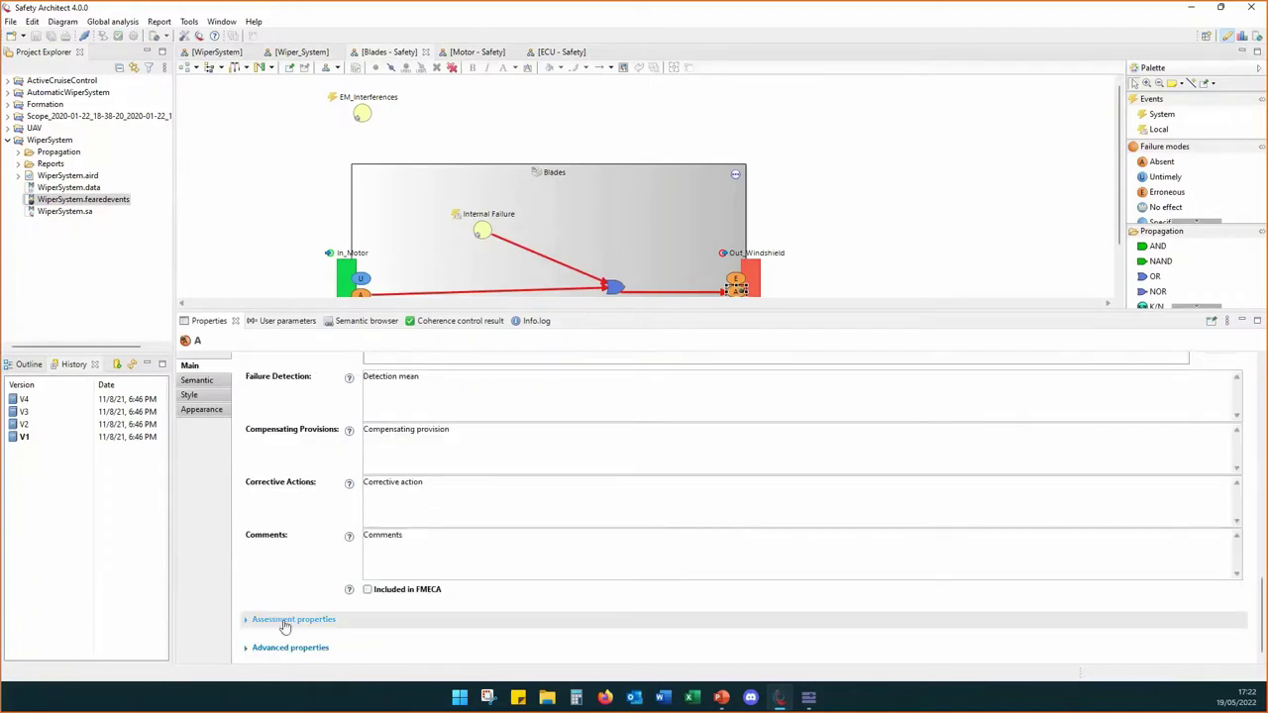
{"action": "left_click", "coordinate": [293, 619]}
{"action": "scroll", "coordinate": [290, 554], "scroll_direction": "down", "scroll_amount": 3}
{"action": "scroll", "coordinate": [290, 542], "scroll_direction": "up", "scroll_amount": 2}
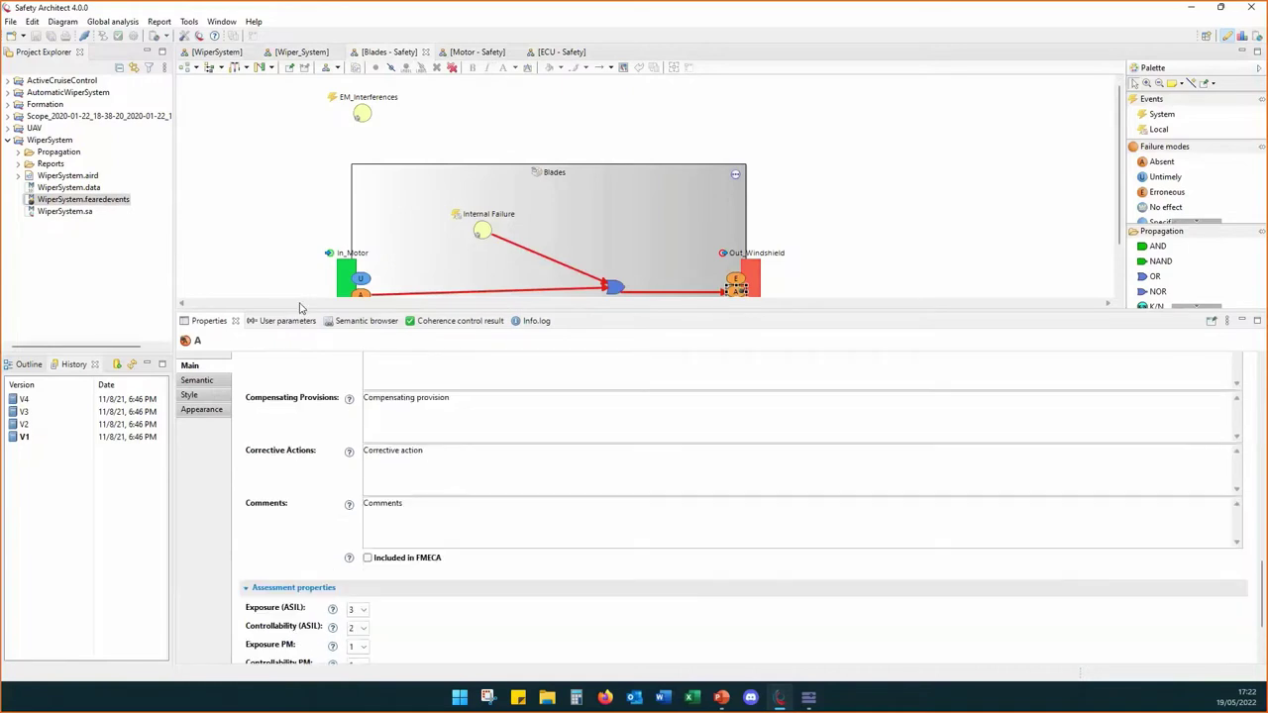
{"action": "left_click_drag", "start_coordinate": [300, 313], "coordinate": [300, 434]}
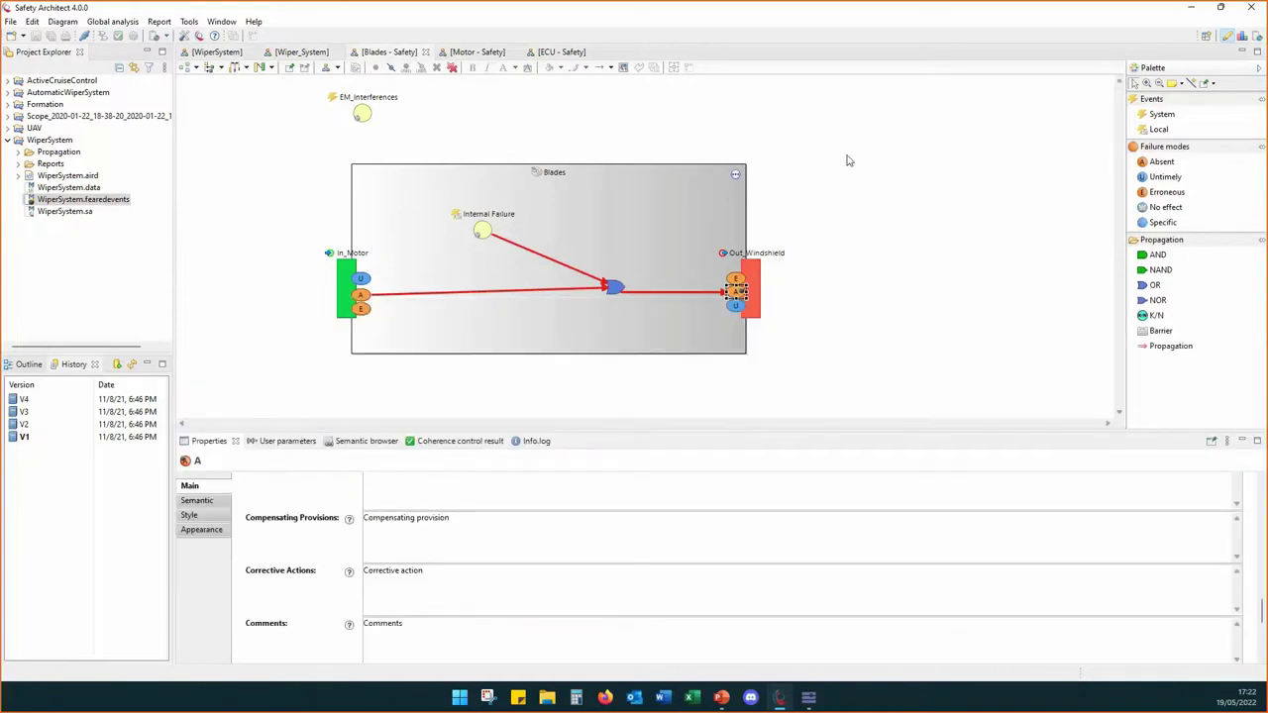
{"action": "left_click", "coordinate": [249, 278]}
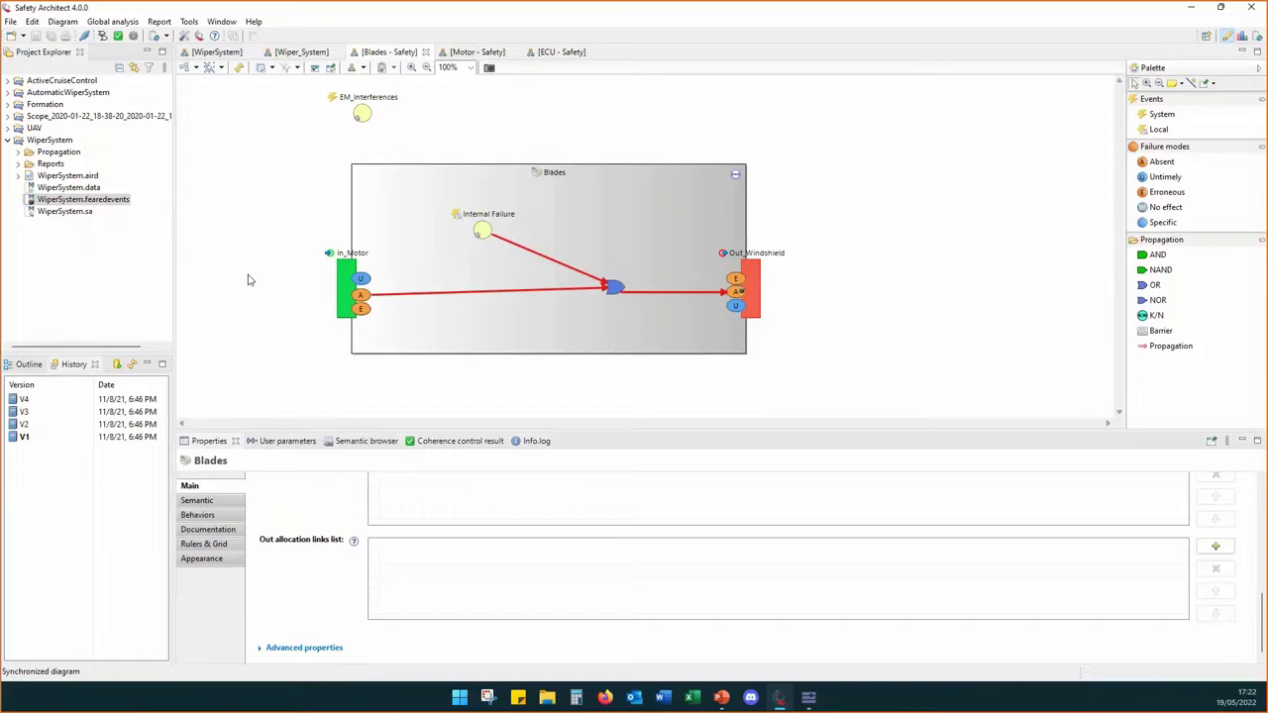
Step: Propagate Loss of wiping function with the default engine and coherence settings to build its fault tree
{"action": "left_click", "coordinate": [133, 36]}
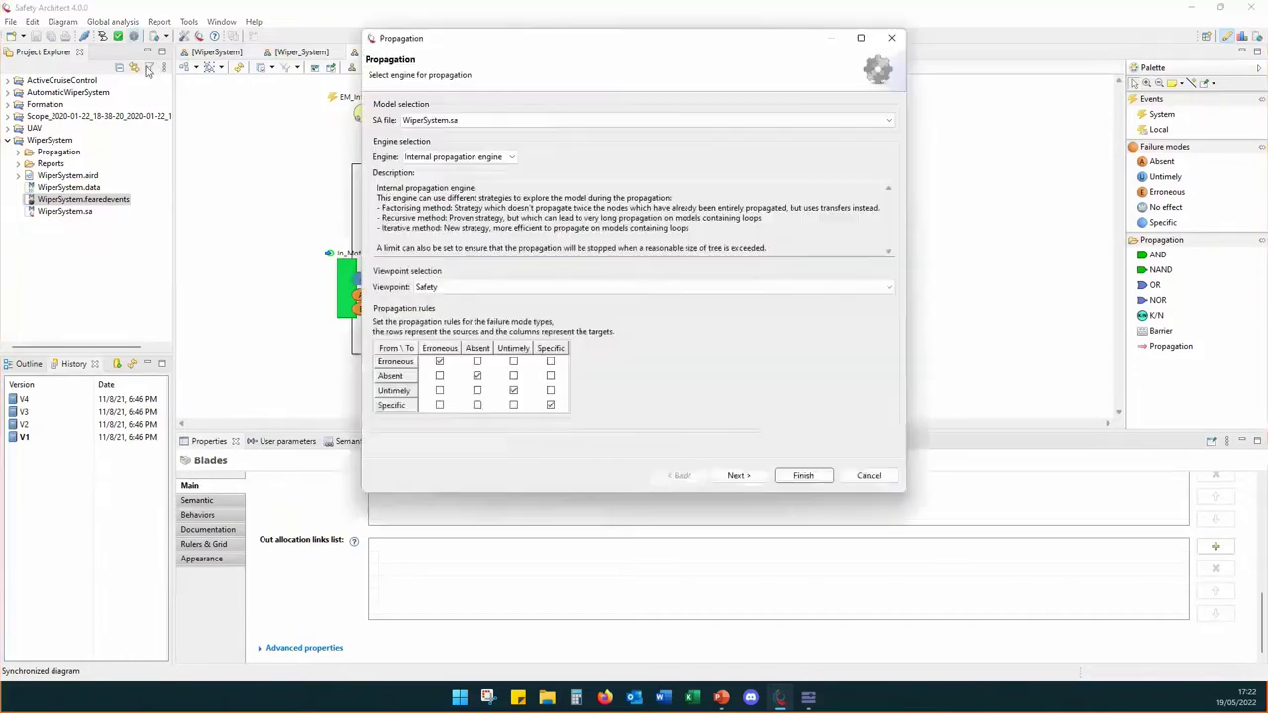
{"action": "left_click", "coordinate": [739, 476]}
{"action": "left_click", "coordinate": [739, 476]}
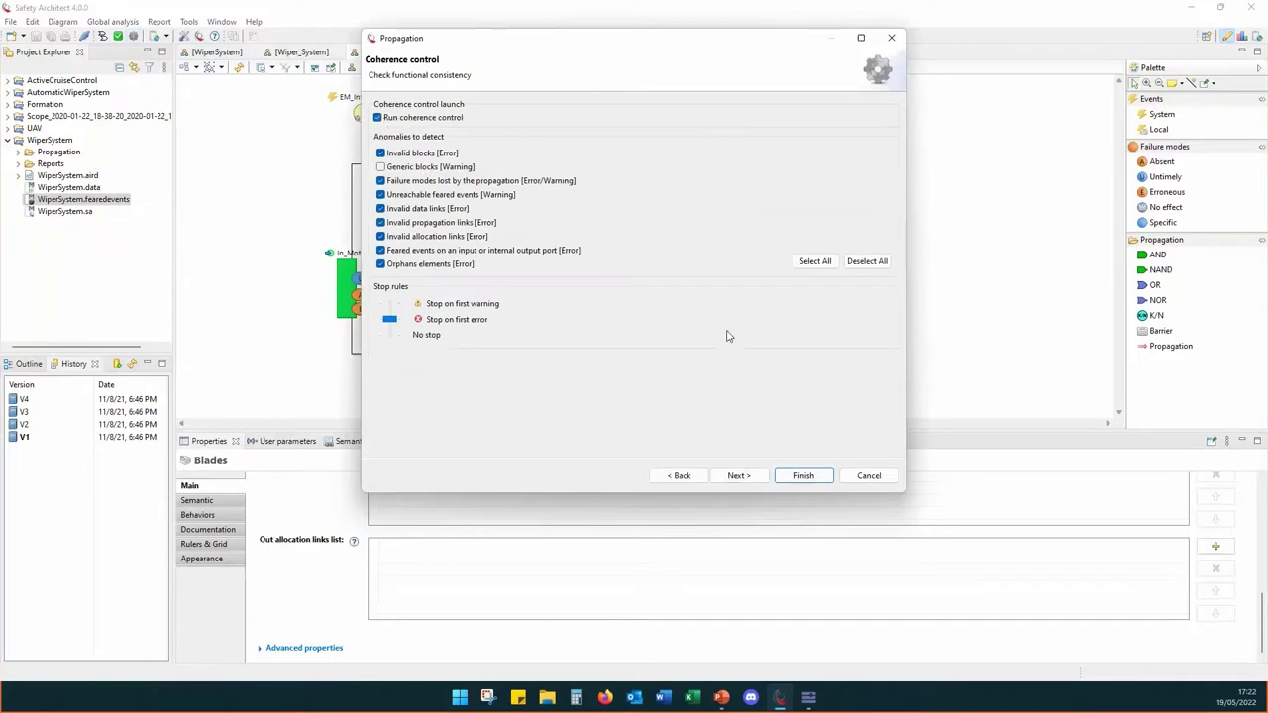
{"action": "left_click", "coordinate": [739, 475]}
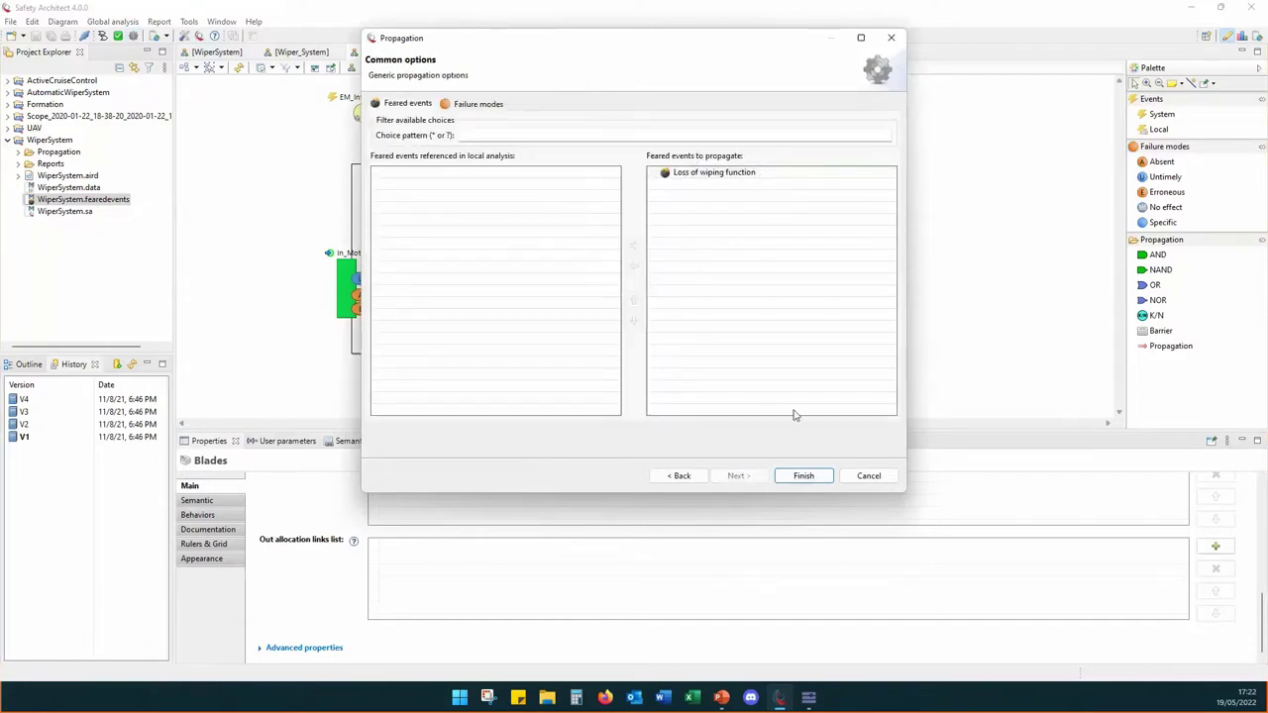
{"action": "left_click", "coordinate": [803, 477]}
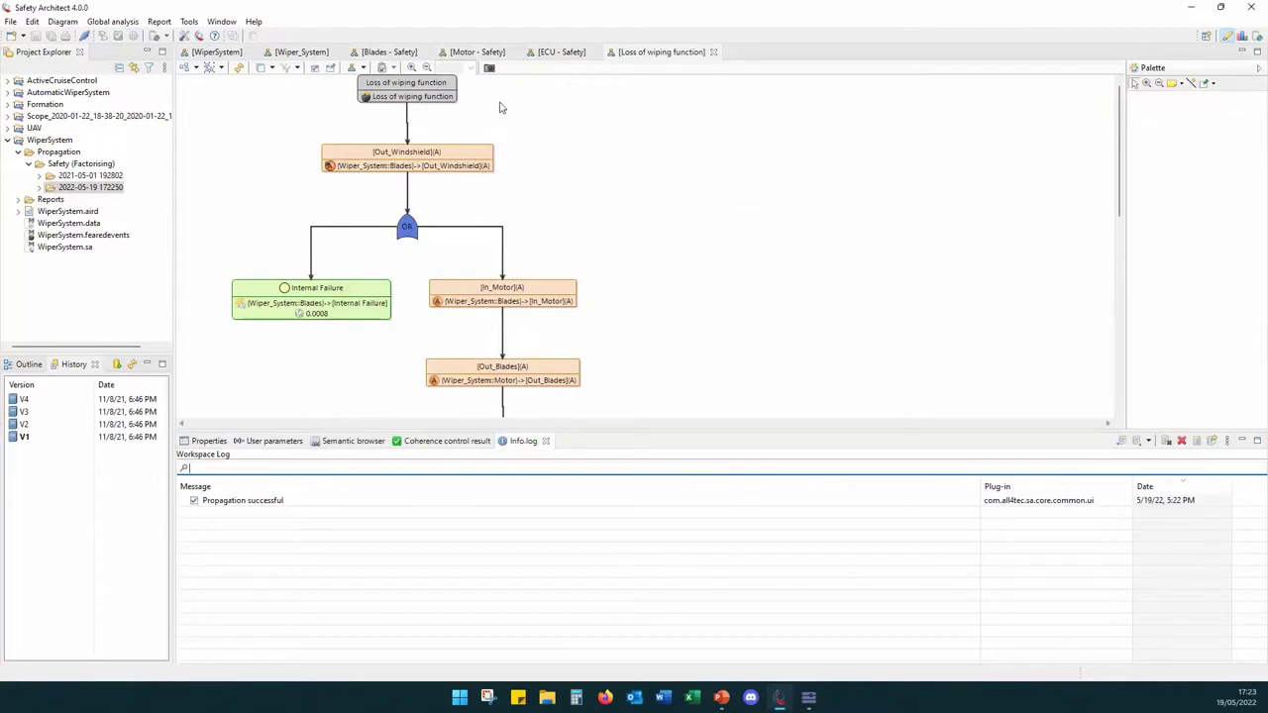
Step: Open the WiperSystem risks report under Loss_of_wiping_function.aird > Representations per category > Risks - Report
{"action": "left_click", "coordinate": [40, 190]}
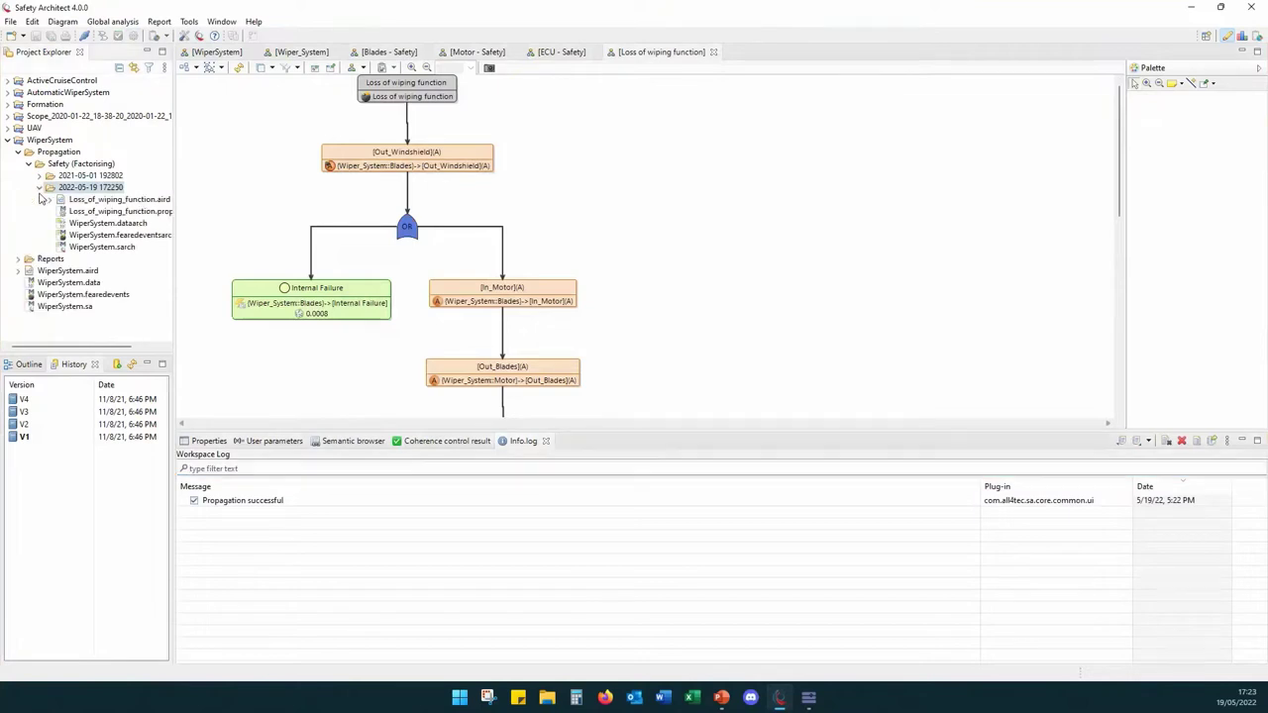
{"action": "left_click", "coordinate": [50, 200]}
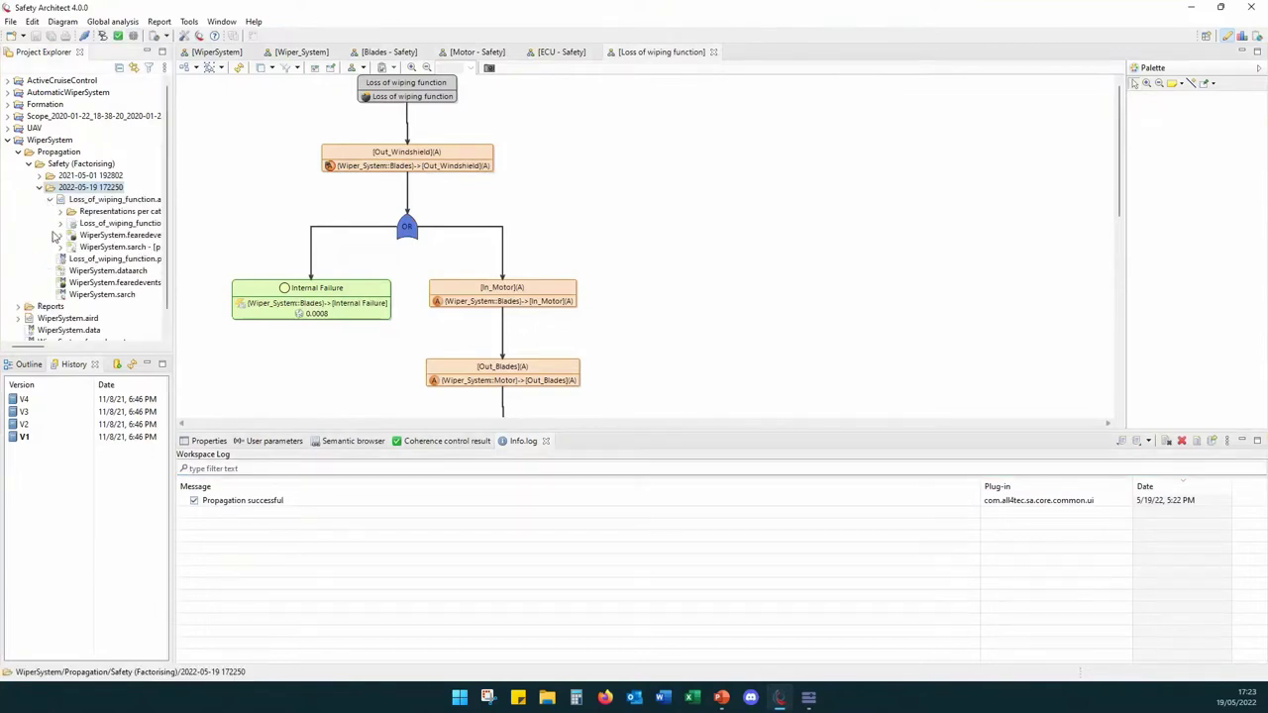
{"action": "left_click", "coordinate": [60, 211]}
{"action": "left_click", "coordinate": [71, 247]}
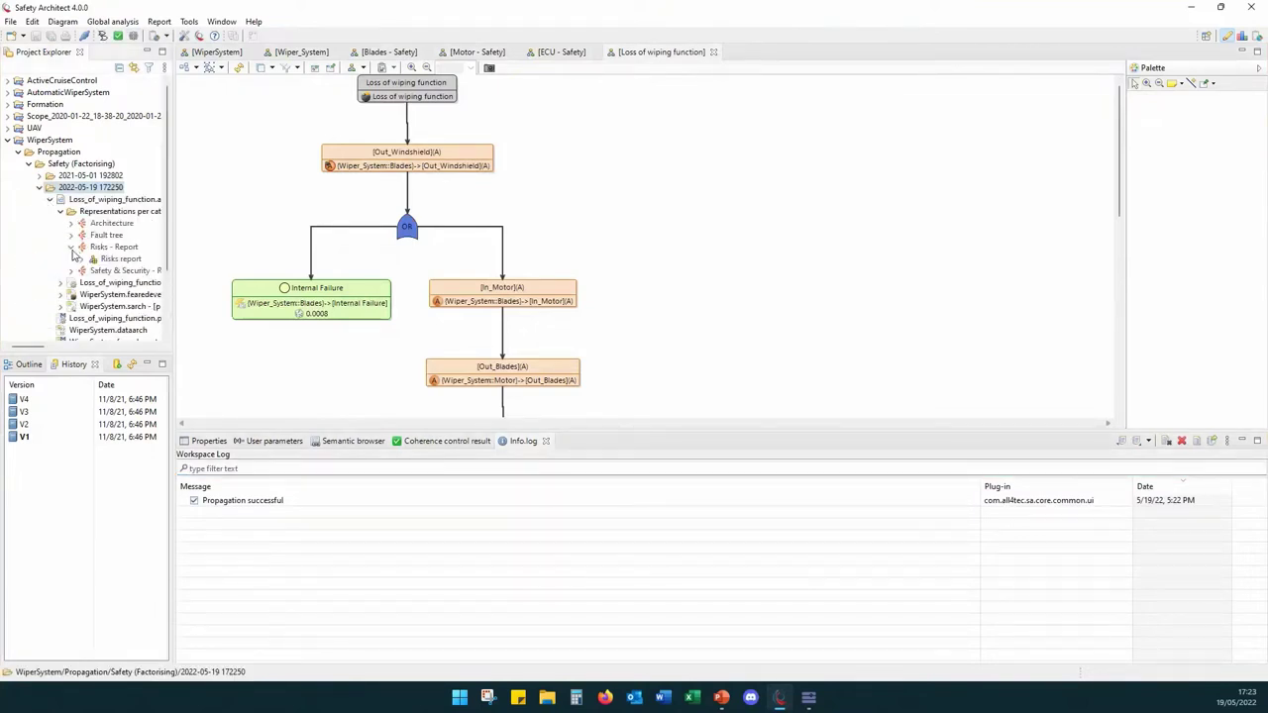
{"action": "left_click", "coordinate": [82, 258]}
{"action": "double_click", "coordinate": [119, 270]}
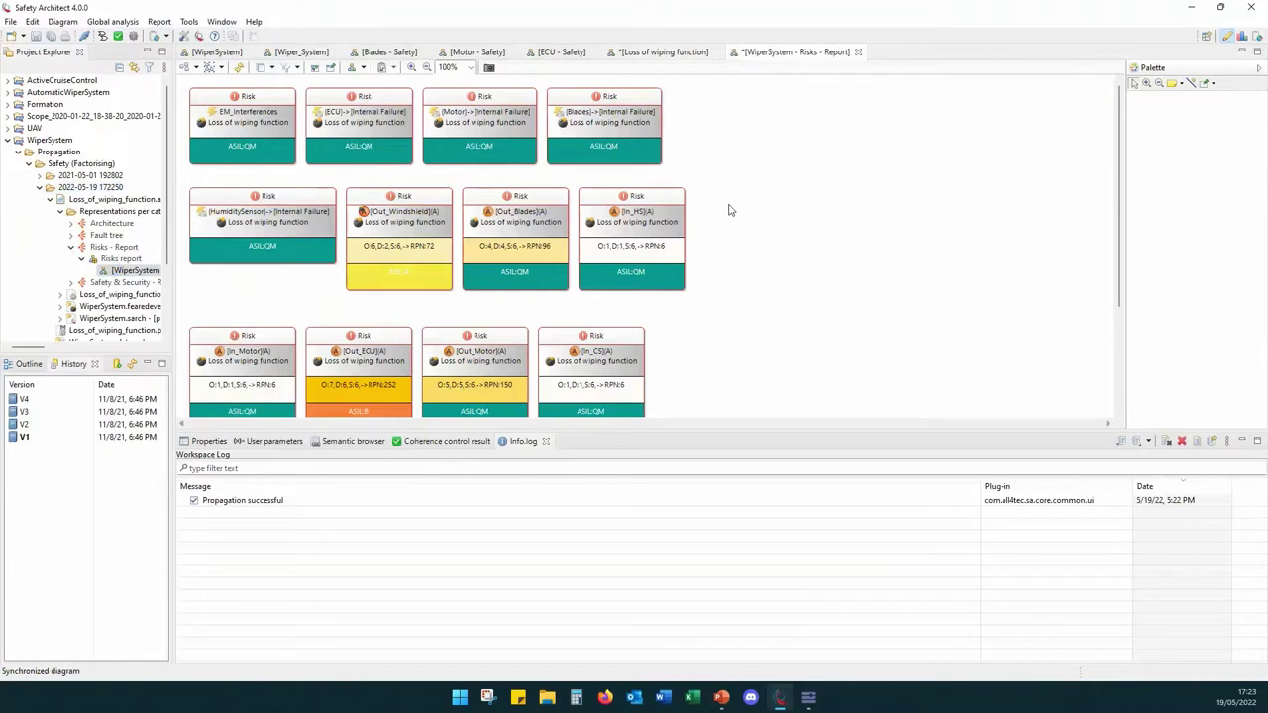
Step: Inspect the Out_Windshield risk's properties in the Properties tab
{"action": "scroll", "coordinate": [484, 259], "scroll_direction": "down", "scroll_amount": 3}
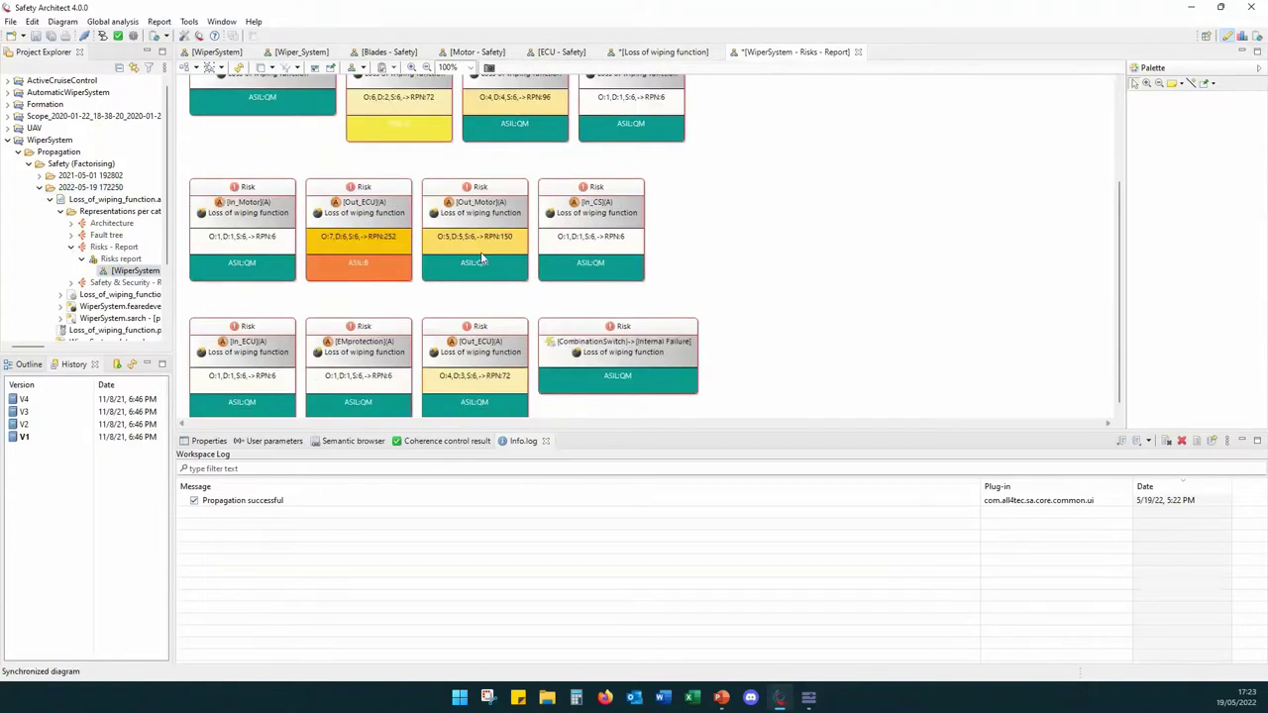
{"action": "scroll", "coordinate": [440, 216], "scroll_direction": "up", "scroll_amount": 2}
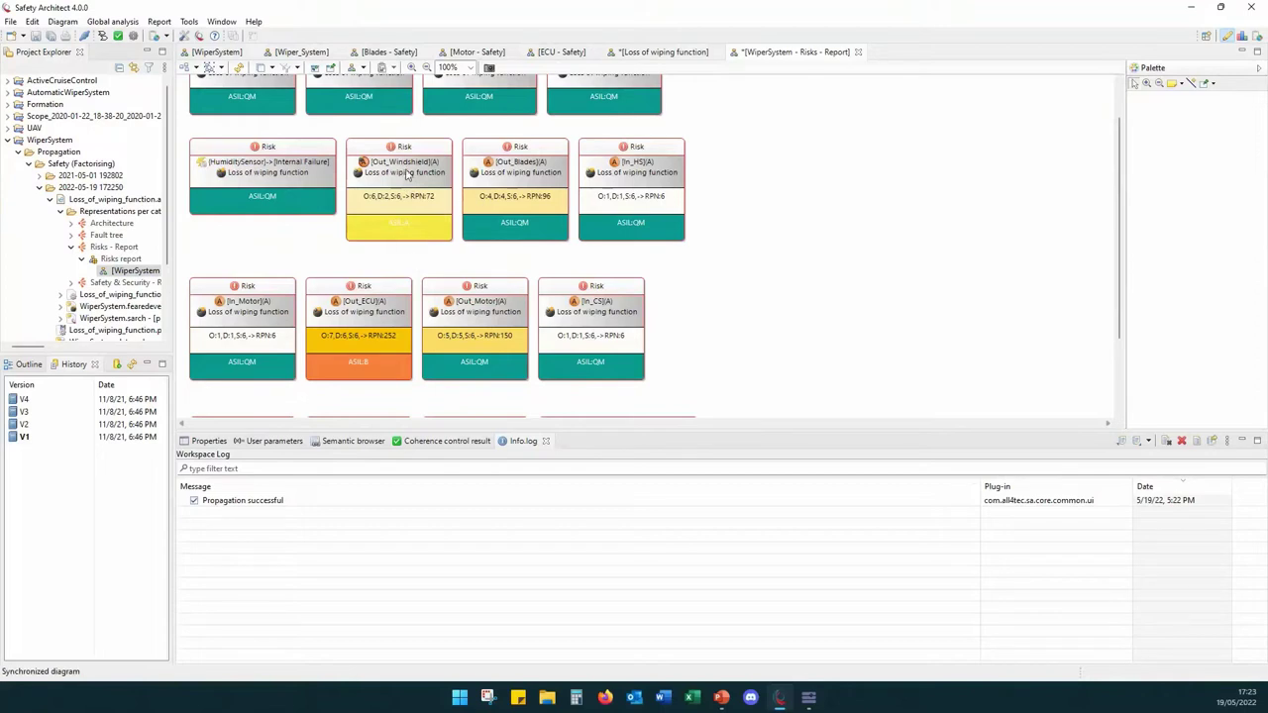
{"action": "left_click", "coordinate": [439, 196]}
{"action": "left_click", "coordinate": [208, 441]}
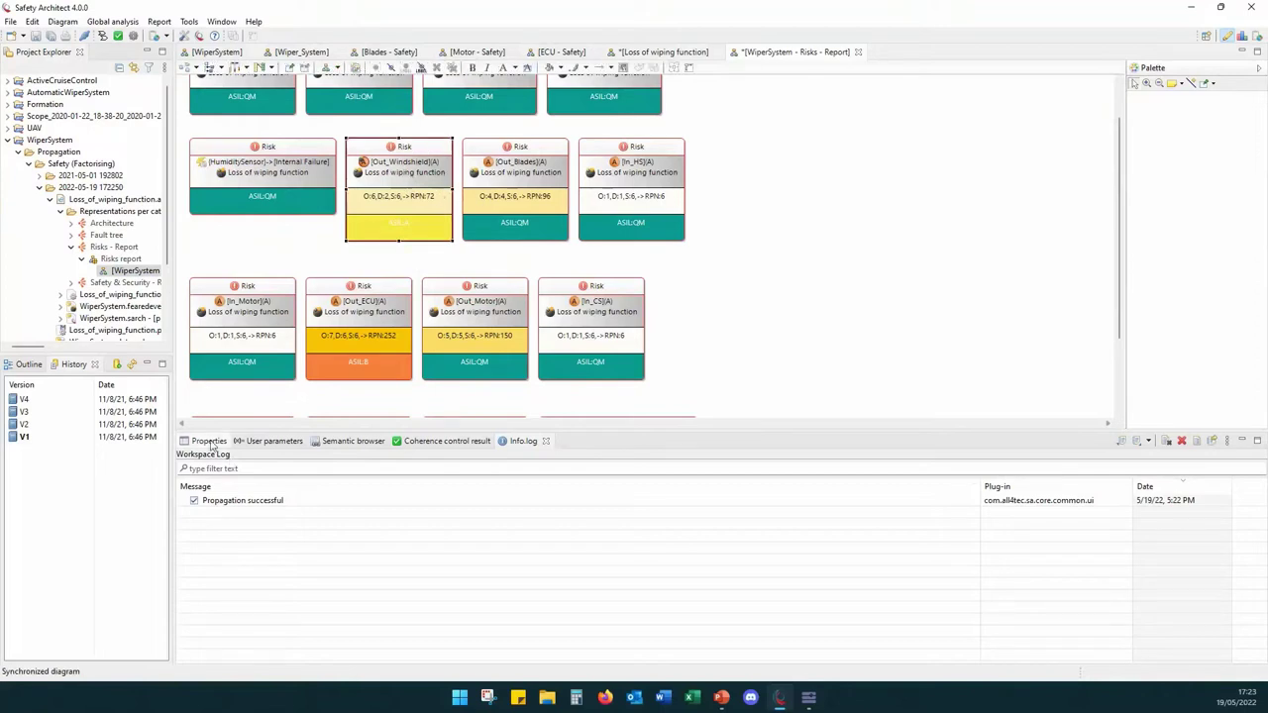
{"action": "scroll", "coordinate": [249, 513], "scroll_direction": "down", "scroll_amount": 5}
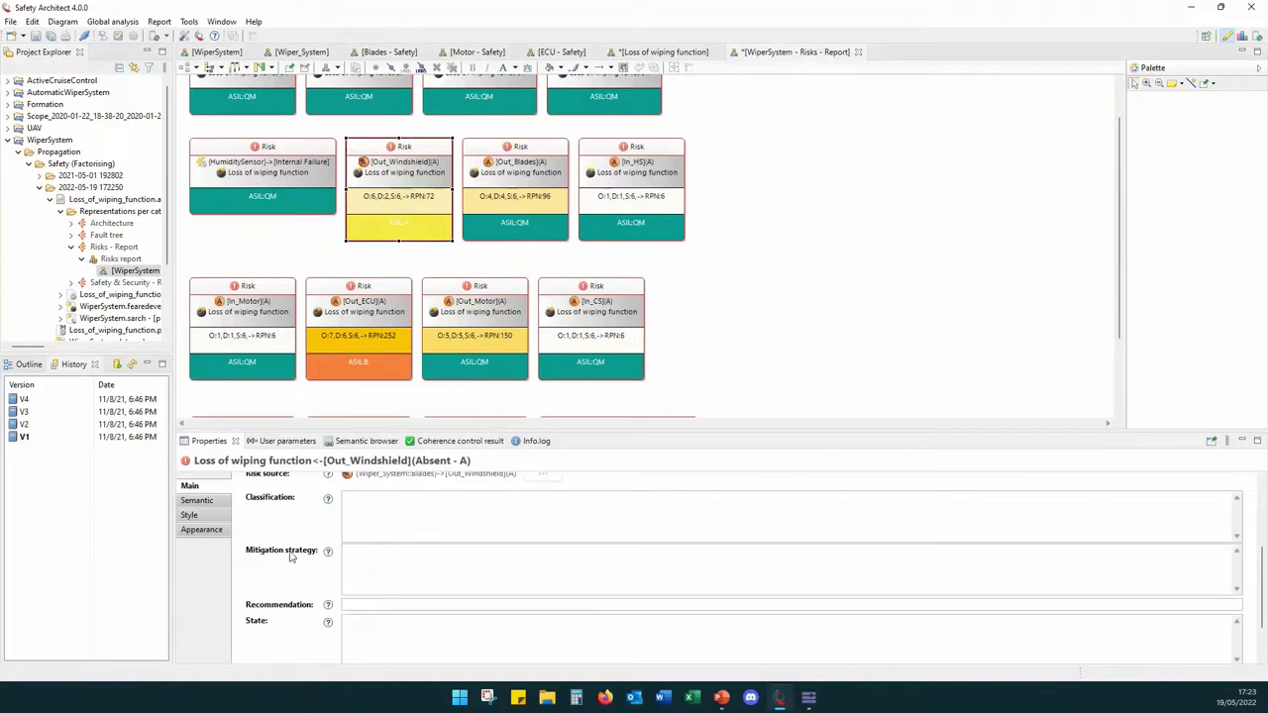
{"action": "scroll", "coordinate": [292, 548], "scroll_direction": "down", "scroll_amount": 2}
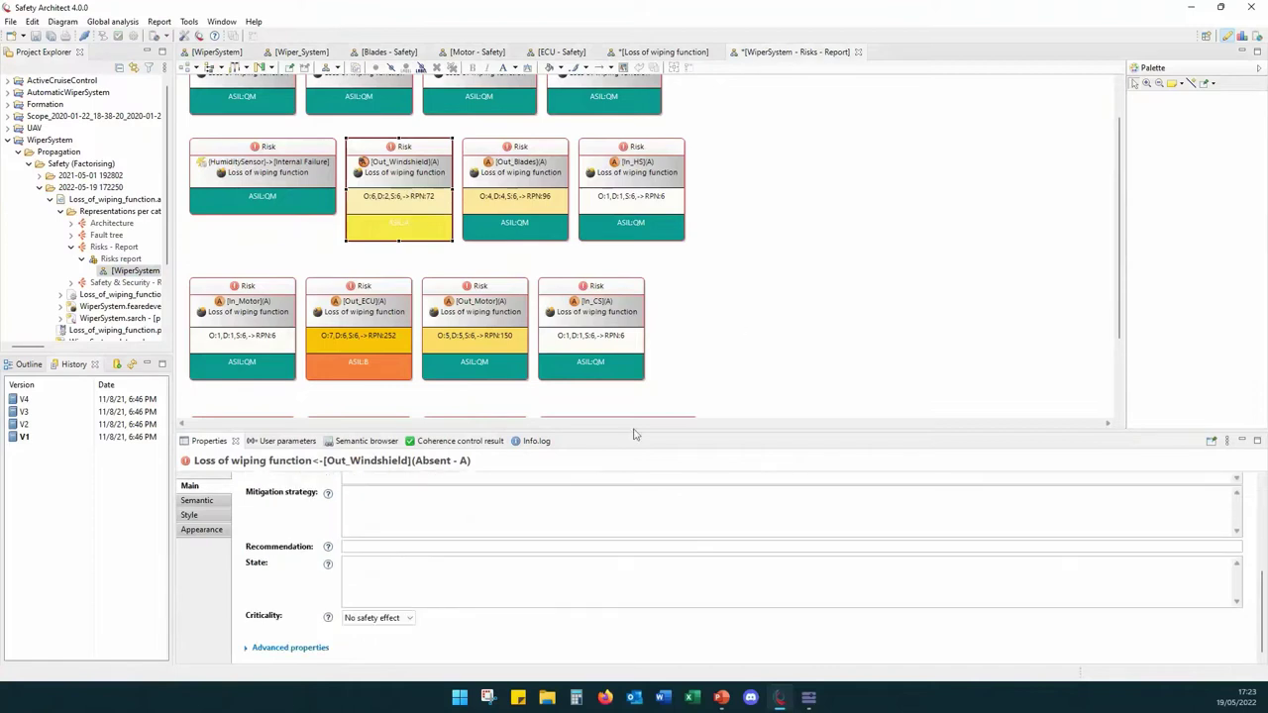
Step: Enlarge the risks diagram to fit all rows, deselect the risk, and bring up the Report menu
{"action": "left_click_drag", "start_coordinate": [633, 430], "coordinate": [633, 489]}
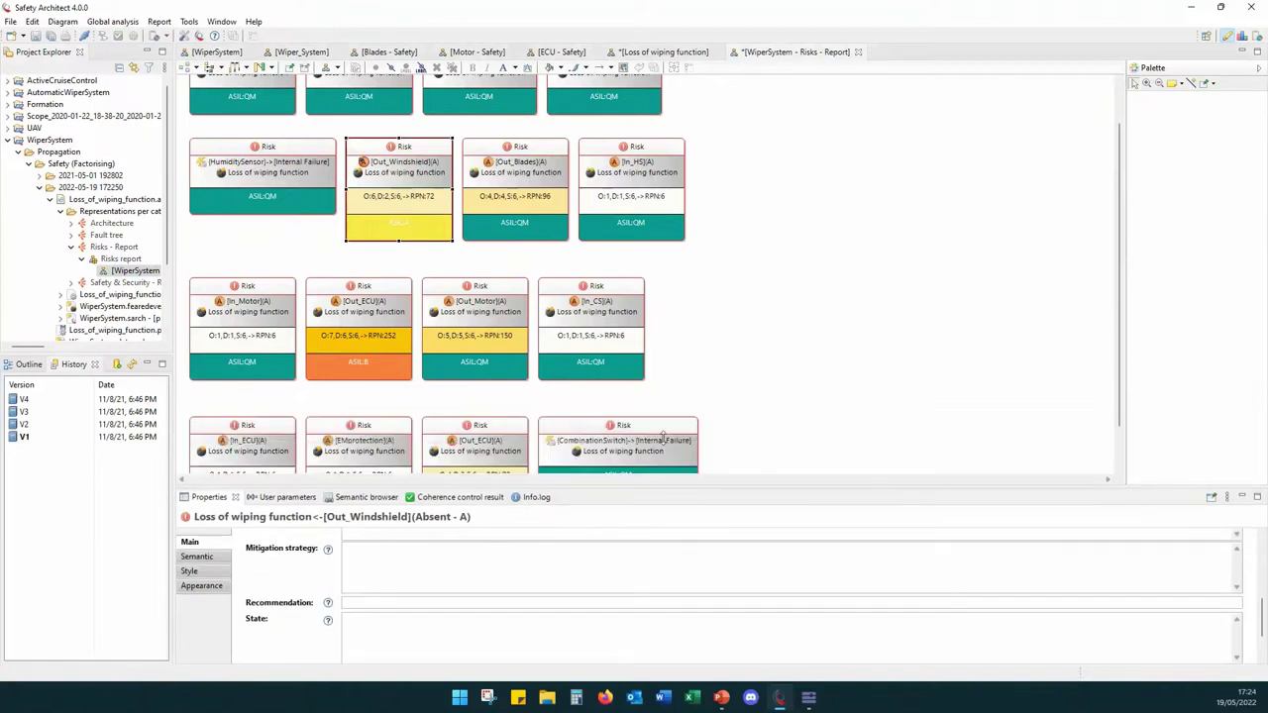
{"action": "left_click", "coordinate": [802, 243]}
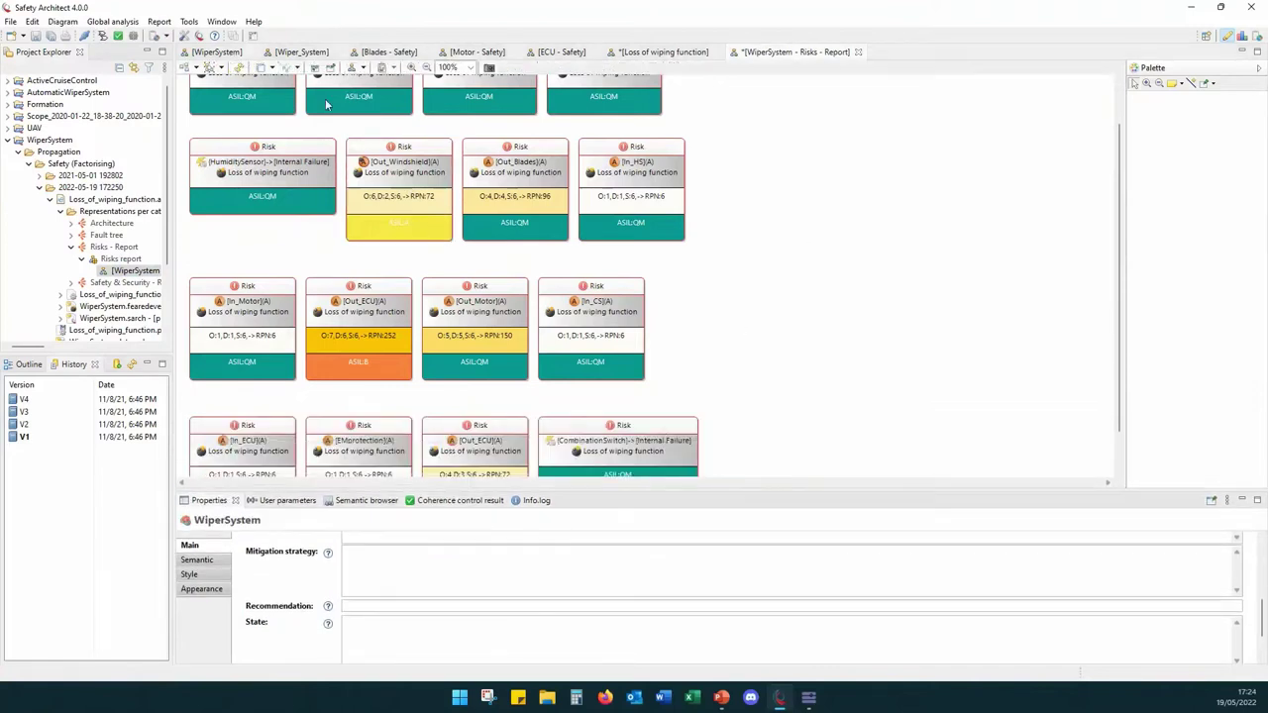
{"action": "left_click", "coordinate": [157, 24]}
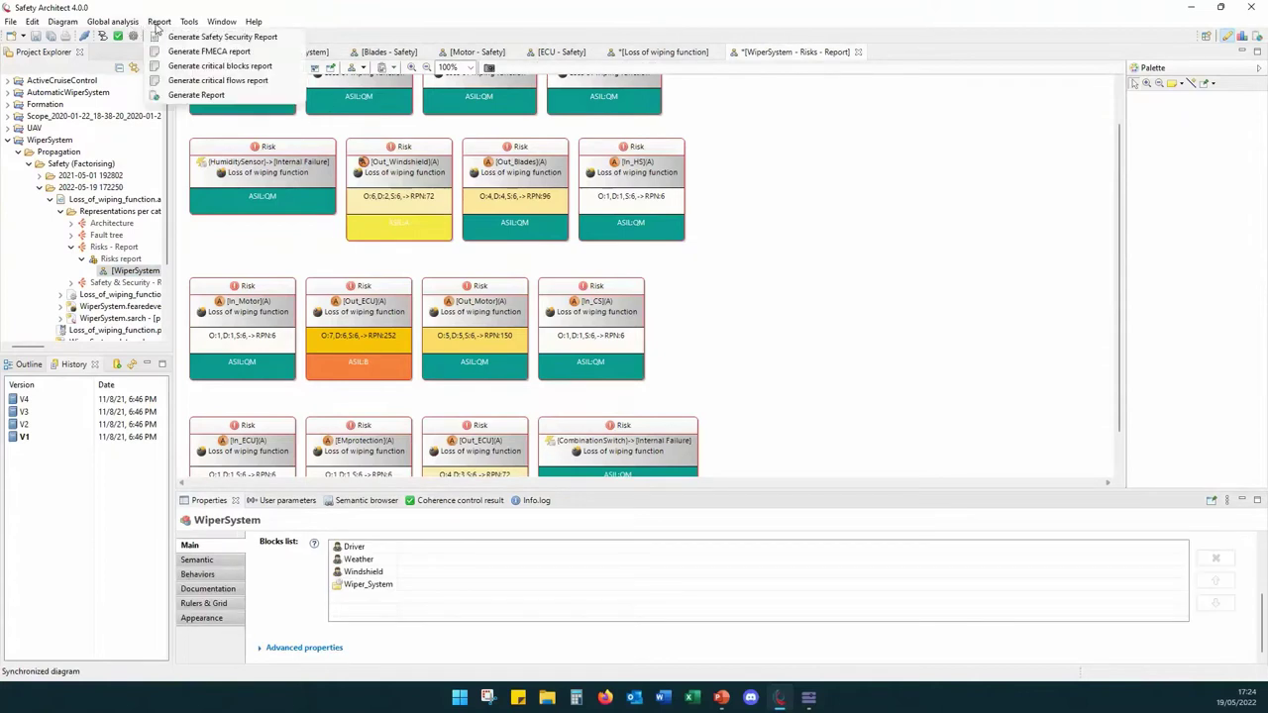
Step: Generate an FMECA report from the 2022-05-19 propagation tree and open it in the Report perspective
{"action": "left_click", "coordinate": [196, 94]}
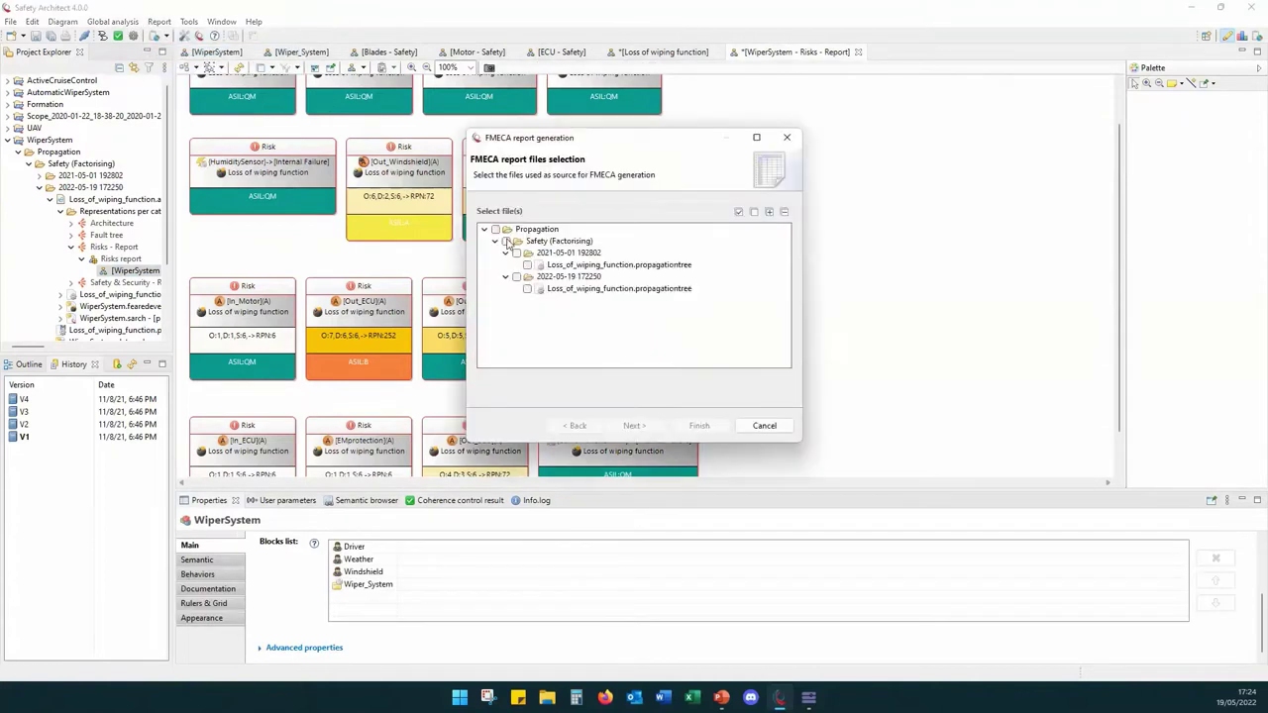
{"action": "left_click", "coordinate": [527, 289]}
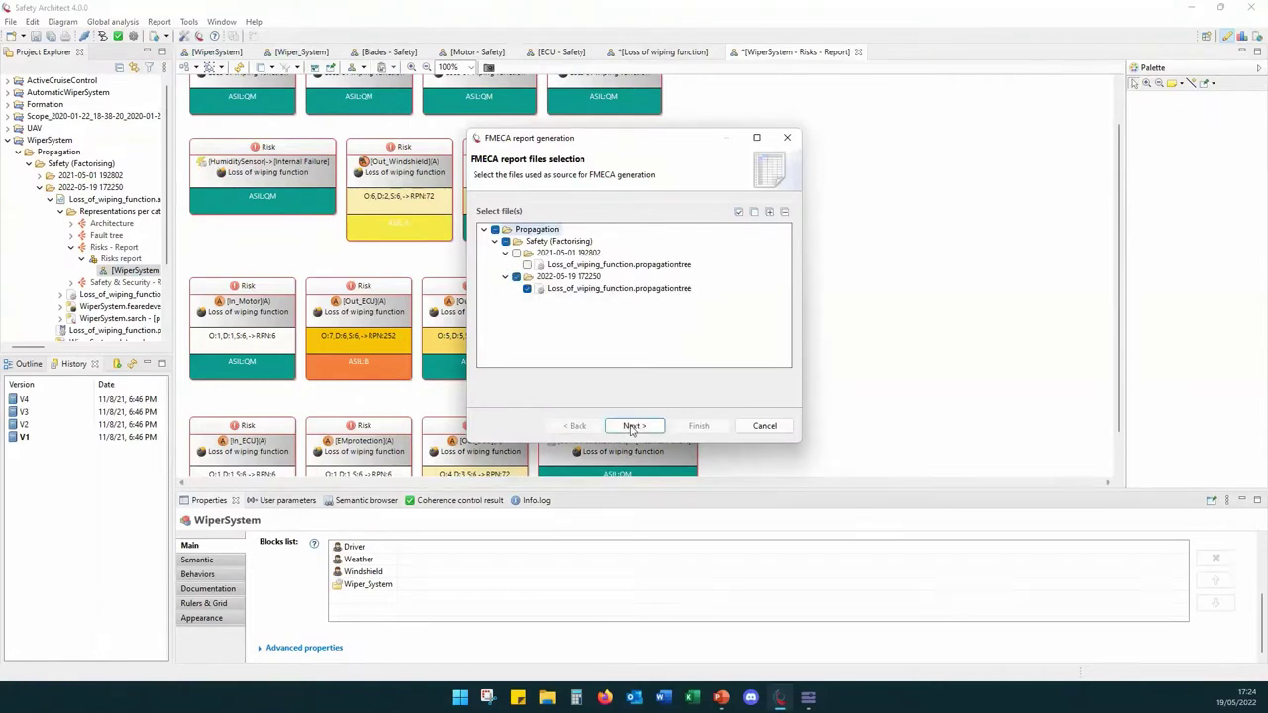
{"action": "left_click", "coordinate": [631, 426]}
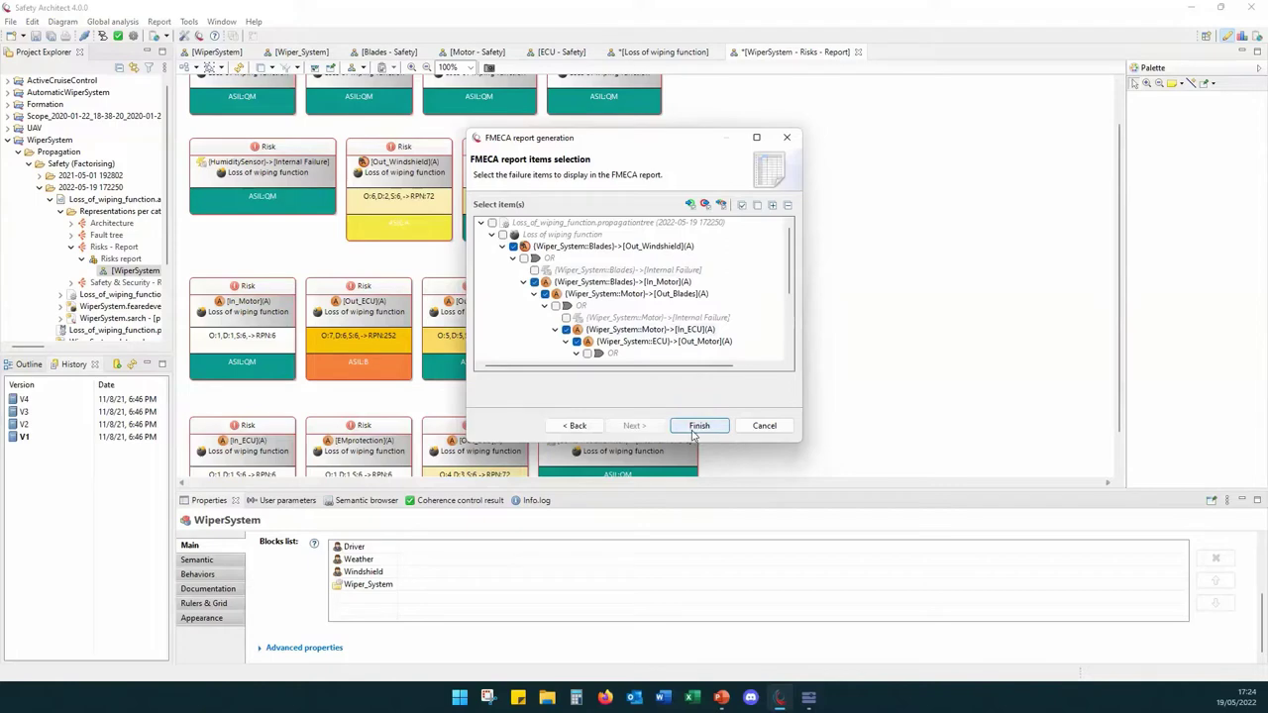
{"action": "left_click", "coordinate": [695, 426]}
{"action": "left_click", "coordinate": [697, 353]}
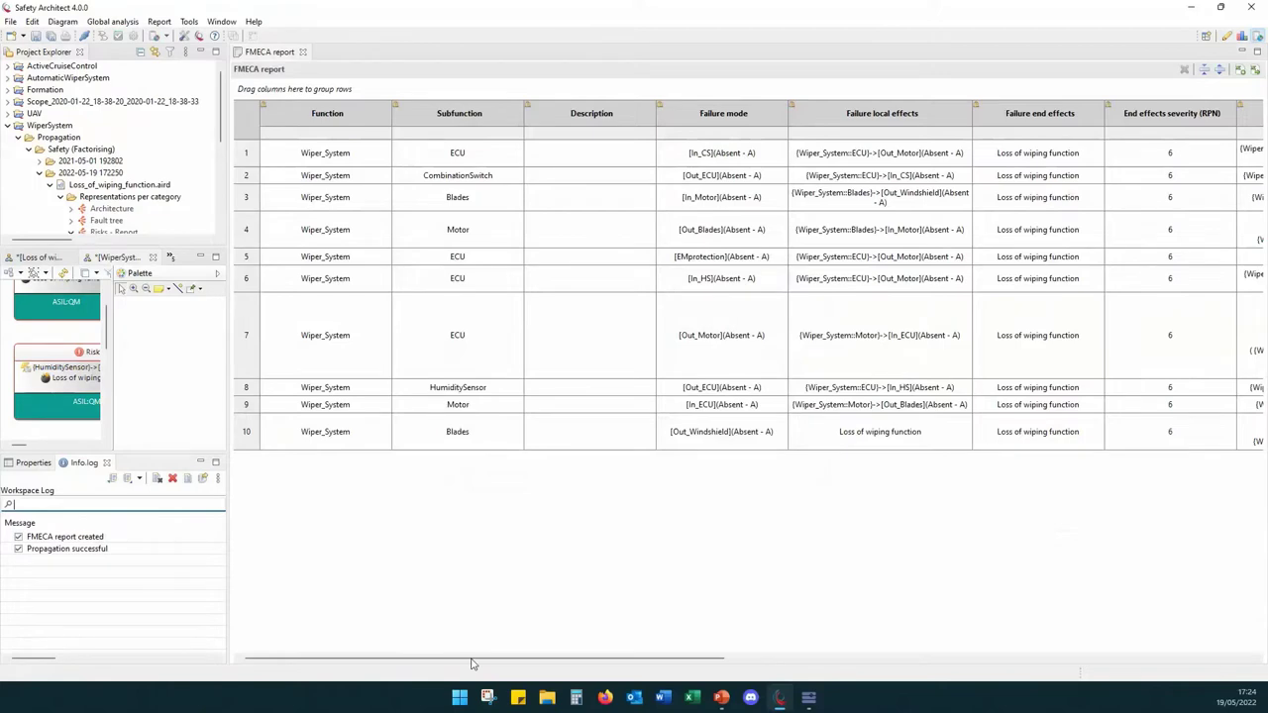
Step: Scroll the FMECA table across failure causes, RPN (6 to 252) and corrective action columns, then open the Report menu
{"action": "left_click_drag", "start_coordinate": [472, 661], "coordinate": [854, 641]}
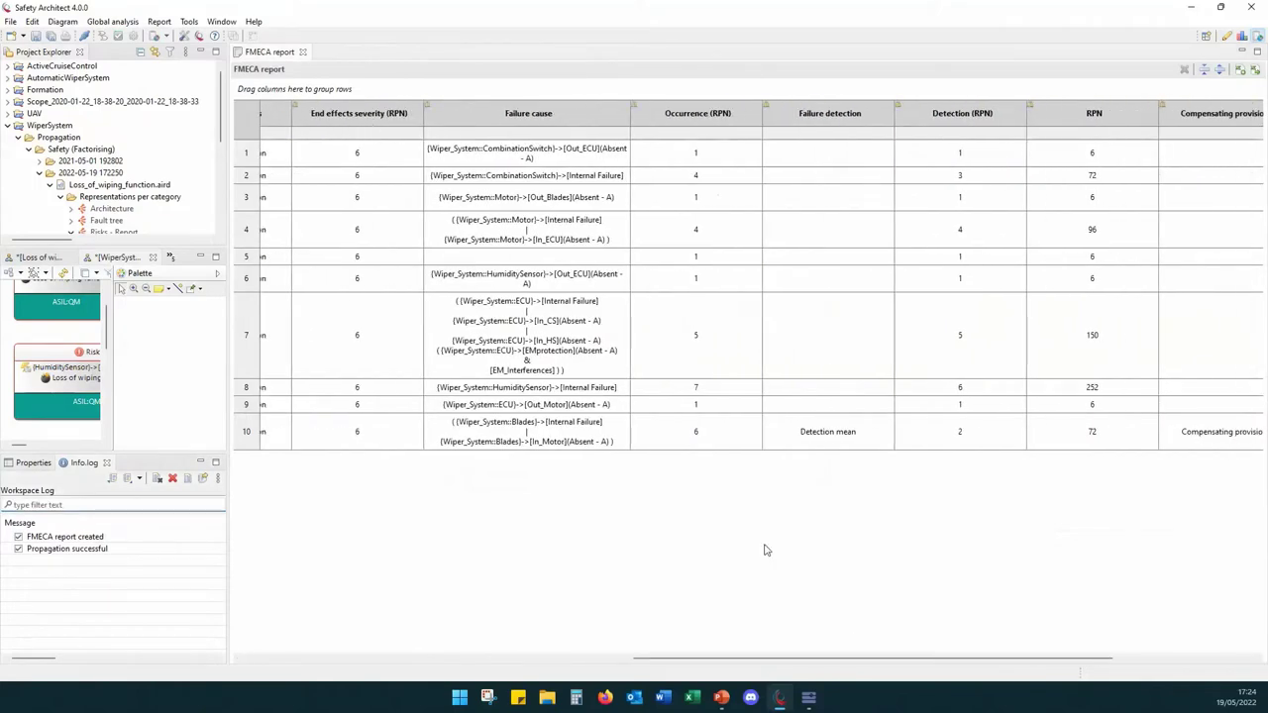
{"action": "left_click_drag", "start_coordinate": [788, 658], "coordinate": [808, 659]}
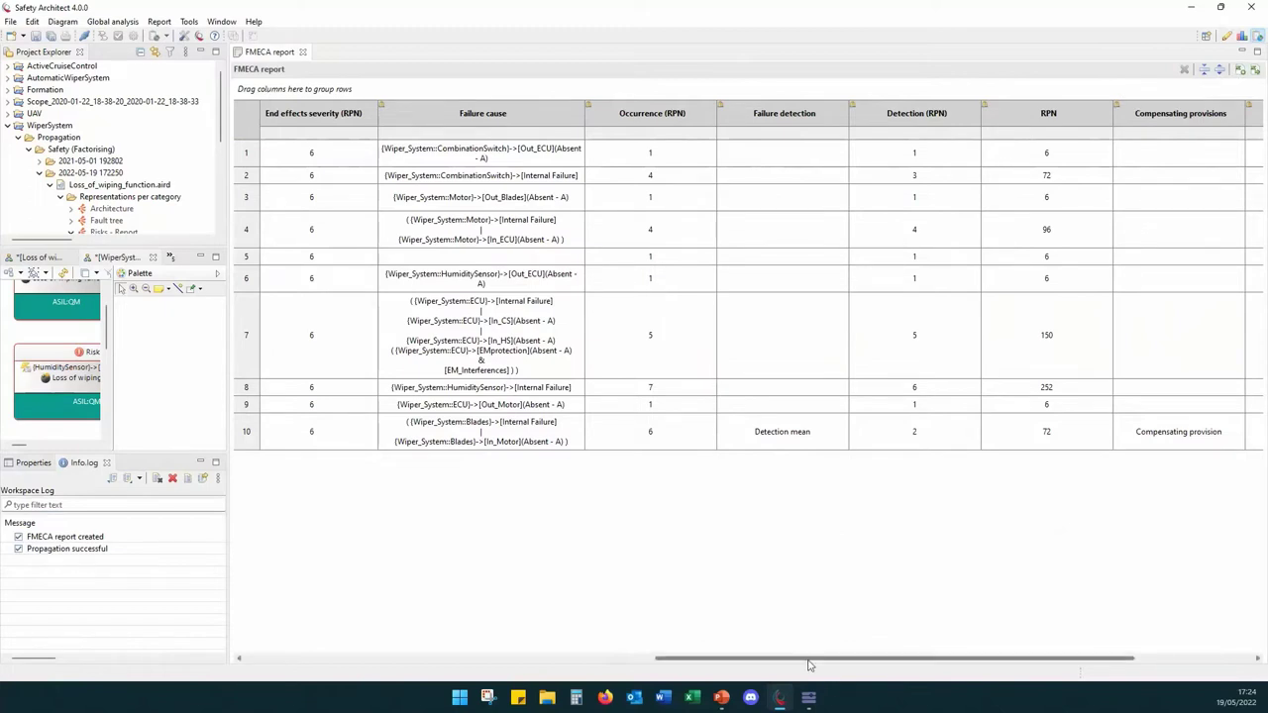
{"action": "left_click_drag", "start_coordinate": [805, 662], "coordinate": [886, 668]}
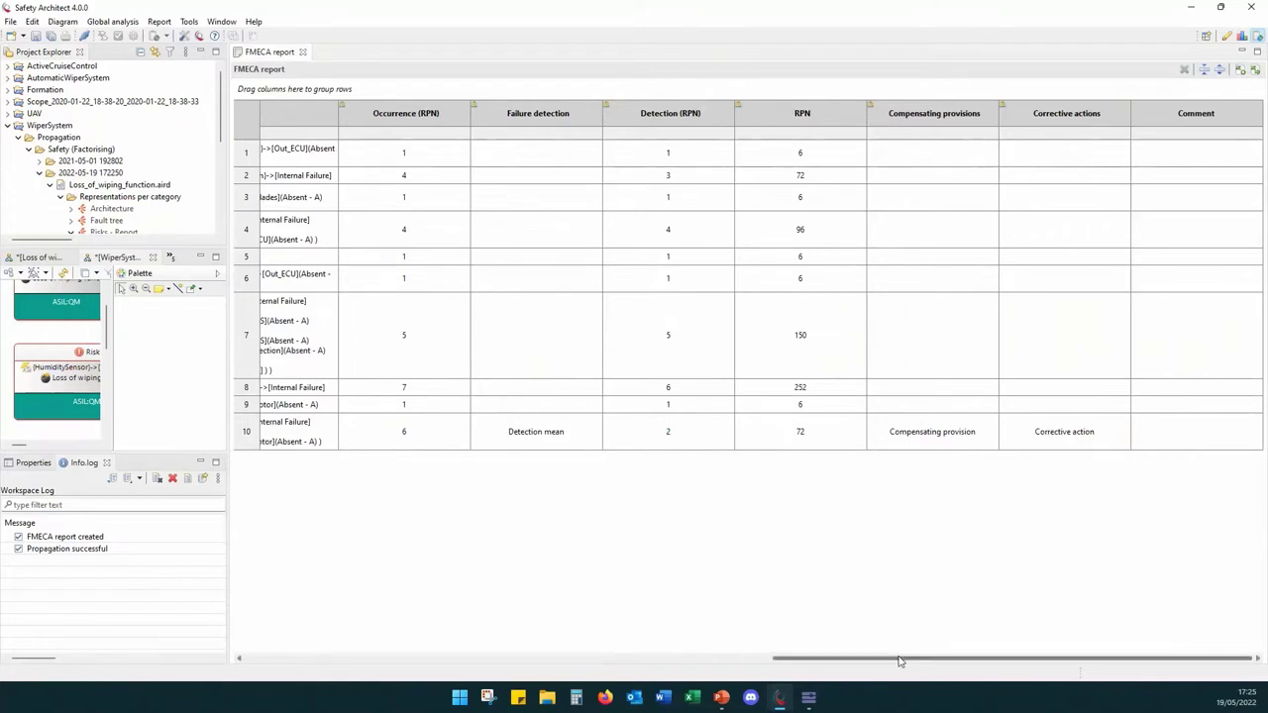
{"action": "left_click_drag", "start_coordinate": [899, 661], "coordinate": [637, 662]}
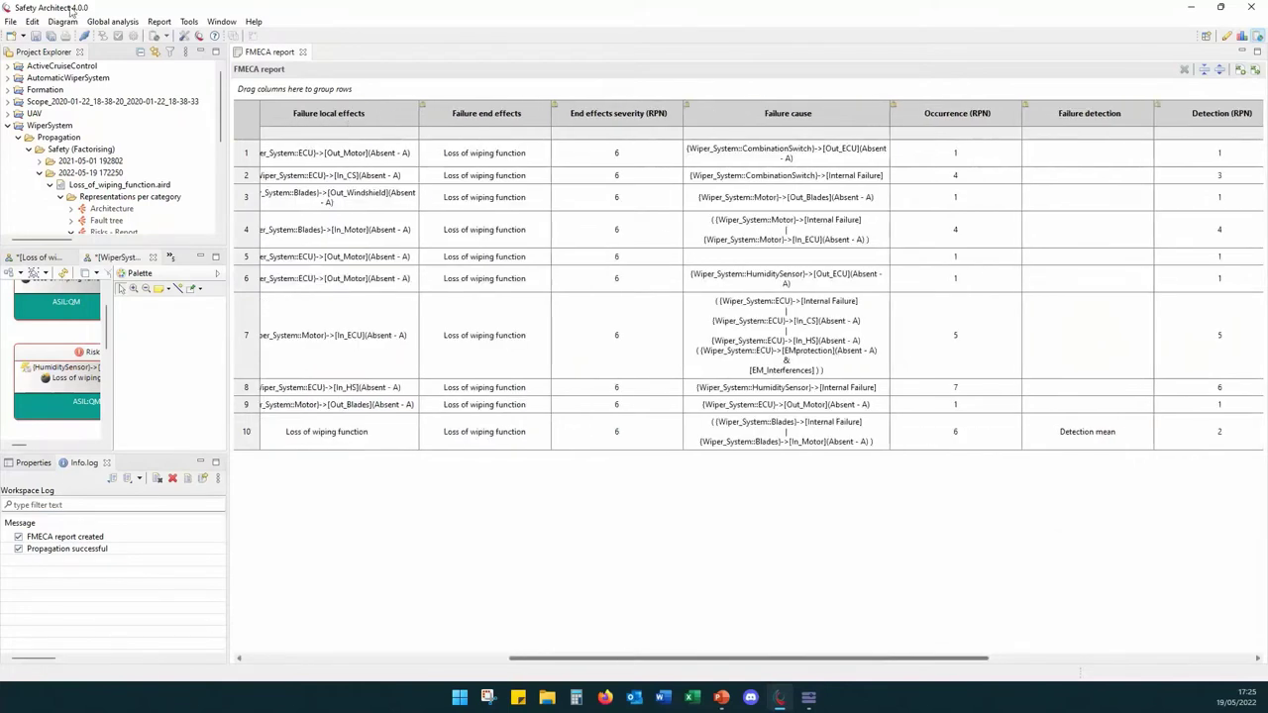
{"action": "left_click", "coordinate": [58, 333]}
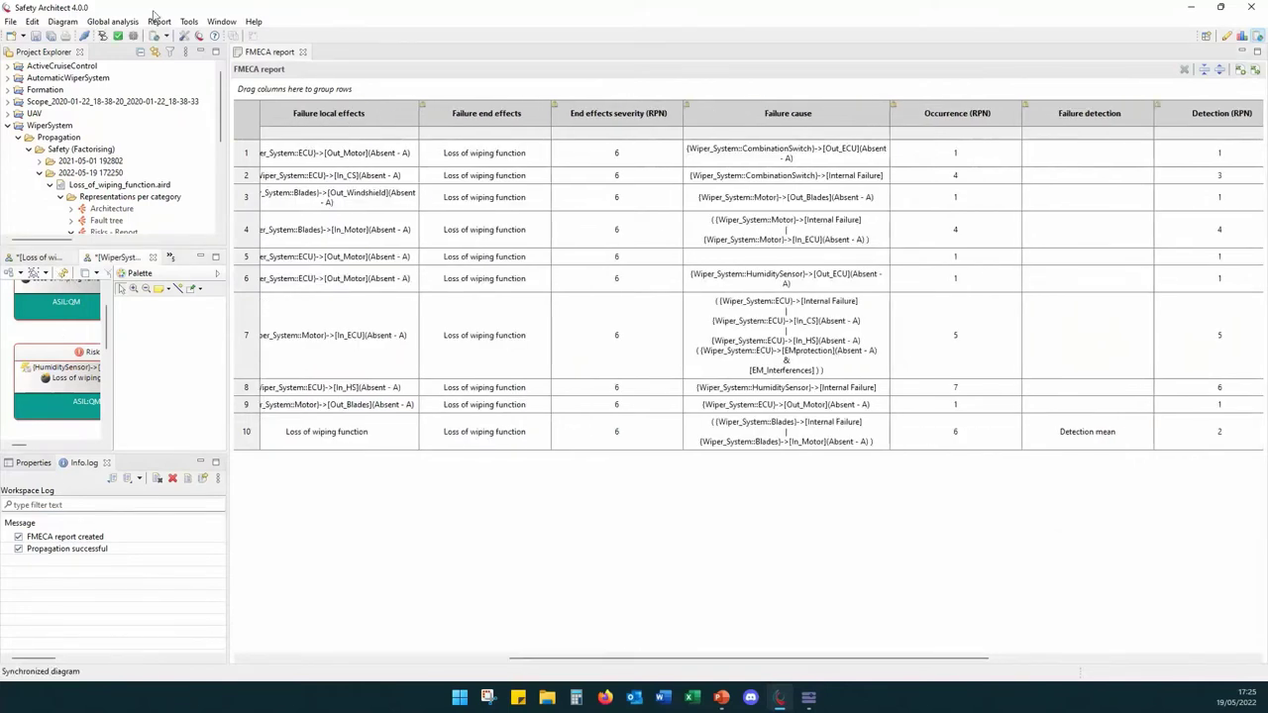
{"action": "left_click", "coordinate": [157, 20]}
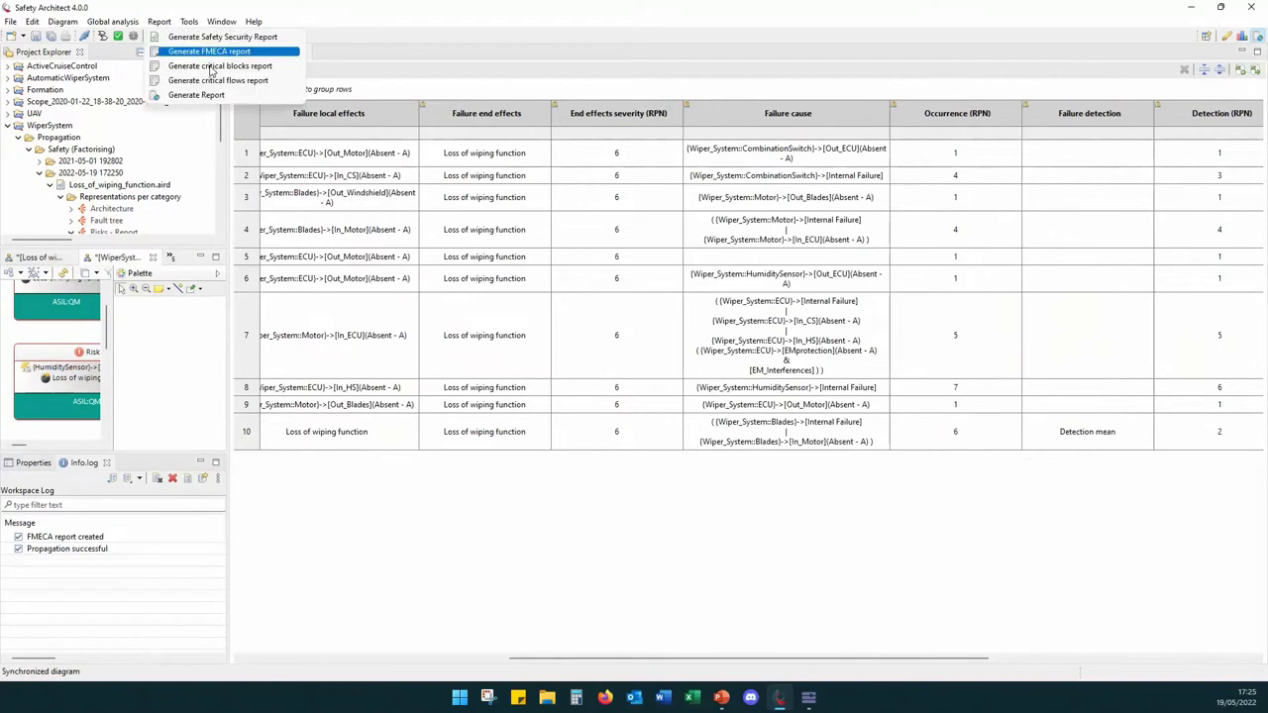
Step: Generate the WiperSystem Global report, scroll through it, and return to the diagram perspective
{"action": "left_click", "coordinate": [196, 94]}
{"action": "left_click", "coordinate": [699, 461]}
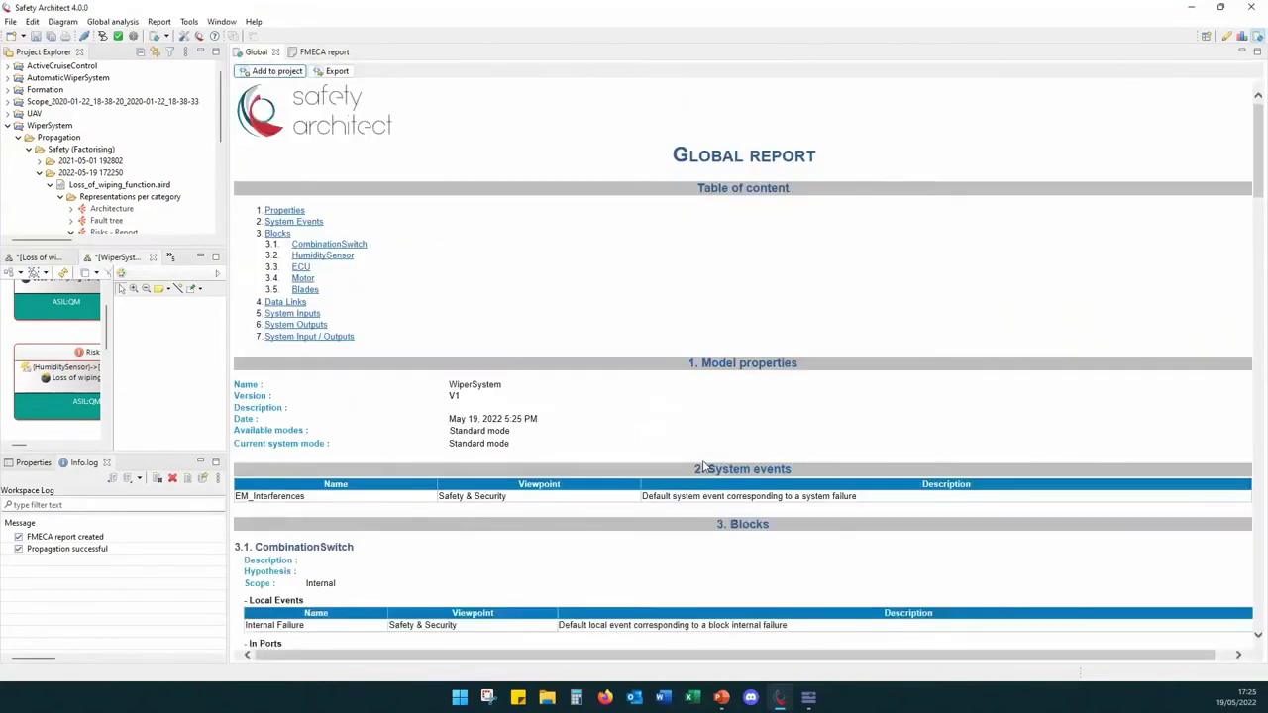
{"action": "scroll", "coordinate": [693, 455], "scroll_direction": "down", "scroll_amount": 8}
{"action": "scroll", "coordinate": [685, 447], "scroll_direction": "up", "scroll_amount": 3}
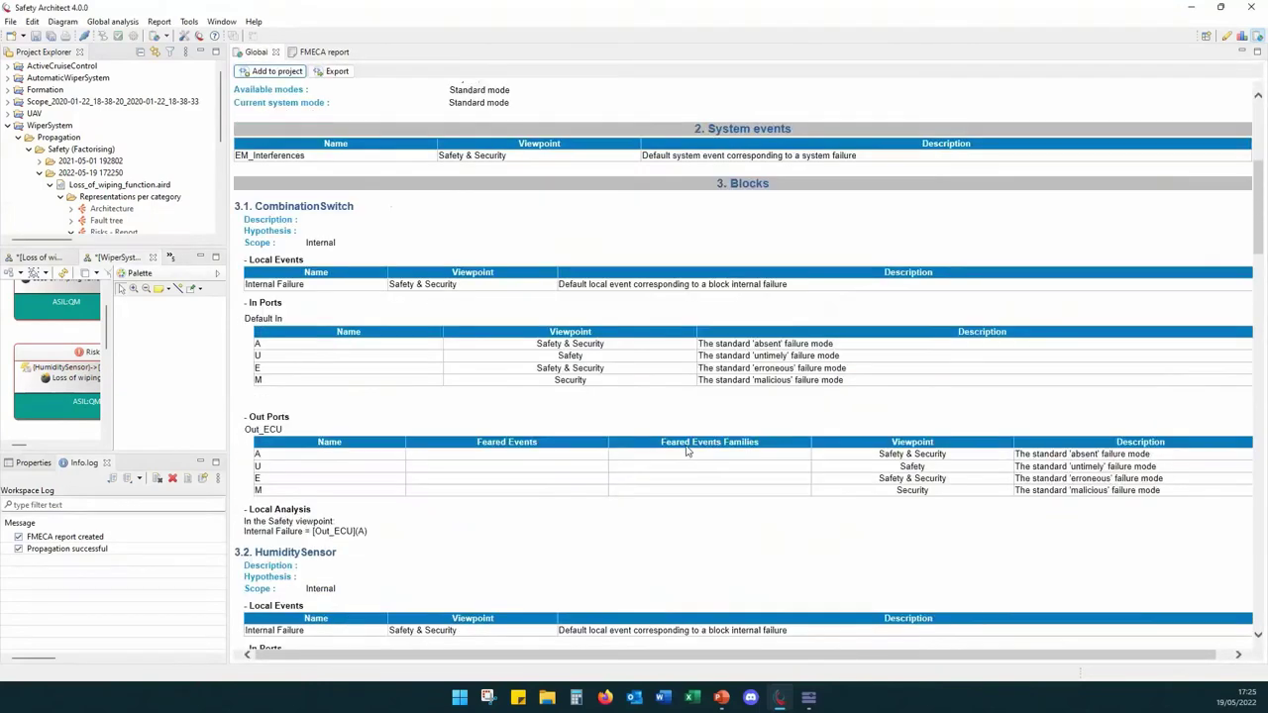
{"action": "scroll", "coordinate": [685, 451], "scroll_direction": "up", "scroll_amount": 5}
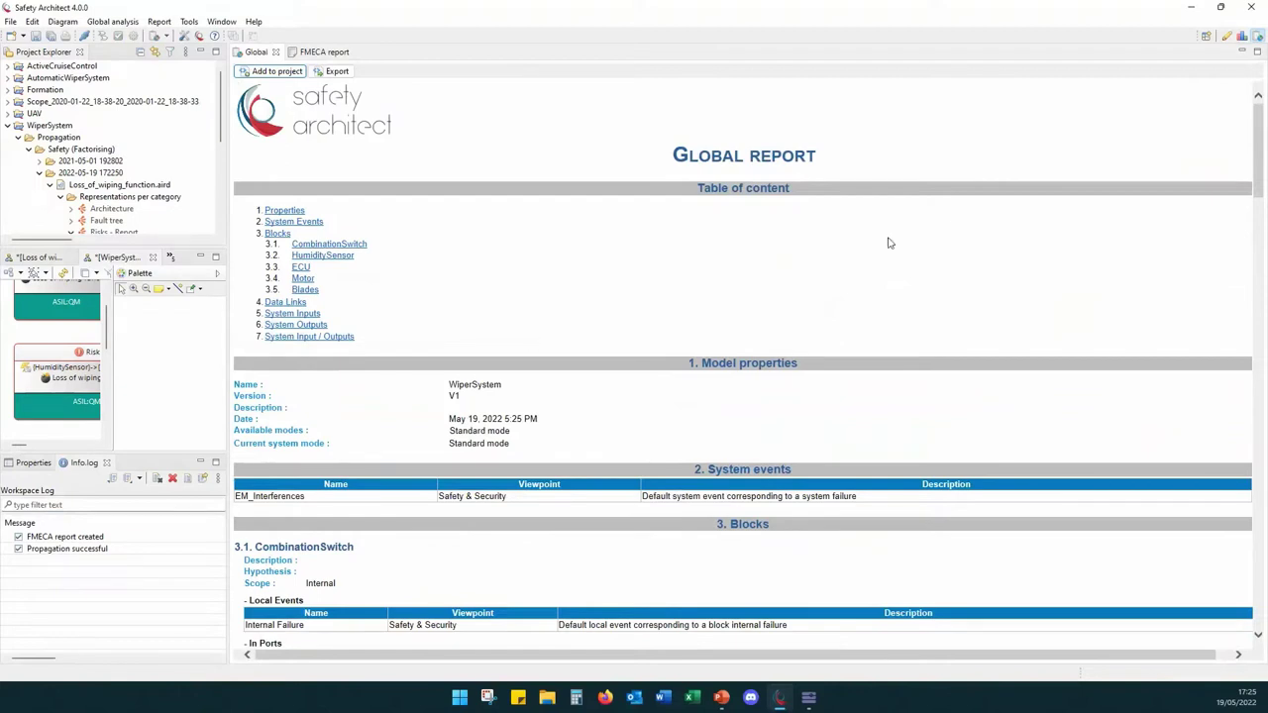
{"action": "left_click", "coordinate": [1227, 37]}
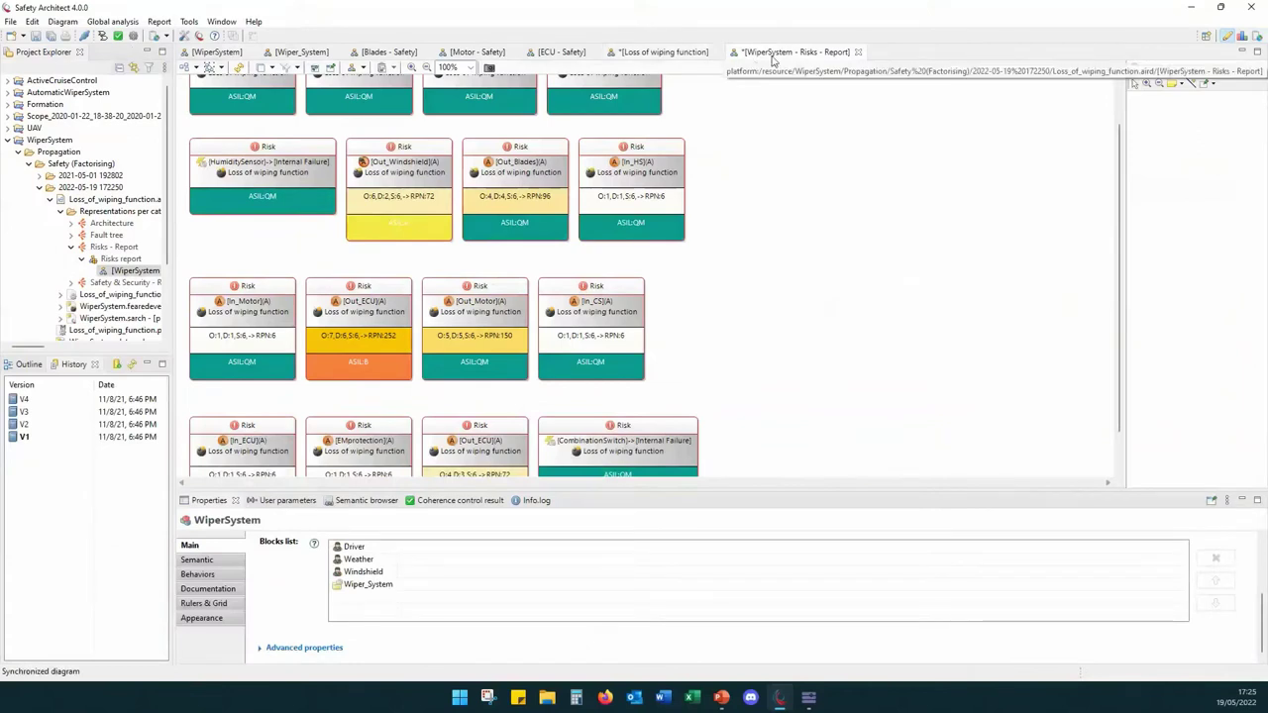
Step: Close the risks report and the Loss of wiping function fault tree without saving changes
{"action": "left_click", "coordinate": [860, 52]}
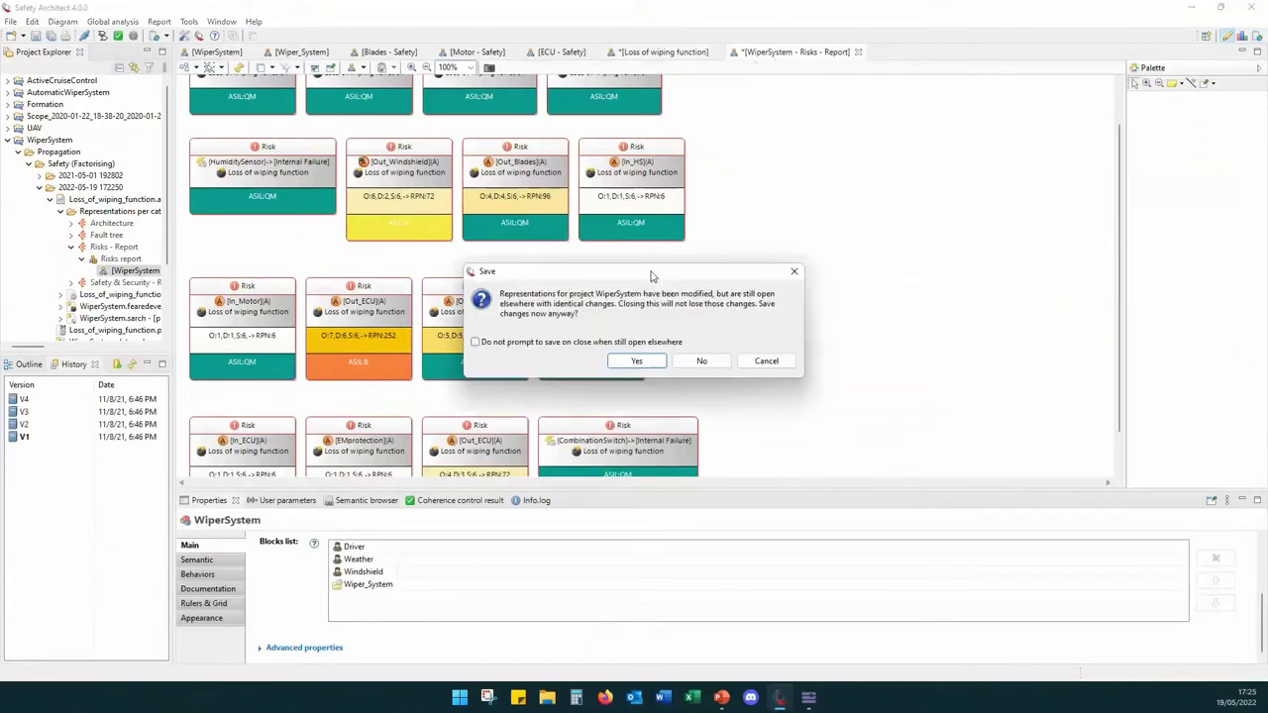
{"action": "left_click", "coordinate": [702, 359]}
{"action": "left_click", "coordinate": [717, 53]}
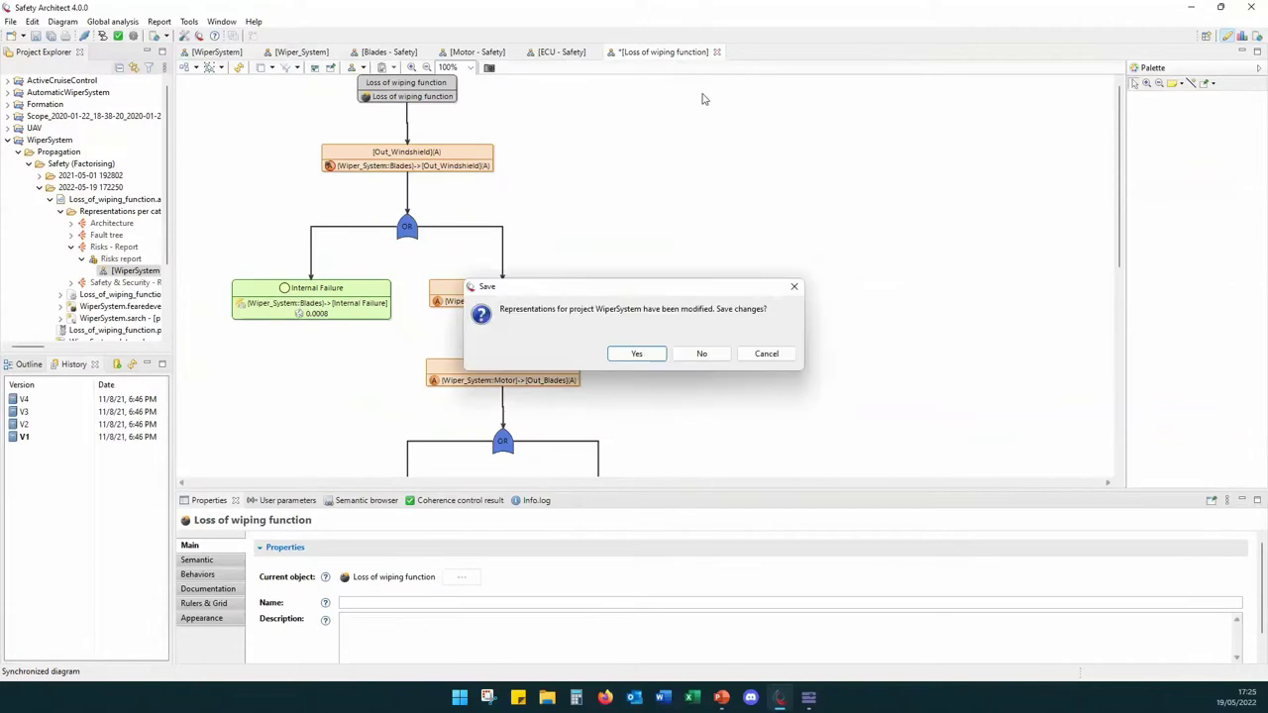
{"action": "left_click", "coordinate": [702, 354]}
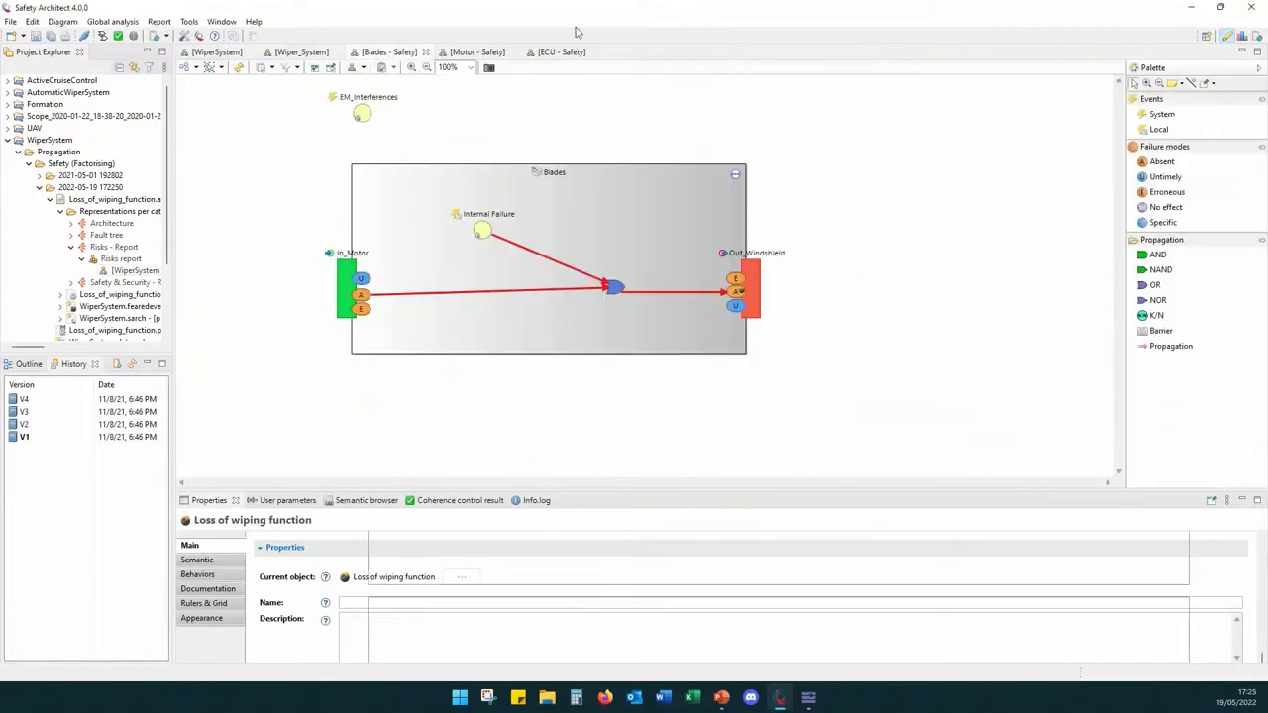
Step: Bring the top-level WiperSystem diagram forward and show its properties
{"action": "left_click", "coordinate": [301, 53]}
{"action": "left_click", "coordinate": [213, 53]}
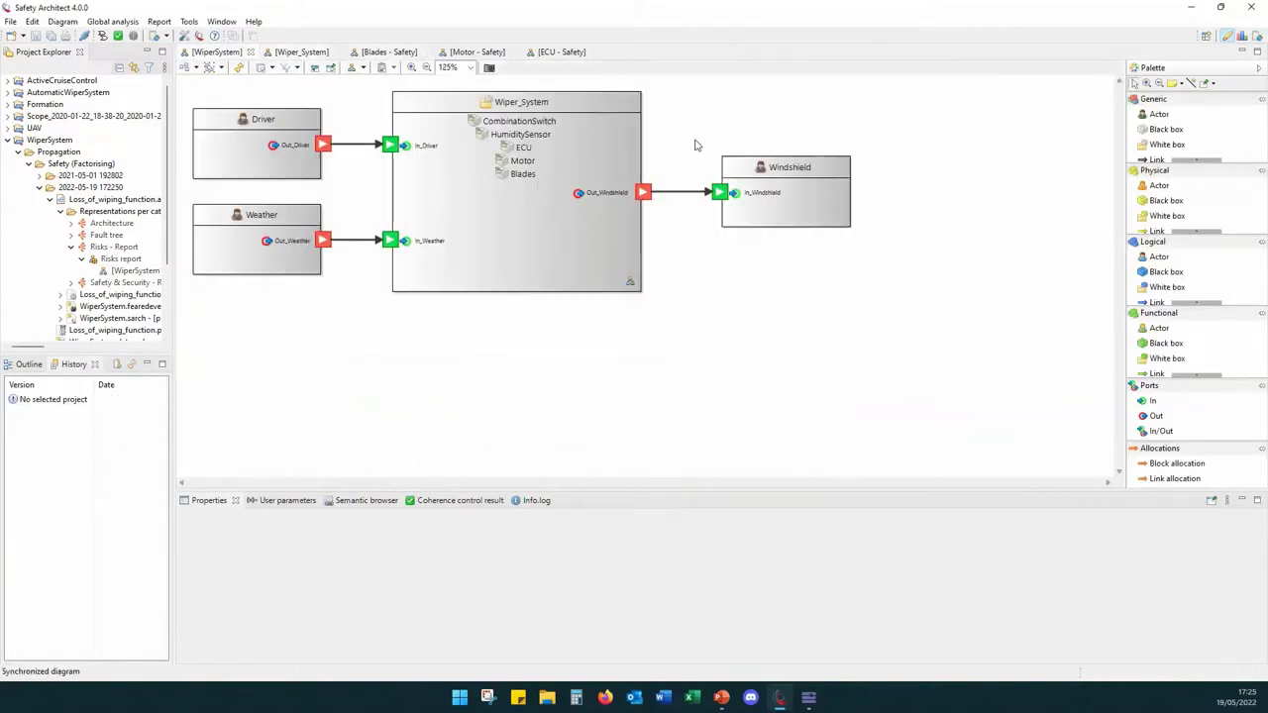
{"action": "left_click", "coordinate": [694, 142]}
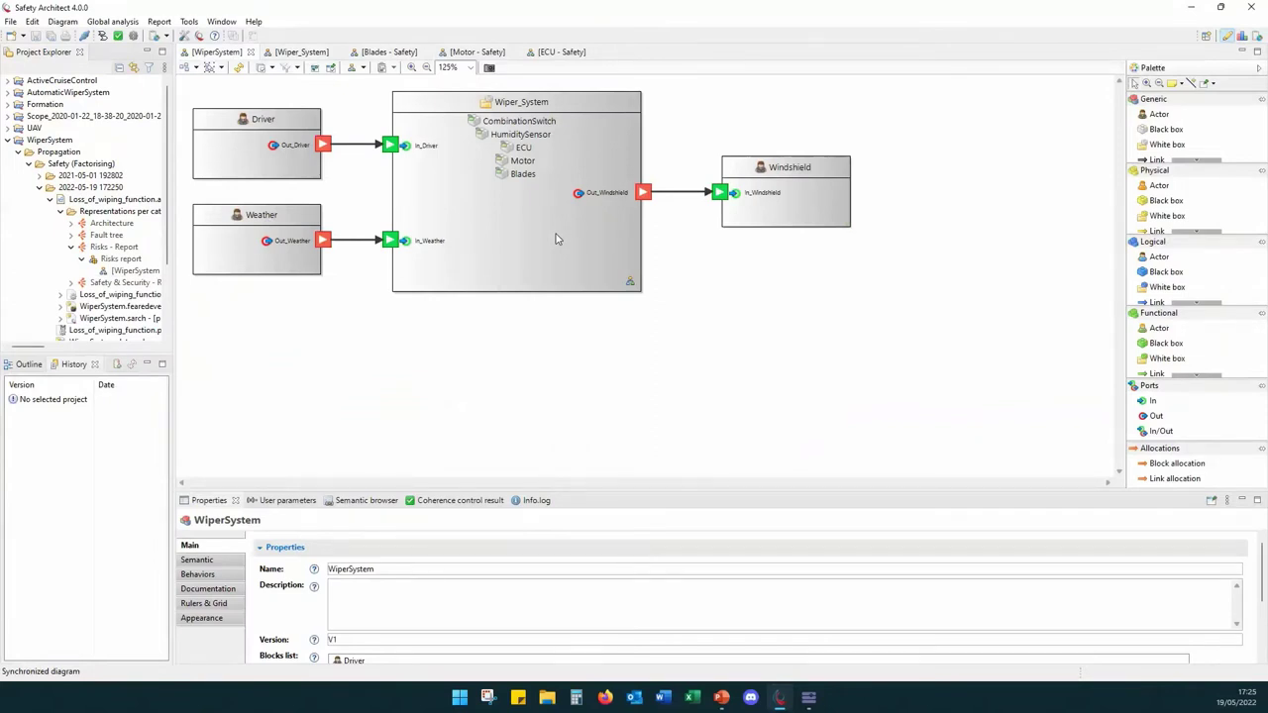
Step: Close all open diagram editors and show the WiperSystem project's version History
{"action": "right_click", "coordinate": [218, 54]}
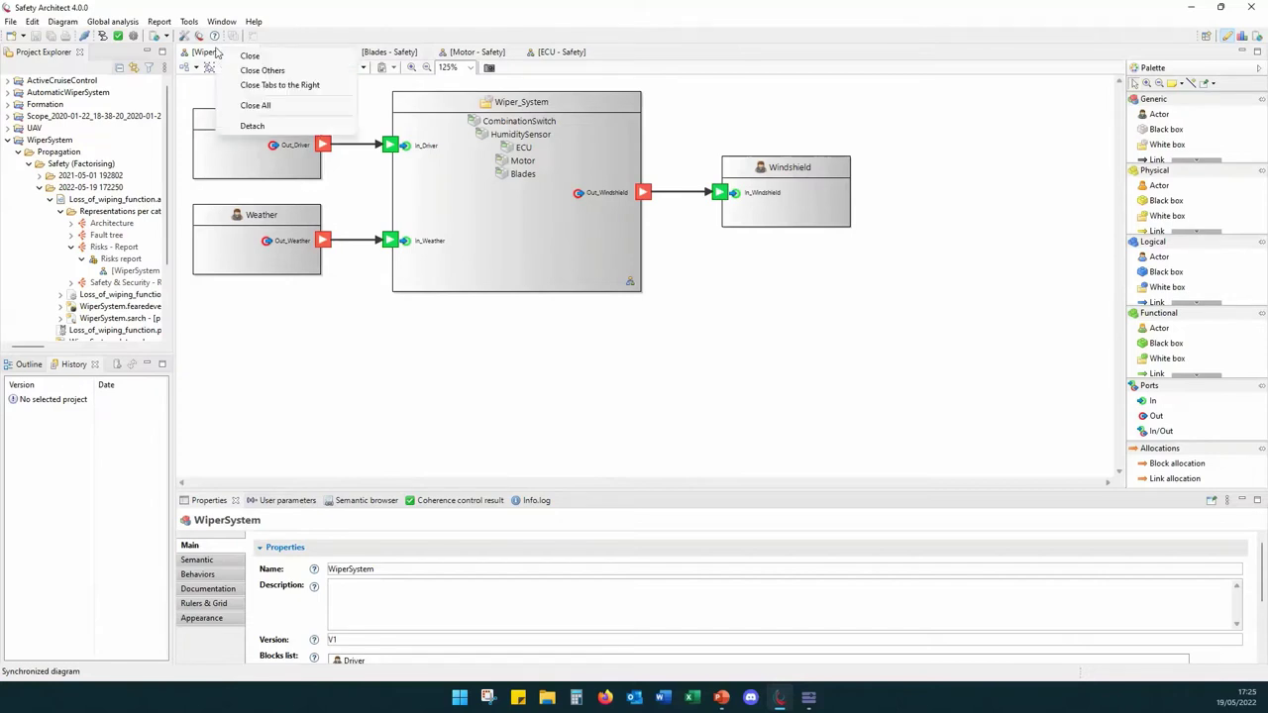
{"action": "left_click", "coordinate": [254, 106]}
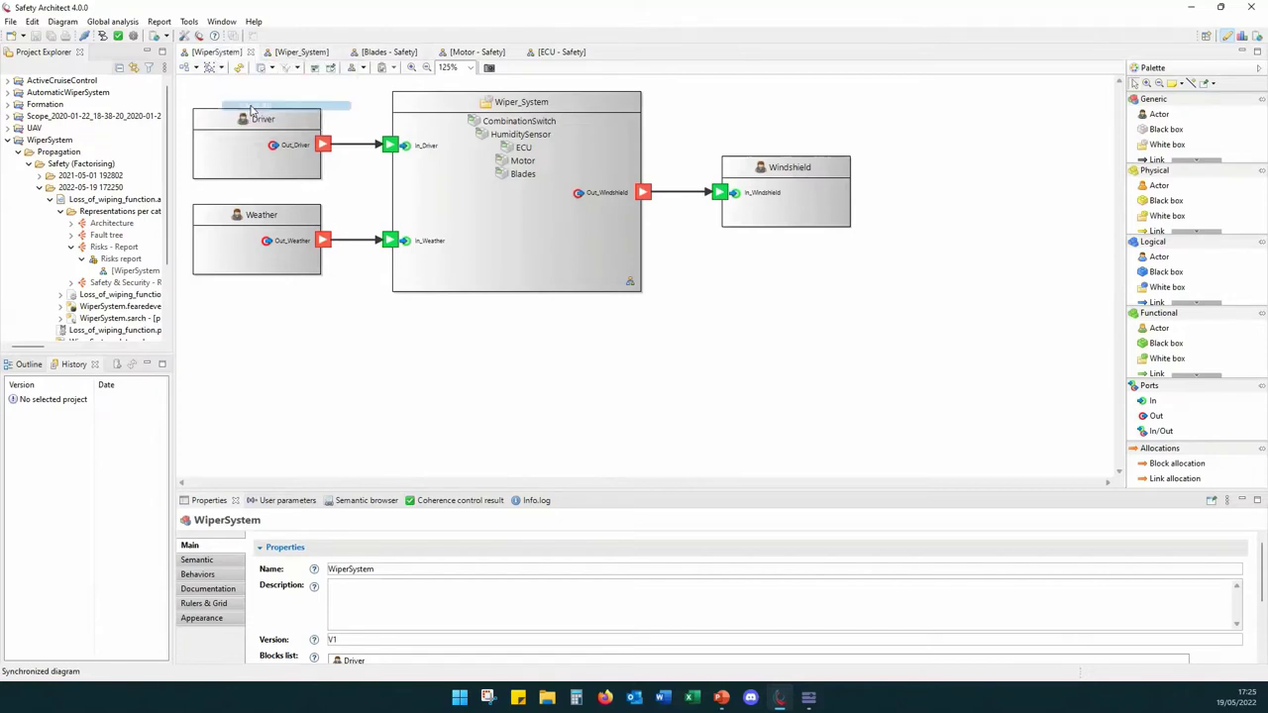
{"action": "left_click", "coordinate": [50, 139]}
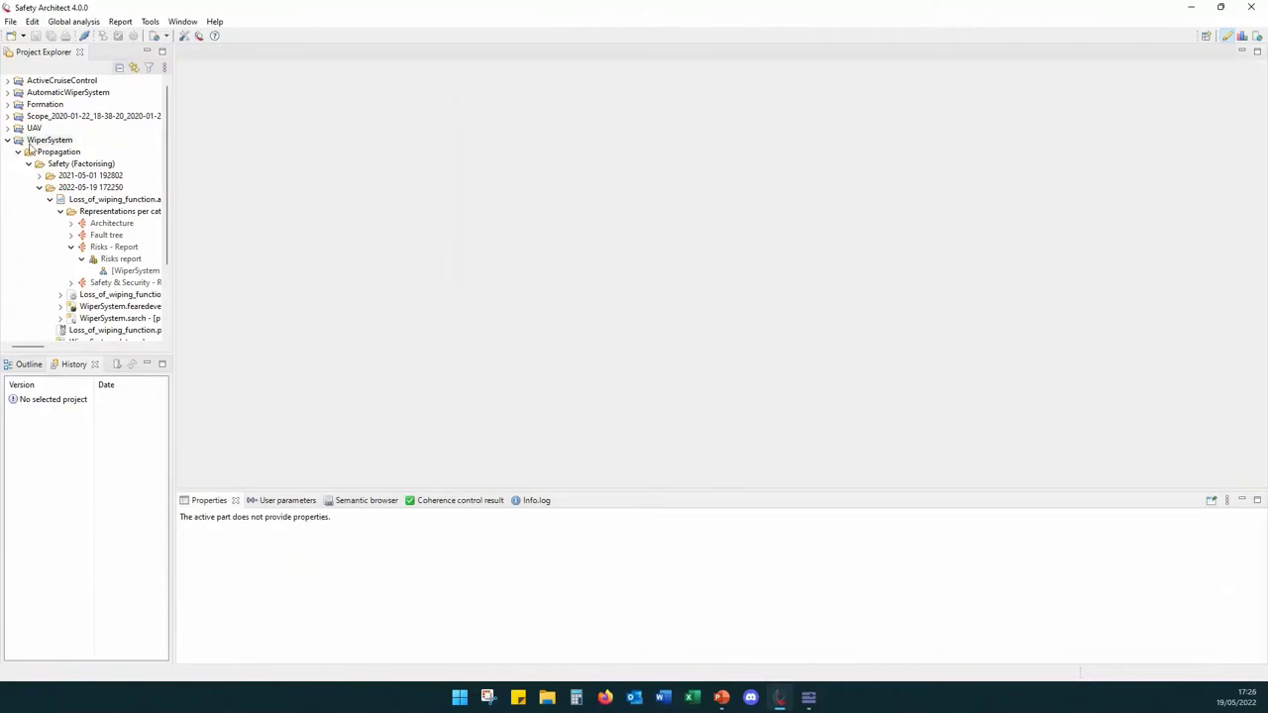
Step: Restore WiperSystem to version V4, confirming the prompts, then select WiperSystem.aird
{"action": "double_click", "coordinate": [41, 400]}
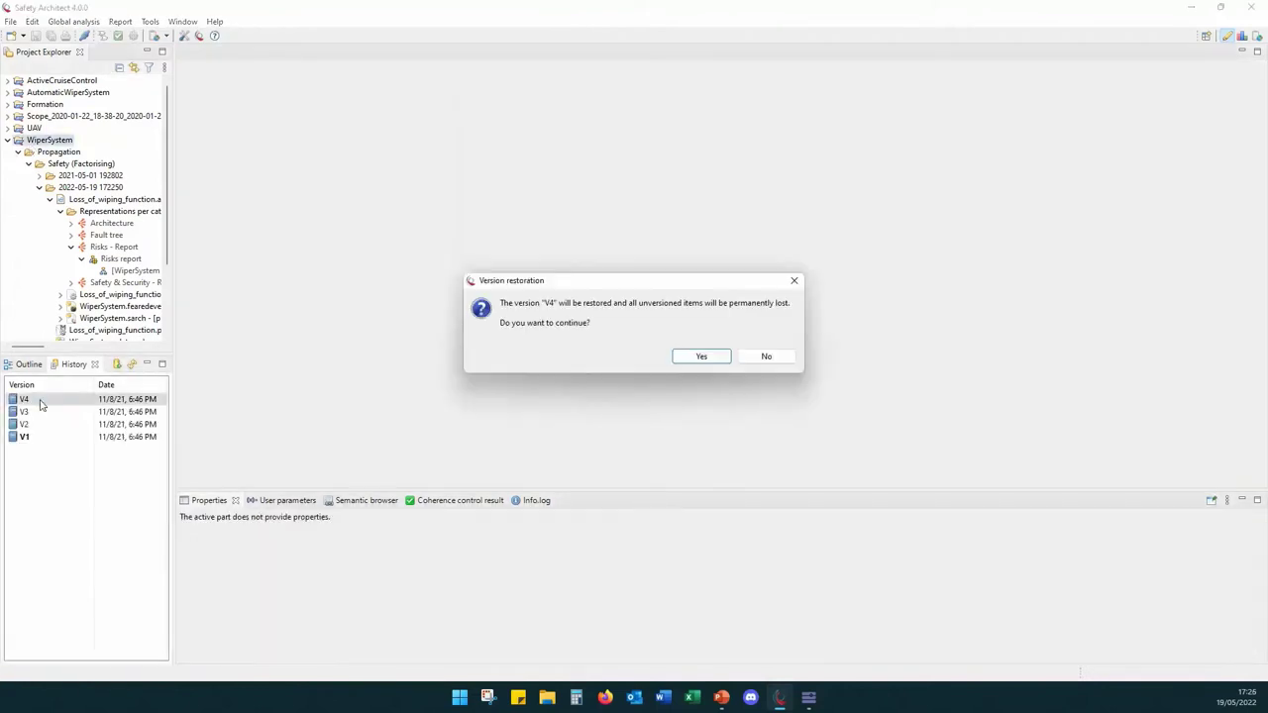
{"action": "left_click", "coordinate": [695, 357]}
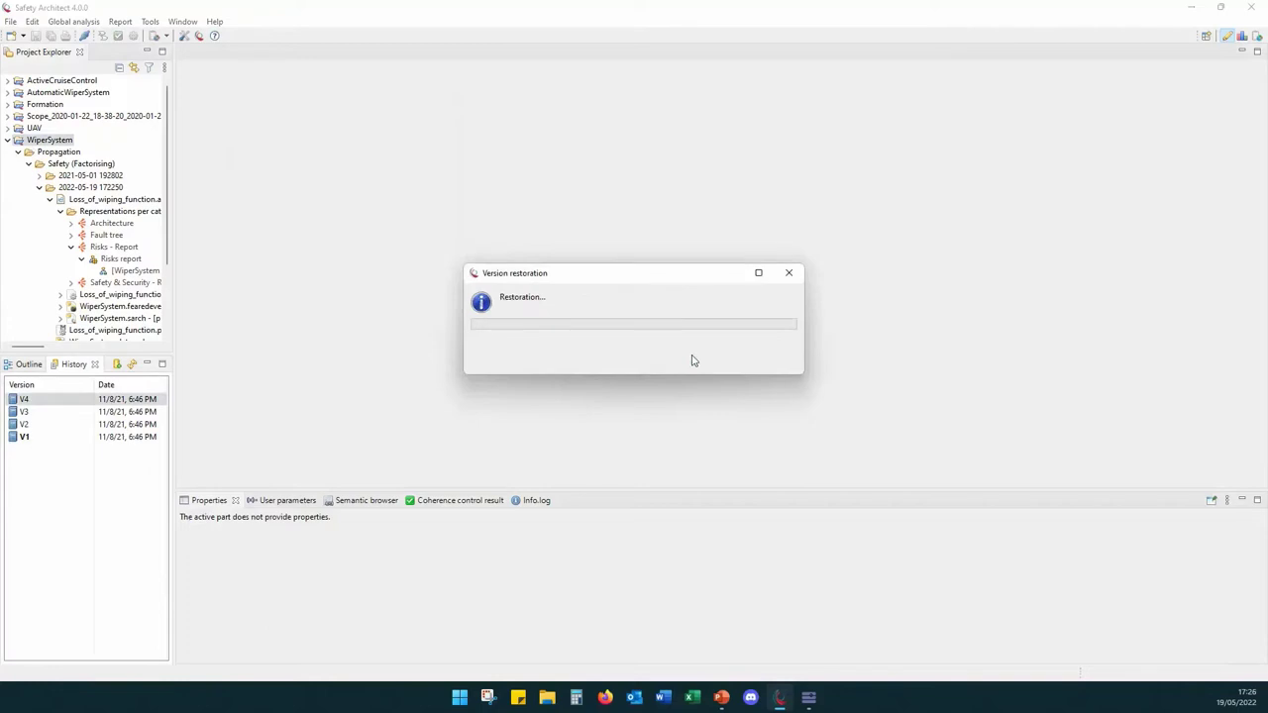
{"action": "left_click", "coordinate": [702, 360]}
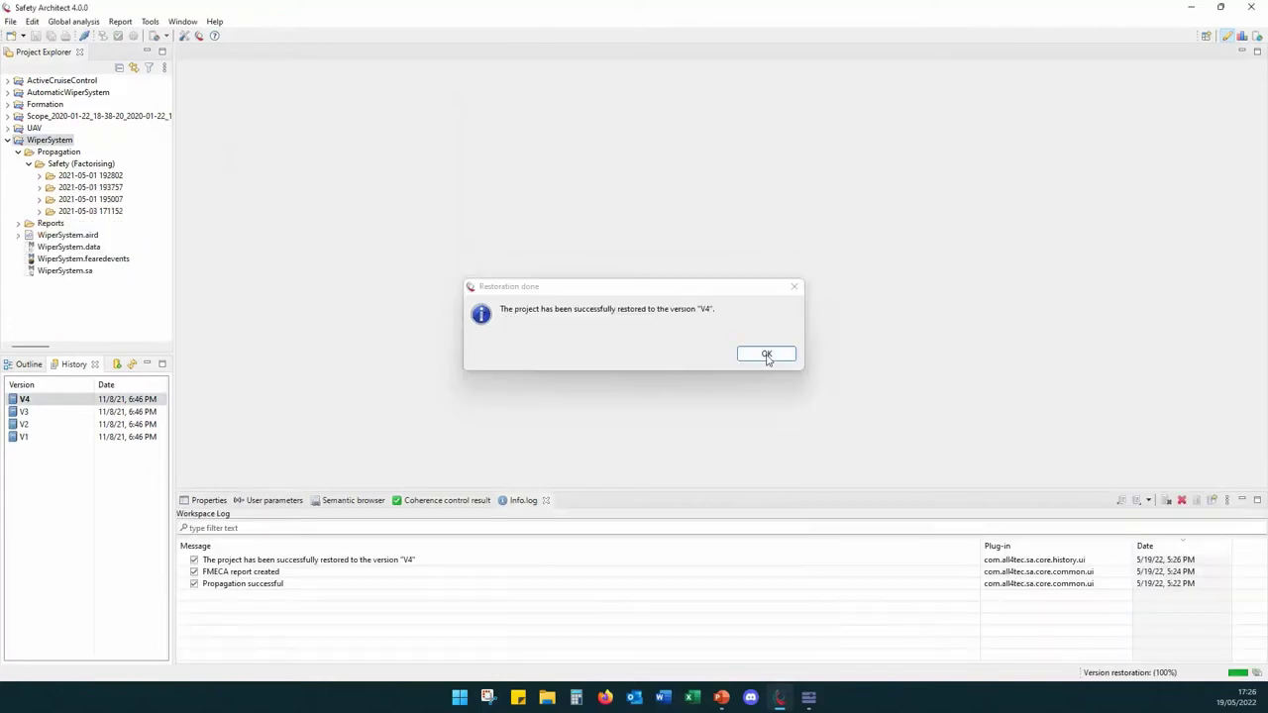
{"action": "left_click", "coordinate": [766, 354]}
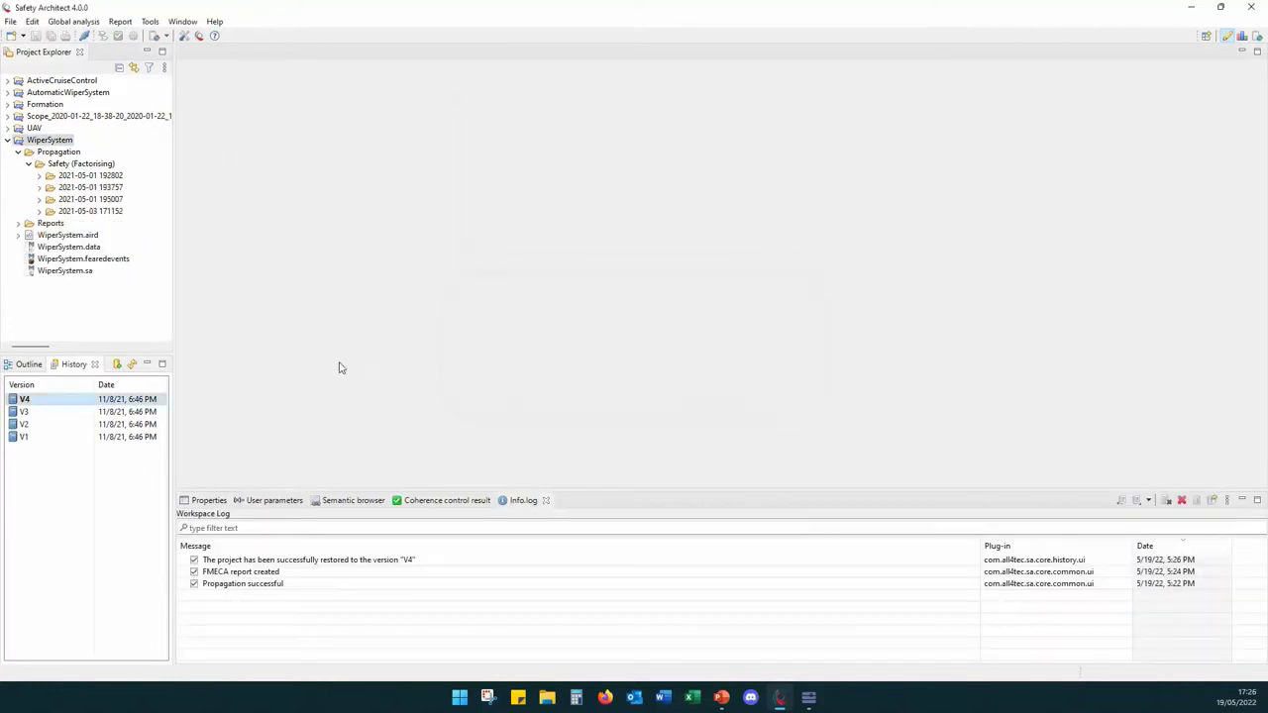
{"action": "left_click", "coordinate": [58, 238]}
Step: Open the restored WiperSystem diagram, enlarge it to show the functional level, and select the P_Driver–L_Driver link
{"action": "double_click", "coordinate": [57, 239]}
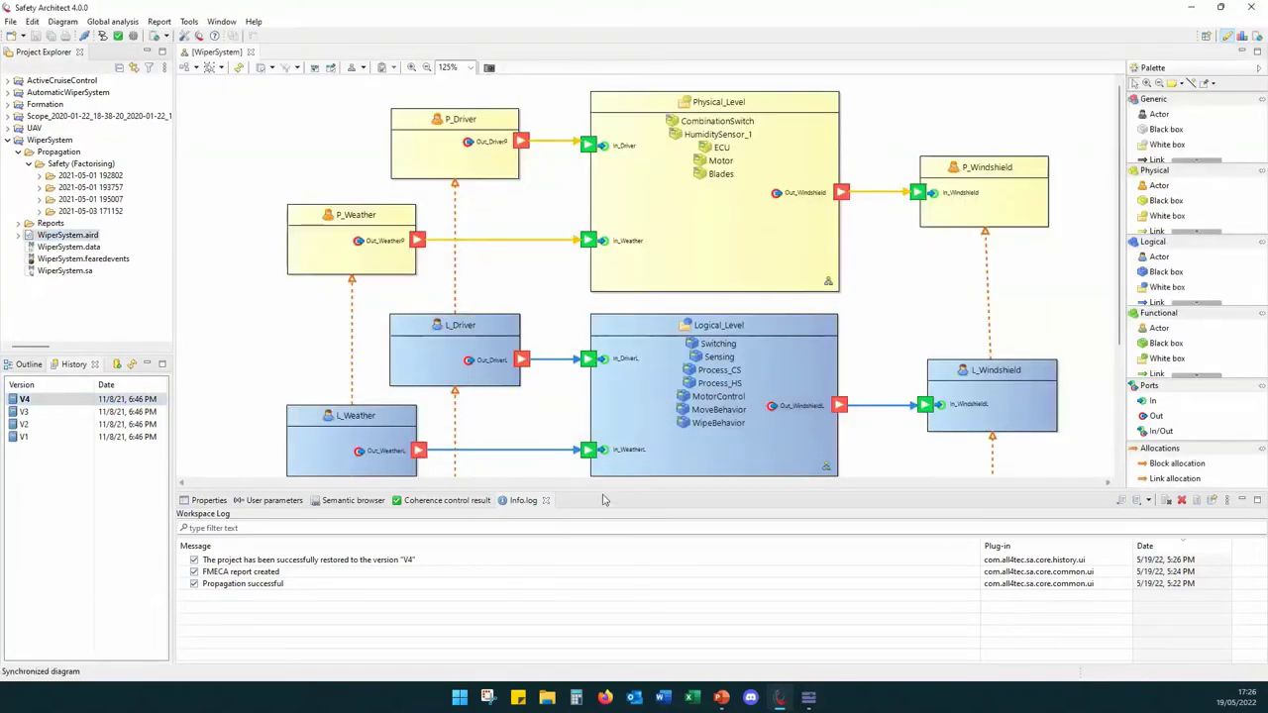
{"action": "left_click_drag", "start_coordinate": [603, 489], "coordinate": [614, 600]}
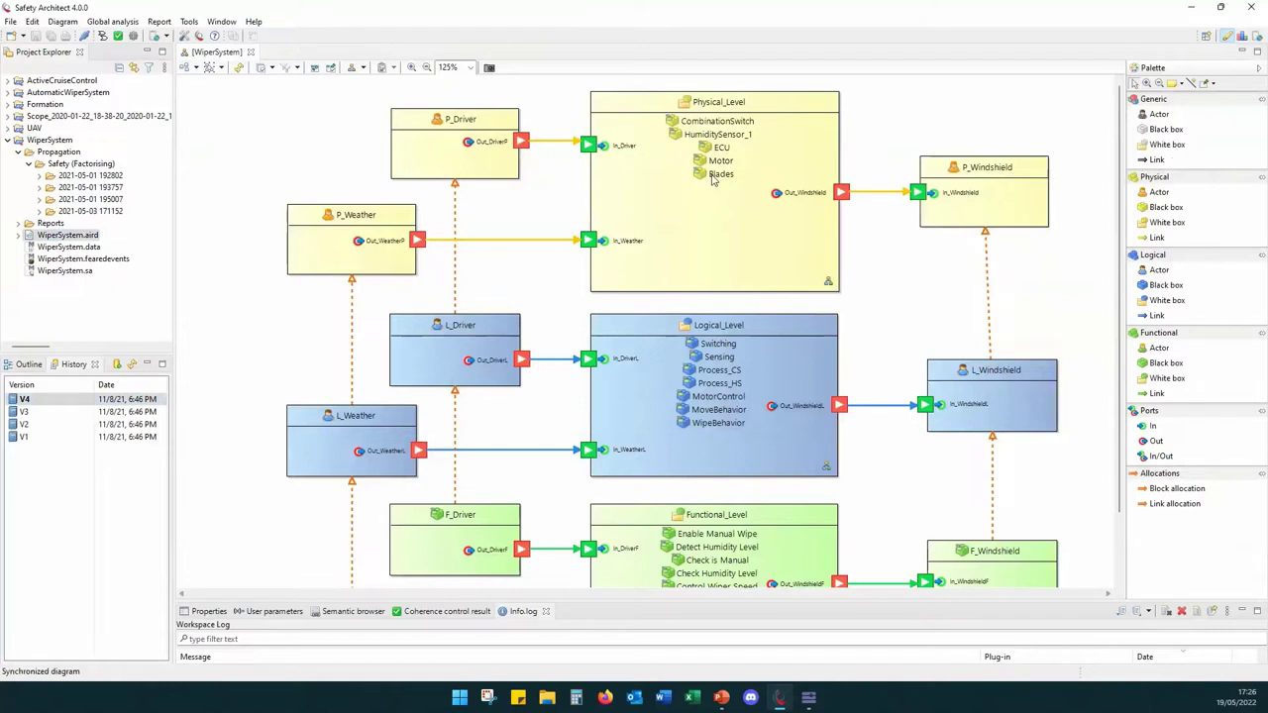
{"action": "left_click", "coordinate": [456, 214]}
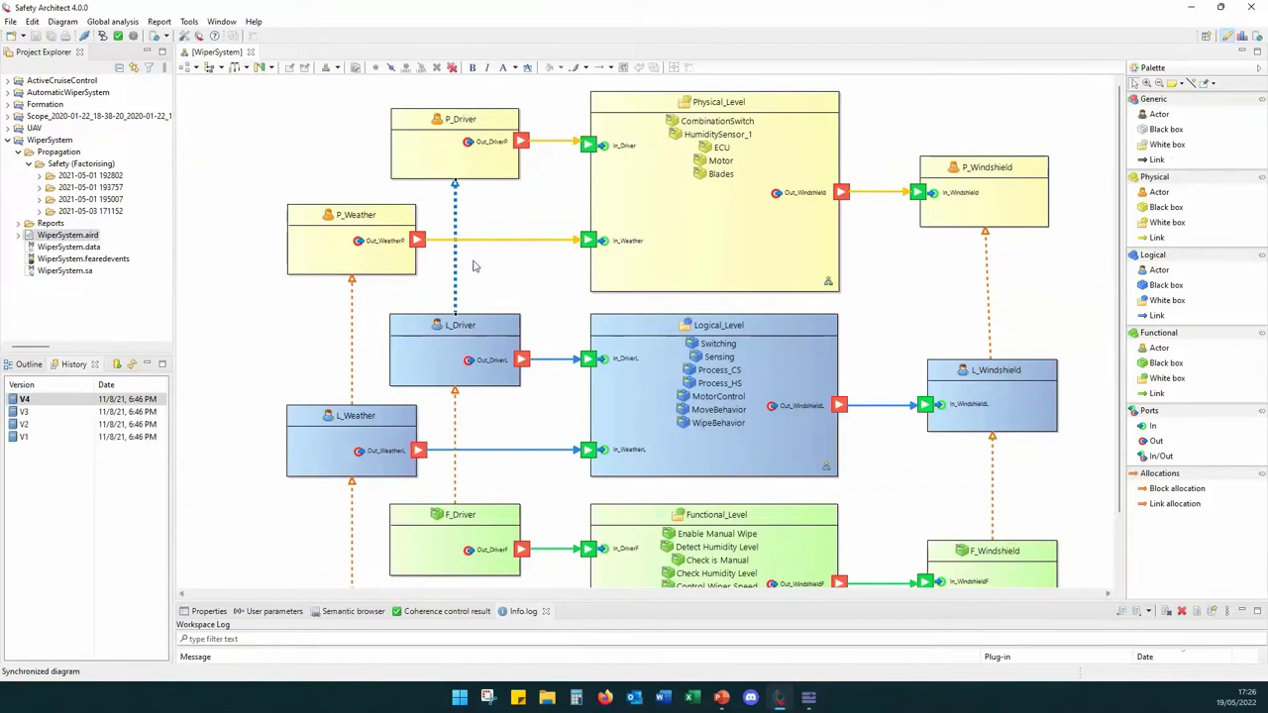
Step: Create the 'L_Driver - Safety' local analysis from the L_Driver block and open its diagram
{"action": "double_click", "coordinate": [482, 339]}
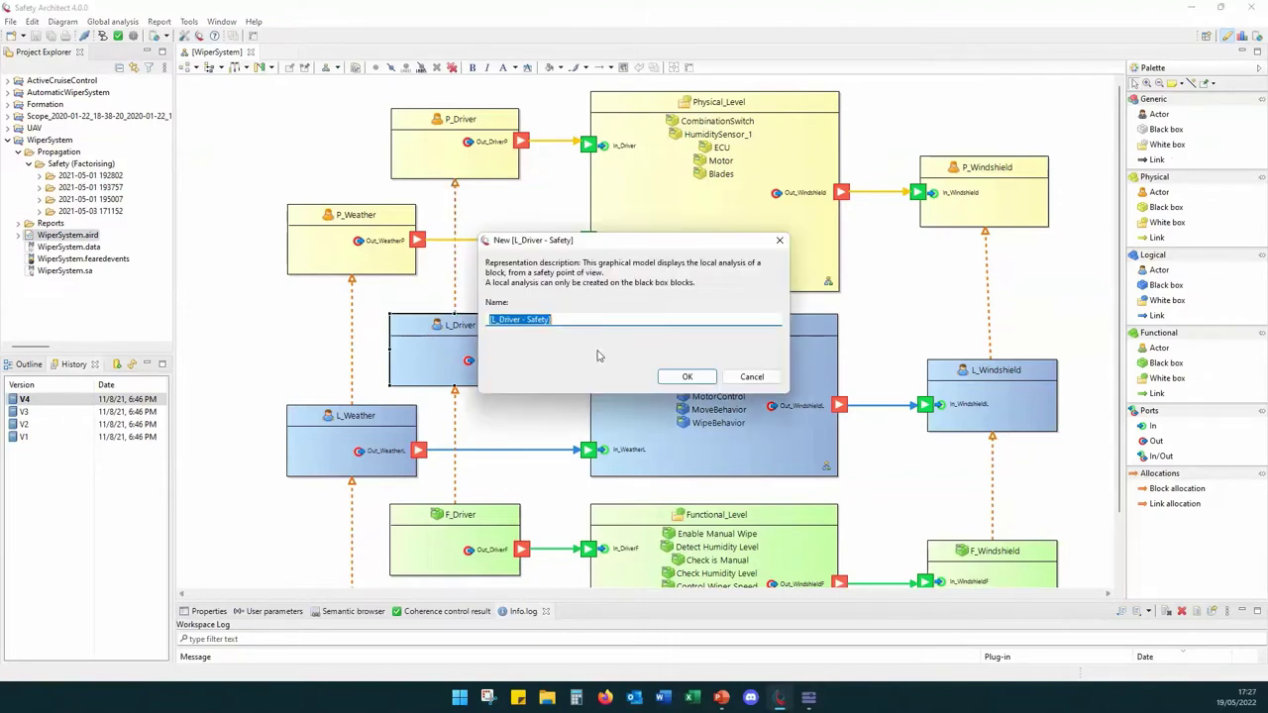
{"action": "left_click", "coordinate": [760, 375]}
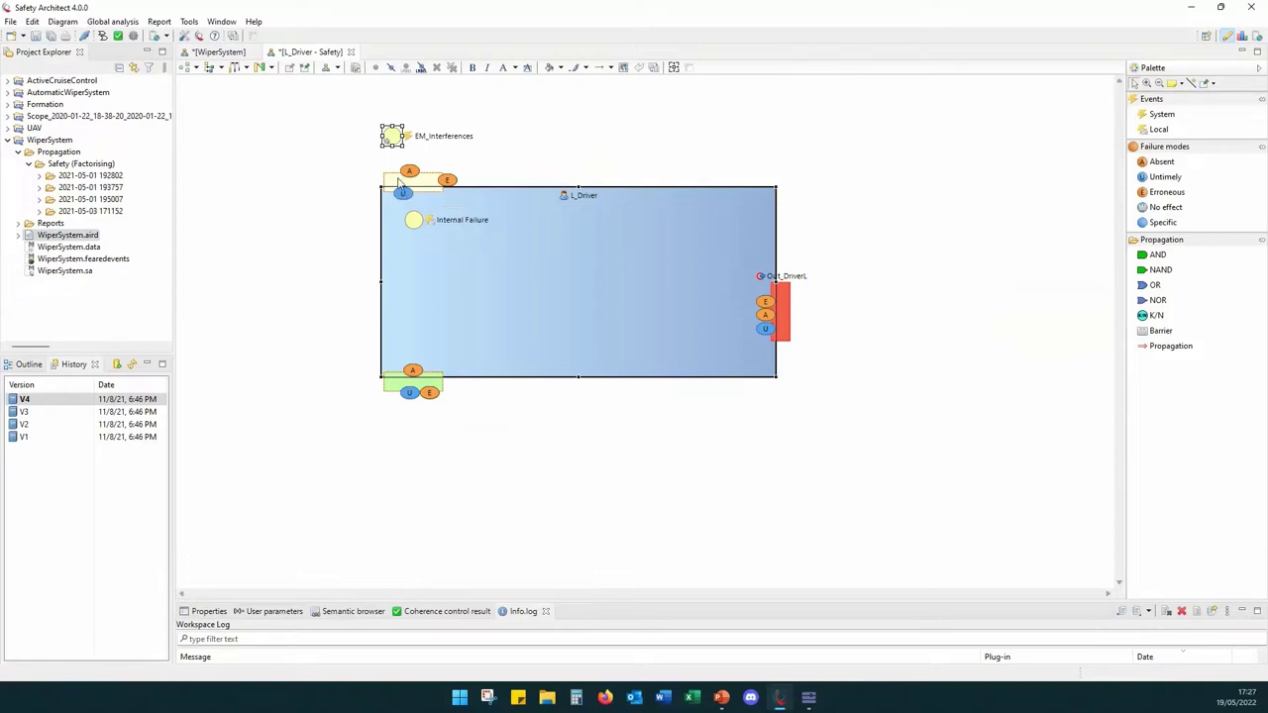
{"action": "left_click", "coordinate": [330, 216]}
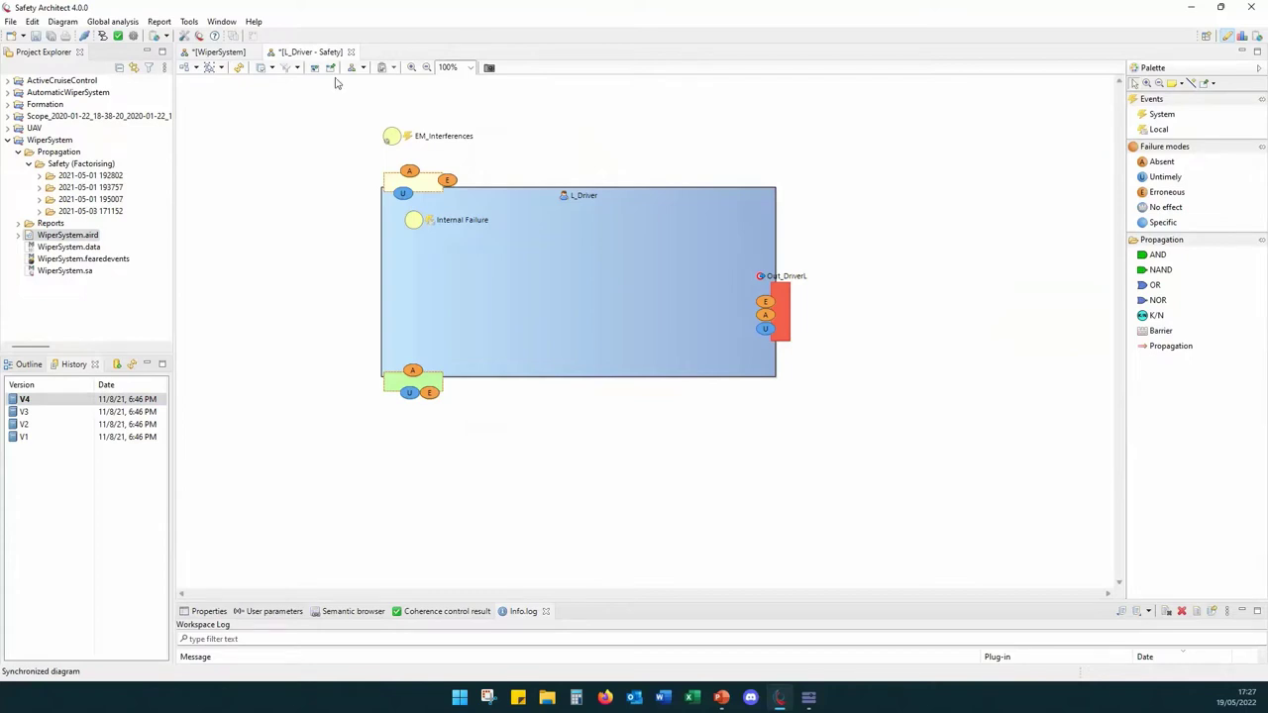
Step: Discard the L_Driver - Safety analysis, save and close the WiperSystem diagram, and collapse the project
{"action": "left_click", "coordinate": [350, 51]}
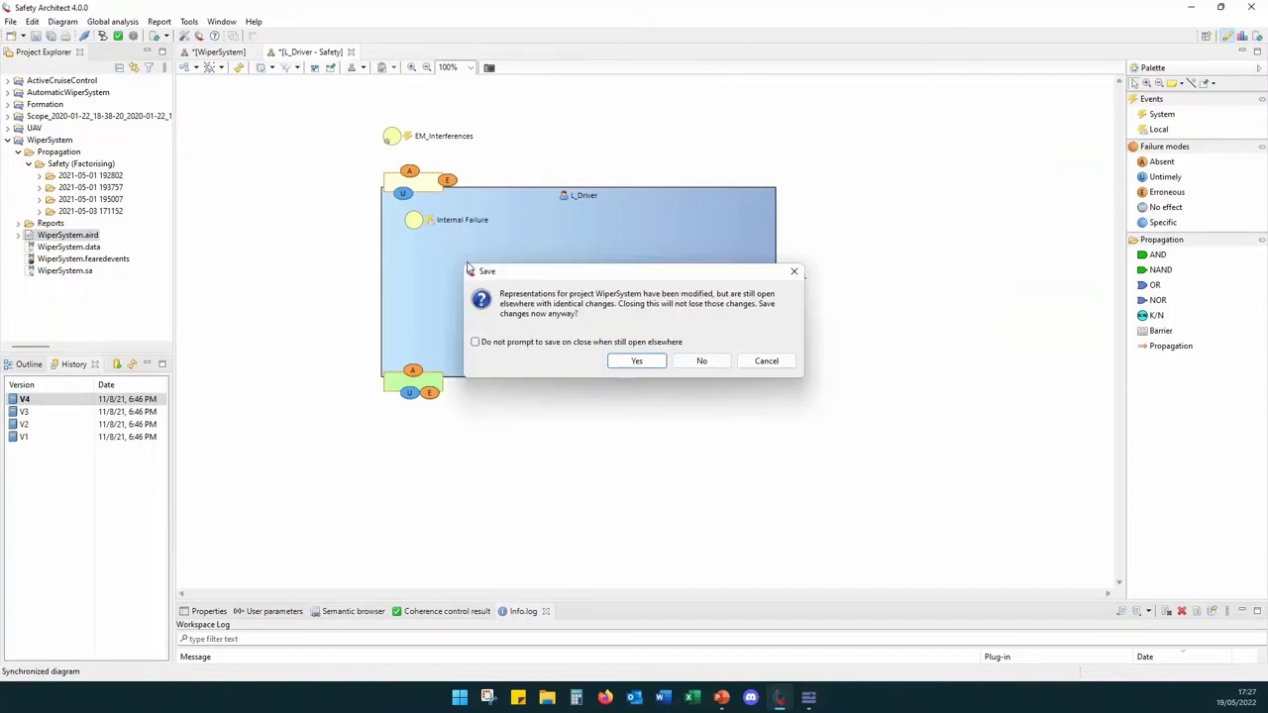
{"action": "left_click", "coordinate": [702, 360]}
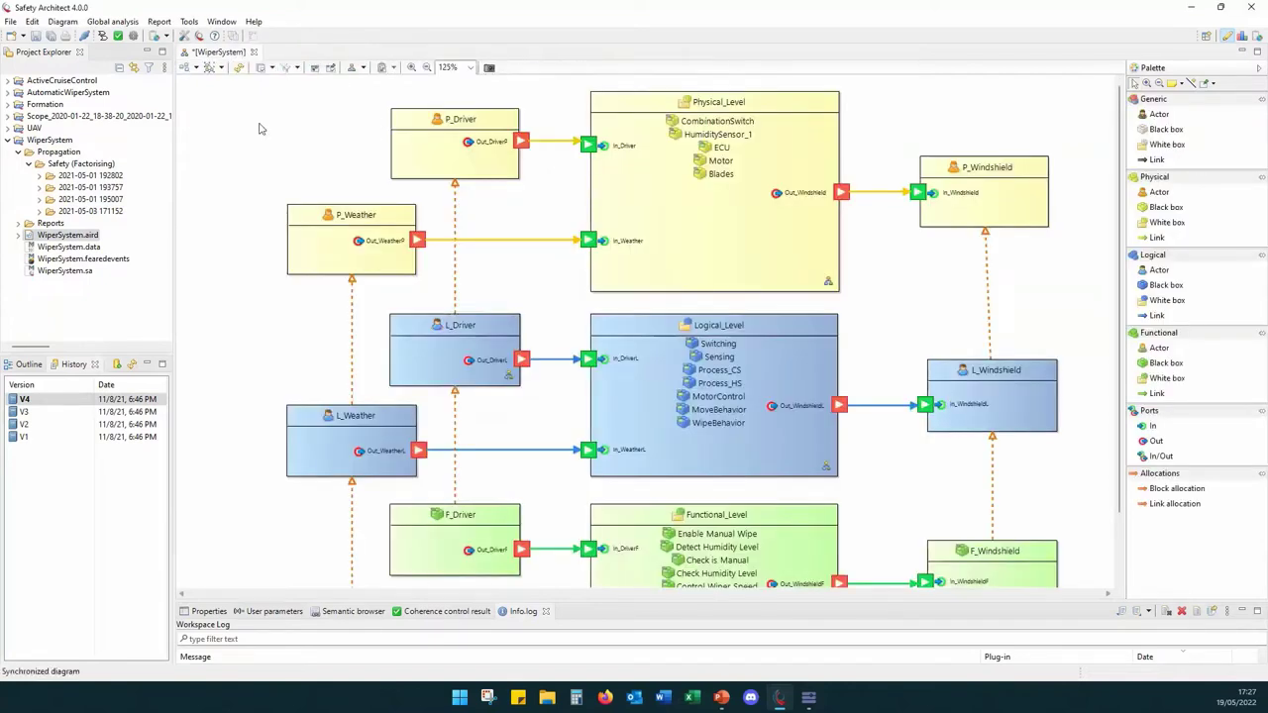
{"action": "key", "text": "ctrl+s"}
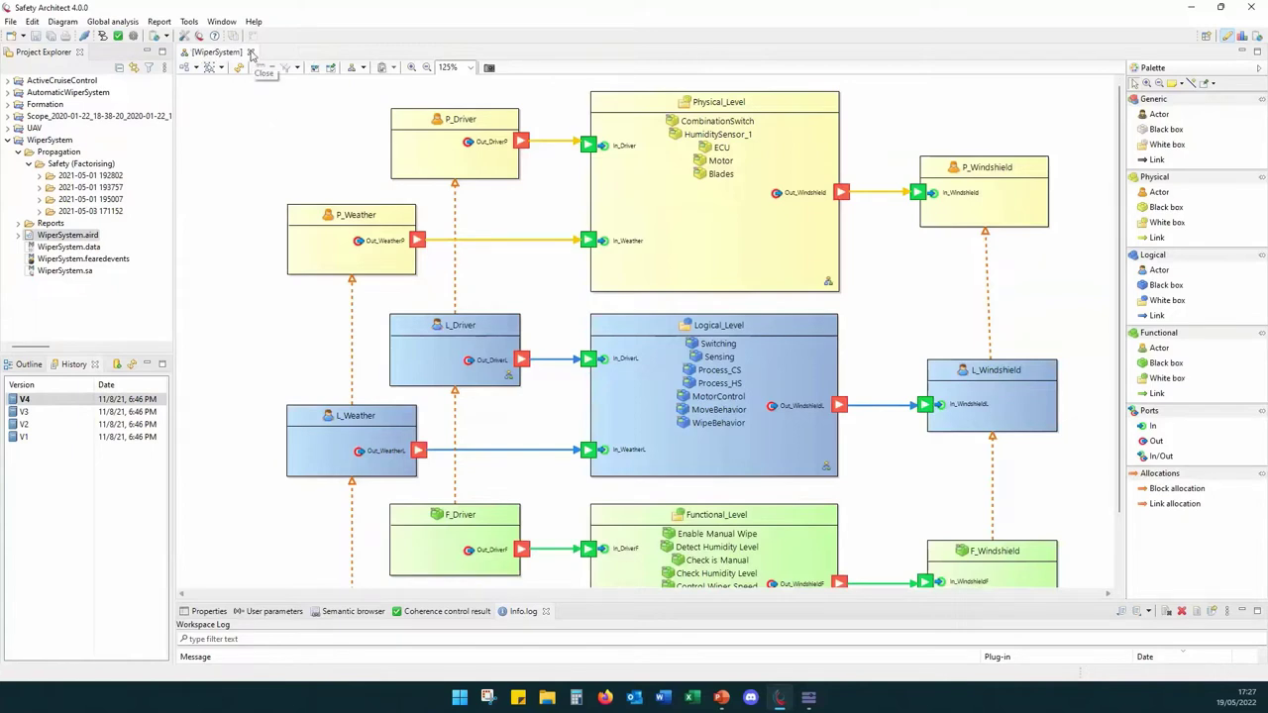
{"action": "left_click", "coordinate": [250, 53]}
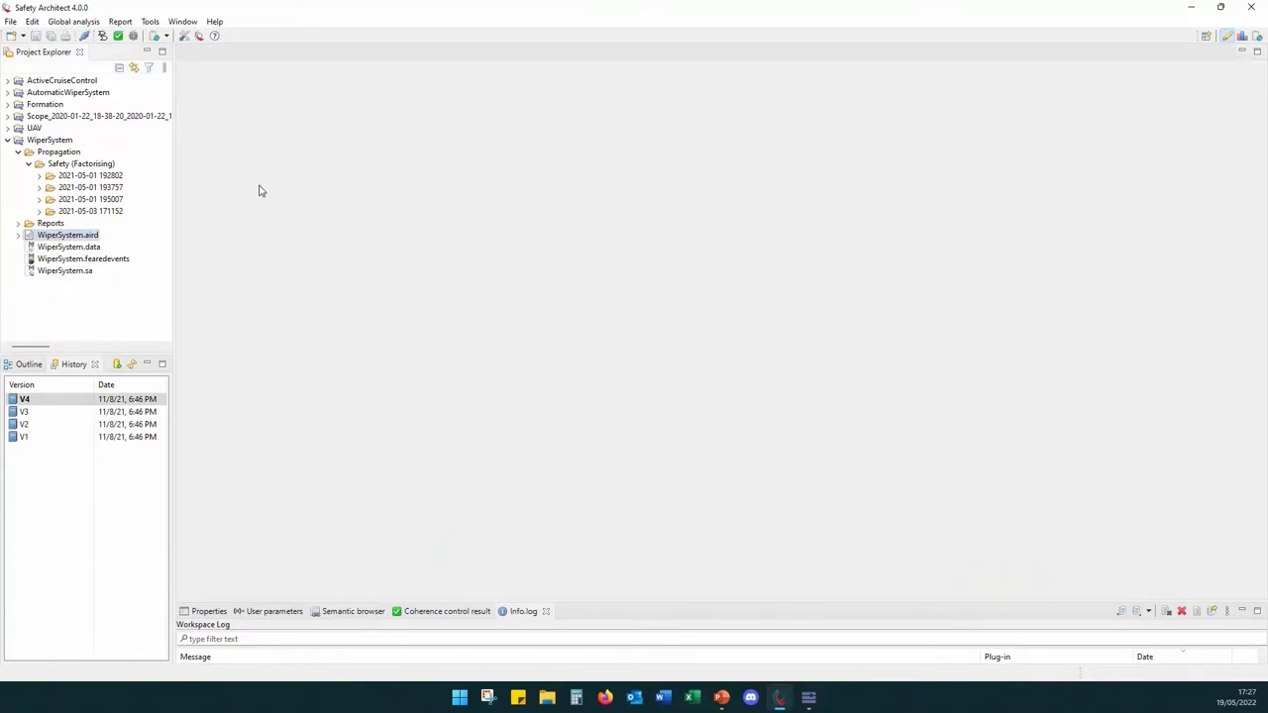
{"action": "left_click", "coordinate": [7, 141]}
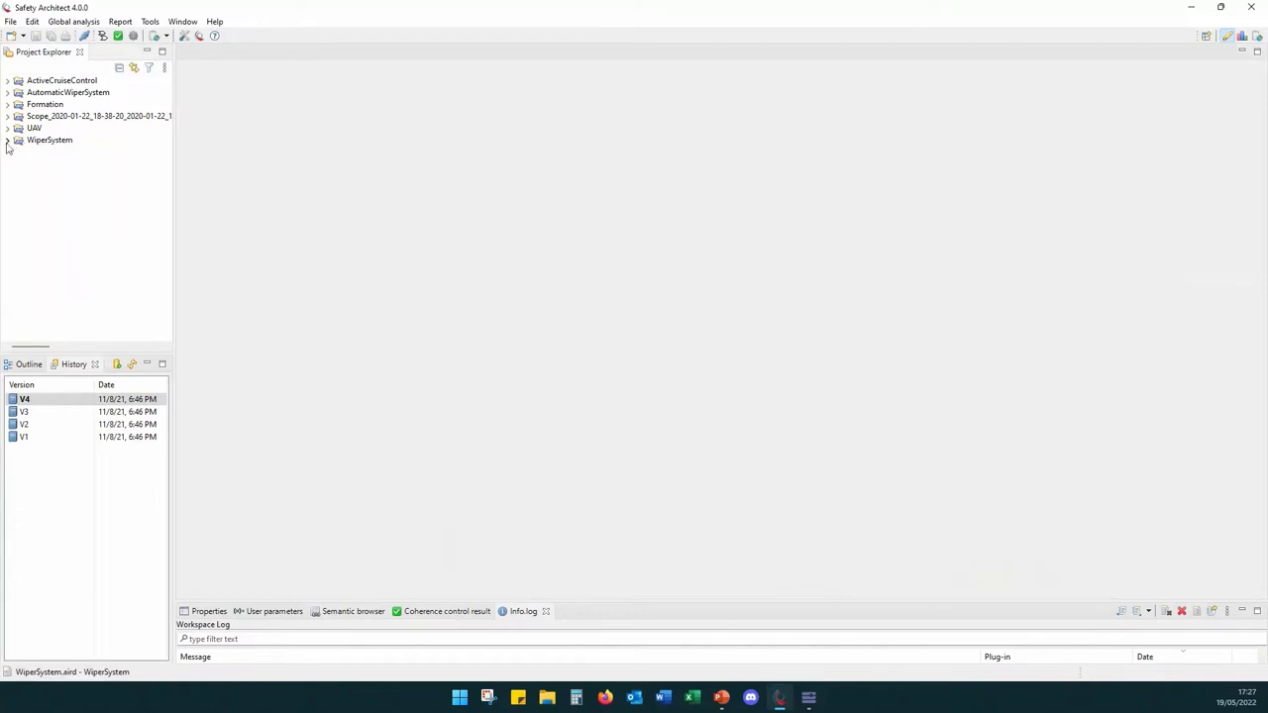
{"action": "left_click", "coordinate": [7, 147]}
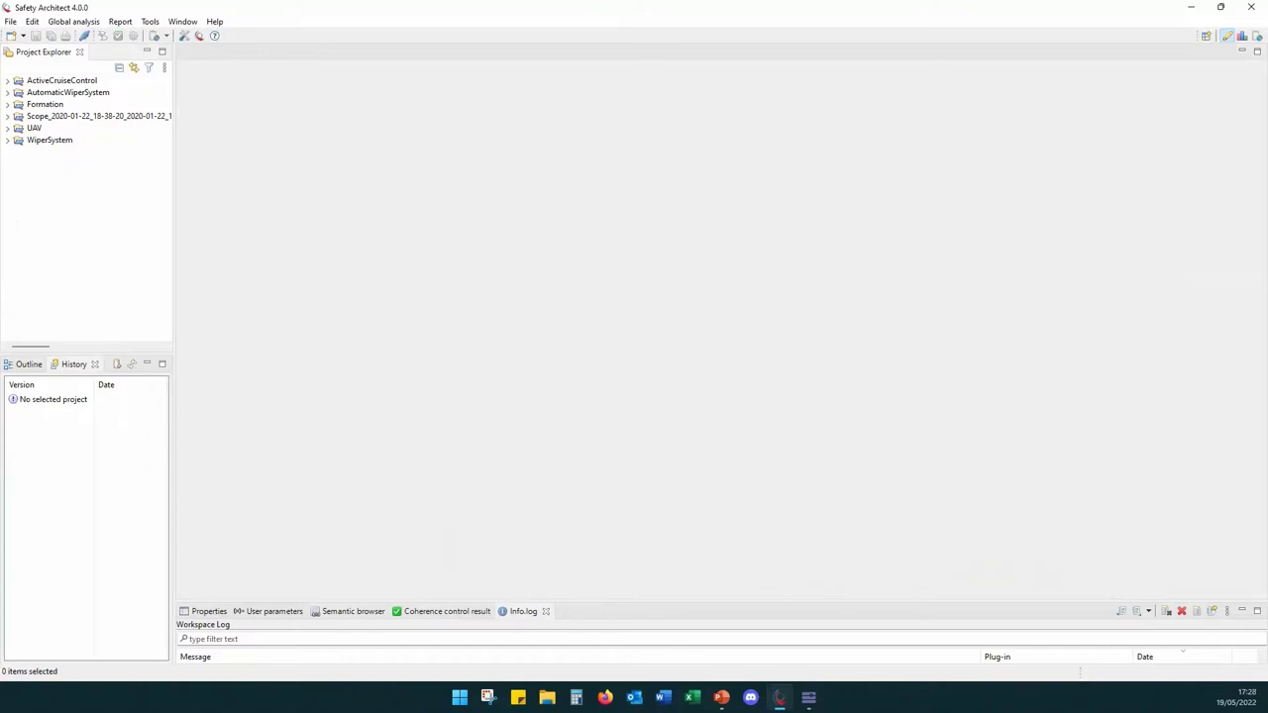
Step: Present slide 13, Contents, of the PowerPoint webinar deck as a slide show
{"action": "left_click", "coordinate": [721, 699]}
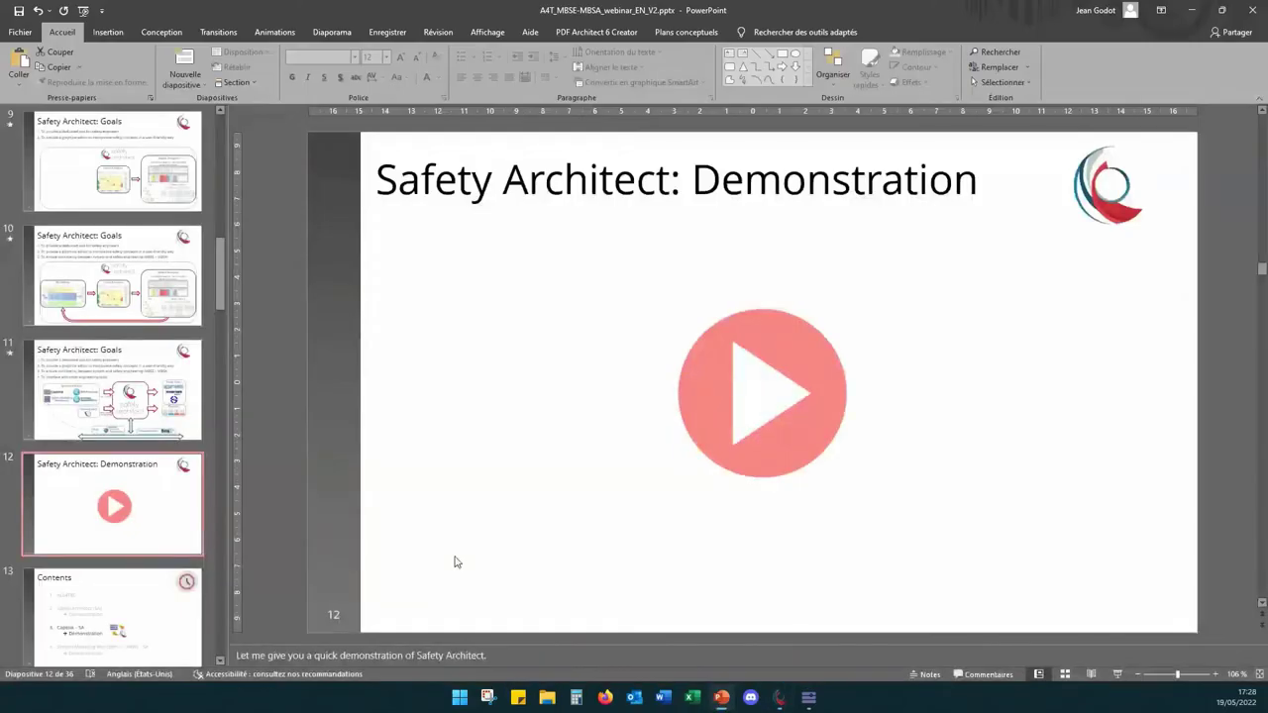
{"action": "left_click", "coordinate": [130, 595]}
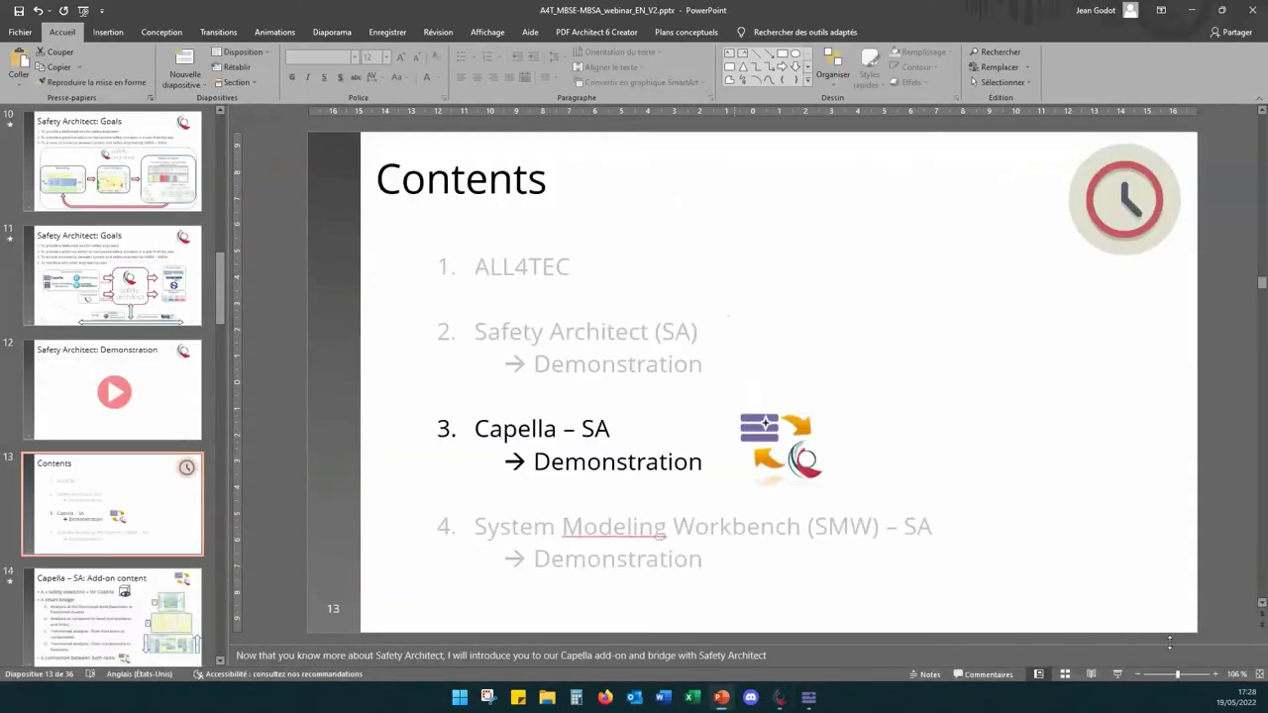
{"action": "left_click", "coordinate": [1118, 674]}
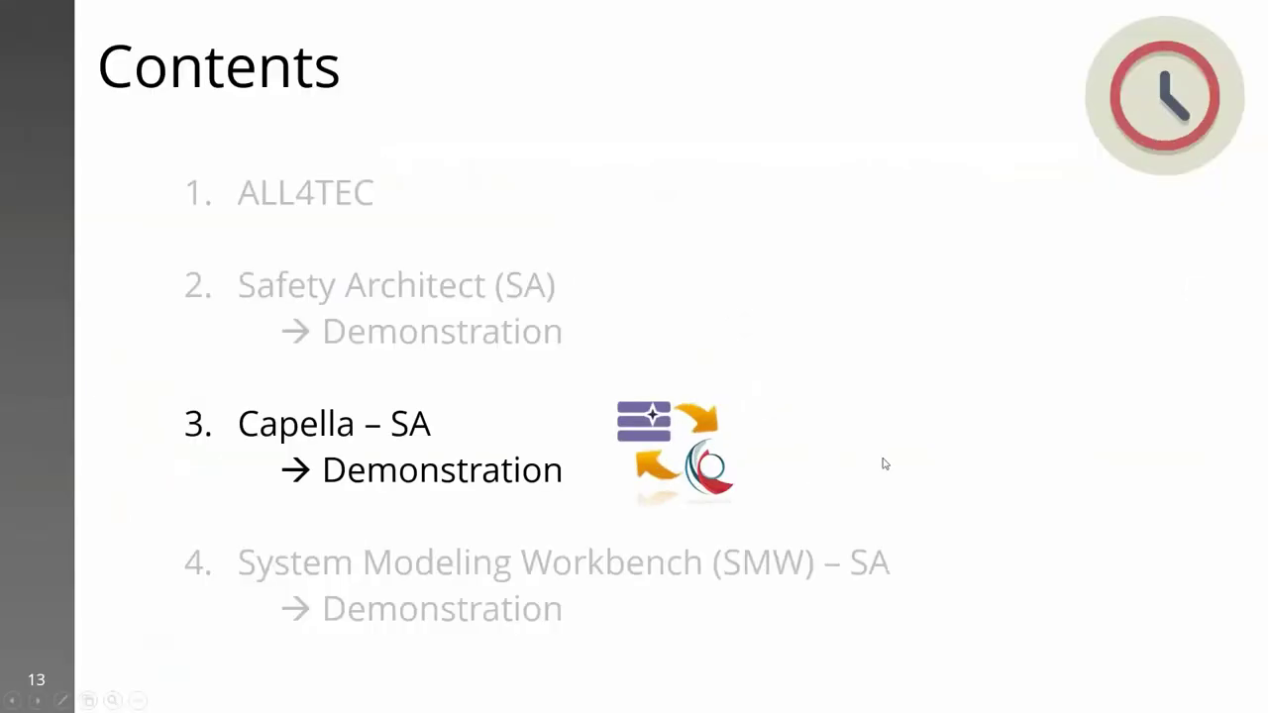
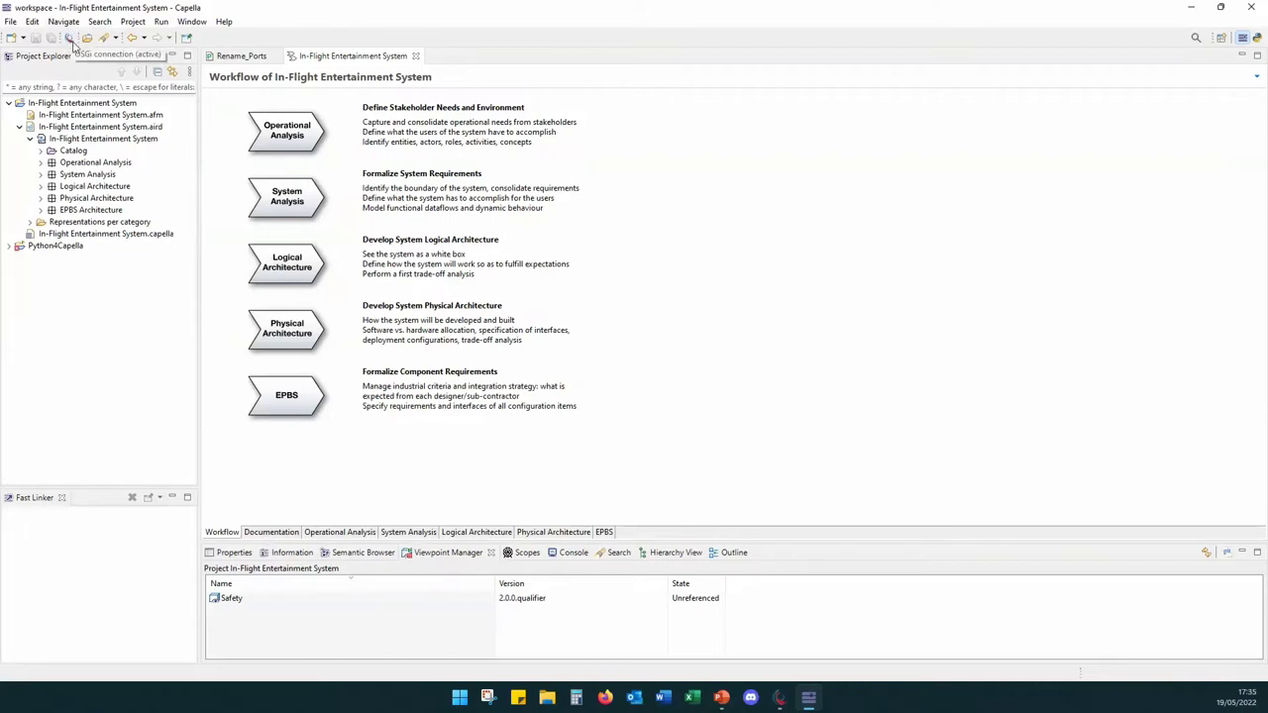
{"action": "left_click", "coordinate": [781, 698]}
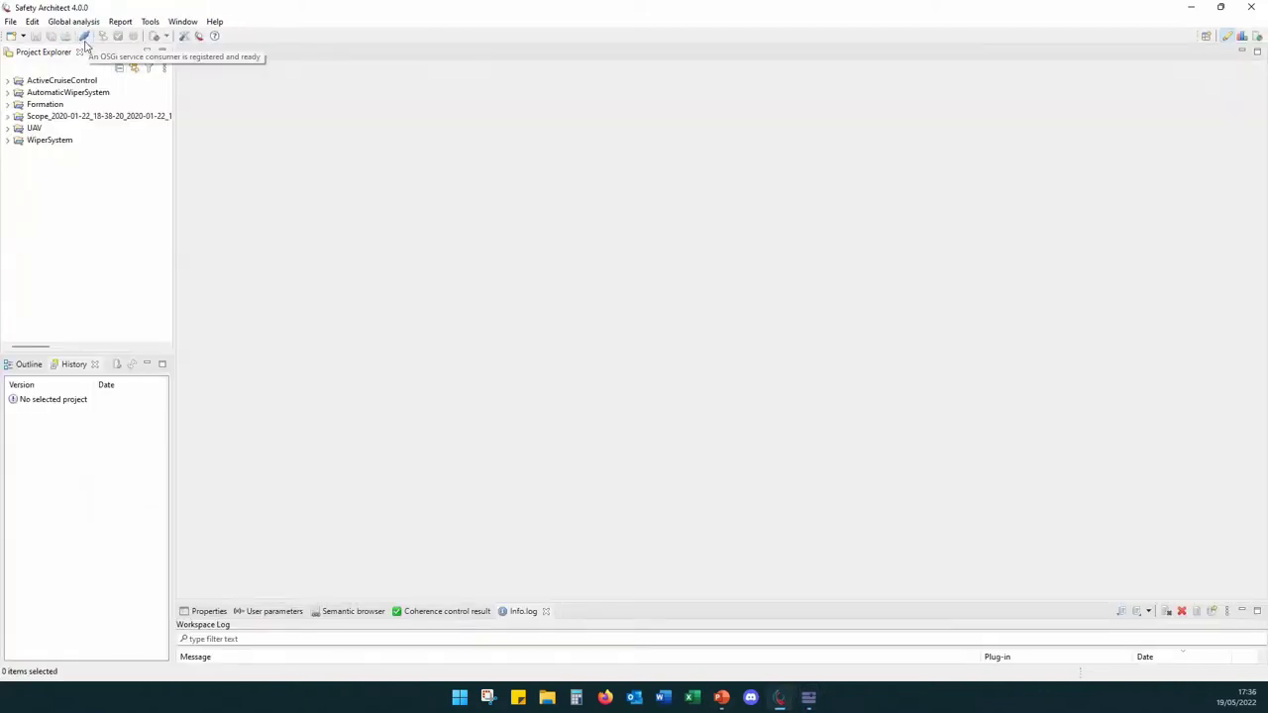
{"action": "left_click", "coordinate": [1194, 12]}
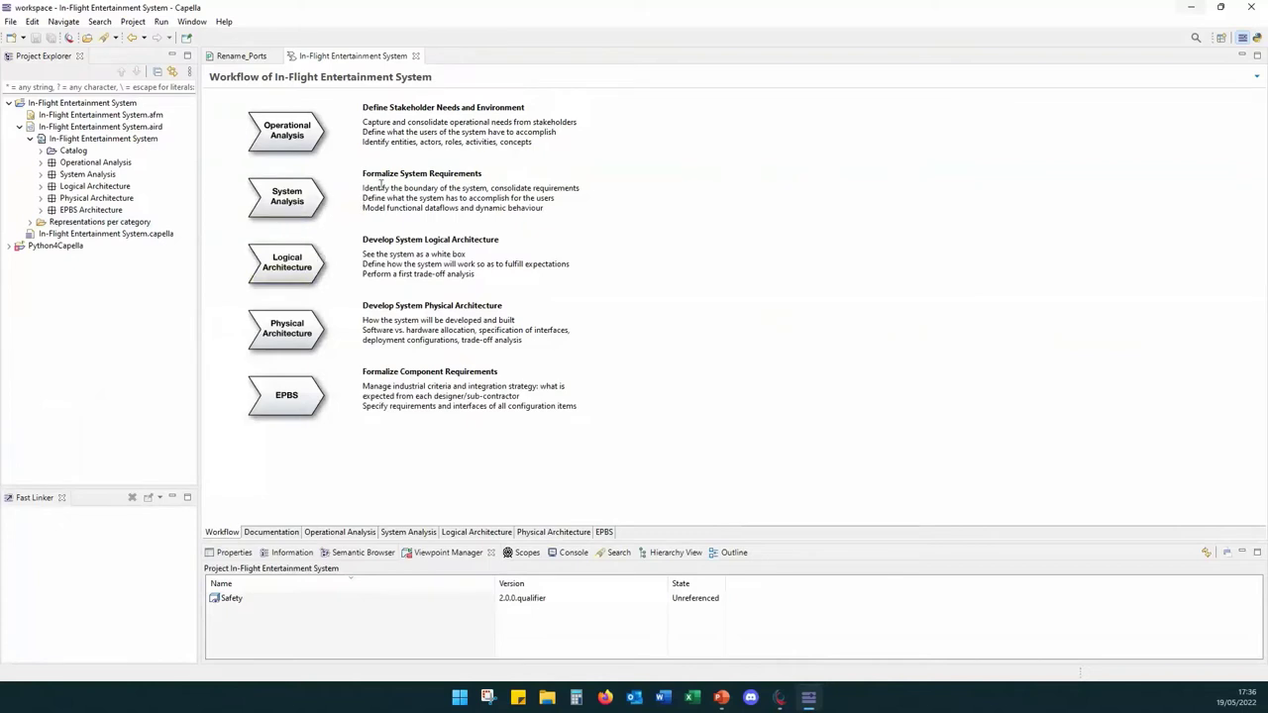
Step: Open [SAB] High Level System Overview from System Analysis's System Architecture Blank diagrams
{"action": "left_click", "coordinate": [294, 193]}
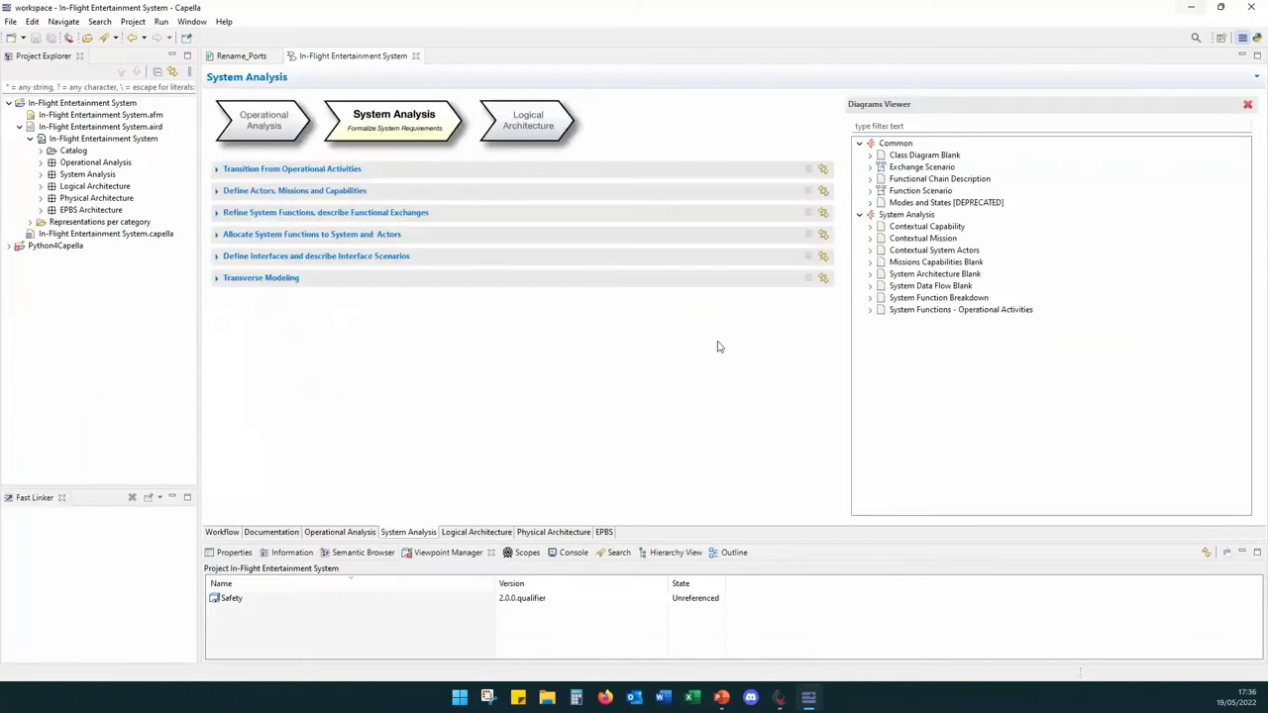
{"action": "left_click", "coordinate": [871, 275]}
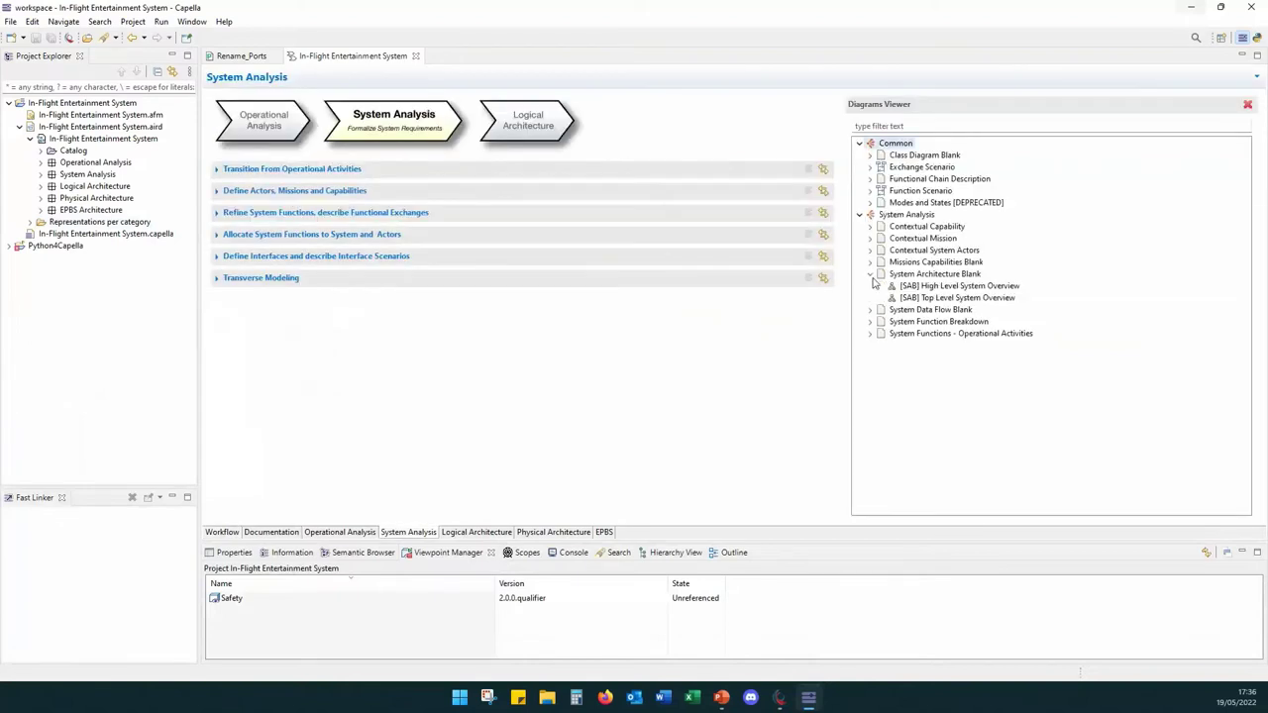
{"action": "double_click", "coordinate": [943, 287]}
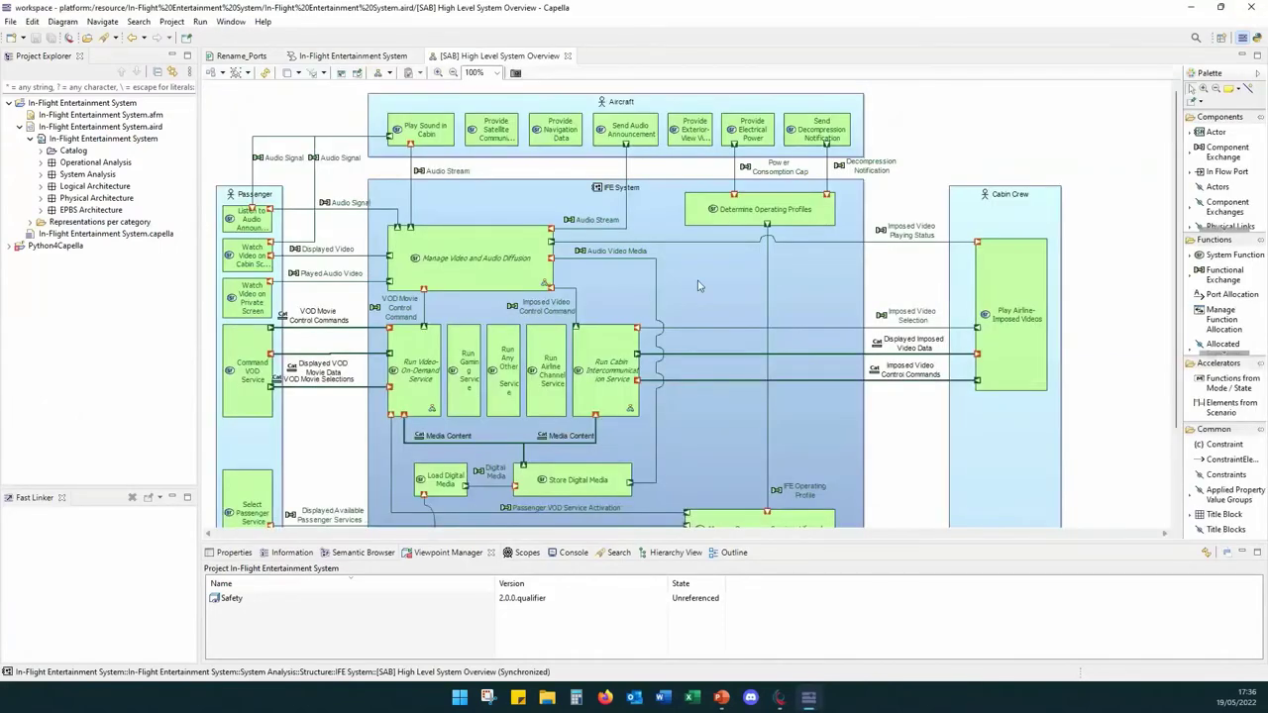
{"action": "scroll", "coordinate": [672, 285], "scroll_direction": "down", "scroll_amount": 3}
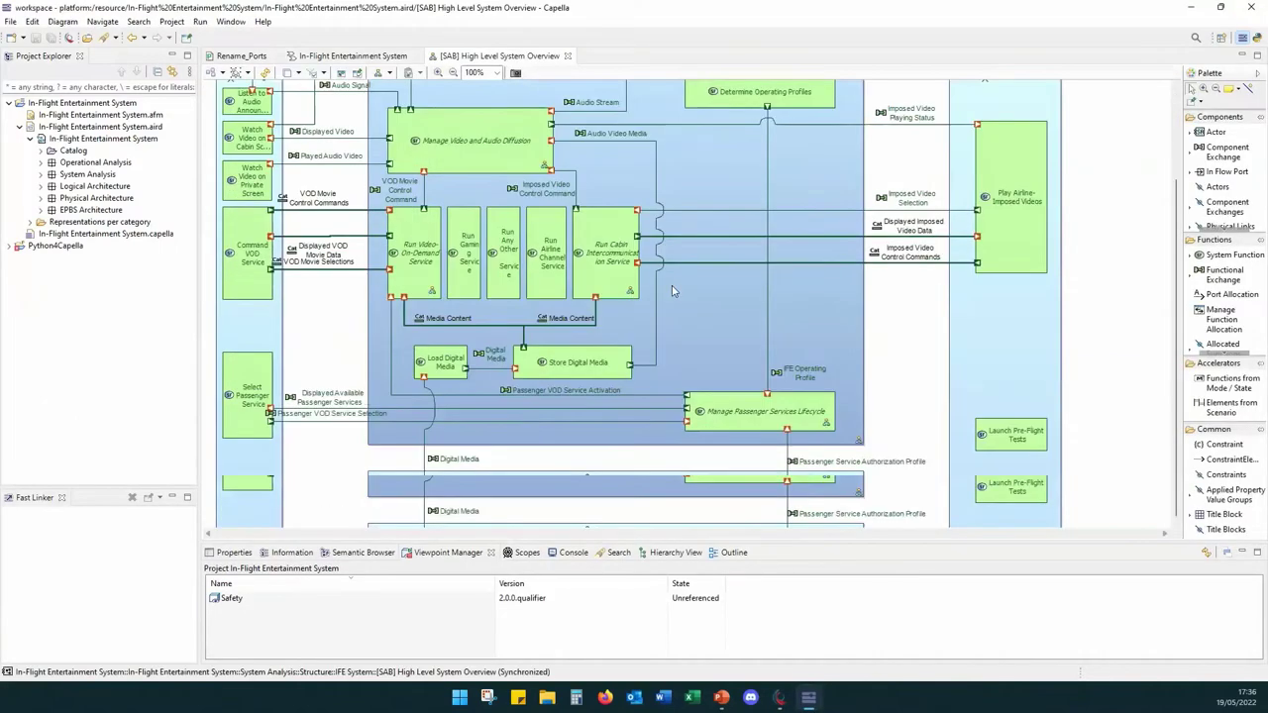
{"action": "scroll", "coordinate": [672, 286], "scroll_direction": "up", "scroll_amount": 3}
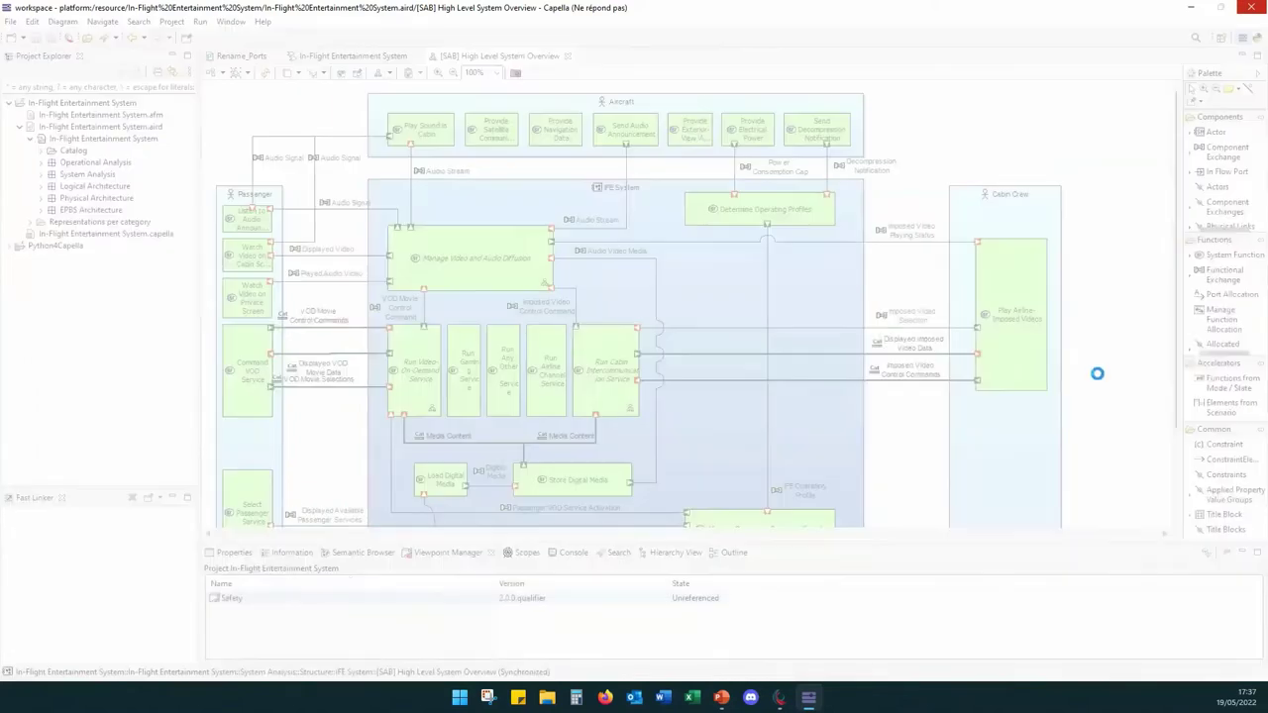
Step: Reference the Safety 2.0.0.qualifier viewpoint in the Viewpoint Manager so it becomes Active
{"action": "right_click", "coordinate": [809, 700]}
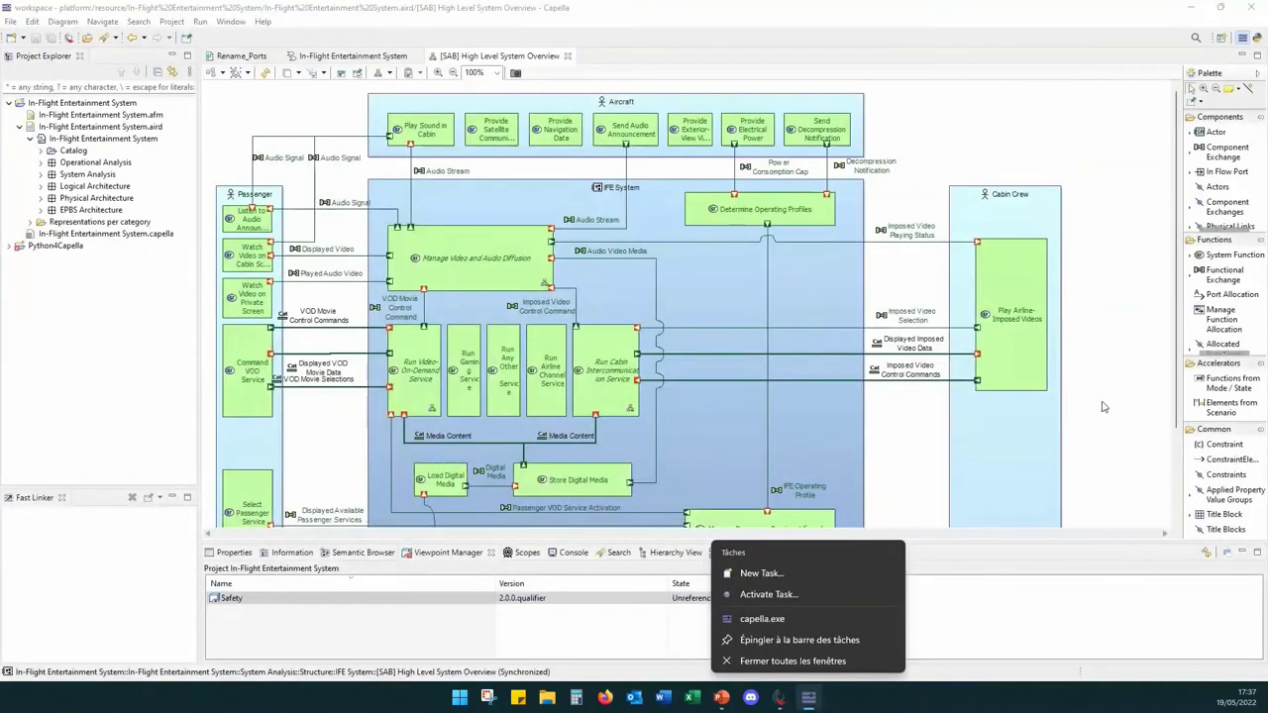
{"action": "left_click", "coordinate": [674, 606]}
{"action": "right_click", "coordinate": [683, 606]}
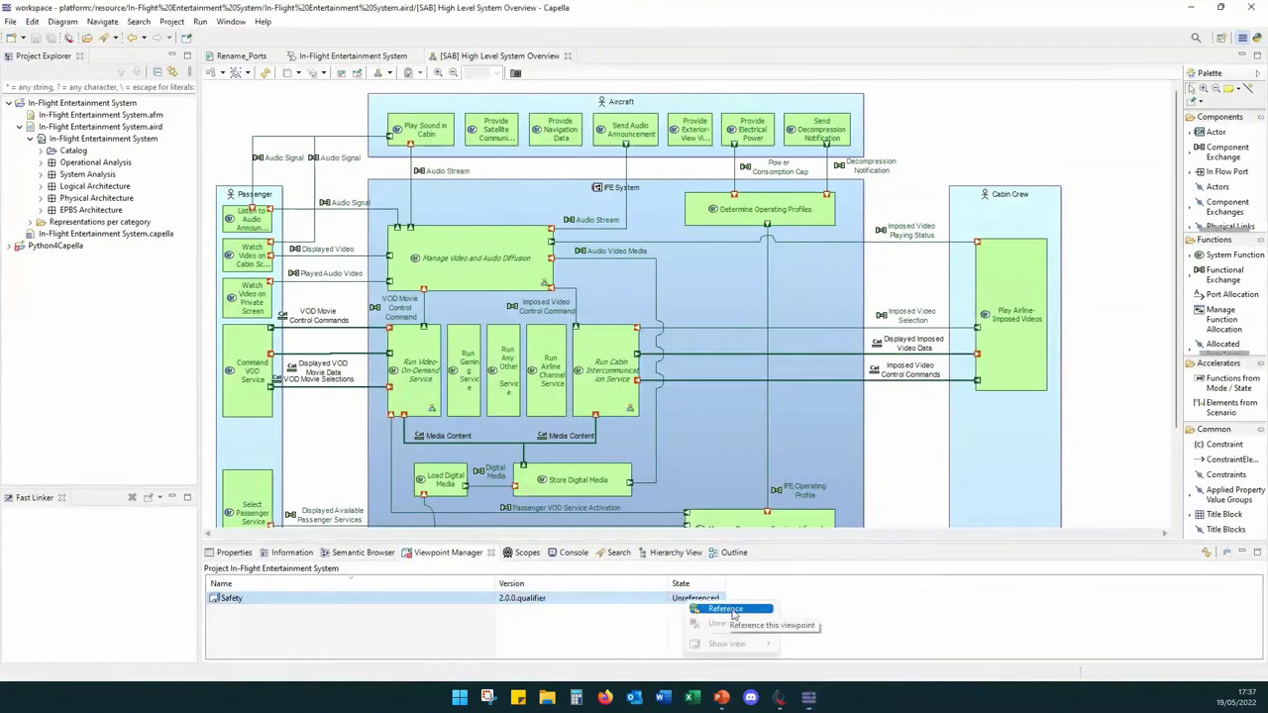
{"action": "left_click", "coordinate": [732, 611]}
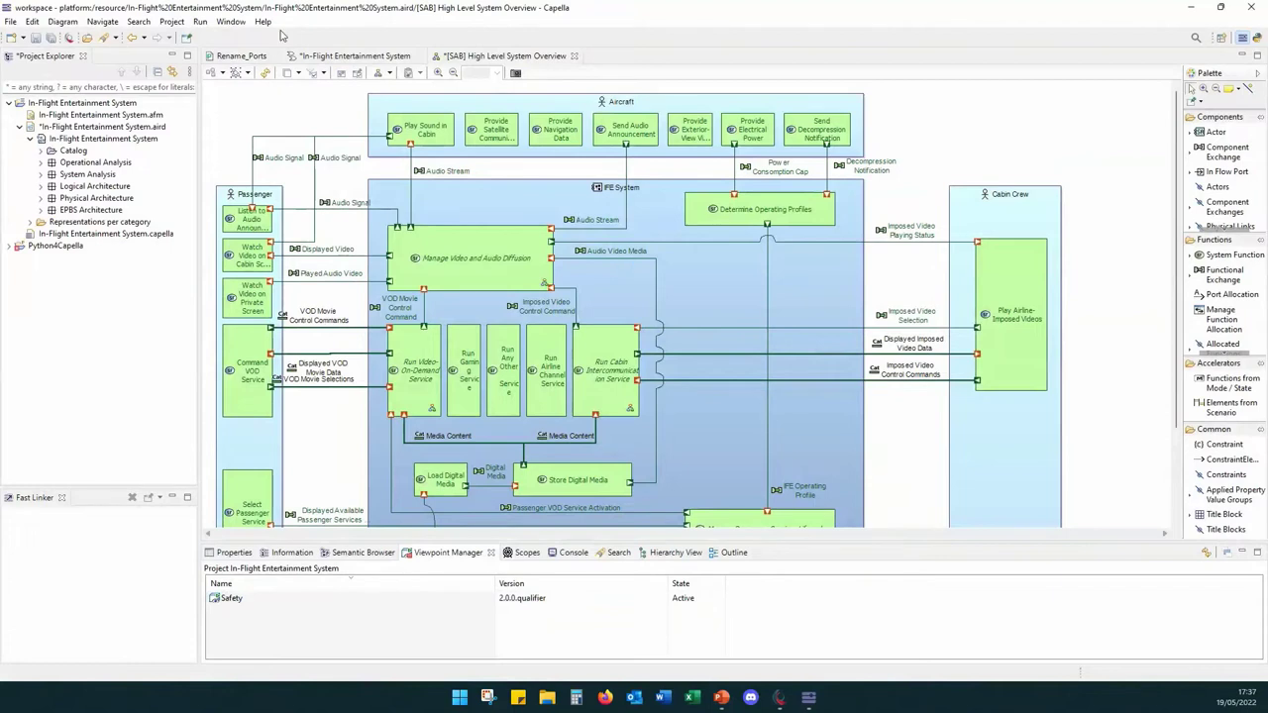
Step: Enable the Safety layer and place a feared event on Manage Video and Audio Diffusion
{"action": "left_click", "coordinate": [297, 73]}
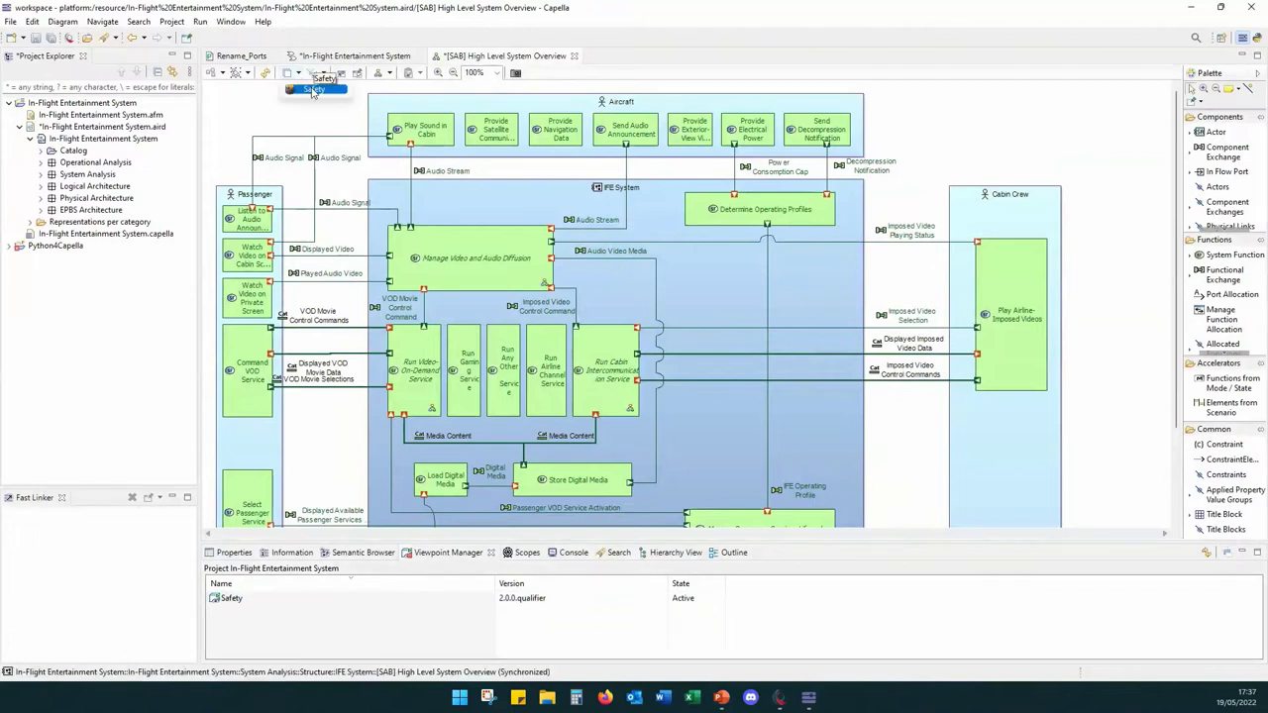
{"action": "left_click", "coordinate": [313, 90]}
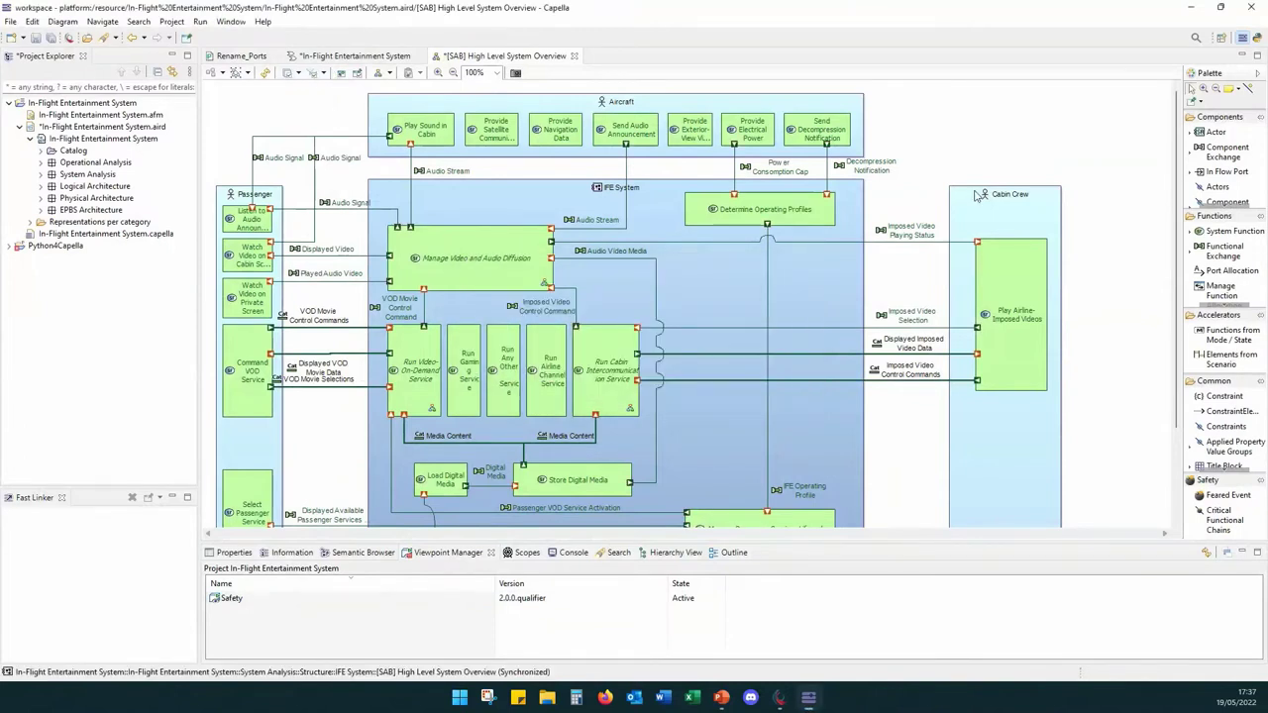
{"action": "left_click", "coordinate": [1234, 496]}
{"action": "left_click", "coordinate": [1226, 495]}
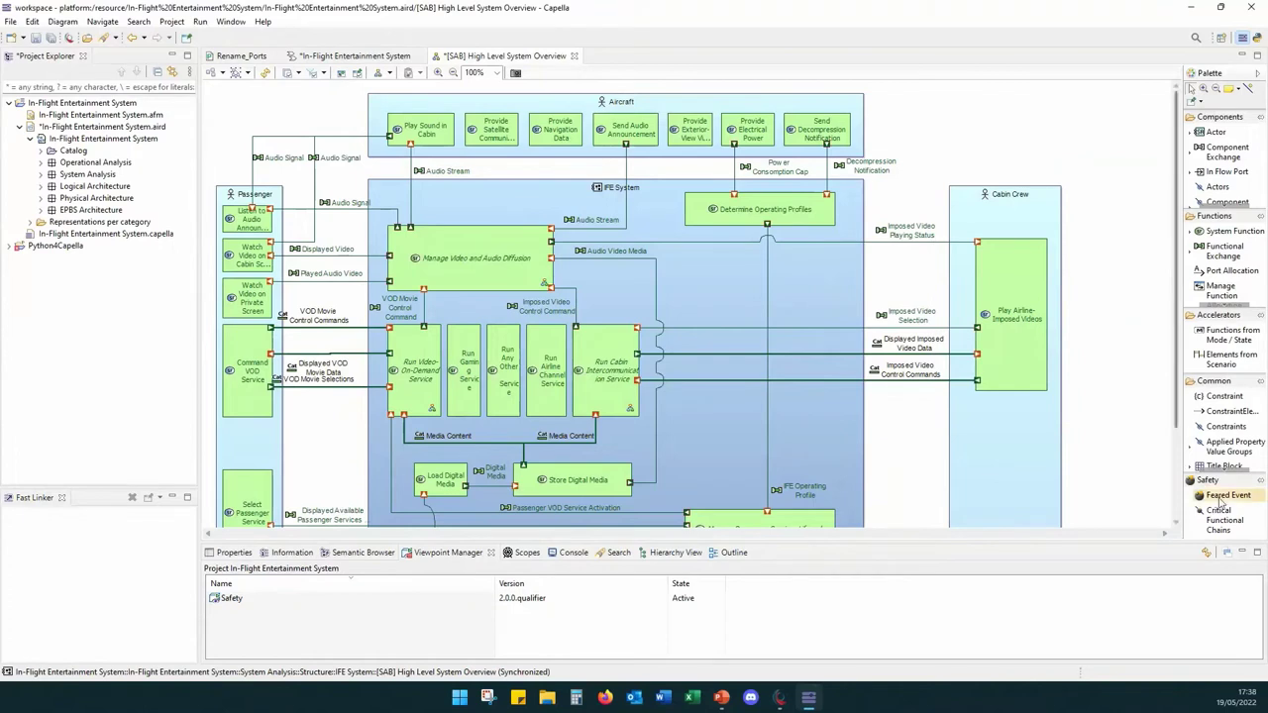
{"action": "left_click", "coordinate": [393, 260]}
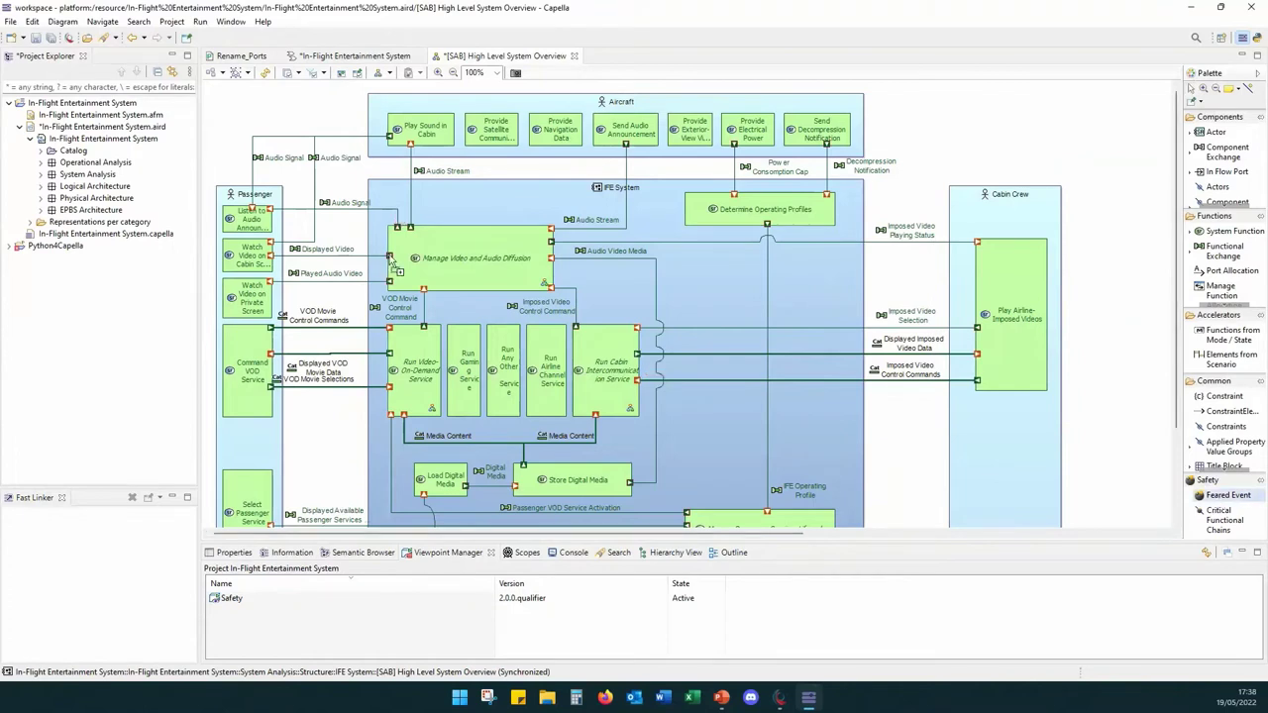
Step: Name the feared event 'Feared Event Demo' with failure type Absent, and save
{"action": "left_click", "coordinate": [236, 553]}
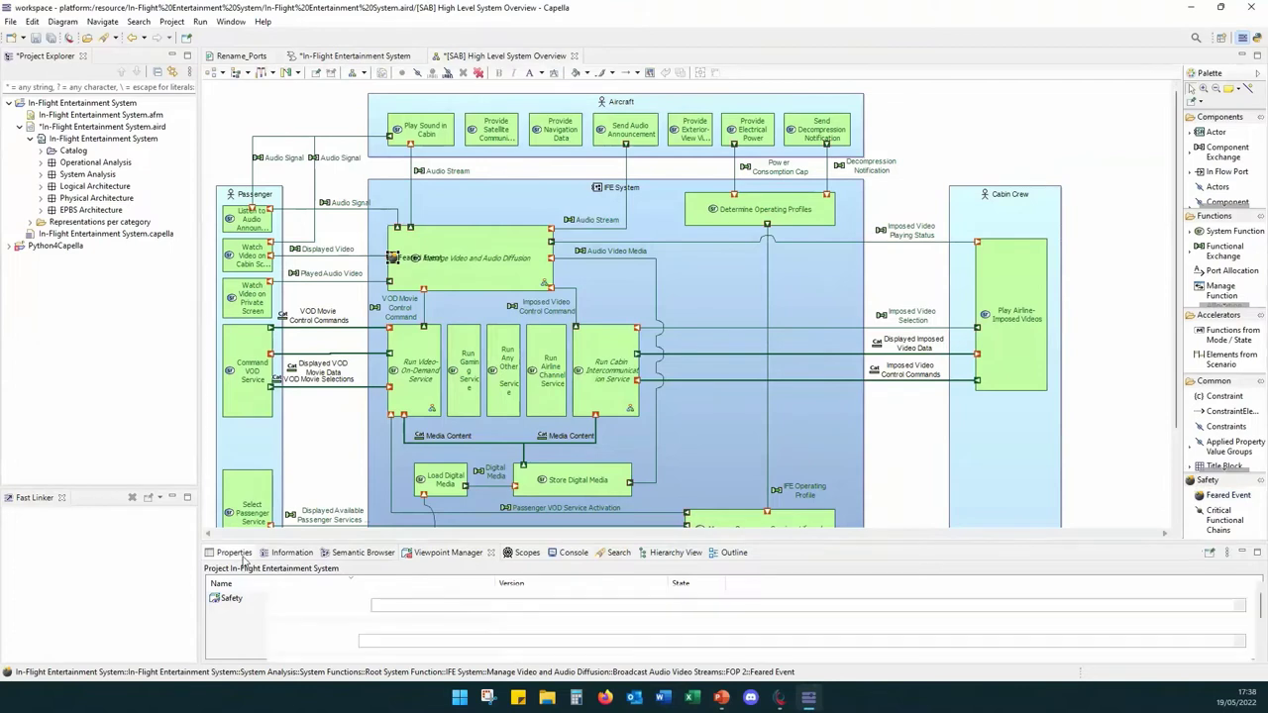
{"action": "left_click", "coordinate": [230, 639]}
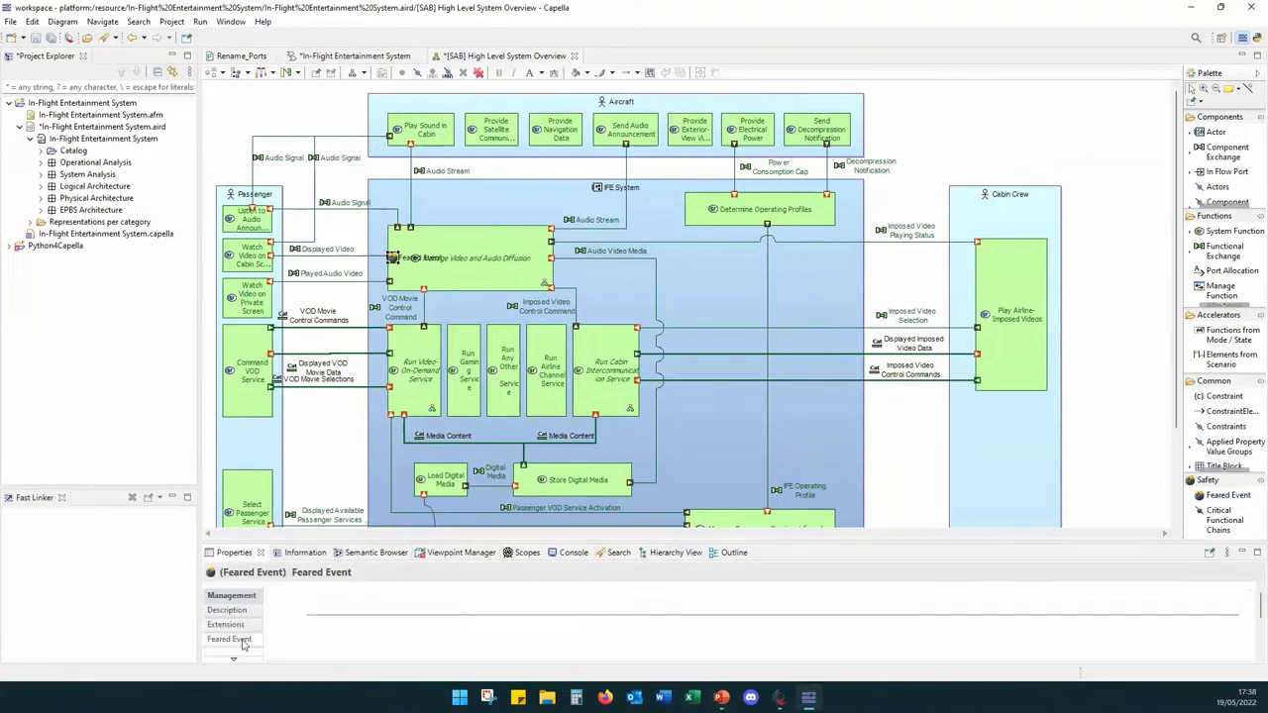
{"action": "left_click", "coordinate": [377, 608]}
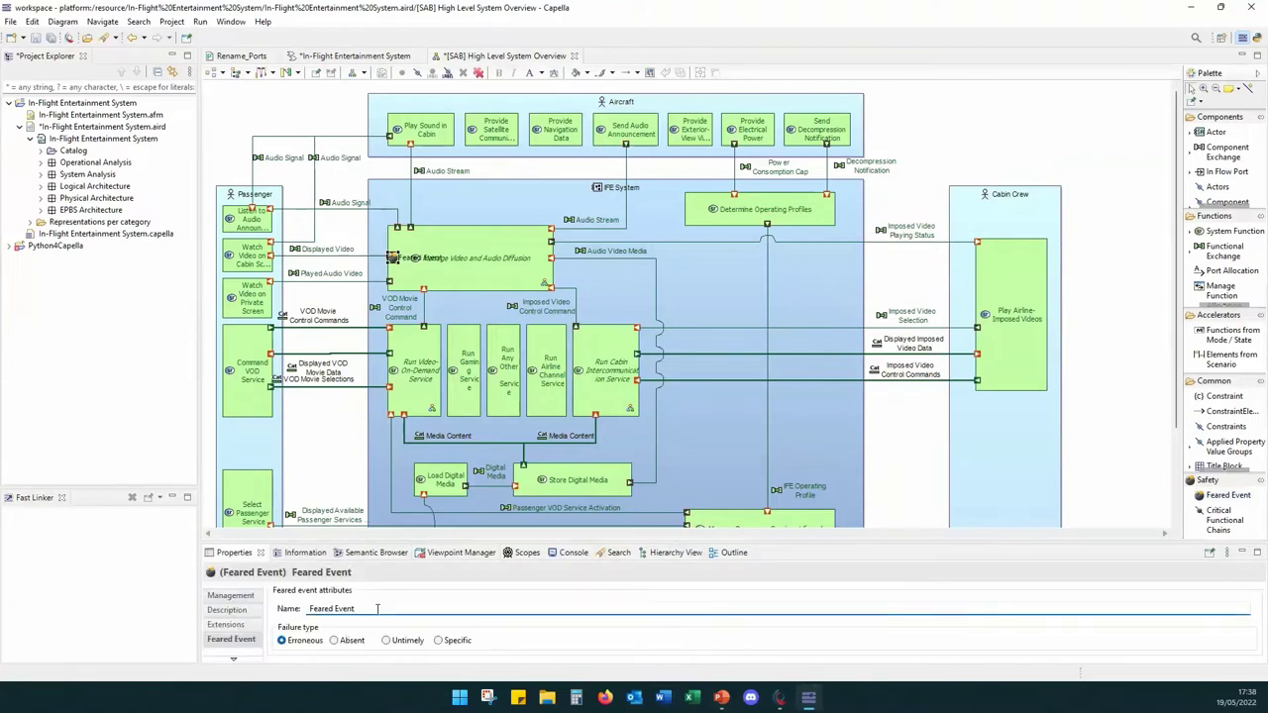
{"action": "type", "text": "Demo"}
{"action": "left_click", "coordinate": [335, 641]}
{"action": "left_click", "coordinate": [1038, 124]}
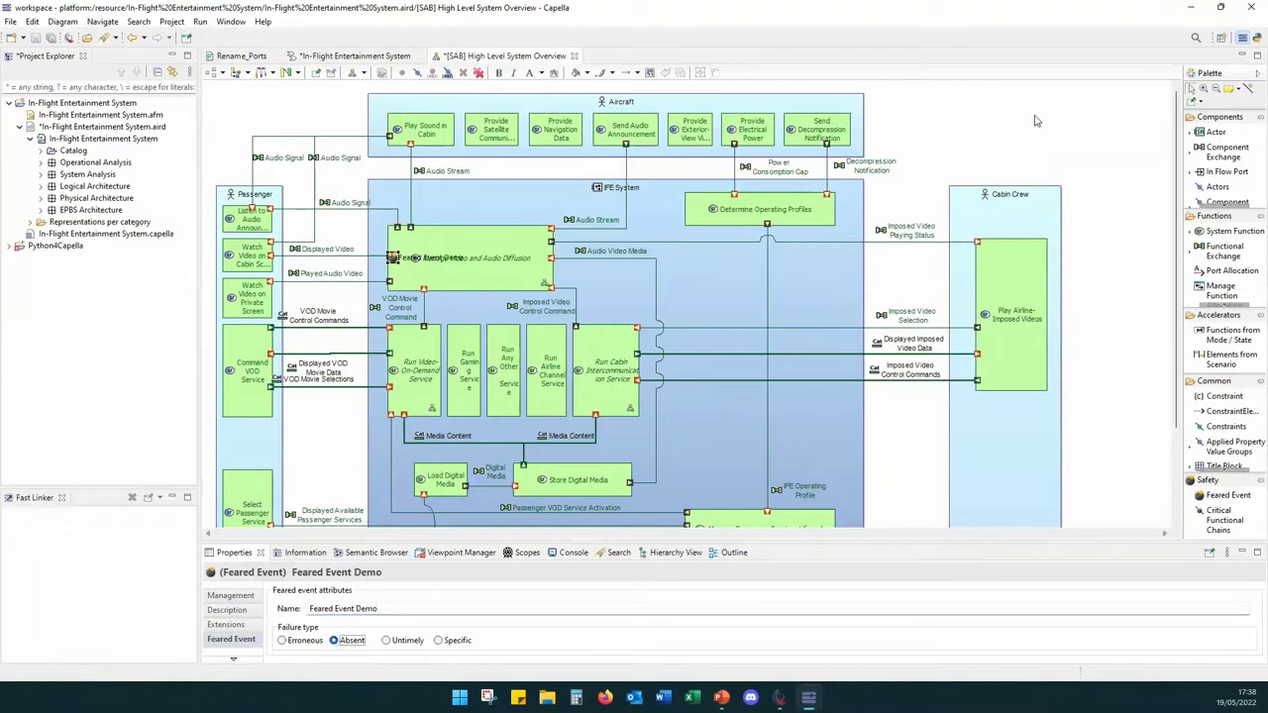
{"action": "key", "text": "ctrl+s"}
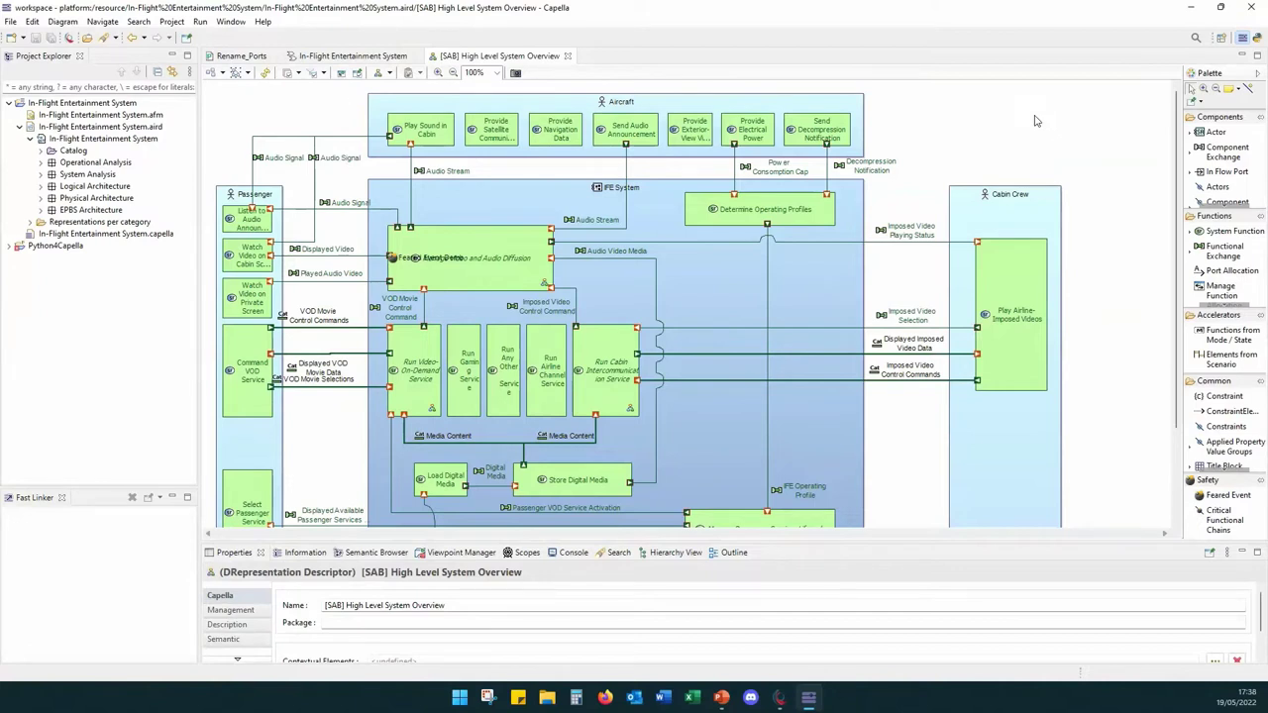
Step: Create Functions-nature scope Scope_2022-05-19_17-39-04 from all 90 selected diagram elements
{"action": "left_click", "coordinate": [271, 99]}
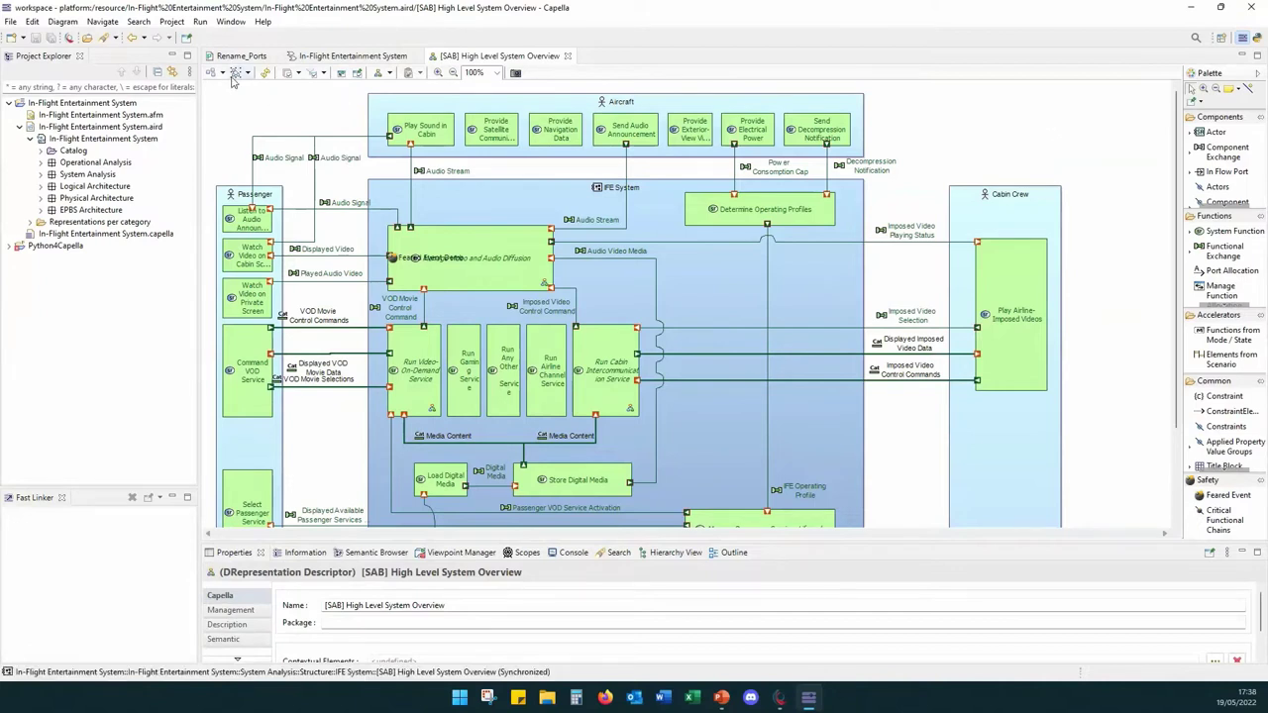
{"action": "left_click", "coordinate": [235, 73]}
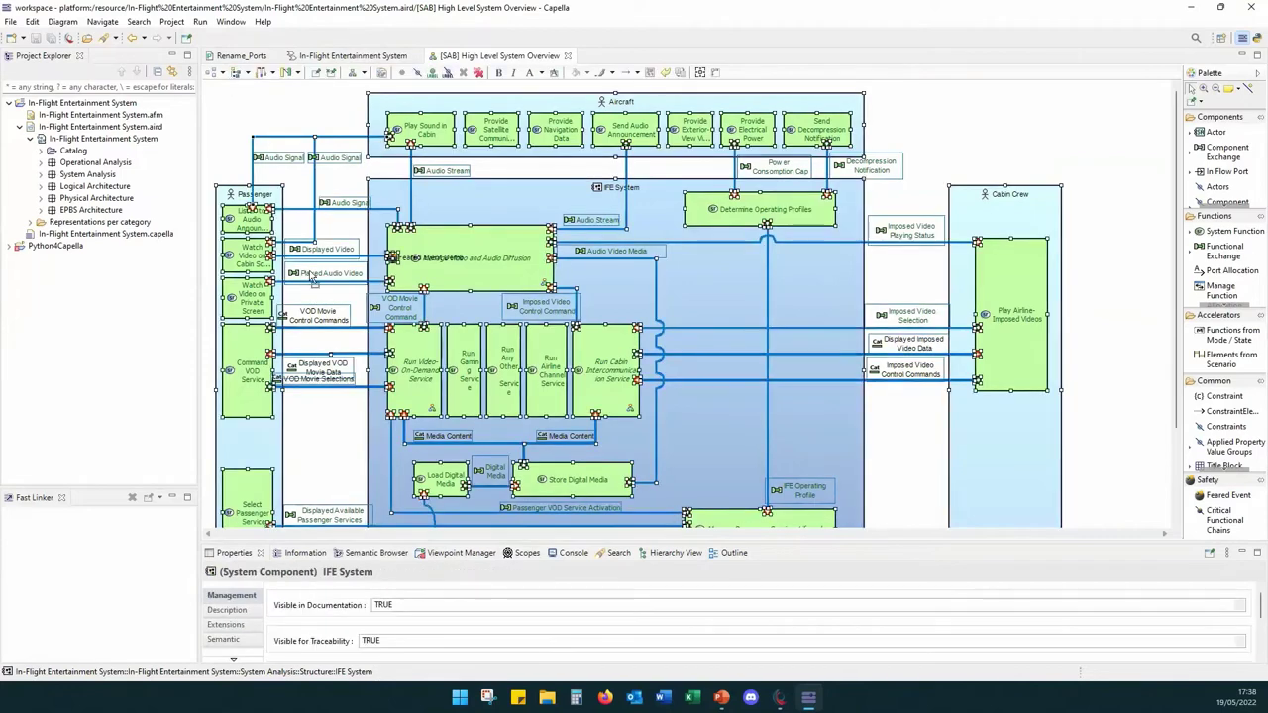
{"action": "left_click", "coordinate": [522, 553]}
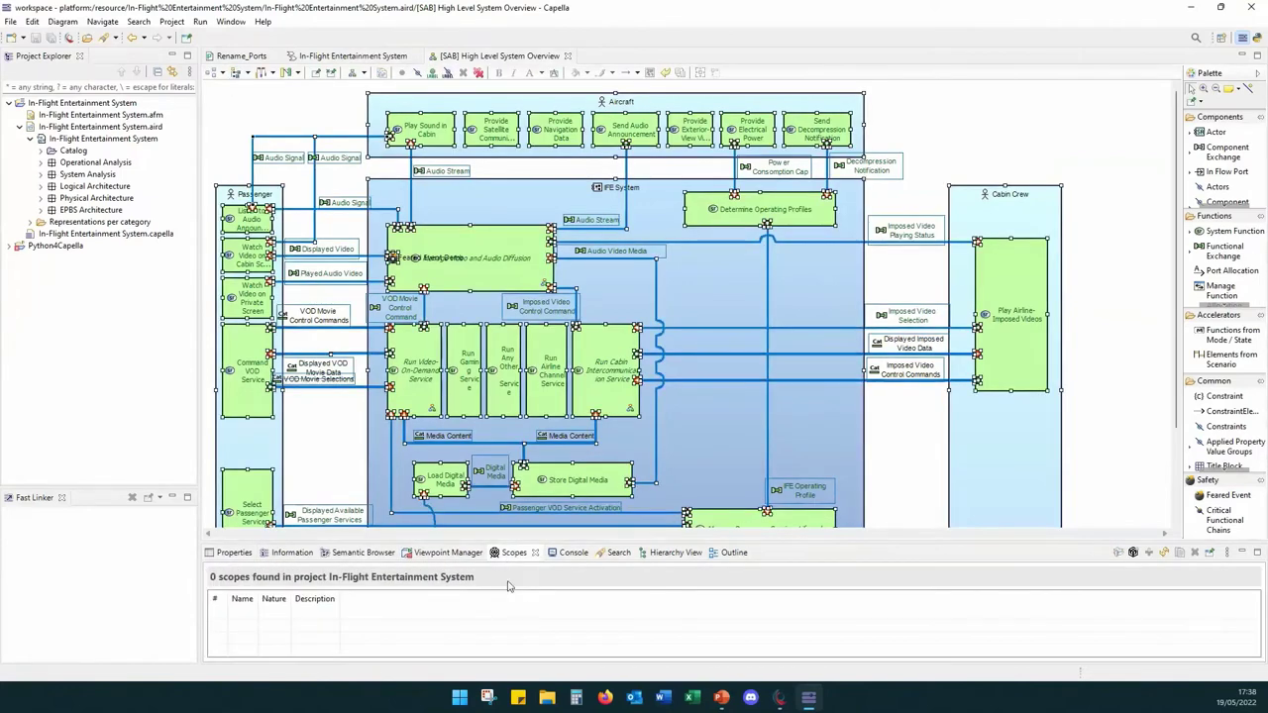
{"action": "left_click", "coordinate": [1133, 552]}
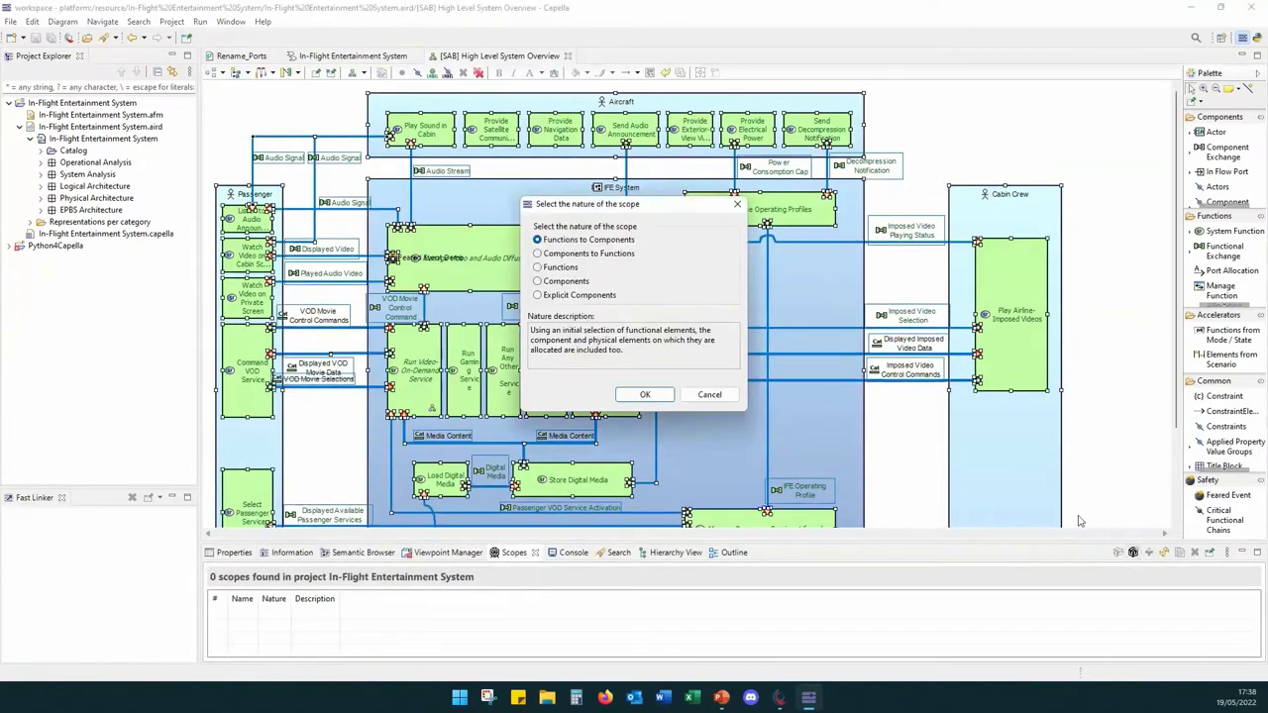
{"action": "left_click", "coordinate": [548, 268]}
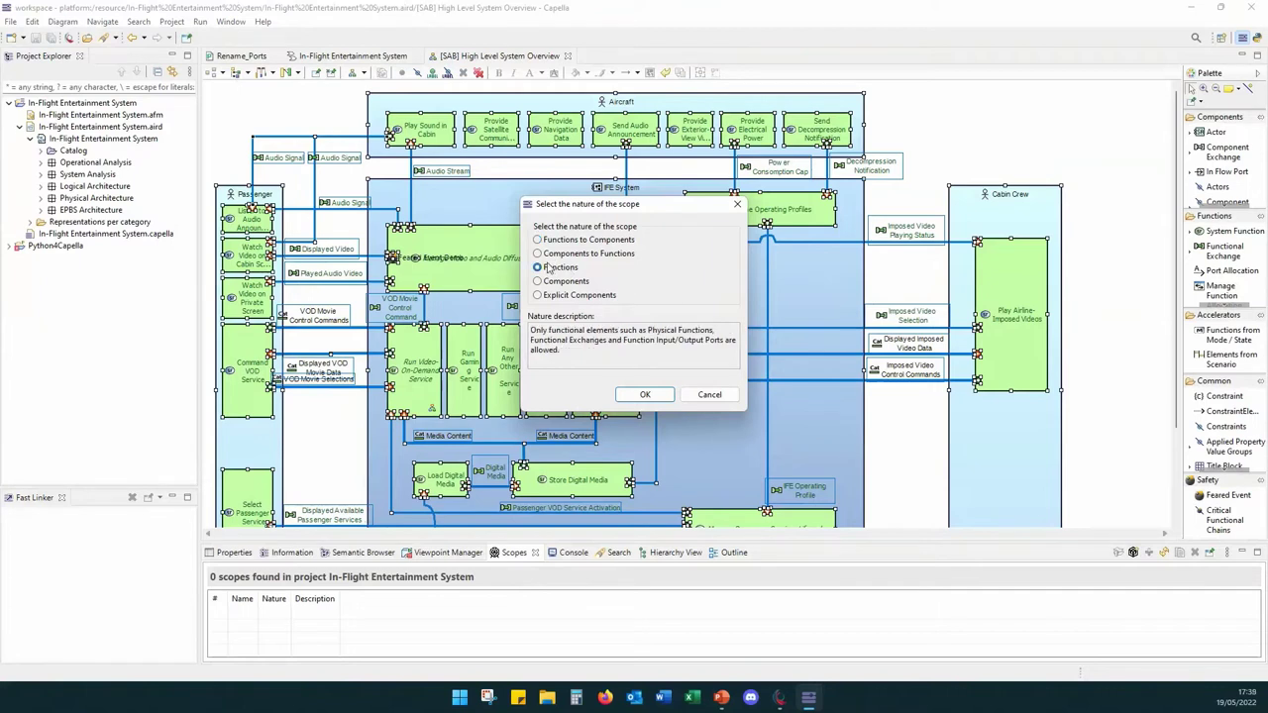
{"action": "left_click", "coordinate": [648, 394]}
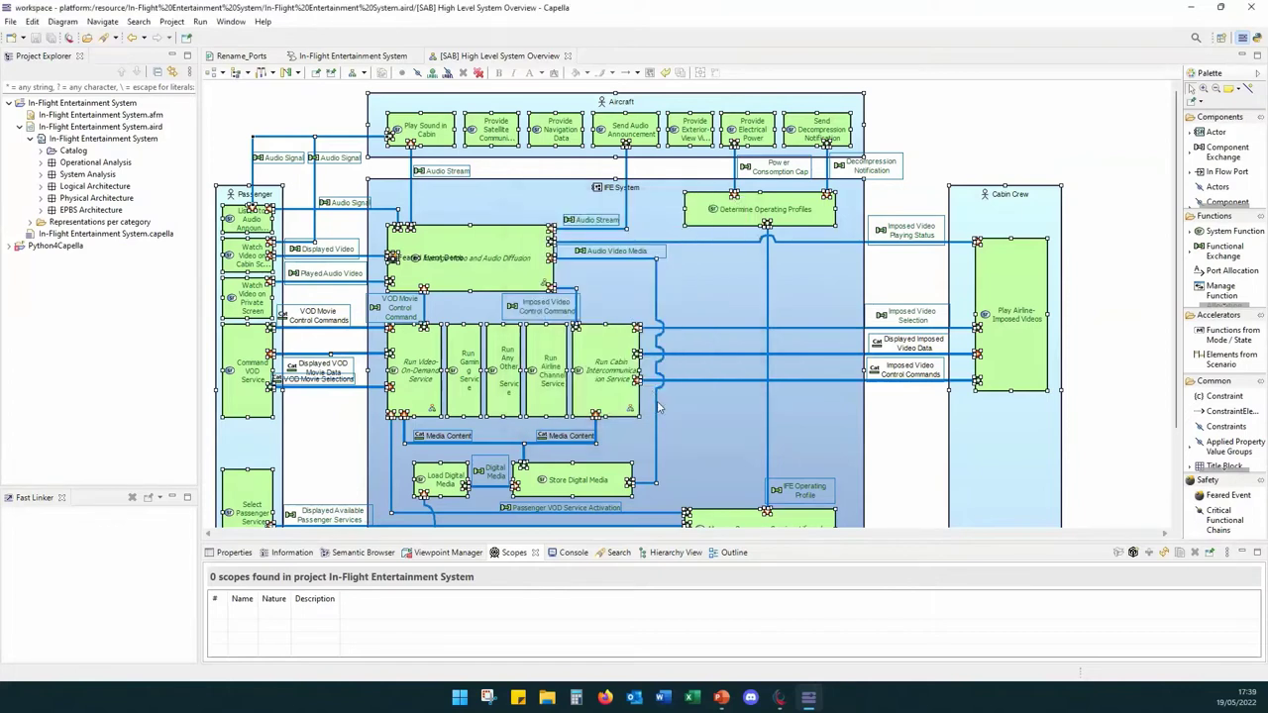
{"action": "left_click_drag", "start_coordinate": [571, 539], "coordinate": [557, 476]}
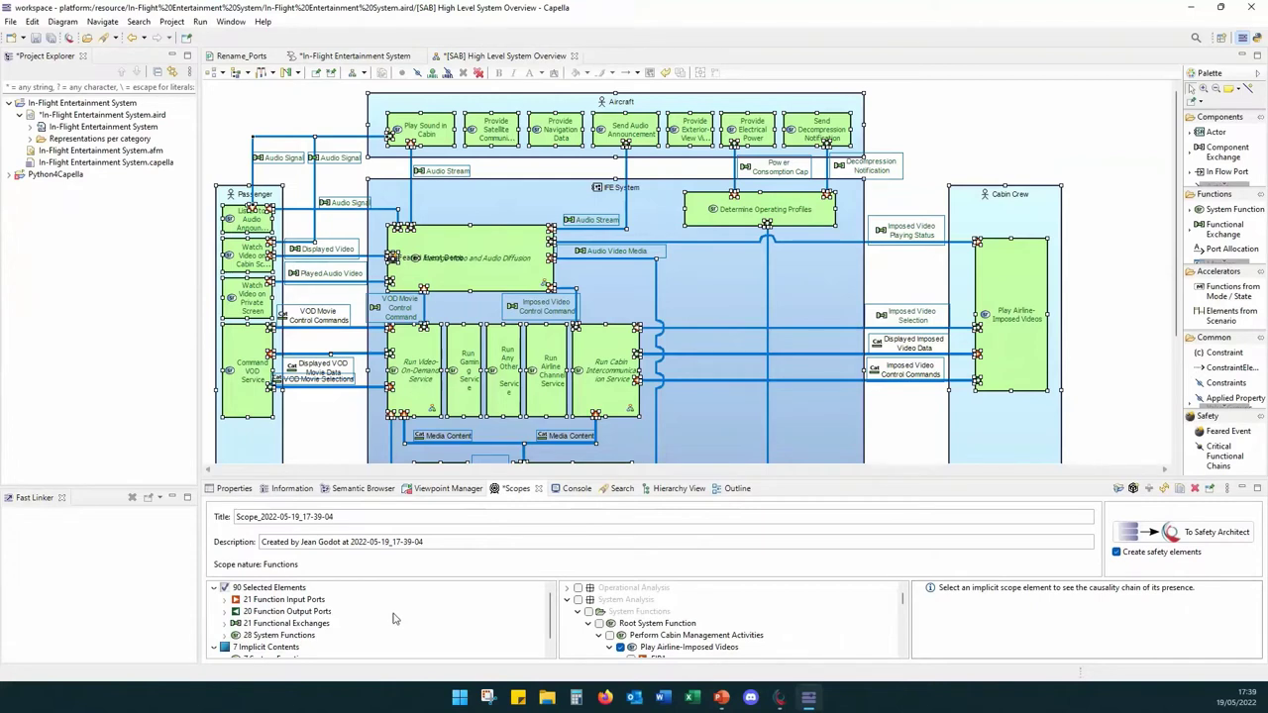
Step: Review the scope's elements, then snap Capella left and Safety Architect right
{"action": "scroll", "coordinate": [750, 642], "scroll_direction": "down", "scroll_amount": 5}
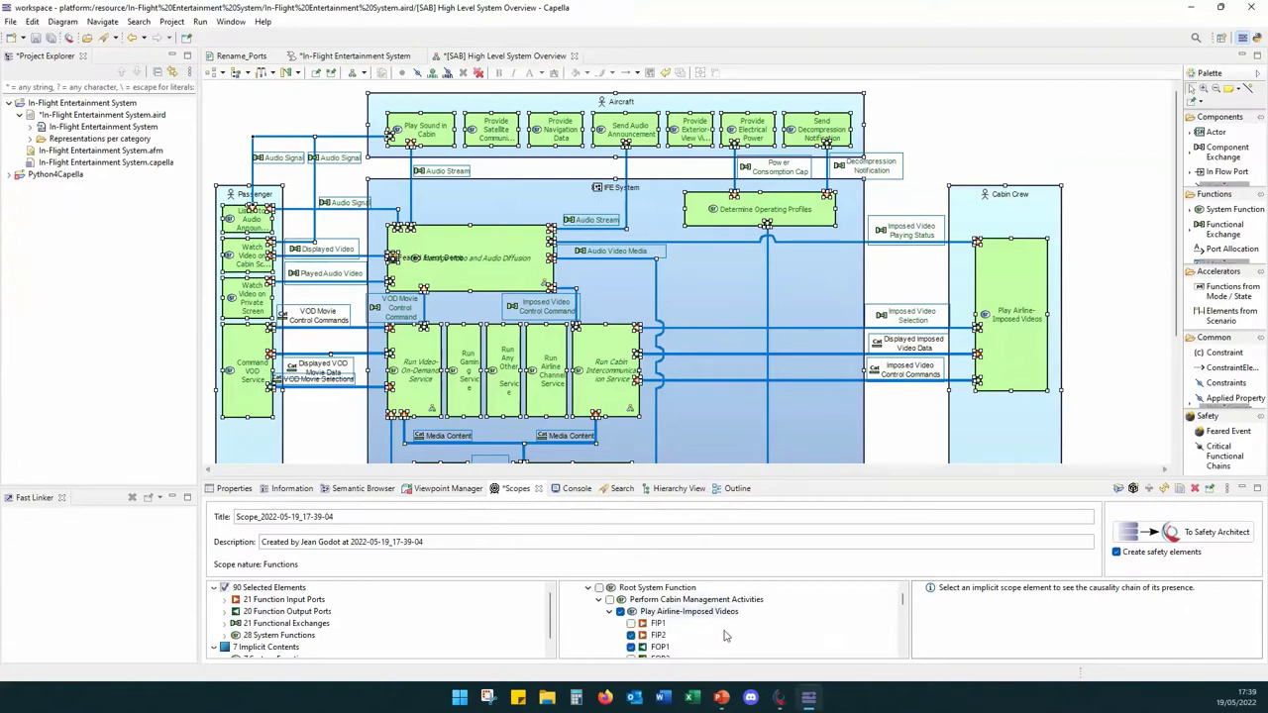
{"action": "scroll", "coordinate": [713, 624], "scroll_direction": "down", "scroll_amount": 1}
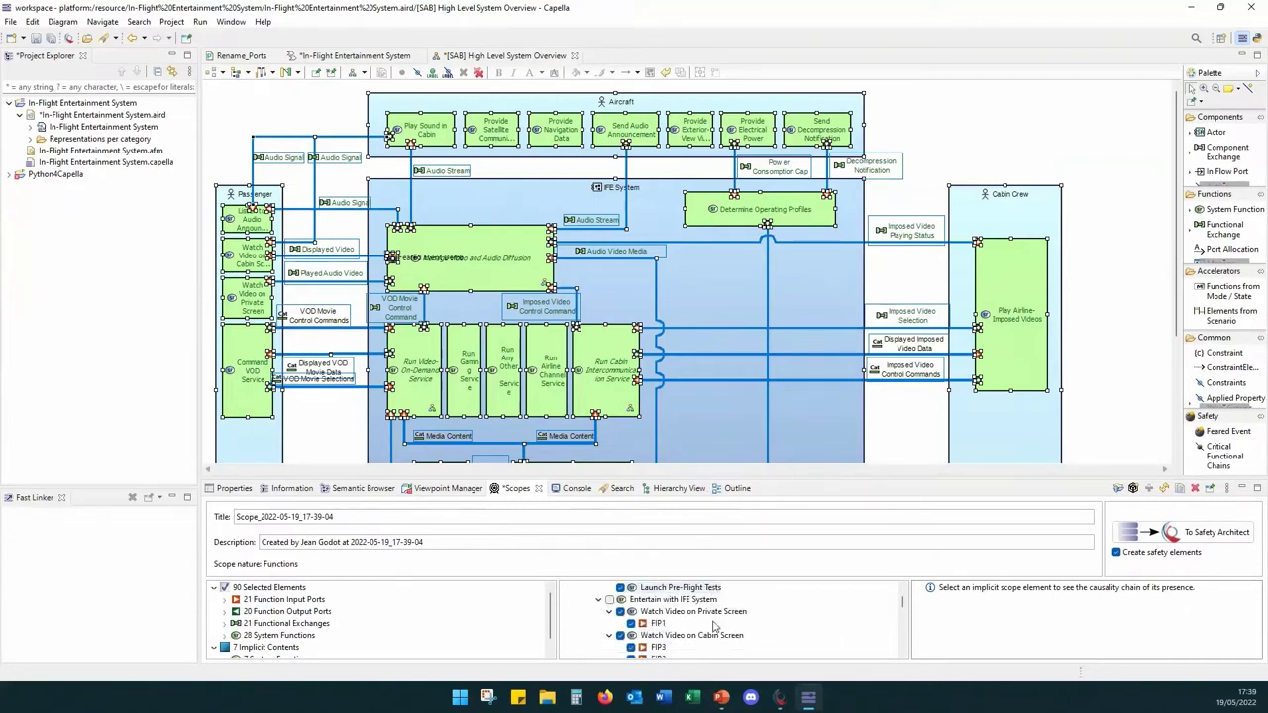
{"action": "scroll", "coordinate": [714, 626], "scroll_direction": "up", "scroll_amount": 5}
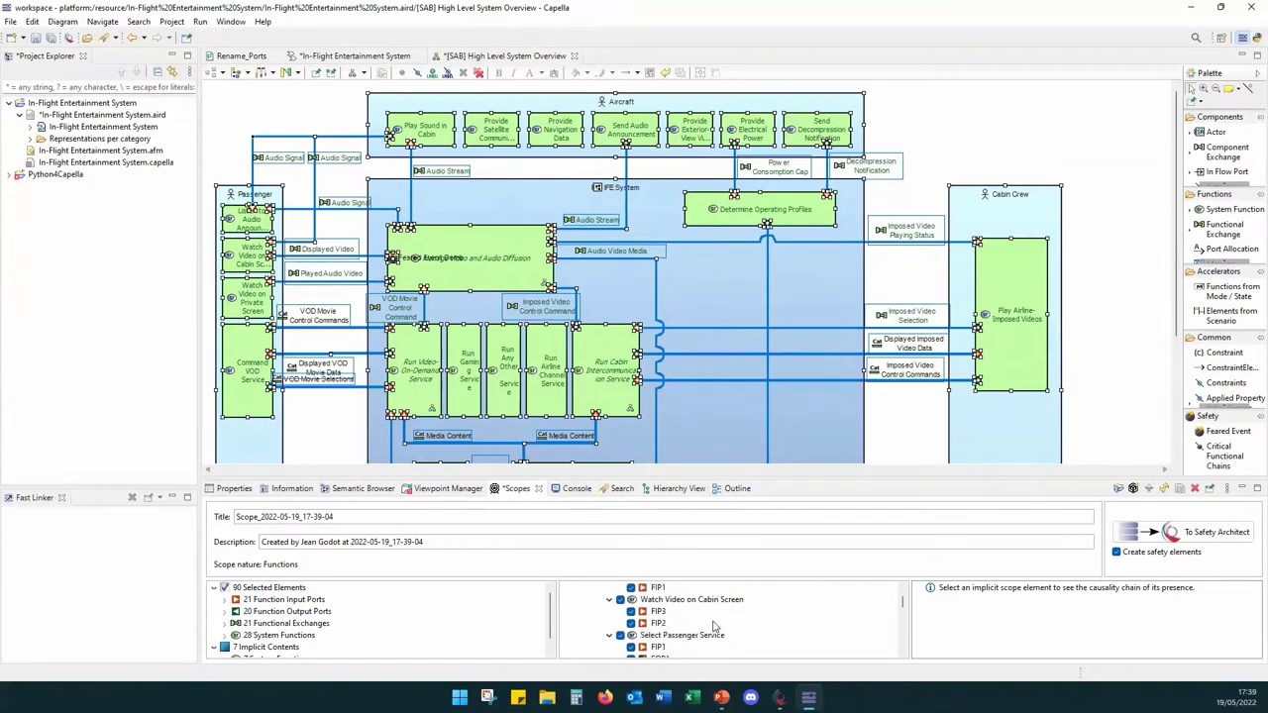
{"action": "scroll", "coordinate": [680, 619], "scroll_direction": "down", "scroll_amount": 8}
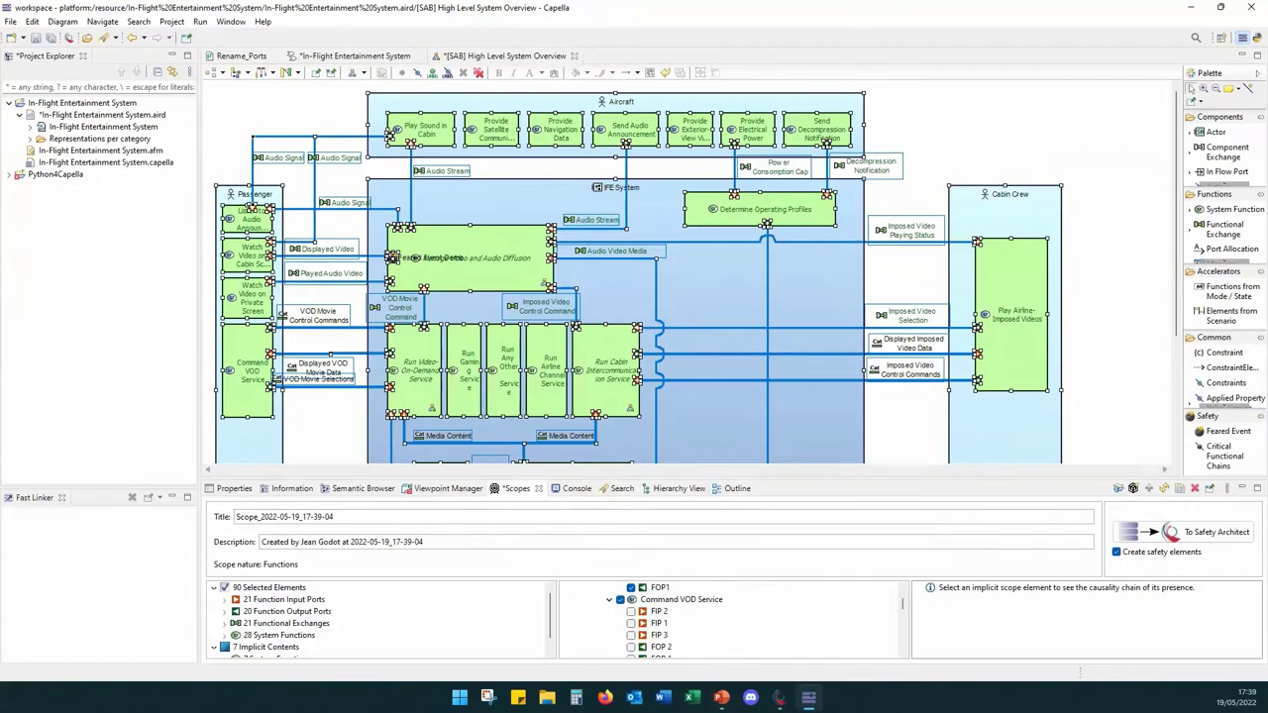
{"action": "key", "text": "super+Left"}
{"action": "key", "text": "Return"}
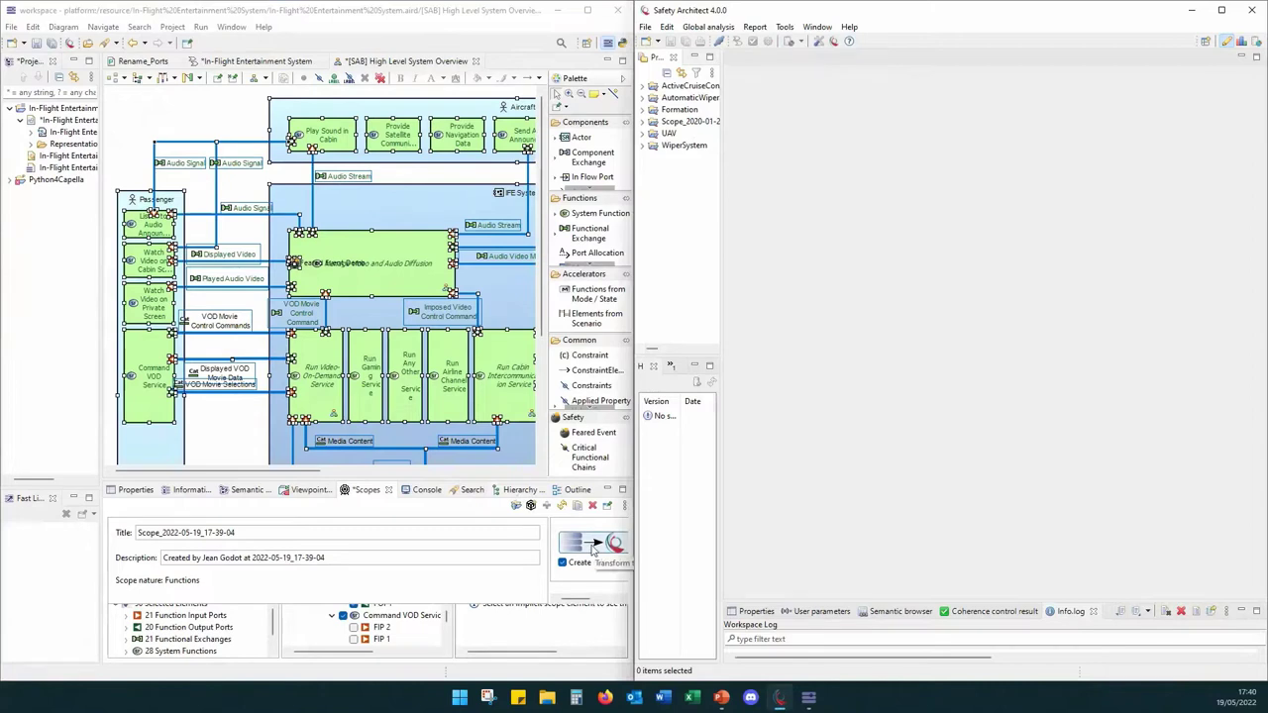
Step: Transform the scope into Safety Architect, hide its palette, and select Manage Video and Audio Diffusion
{"action": "left_click", "coordinate": [594, 548]}
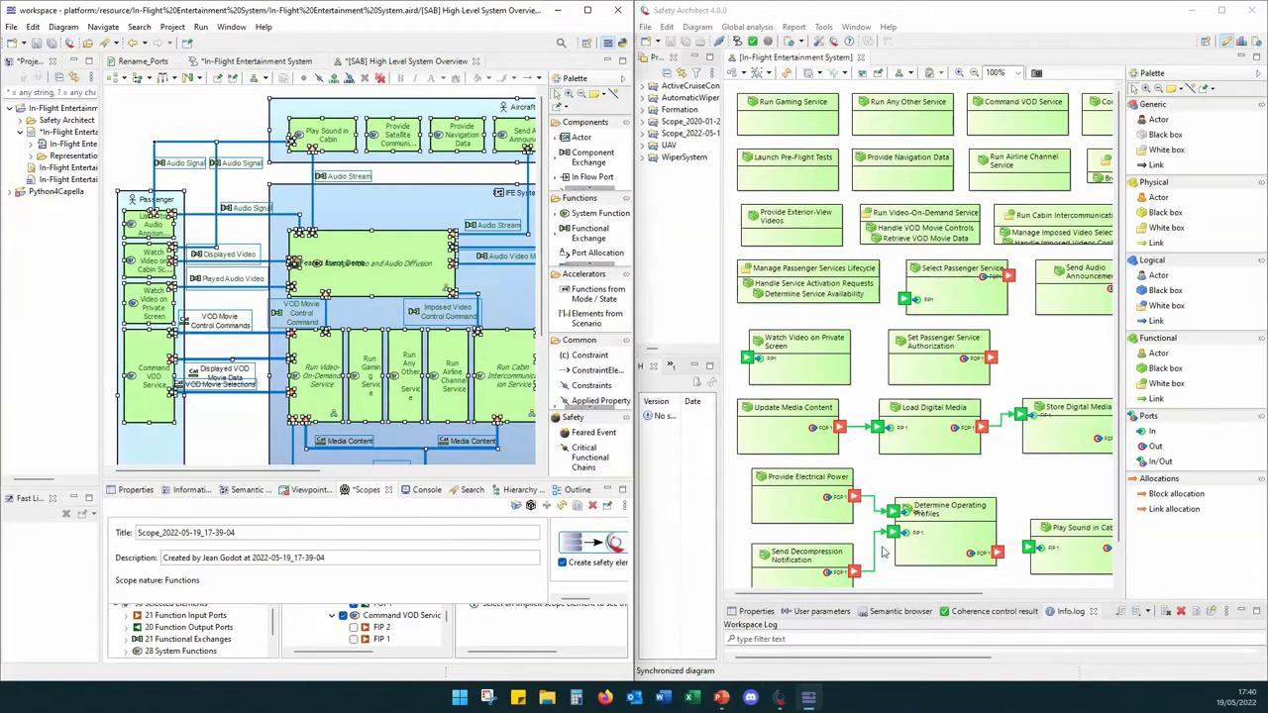
{"action": "left_click", "coordinate": [1256, 75]}
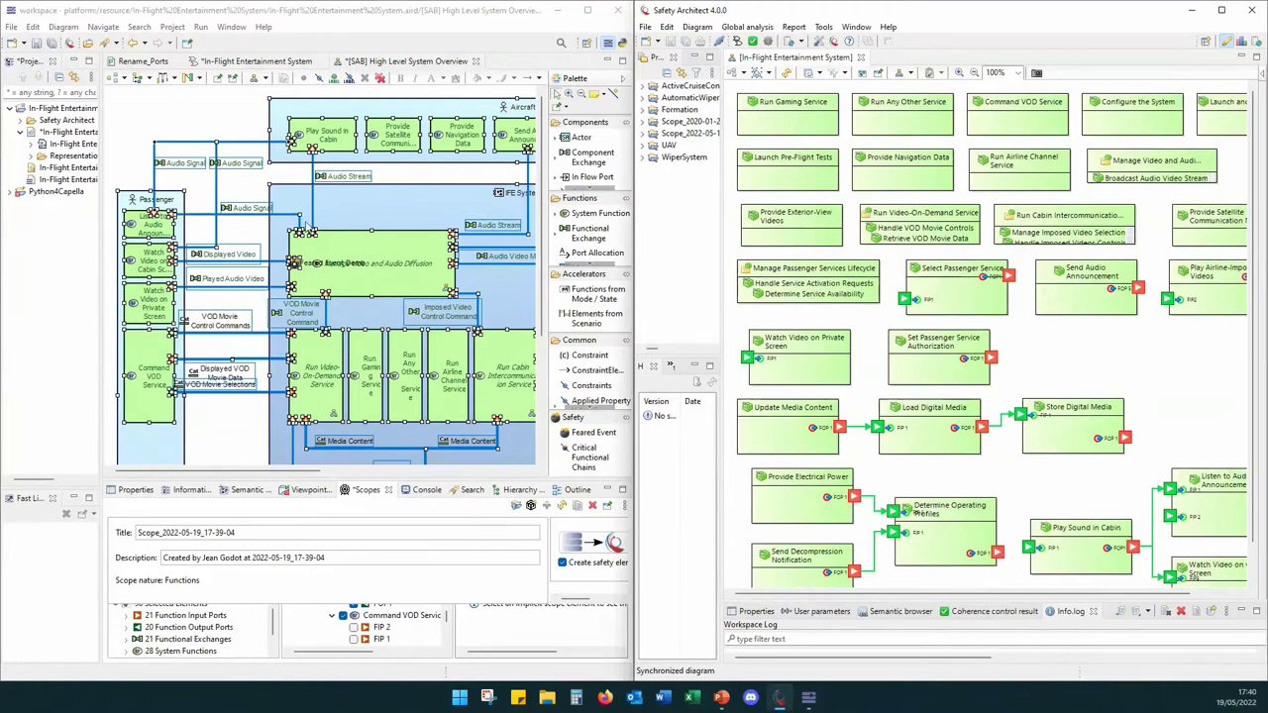
{"action": "left_click", "coordinate": [196, 112]}
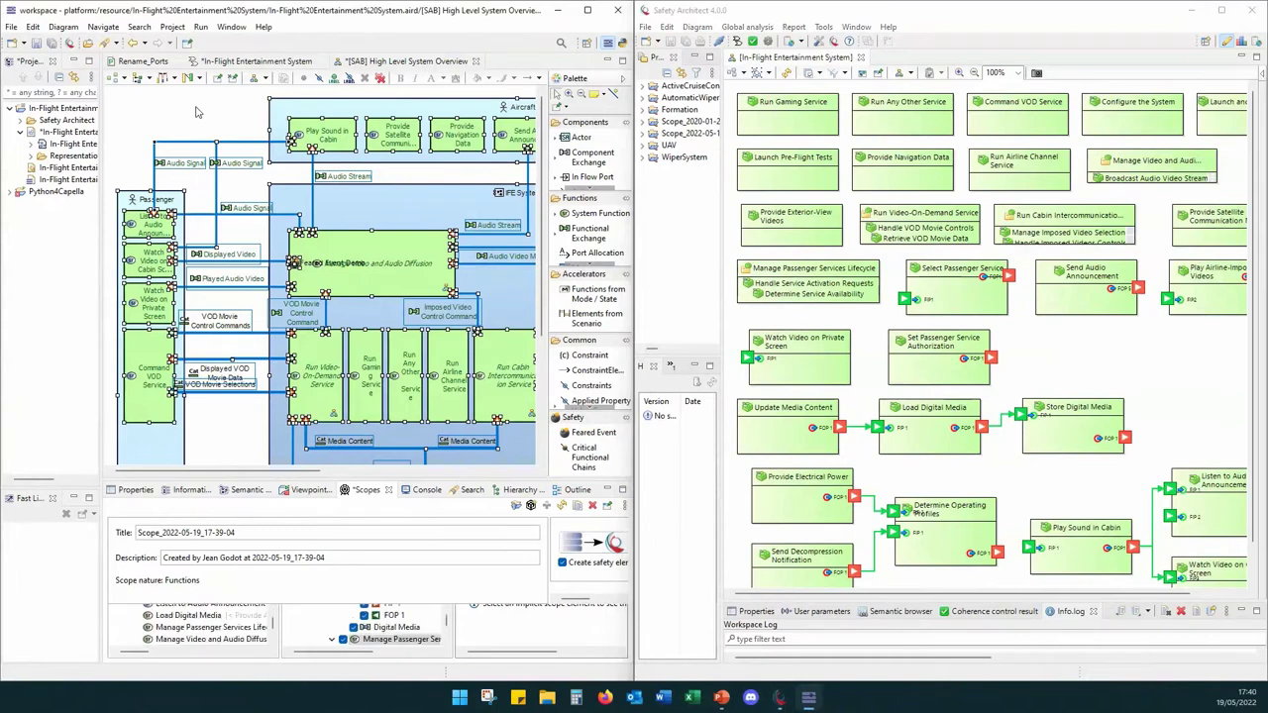
{"action": "key", "text": "Escape"}
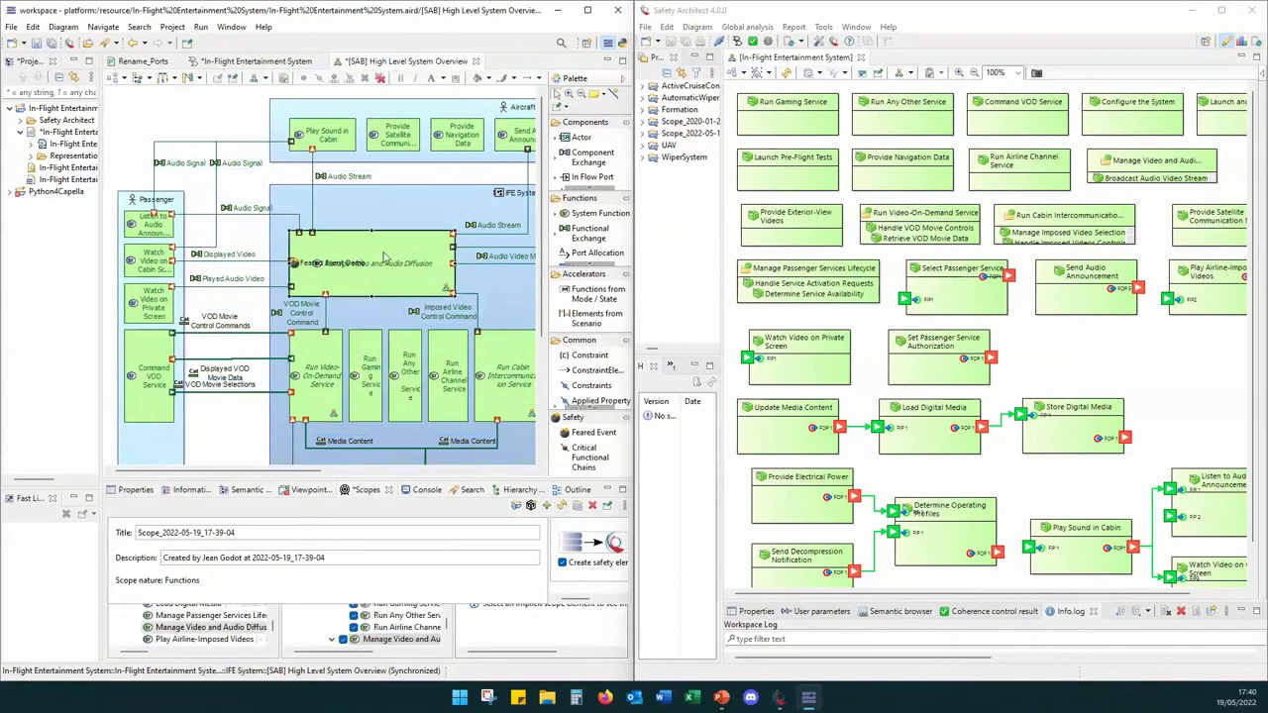
{"action": "left_click", "coordinate": [384, 258]}
Step: Open Manage Video and Audio Diffusion's relevant Safety Architect diagram and select the Feared Event Demo label
{"action": "right_click", "coordinate": [384, 257]}
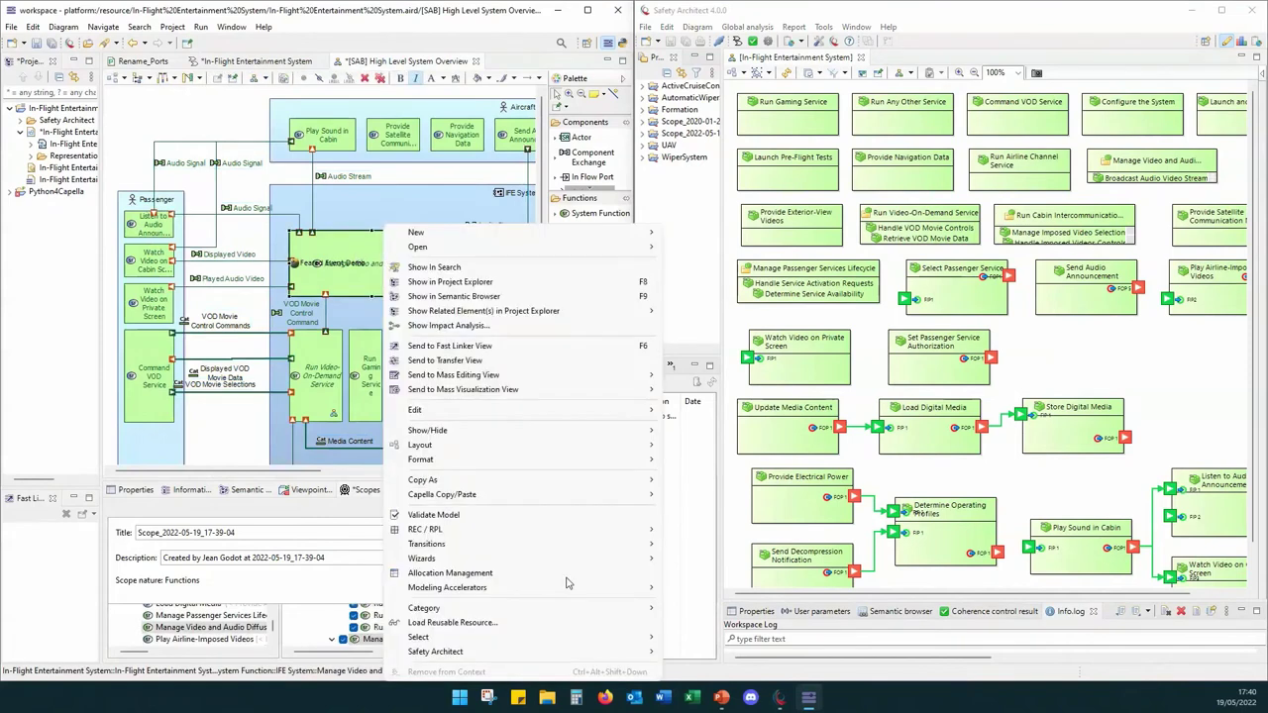
{"action": "mouse_move", "coordinate": [589, 655]}
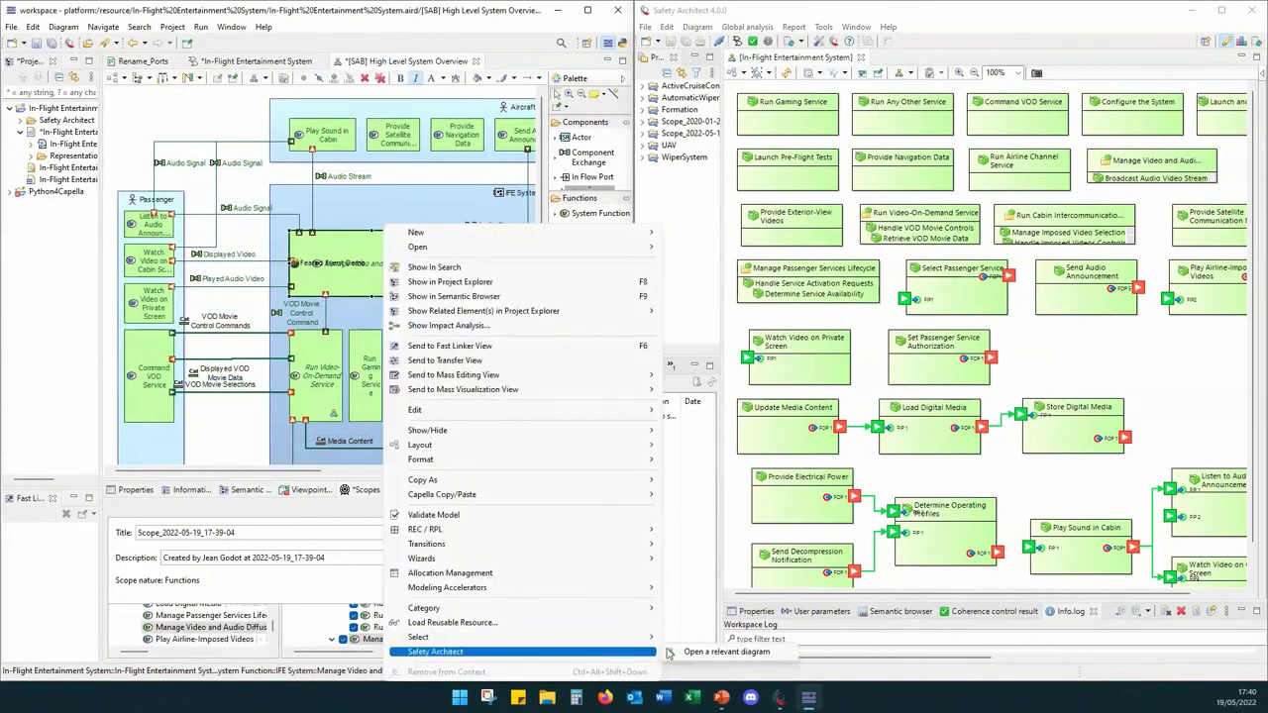
{"action": "left_click", "coordinate": [707, 652]}
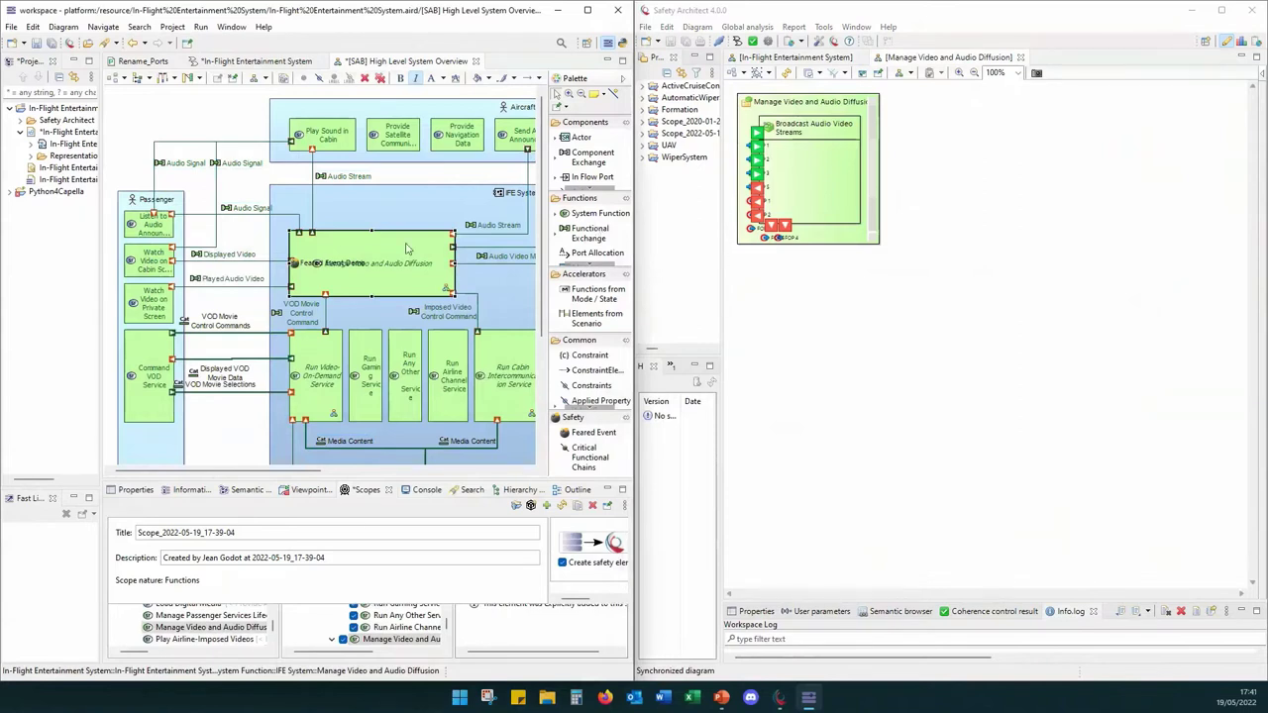
{"action": "left_click", "coordinate": [317, 266]}
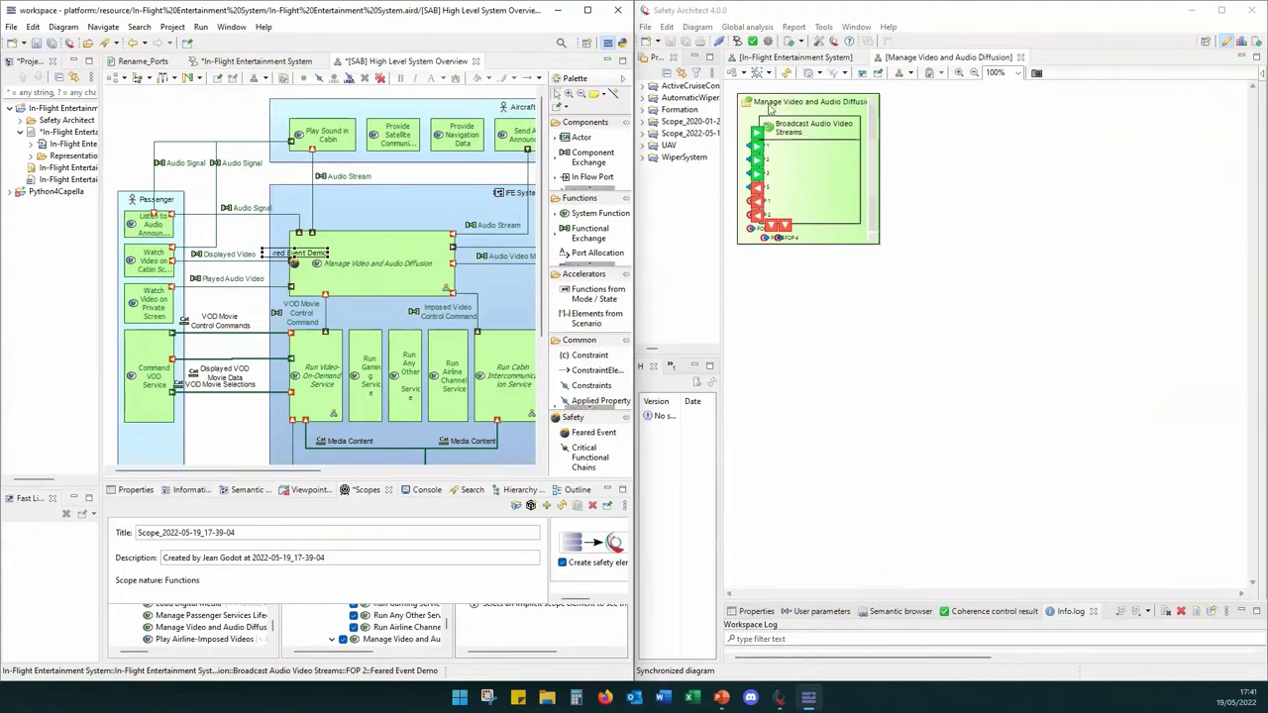
Step: Create the default-named Broadcast Audio Video Streams safety diagram and inspect FOP 2's absent-failure propagation
{"action": "double_click", "coordinate": [819, 176]}
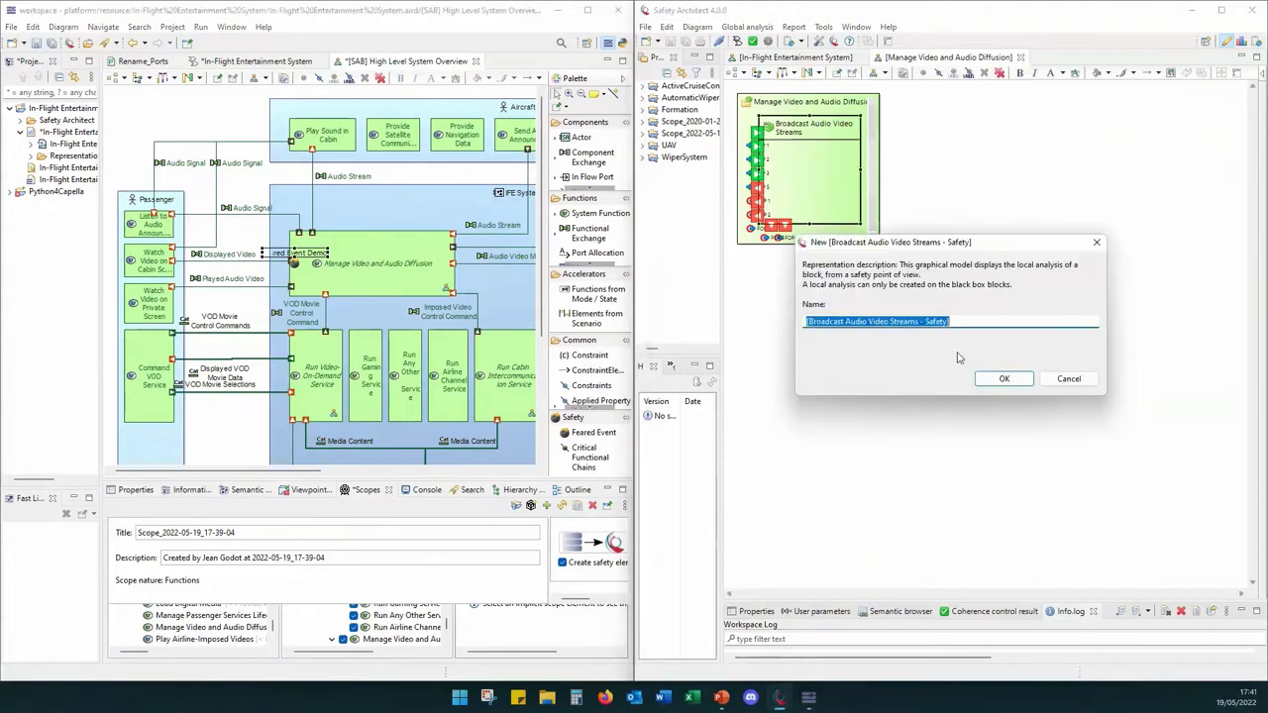
{"action": "left_click", "coordinate": [995, 383]}
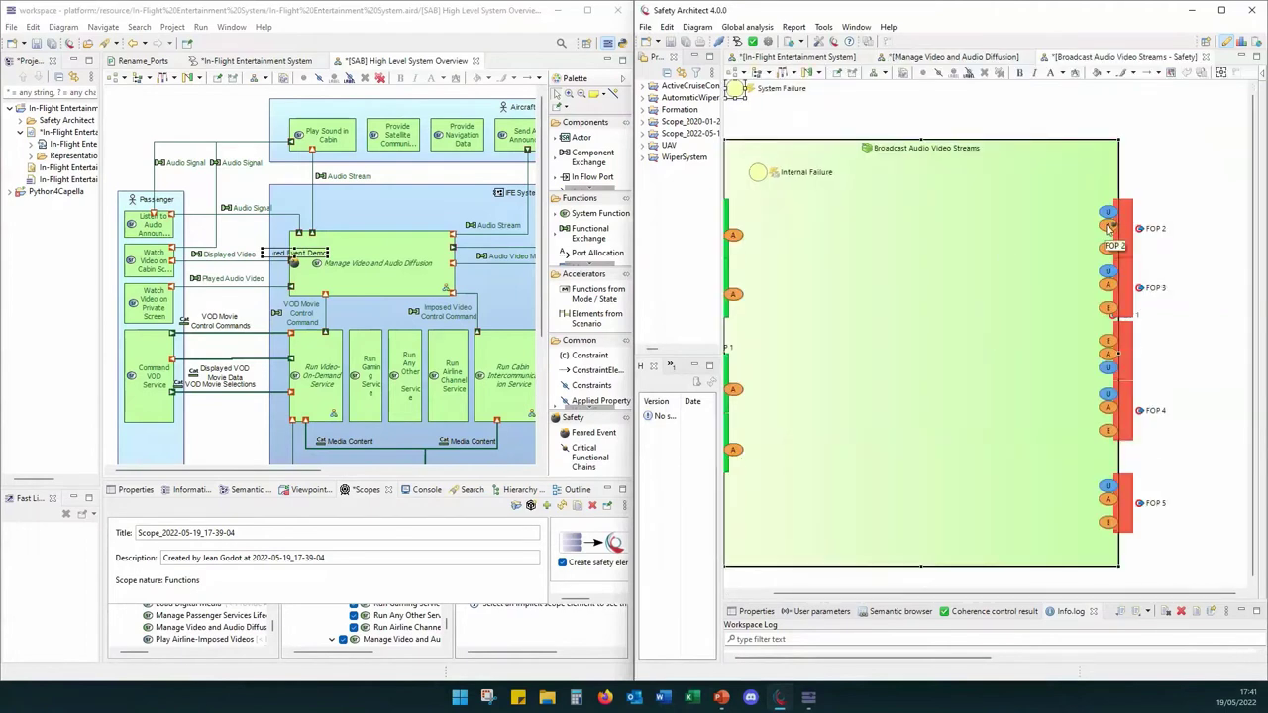
{"action": "double_click", "coordinate": [1108, 227]}
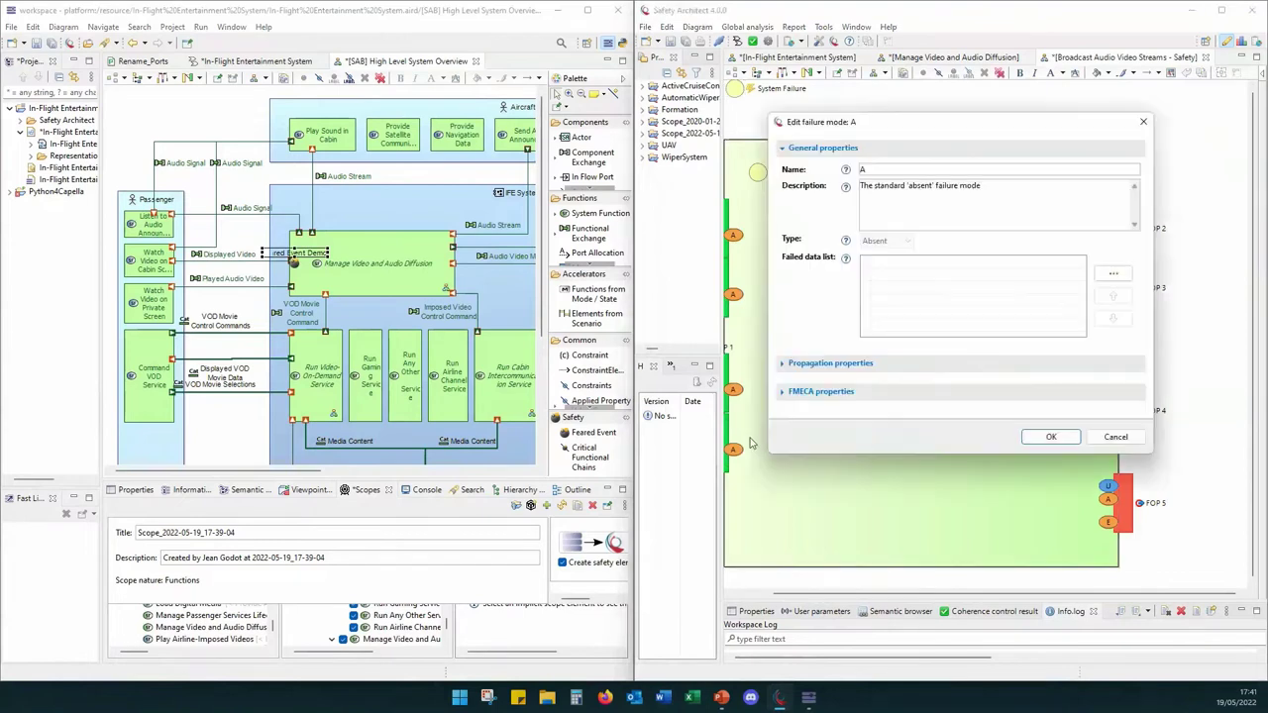
{"action": "left_click", "coordinate": [781, 364]}
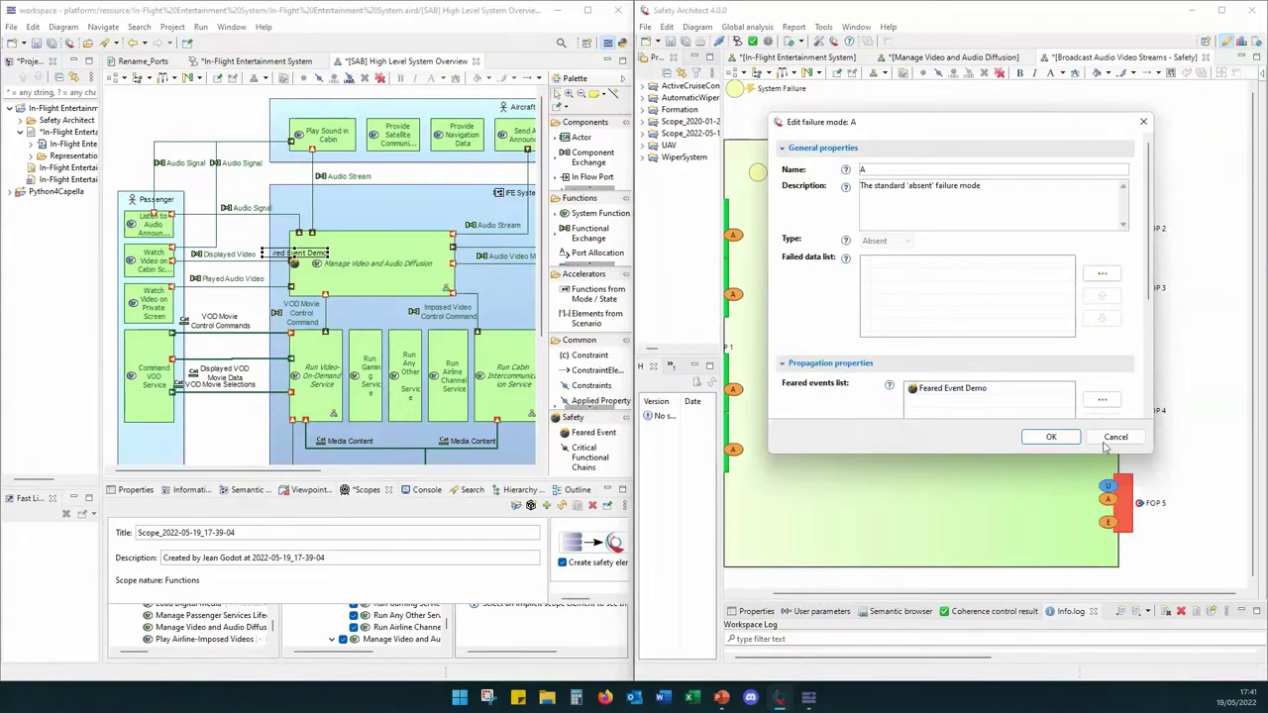
{"action": "left_click", "coordinate": [1124, 437]}
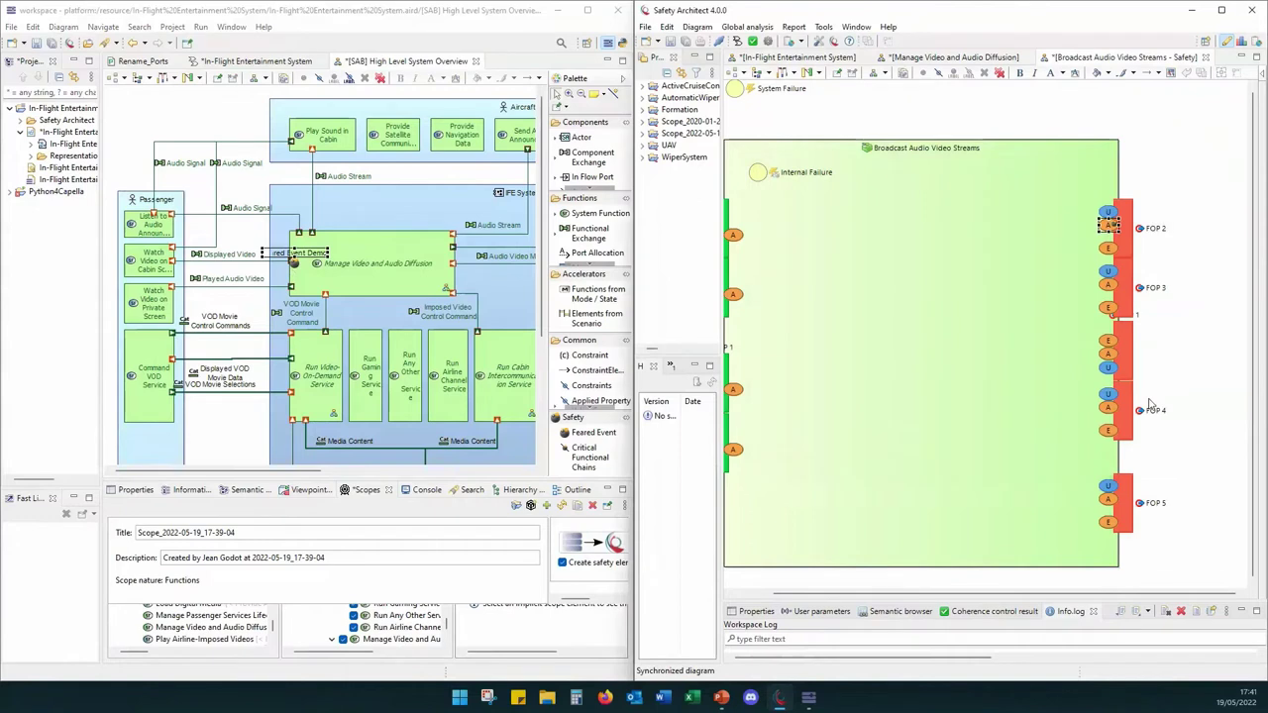
{"action": "left_click", "coordinate": [1050, 113]}
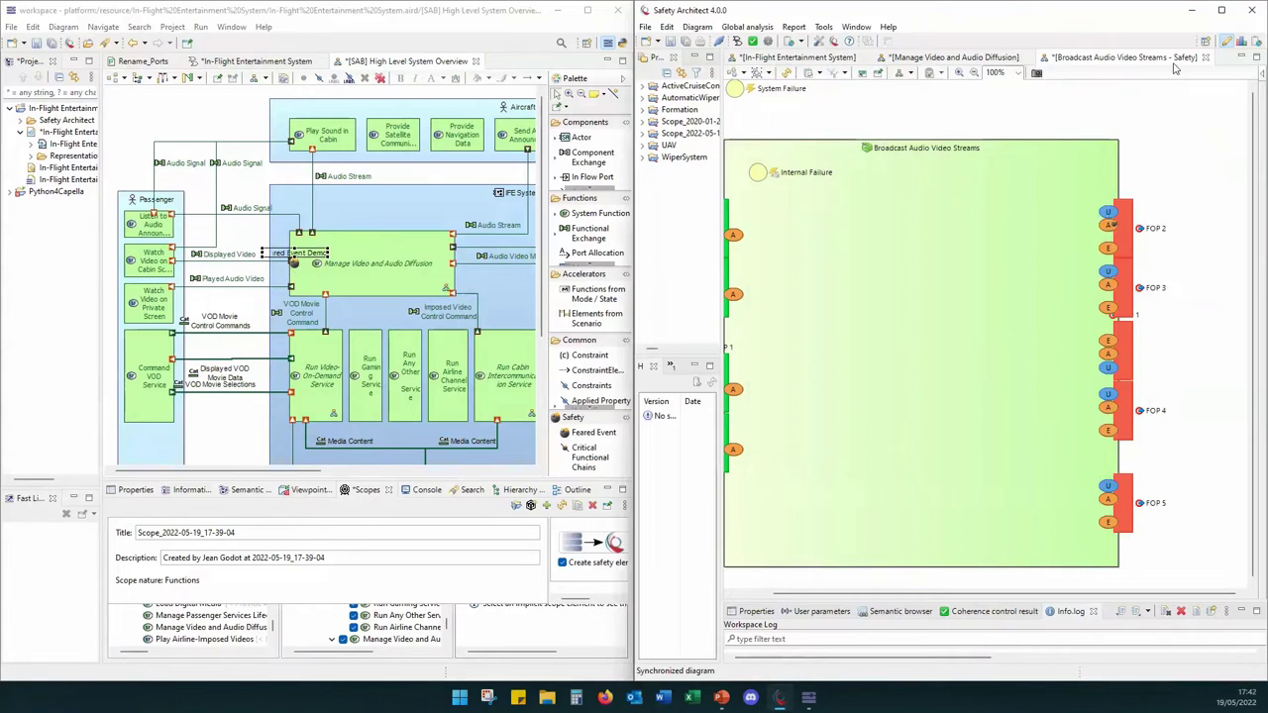
Step: Close both diagrams unsaved, close In-Flight Entertainment System saving representations, then maximise Capella
{"action": "left_click", "coordinate": [1209, 64]}
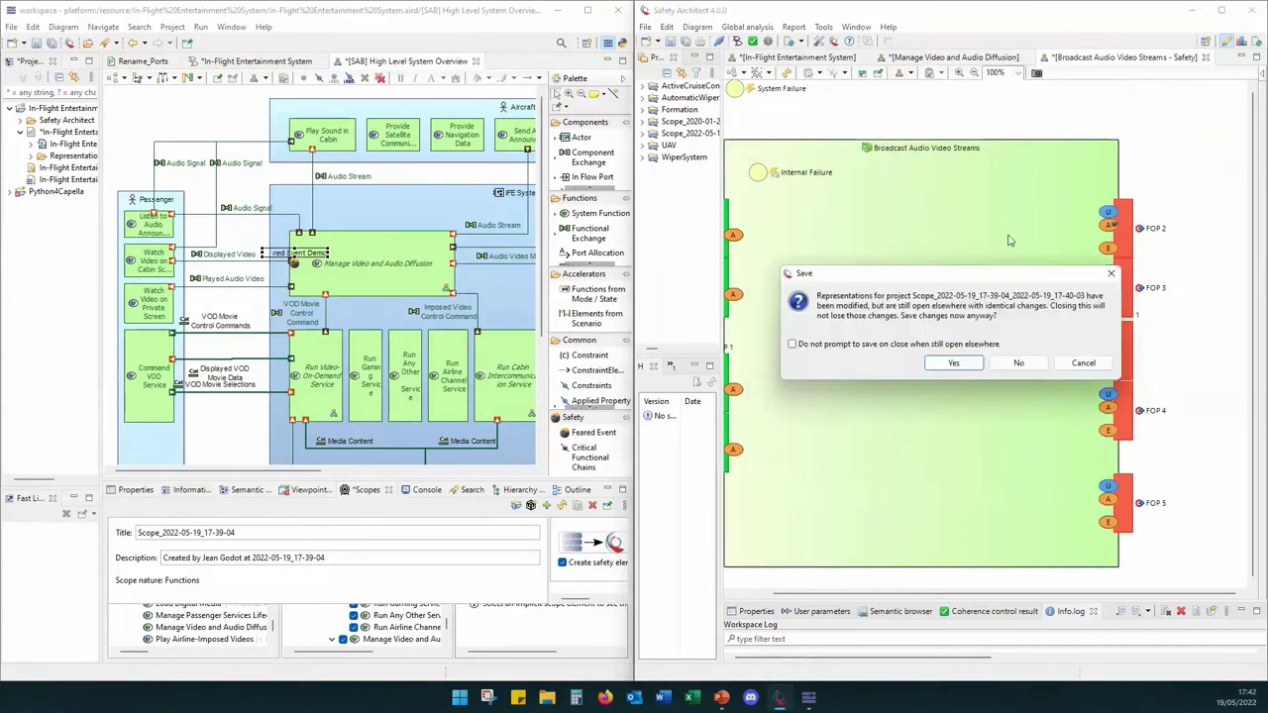
{"action": "left_click", "coordinate": [1035, 362]}
{"action": "left_click", "coordinate": [1027, 56]}
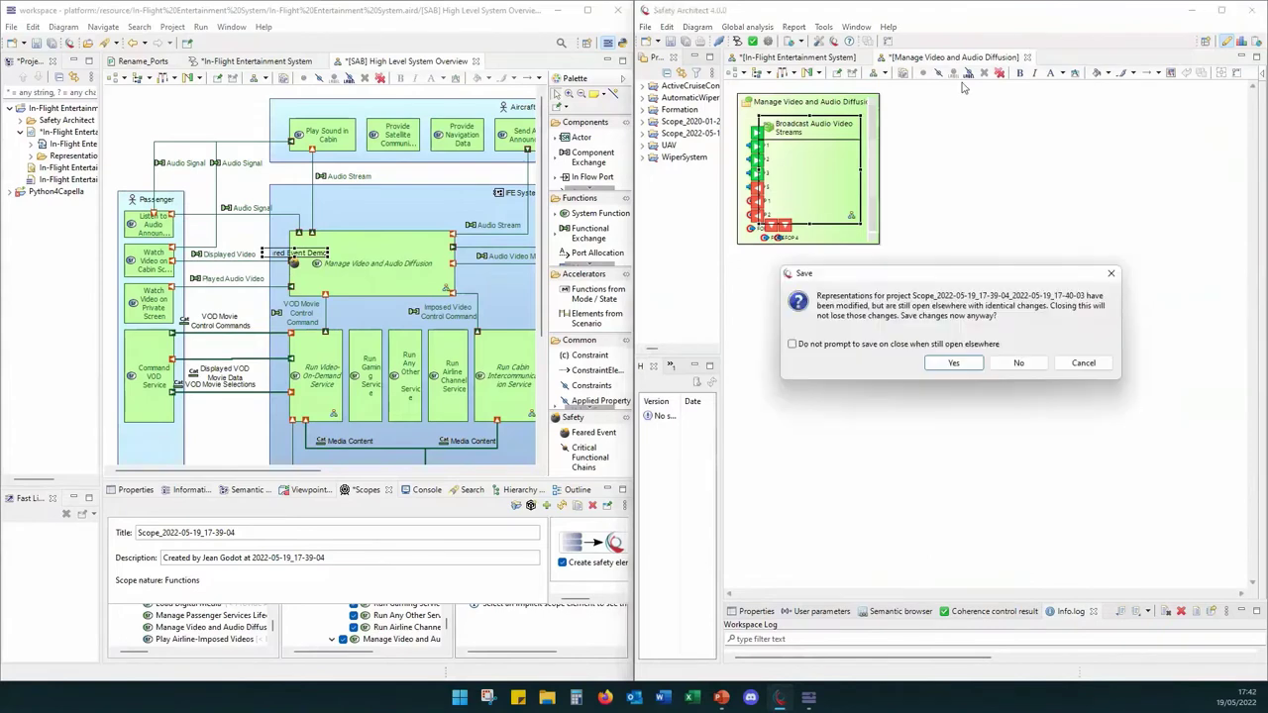
{"action": "left_click", "coordinate": [1019, 362]}
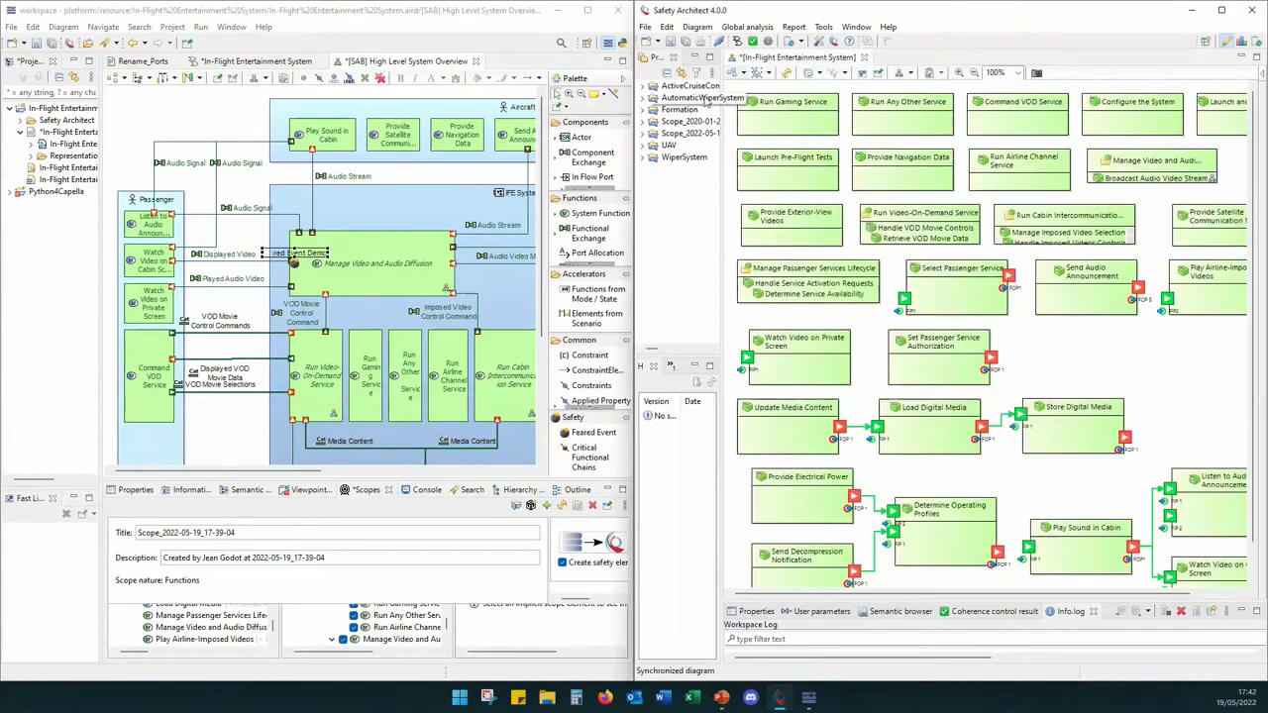
{"action": "double_click", "coordinate": [694, 146]}
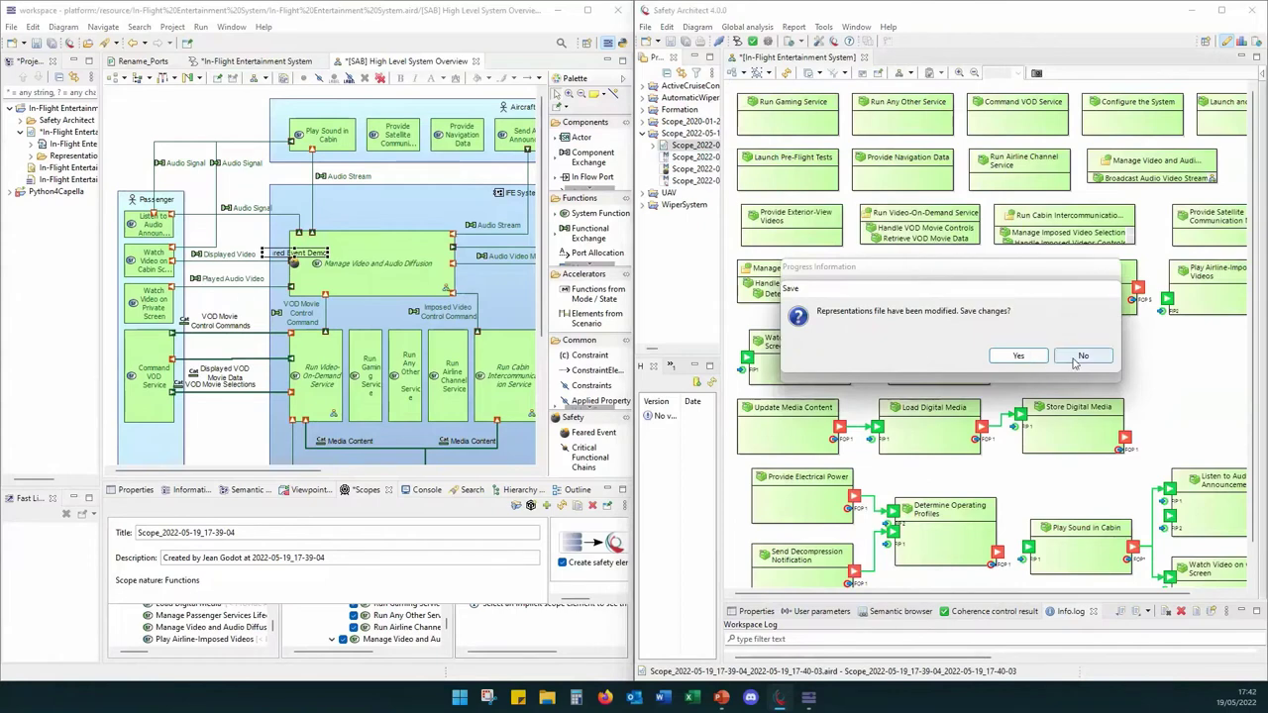
{"action": "left_click", "coordinate": [1032, 358]}
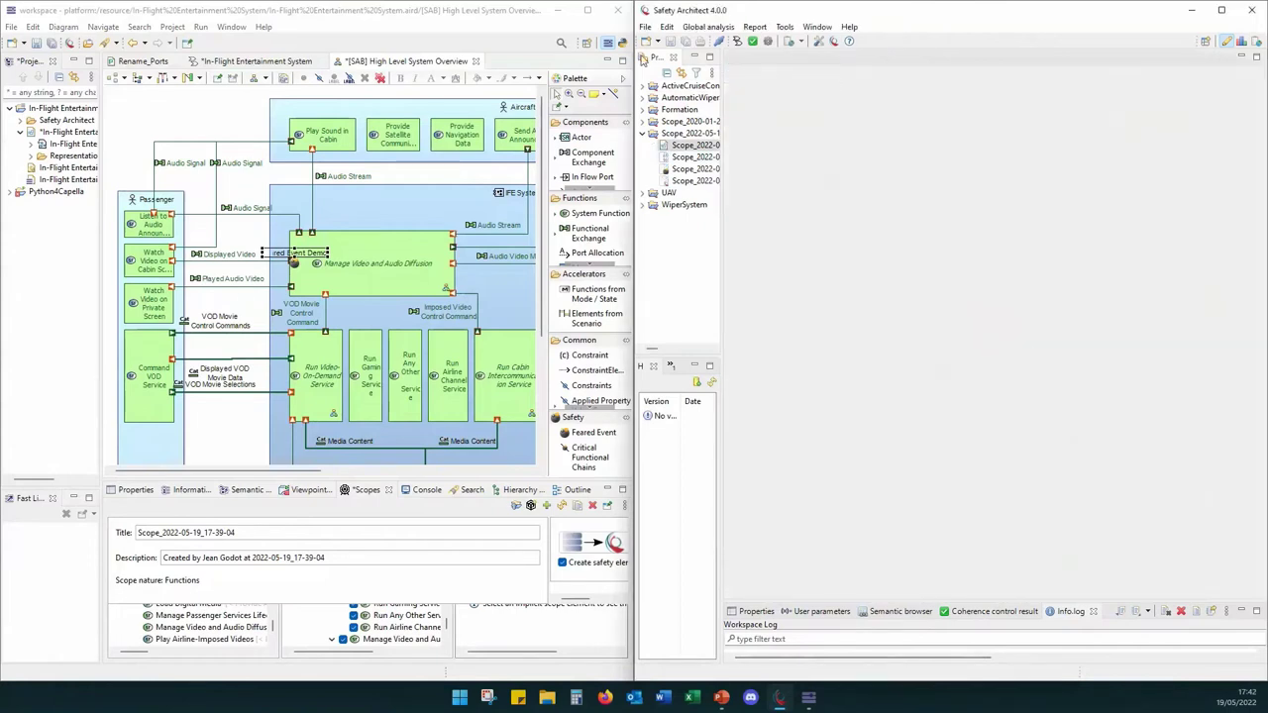
{"action": "left_click", "coordinate": [641, 133]}
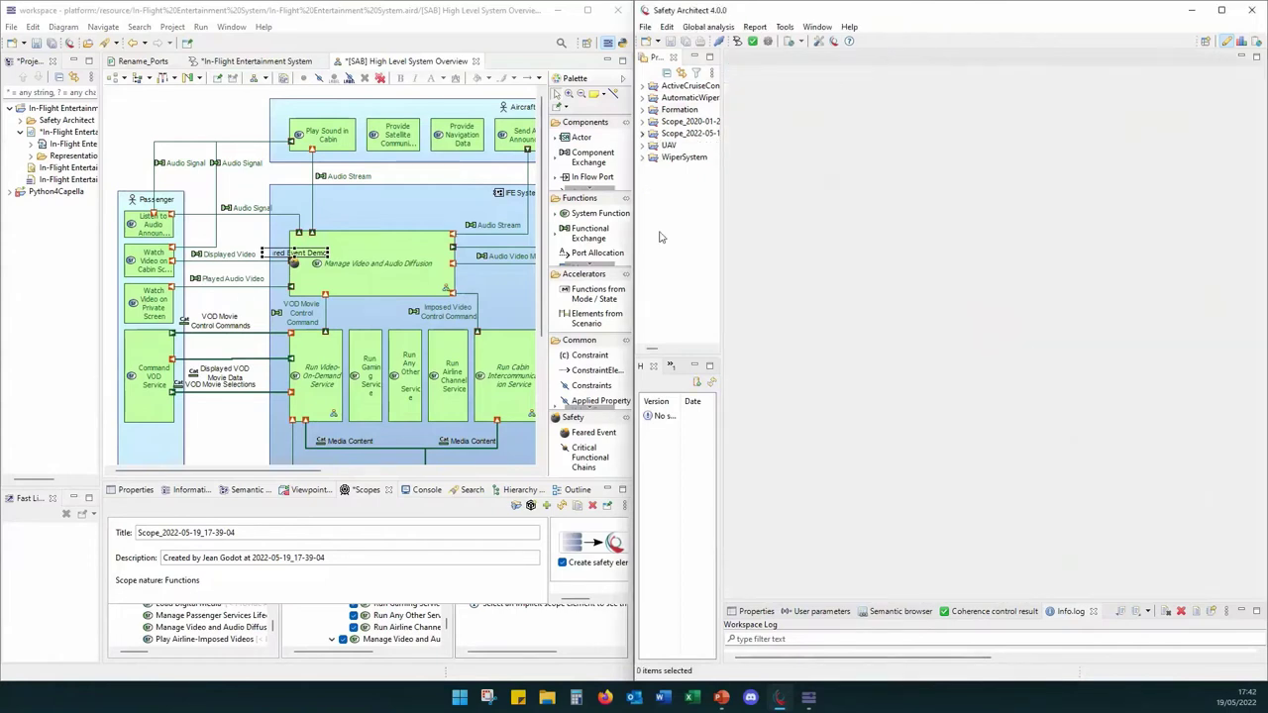
{"action": "left_click", "coordinate": [588, 11]}
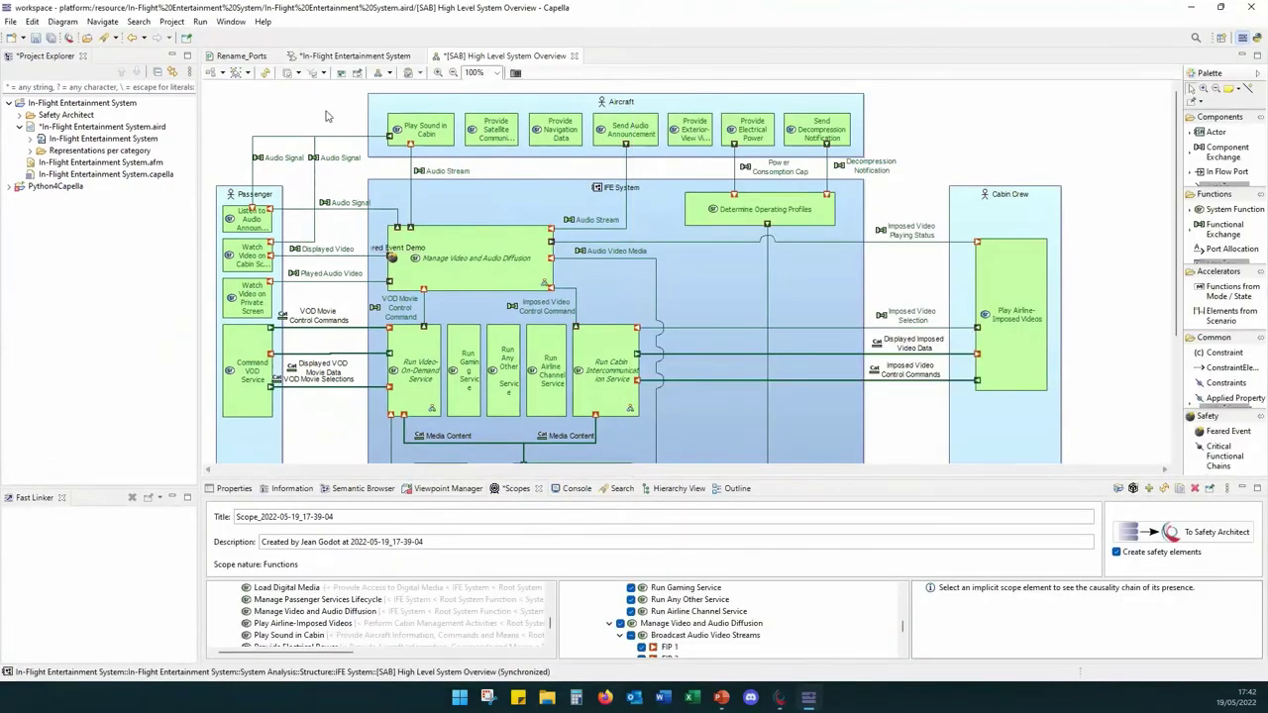
Step: Save the model and open the [PAB] [CTX] Watch Imposed Video on Cabin Screen FC diagram
{"action": "key", "text": "ctrl+s"}
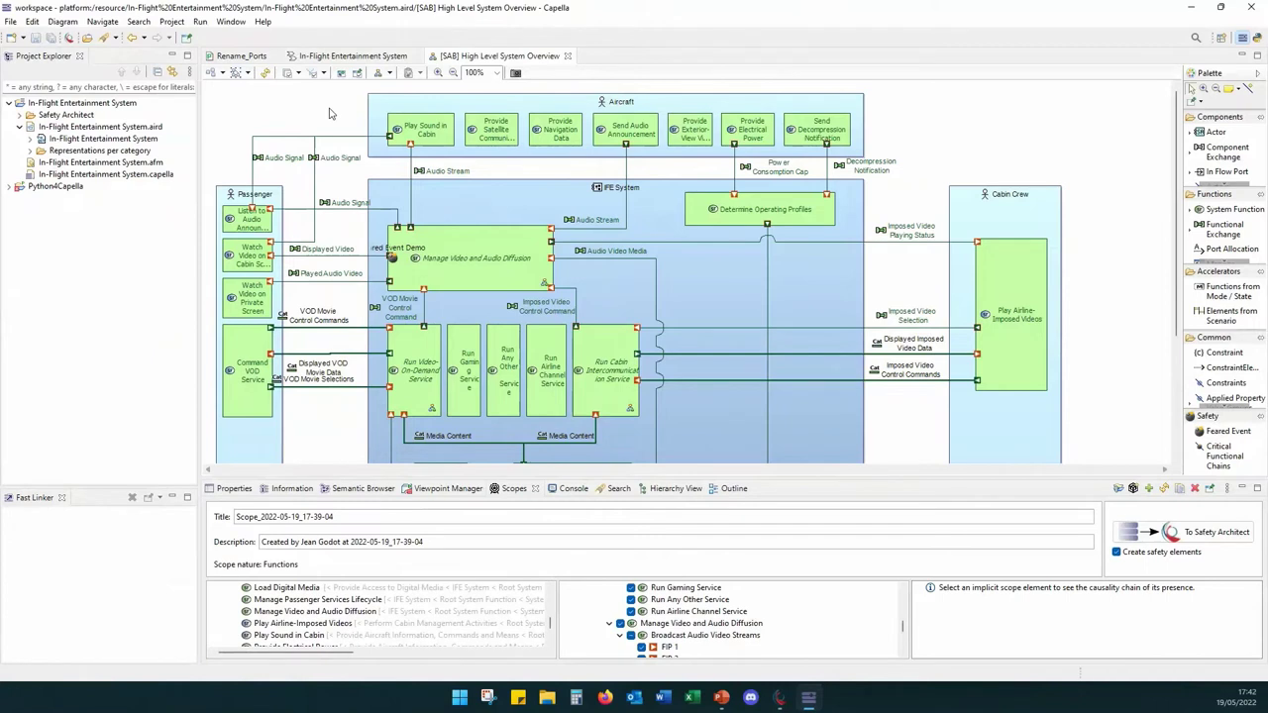
{"action": "left_click", "coordinate": [337, 59]}
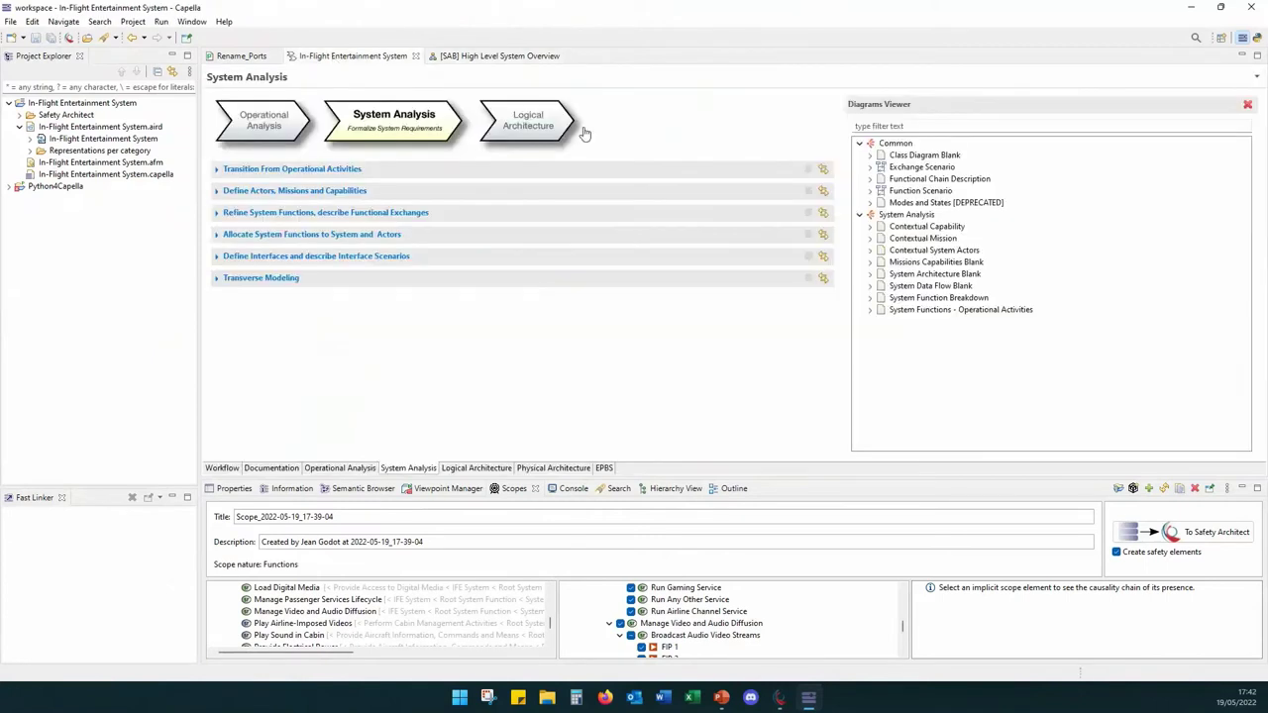
{"action": "left_click", "coordinate": [517, 128]}
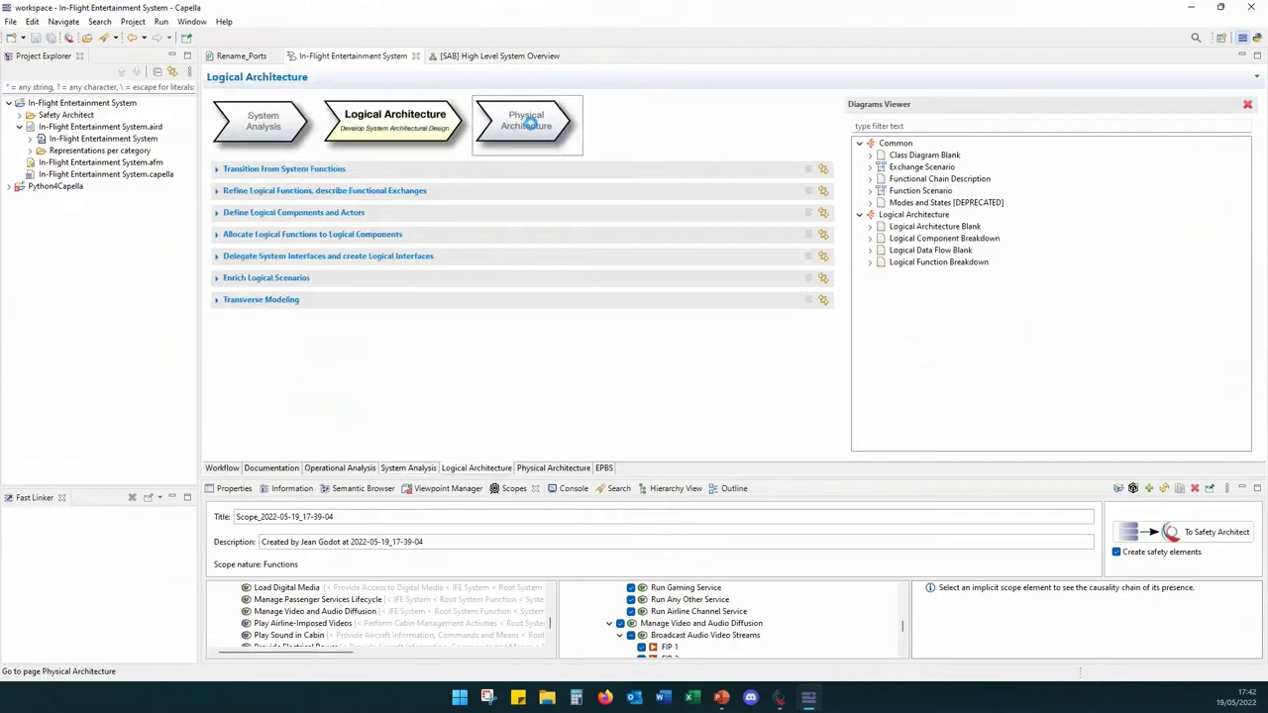
{"action": "left_click", "coordinate": [529, 121]}
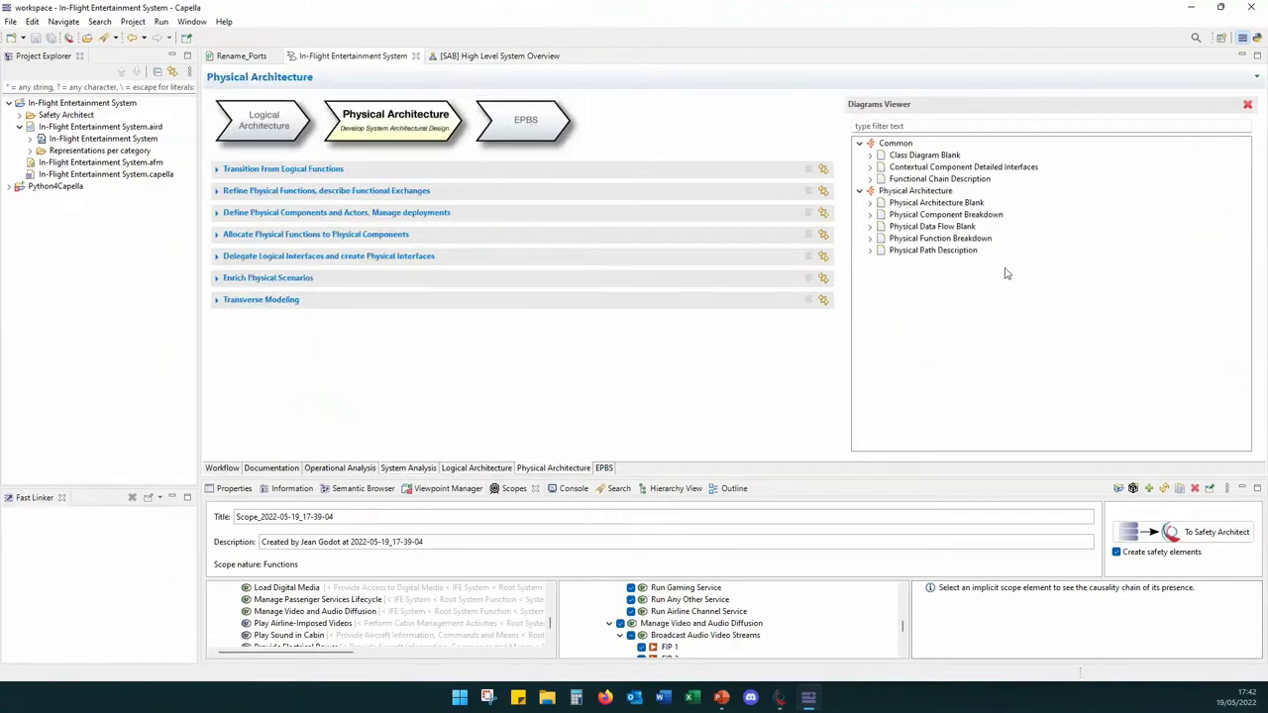
{"action": "left_click", "coordinate": [870, 215]}
{"action": "left_click", "coordinate": [870, 211]}
{"action": "left_click", "coordinate": [869, 203]}
{"action": "double_click", "coordinate": [962, 322]}
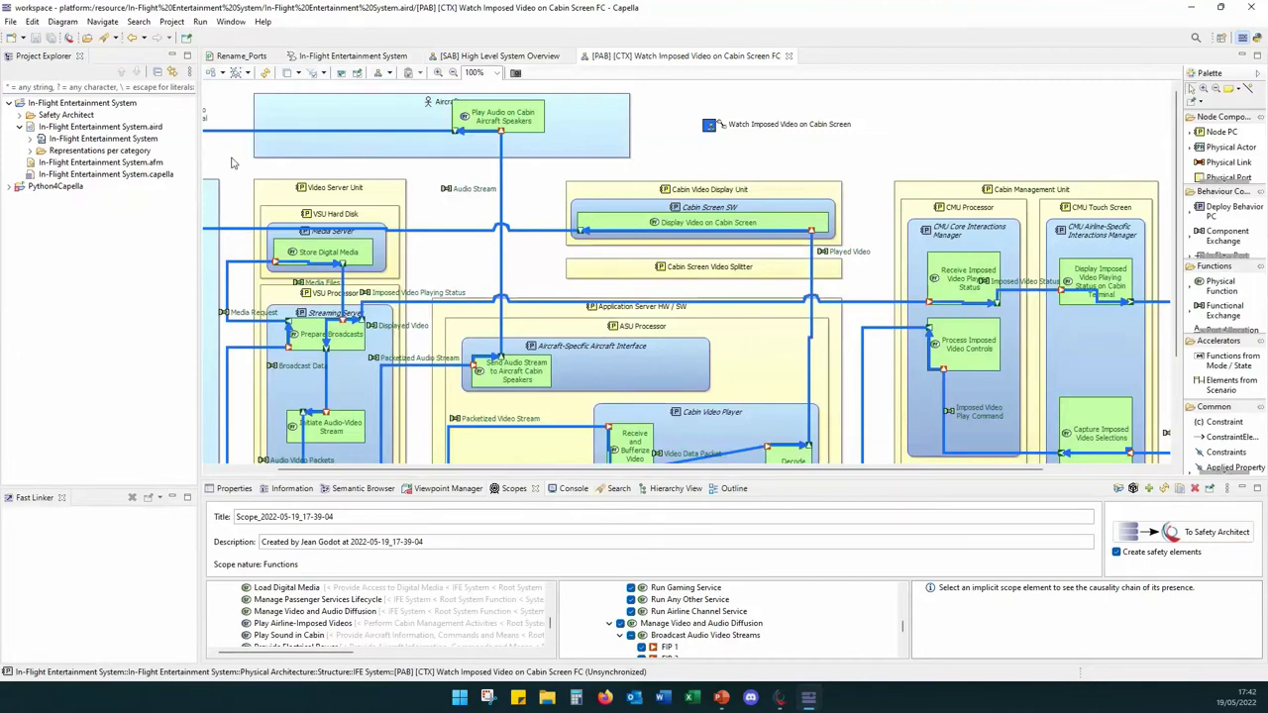
Step: Enable the Safety layer and attach a Feared Event to Send Audio Stream to Aircraft Cabin Speakers
{"action": "left_click", "coordinate": [297, 76]}
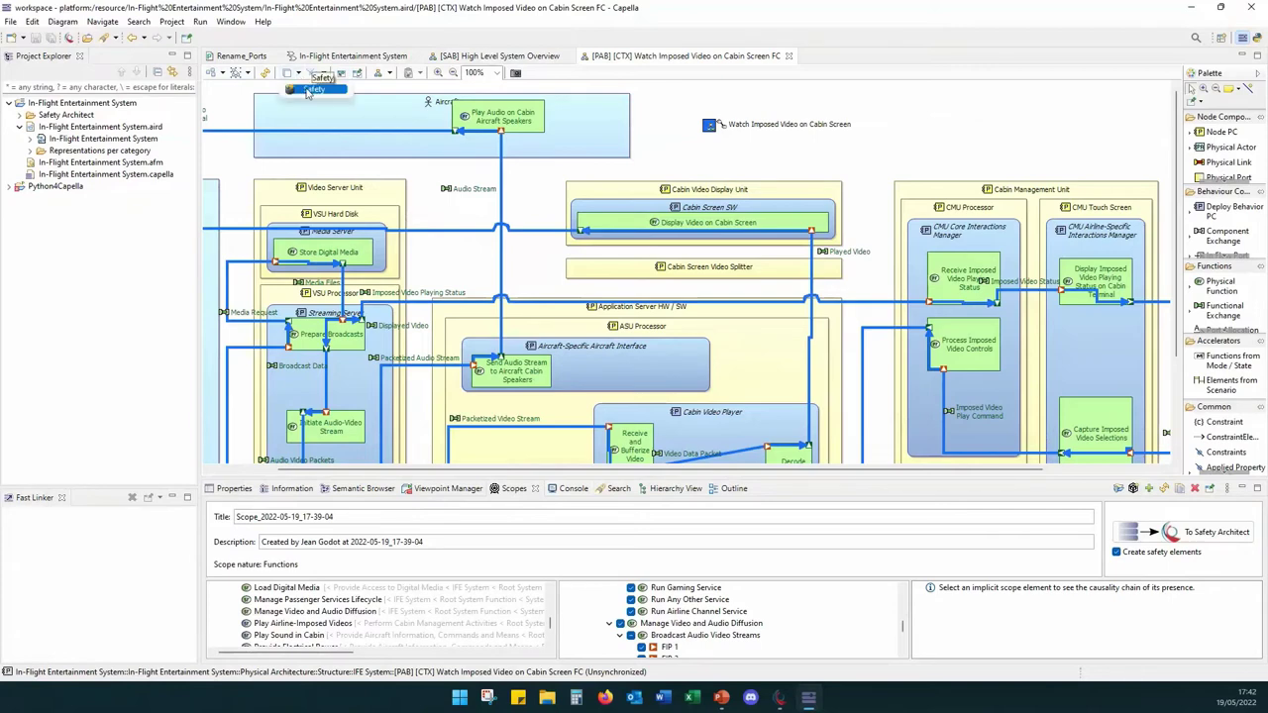
{"action": "left_click", "coordinate": [313, 89]}
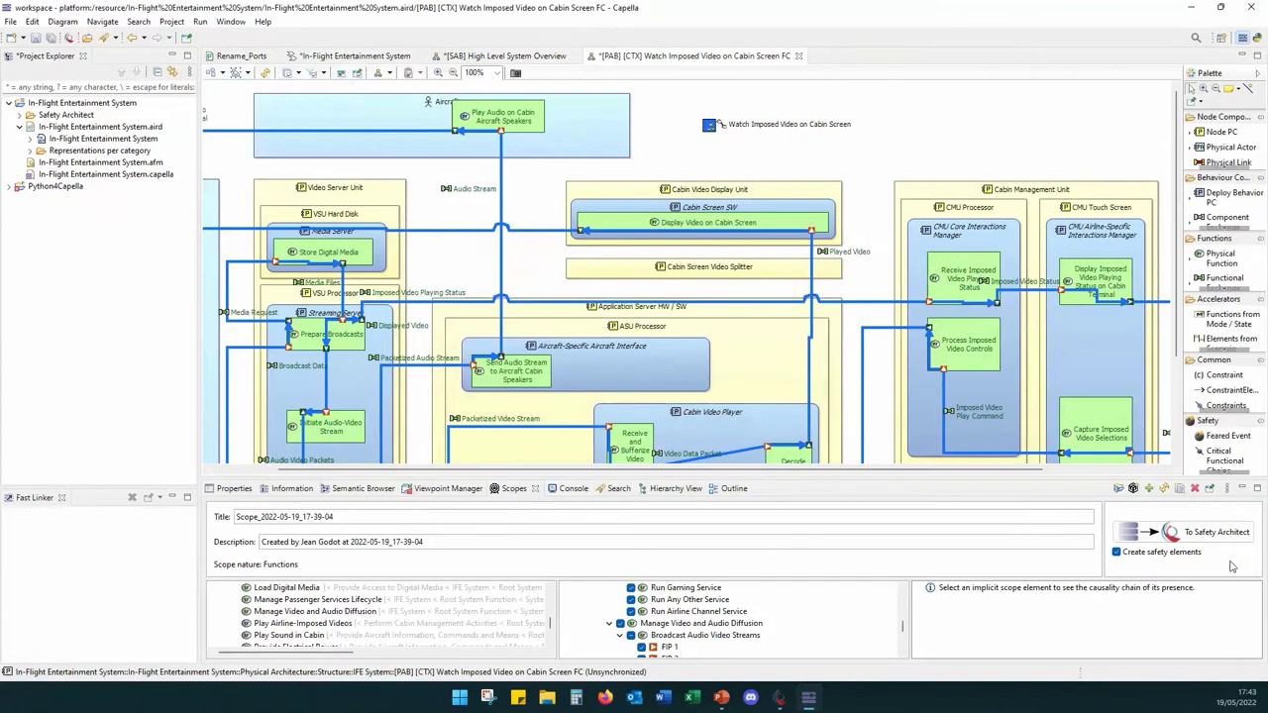
{"action": "left_click", "coordinate": [1226, 436]}
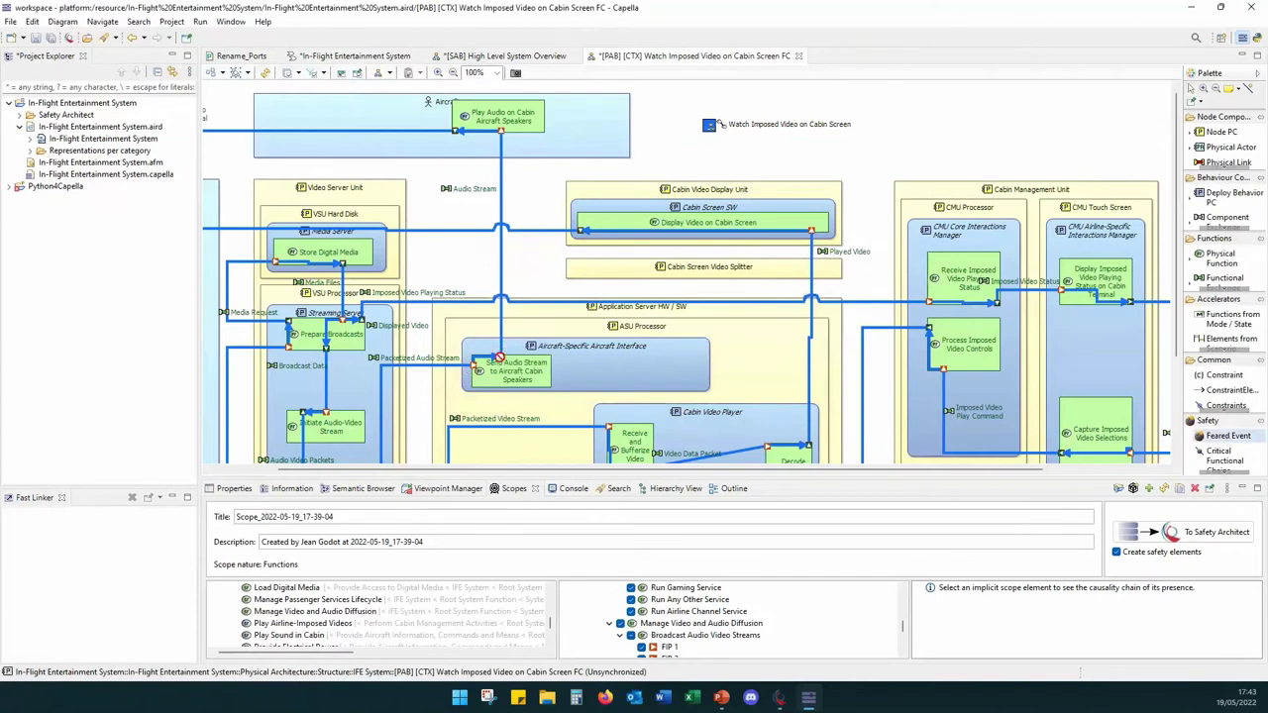
{"action": "left_click", "coordinate": [503, 357]}
Step: Check the feared event's properties (name Feared Event, failure type Erroneous), then return to Scopes
{"action": "left_click", "coordinate": [234, 489]}
{"action": "left_click", "coordinate": [243, 576]}
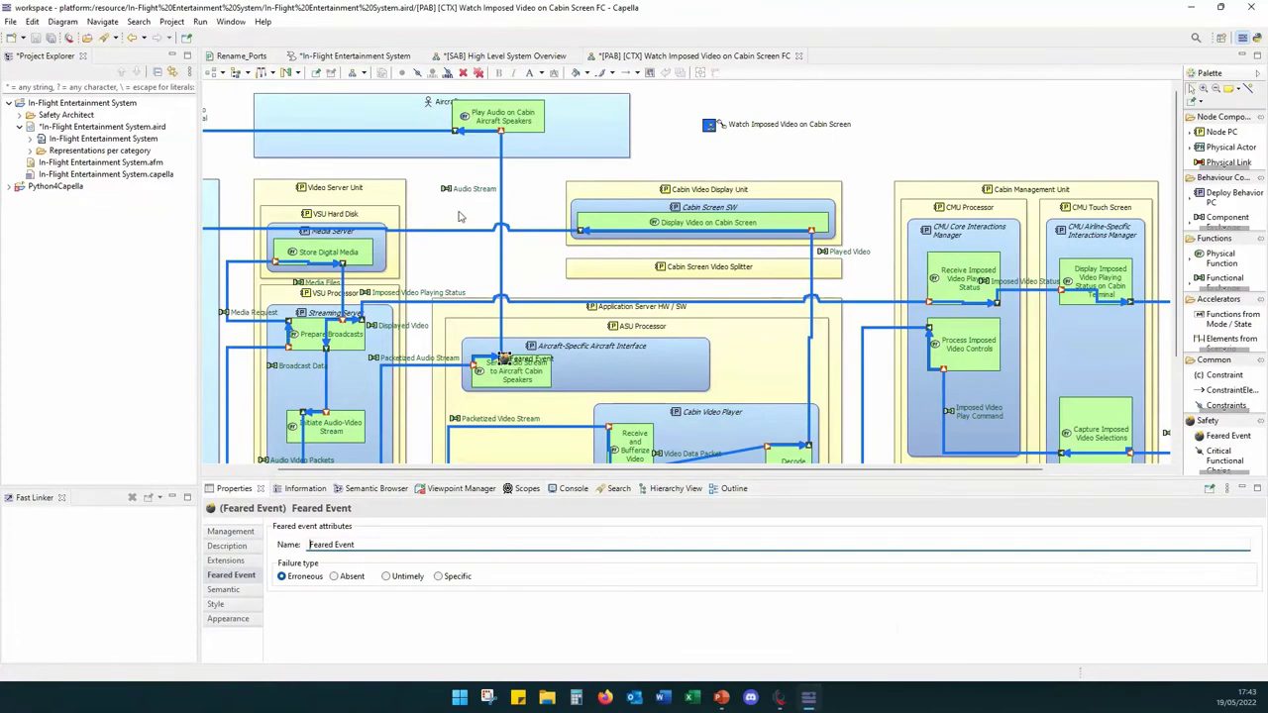
{"action": "left_click", "coordinate": [528, 493]}
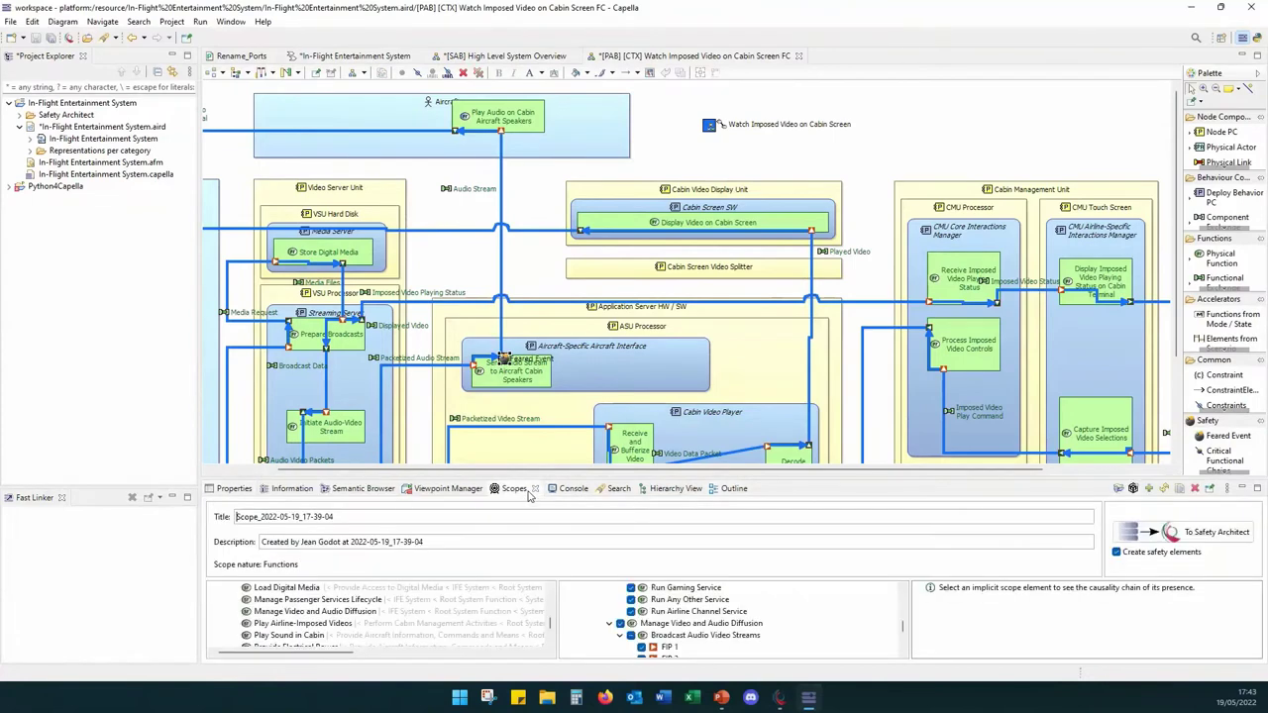
{"action": "left_click", "coordinate": [449, 273]}
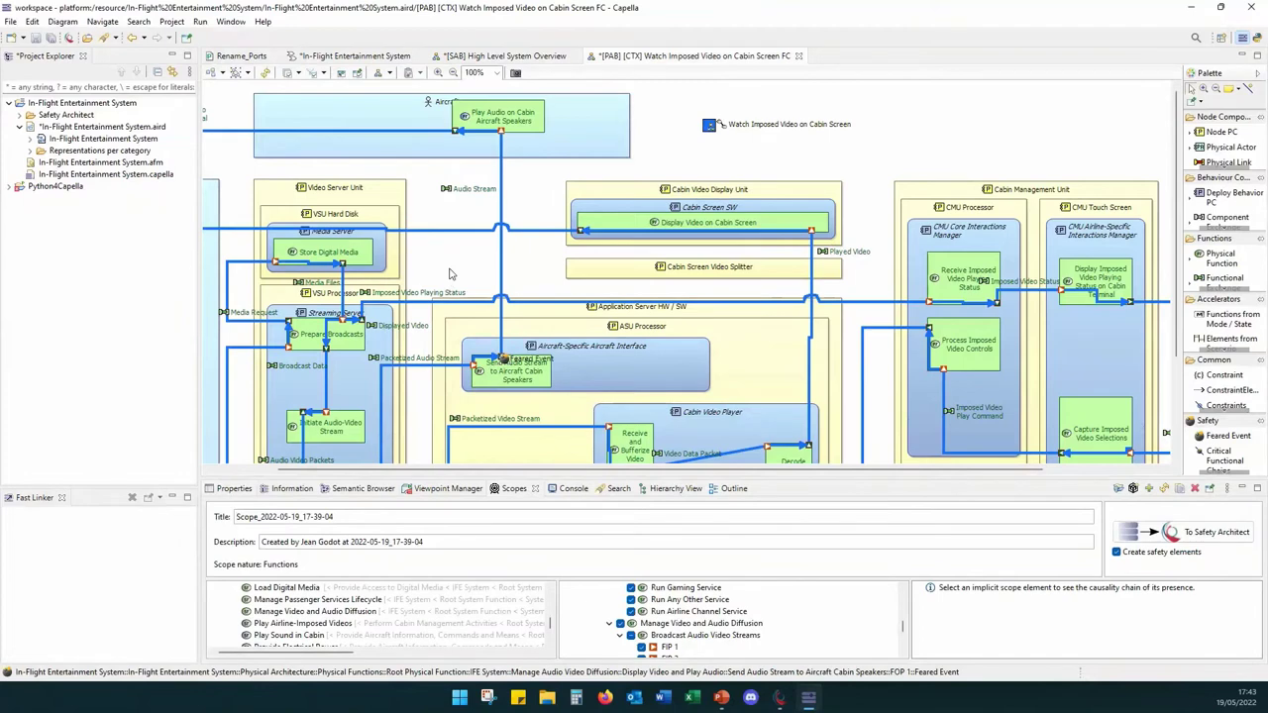
{"action": "left_click", "coordinate": [449, 273]}
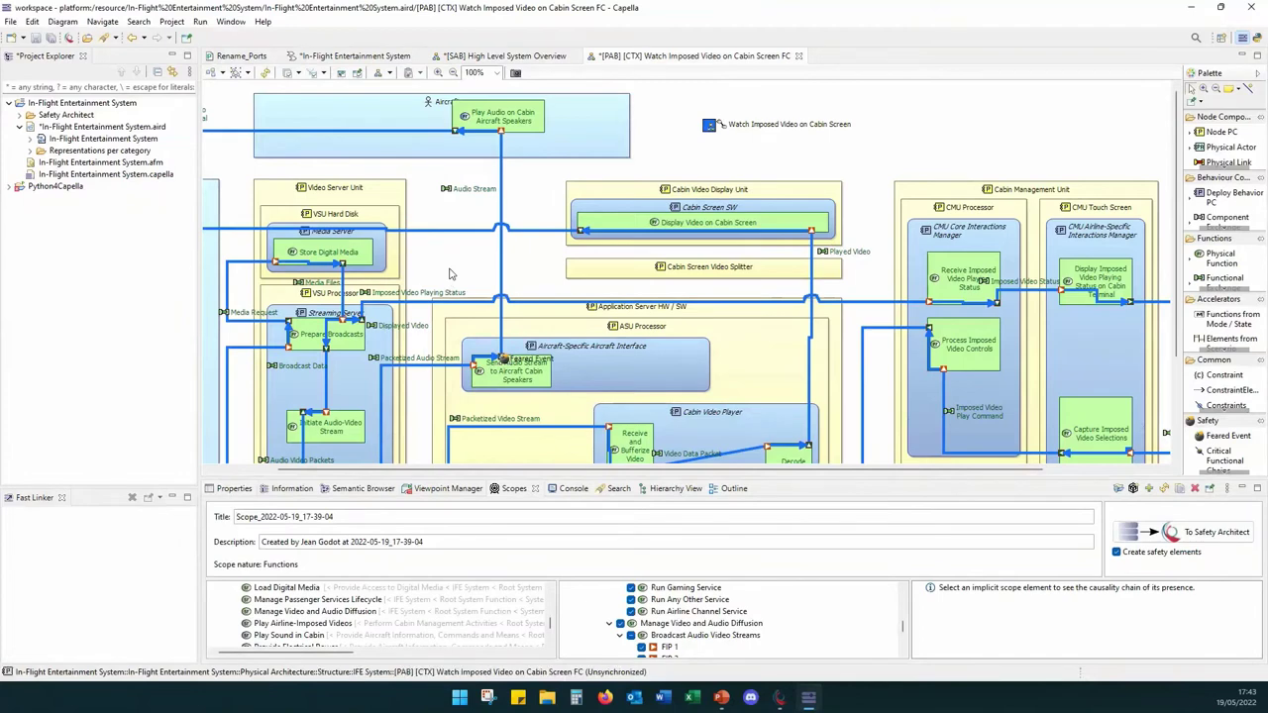
Step: Create a Functions to Components scope from the Watch Imposed Video on Cabin Screen chain
{"action": "left_click", "coordinate": [709, 125]}
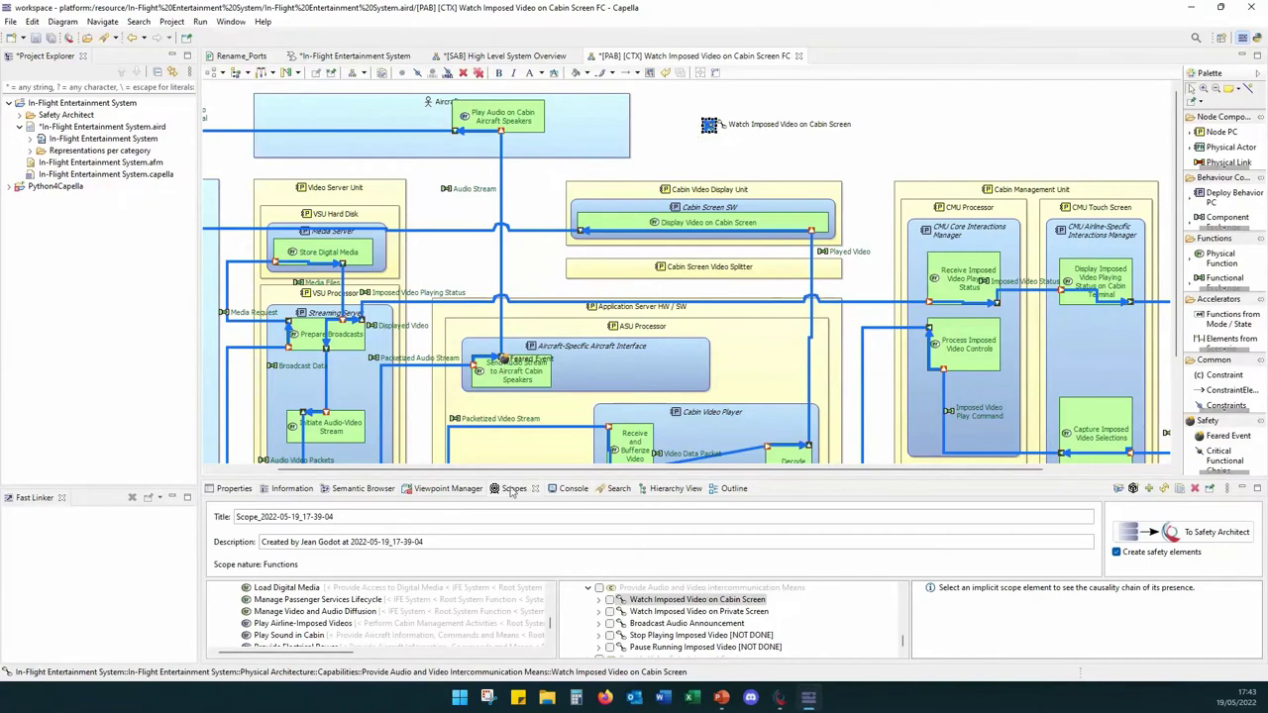
{"action": "left_click", "coordinate": [1135, 489]}
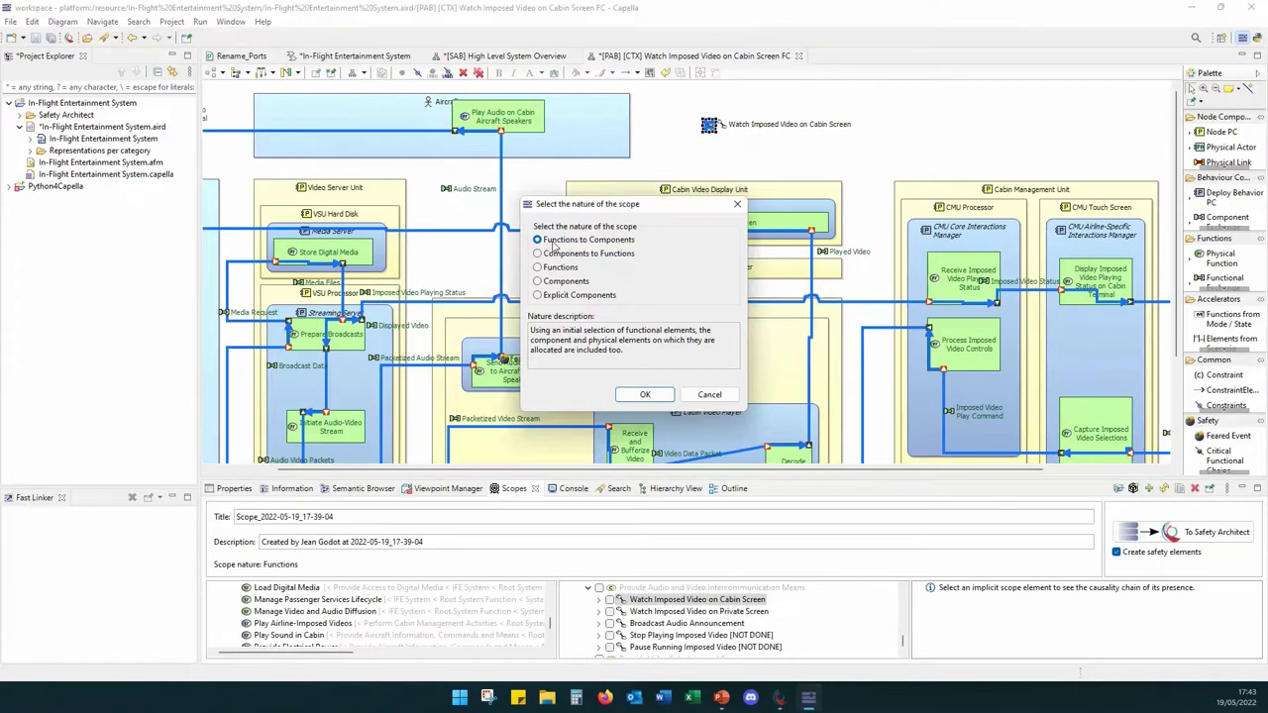
{"action": "left_click", "coordinate": [609, 253]}
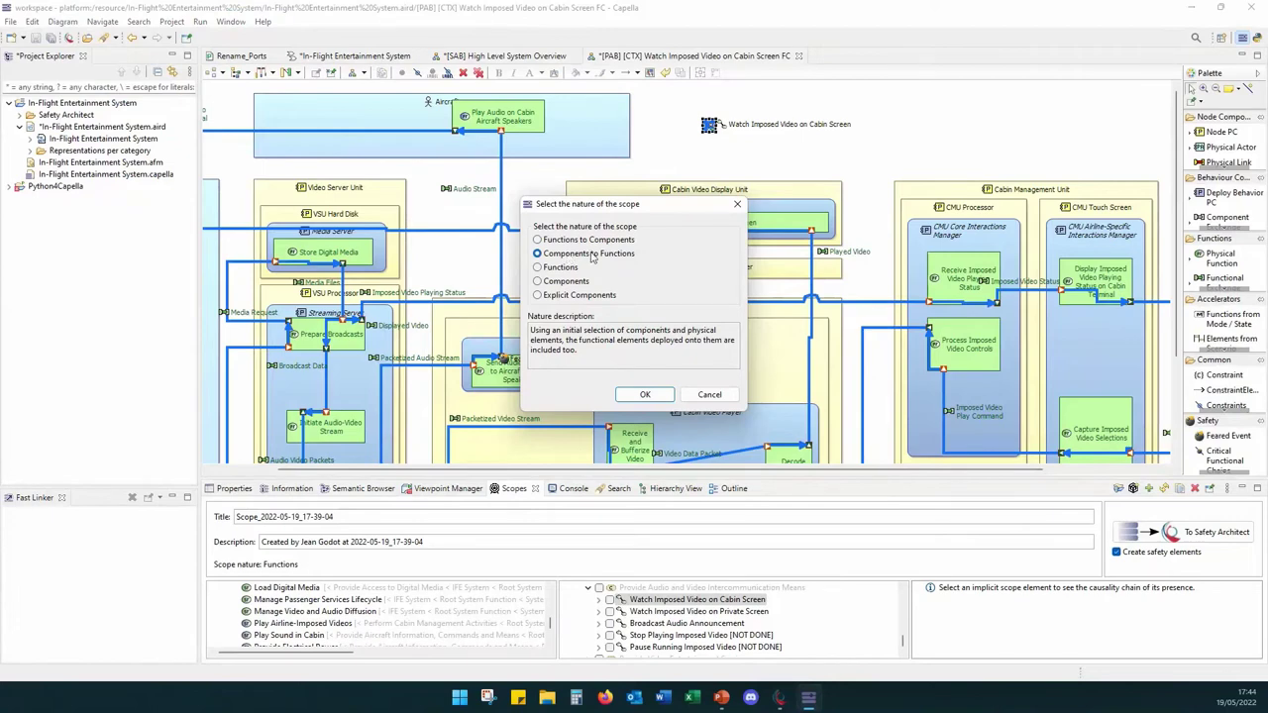
{"action": "left_click", "coordinate": [588, 239]}
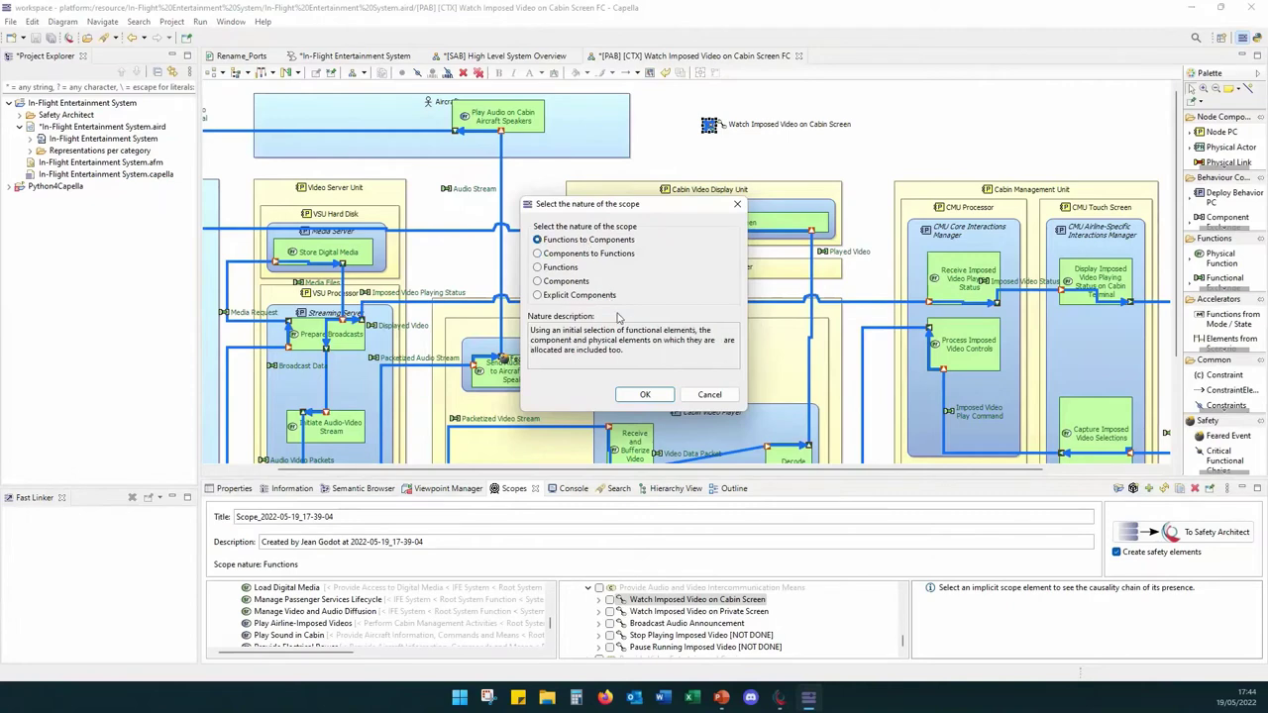
{"action": "left_click", "coordinate": [639, 395]}
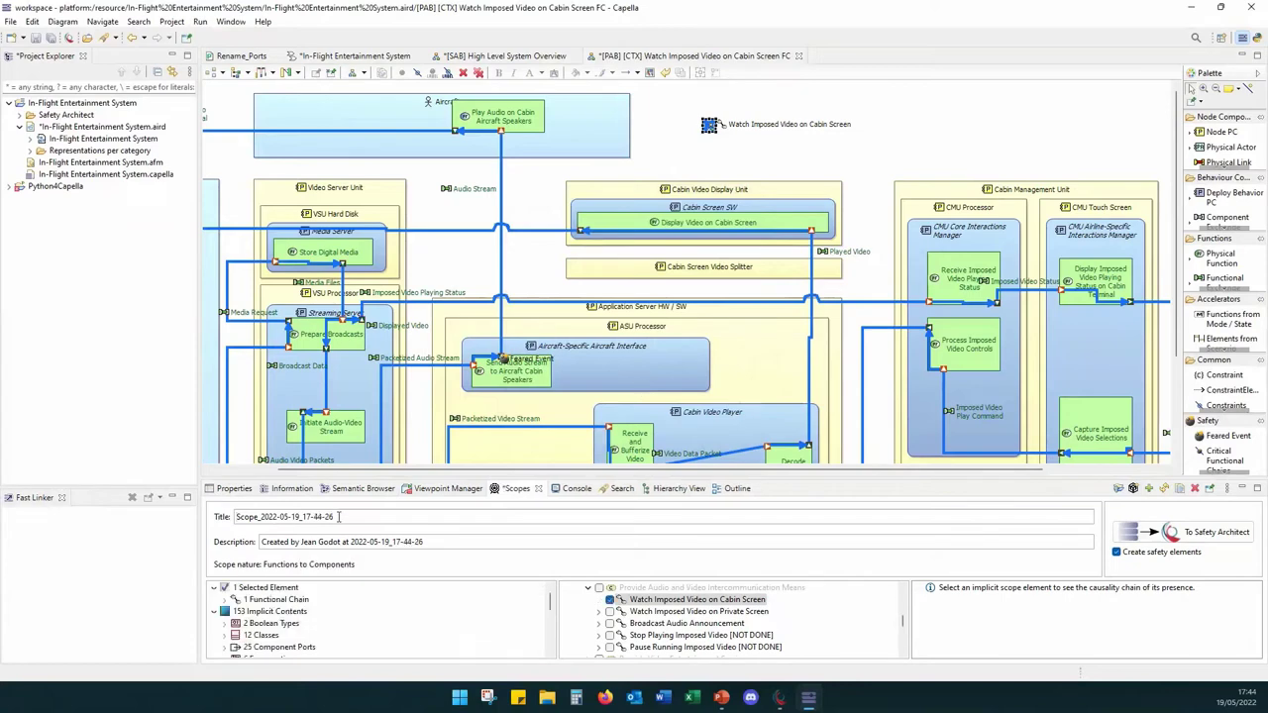
Step: Collapse the 153 Implicit Contents branch and enlarge the Scopes panel to show more rows
{"action": "left_click", "coordinate": [213, 611]}
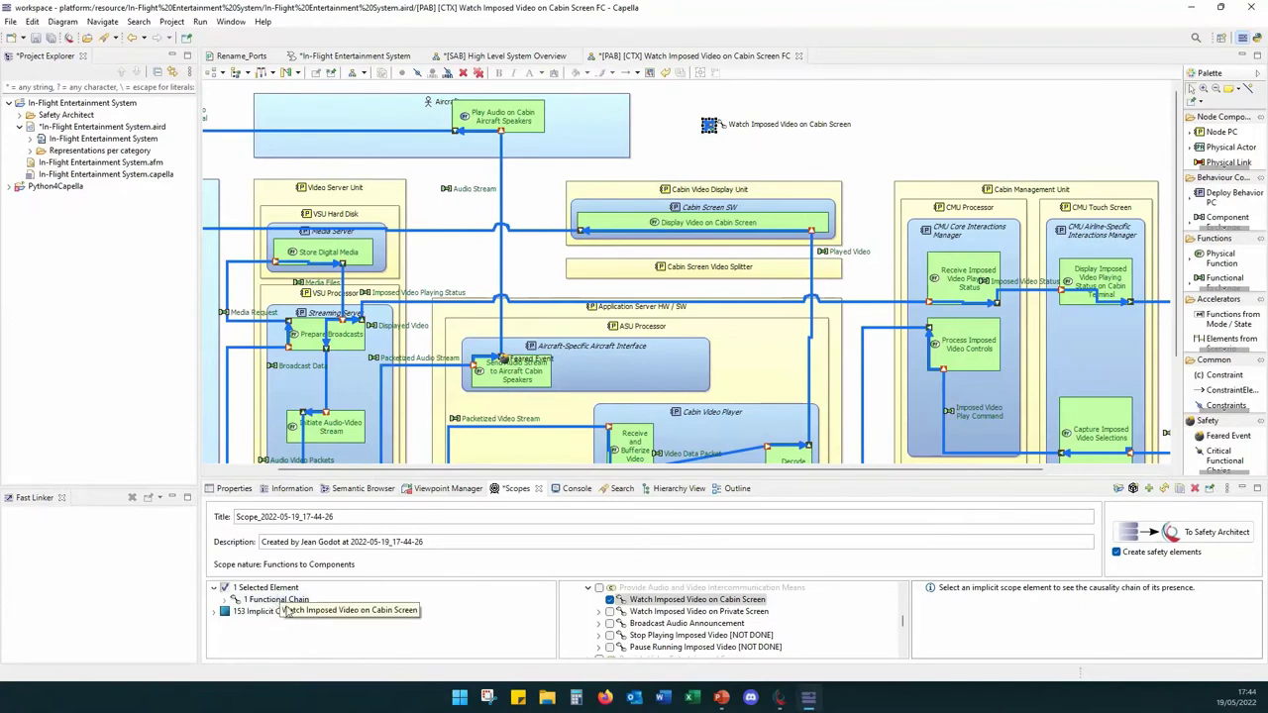
{"action": "scroll", "coordinate": [814, 632], "scroll_direction": "down", "scroll_amount": 5}
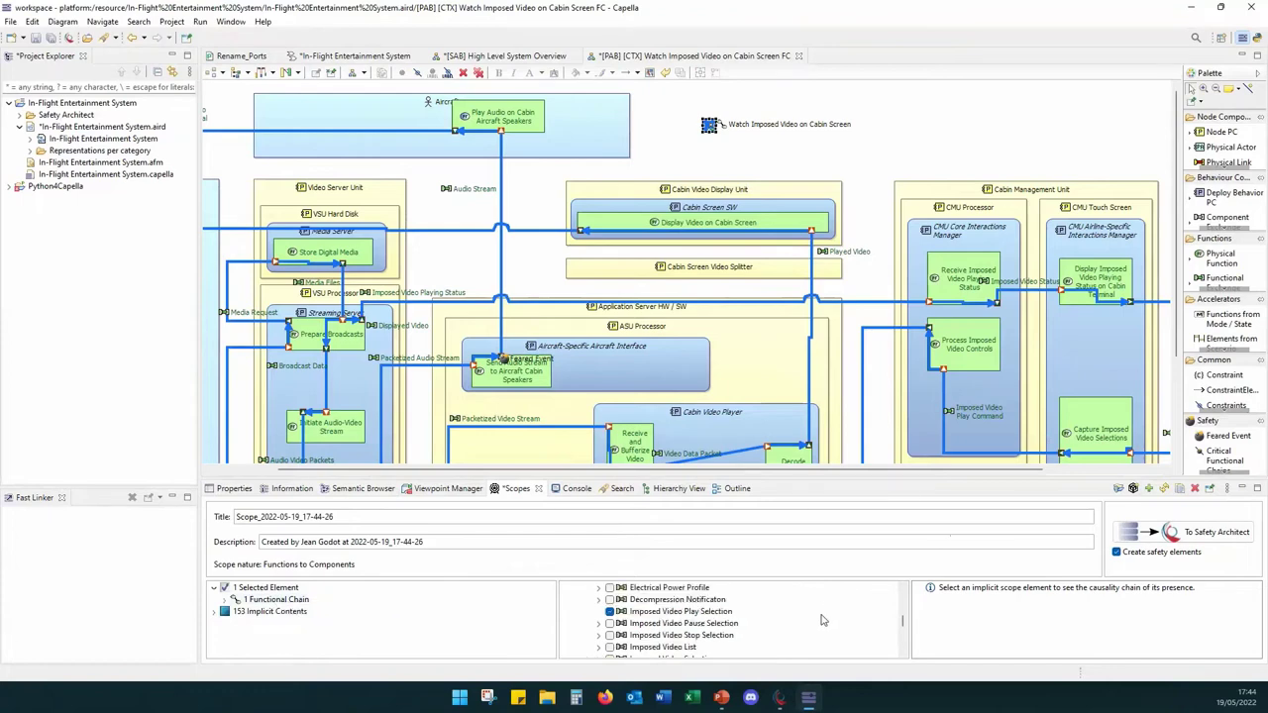
{"action": "scroll", "coordinate": [814, 632], "scroll_direction": "down", "scroll_amount": 6}
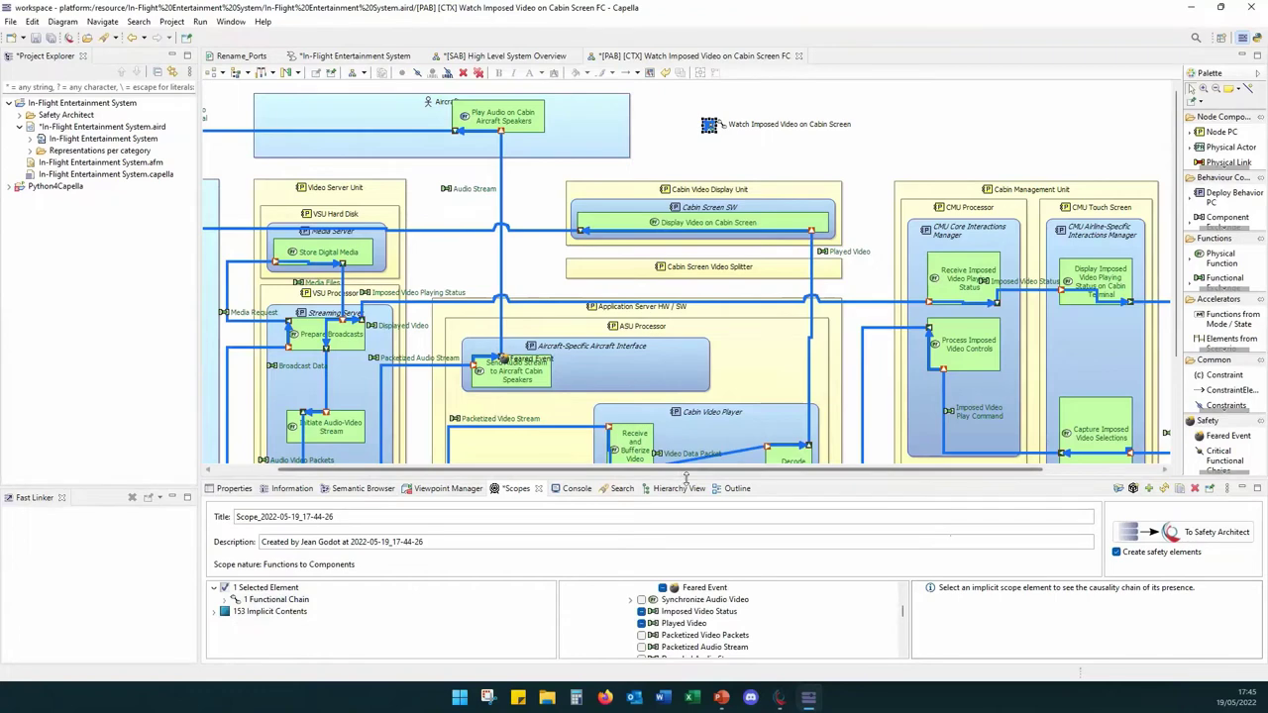
{"action": "left_click_drag", "start_coordinate": [666, 470], "coordinate": [665, 364]}
{"action": "scroll", "coordinate": [679, 559], "scroll_direction": "down", "scroll_amount": 6}
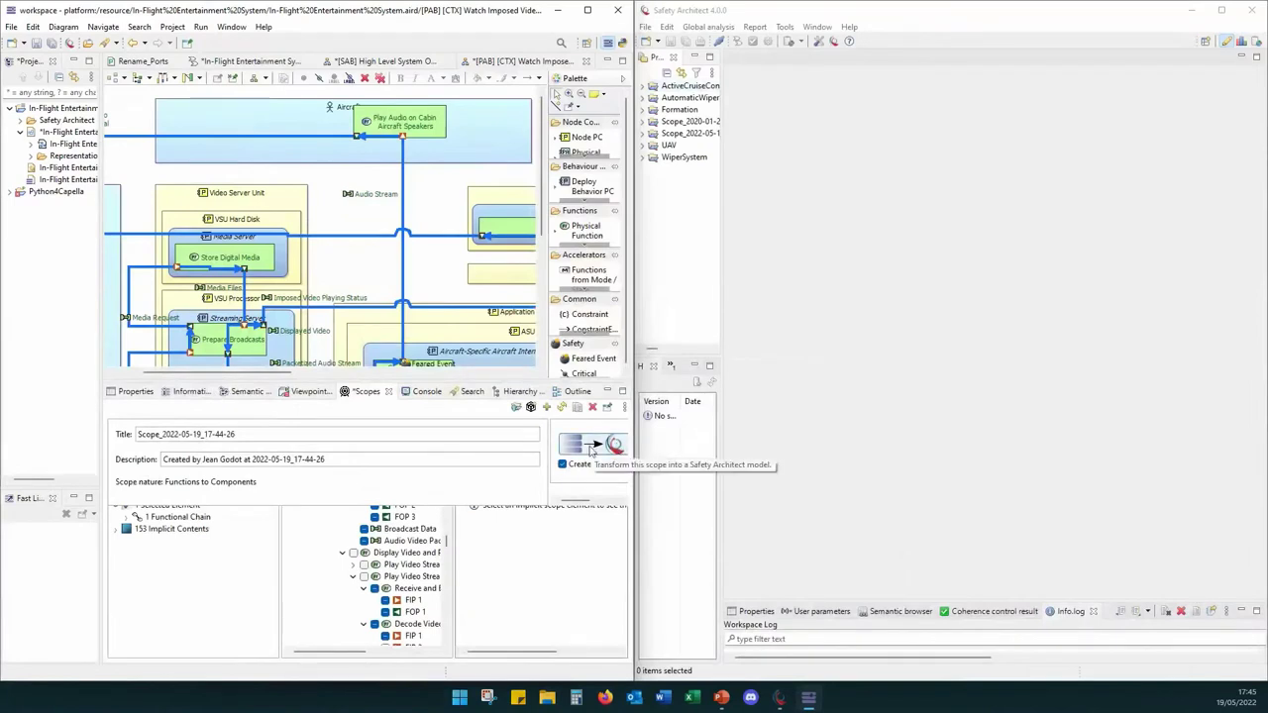
Step: Transform the scope into a Safety Architect model and open the Scope_2020-01-22 startup representations
{"action": "left_click", "coordinate": [591, 447]}
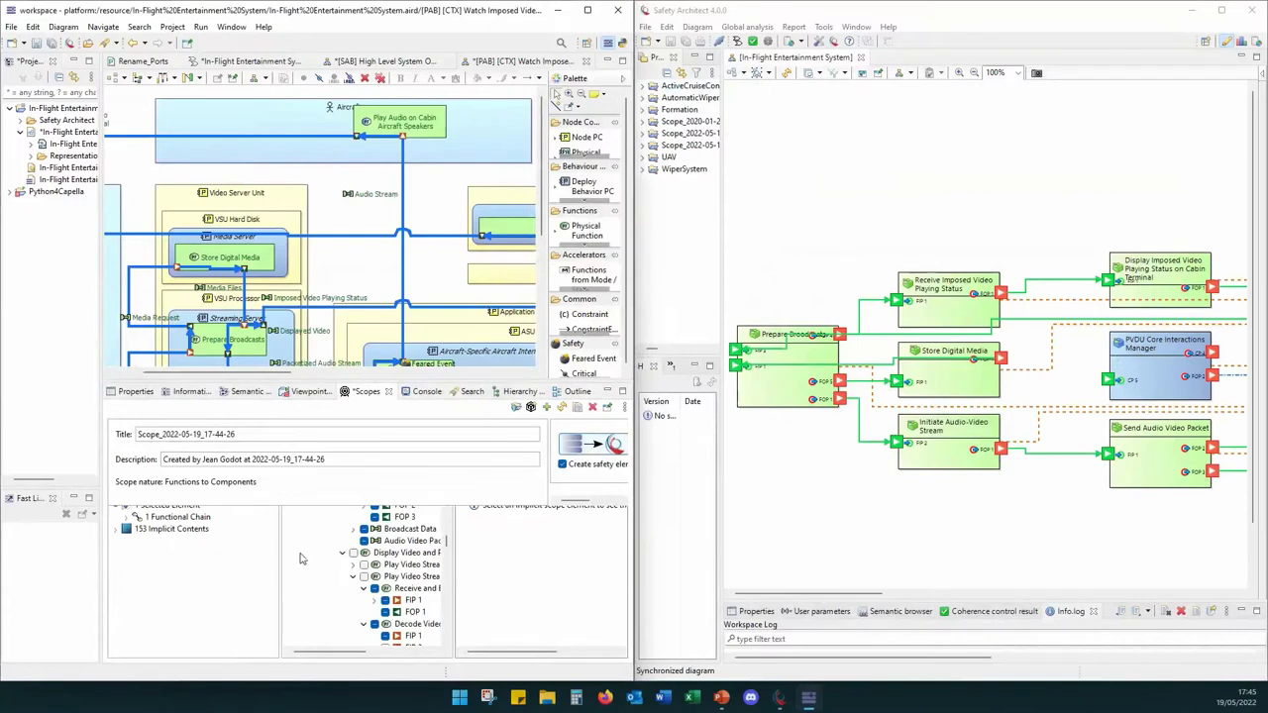
{"action": "left_click", "coordinate": [1220, 14]}
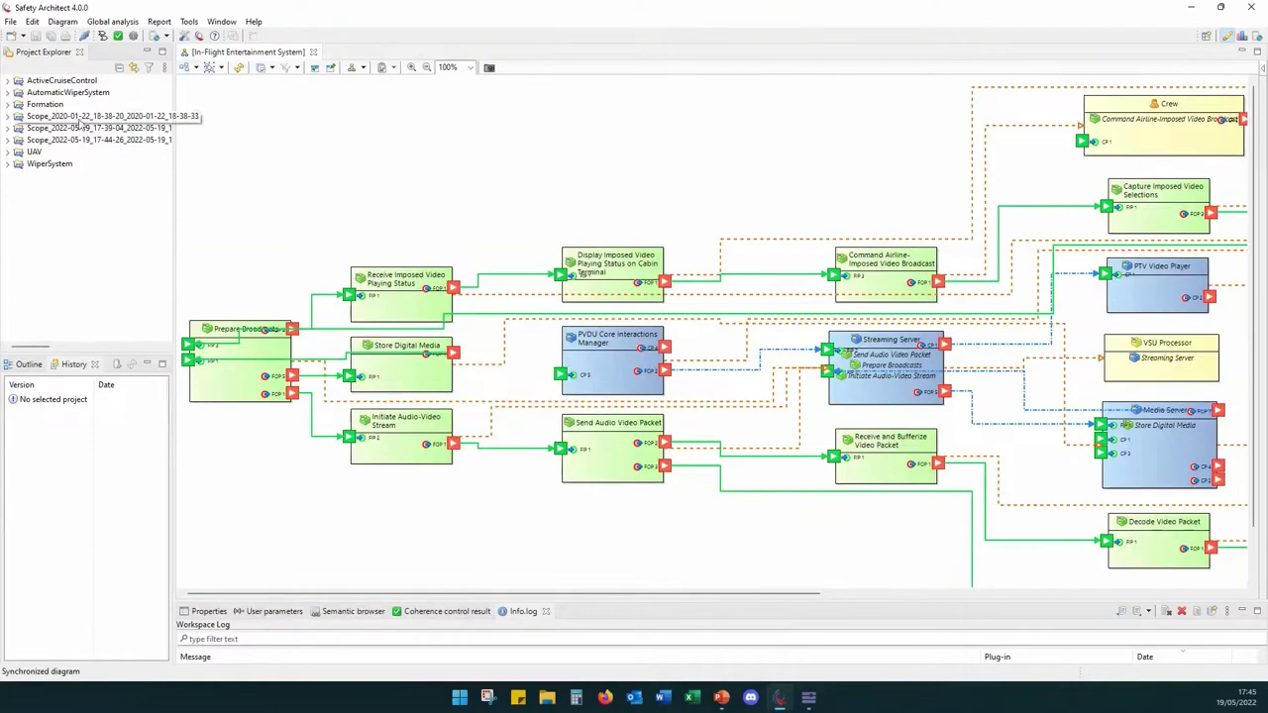
{"action": "left_click", "coordinate": [8, 117]}
{"action": "double_click", "coordinate": [30, 142]}
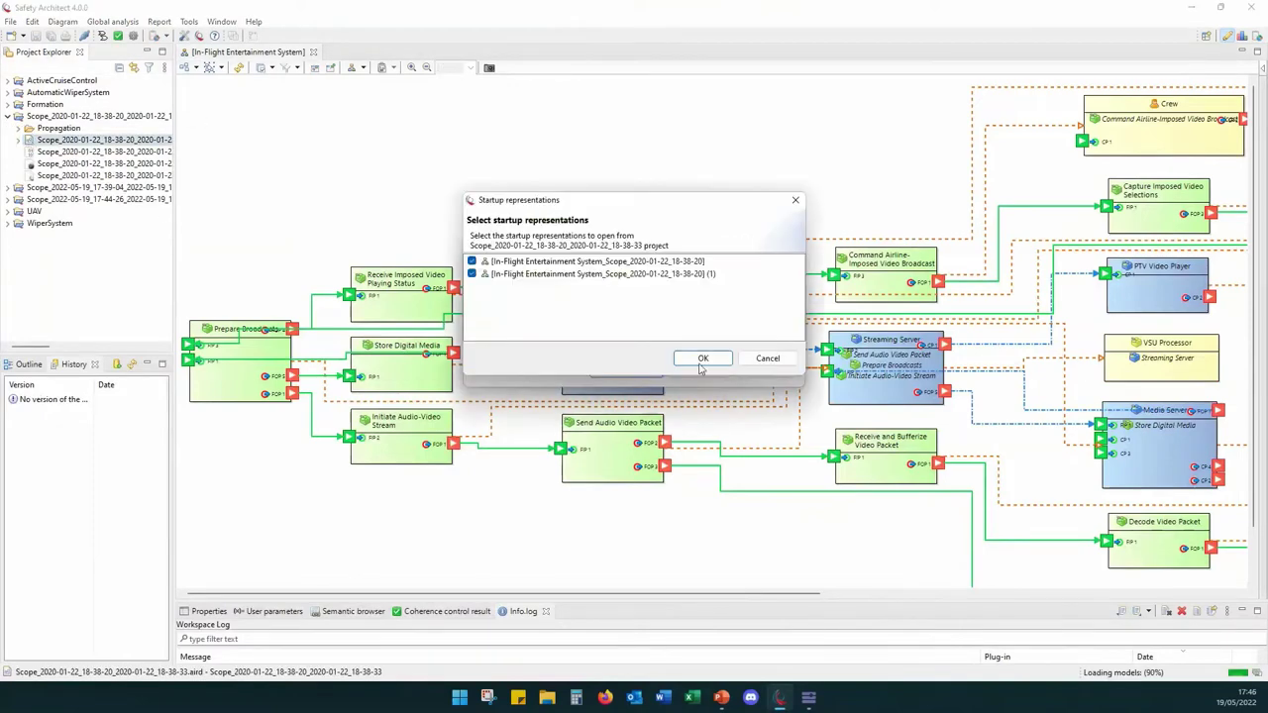
{"action": "left_click", "coordinate": [702, 360]}
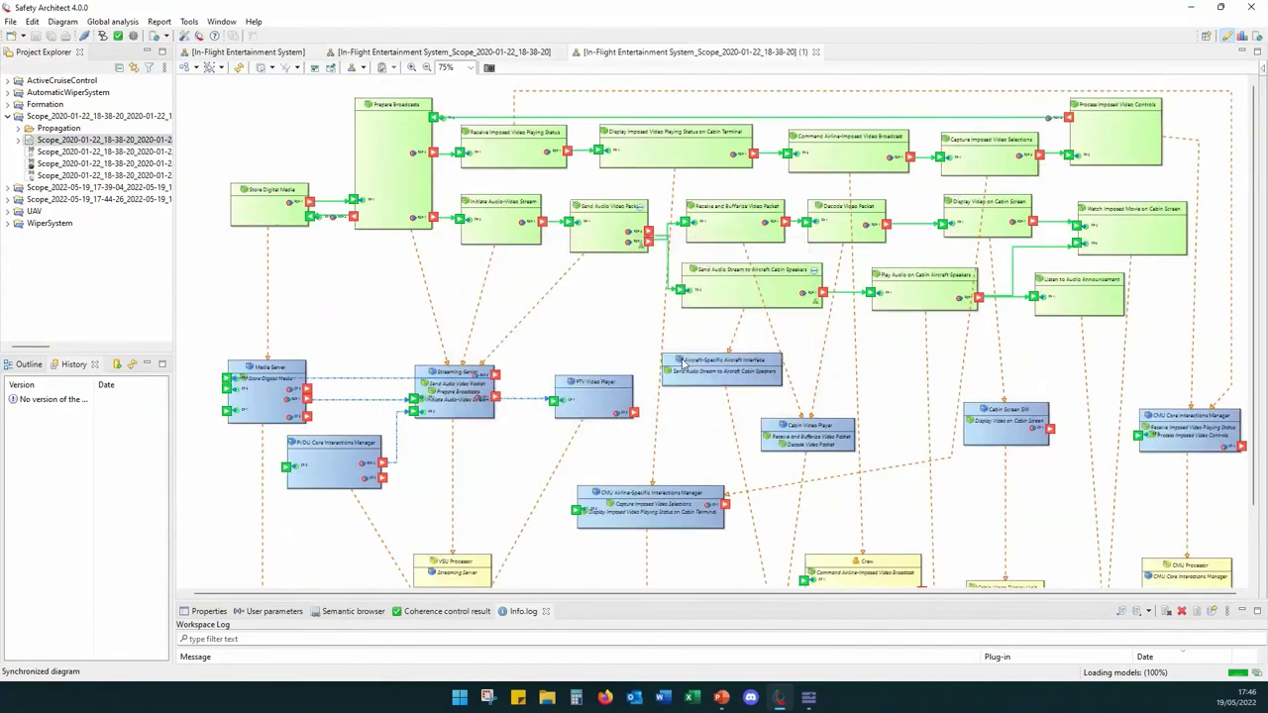
Step: Close the two extra scope diagrams and snap Safety Architect to the right half beside Capella
{"action": "scroll", "coordinate": [876, 287], "scroll_direction": "down", "scroll_amount": 3}
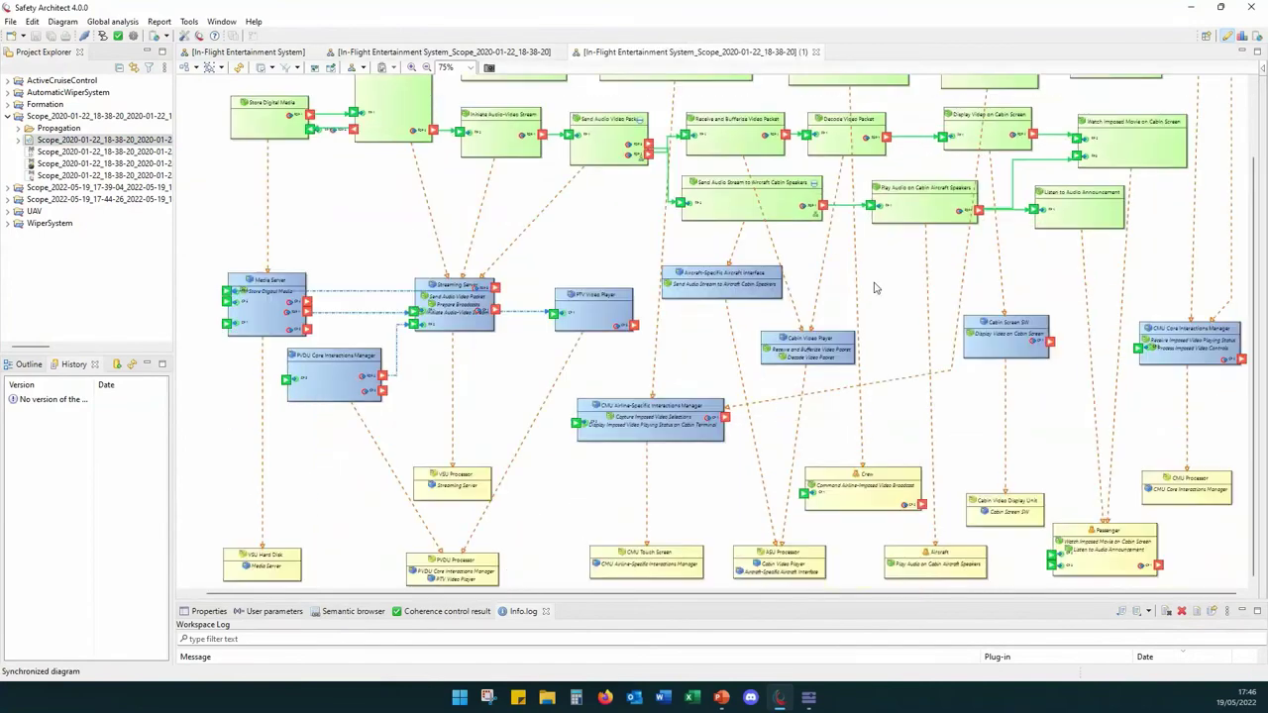
{"action": "scroll", "coordinate": [862, 287], "scroll_direction": "up", "scroll_amount": 3}
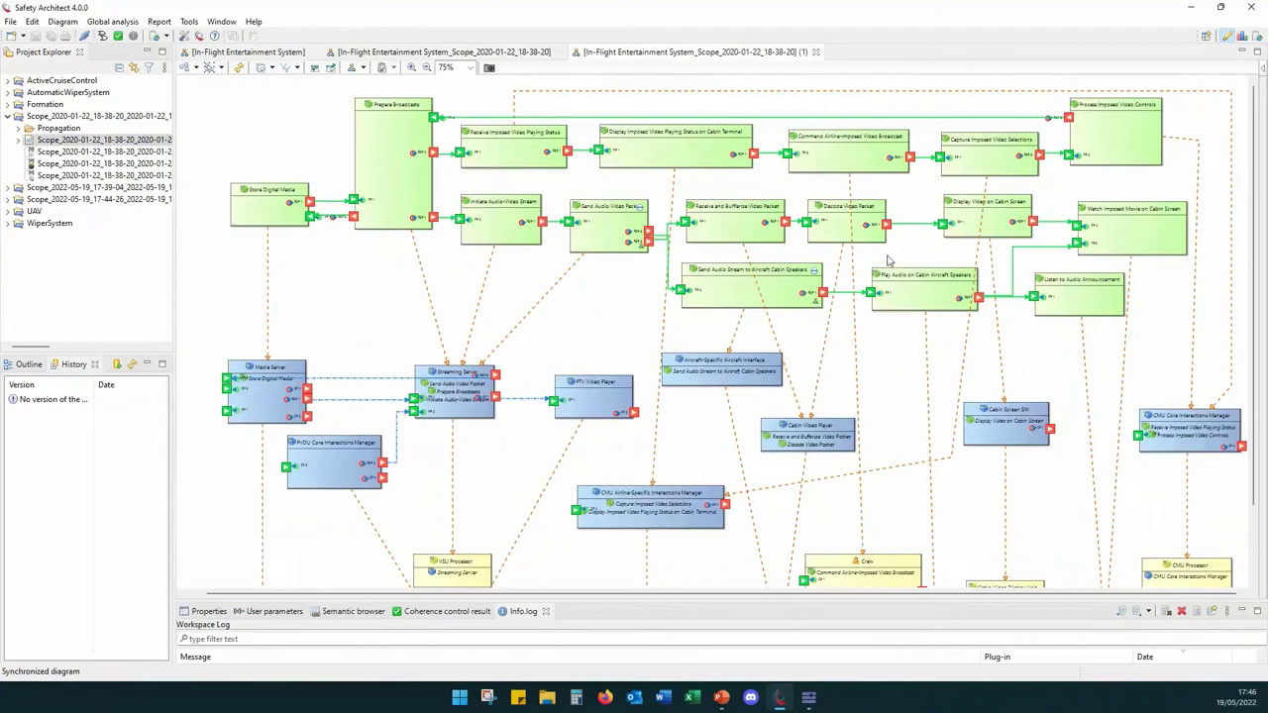
{"action": "scroll", "coordinate": [872, 295], "scroll_direction": "down", "scroll_amount": 3}
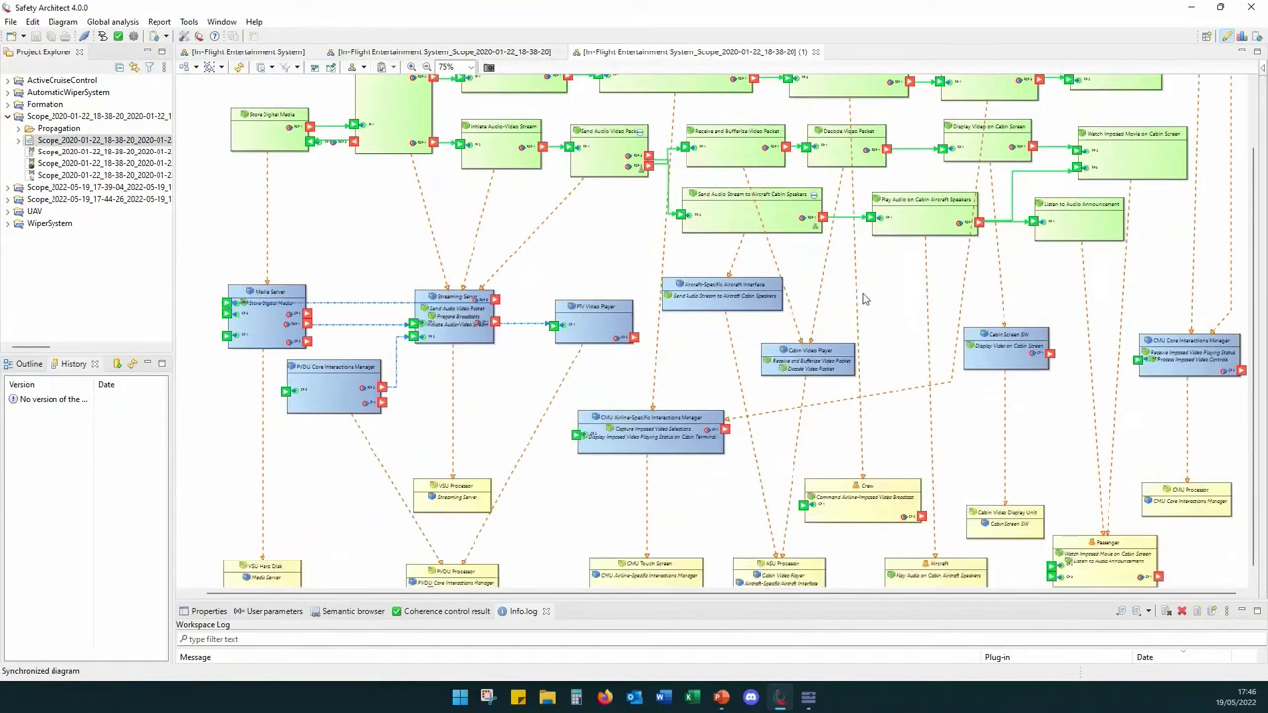
{"action": "middle_click", "coordinate": [663, 52]}
{"action": "left_click", "coordinate": [559, 53]}
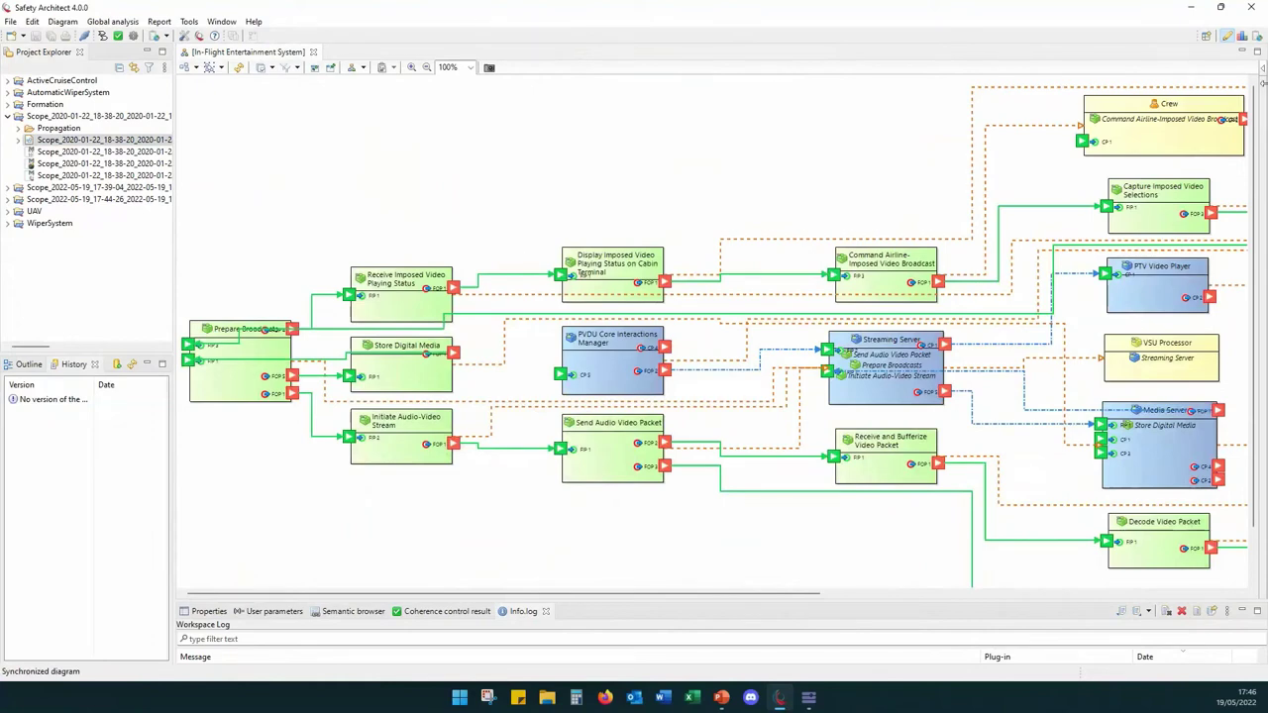
{"action": "key", "text": "super+Right"}
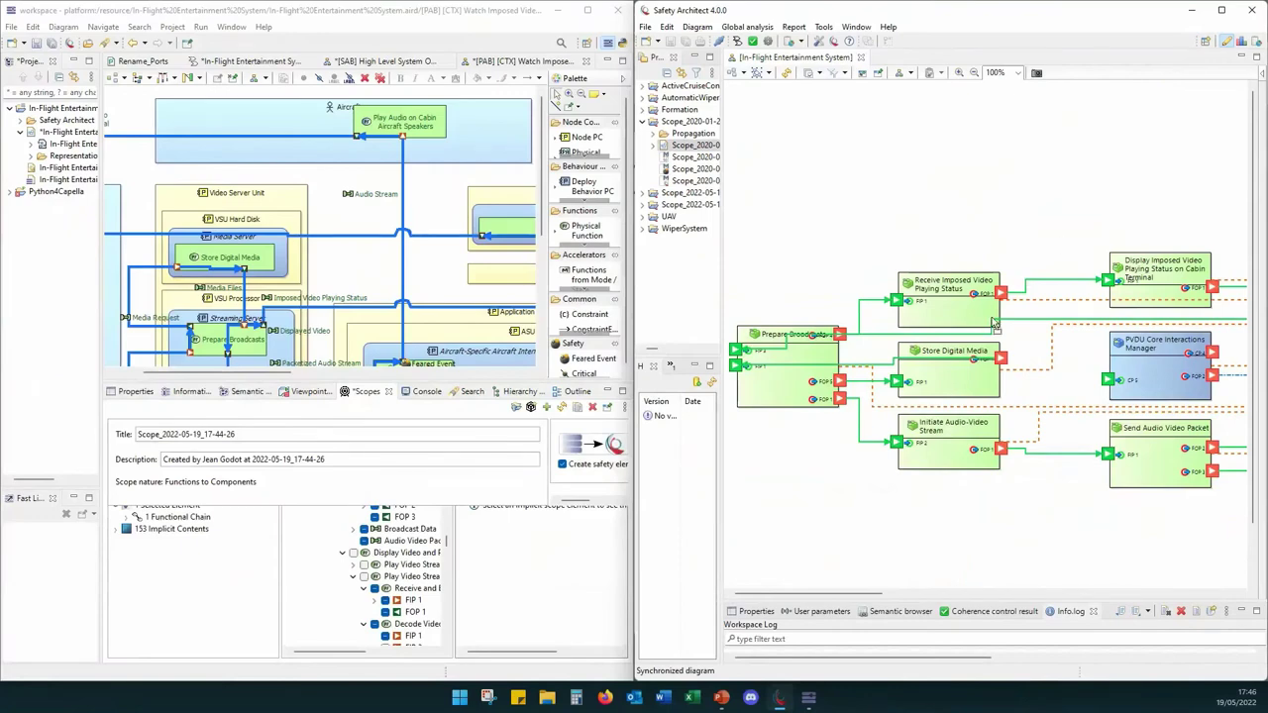
Step: Open the Safety Architect diagram for Send Audio Stream to Aircraft Cabin Speakers from Capella
{"action": "scroll", "coordinate": [381, 223], "scroll_direction": "down", "scroll_amount": 3}
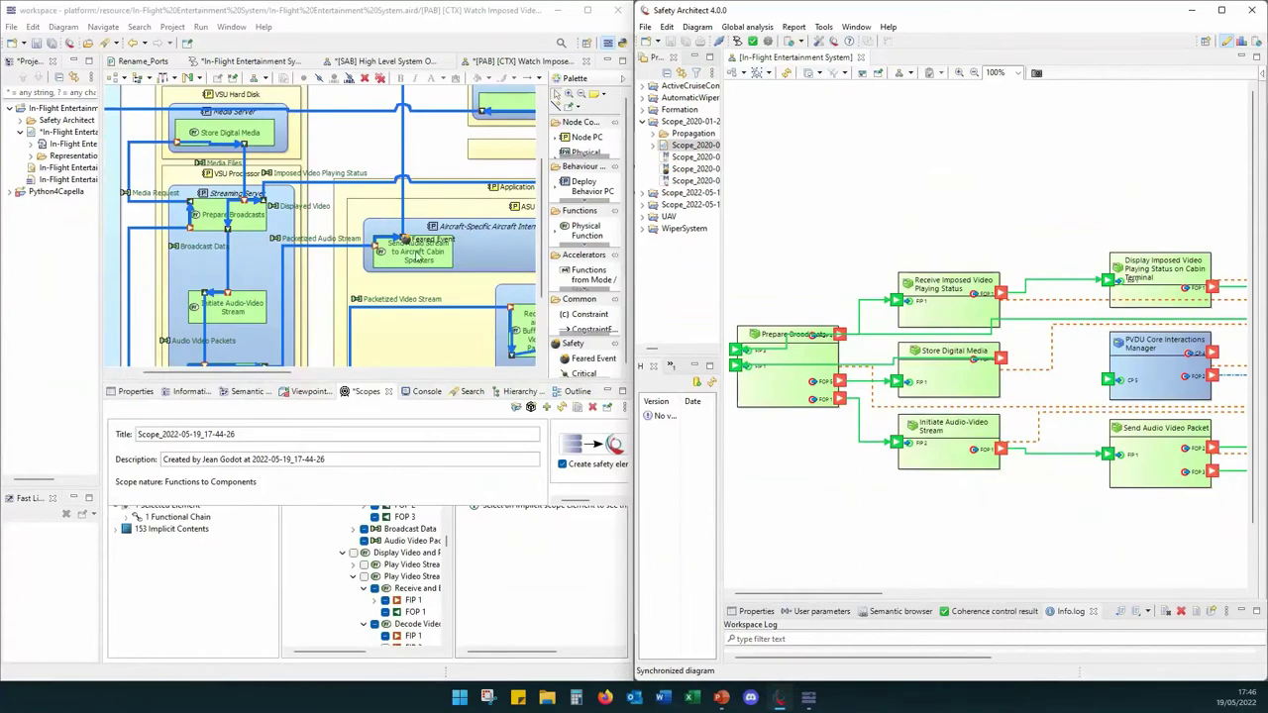
{"action": "left_click", "coordinate": [417, 256]}
{"action": "right_click", "coordinate": [418, 257]}
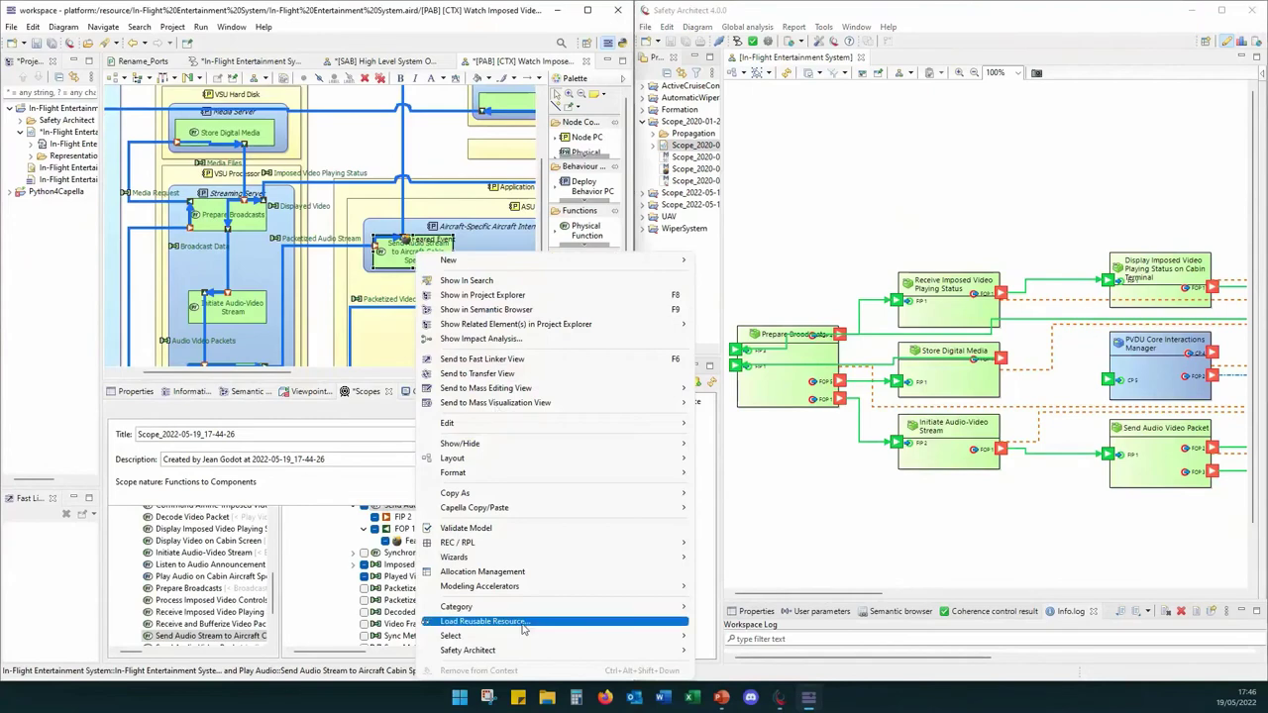
{"action": "mouse_move", "coordinate": [624, 657]}
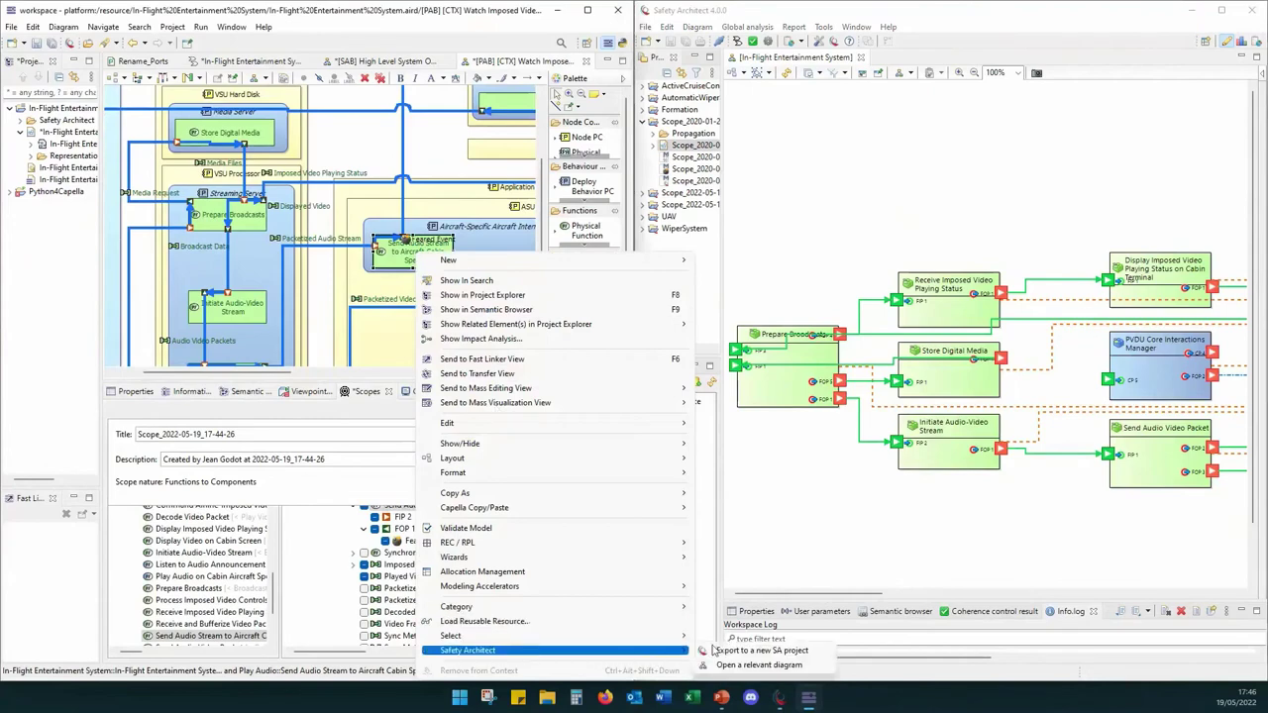
{"action": "left_click", "coordinate": [759, 664]}
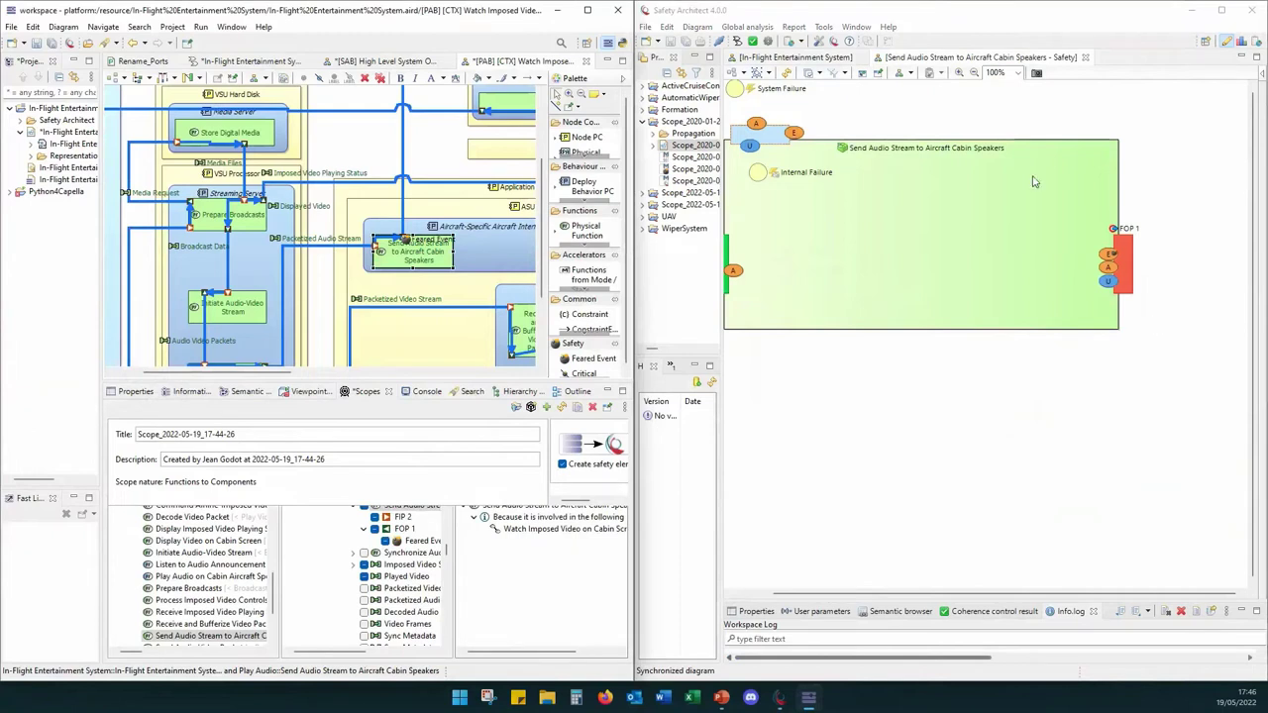
Step: Inspect failure mode E's propagation properties, then cancel without changes
{"action": "double_click", "coordinate": [1110, 256]}
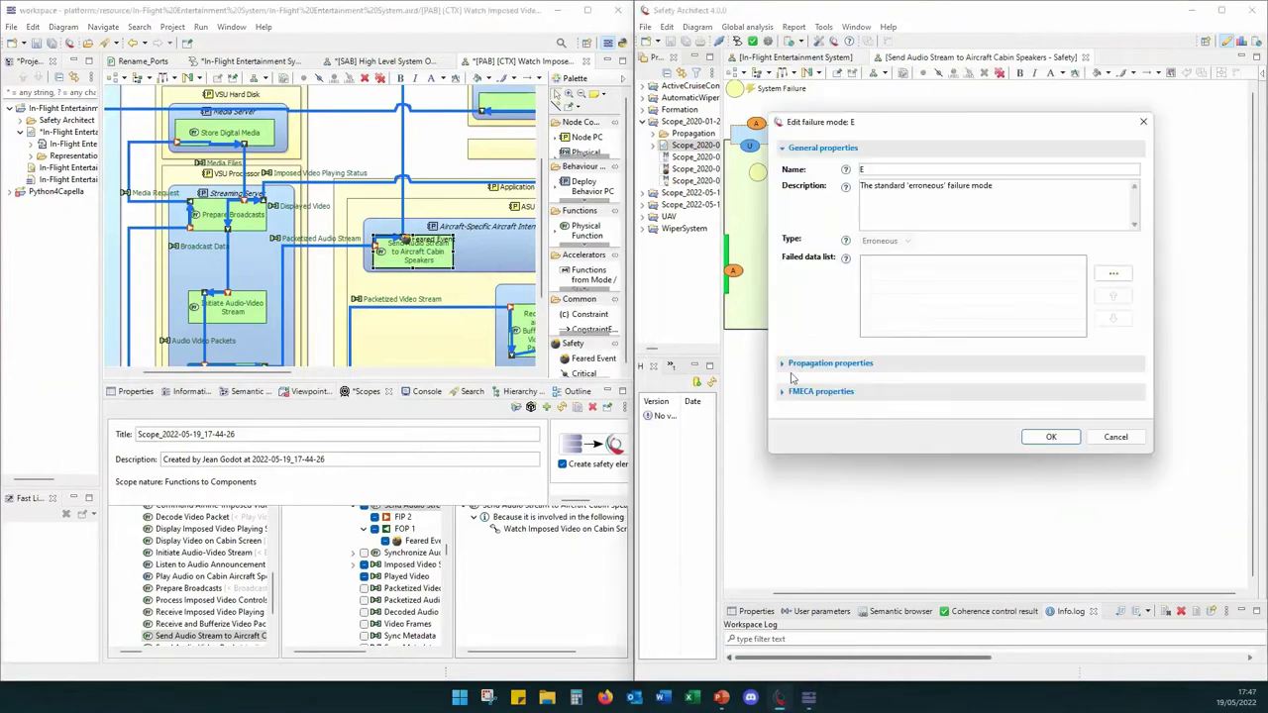
{"action": "left_click", "coordinate": [793, 363]}
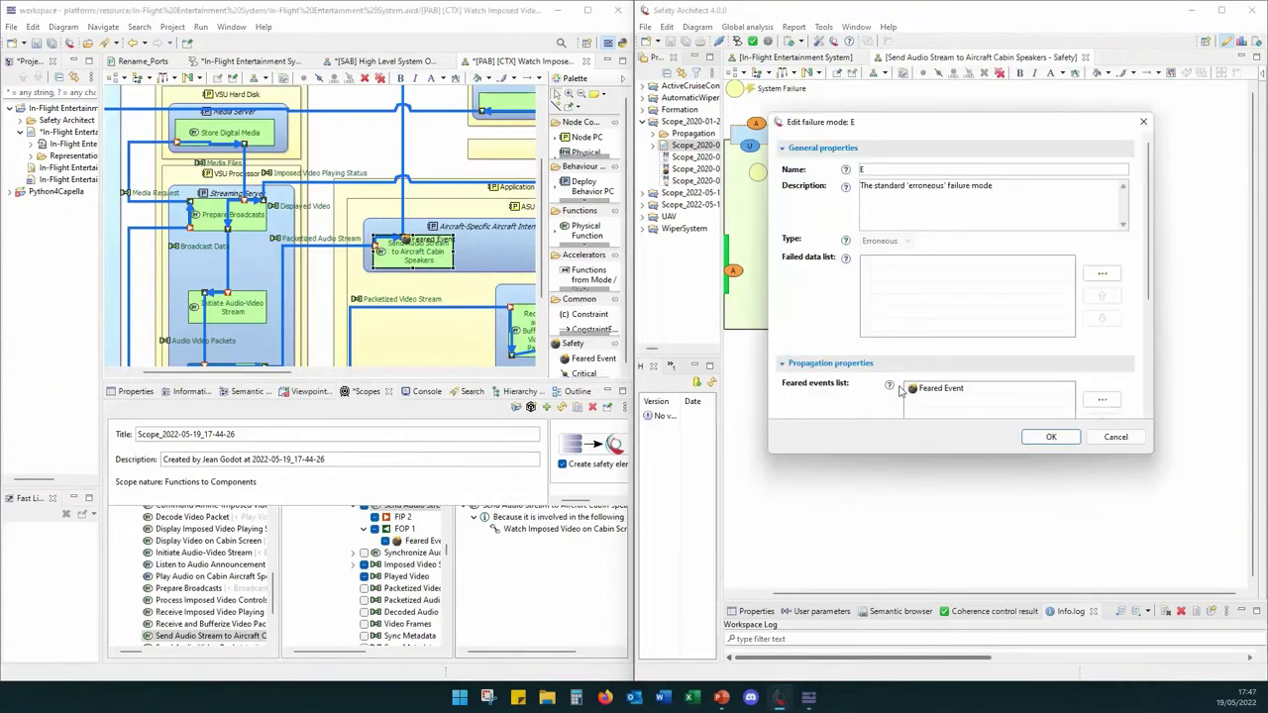
{"action": "left_click", "coordinate": [1115, 438]}
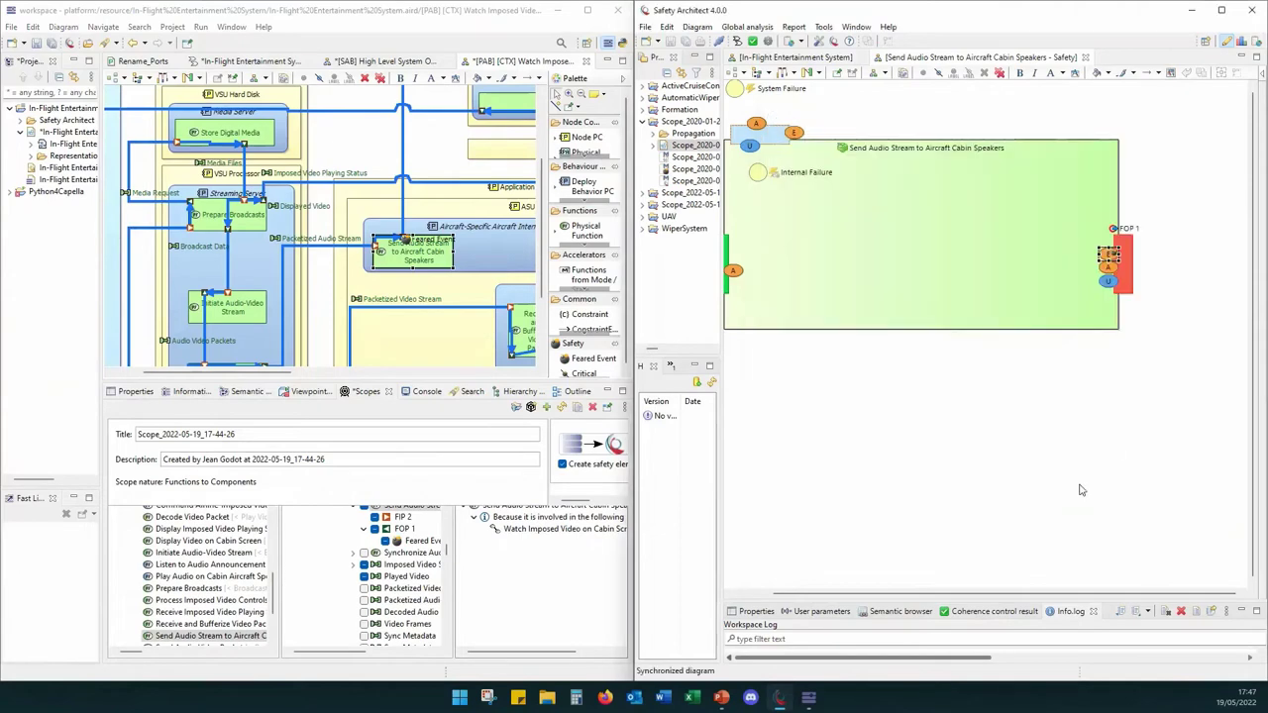
Step: Maximize Safety Architect, shift the function block to reveal FIP 2, and place an OR gate
{"action": "left_click", "coordinate": [1225, 14]}
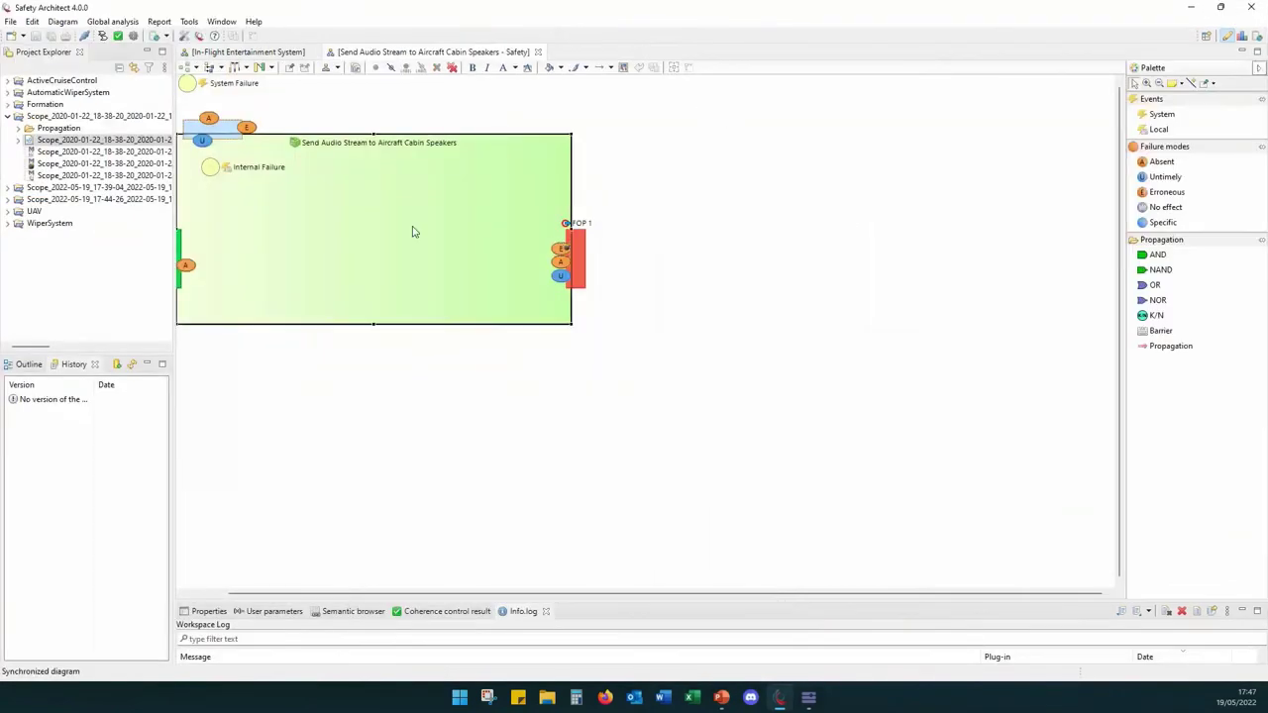
{"action": "left_click_drag", "start_coordinate": [413, 231], "coordinate": [552, 258]}
{"action": "left_click", "coordinate": [891, 261]}
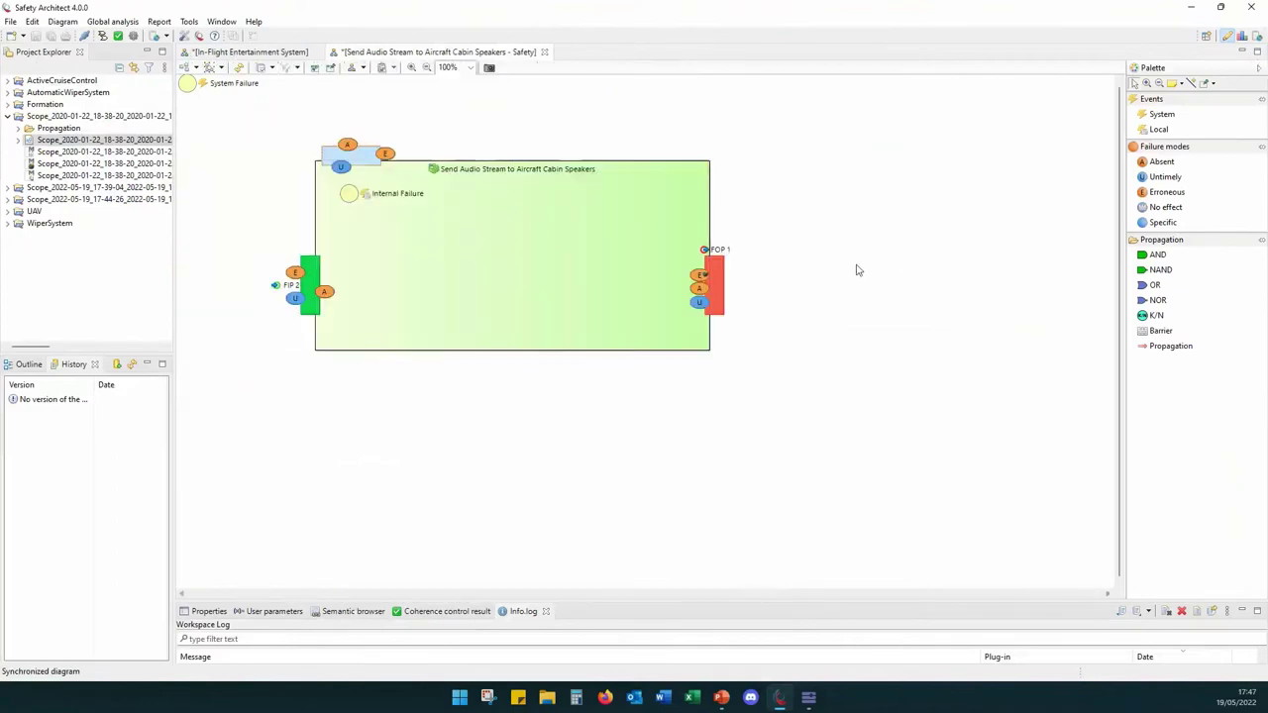
{"action": "left_click", "coordinate": [1154, 287]}
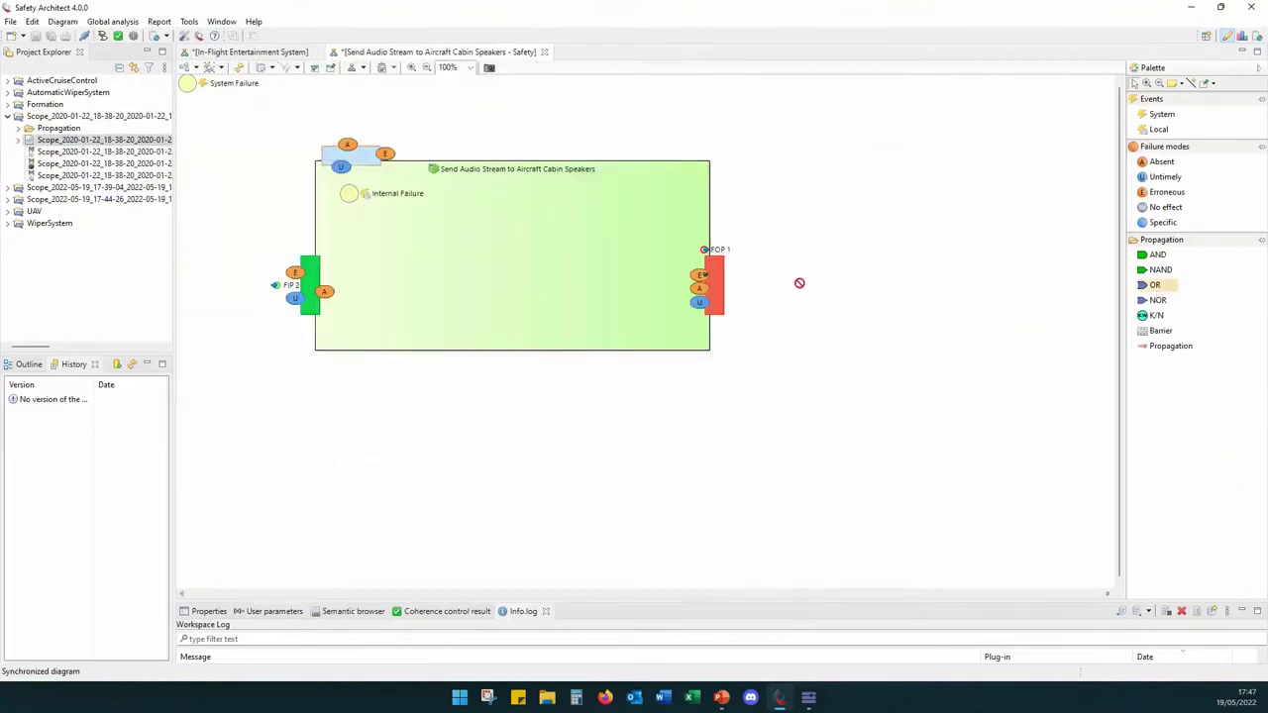
{"action": "left_click", "coordinate": [552, 280]}
Step: Link Internal Failure and FIP 2's E to the OR gate, the gate to FOP 1's E, and save
{"action": "left_click", "coordinate": [1171, 346]}
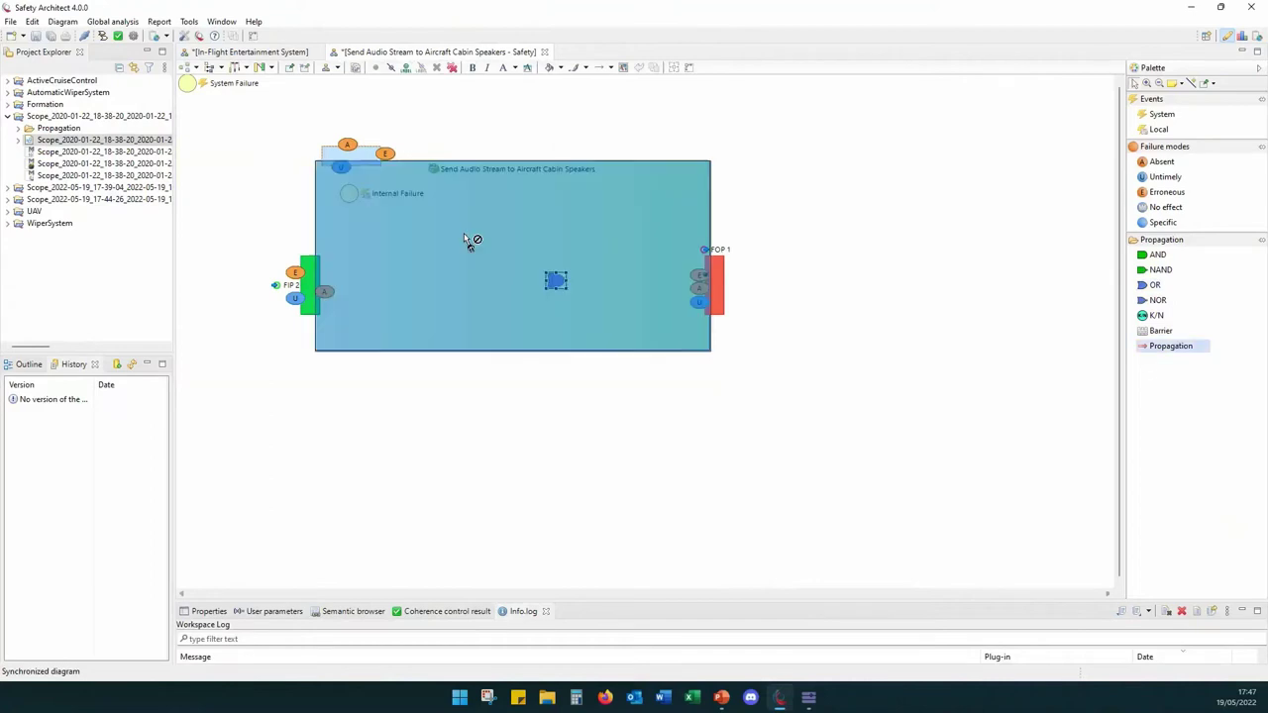
{"action": "left_click", "coordinate": [354, 193]}
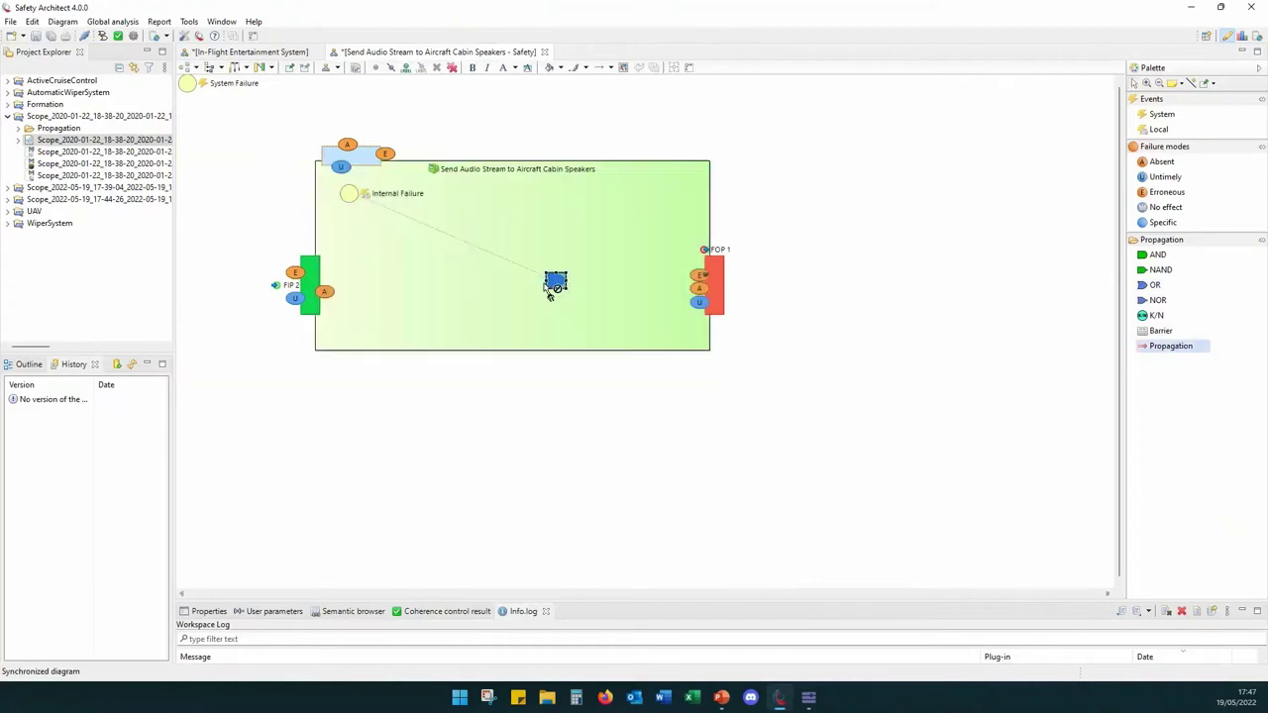
{"action": "left_click", "coordinate": [555, 281]}
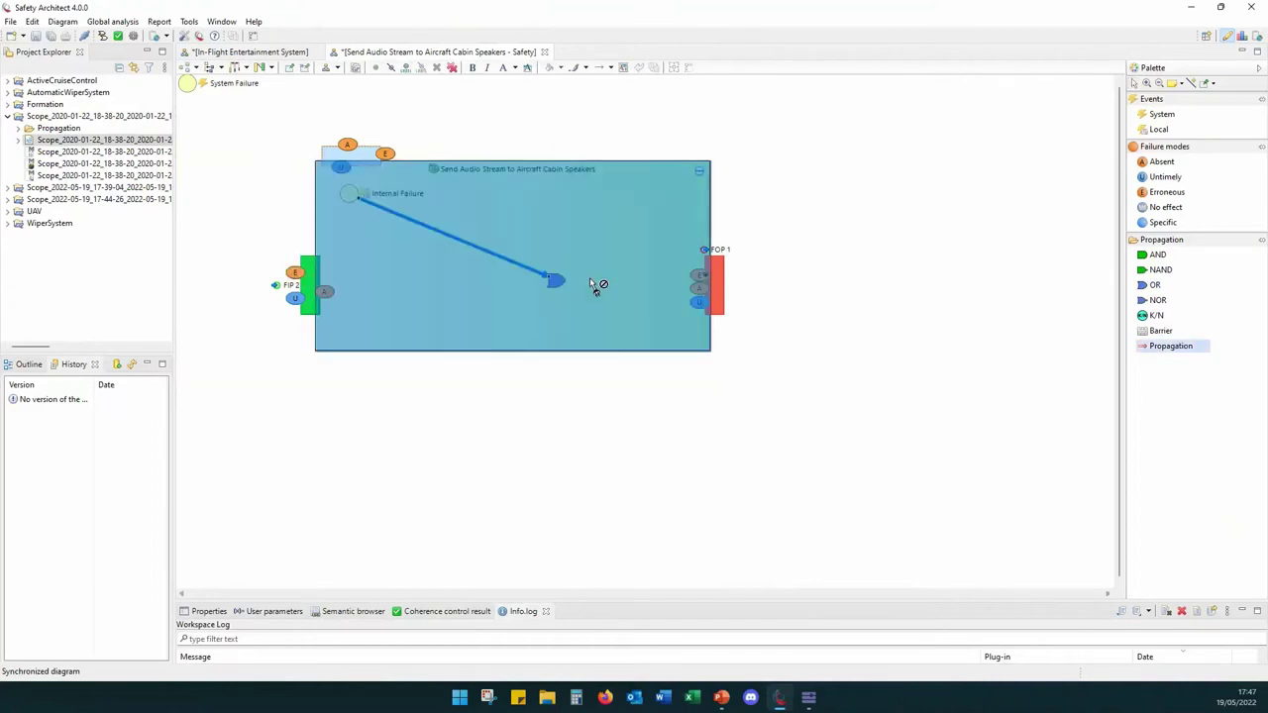
{"action": "left_click", "coordinate": [294, 273]}
{"action": "left_click", "coordinate": [554, 281]}
{"action": "left_click", "coordinate": [558, 280]}
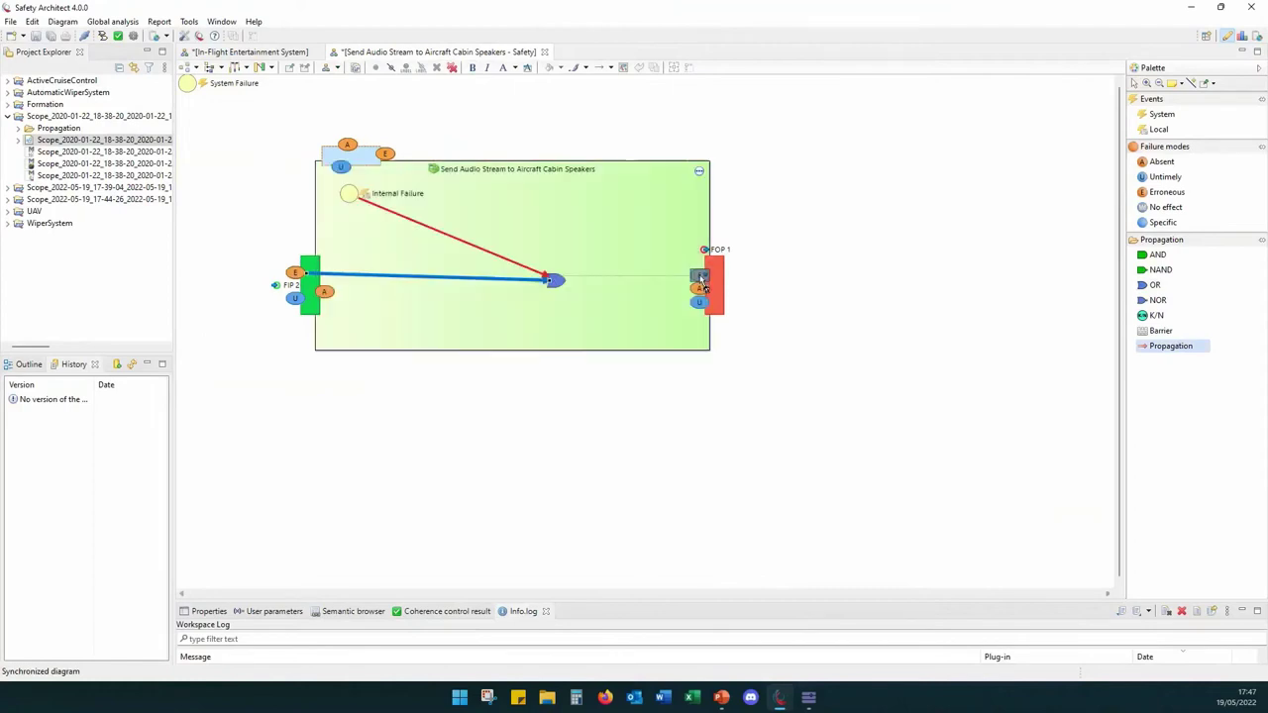
{"action": "left_click", "coordinate": [699, 274]}
{"action": "key", "text": "Escape"}
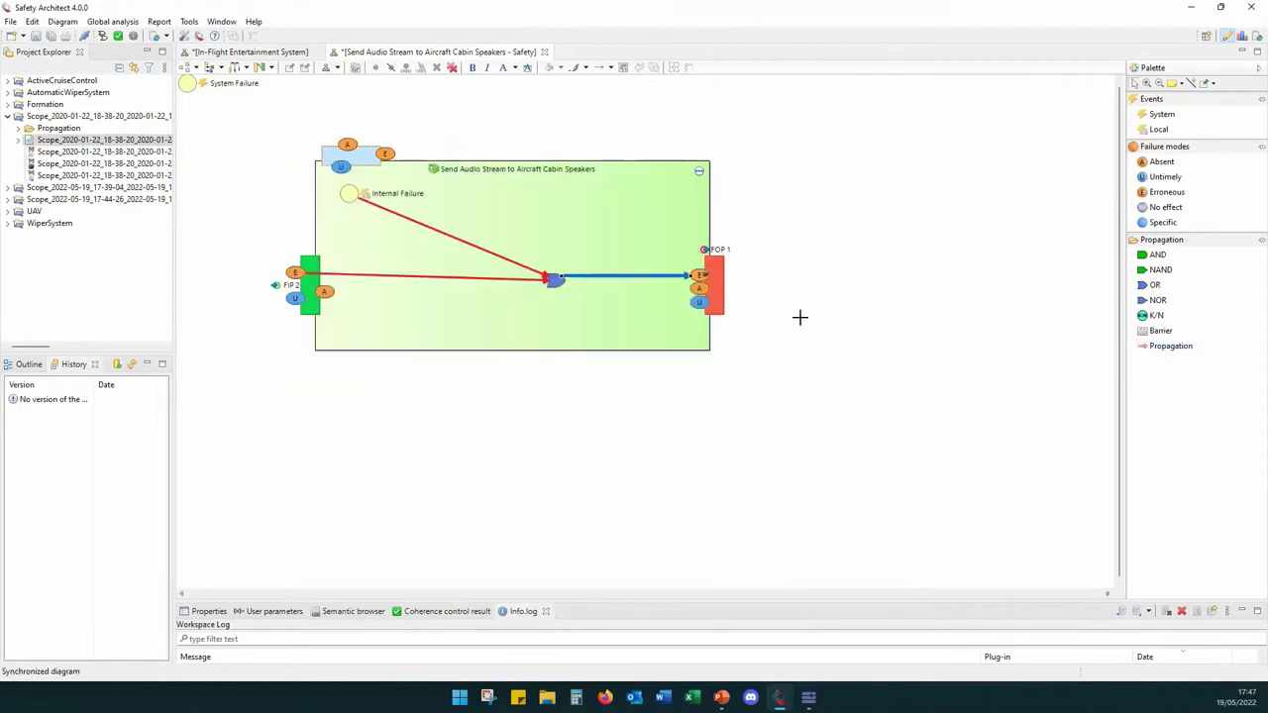
{"action": "left_click", "coordinate": [800, 325]}
{"action": "key", "text": "ctrl+s"}
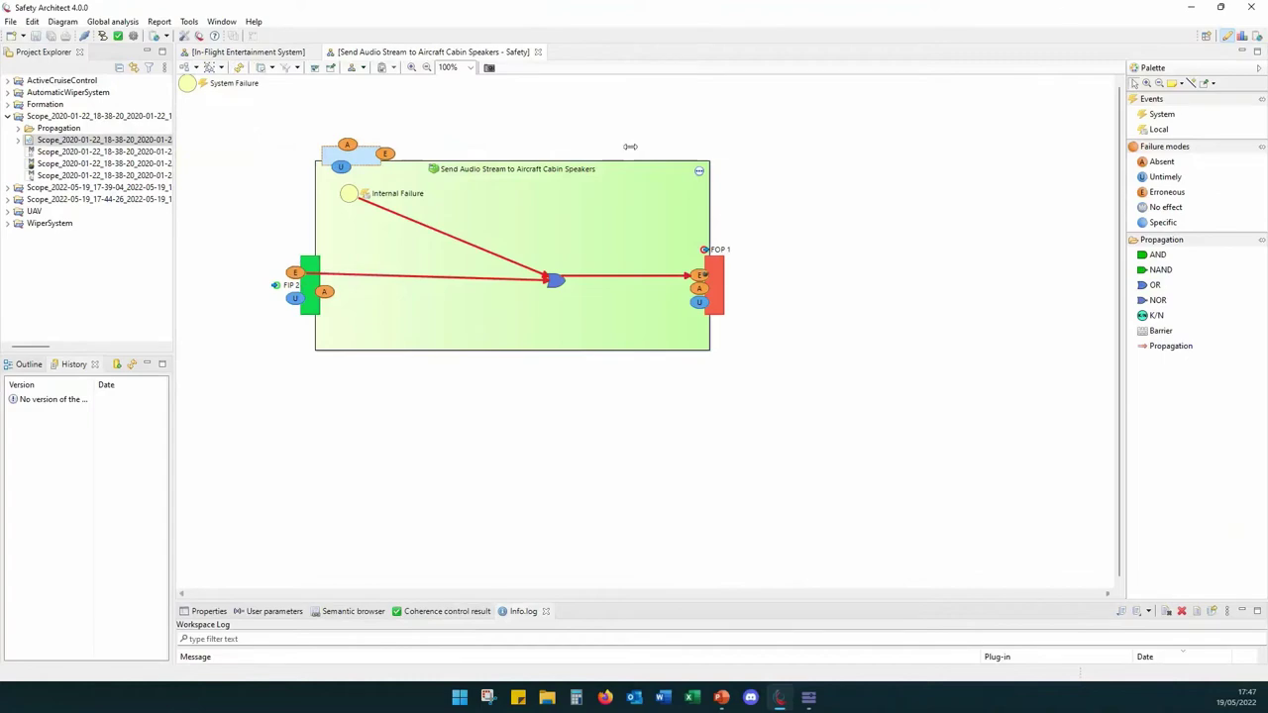
{"action": "key", "text": "super+Right"}
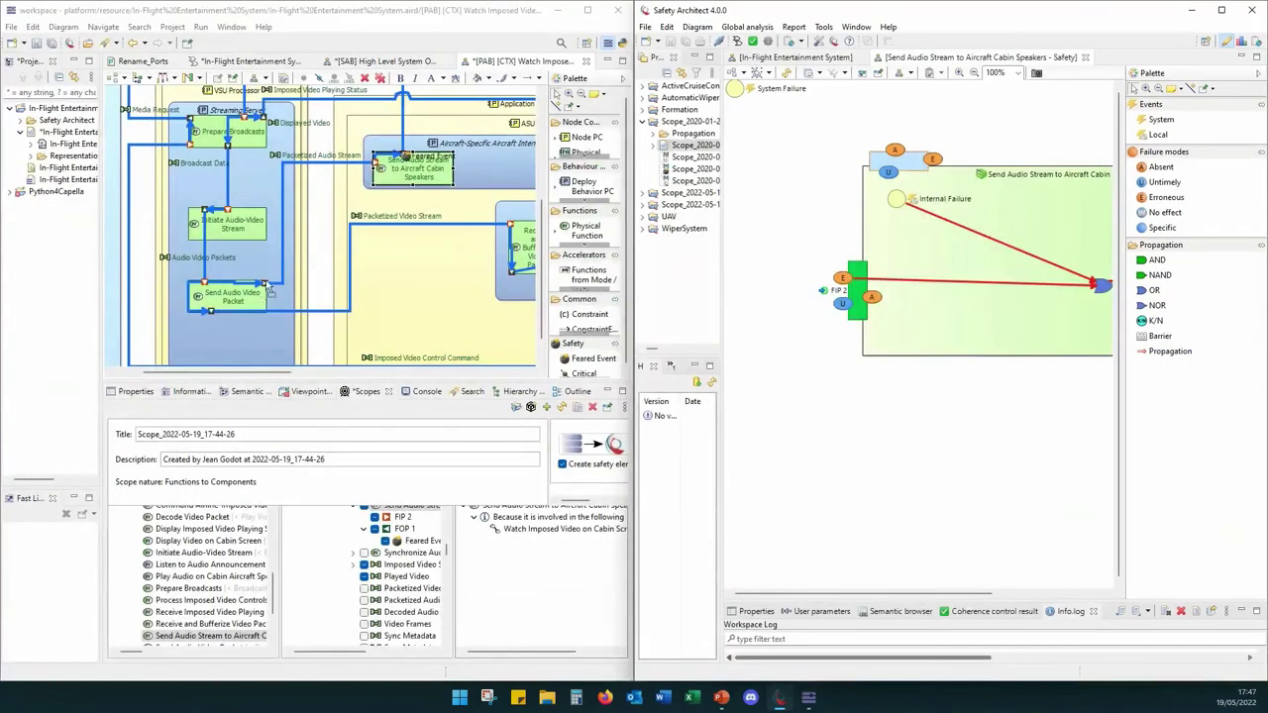
Step: Open Send Audio Video Packet's safety diagram from Capella and maximize Safety Architect
{"action": "left_click", "coordinate": [264, 285]}
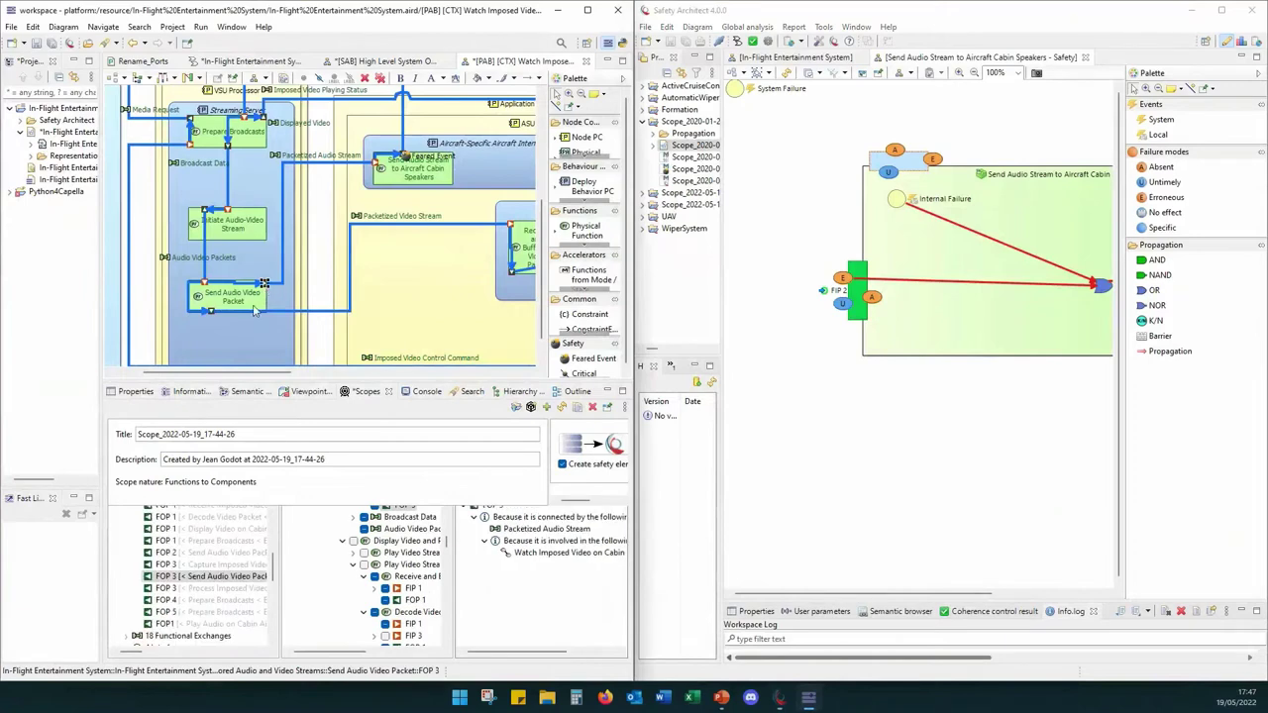
{"action": "right_click", "coordinate": [255, 310]}
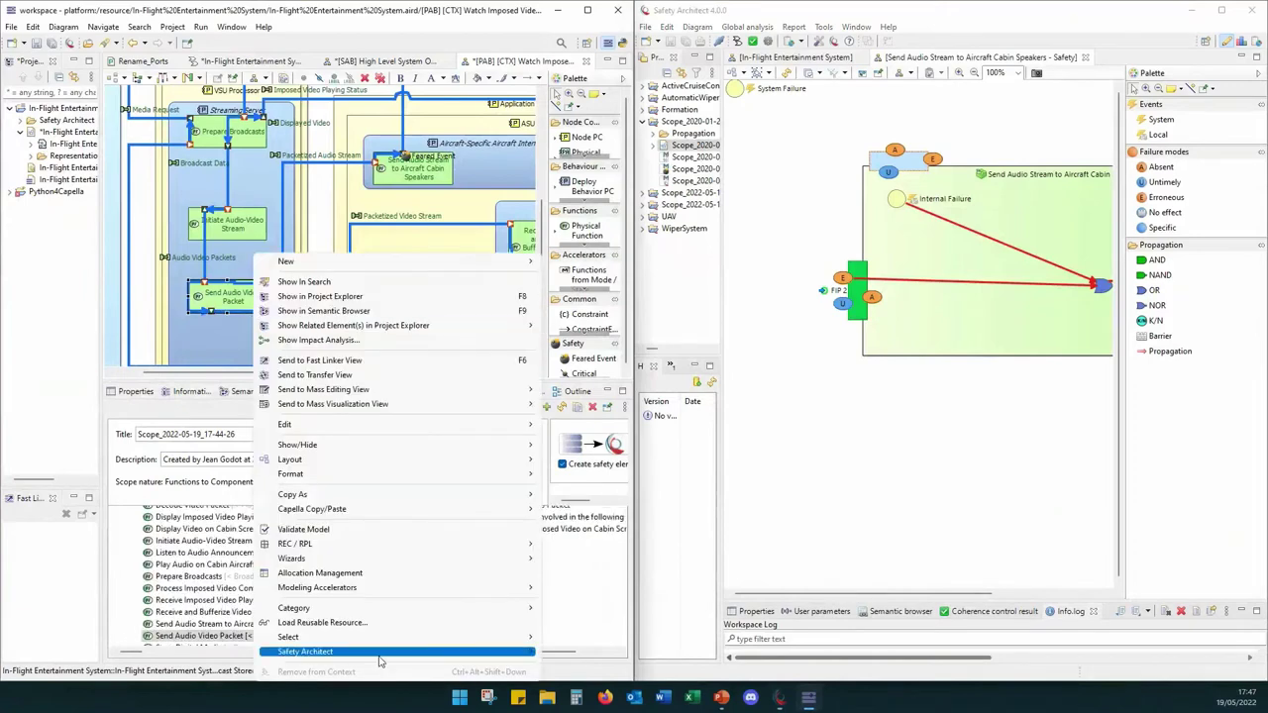
{"action": "mouse_move", "coordinate": [459, 654]}
{"action": "left_click", "coordinate": [575, 666]}
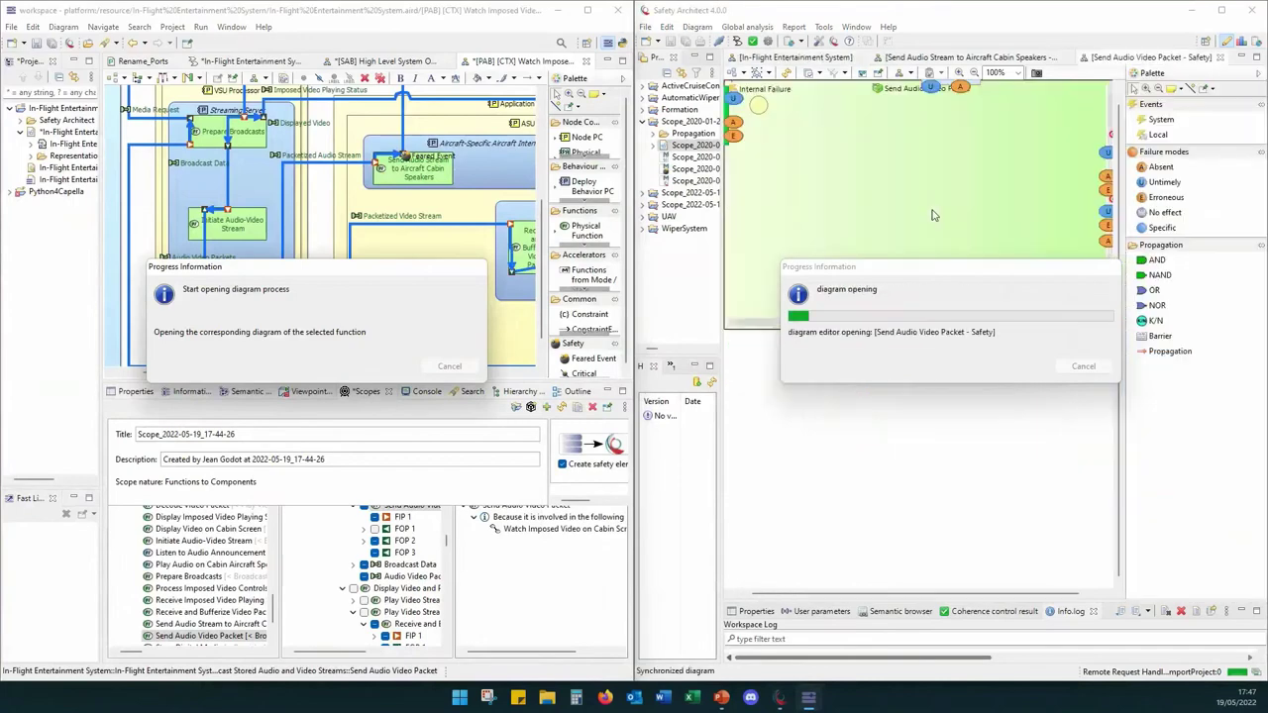
{"action": "left_click", "coordinate": [1220, 11]}
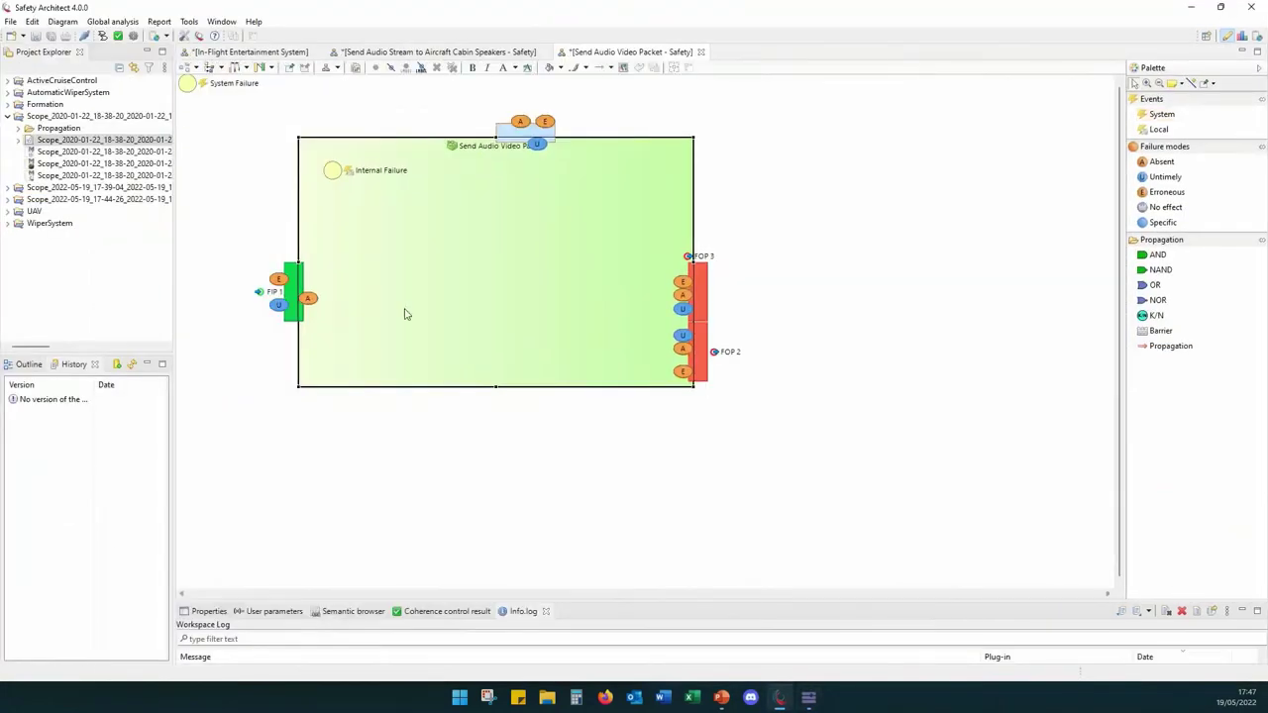
Step: Add an AND gate fed by Internal Failure and FIP 1's E, output to FOP 3's E, and save all
{"action": "left_click", "coordinate": [1157, 255]}
{"action": "left_click", "coordinate": [519, 271]}
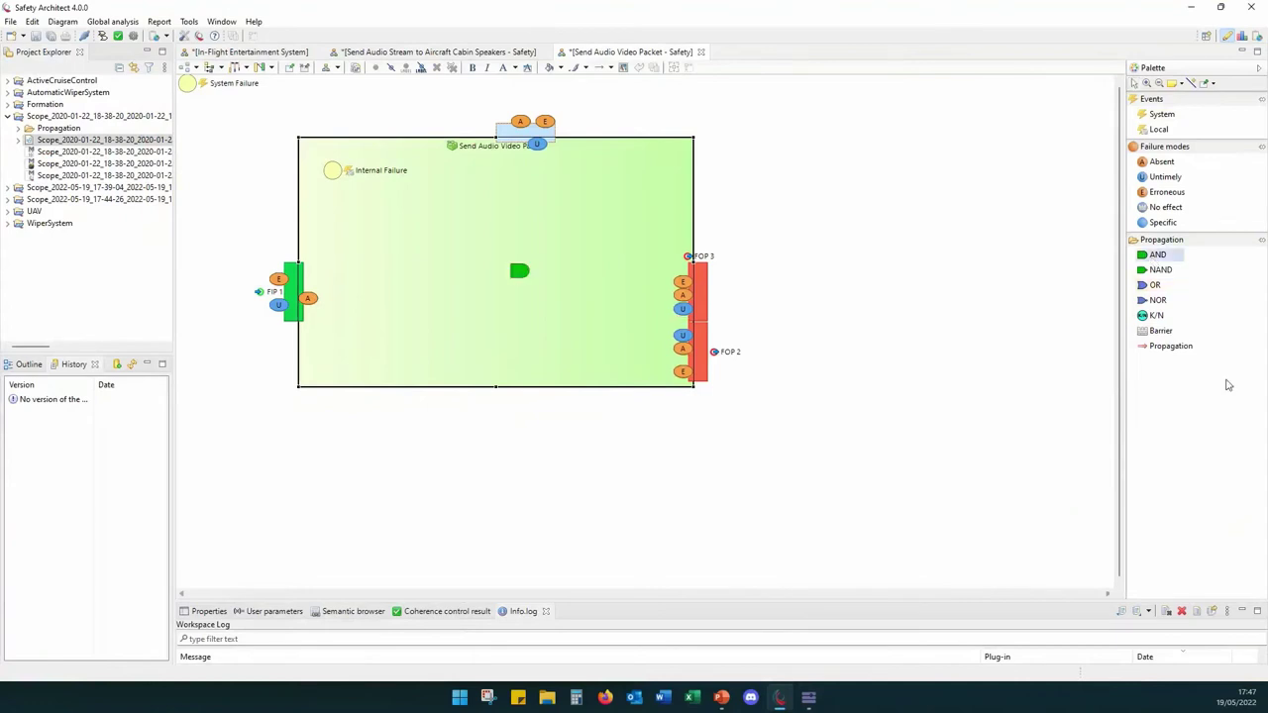
{"action": "left_click", "coordinate": [1169, 347]}
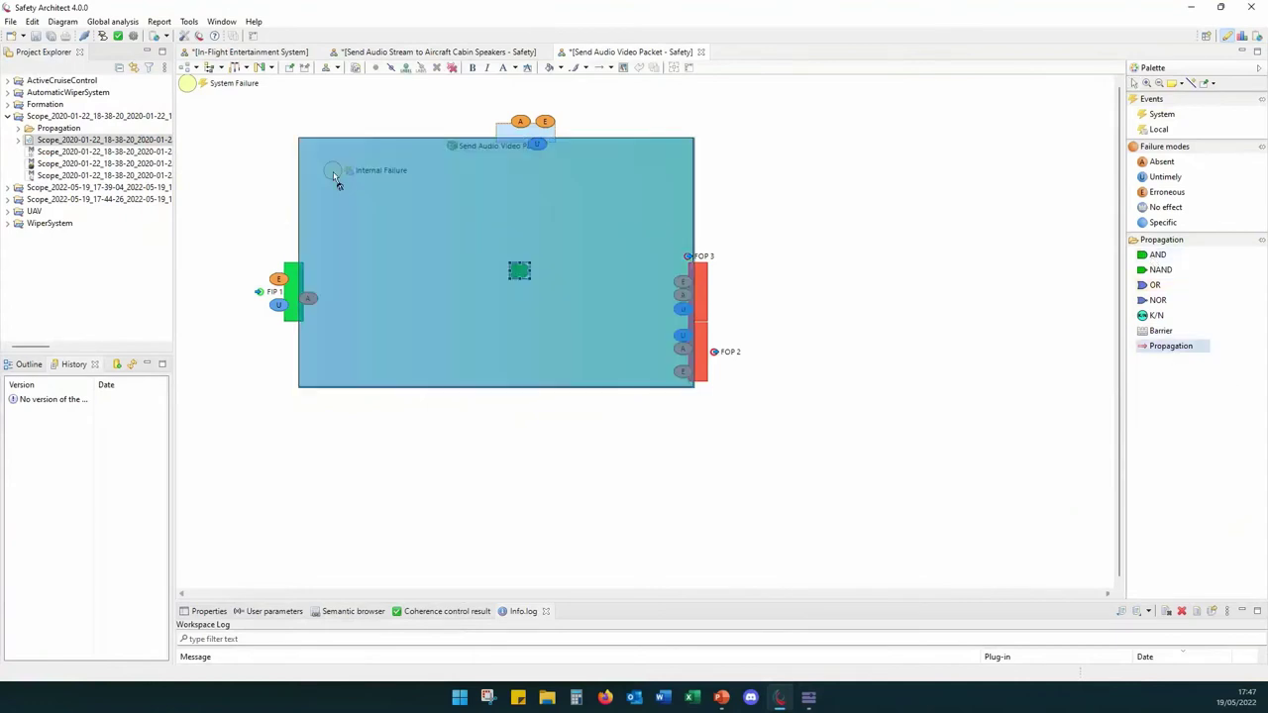
{"action": "left_click", "coordinate": [335, 178]}
{"action": "left_click", "coordinate": [519, 270]}
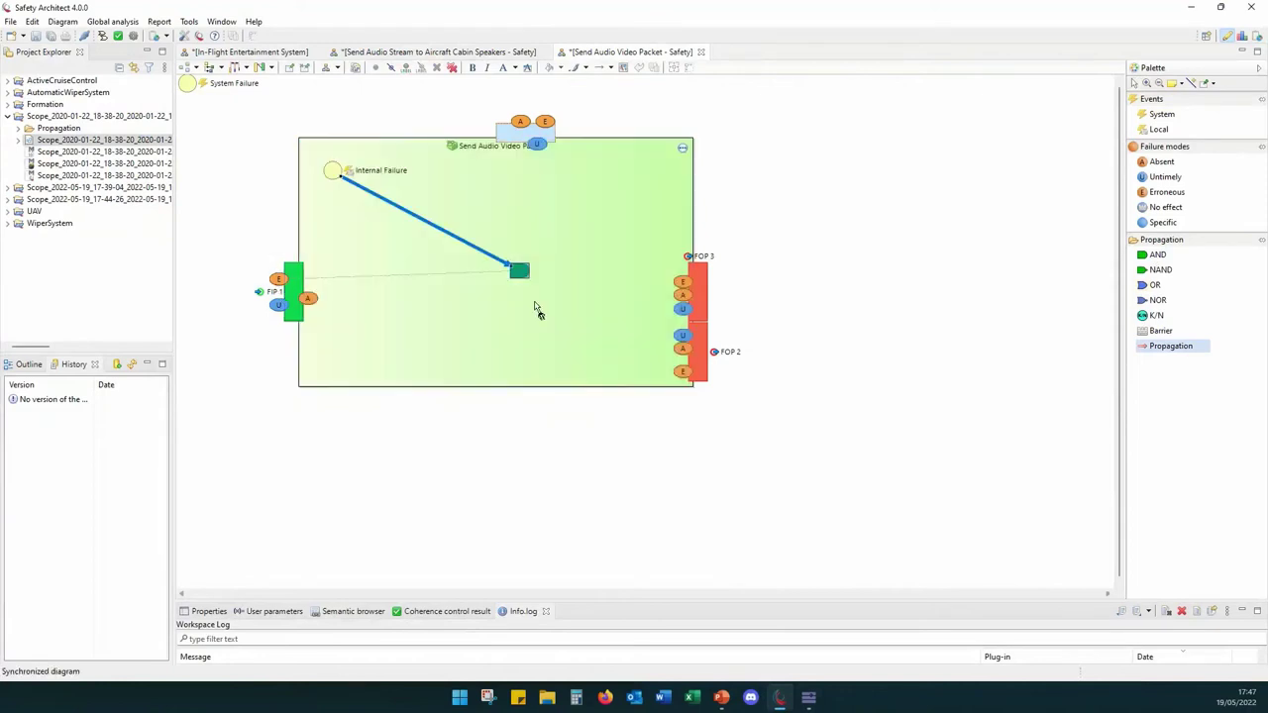
{"action": "left_click", "coordinate": [518, 269]}
{"action": "left_click", "coordinate": [519, 271]}
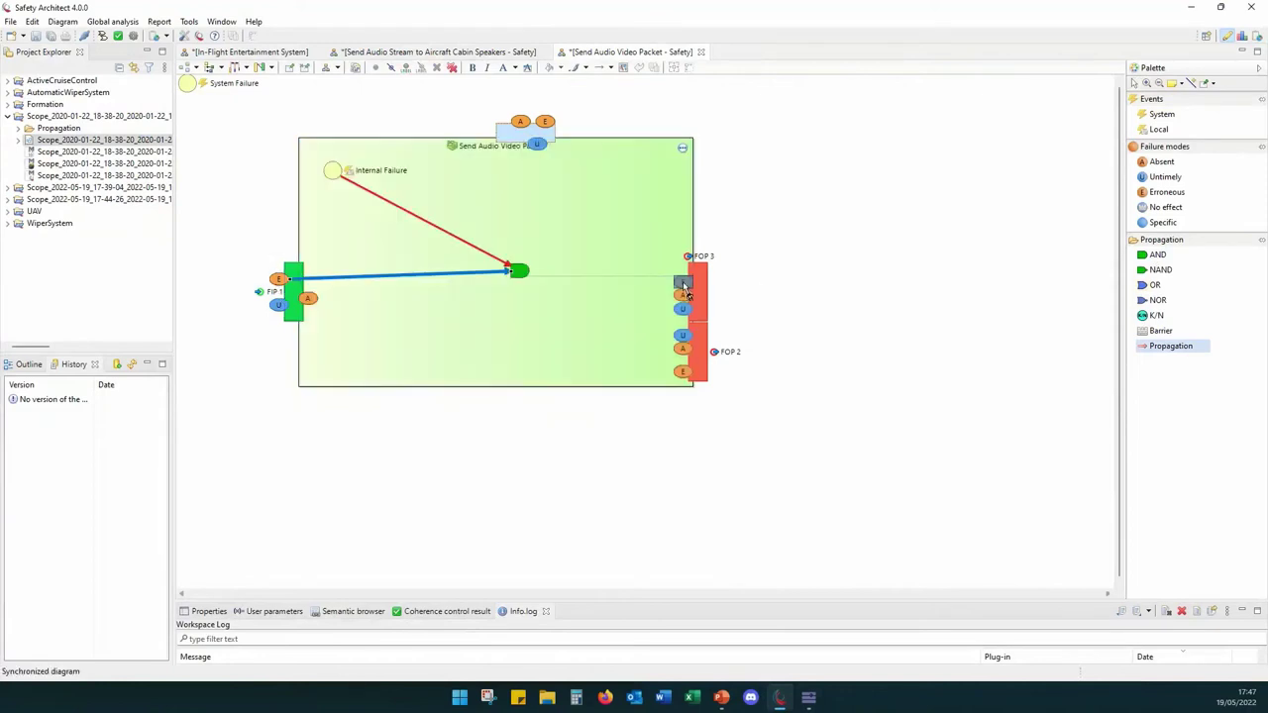
{"action": "left_click", "coordinate": [683, 286]}
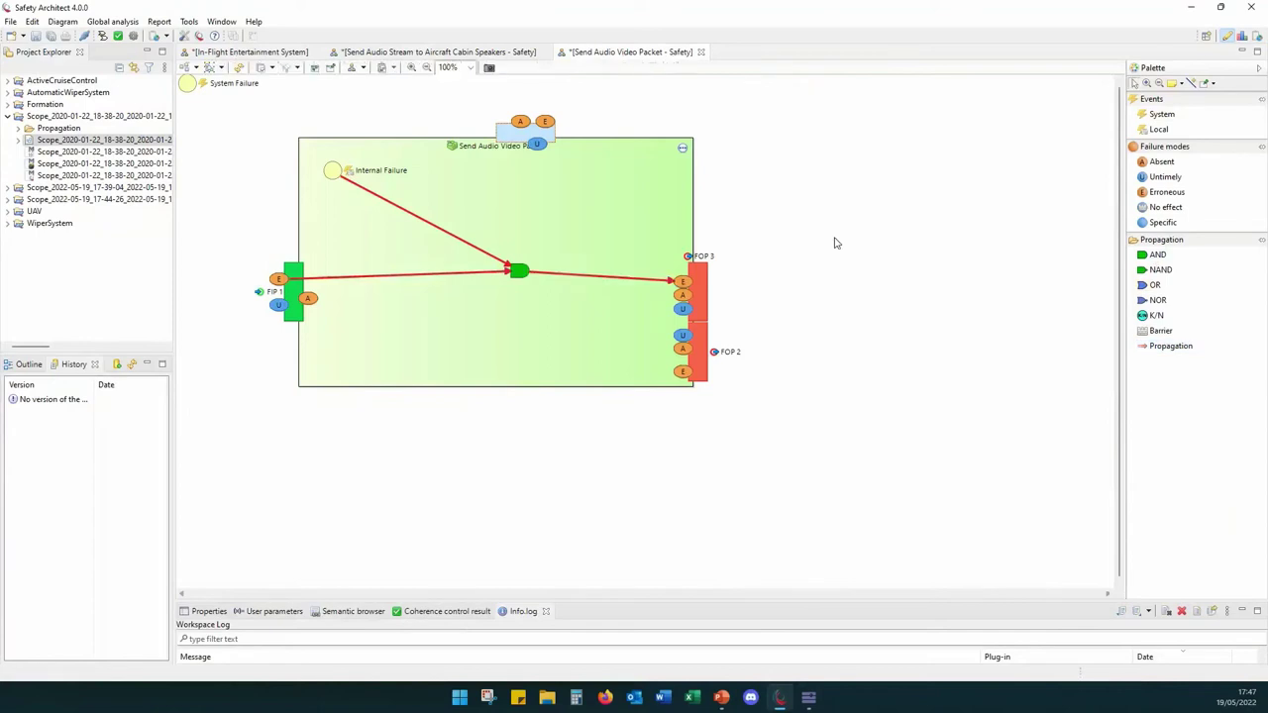
{"action": "key", "text": "ctrl+shift+s"}
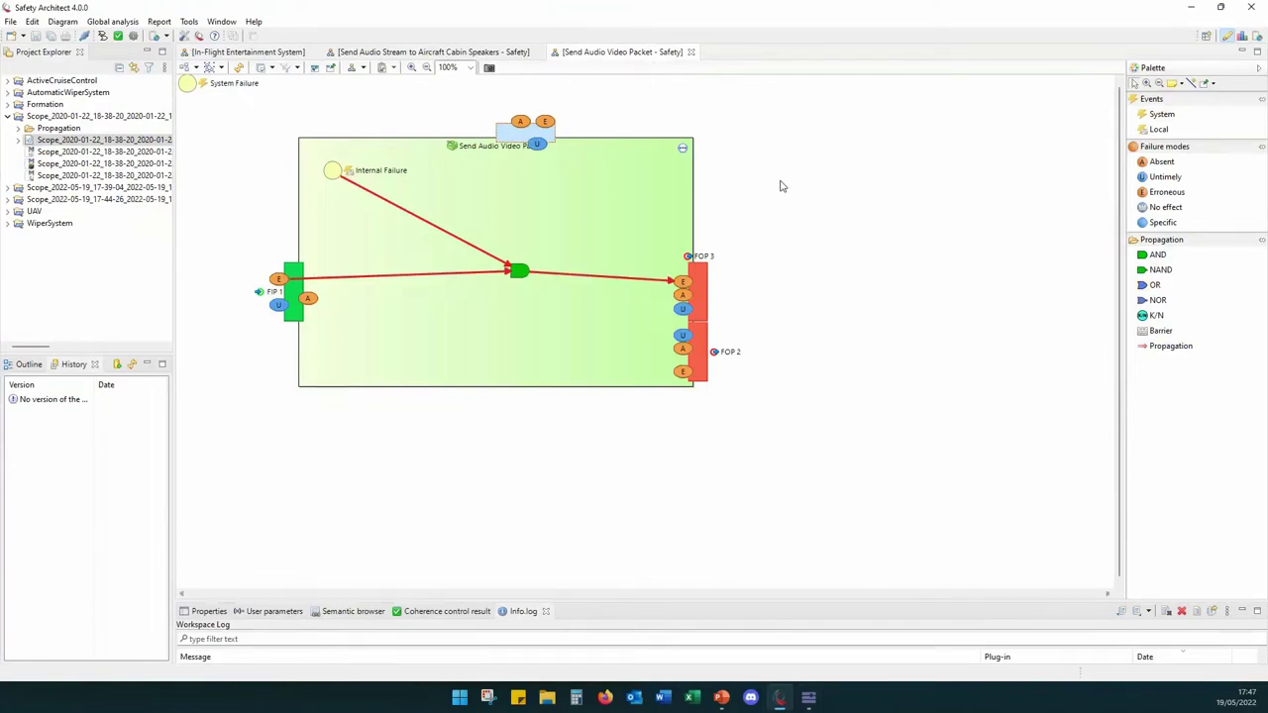
Step: Restore Safety Architect from full screen and dock it on the right half beside Capella
{"action": "left_click", "coordinate": [1220, 8]}
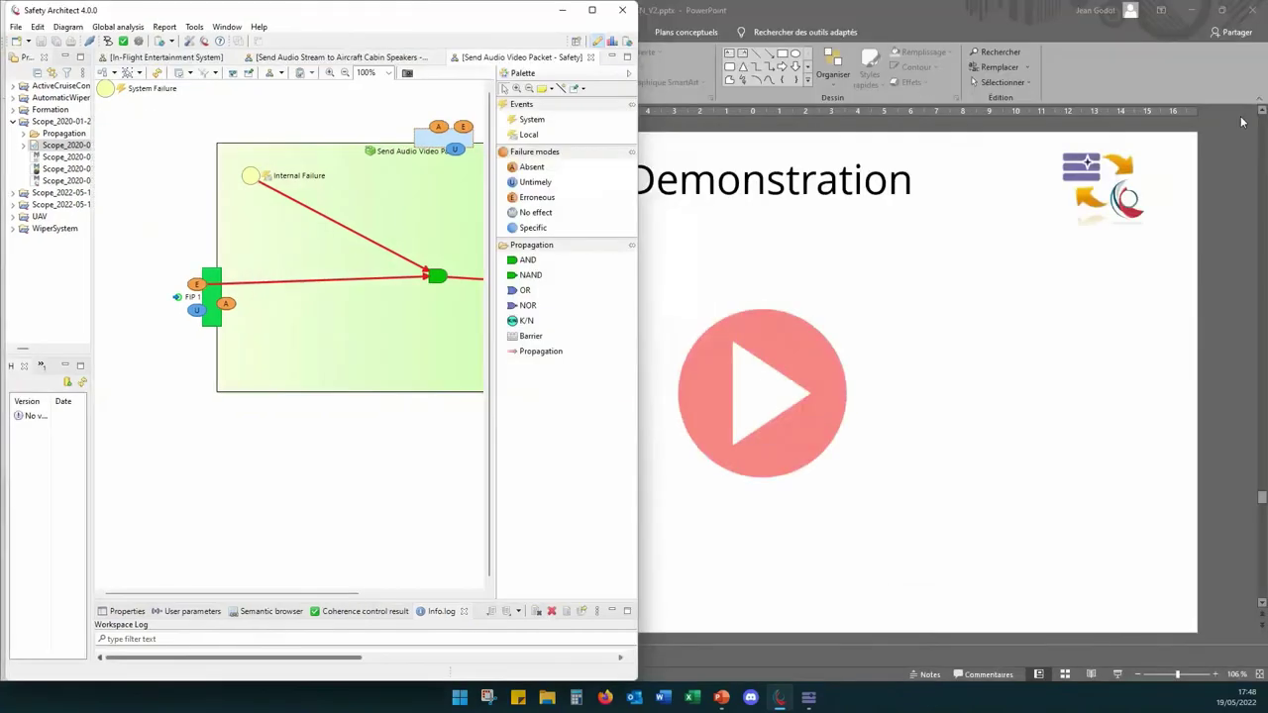
{"action": "key", "text": "super+Right"}
{"action": "scroll", "coordinate": [364, 294], "scroll_direction": "up", "scroll_amount": 2}
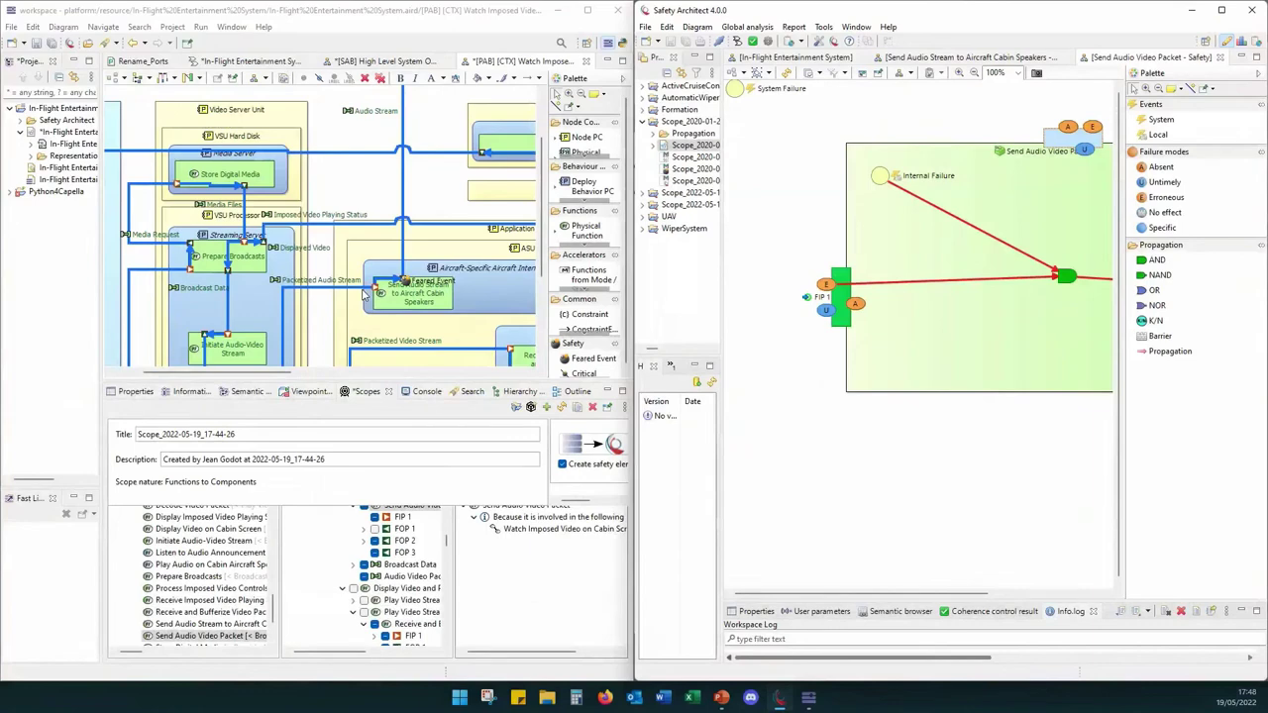
{"action": "scroll", "coordinate": [349, 162], "scroll_direction": "up", "scroll_amount": 2}
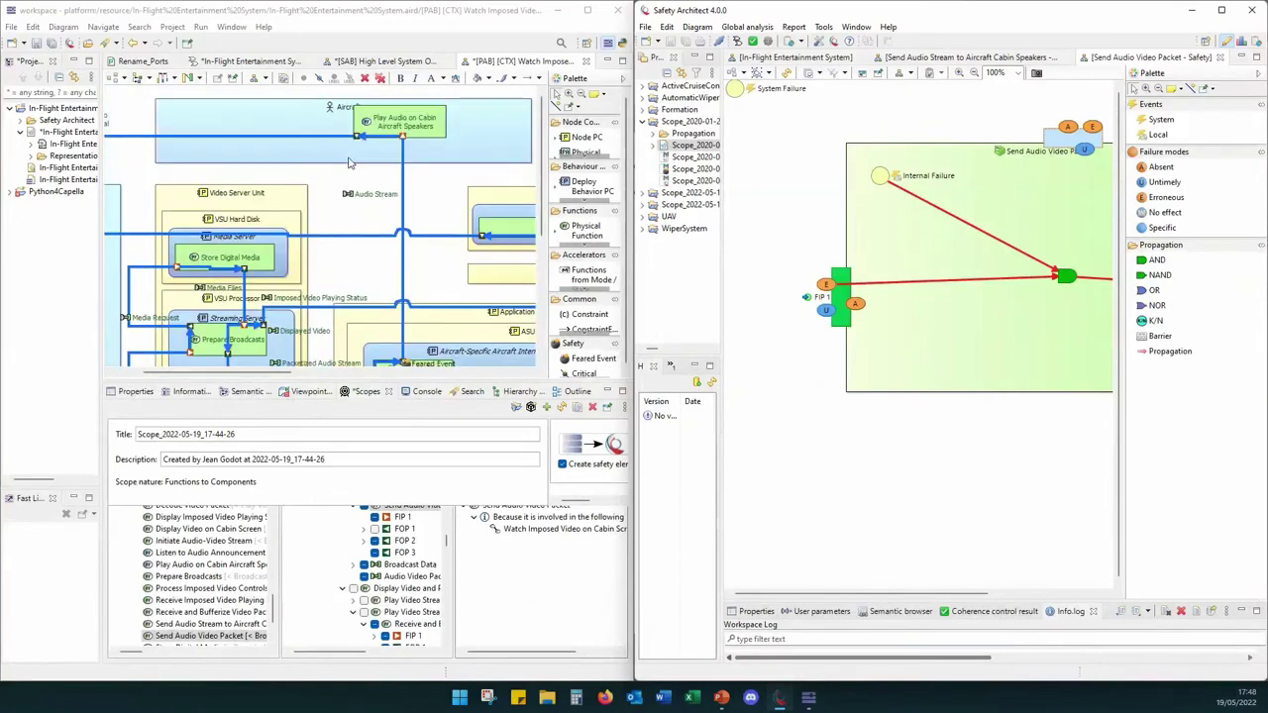
{"action": "scroll", "coordinate": [342, 228], "scroll_direction": "down", "scroll_amount": 3}
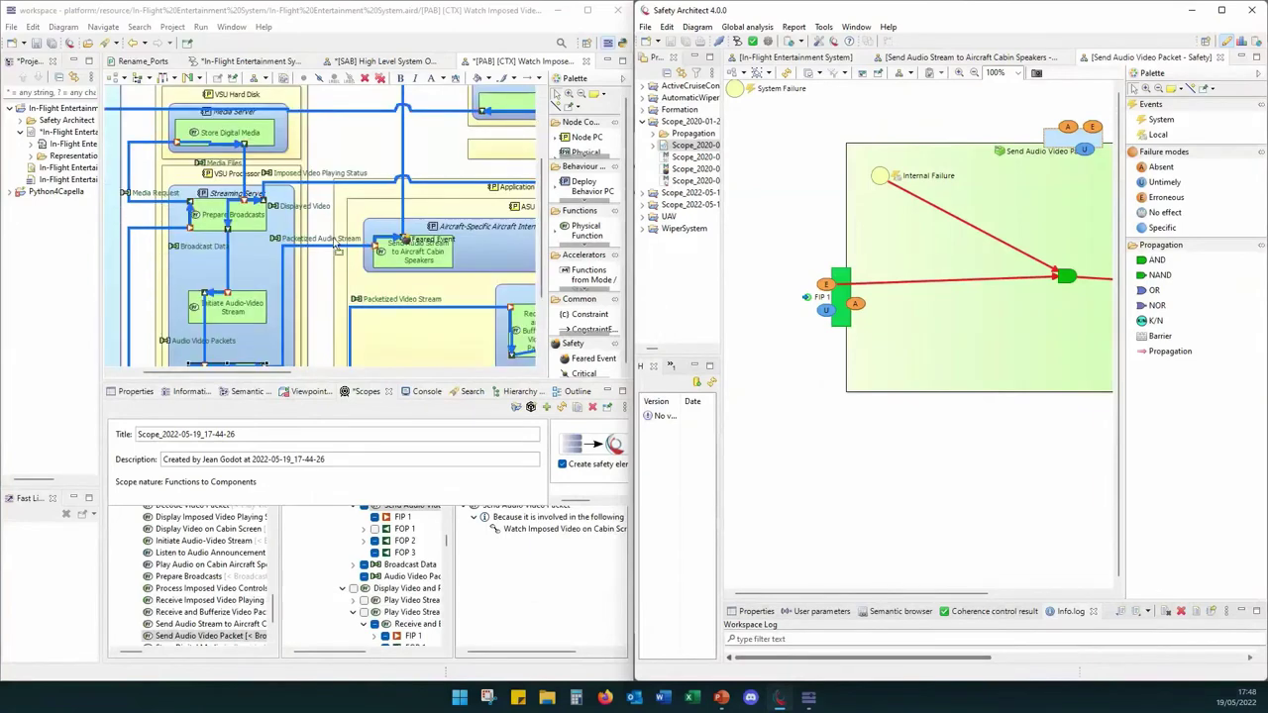
{"action": "scroll", "coordinate": [338, 245], "scroll_direction": "down", "scroll_amount": 1}
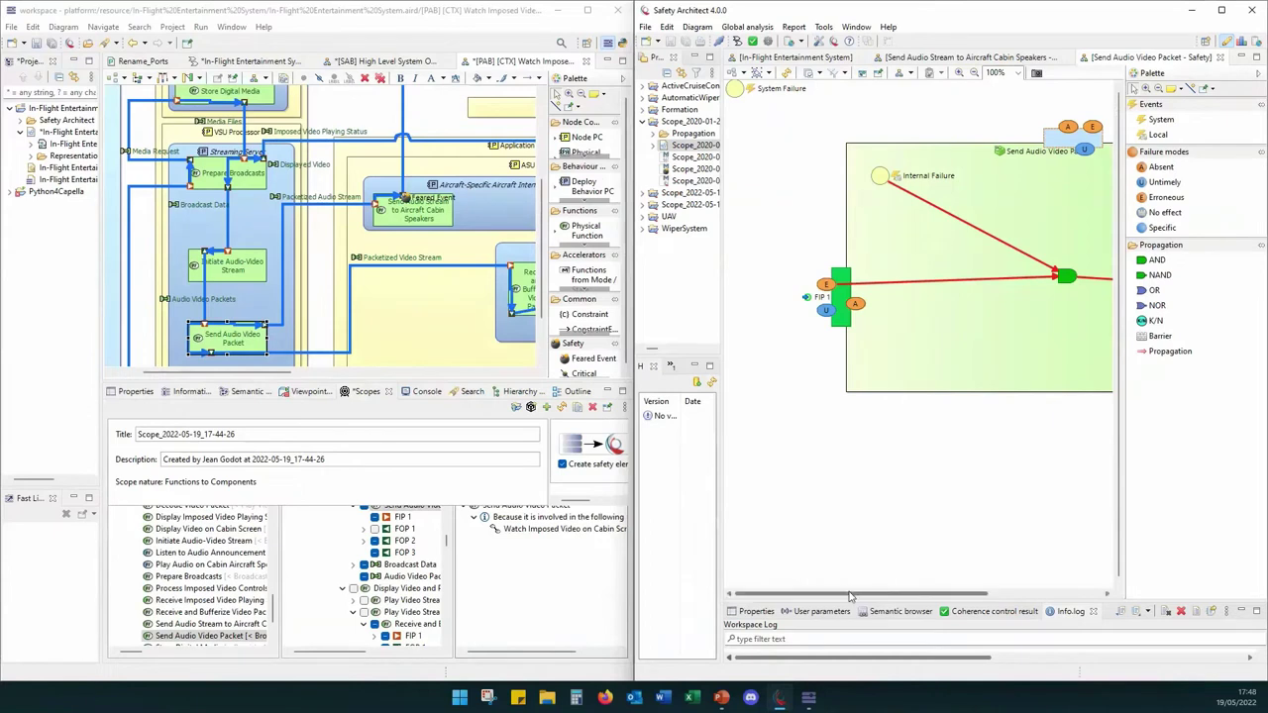
Step: Scroll the Send Audio Video Packet safety diagram horizontally, then save the Capella model with Ctrl+S
{"action": "left_click_drag", "start_coordinate": [848, 593], "coordinate": [961, 592]}
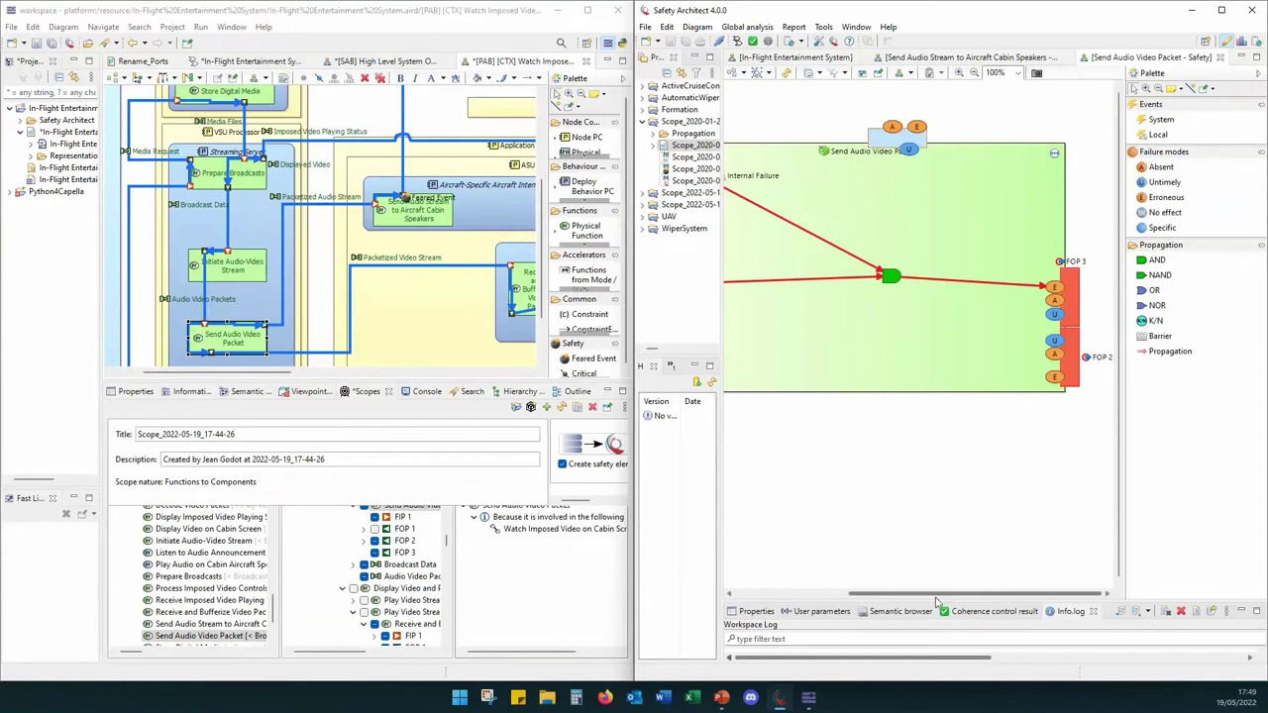
{"action": "left_click_drag", "start_coordinate": [936, 597], "coordinate": [879, 597]}
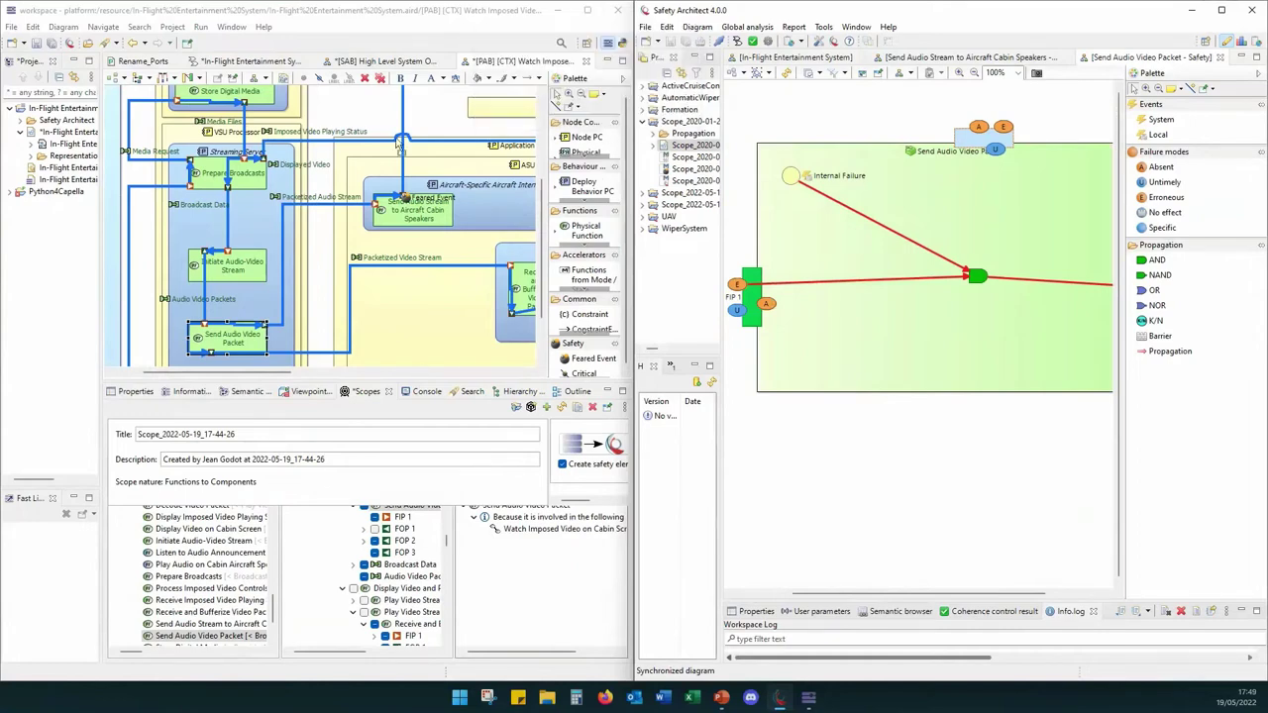
{"action": "left_click", "coordinate": [412, 208]}
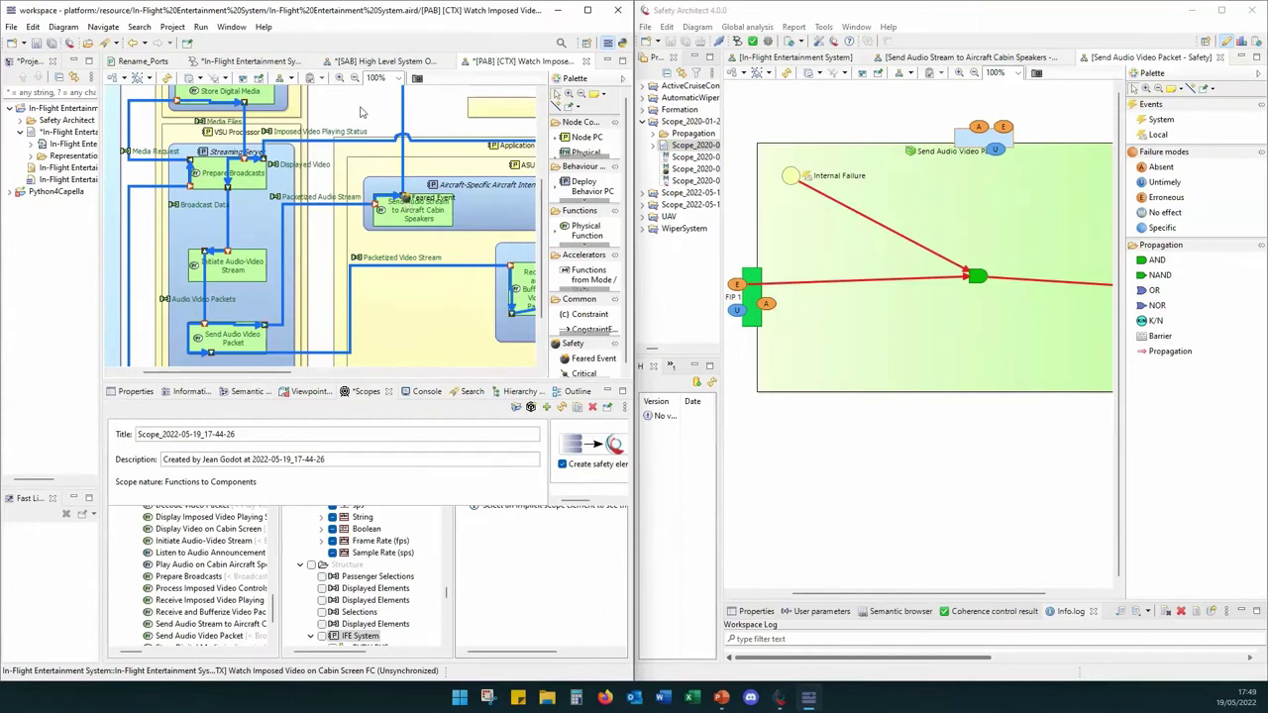
{"action": "key", "text": "ctrl+s"}
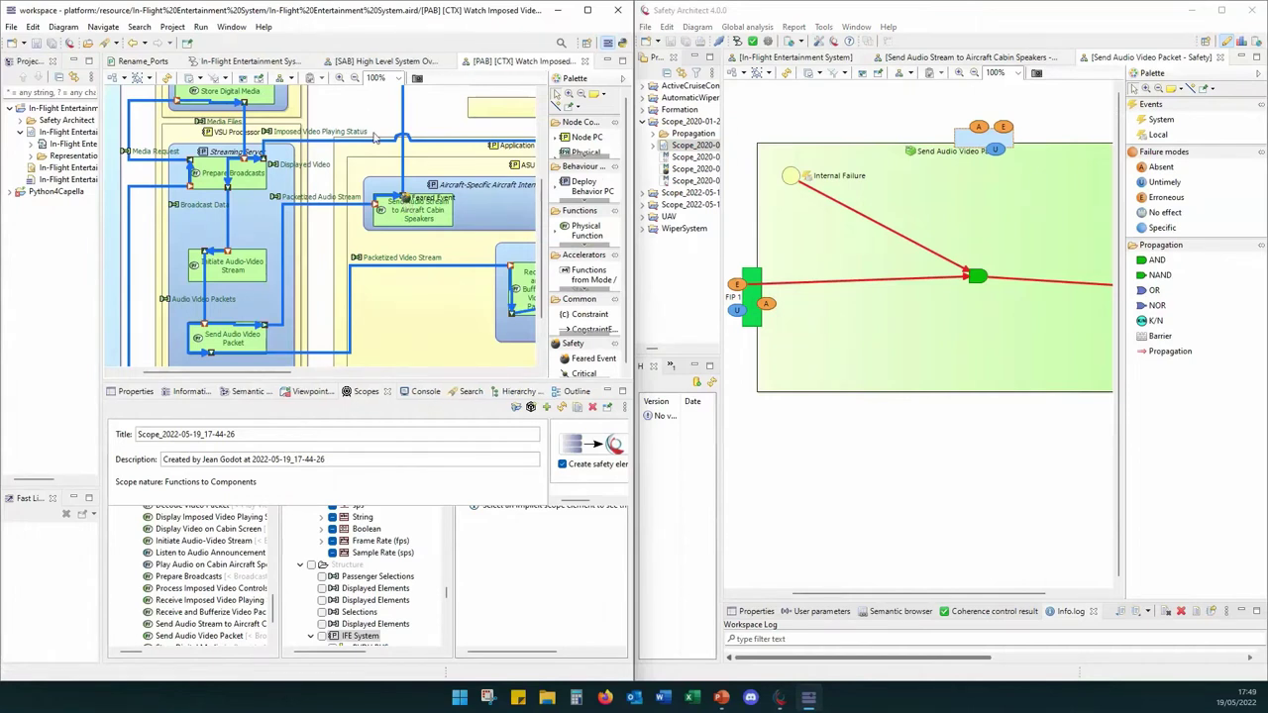
Step: Run Safety Architect's global safety analysis on Send Audio Stream to Aircraft Cabin Speakers, then maximize Capella
{"action": "left_click", "coordinate": [406, 201]}
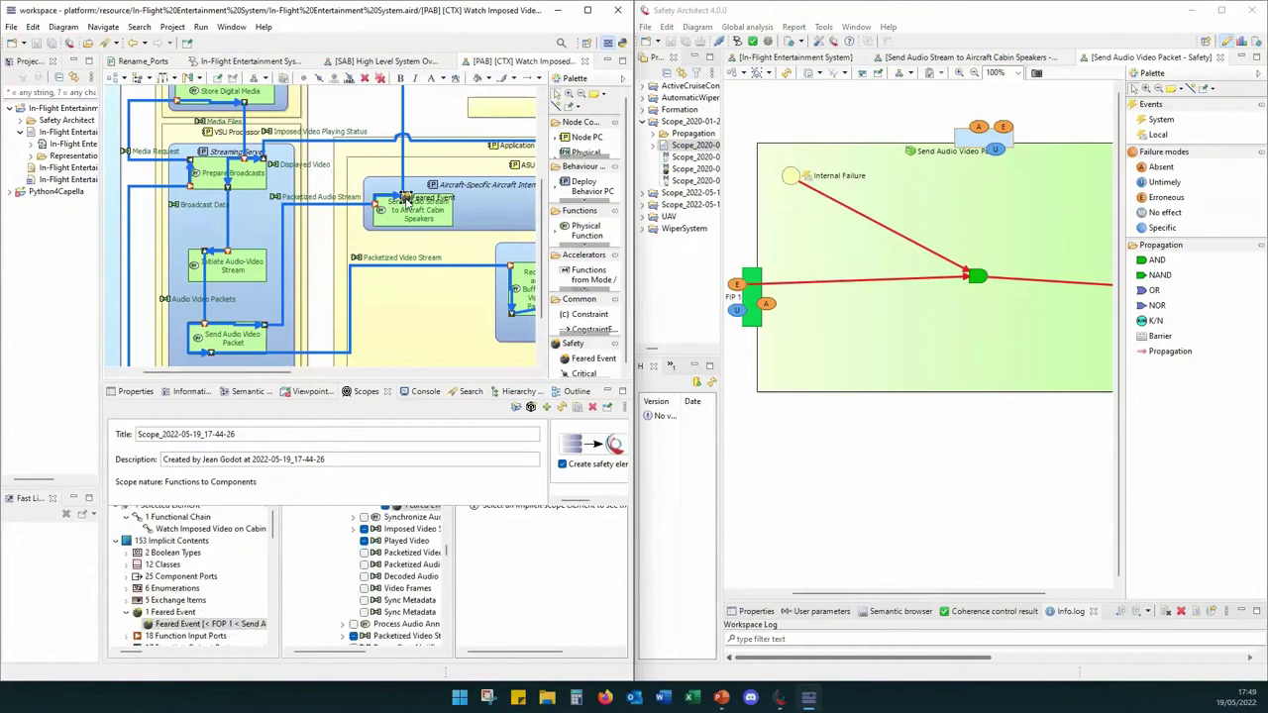
{"action": "right_click", "coordinate": [406, 198]}
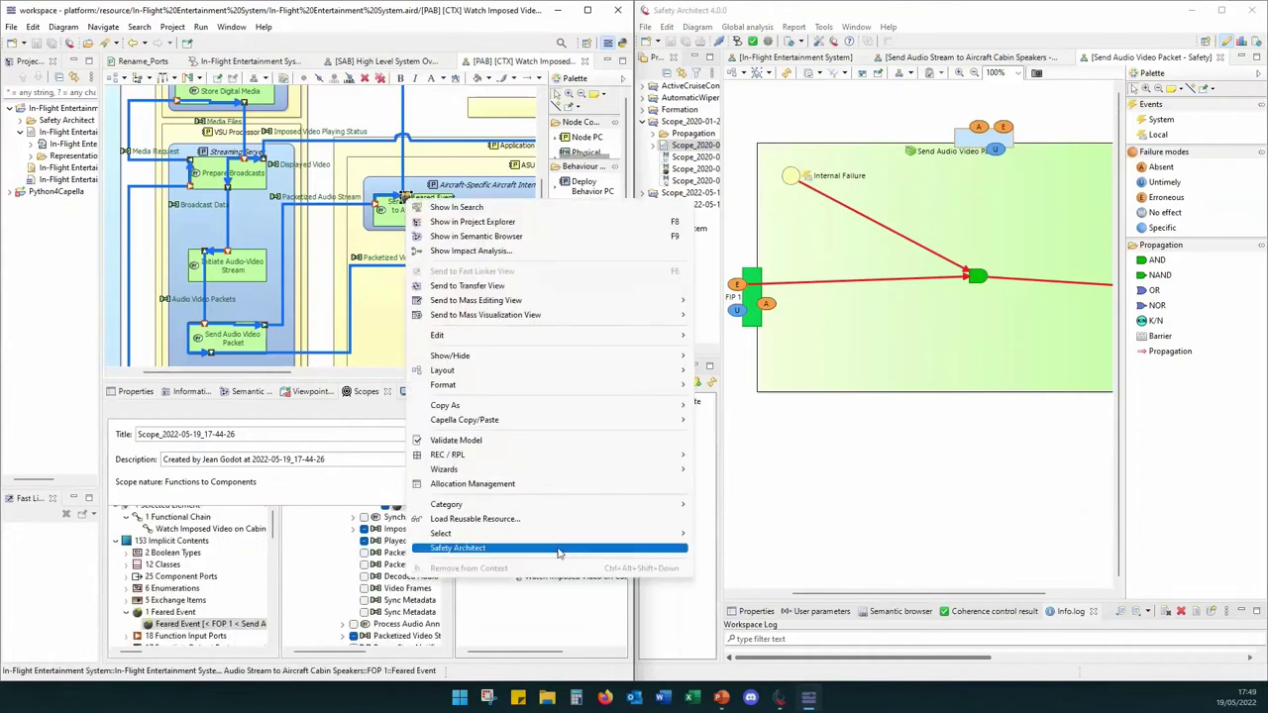
{"action": "mouse_move", "coordinate": [557, 549]}
{"action": "left_click", "coordinate": [718, 550]}
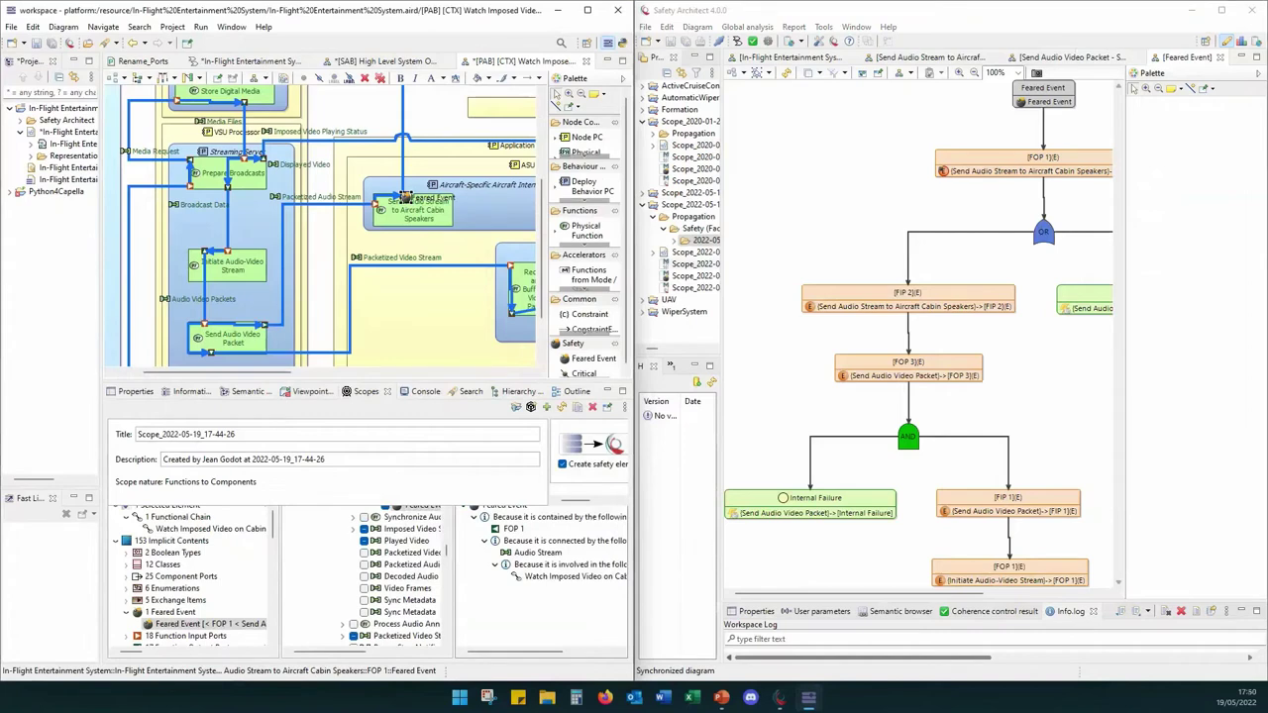
{"action": "left_click", "coordinate": [591, 15]}
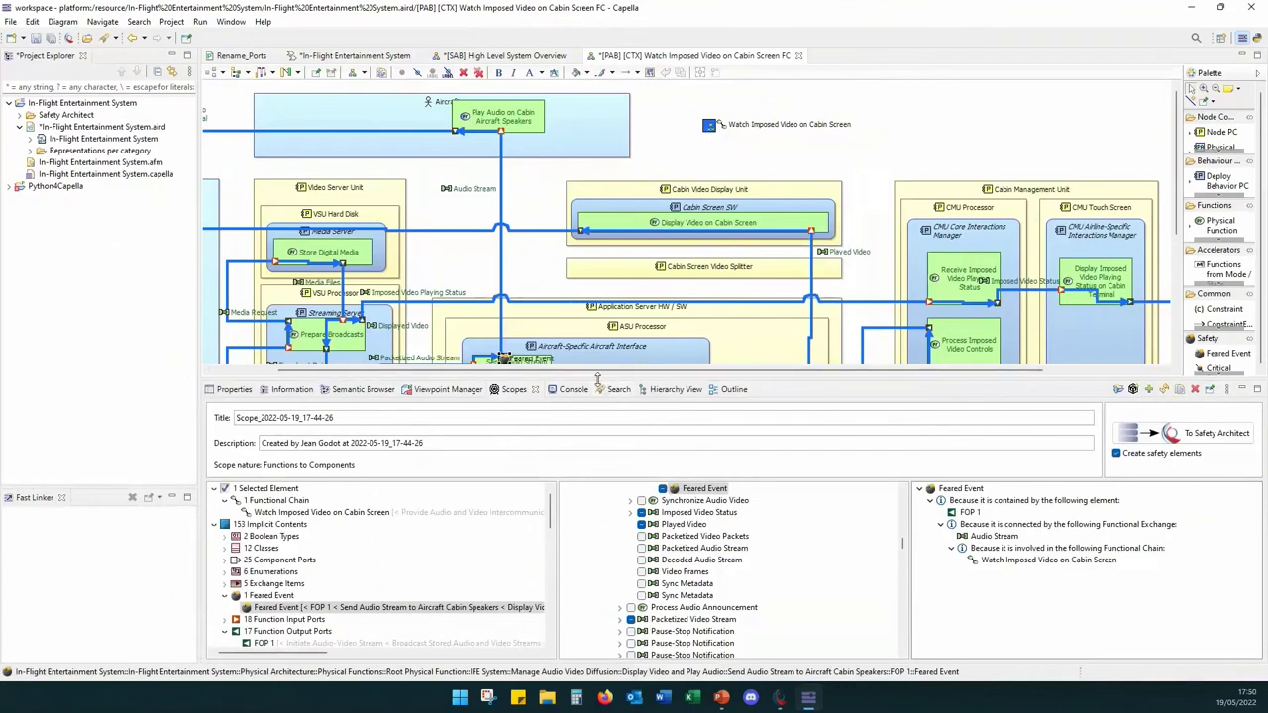
Step: Enlarge the diagram area and display CriticalFunctionalChain_Feared Event via the Critical Functional Chains tool
{"action": "left_click_drag", "start_coordinate": [597, 379], "coordinate": [599, 557]}
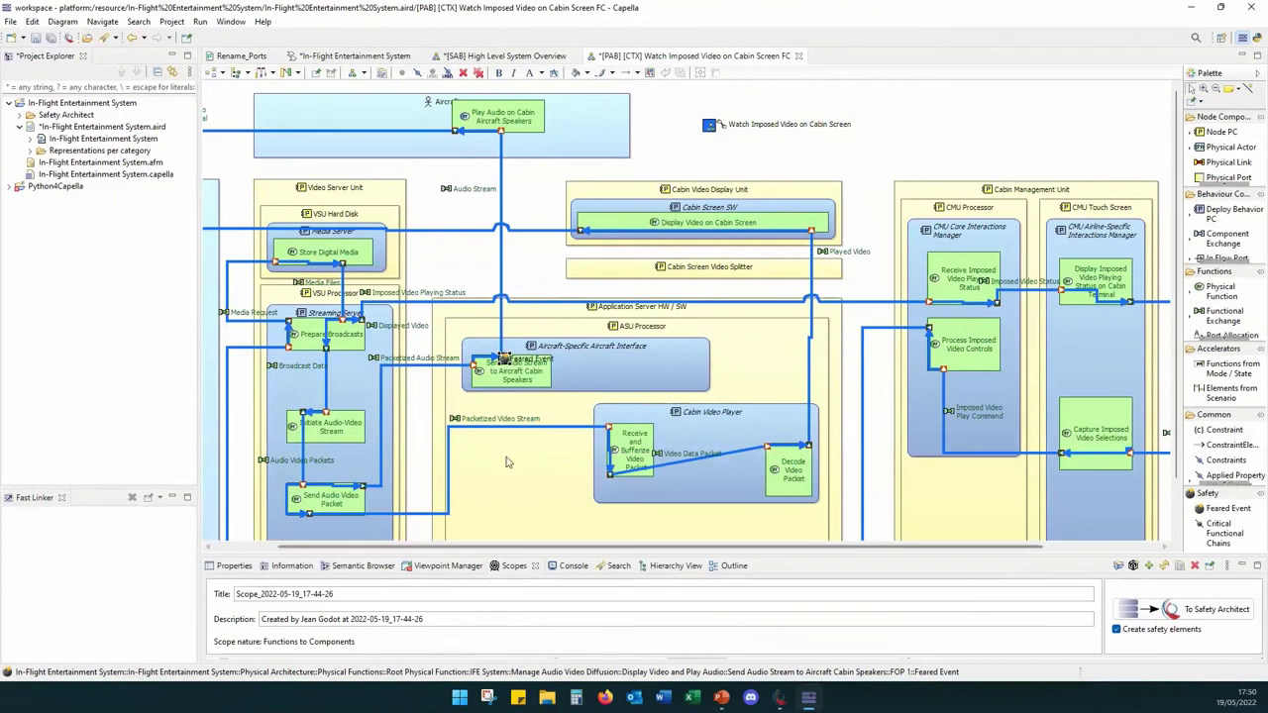
{"action": "left_click", "coordinate": [468, 265]}
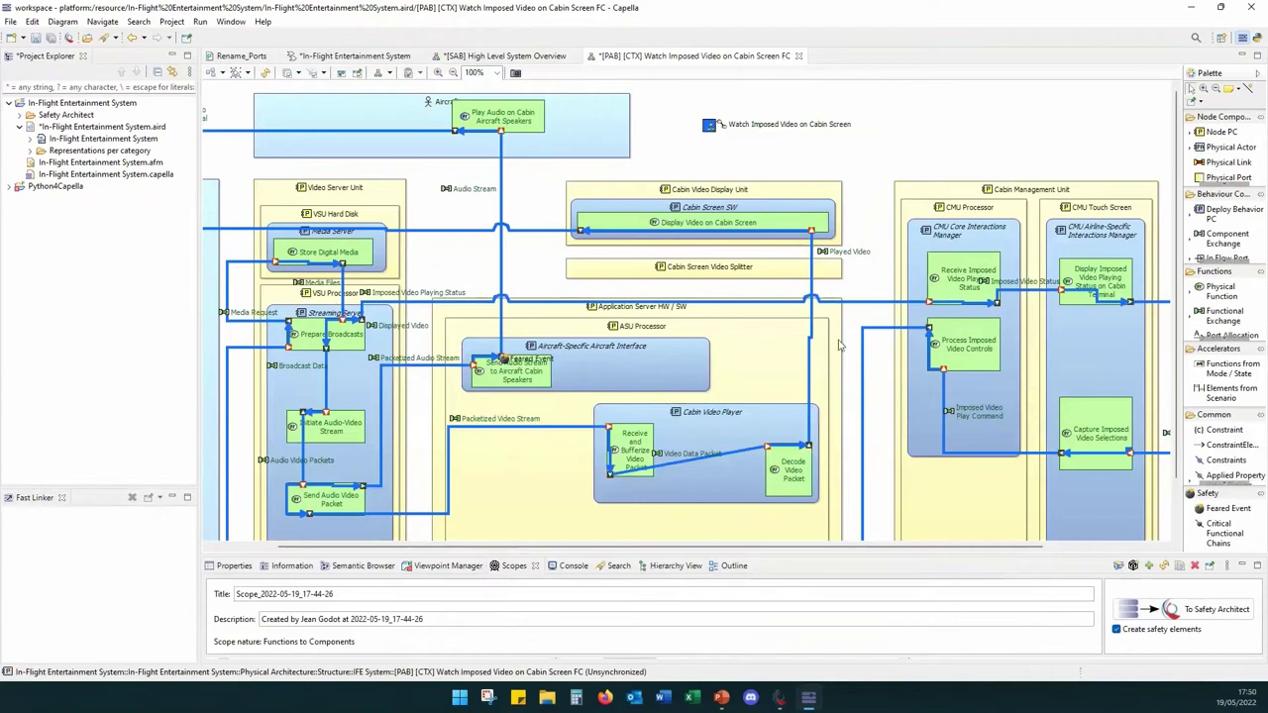
{"action": "left_click", "coordinate": [1223, 535]}
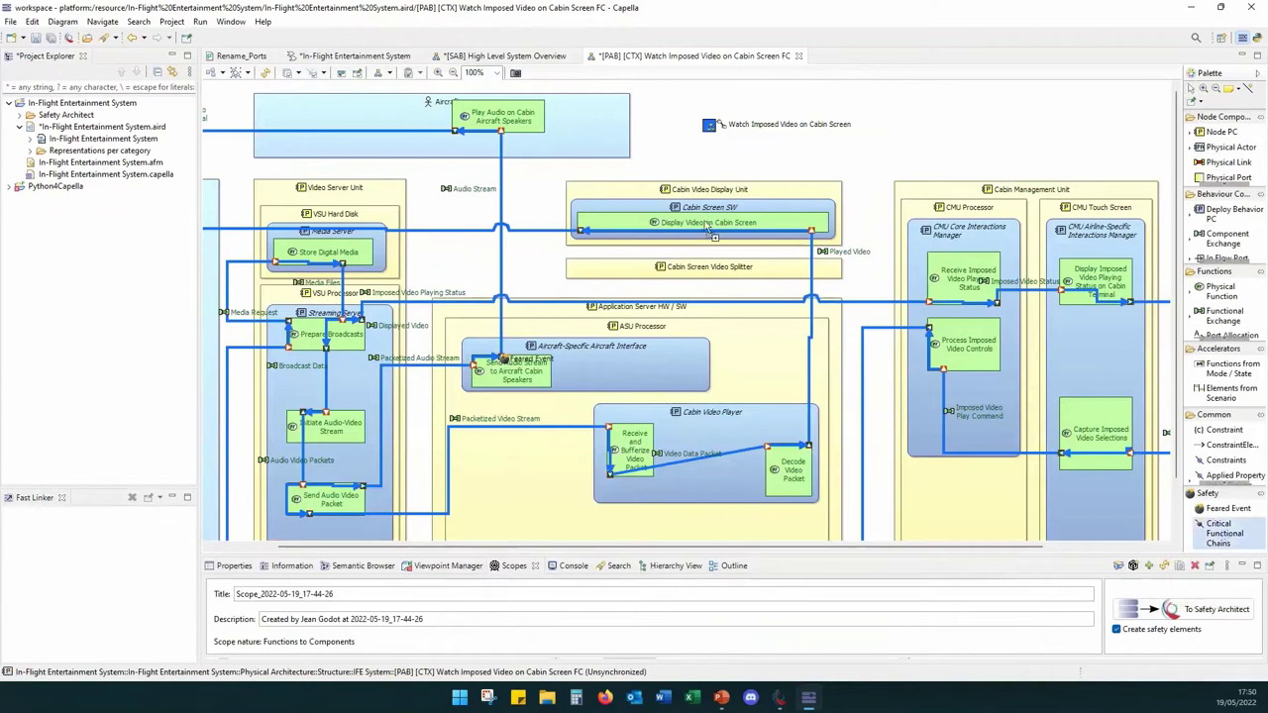
{"action": "left_click", "coordinate": [702, 151]}
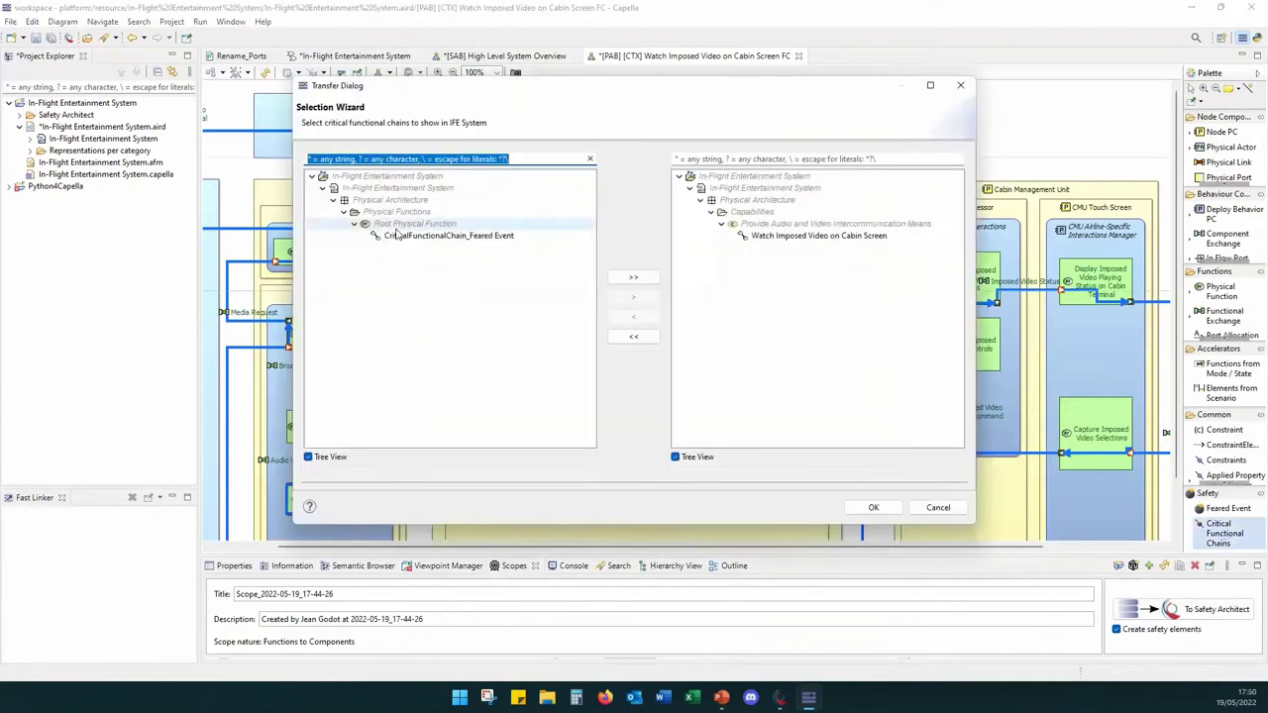
{"action": "double_click", "coordinate": [425, 235]}
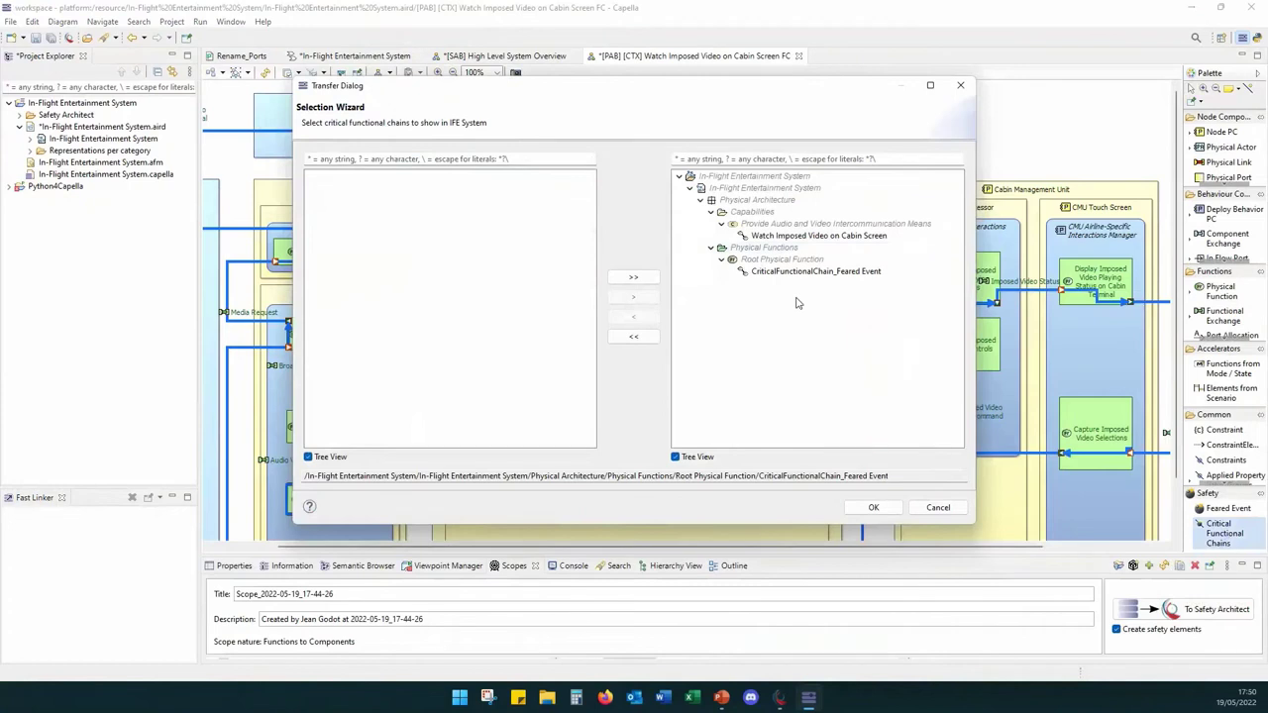
{"action": "left_click", "coordinate": [874, 508]}
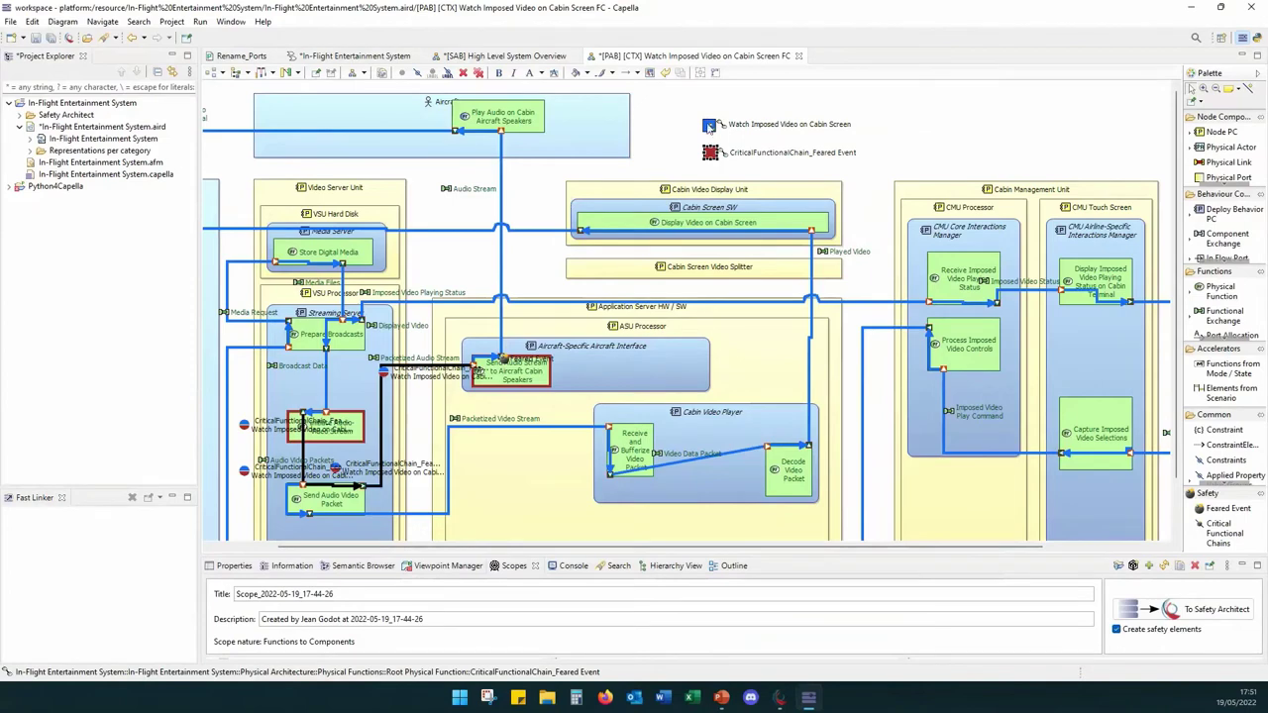
Step: Clear the selection on the Capella physical diagram
{"action": "left_click", "coordinate": [533, 186]}
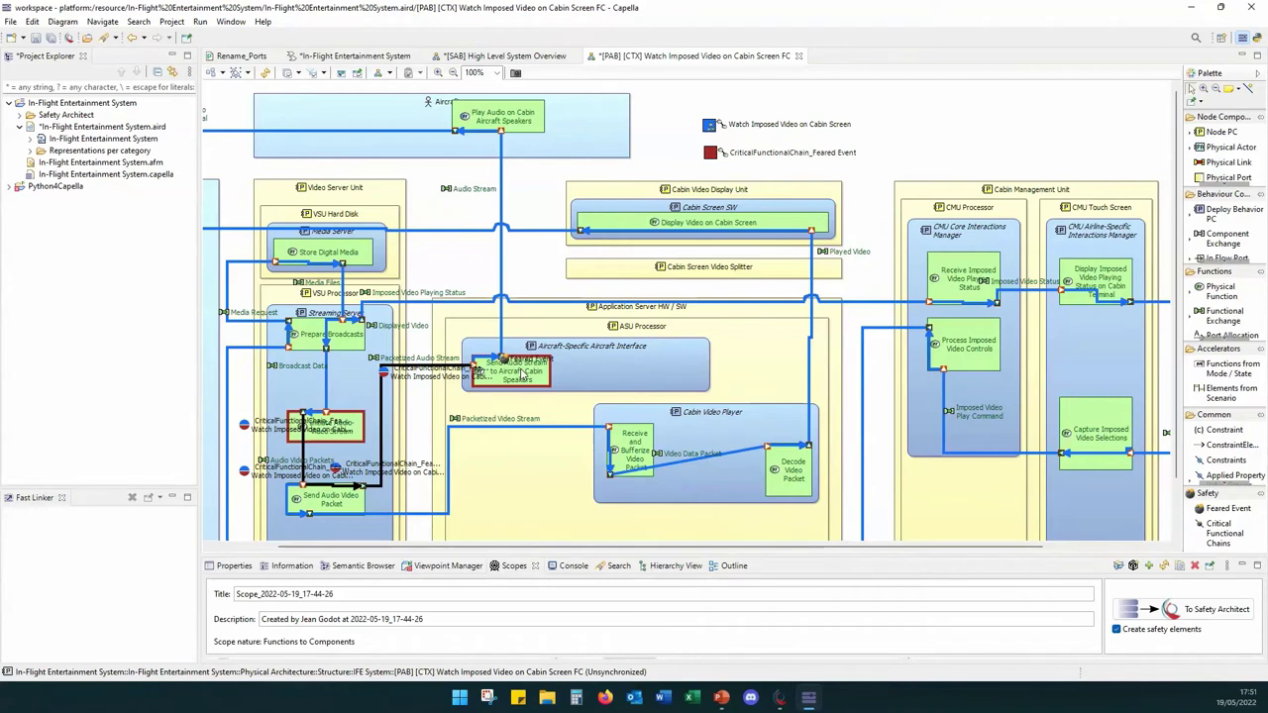
Step: Bring the Safety Architect Feared Event fault tree into full view, leaving the Tools menu unused
{"action": "left_click", "coordinate": [1193, 10]}
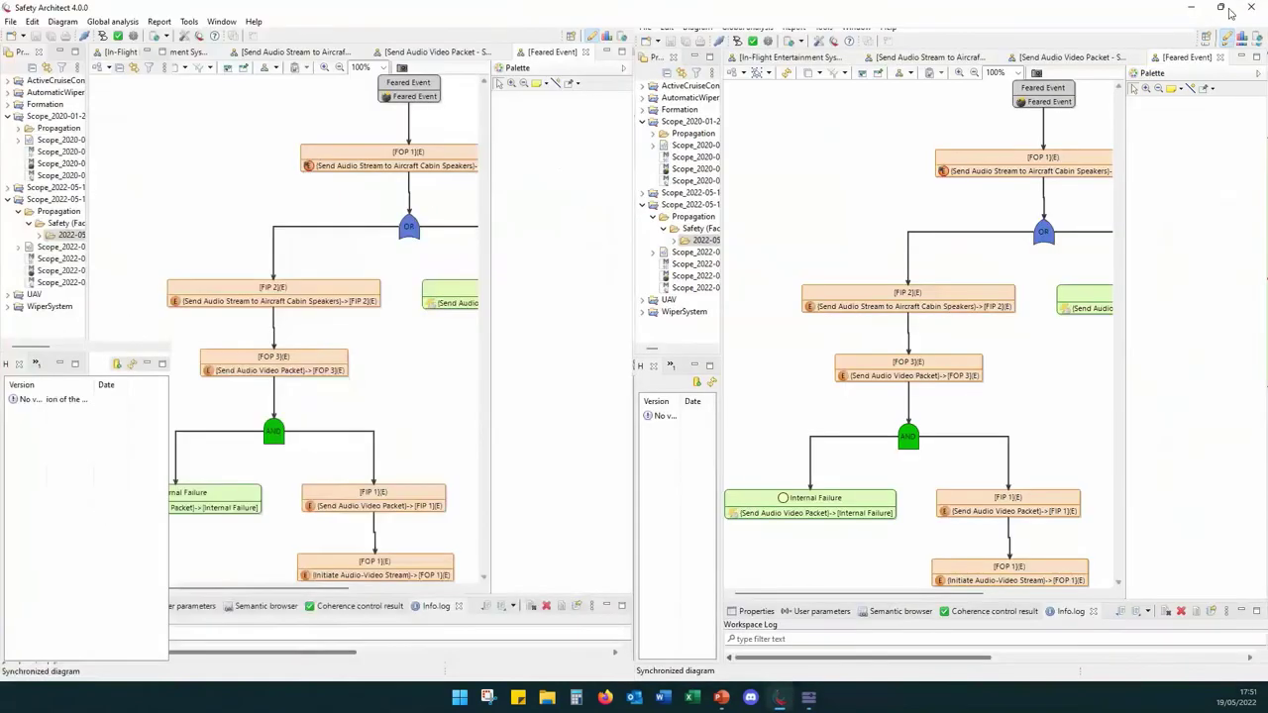
{"action": "left_click", "coordinate": [194, 22]}
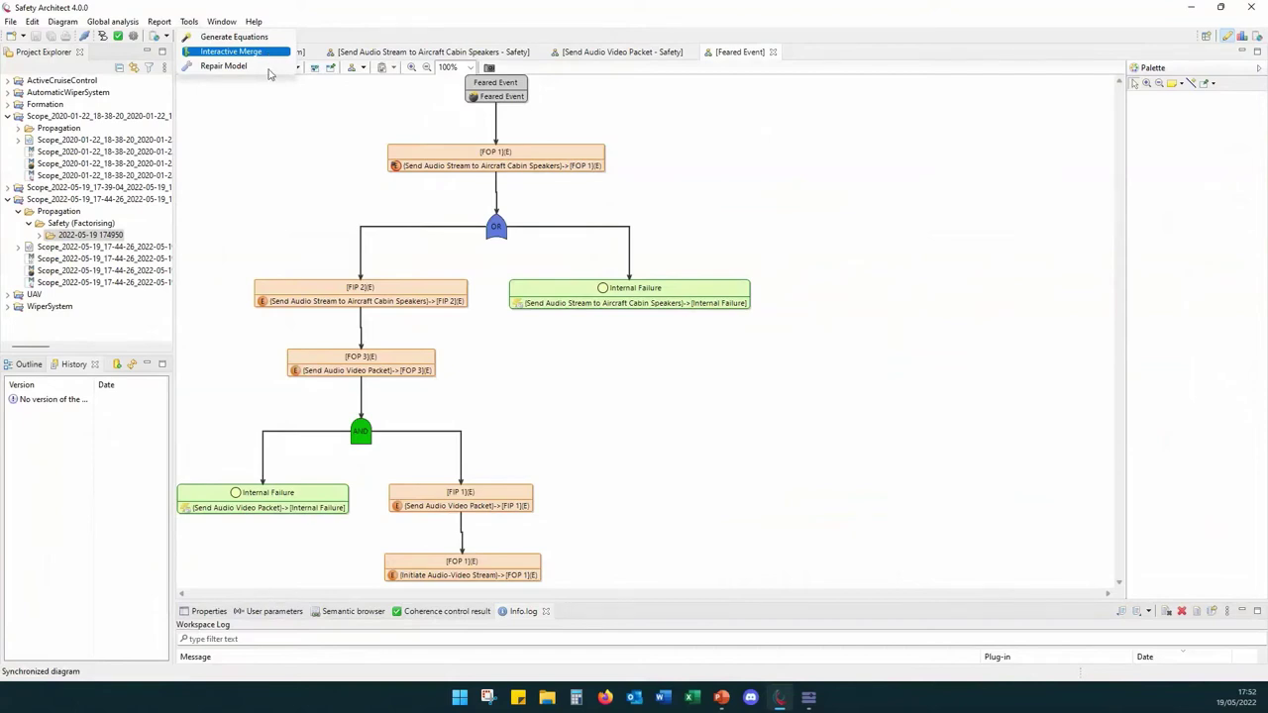
{"action": "left_click", "coordinate": [284, 161]}
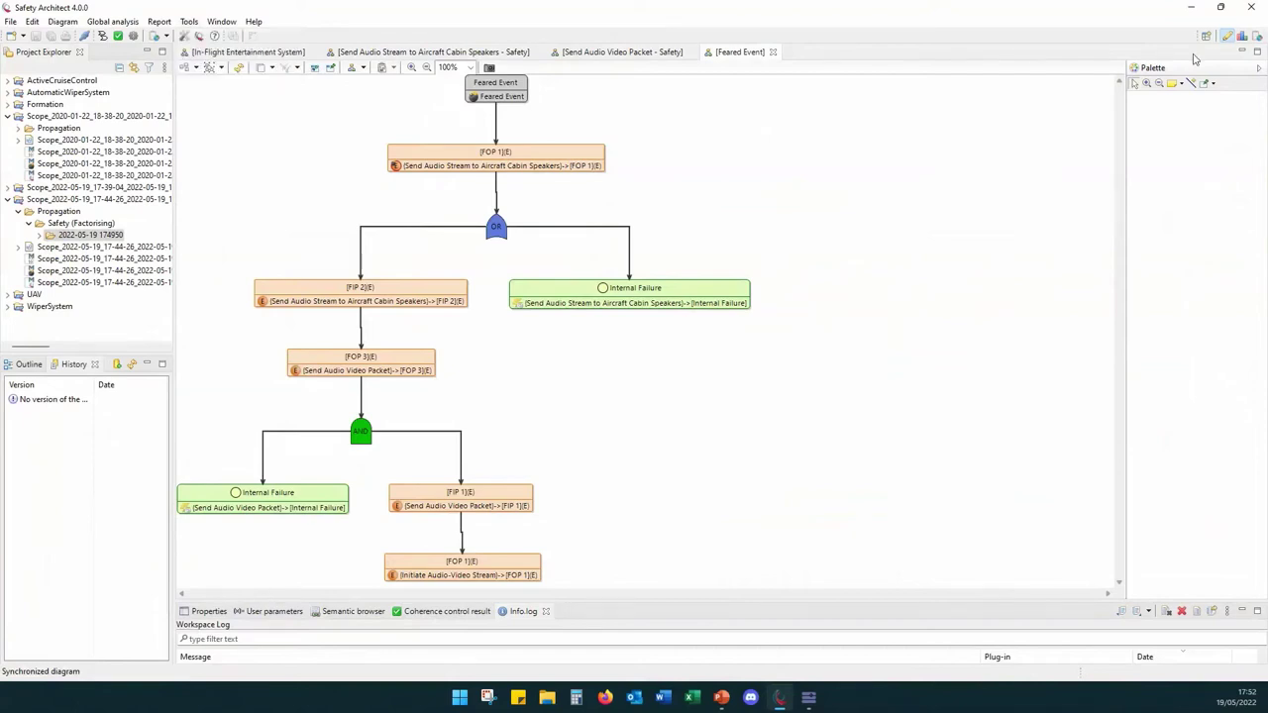
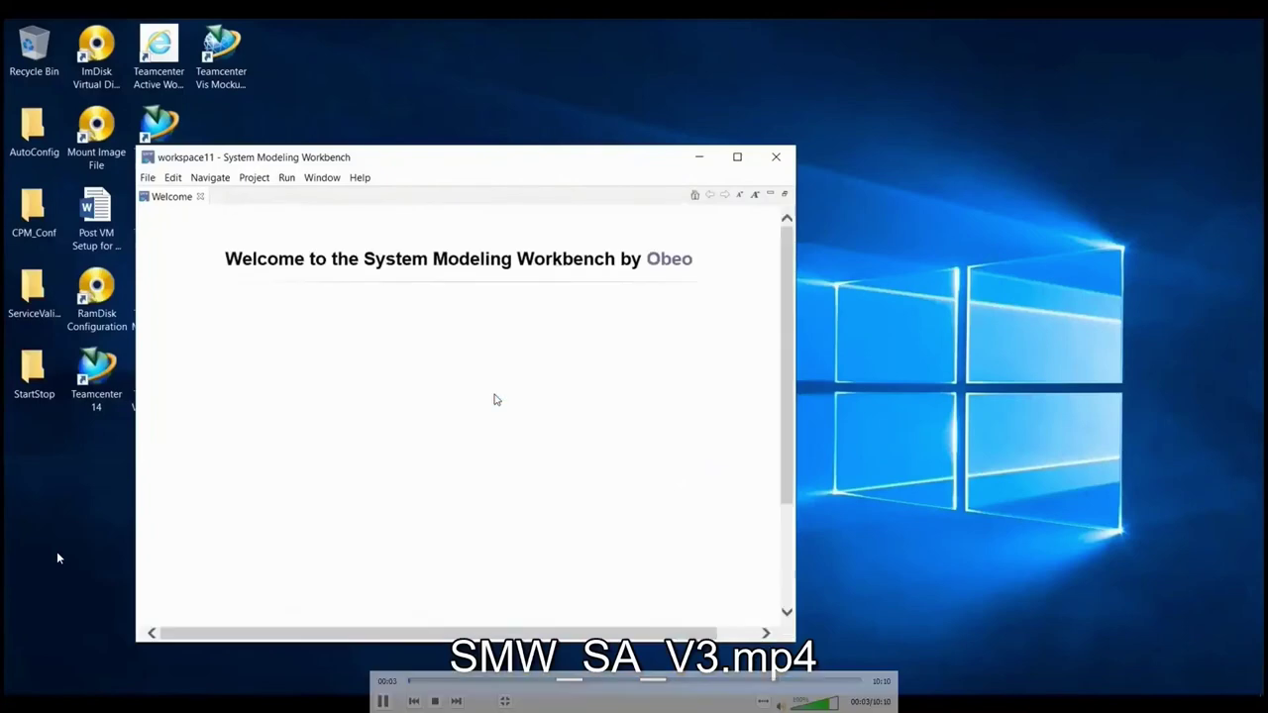
Step: Close the Welcome page and log in to Teamcenter from System Modeling Workbench
{"action": "left_click", "coordinate": [216, 197]}
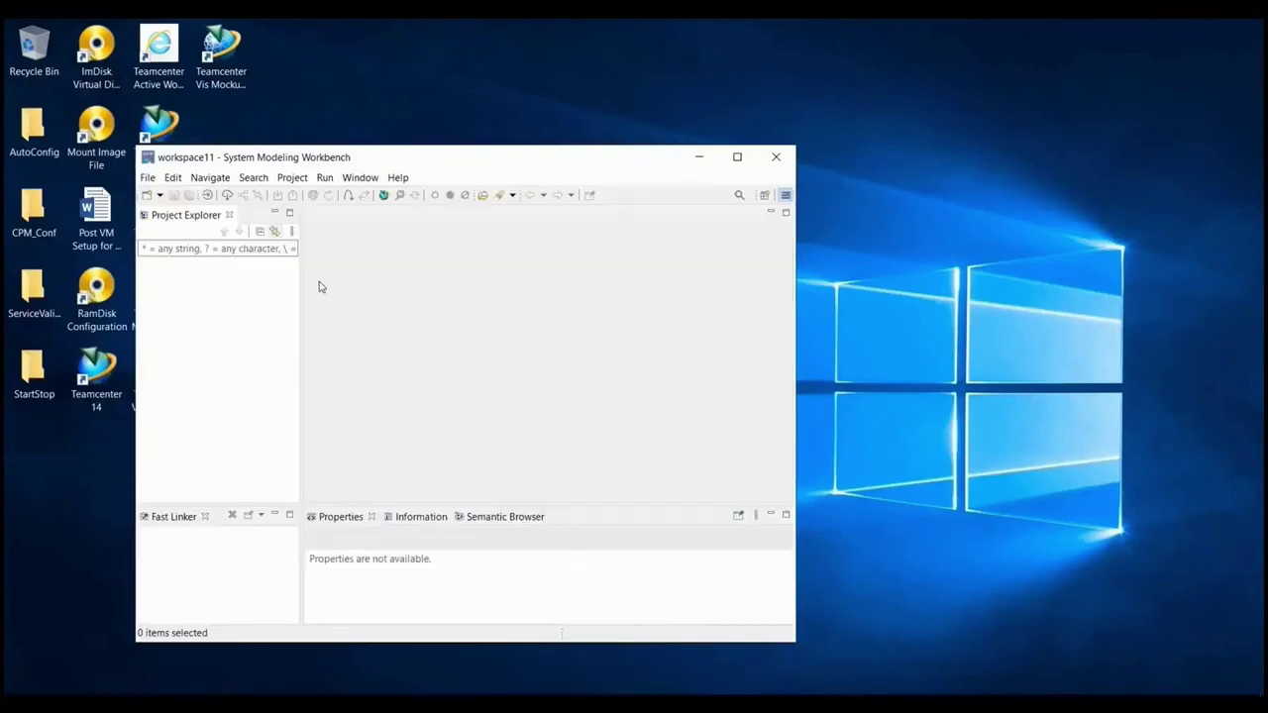
{"action": "left_click", "coordinate": [207, 196]}
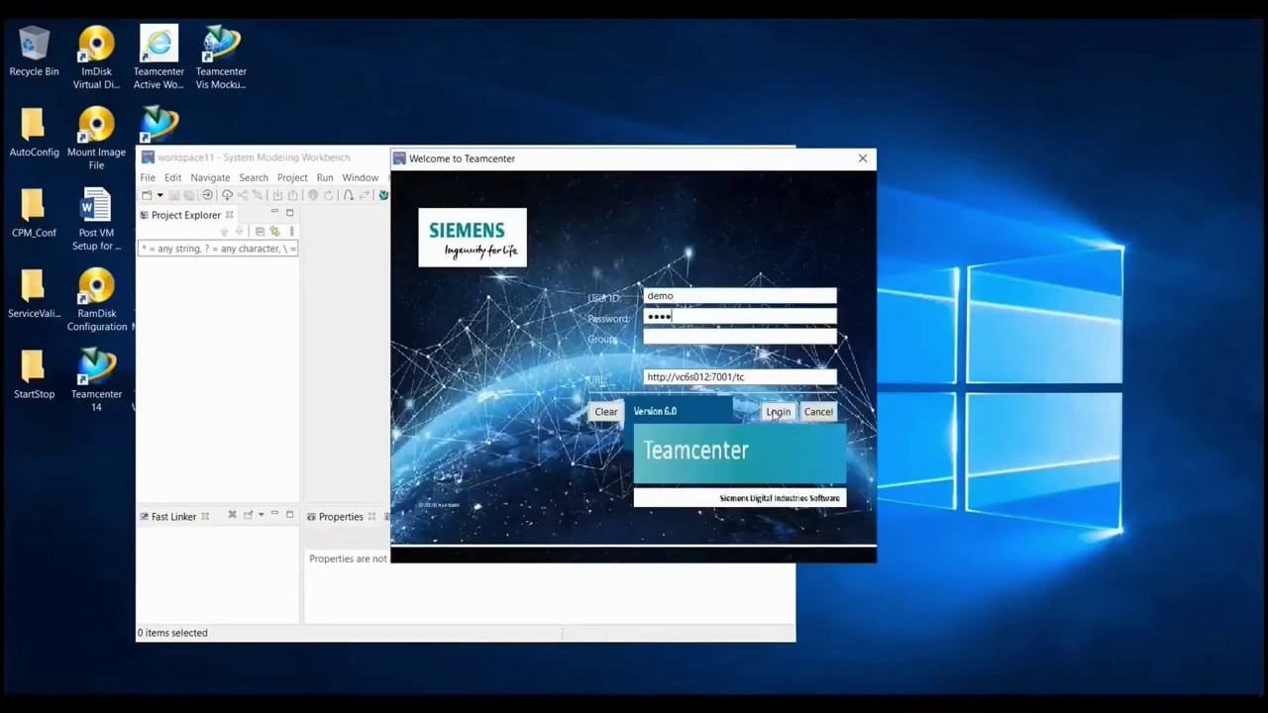
{"action": "left_click", "coordinate": [777, 412]}
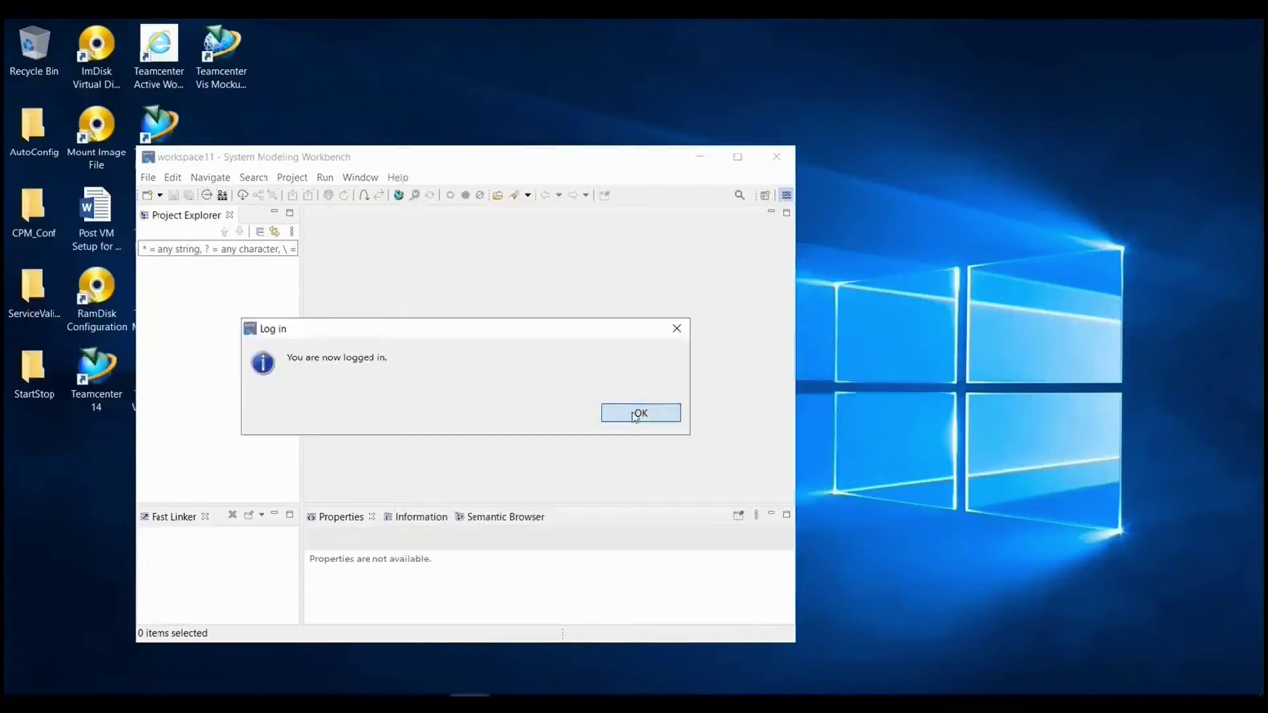
{"action": "left_click", "coordinate": [640, 414]}
{"action": "left_click", "coordinate": [735, 156]}
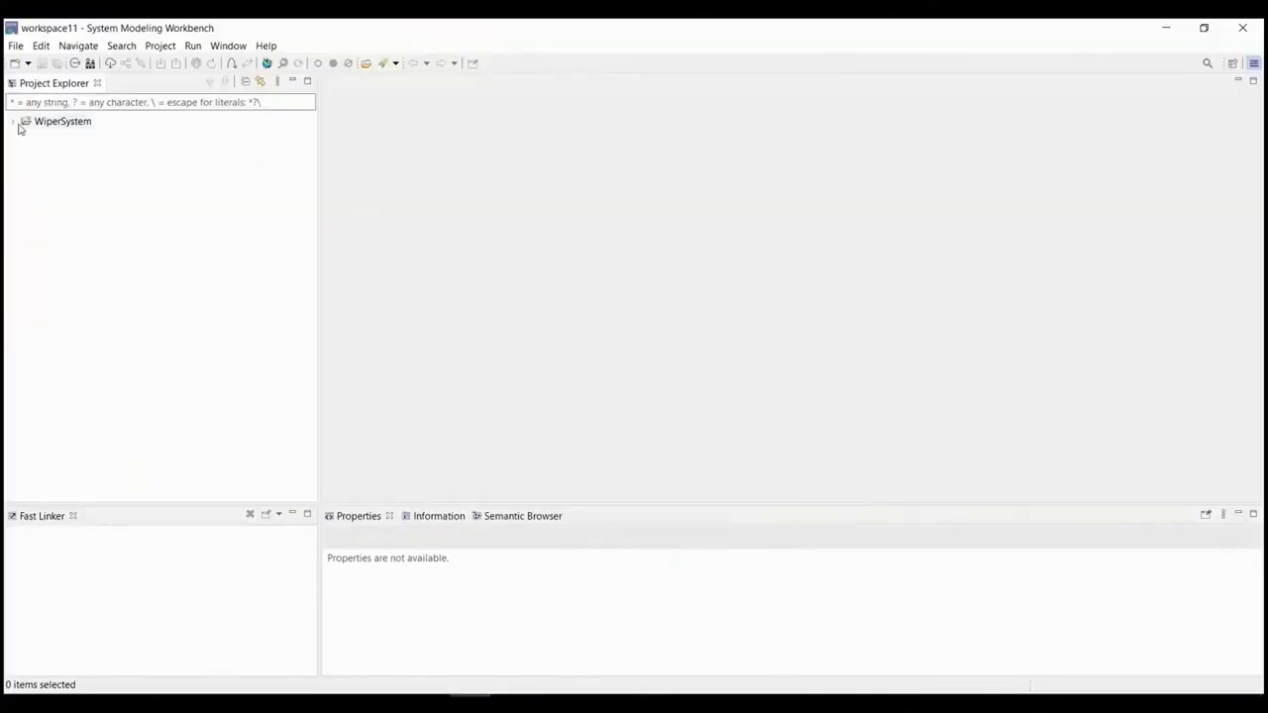
Step: Open the [PAB] Physical System diagram from WiperSystem.aird in the WiperSystem project
{"action": "double_click", "coordinate": [19, 123]}
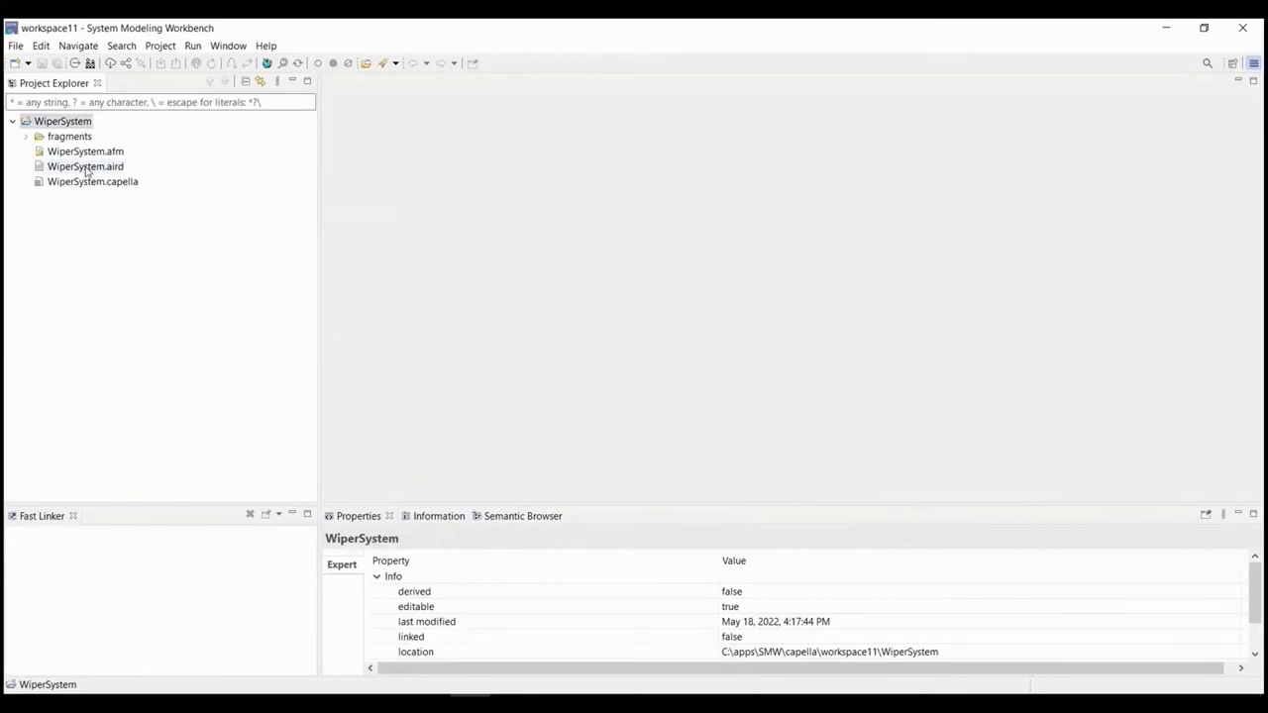
{"action": "double_click", "coordinate": [85, 168]}
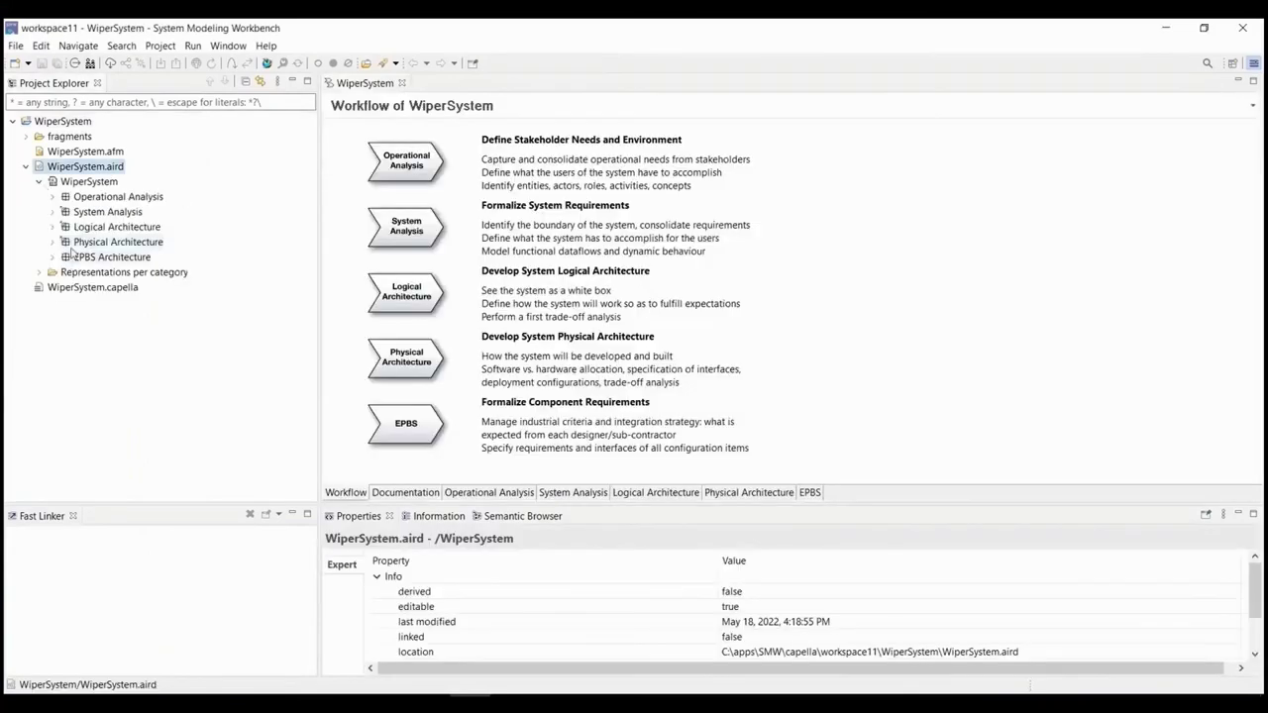
{"action": "double_click", "coordinate": [118, 241]}
{"action": "double_click", "coordinate": [168, 438]}
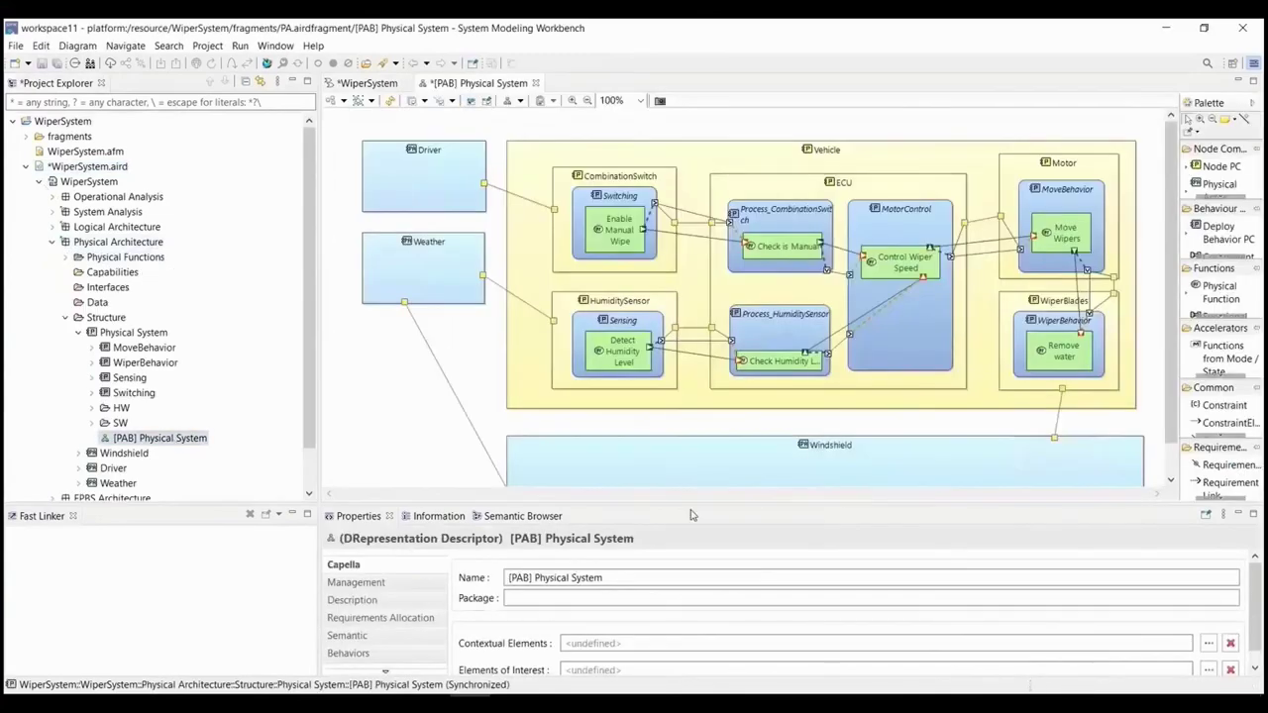
Step: Enlarge the diagram area, save the model, and select the three architecture layers
{"action": "left_click_drag", "start_coordinate": [699, 507], "coordinate": [704, 618]}
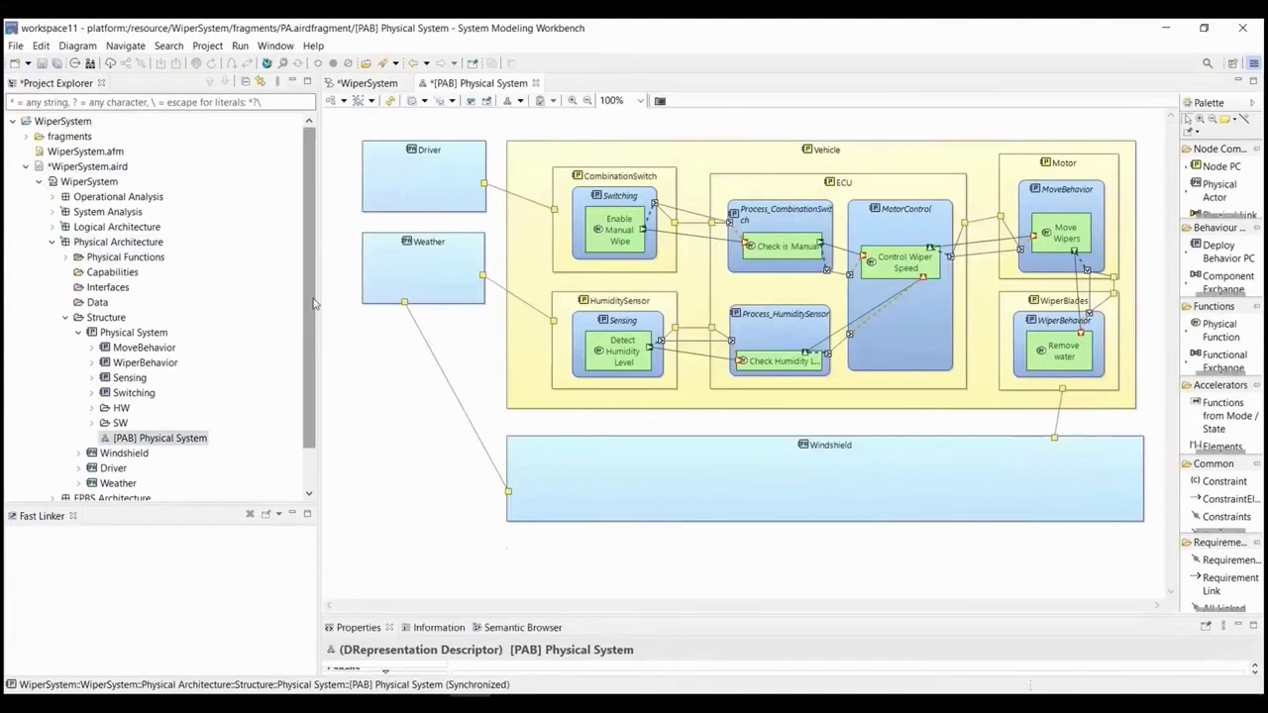
{"action": "left_click_drag", "start_coordinate": [315, 303], "coordinate": [276, 303]}
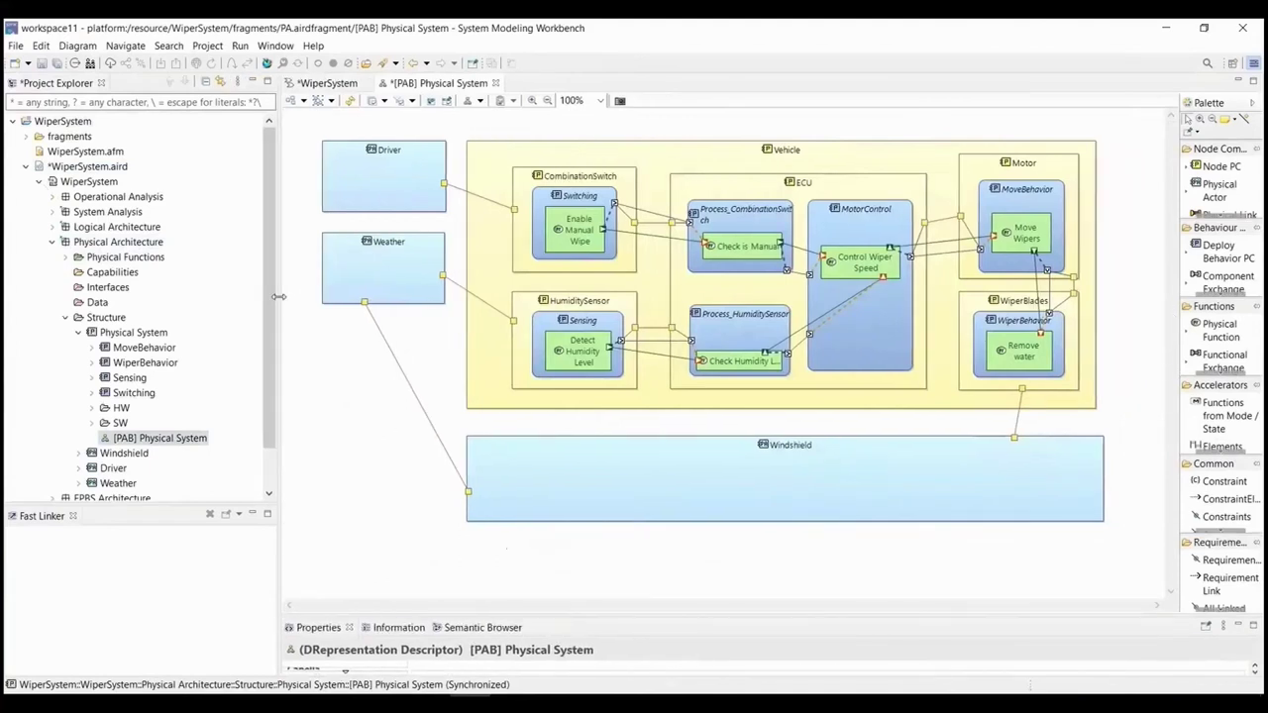
{"action": "key", "text": "ctrl+s"}
{"action": "left_click", "coordinate": [66, 317]}
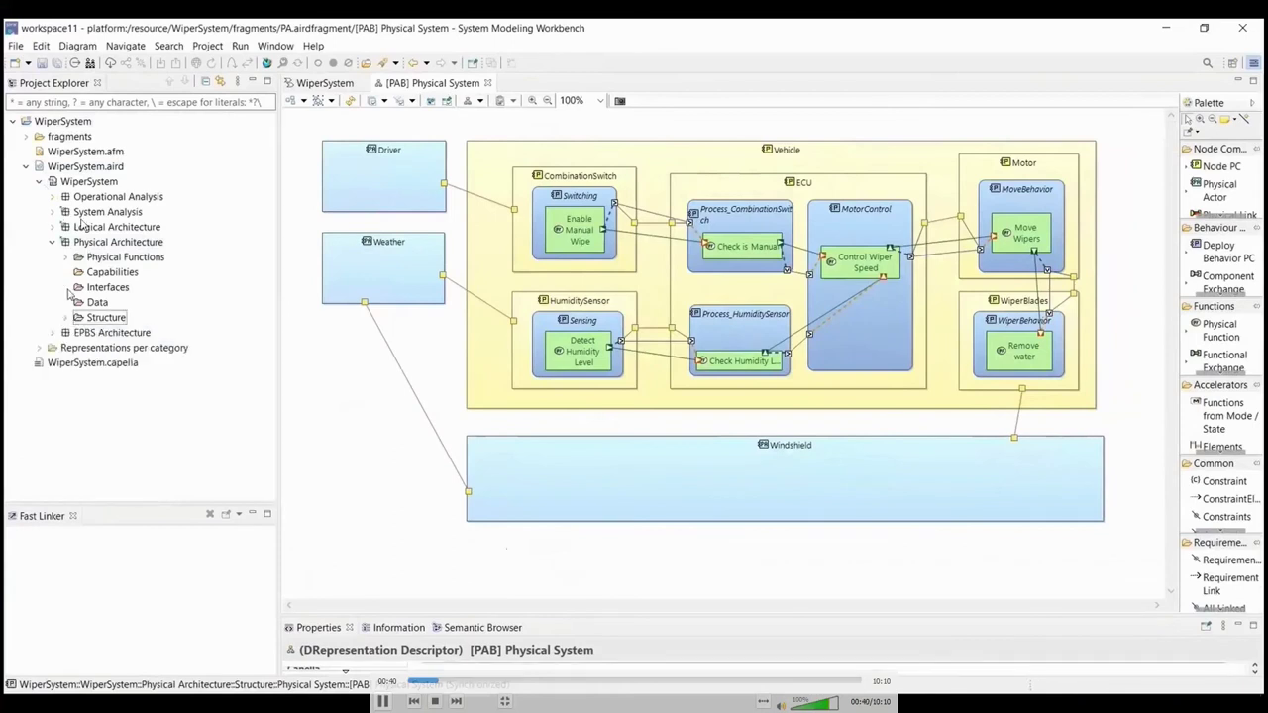
{"action": "left_click", "coordinate": [96, 242]}
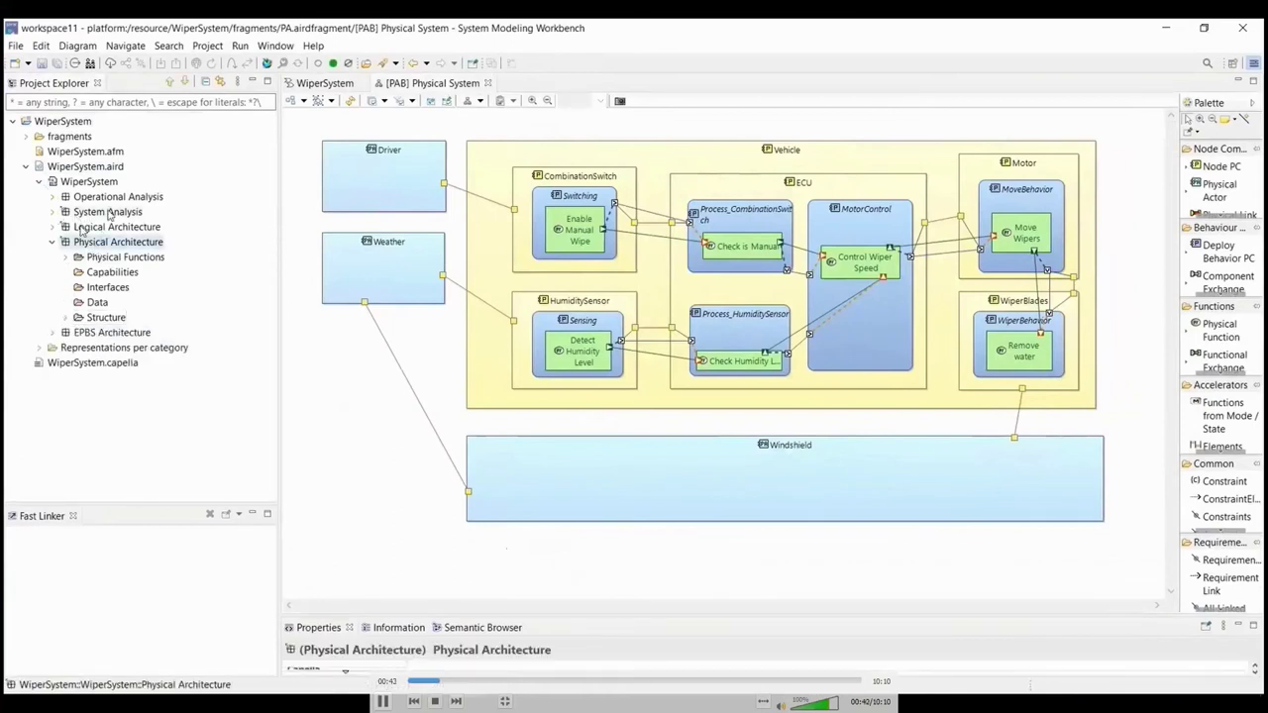
{"action": "left_click", "coordinate": [107, 212], "text": "shift"}
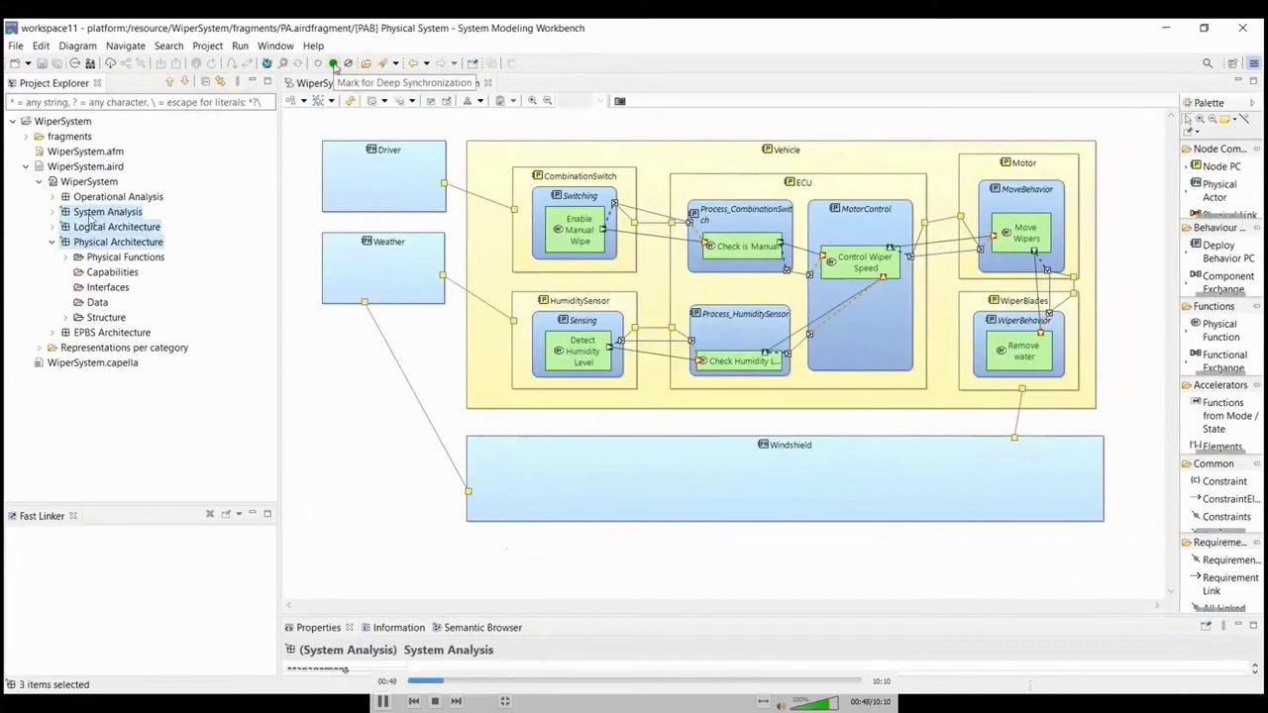
Step: Share the WiperSystem model to Teamcenter with Checkout? unchecked
{"action": "right_click", "coordinate": [63, 122]}
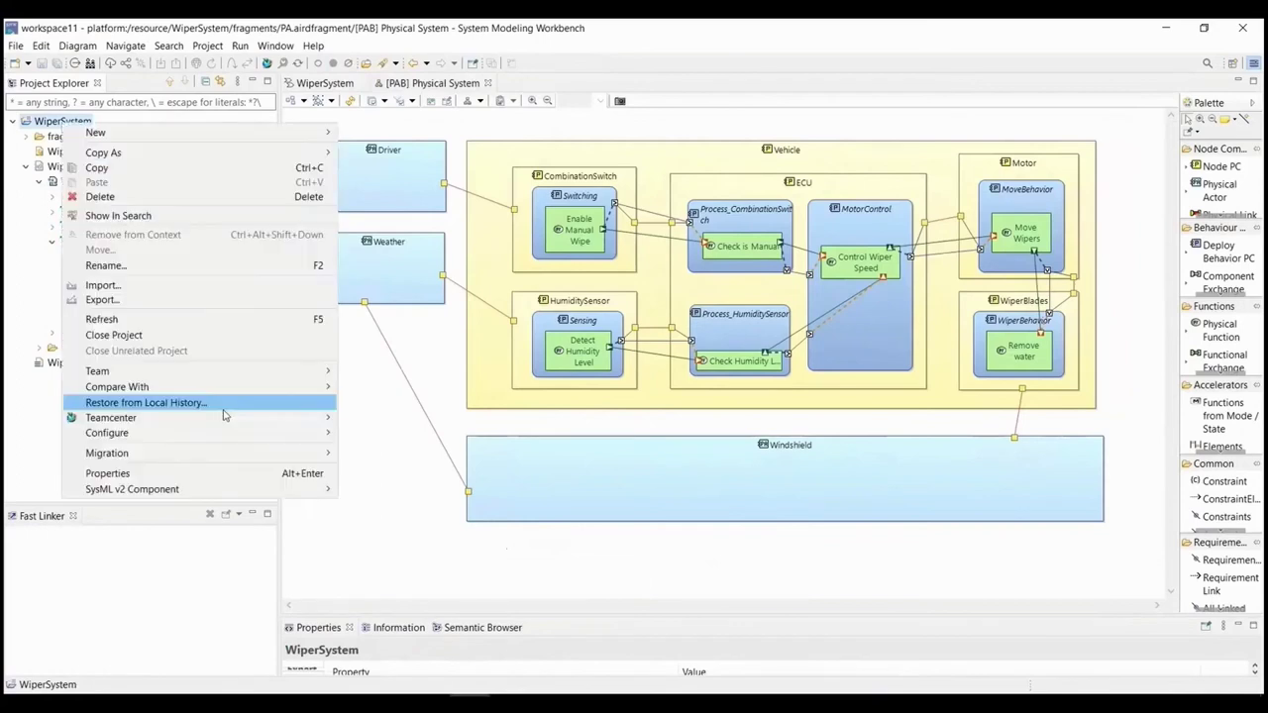
{"action": "mouse_move", "coordinate": [227, 424]}
{"action": "left_click", "coordinate": [378, 434]}
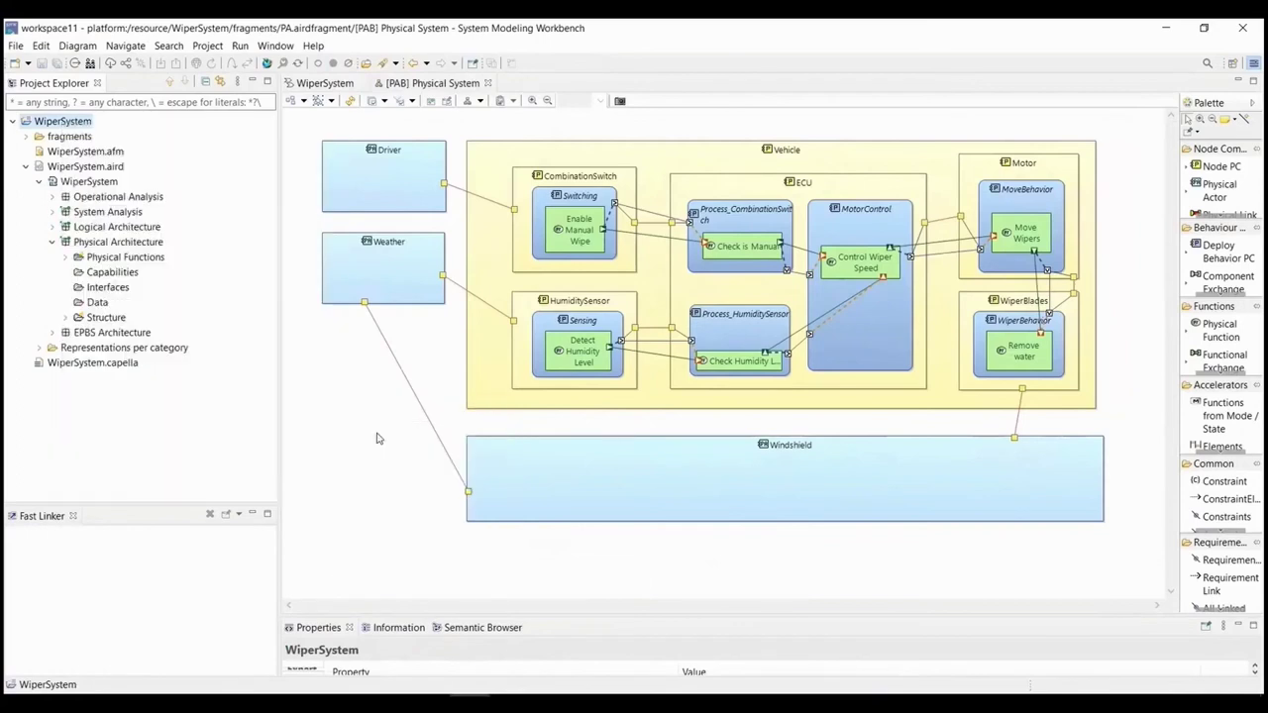
{"action": "left_click", "coordinate": [719, 450]}
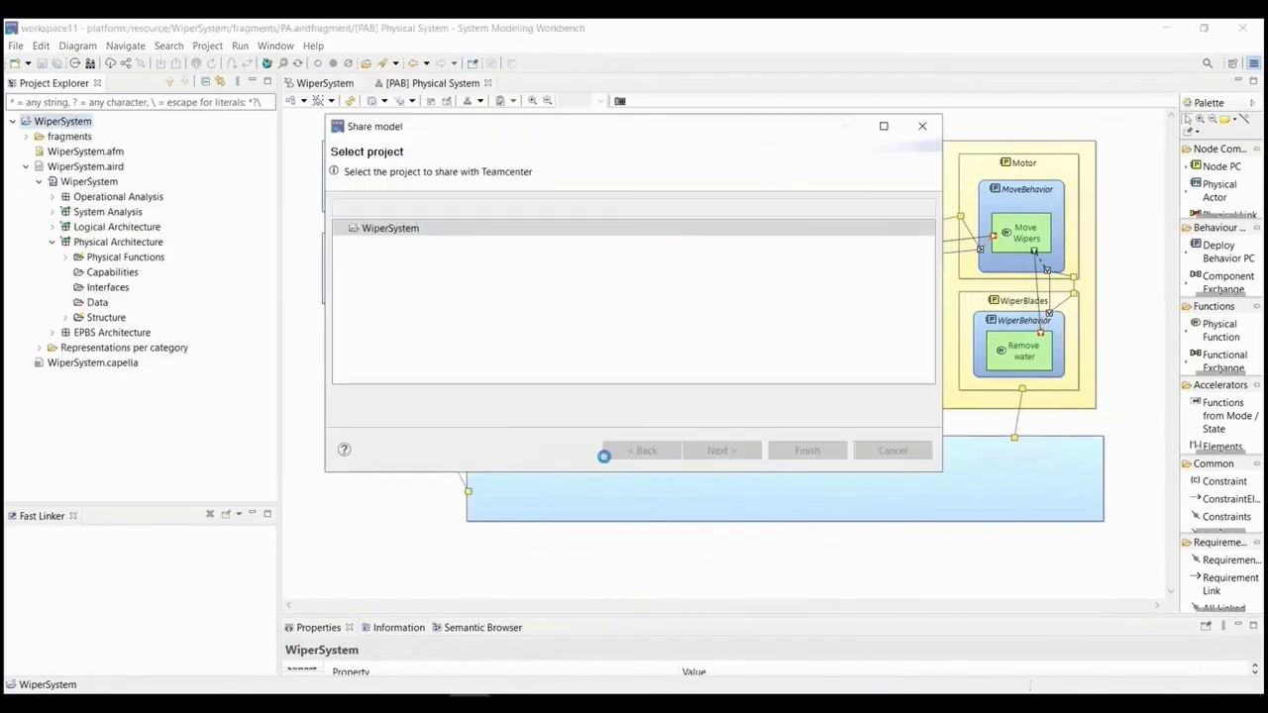
{"action": "left_click", "coordinate": [514, 222]}
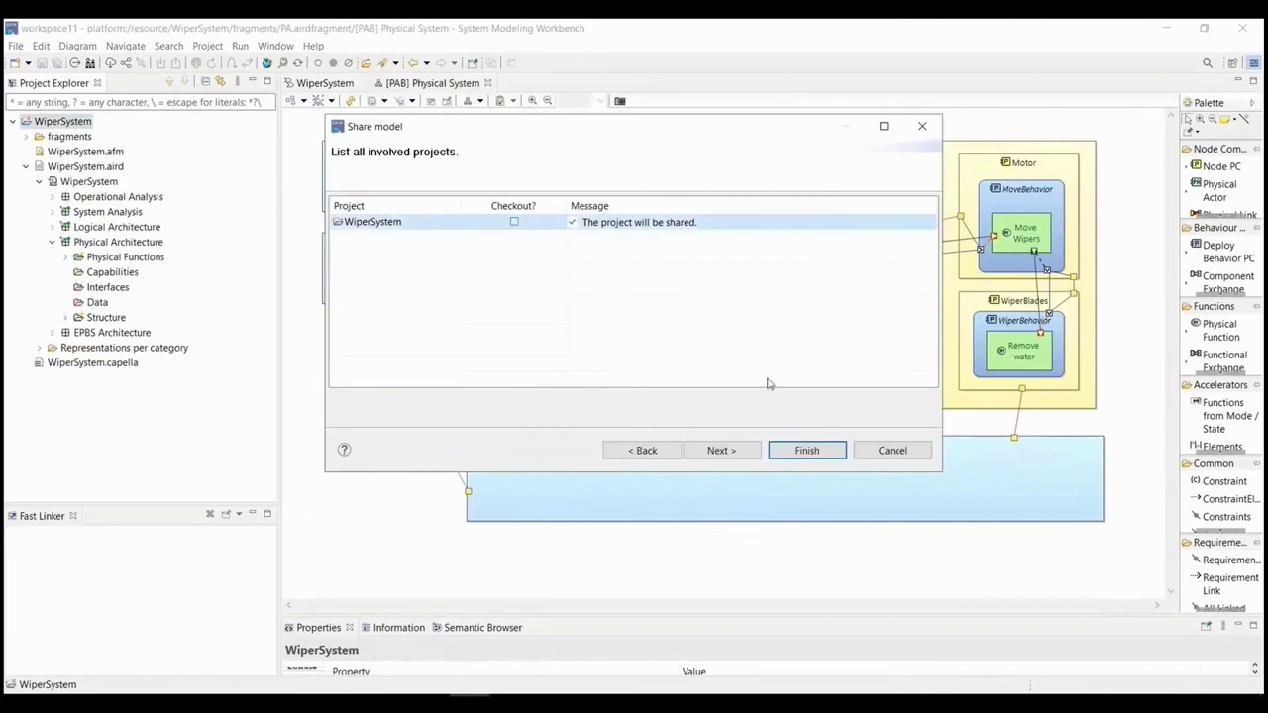
{"action": "left_click", "coordinate": [804, 451]}
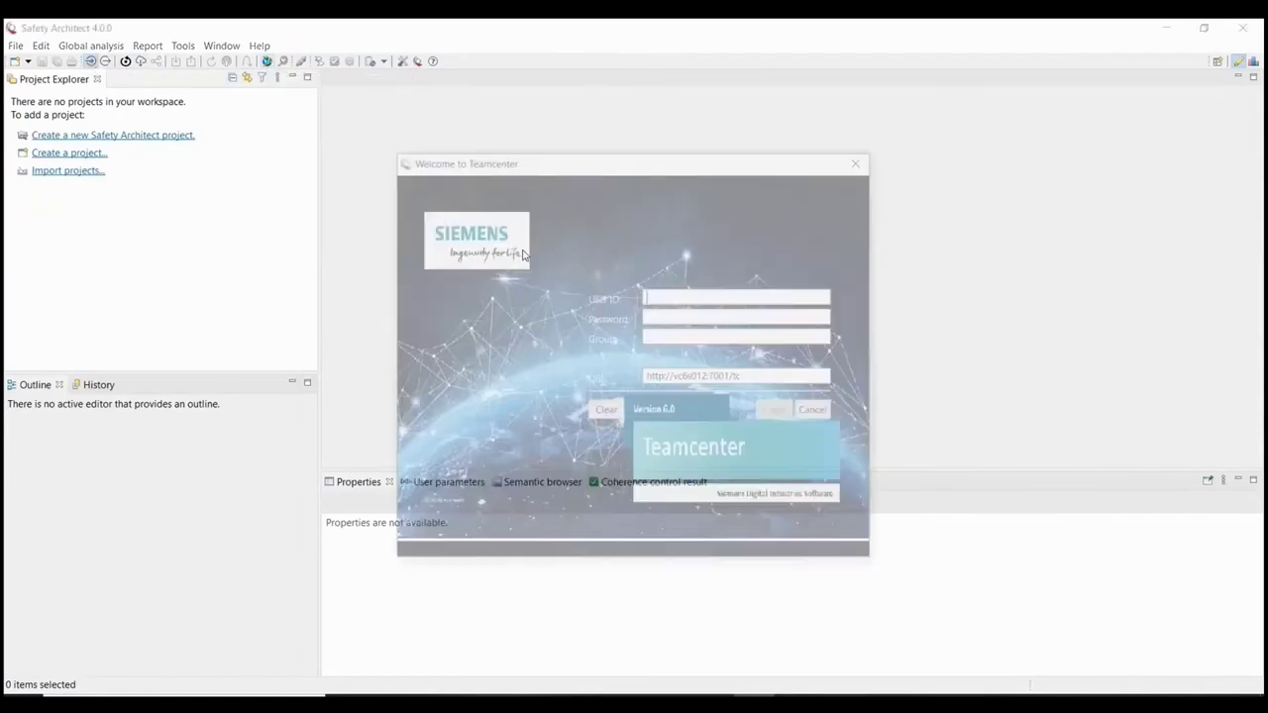
Step: Log in to Teamcenter with the user ID and password, then open a taller Active Workspace panel
{"action": "type", "text": "demo"}
{"action": "key", "text": "Tab"}
{"action": "type", "text": "demo"}
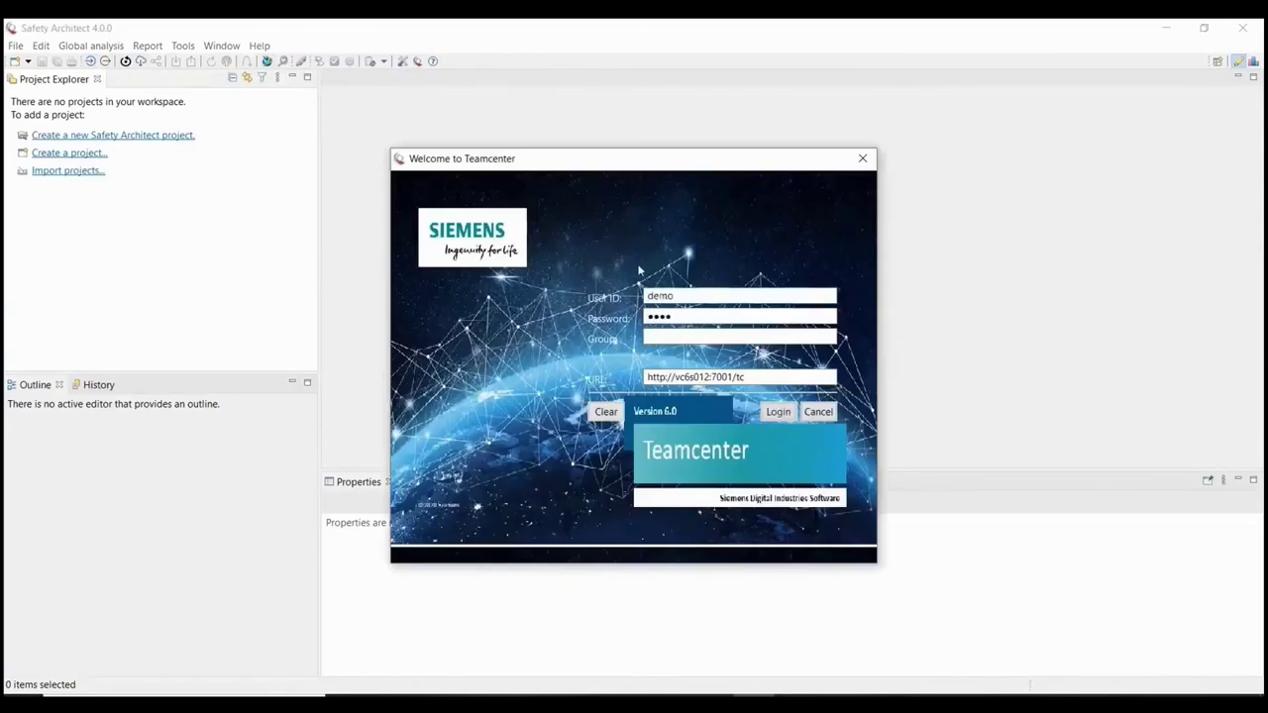
{"action": "key", "text": "Return"}
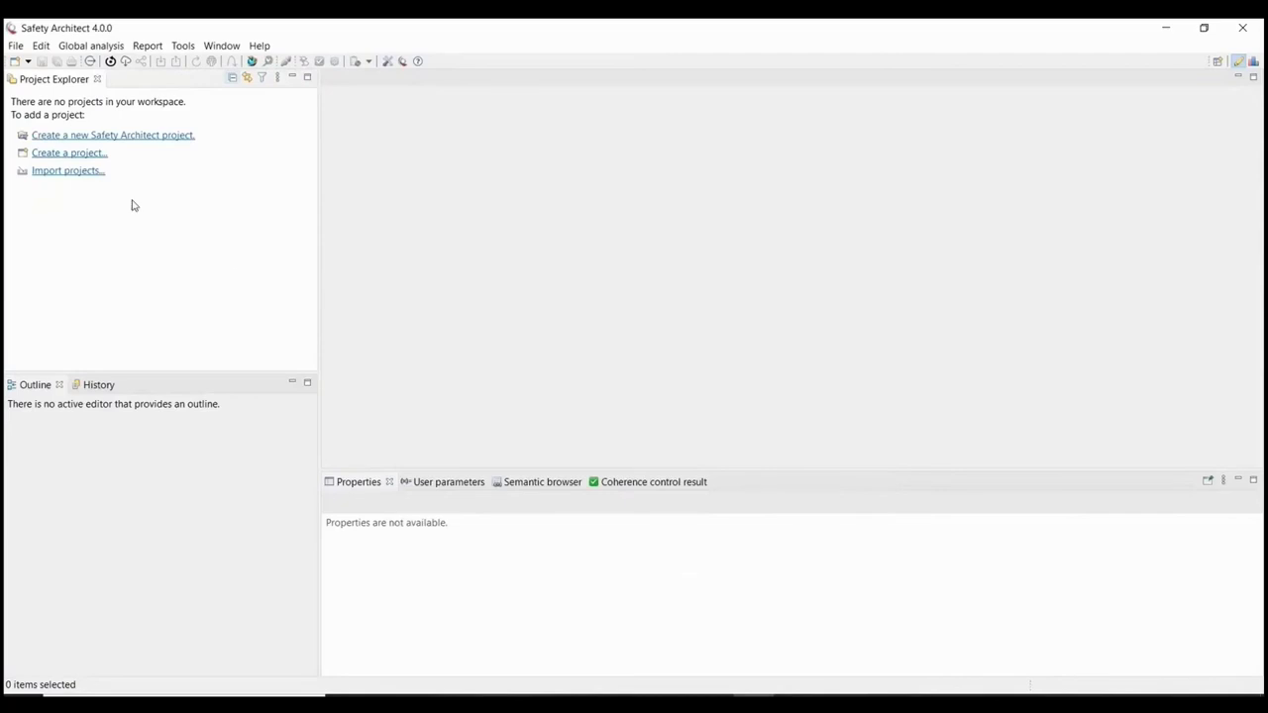
{"action": "left_click", "coordinate": [253, 61]}
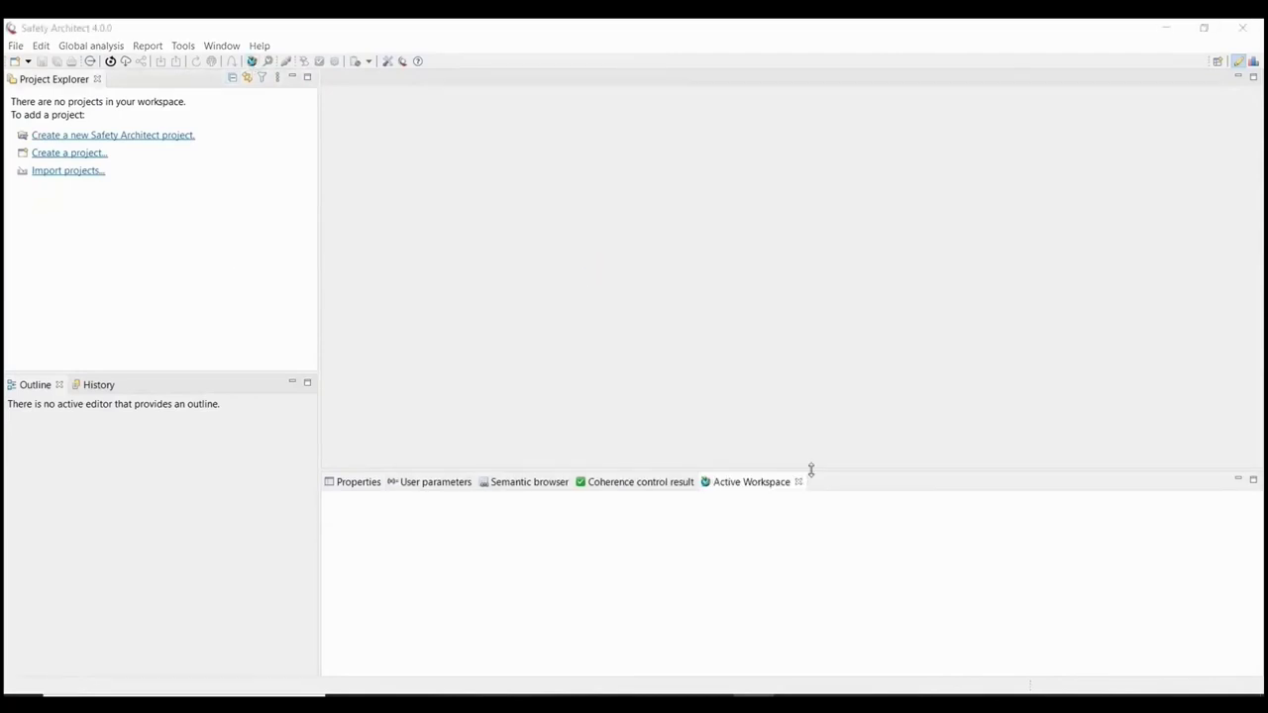
{"action": "left_click_drag", "start_coordinate": [809, 470], "coordinate": [800, 191]}
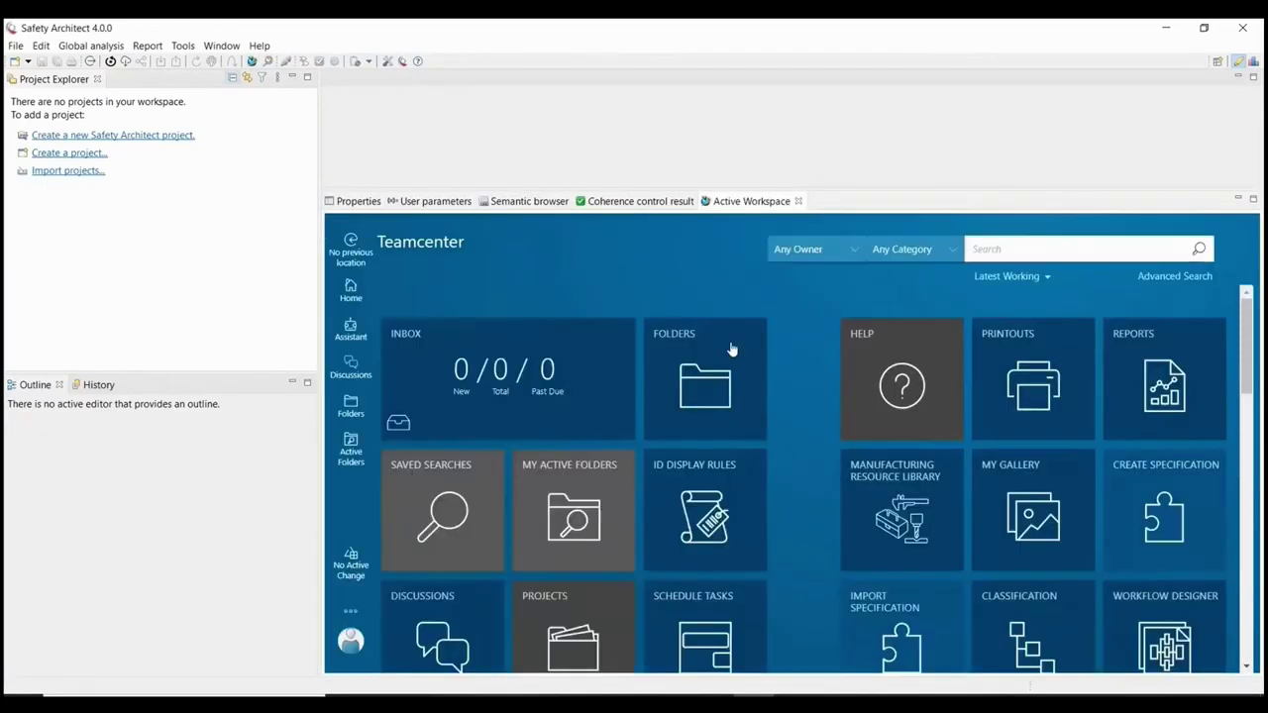
Step: Open the WiperSystem model object from Home in a maximized Active Workspace, widening the tree
{"action": "left_click", "coordinate": [731, 348]}
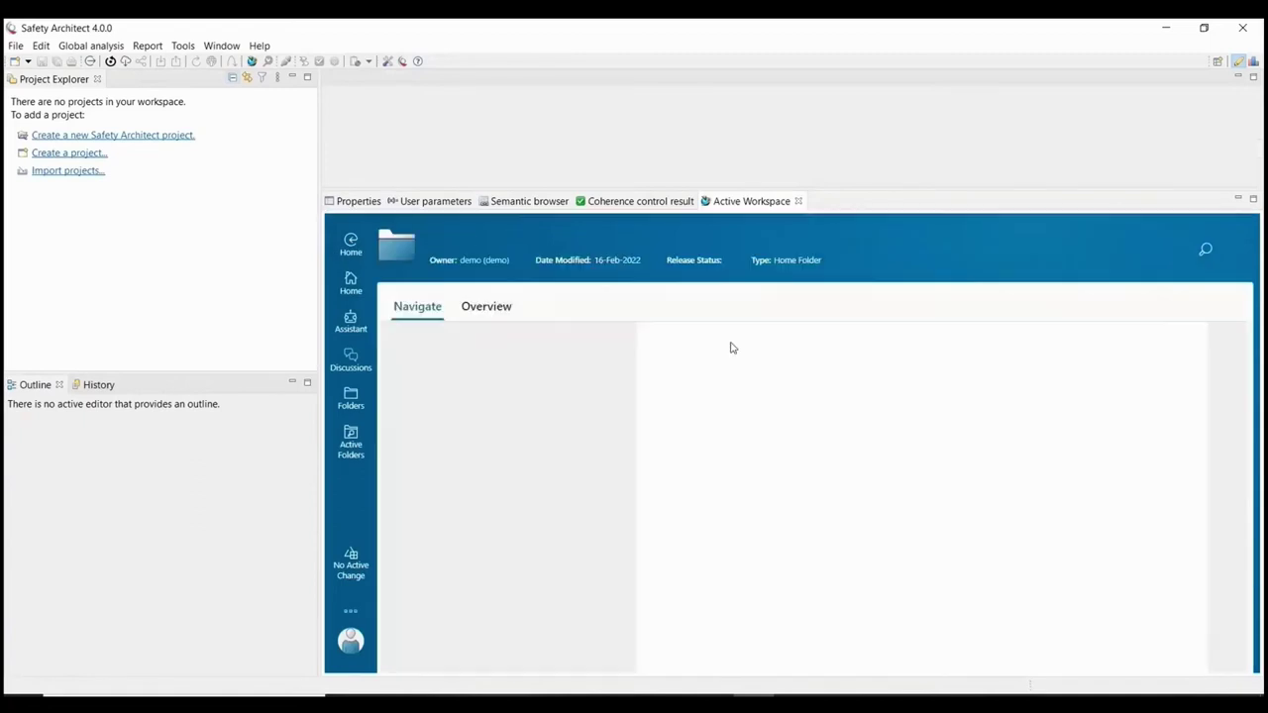
{"action": "left_click", "coordinate": [729, 205]}
{"action": "double_click", "coordinate": [729, 205]}
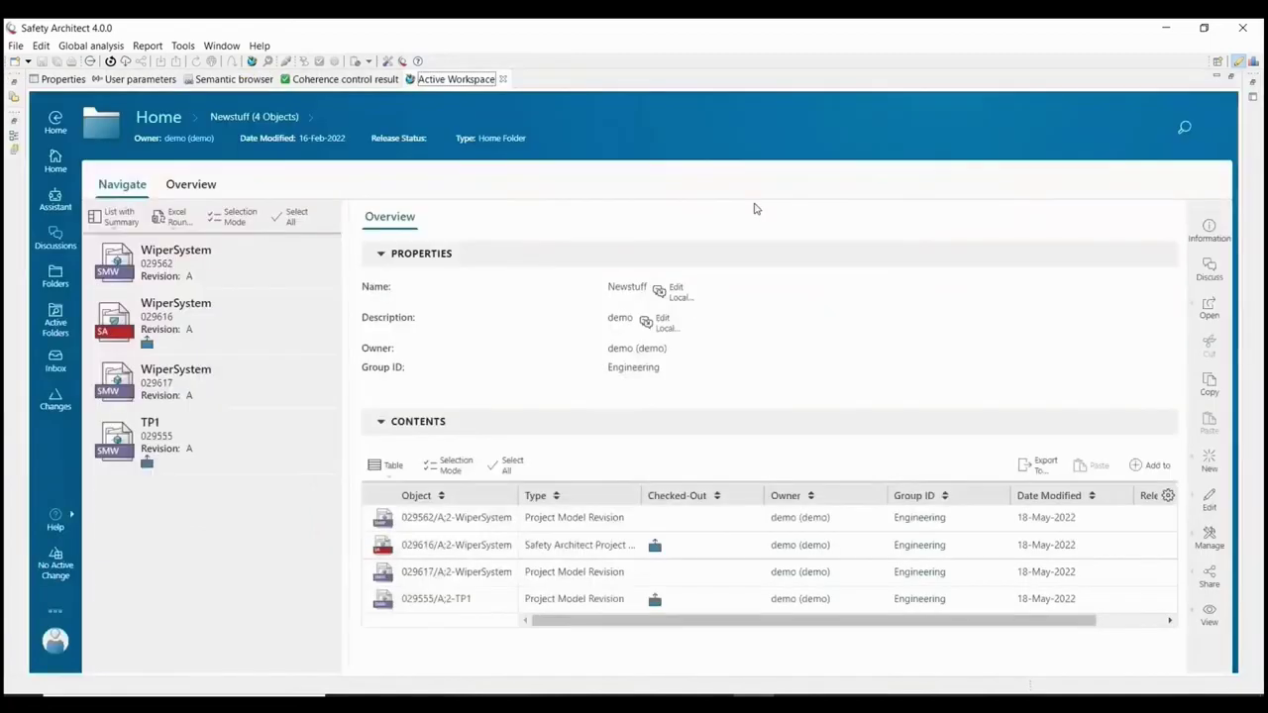
{"action": "double_click", "coordinate": [265, 288]}
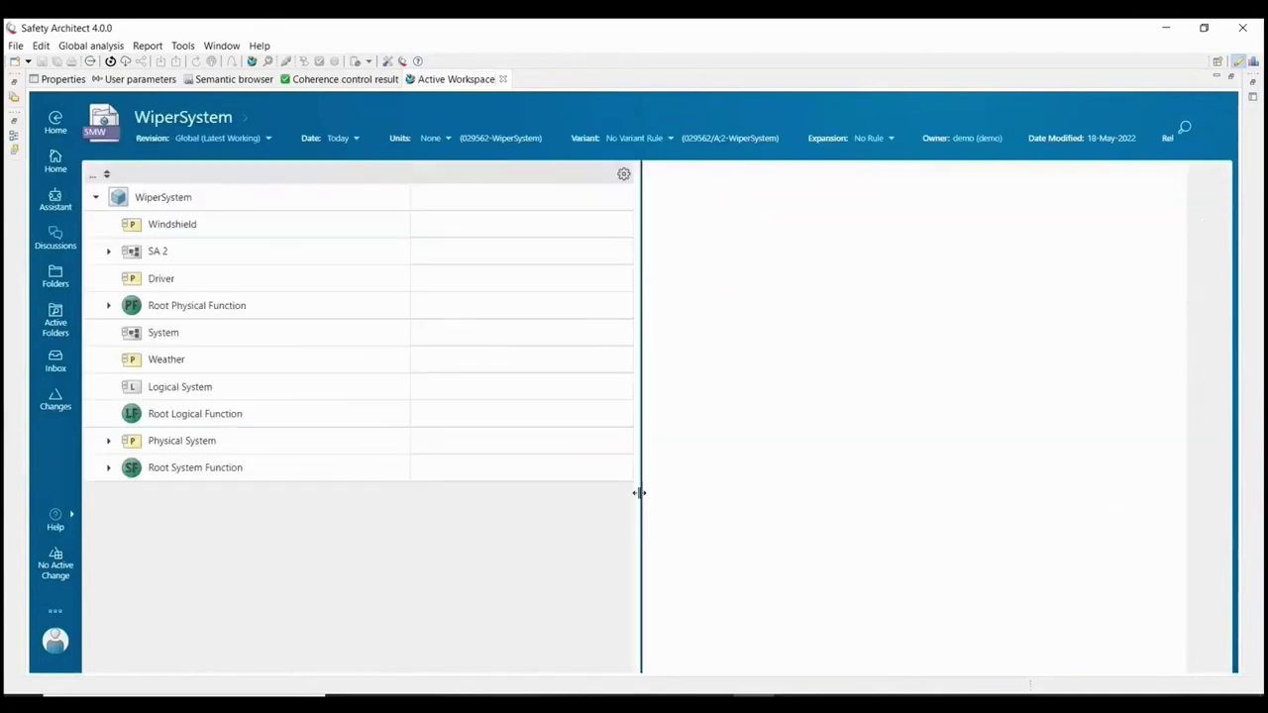
{"action": "left_click_drag", "start_coordinate": [639, 493], "coordinate": [439, 487]}
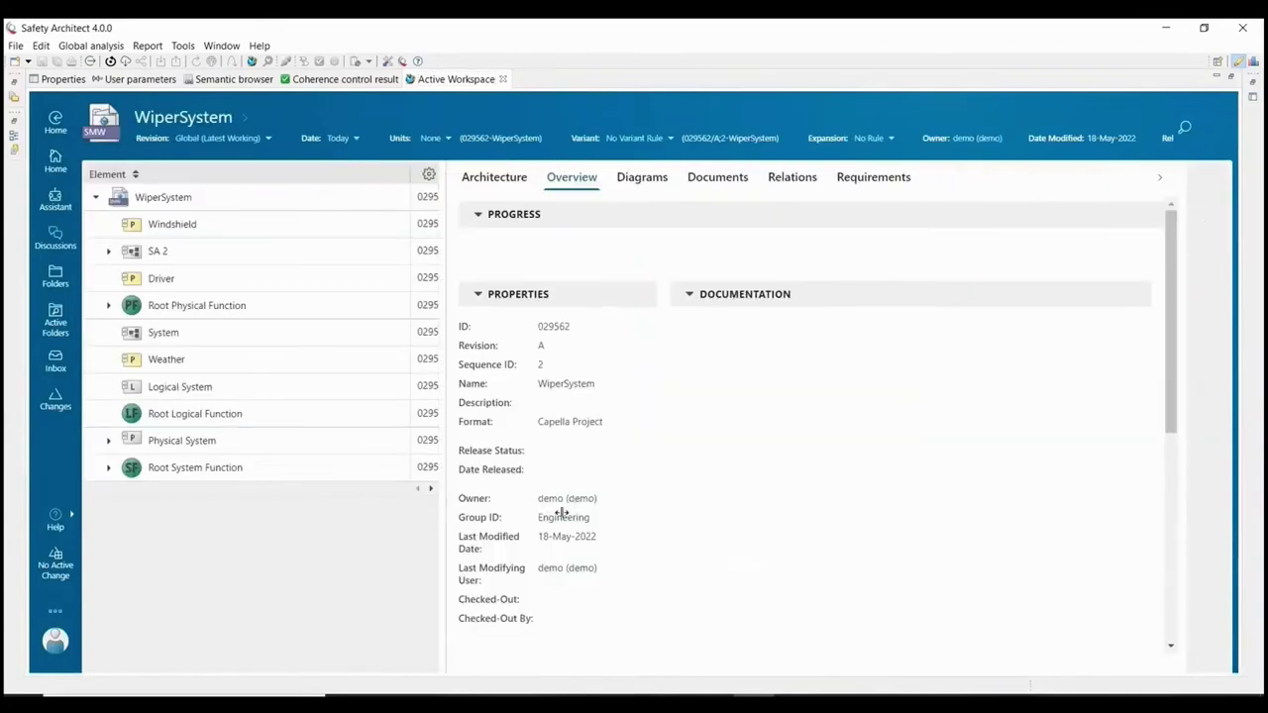
{"action": "left_click_drag", "start_coordinate": [445, 512], "coordinate": [562, 515]}
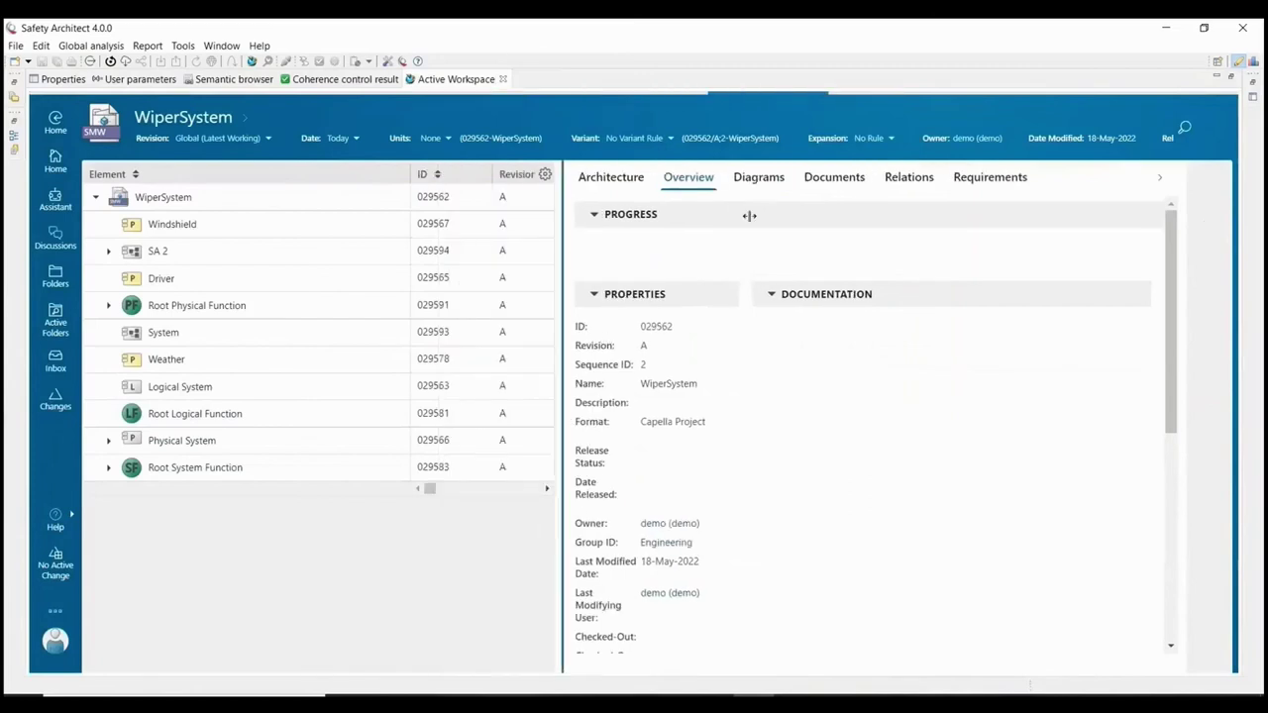
Step: View the [PAB] Physical System diagram, expand Vehicle and Root Physical Function, then restore the layout
{"action": "left_click", "coordinate": [758, 177]}
{"action": "left_click", "coordinate": [662, 268]}
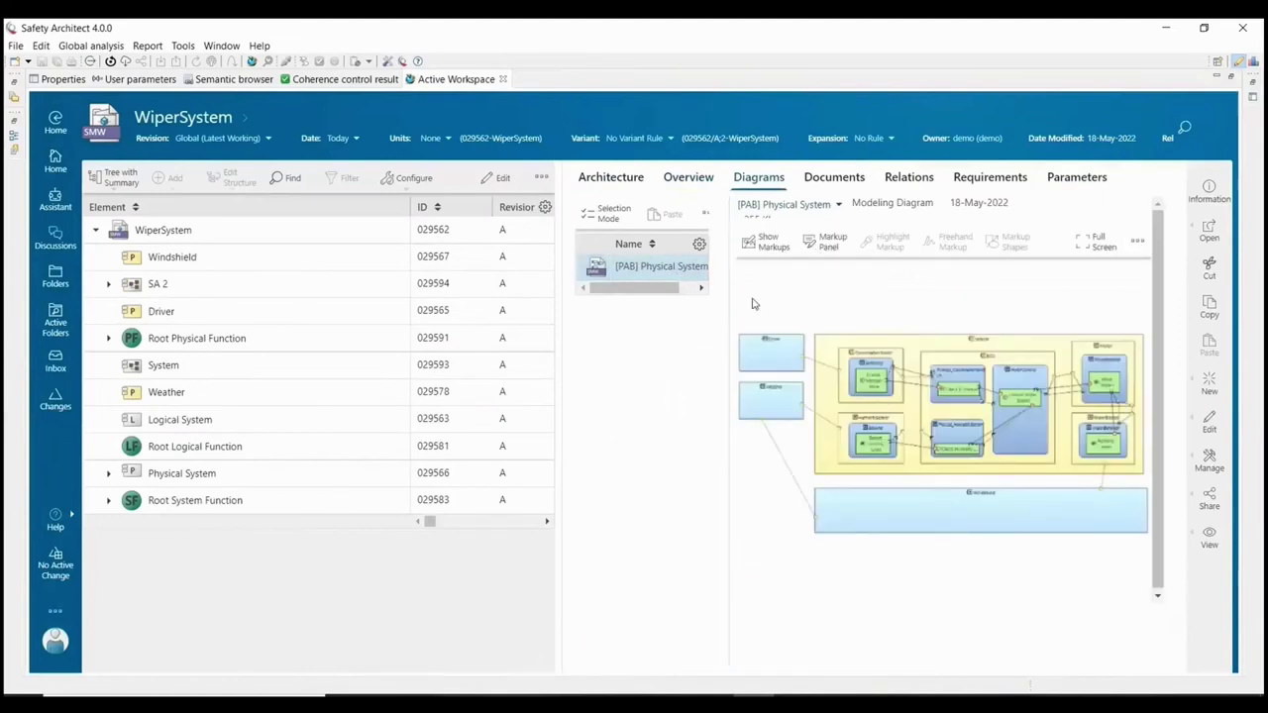
{"action": "left_click", "coordinate": [111, 474]}
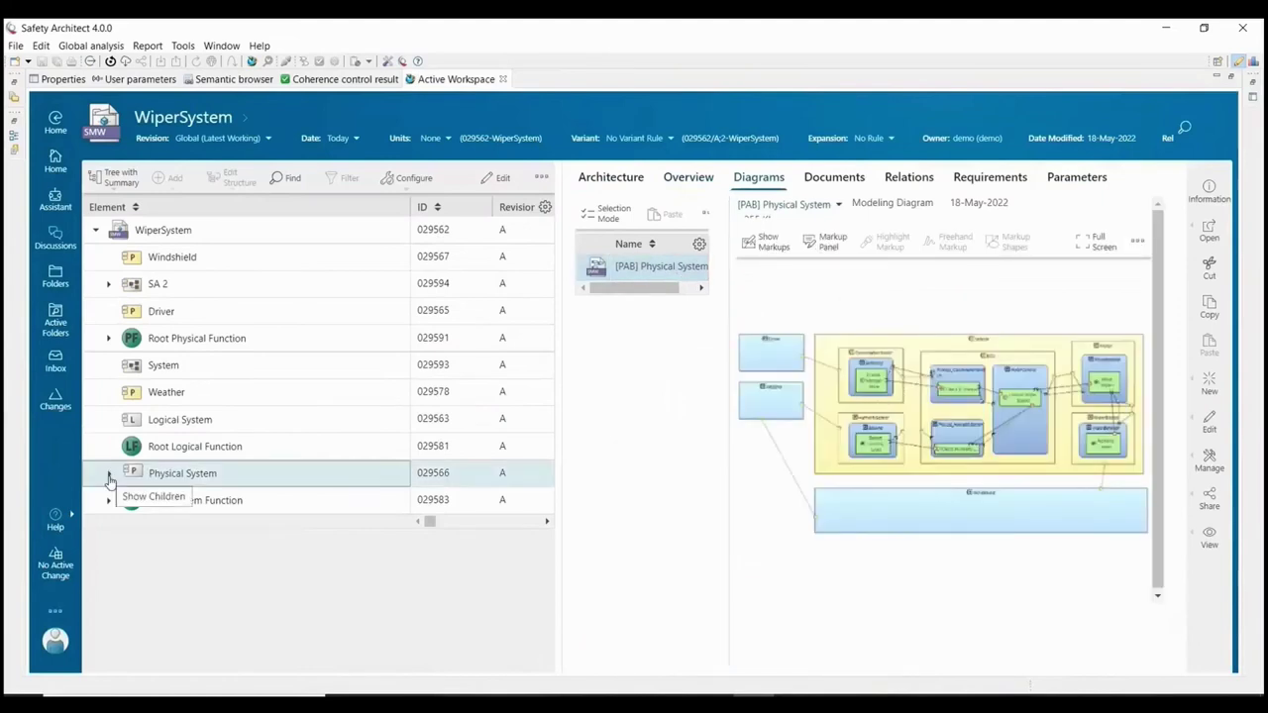
{"action": "left_click", "coordinate": [240, 398]}
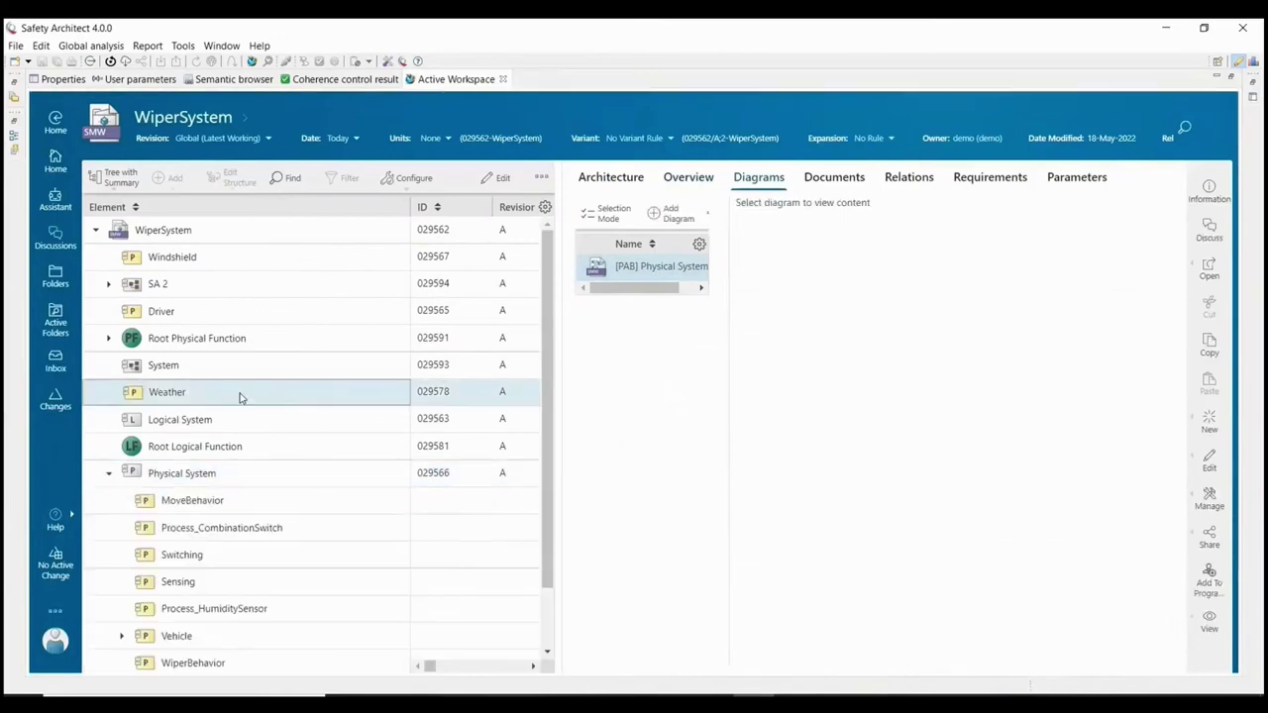
{"action": "scroll", "coordinate": [286, 458], "scroll_direction": "down", "scroll_amount": 1}
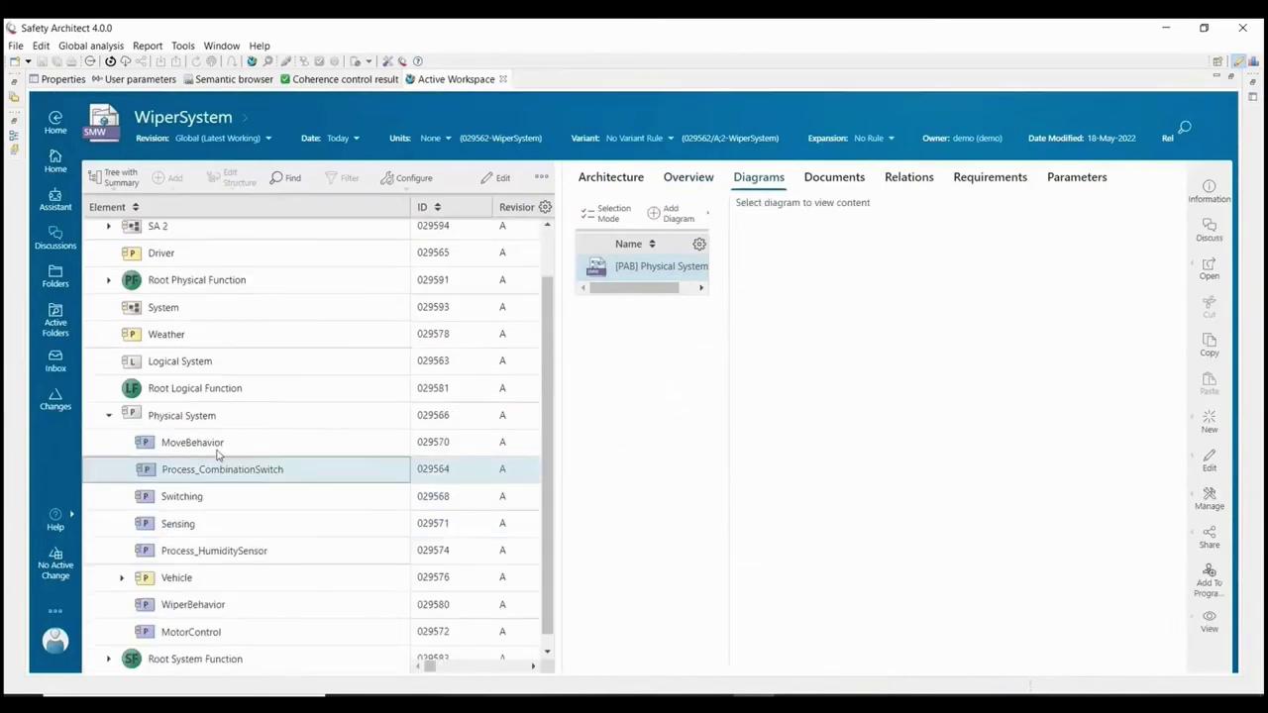
{"action": "left_click", "coordinate": [120, 584]}
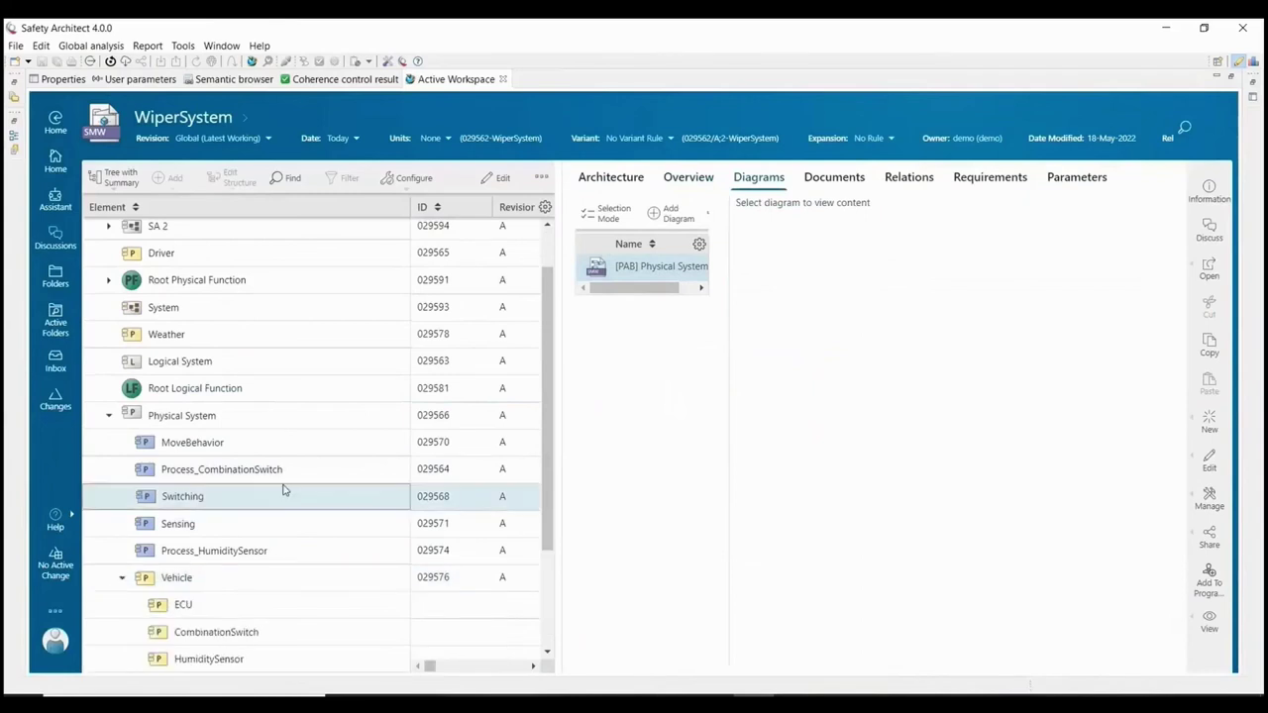
{"action": "scroll", "coordinate": [283, 490], "scroll_direction": "down", "scroll_amount": 1}
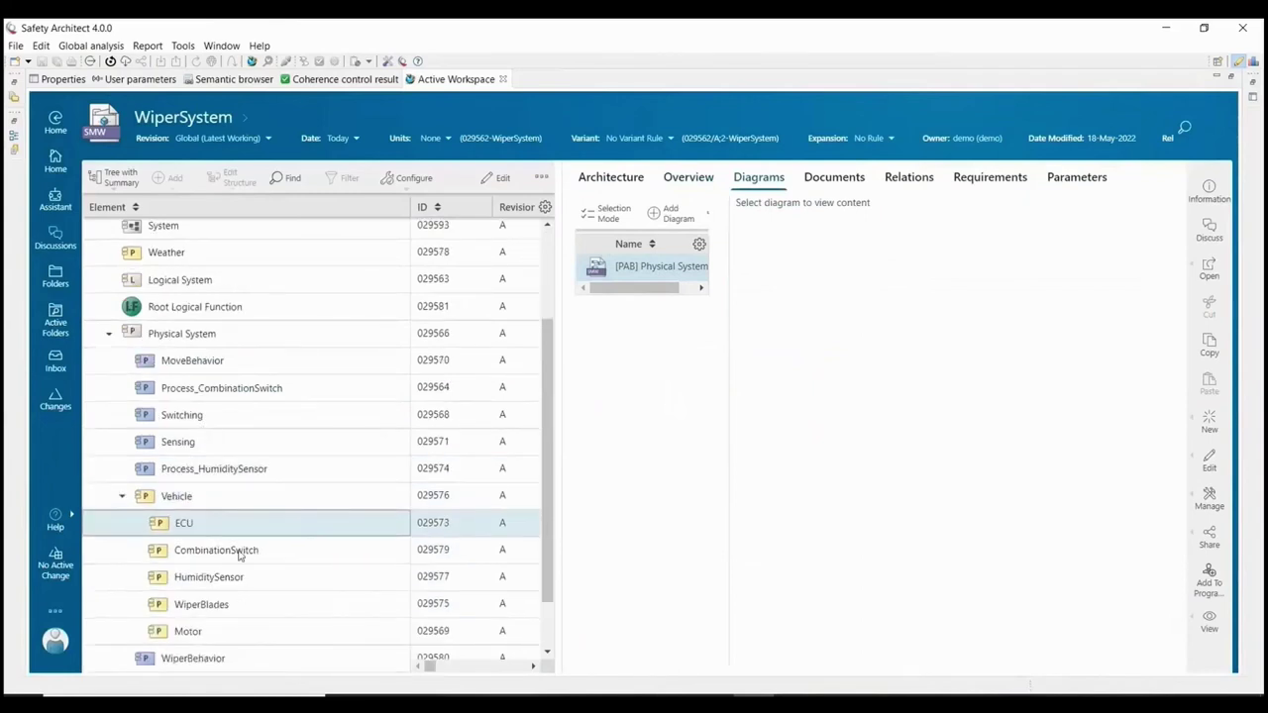
{"action": "scroll", "coordinate": [279, 568], "scroll_direction": "down", "scroll_amount": 1}
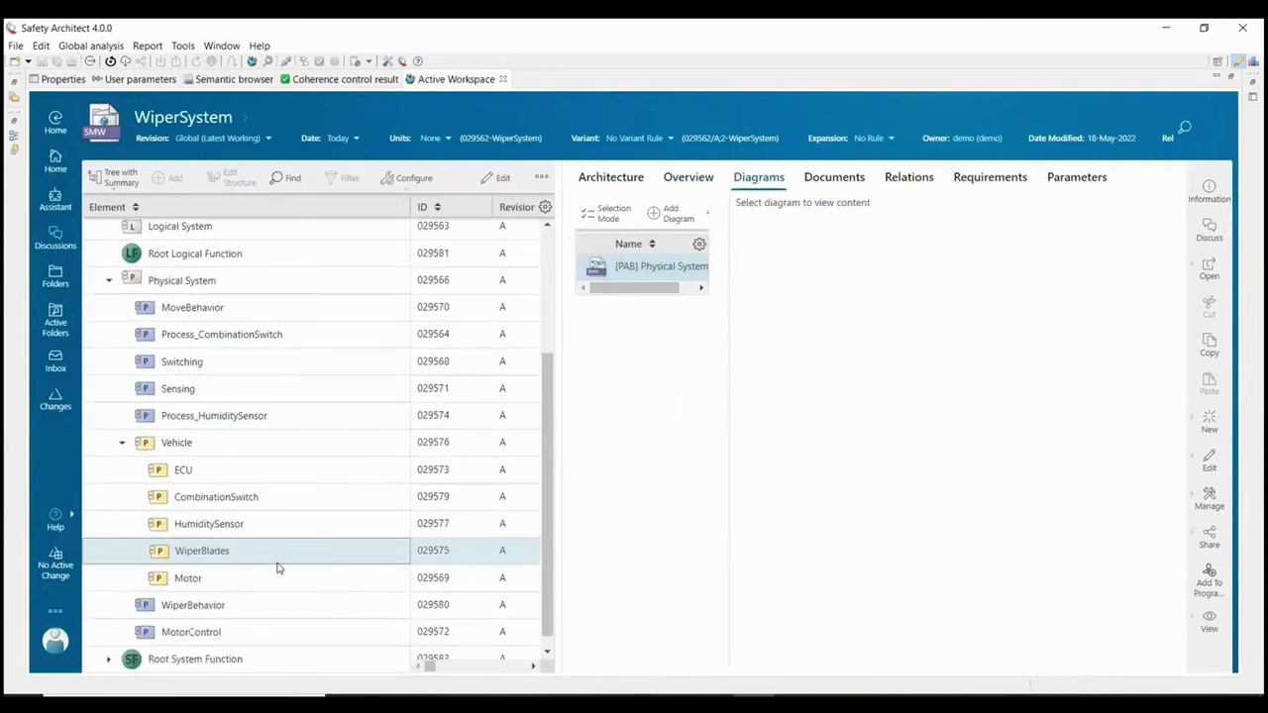
{"action": "scroll", "coordinate": [277, 545], "scroll_direction": "up", "scroll_amount": 3}
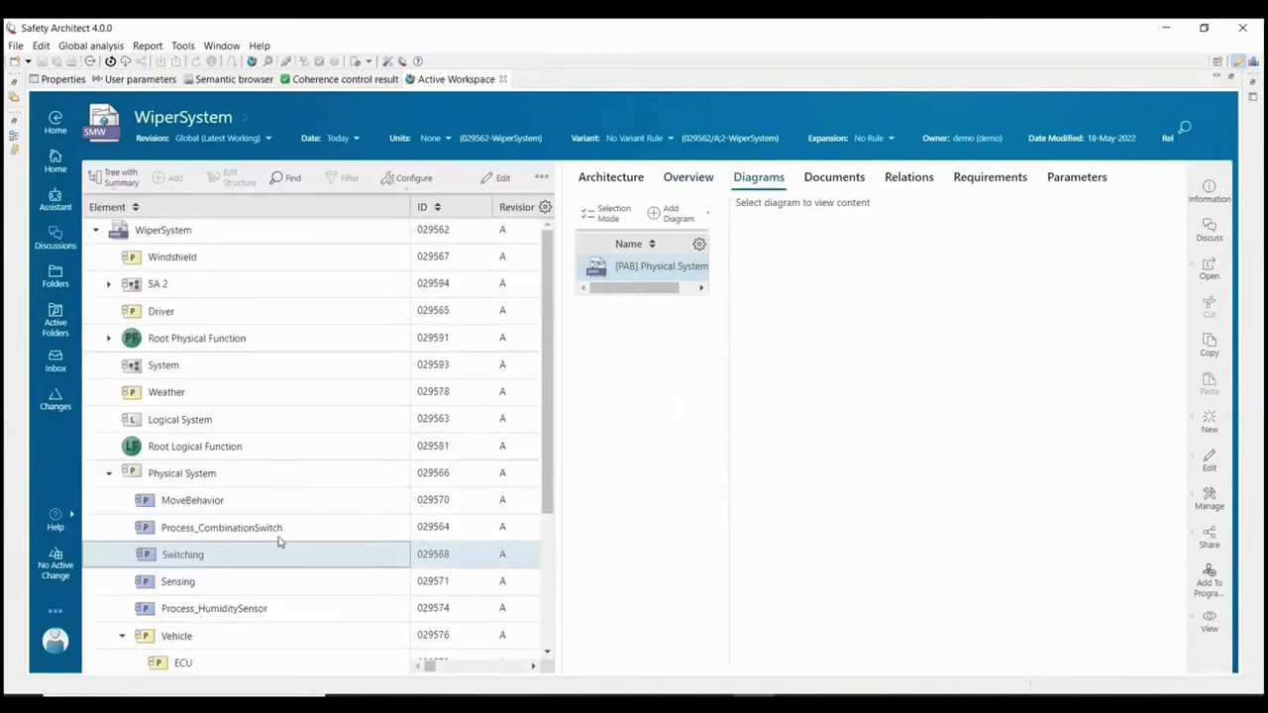
{"action": "left_click", "coordinate": [109, 340]}
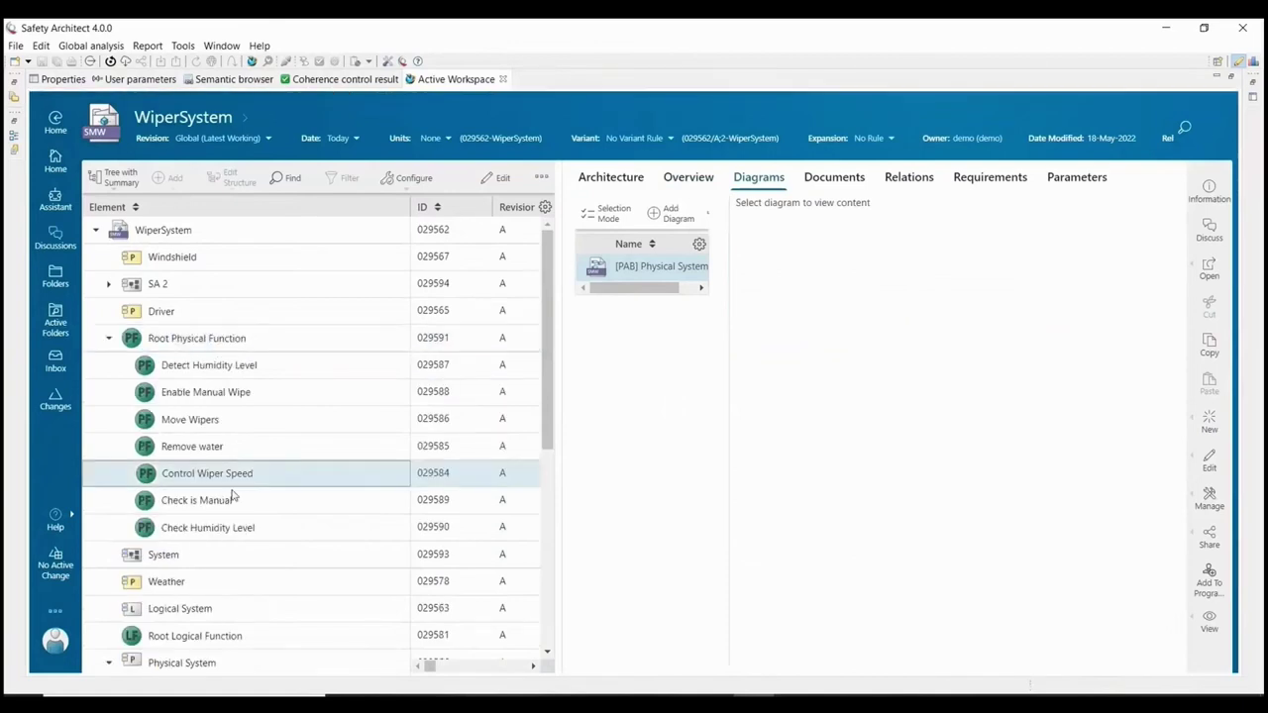
{"action": "double_click", "coordinate": [456, 80]}
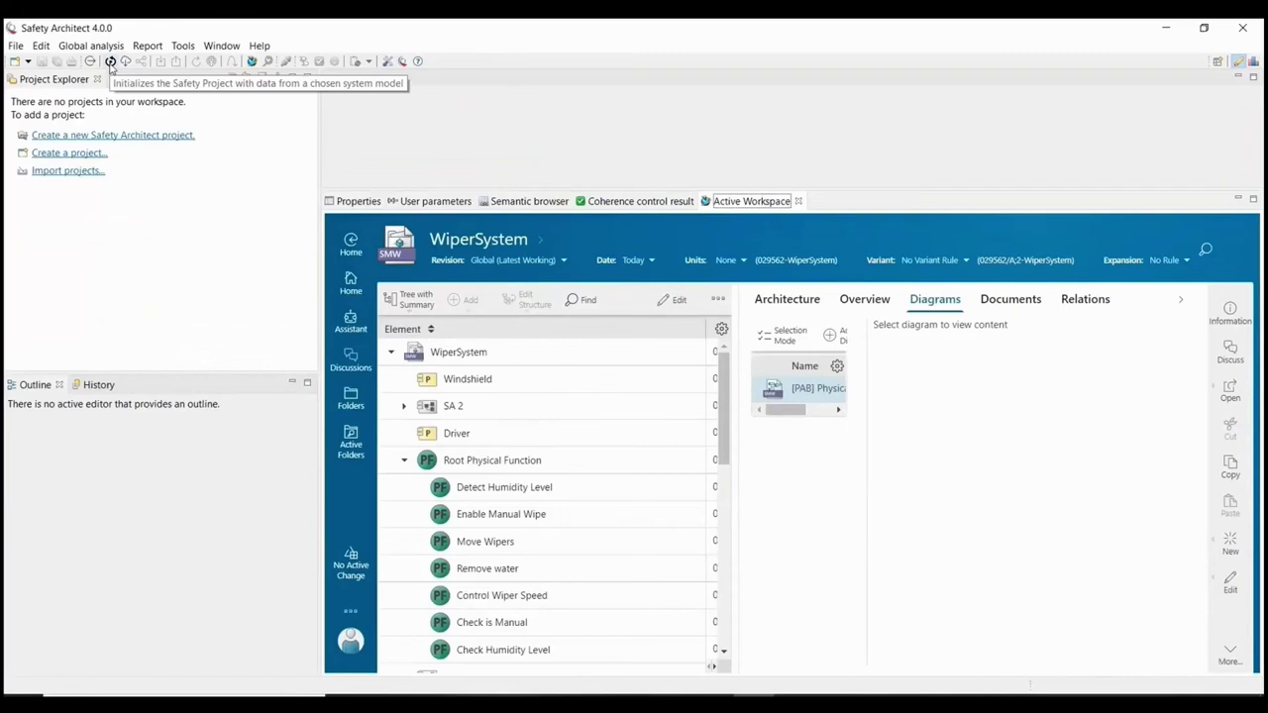
Step: Initialize the safety project from 029562/A;2-WiperSystem and expand down to the WiperSystem element in WiperSystem.sa
{"action": "left_click", "coordinate": [111, 62]}
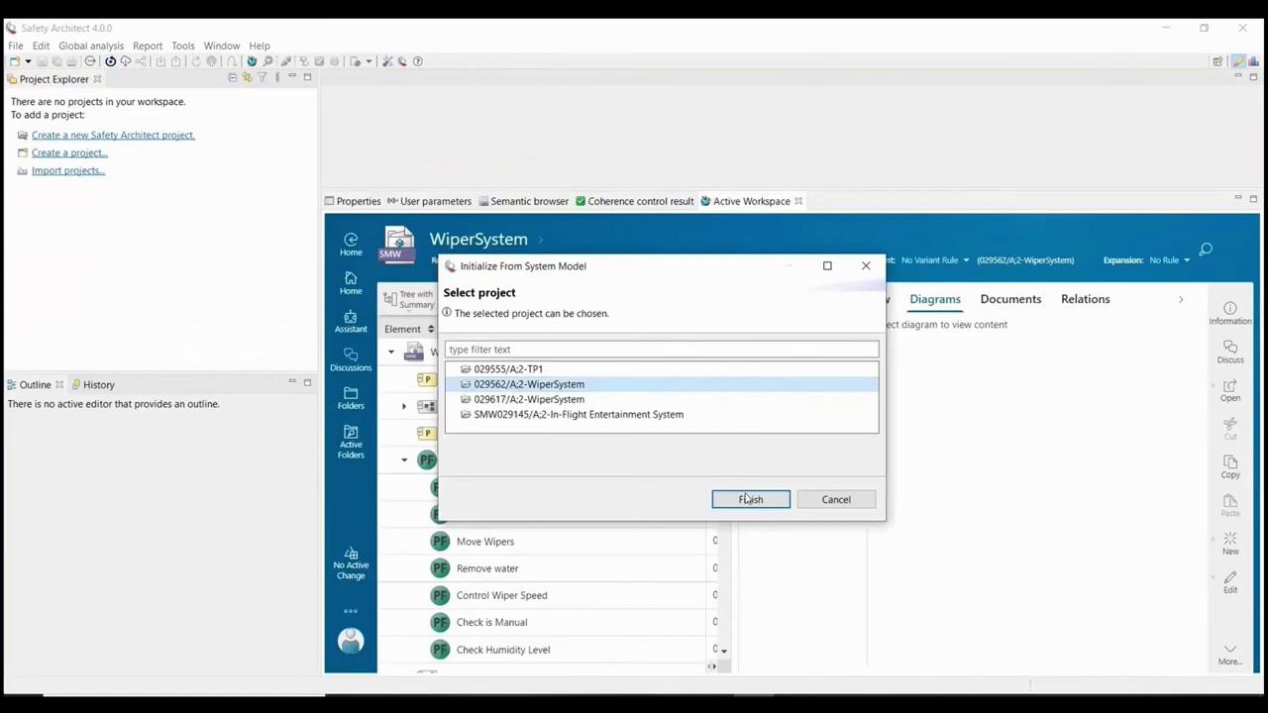
{"action": "left_click", "coordinate": [748, 499]}
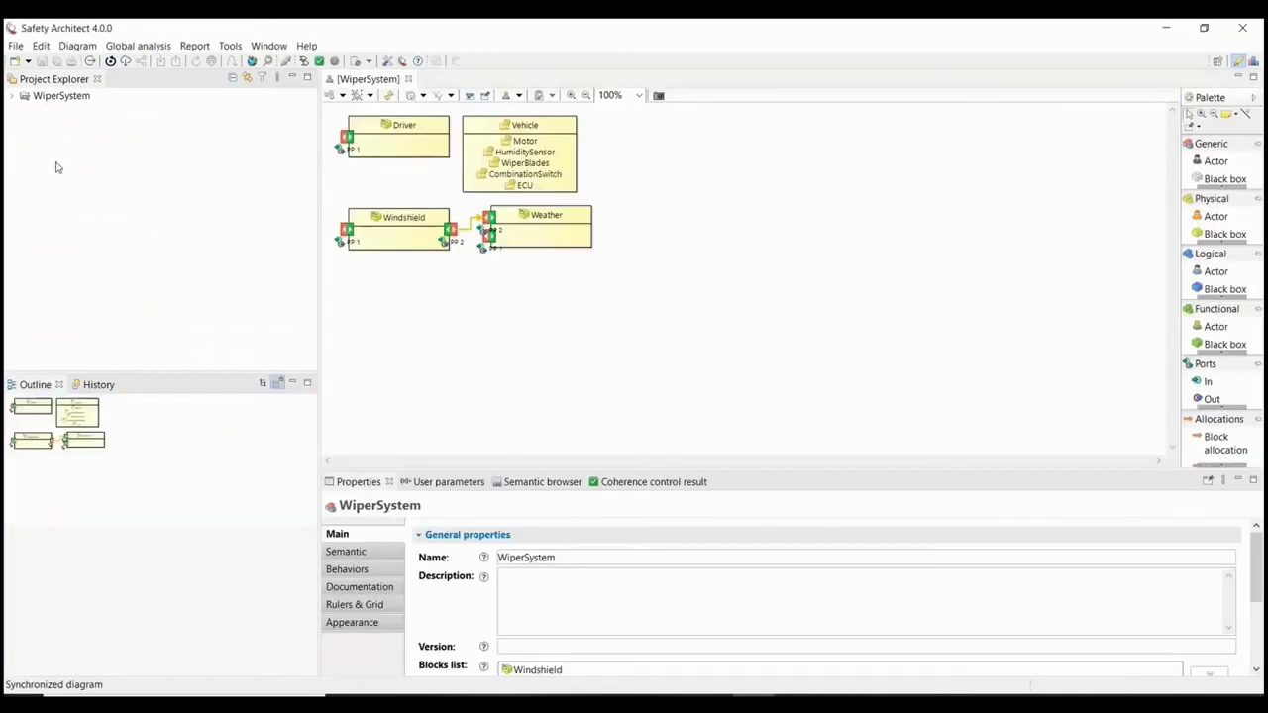
{"action": "left_click", "coordinate": [12, 95]}
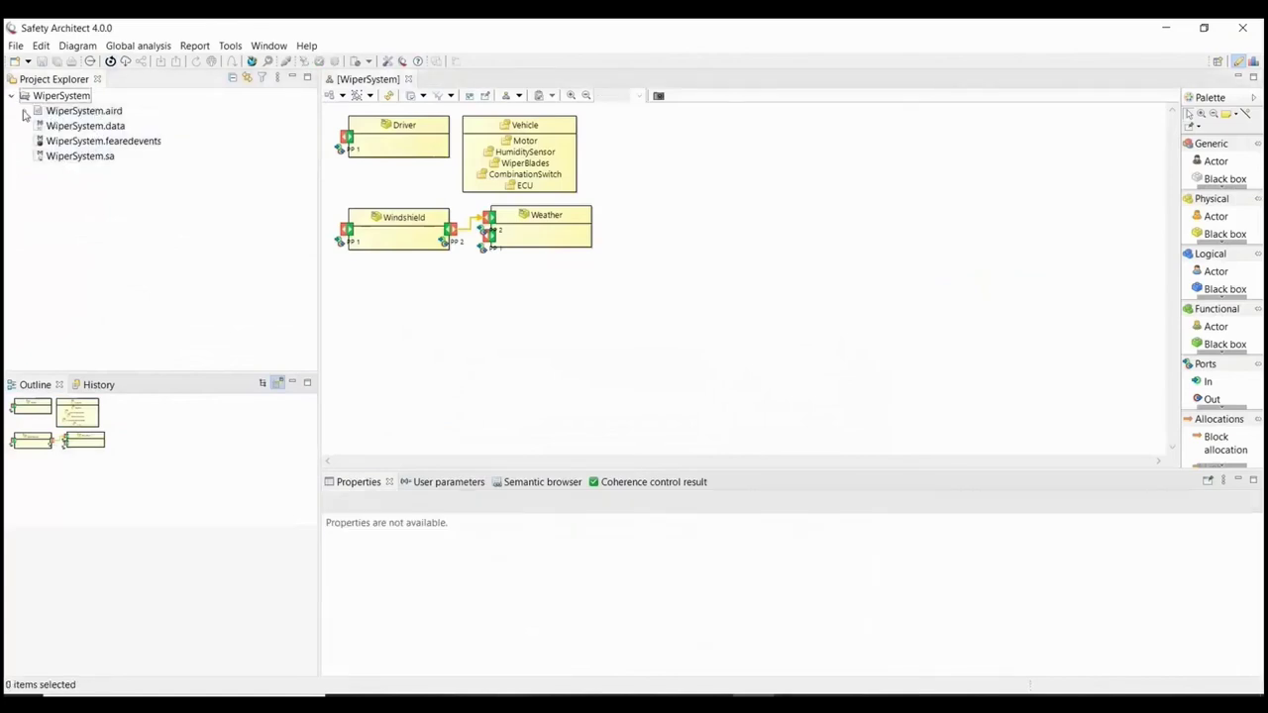
{"action": "left_click", "coordinate": [24, 110]}
{"action": "left_click", "coordinate": [38, 171]}
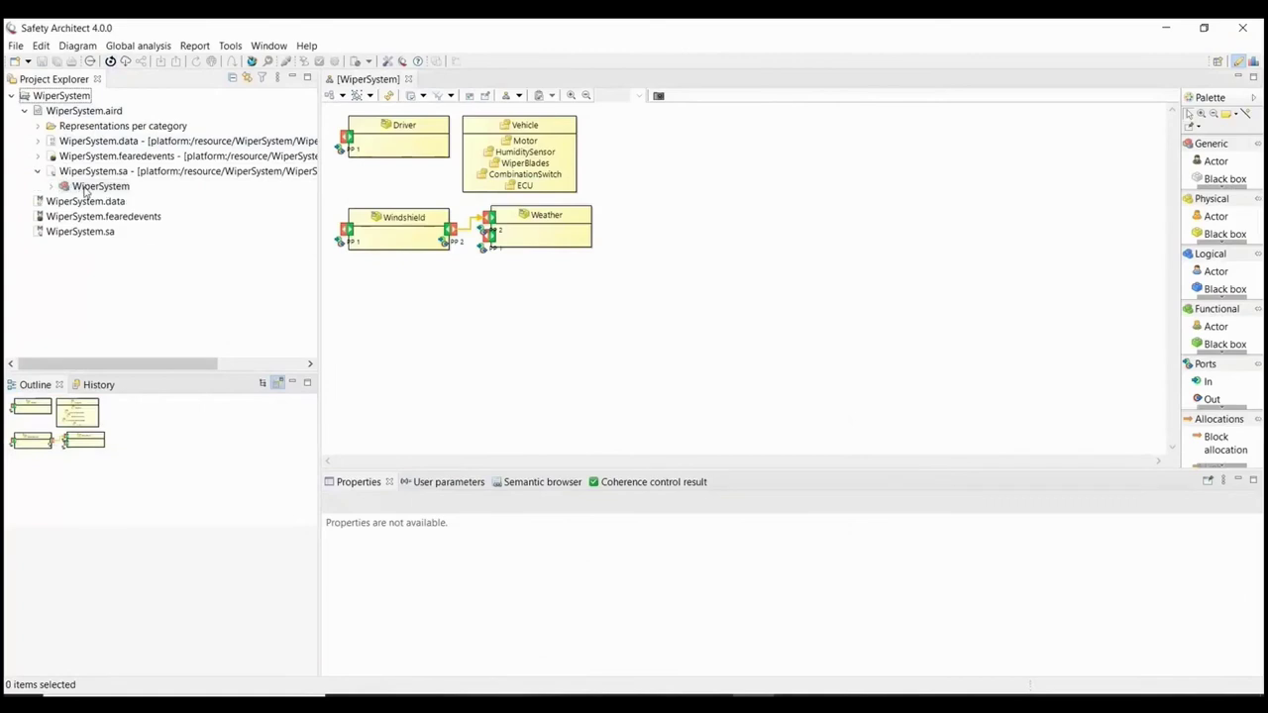
{"action": "left_click", "coordinate": [99, 186]}
{"action": "right_click", "coordinate": [95, 186]}
Step: Create a new [WiperSystem - Overview] representation for the WiperSystem element
{"action": "mouse_move", "coordinate": [198, 196]}
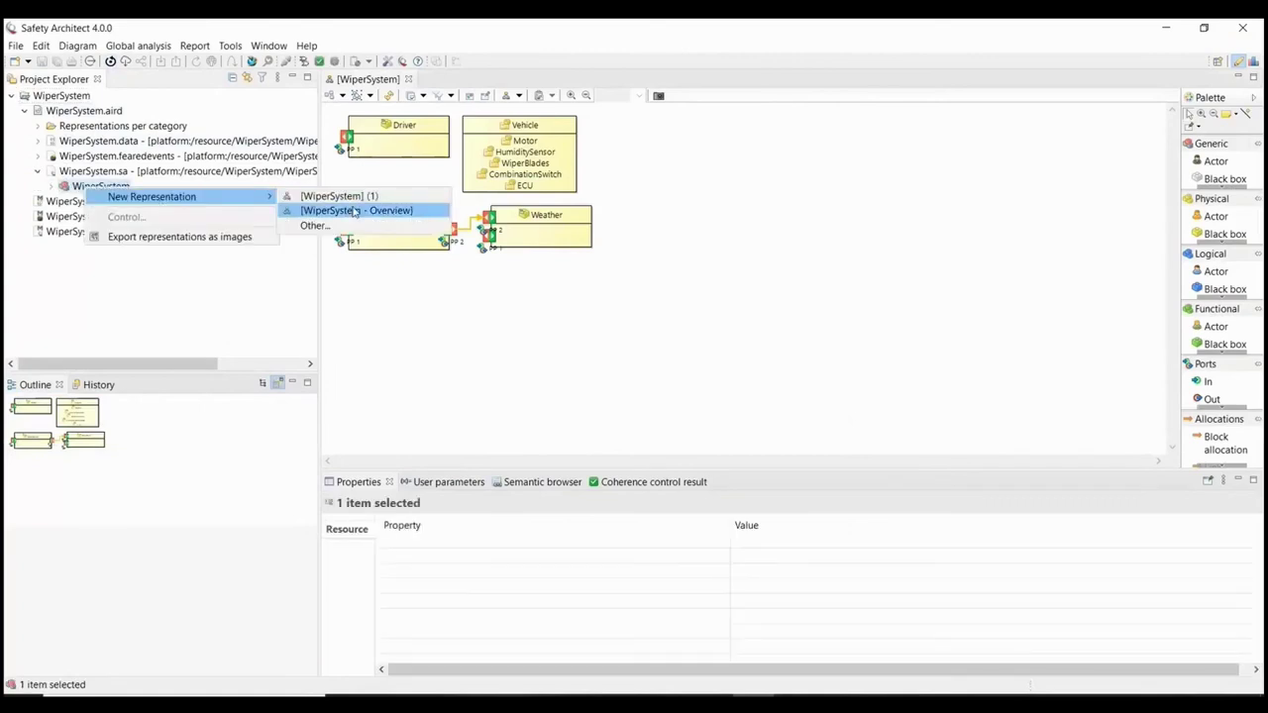
{"action": "left_click", "coordinate": [352, 210]}
{"action": "left_click", "coordinate": [693, 398]}
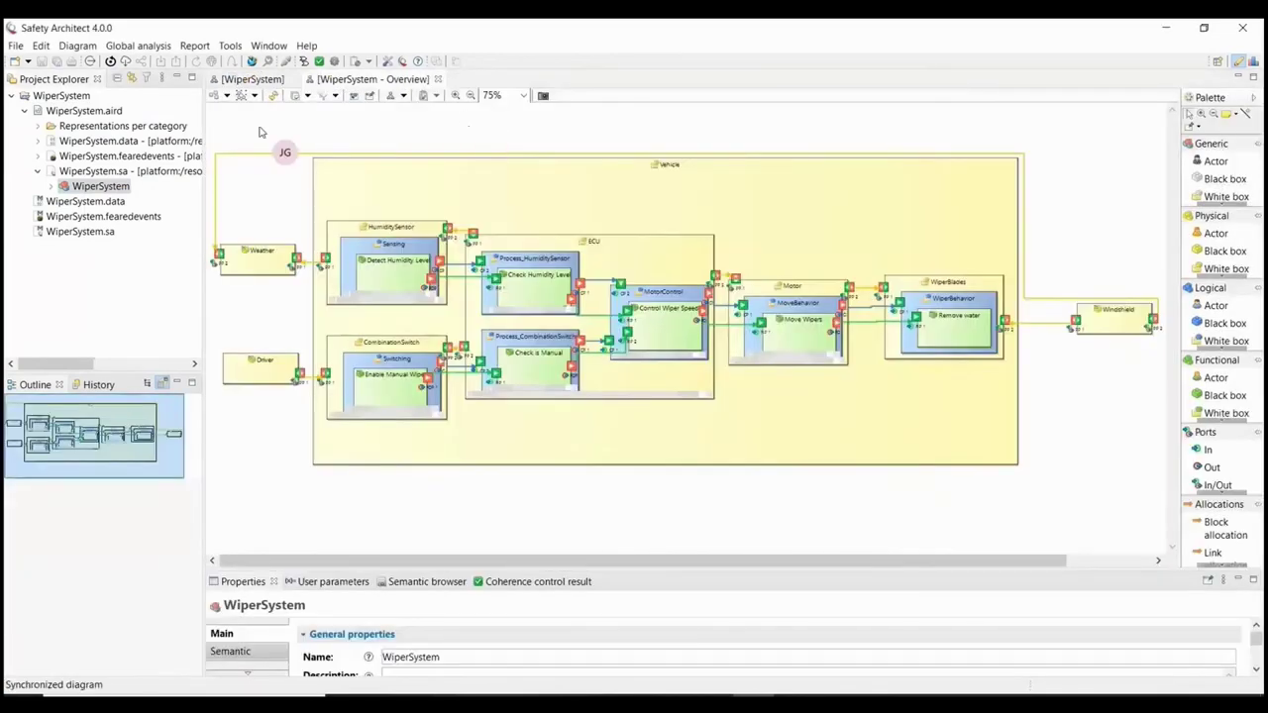
Step: View the overview diagram maximized at 100% zoom, then restore the surrounding panels
{"action": "double_click", "coordinate": [344, 85]}
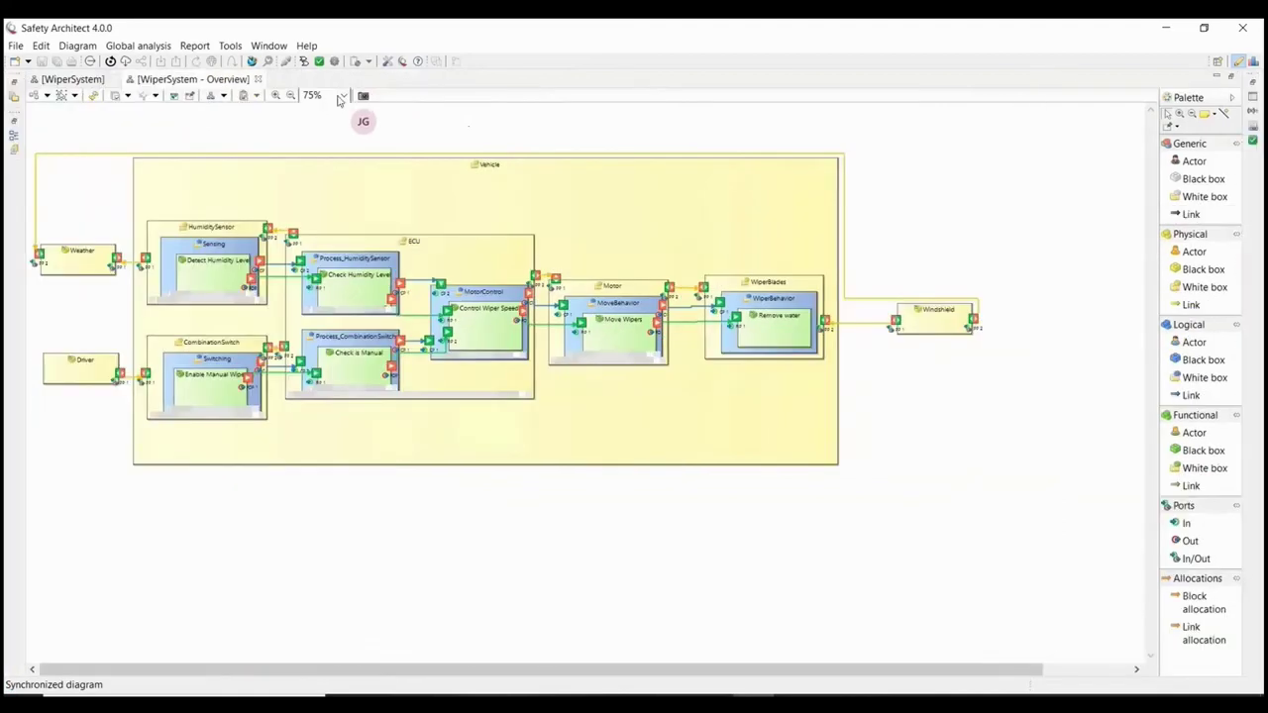
{"action": "left_click", "coordinate": [342, 95]}
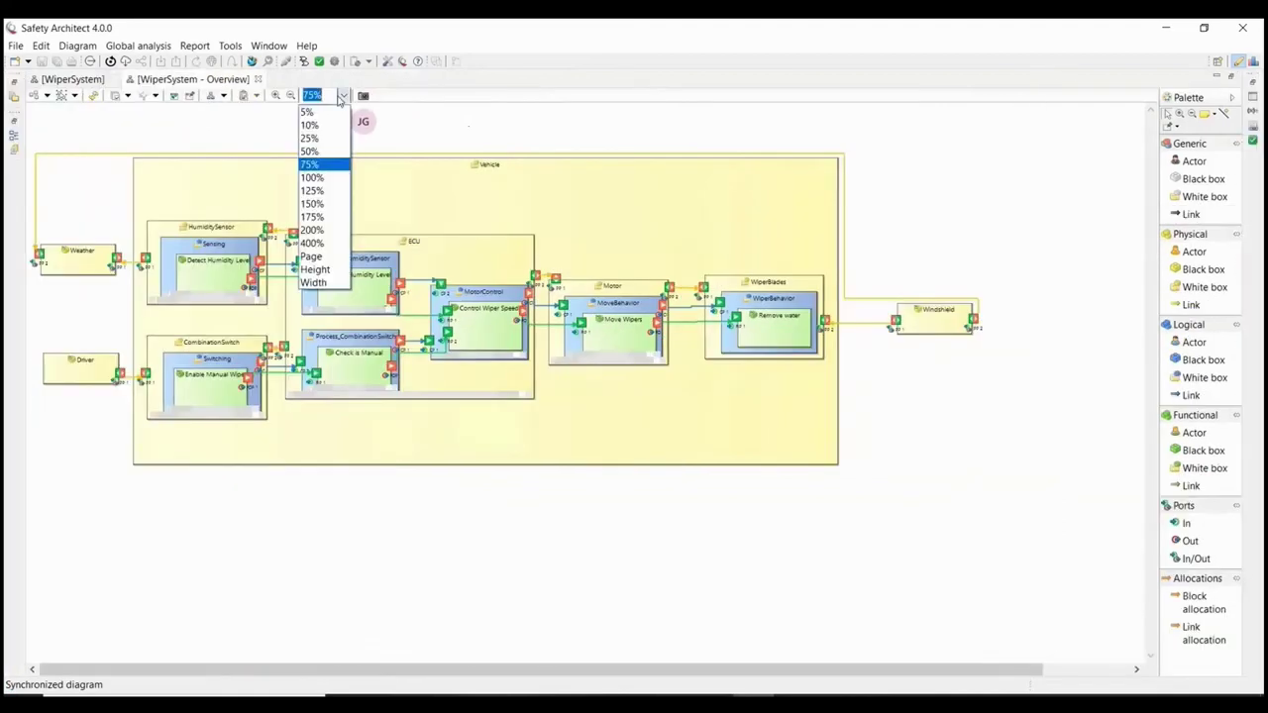
{"action": "left_click", "coordinate": [323, 178]}
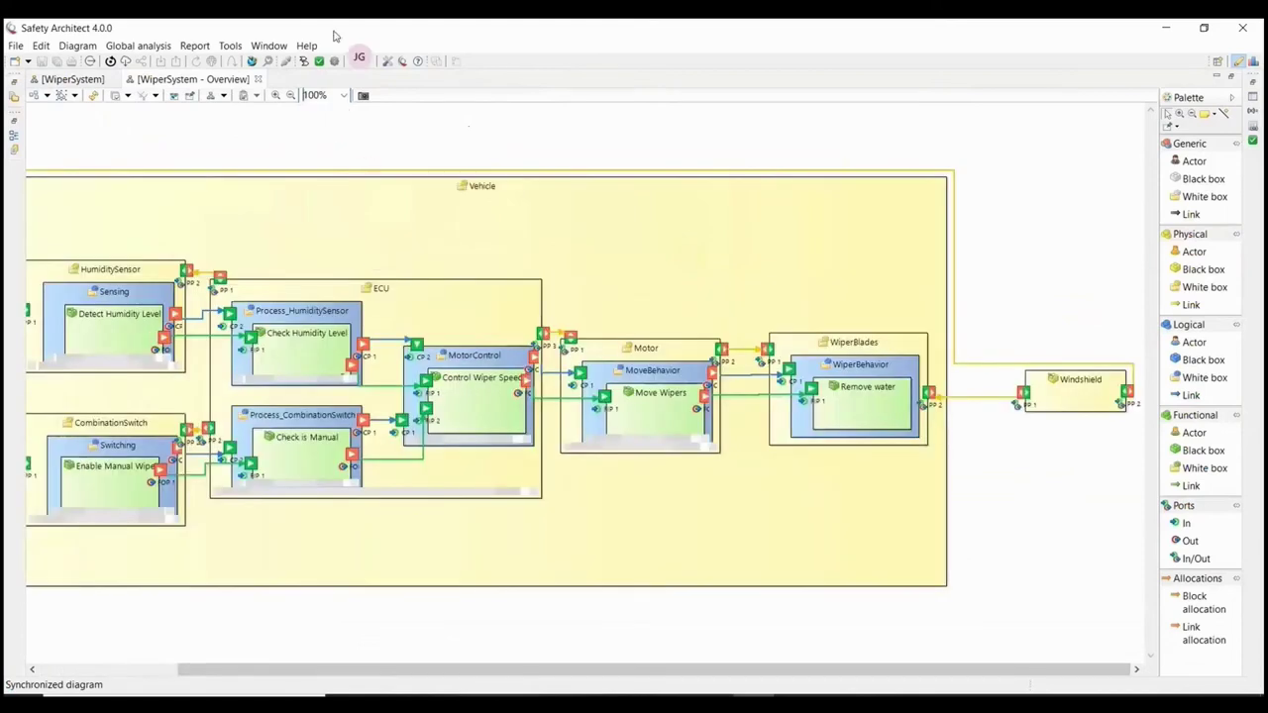
{"action": "double_click", "coordinate": [202, 79]}
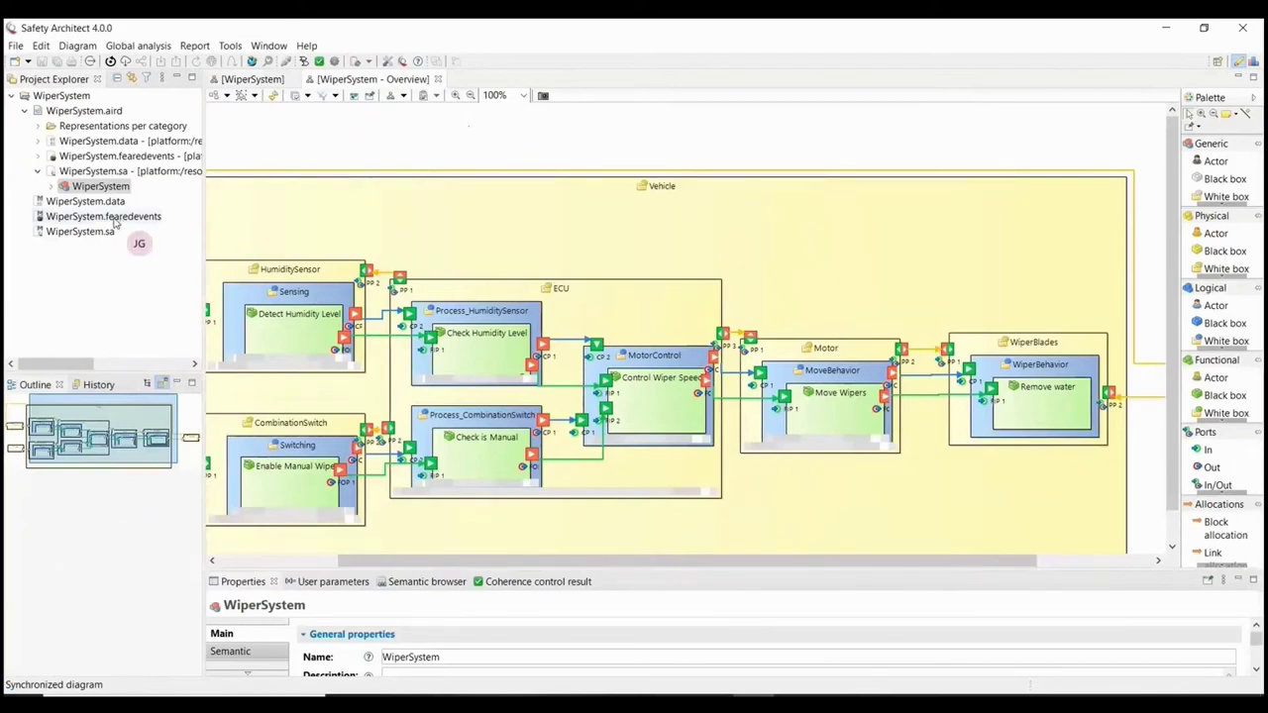
Step: In WiperSystem.fearedevents, add a feared event under WiperSystem named 'Loss of wiping function'
{"action": "double_click", "coordinate": [113, 219]}
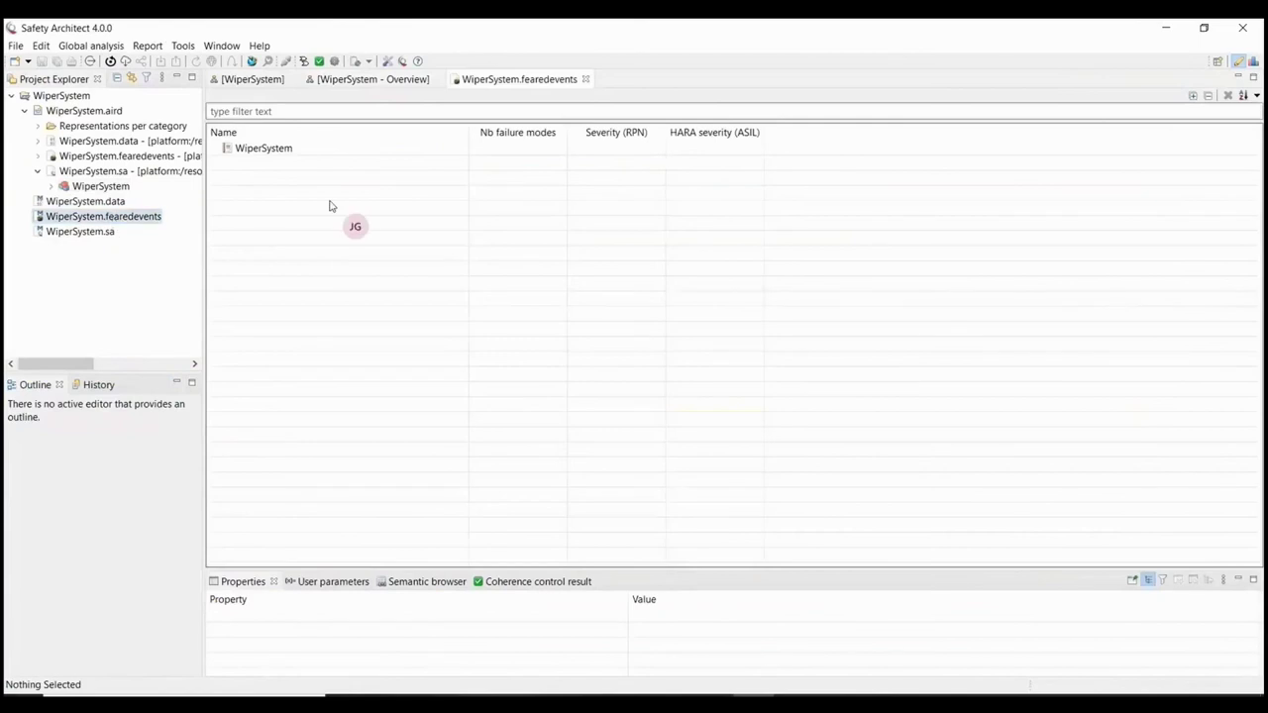
{"action": "left_click", "coordinate": [302, 150]}
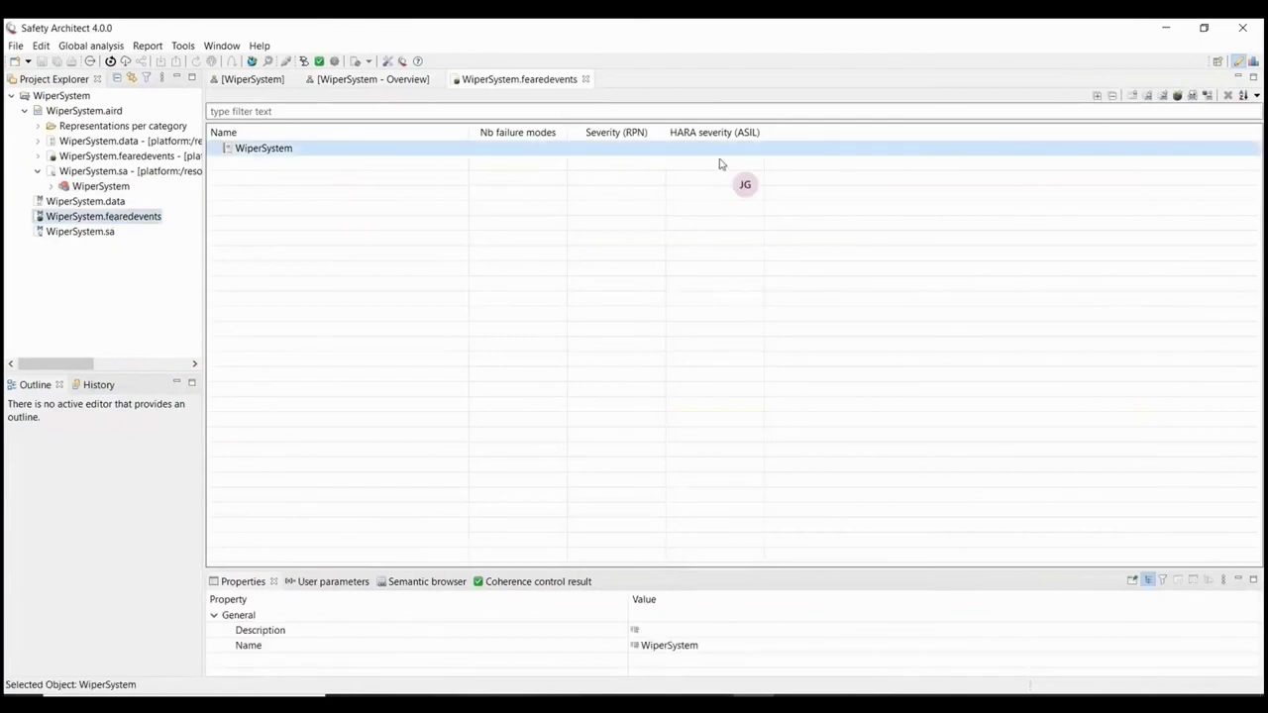
{"action": "left_click", "coordinate": [1176, 97]}
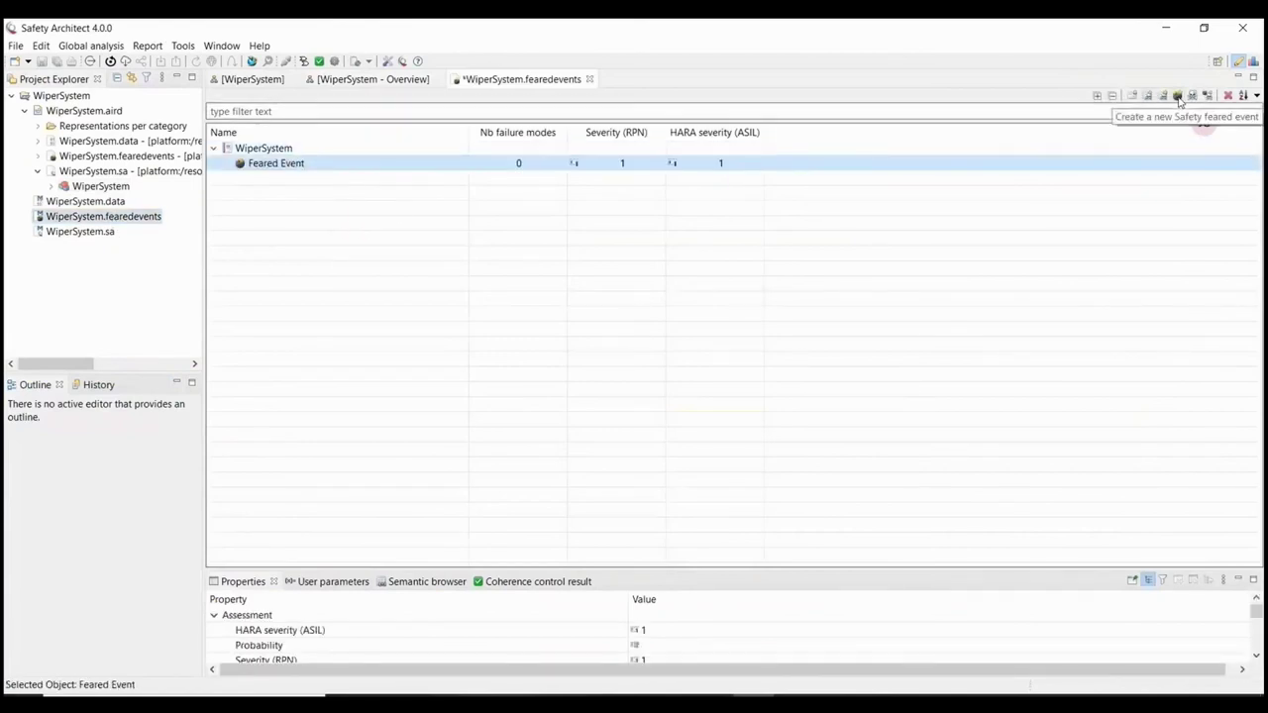
{"action": "left_click", "coordinate": [290, 164]}
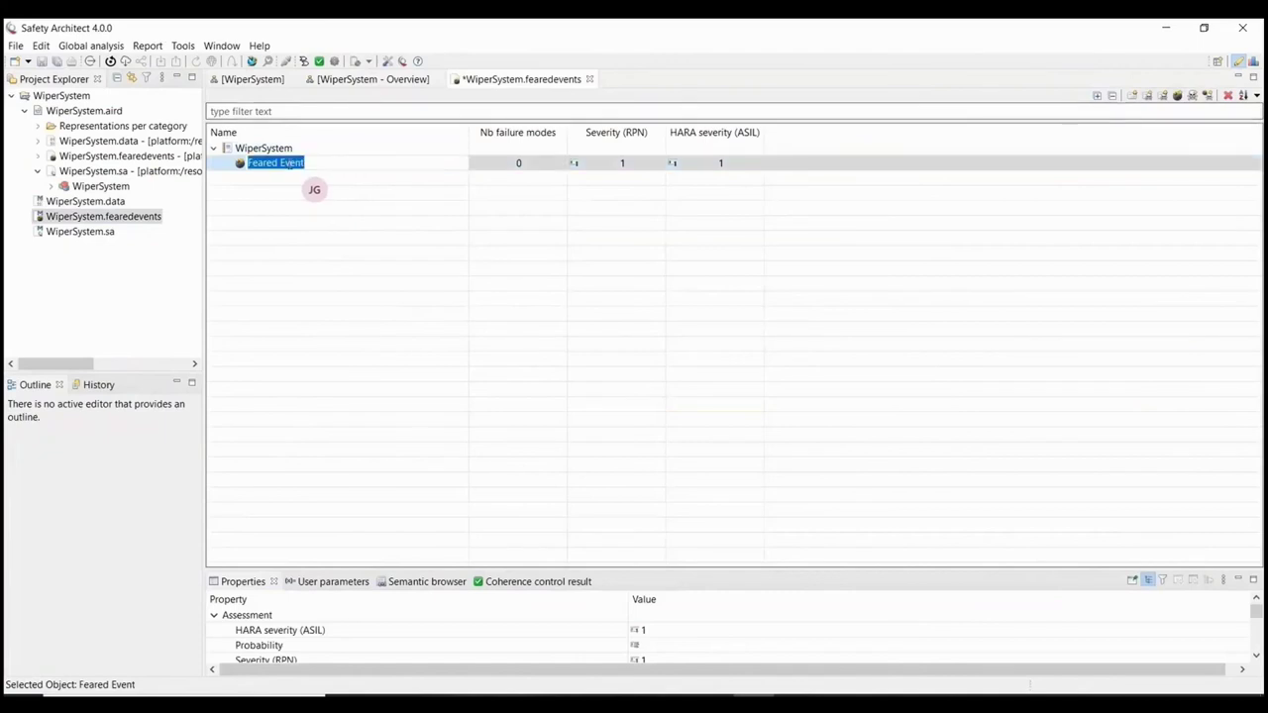
{"action": "type", "text": "Loss of wiping function"}
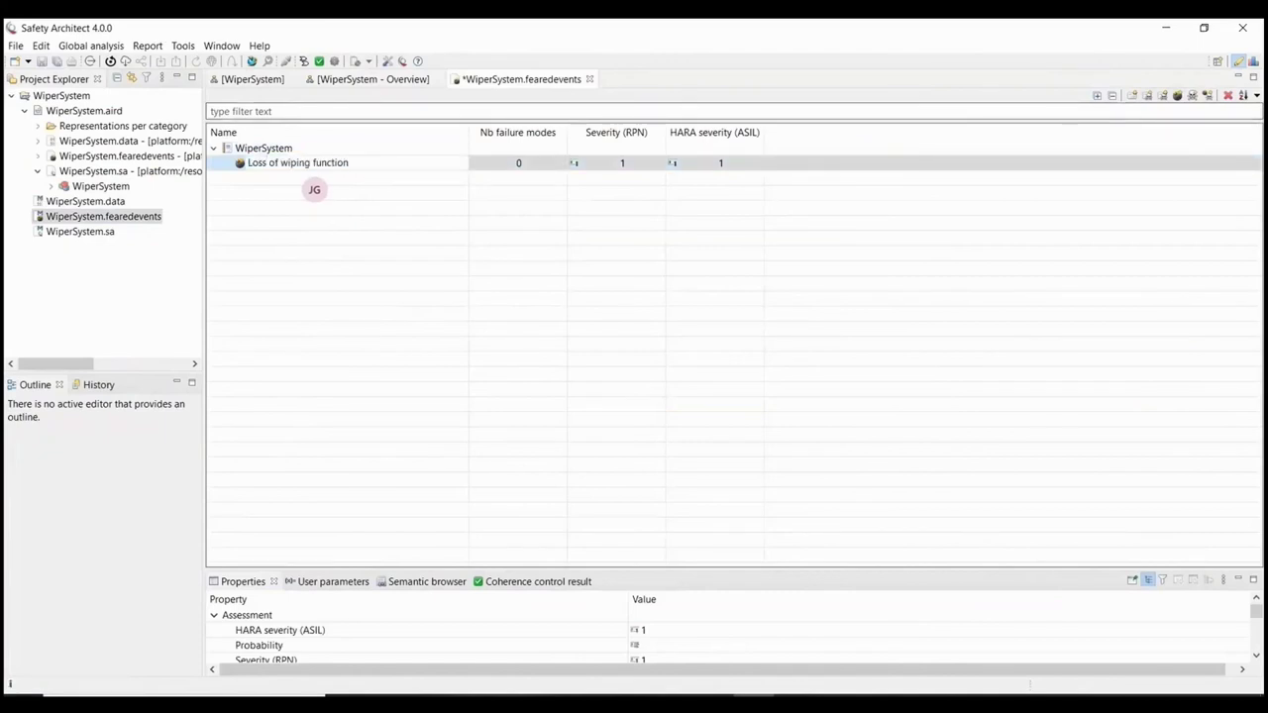
{"action": "key", "text": "Return"}
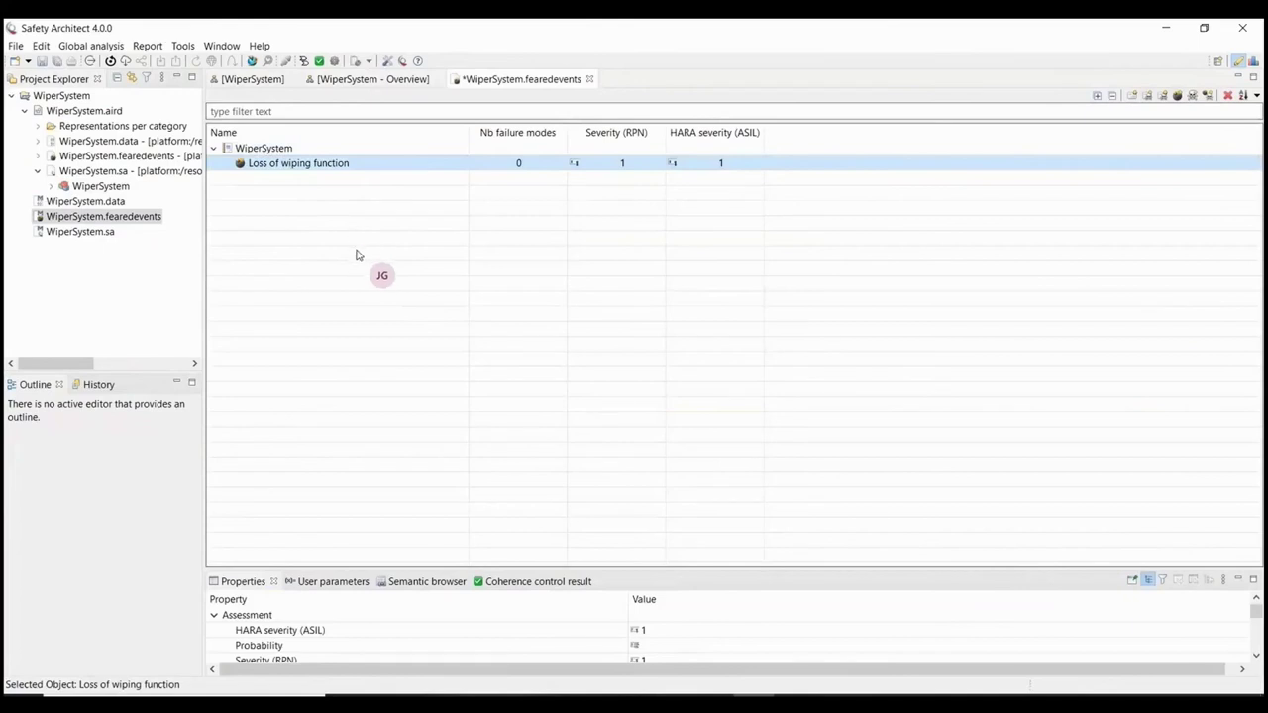
Step: Set its Severity (RPN) to 7 and save the feared events file
{"action": "left_click", "coordinate": [621, 164]}
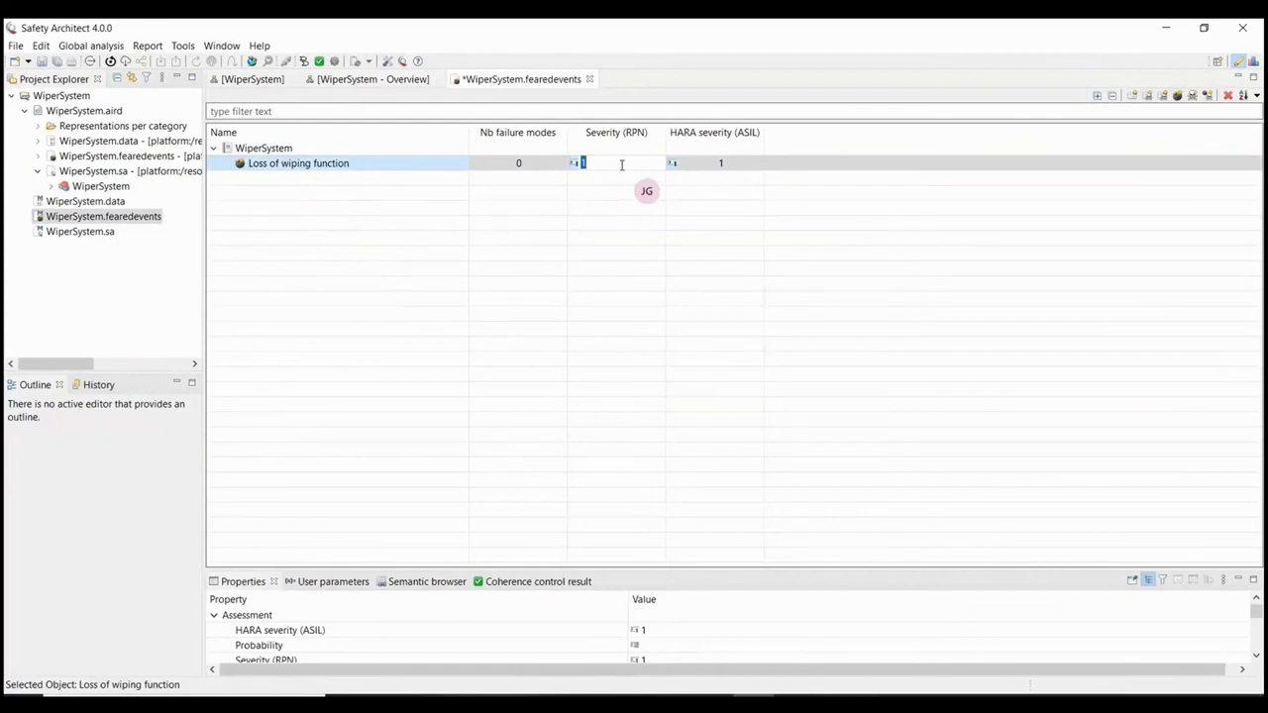
{"action": "type", "text": "7"}
{"action": "key", "text": "Return"}
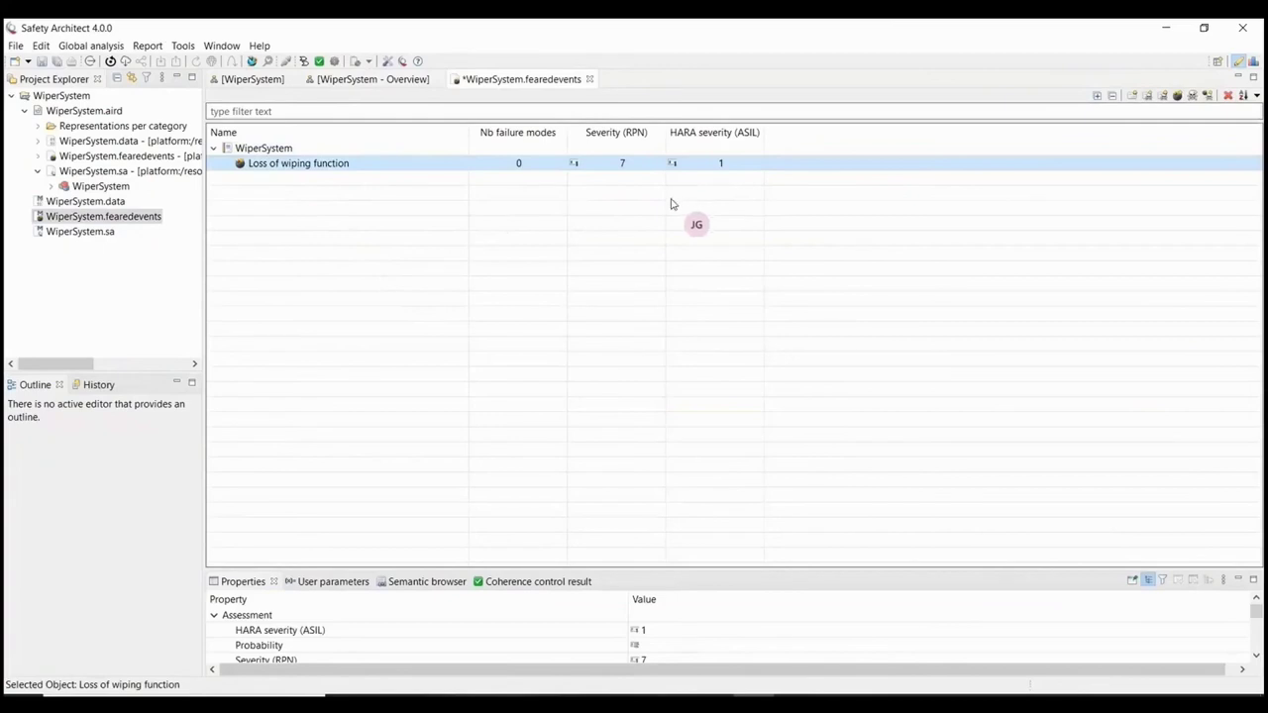
{"action": "key", "text": "ctrl+s"}
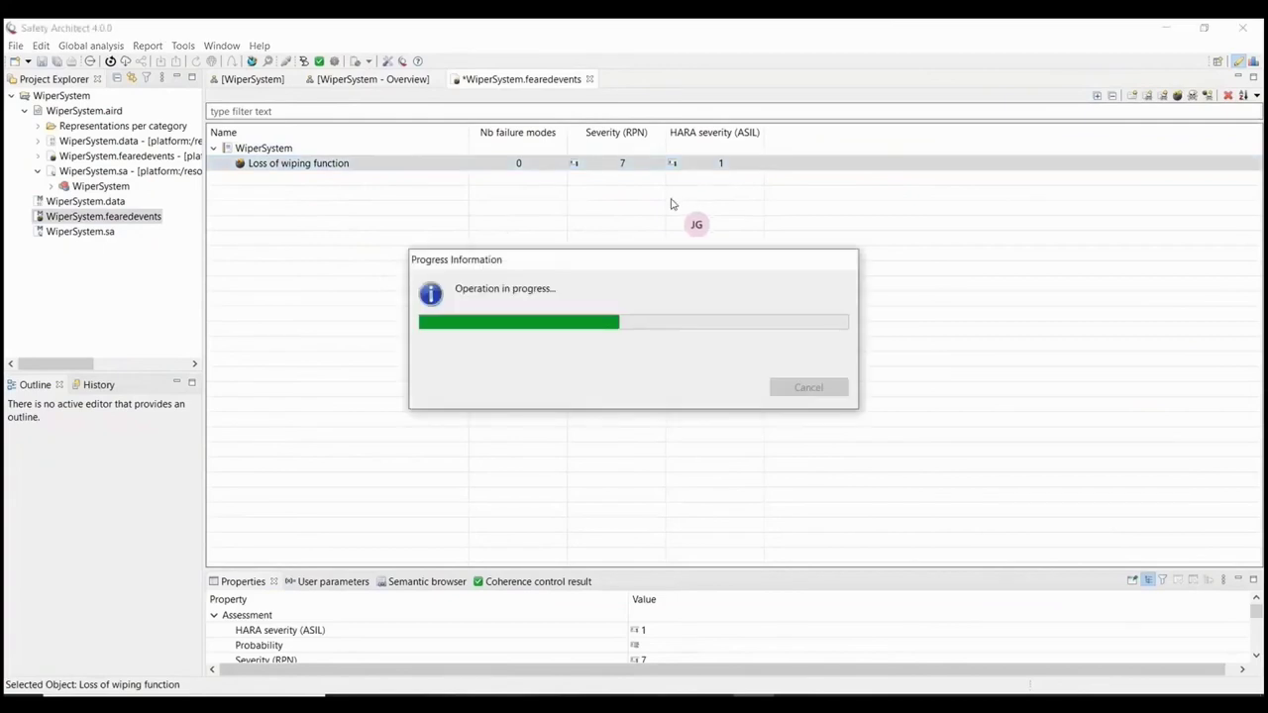
Step: In the Move Wipers safety diagram, assign feared event Loss of wiping function to failure mode A
{"action": "left_click", "coordinate": [586, 80]}
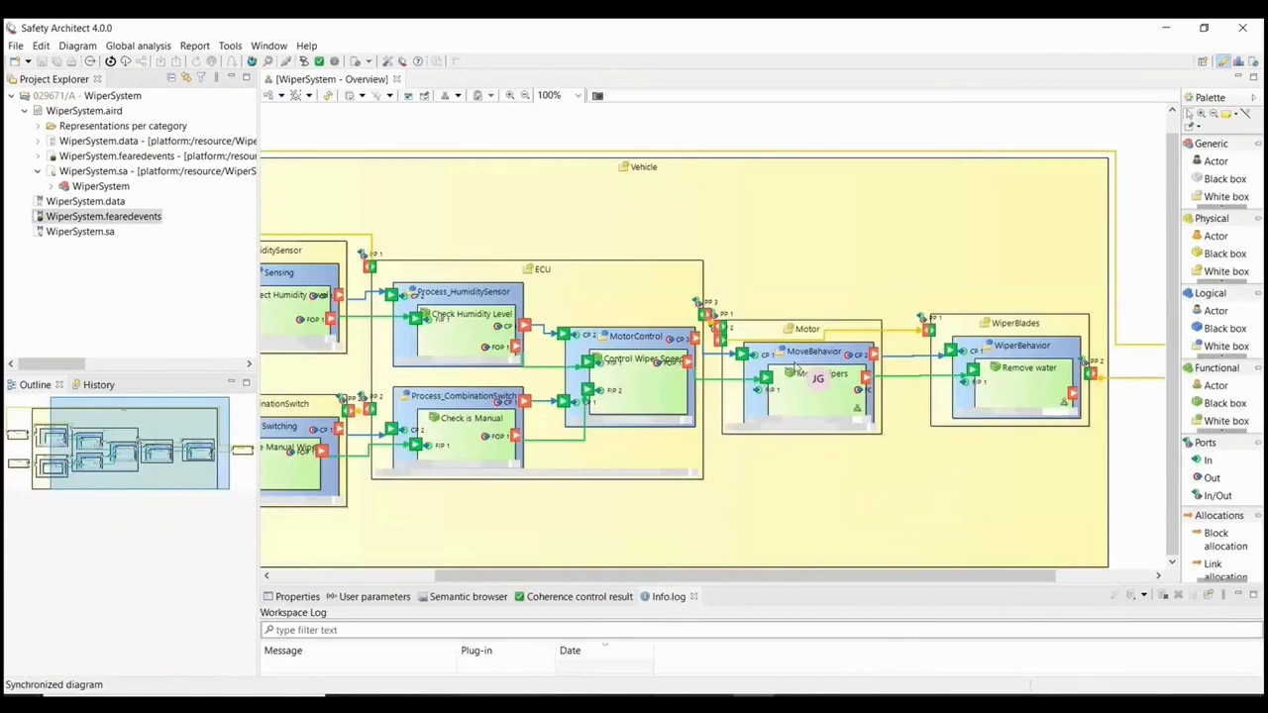
{"action": "double_click", "coordinate": [813, 396]}
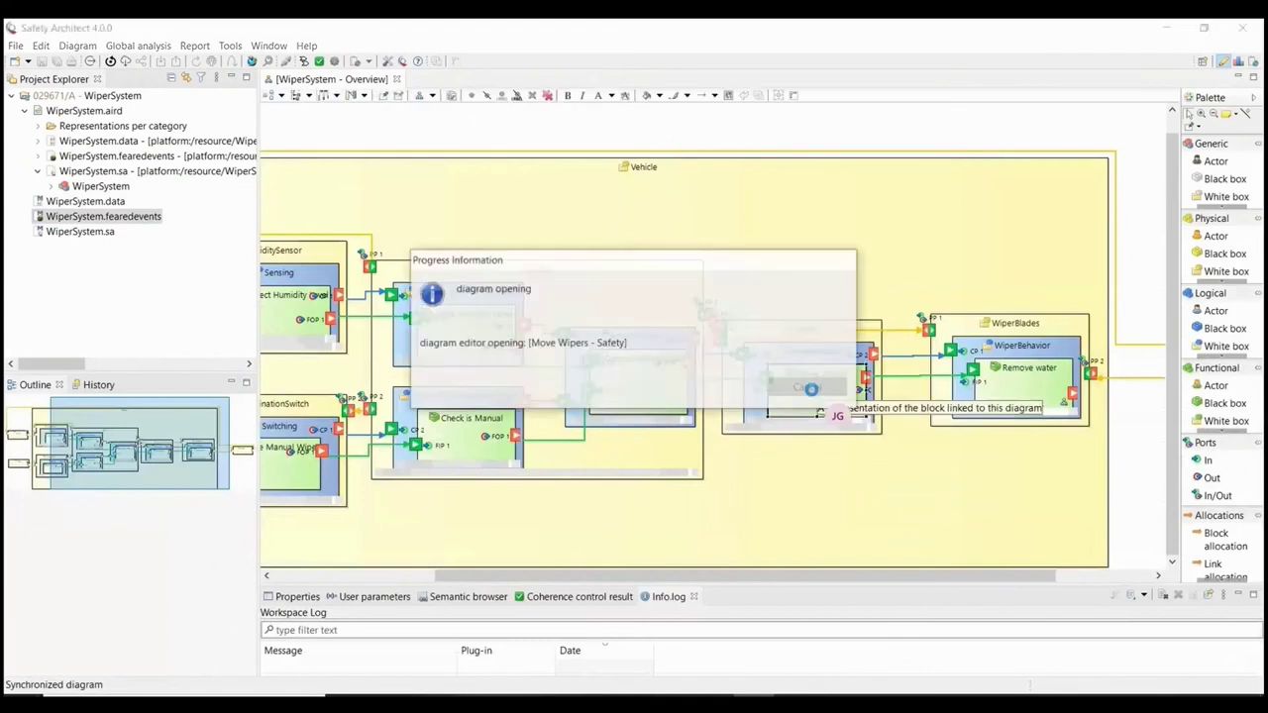
{"action": "left_click", "coordinate": [745, 313]}
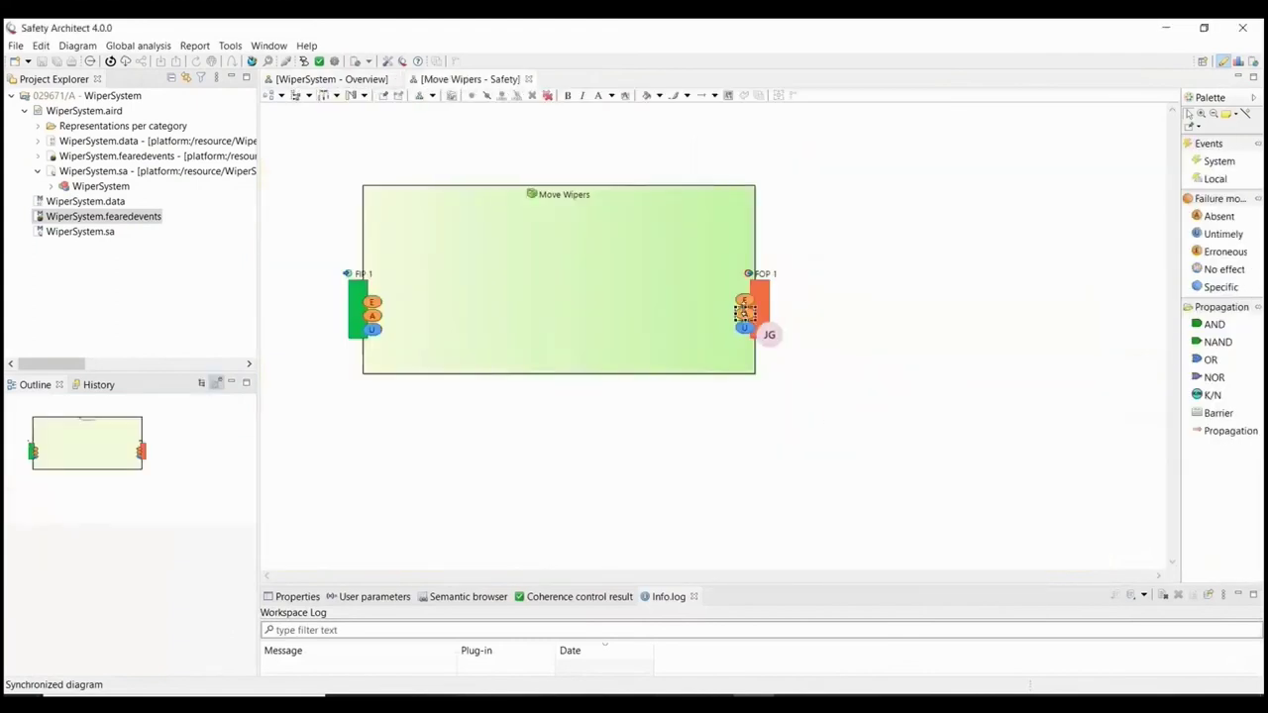
{"action": "double_click", "coordinate": [745, 313]}
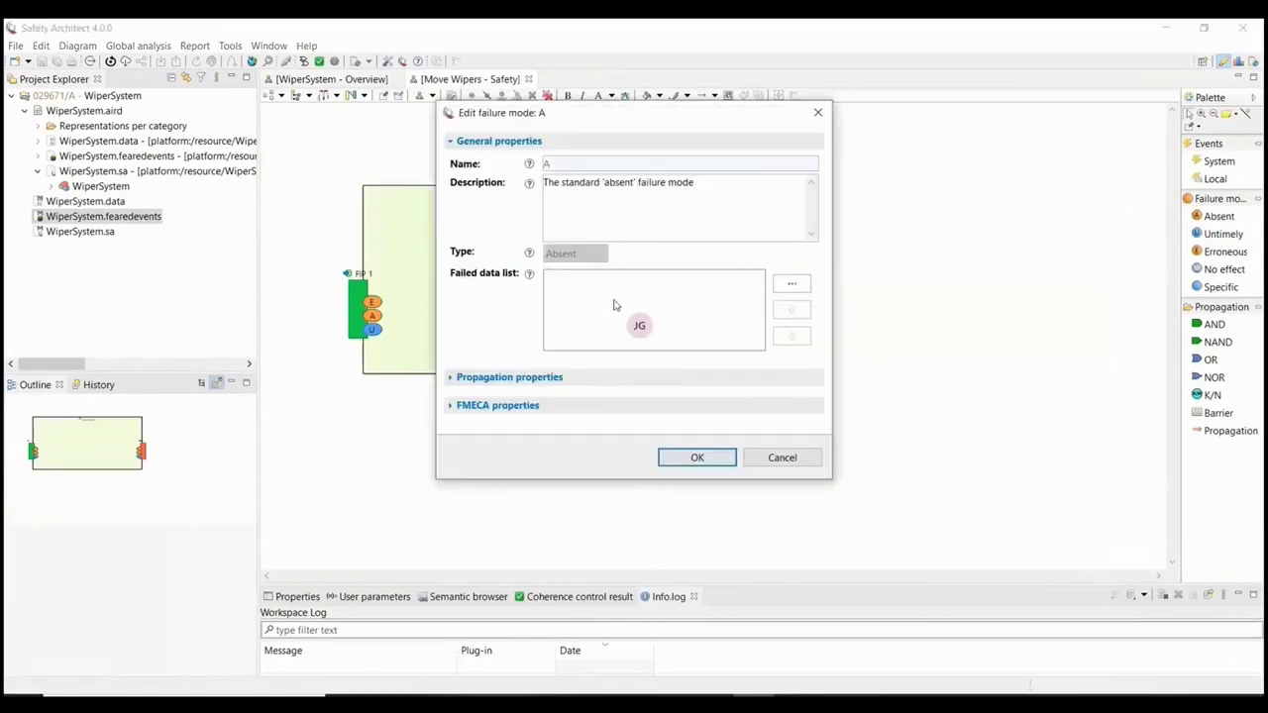
{"action": "left_click", "coordinate": [543, 381]}
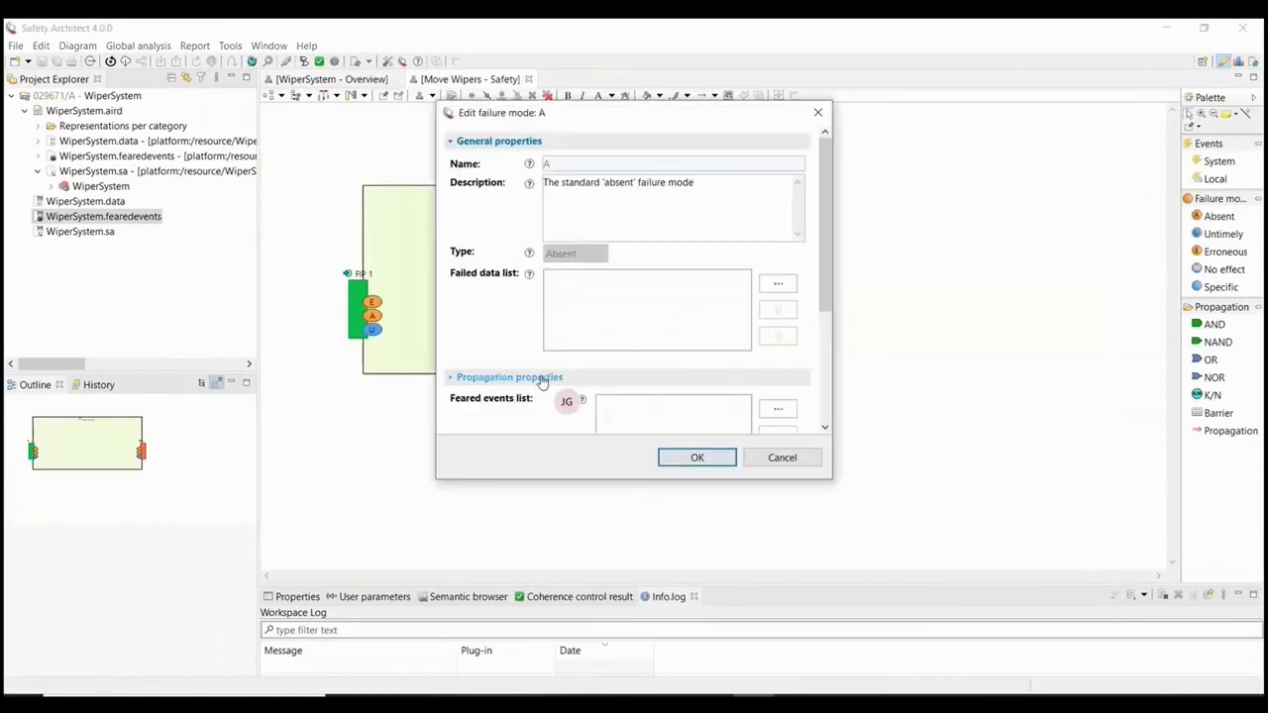
{"action": "left_click", "coordinate": [777, 408]}
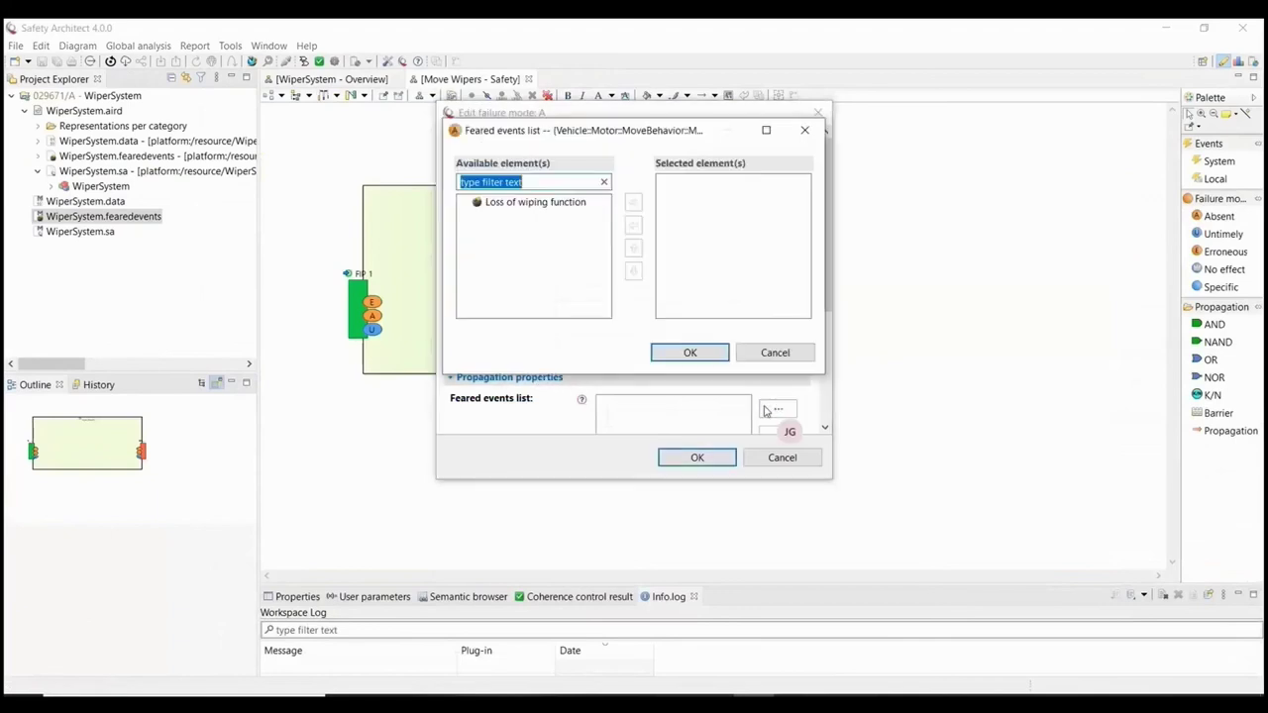
{"action": "double_click", "coordinate": [548, 203]}
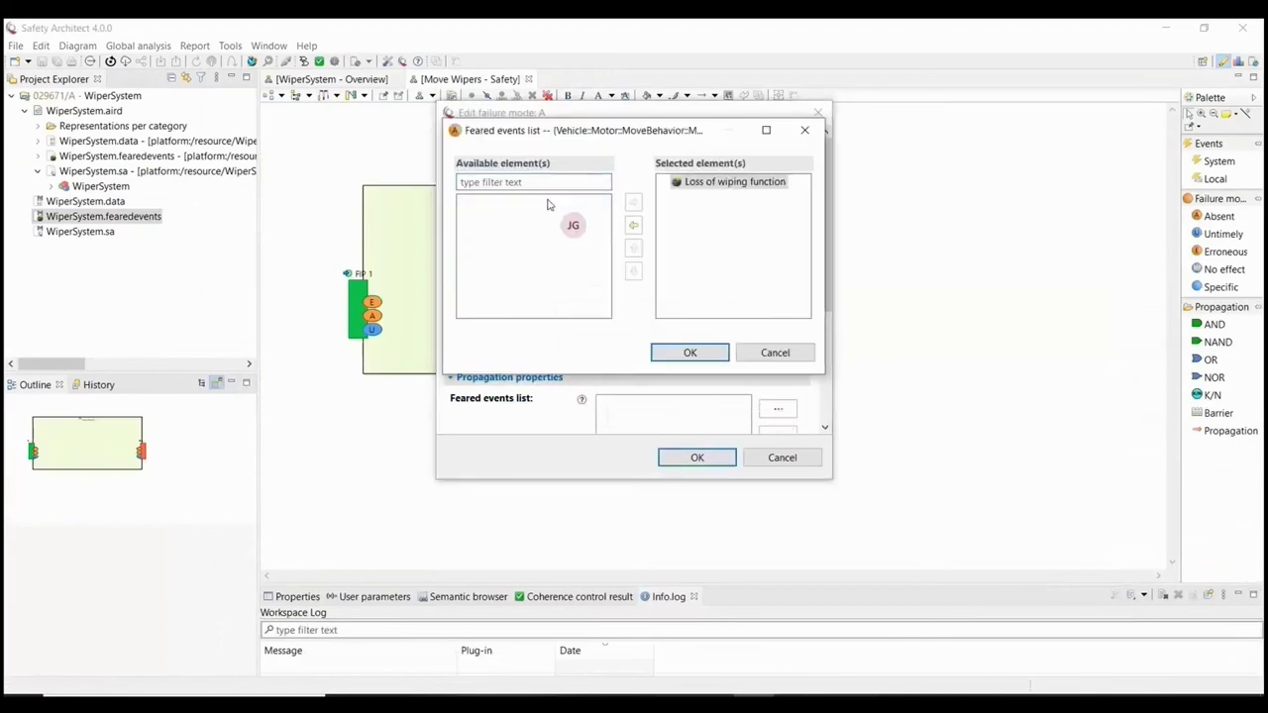
{"action": "left_click", "coordinate": [690, 353]}
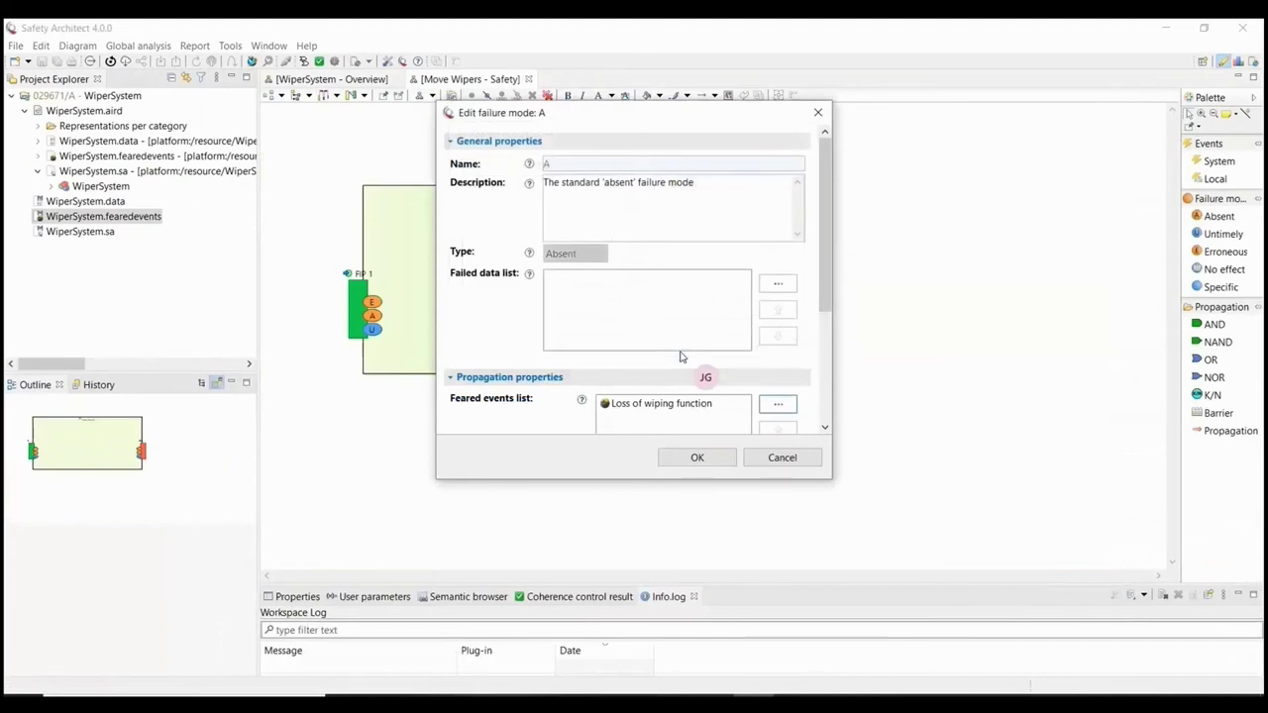
{"action": "left_click", "coordinate": [697, 457]}
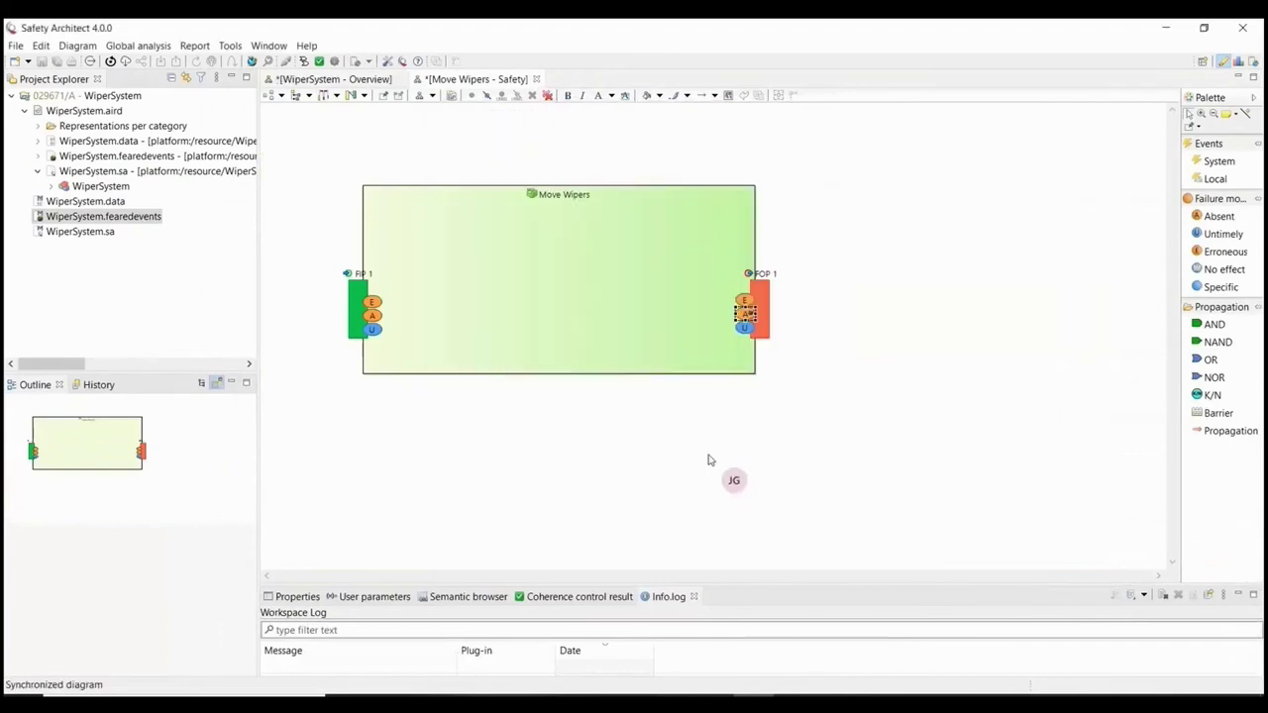
Step: Add a system event named 'EM interferences' above Move Wipers
{"action": "left_click", "coordinate": [1218, 161]}
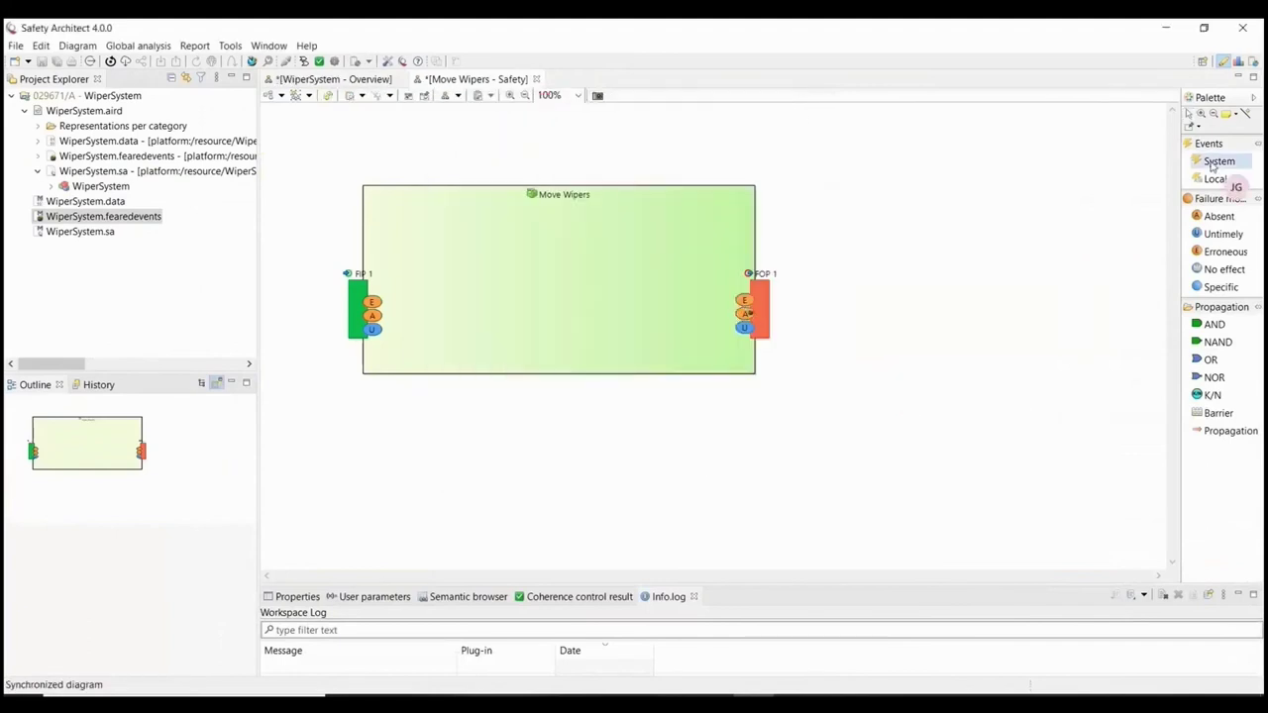
{"action": "left_click", "coordinate": [446, 150]}
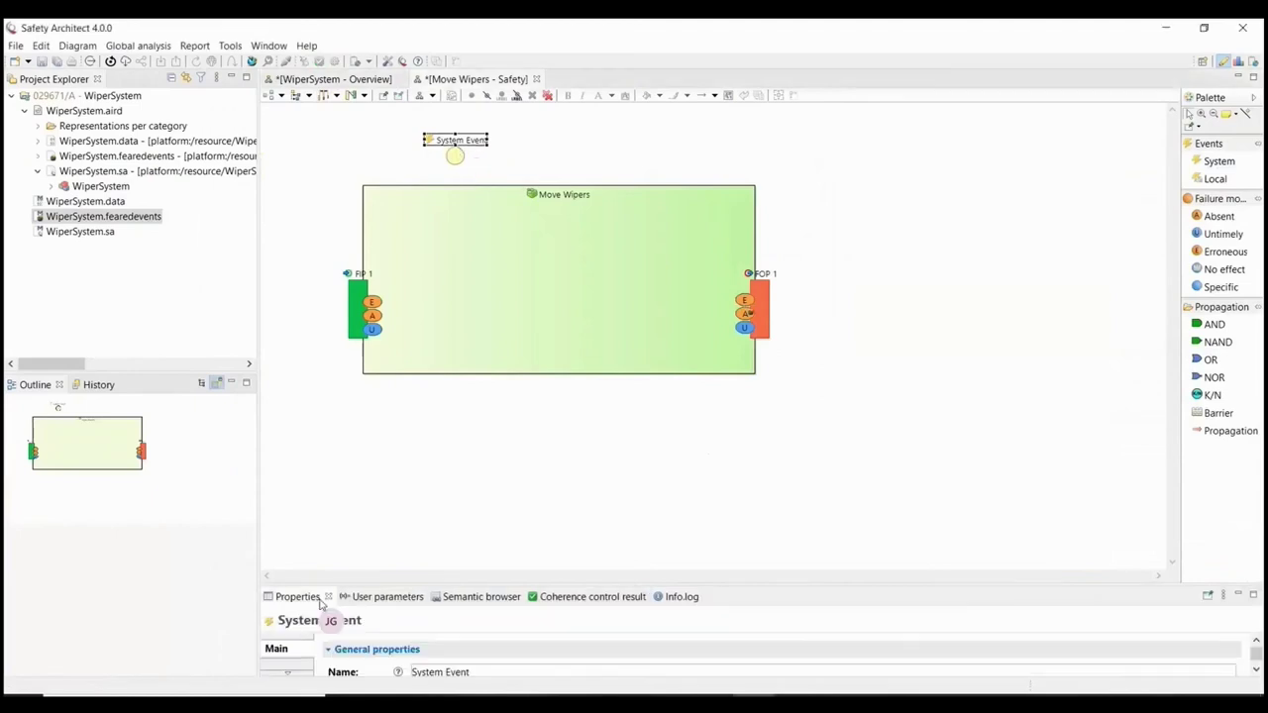
{"action": "triple_click", "coordinate": [446, 672]}
{"action": "type", "text": "EM interferences"}
Step: Add an OR gate linking FIP 1 and EM interferences to FOP 1's A mode, and save
{"action": "left_click", "coordinate": [968, 362]}
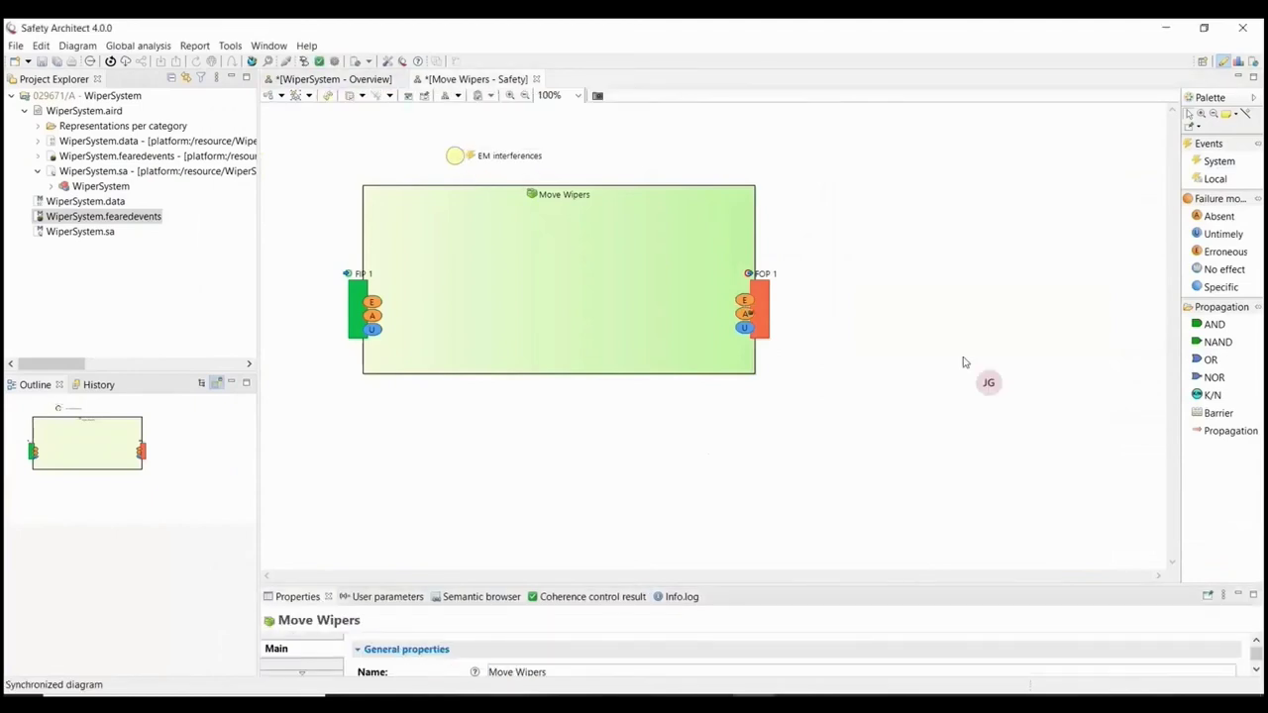
{"action": "left_click", "coordinate": [1210, 360]}
{"action": "left_click", "coordinate": [577, 307]}
{"action": "left_click", "coordinate": [1230, 430]}
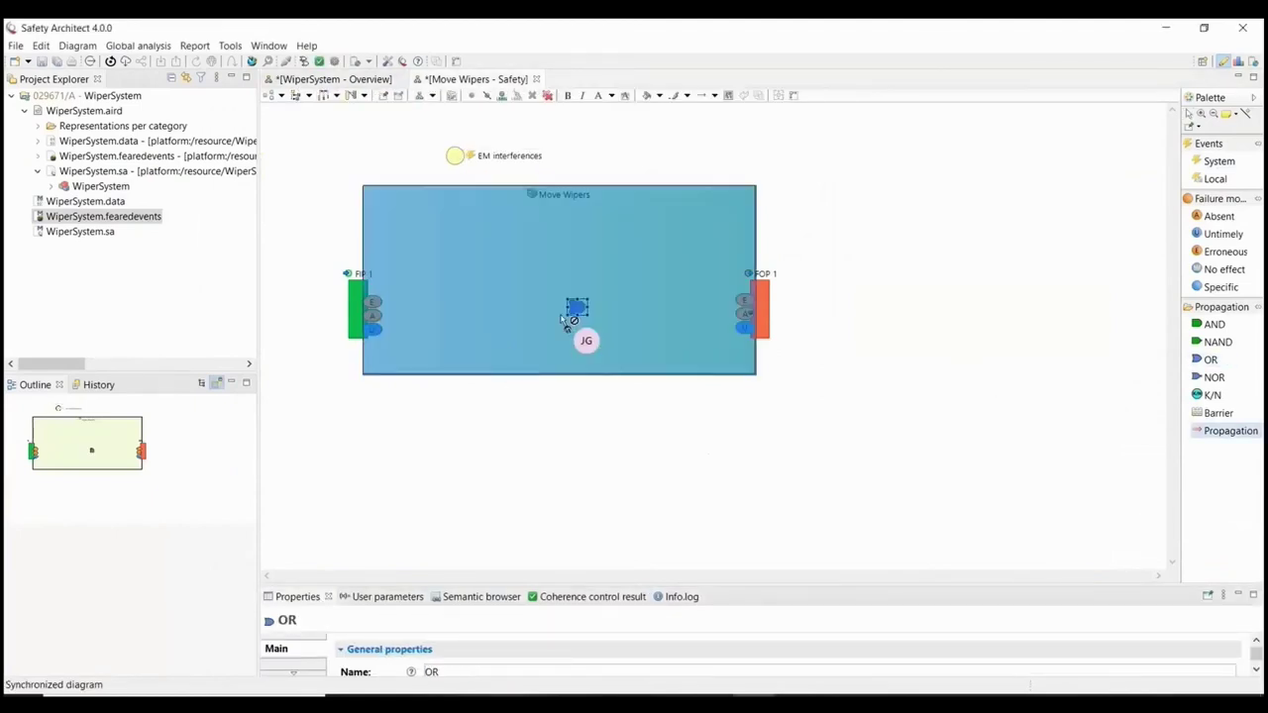
{"action": "left_click", "coordinate": [576, 307]}
{"action": "left_click", "coordinate": [455, 156]}
{"action": "left_click", "coordinate": [576, 307]}
{"action": "left_click", "coordinate": [579, 308]}
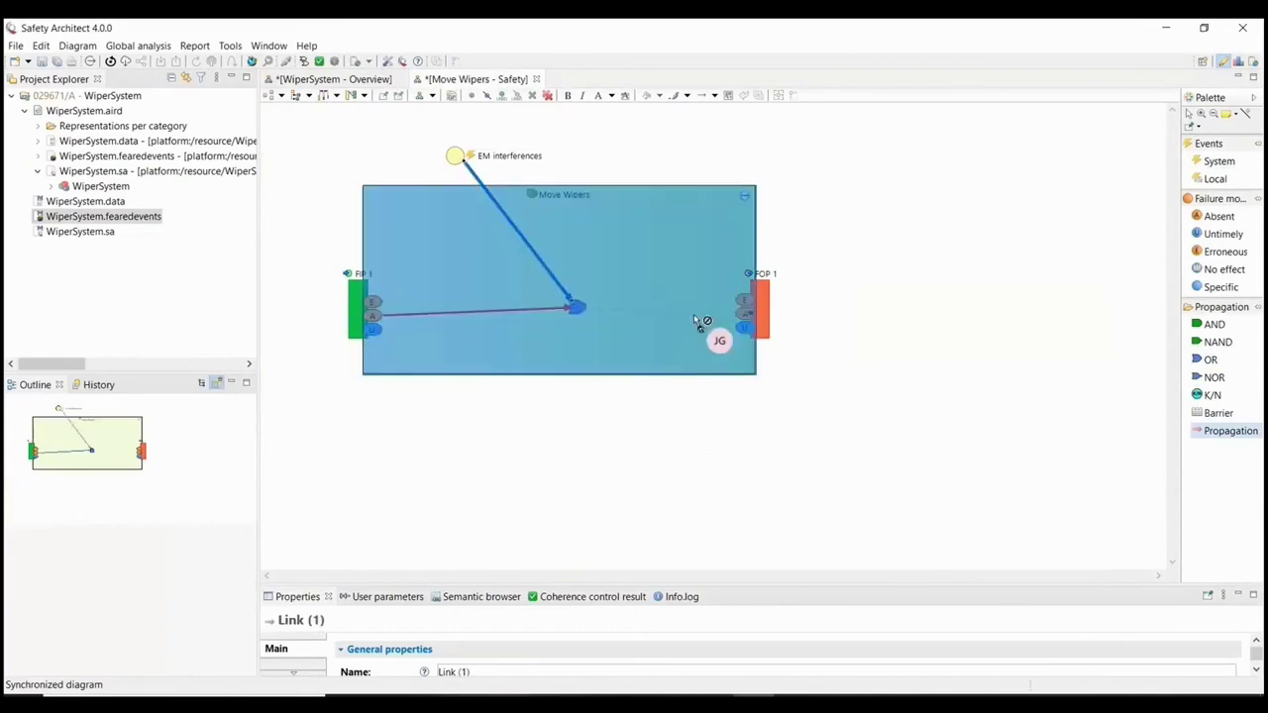
{"action": "left_click", "coordinate": [743, 313]}
{"action": "left_click", "coordinate": [853, 320]}
{"action": "key", "text": "ctrl+s"}
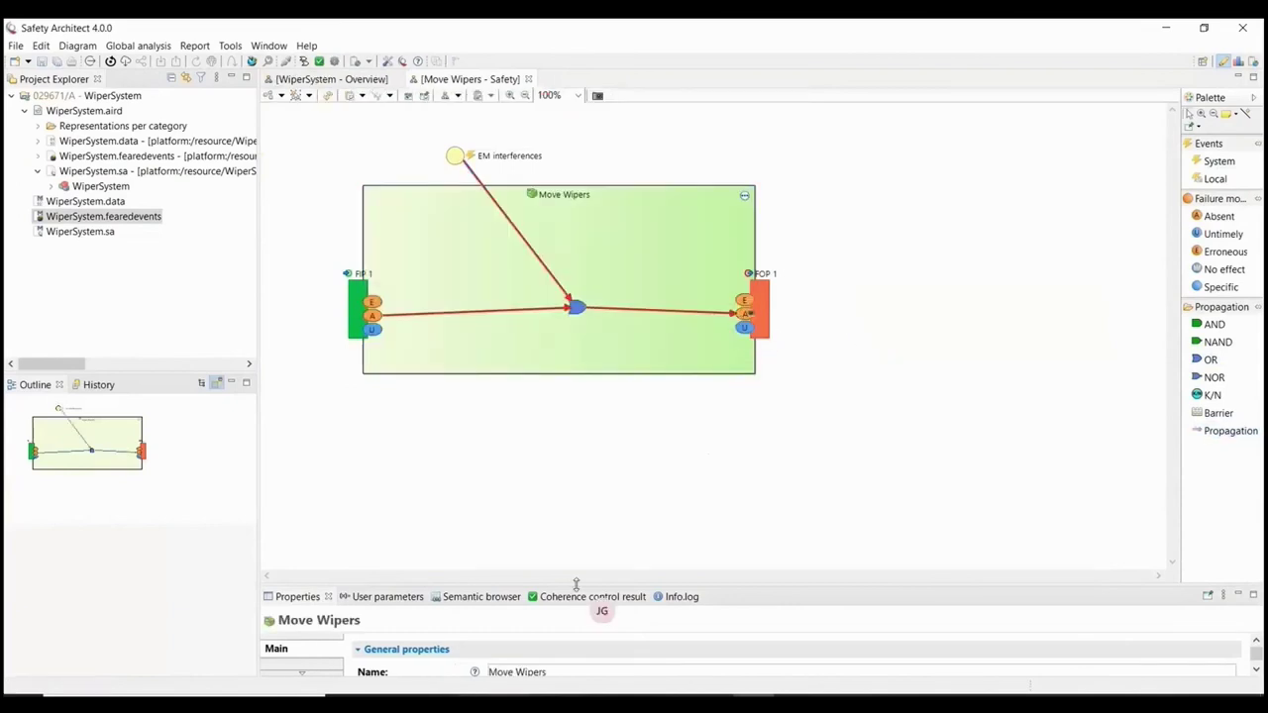
{"action": "left_click", "coordinate": [332, 79]}
Step: Create the Control Wiper Speed safety diagram with an AND gate and local event 'Internal failure'
{"action": "double_click", "coordinate": [700, 409]}
{"action": "left_click", "coordinate": [703, 404]}
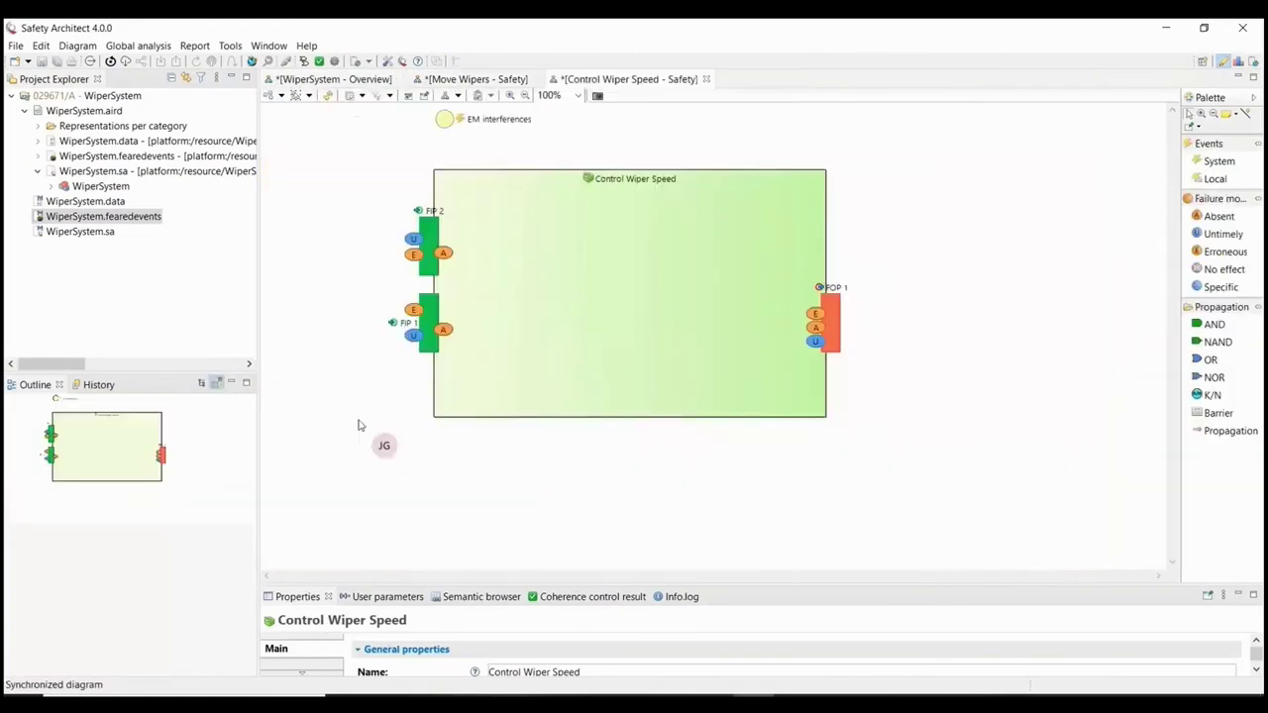
{"action": "left_click", "coordinate": [1213, 324]}
{"action": "left_click", "coordinate": [668, 307]}
{"action": "left_click", "coordinate": [1210, 179]}
{"action": "left_click", "coordinate": [572, 226]}
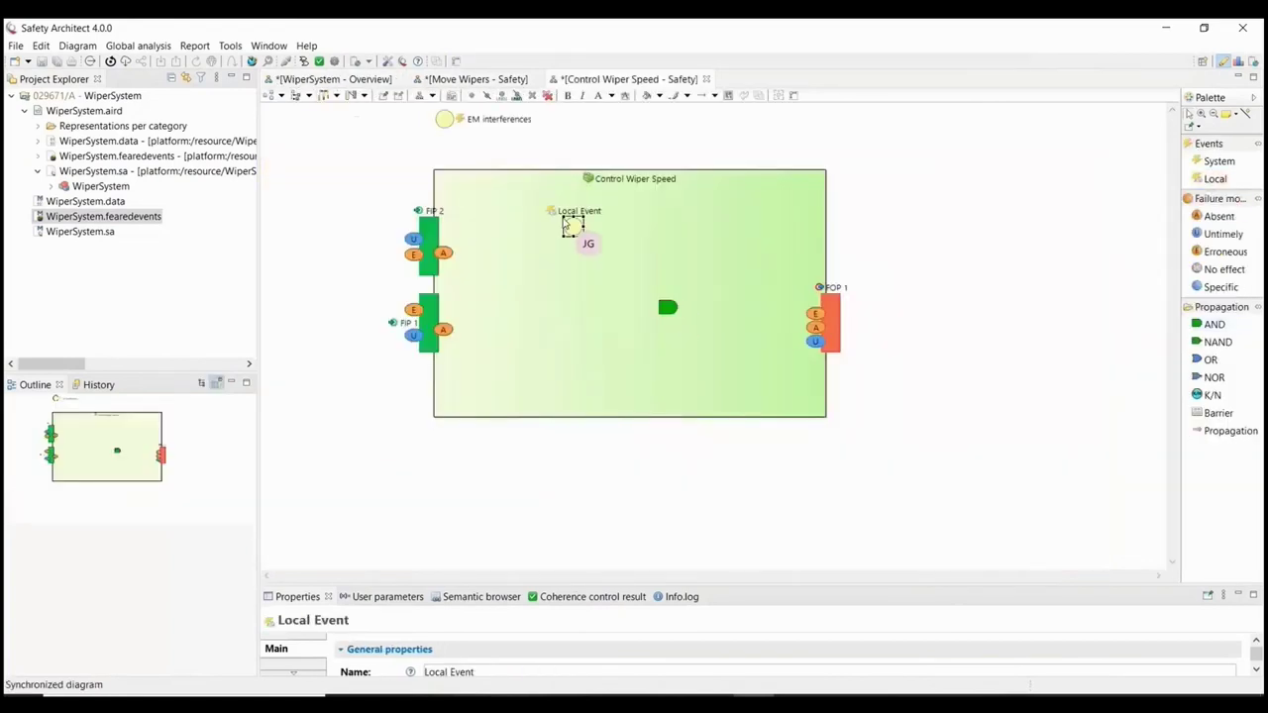
{"action": "type", "text": "Internal failure"}
{"action": "key", "text": "Return"}
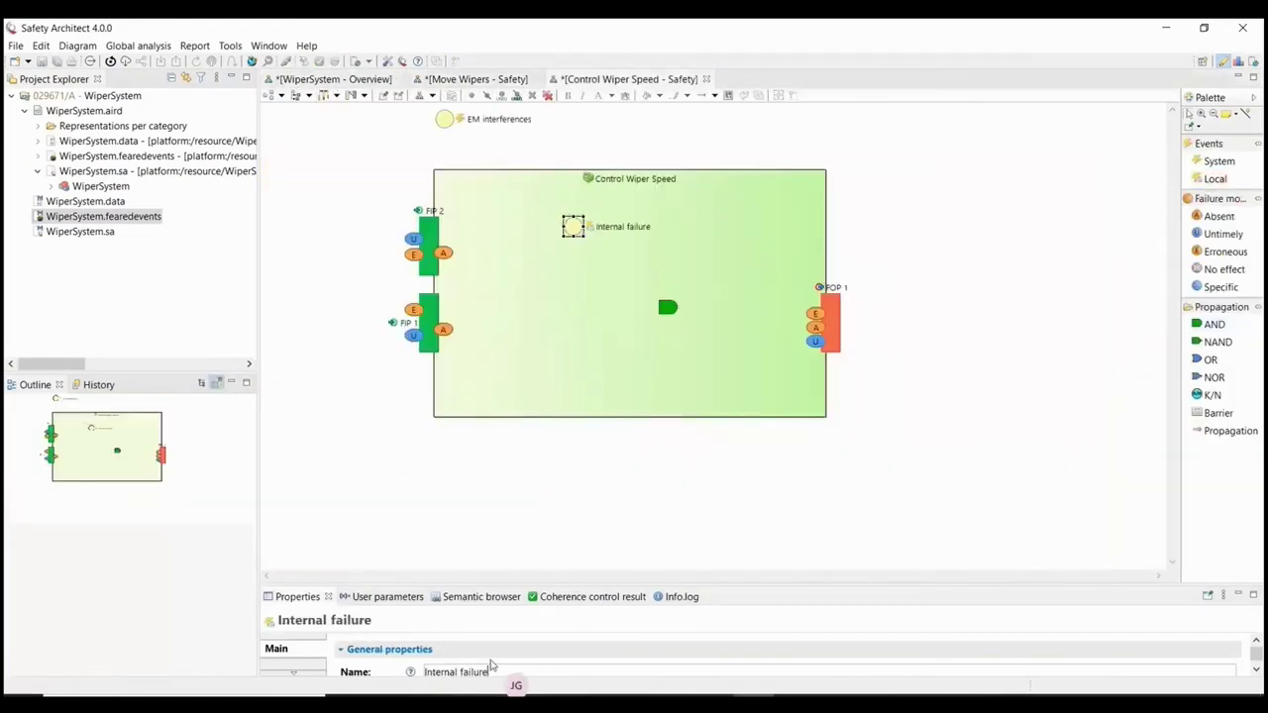
{"action": "left_click", "coordinate": [518, 501]}
Step: Link Internal failure, FIP 2 and FIP 1 into the AND gate, then to FOP 1's A mode, and save
{"action": "left_click", "coordinate": [1230, 431]}
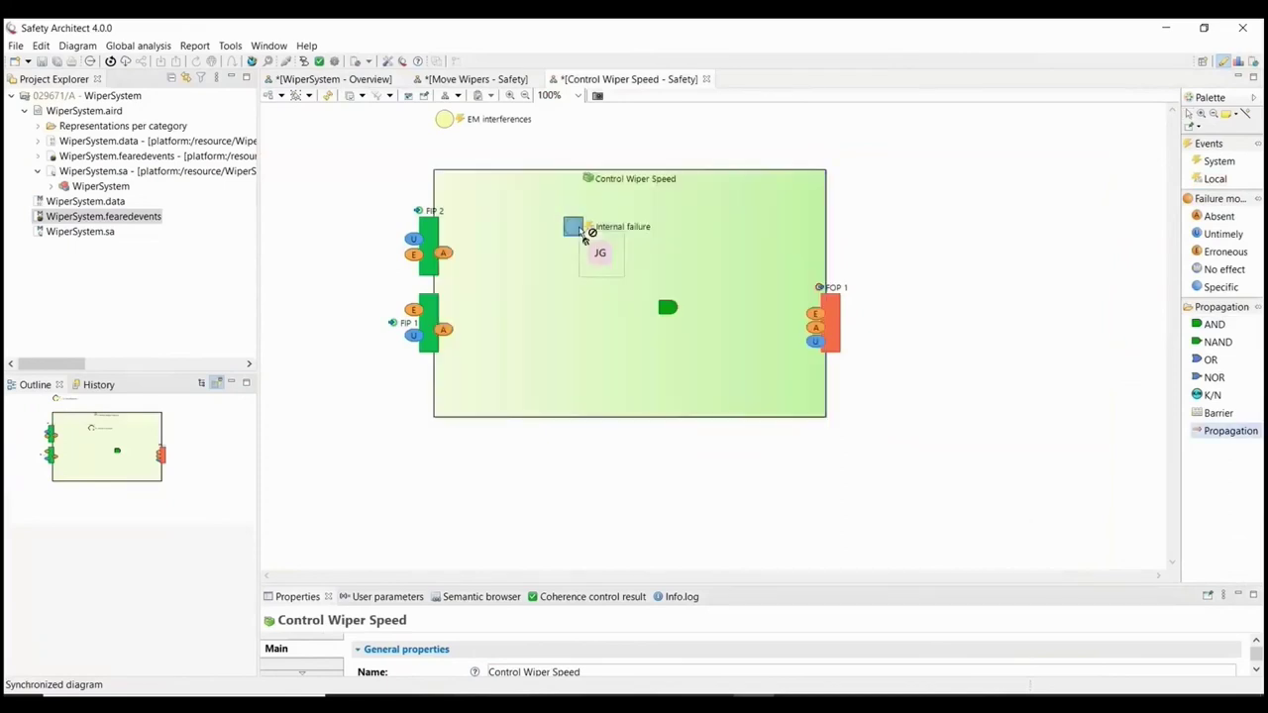
{"action": "left_click", "coordinate": [576, 230]}
{"action": "left_click", "coordinate": [667, 307]}
{"action": "left_click", "coordinate": [443, 329]}
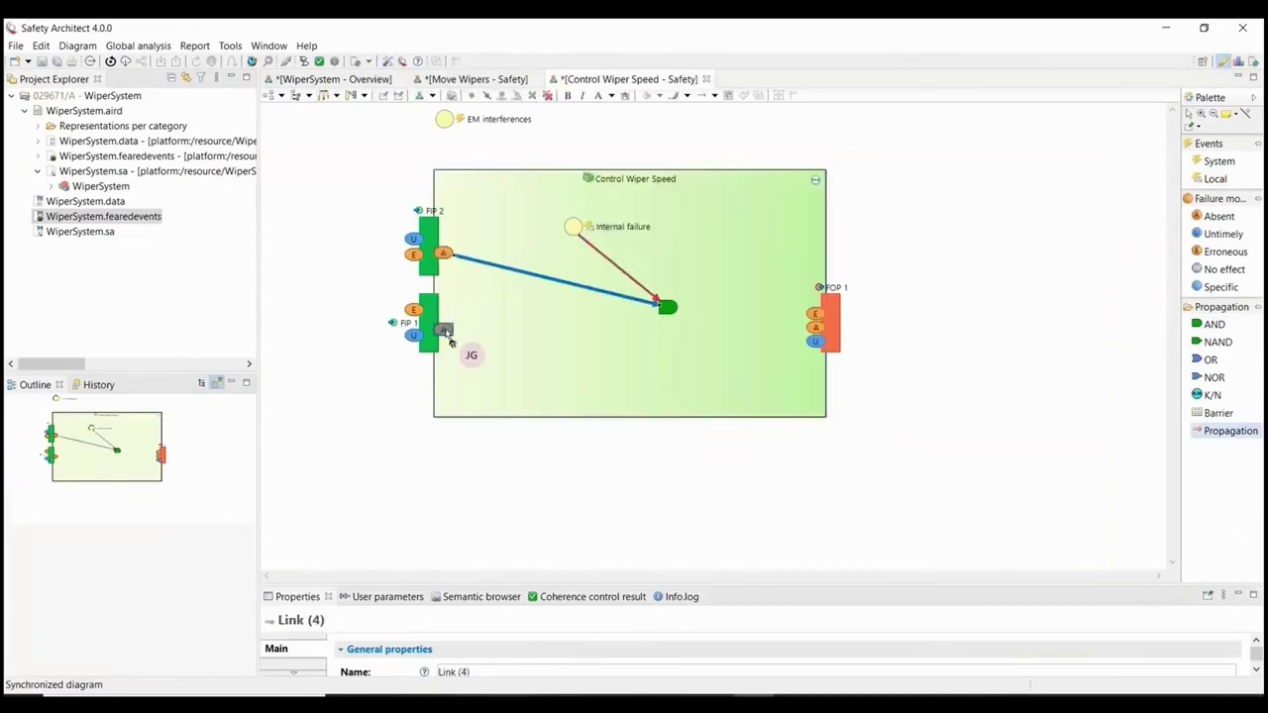
{"action": "left_click", "coordinate": [665, 308]}
{"action": "left_click", "coordinate": [668, 307]}
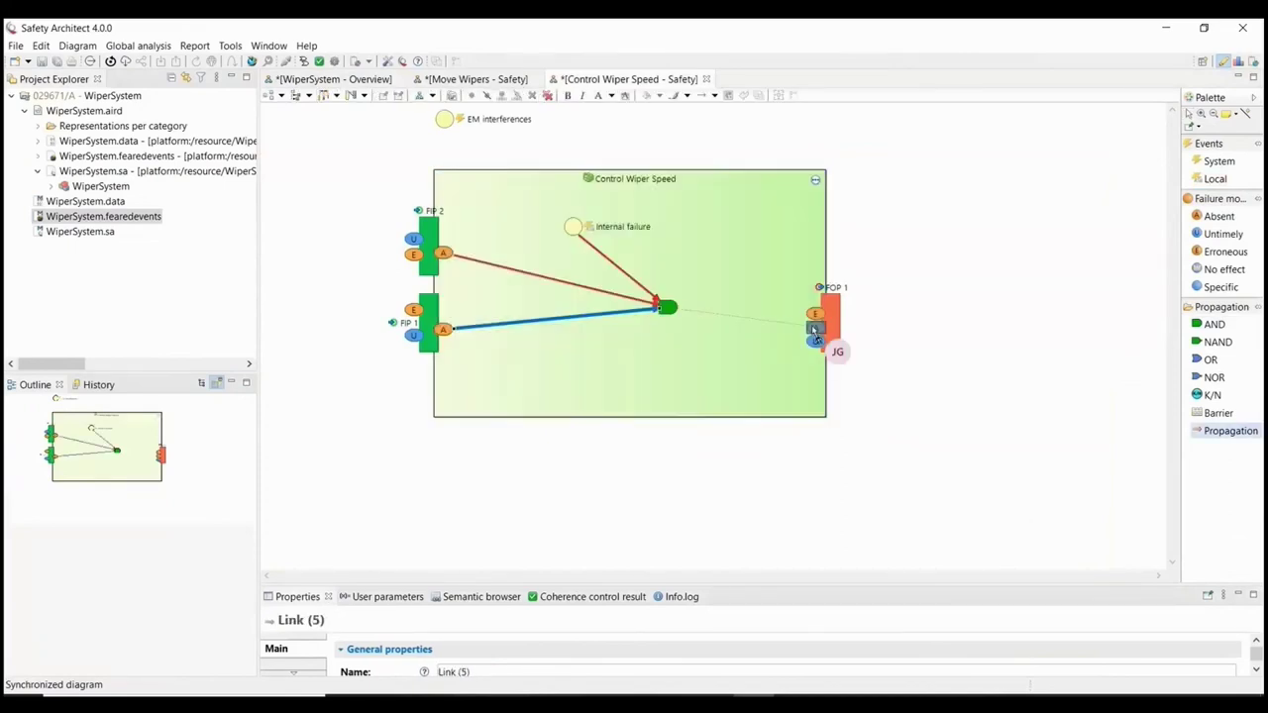
{"action": "left_click", "coordinate": [814, 327]}
{"action": "key", "text": "ctrl+s"}
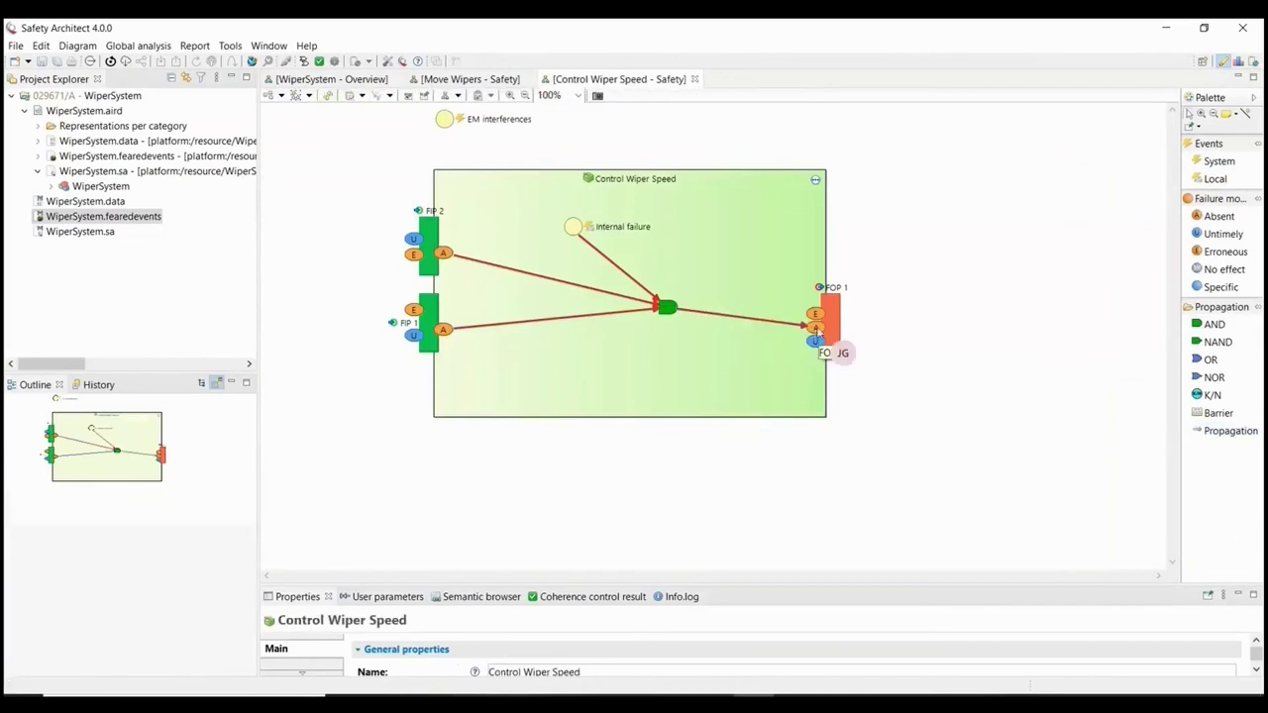
Step: Select FOP 1's A failure mode and bring up its FMECA and assessment properties
{"action": "left_click", "coordinate": [814, 327]}
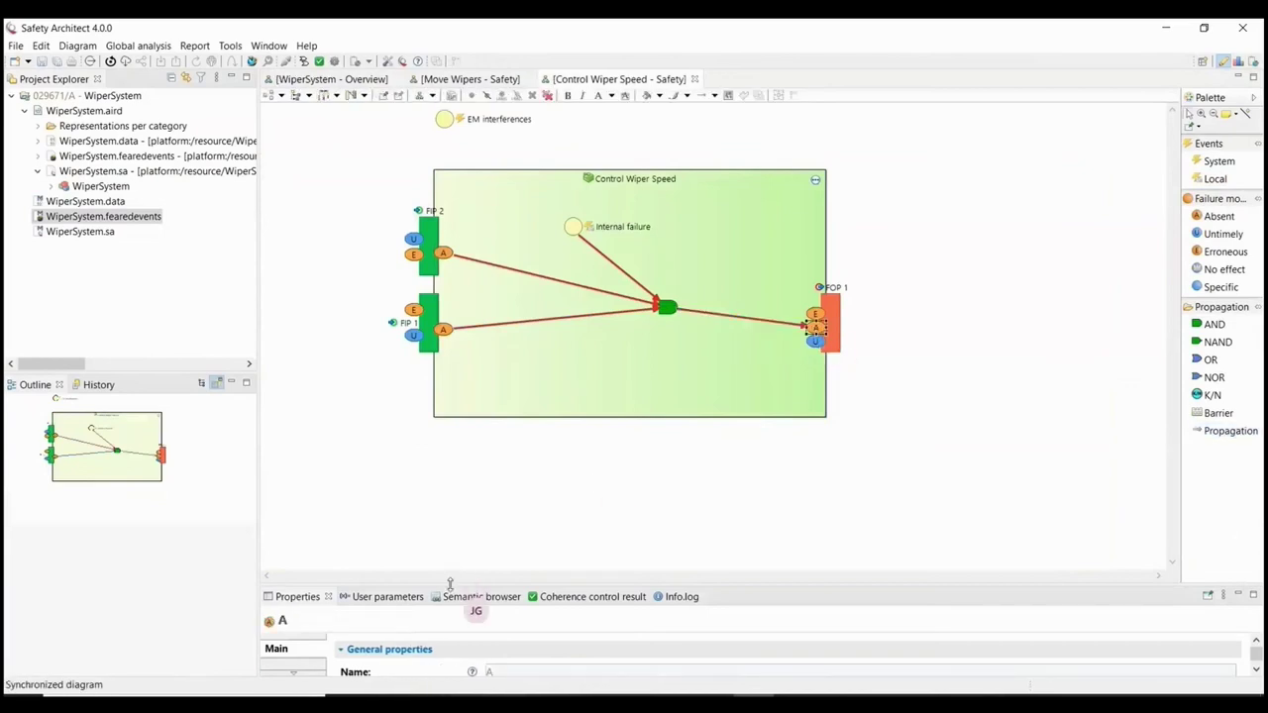
{"action": "left_click_drag", "start_coordinate": [451, 584], "coordinate": [451, 349]}
{"action": "scroll", "coordinate": [443, 467], "scroll_direction": "down", "scroll_amount": 3}
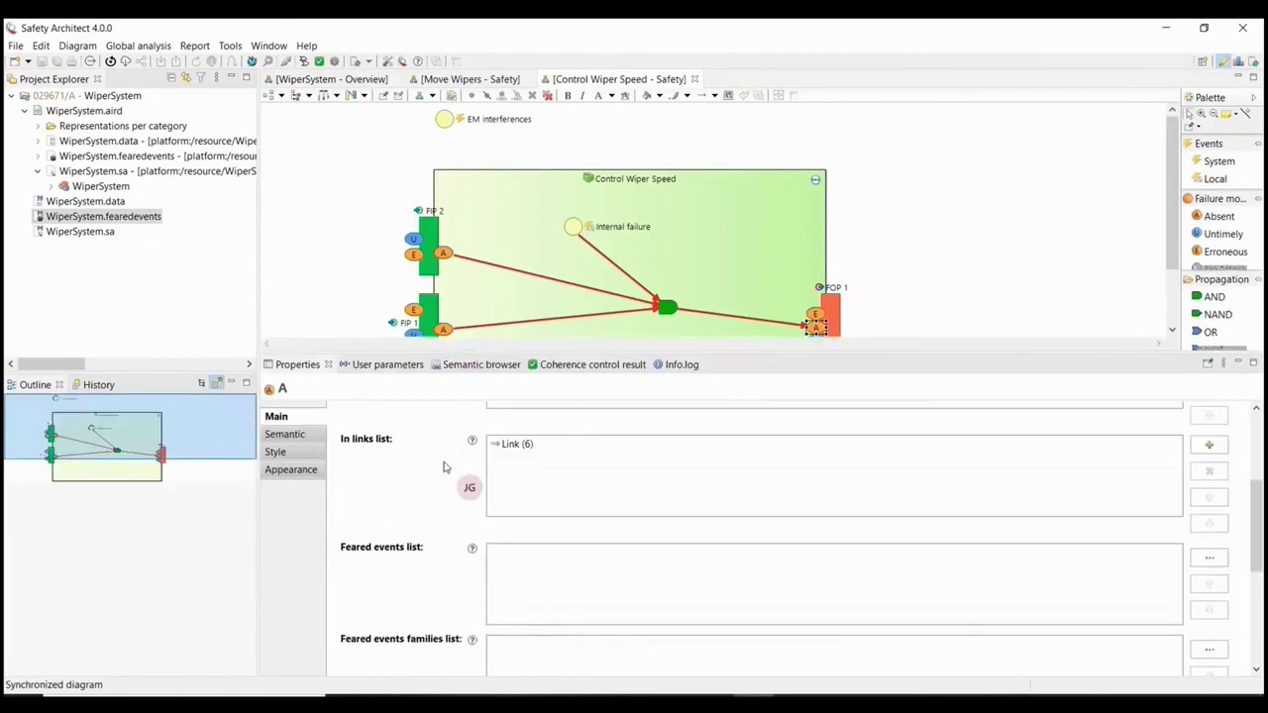
{"action": "scroll", "coordinate": [444, 468], "scroll_direction": "down", "scroll_amount": 3}
{"action": "scroll", "coordinate": [443, 468], "scroll_direction": "down", "scroll_amount": 1}
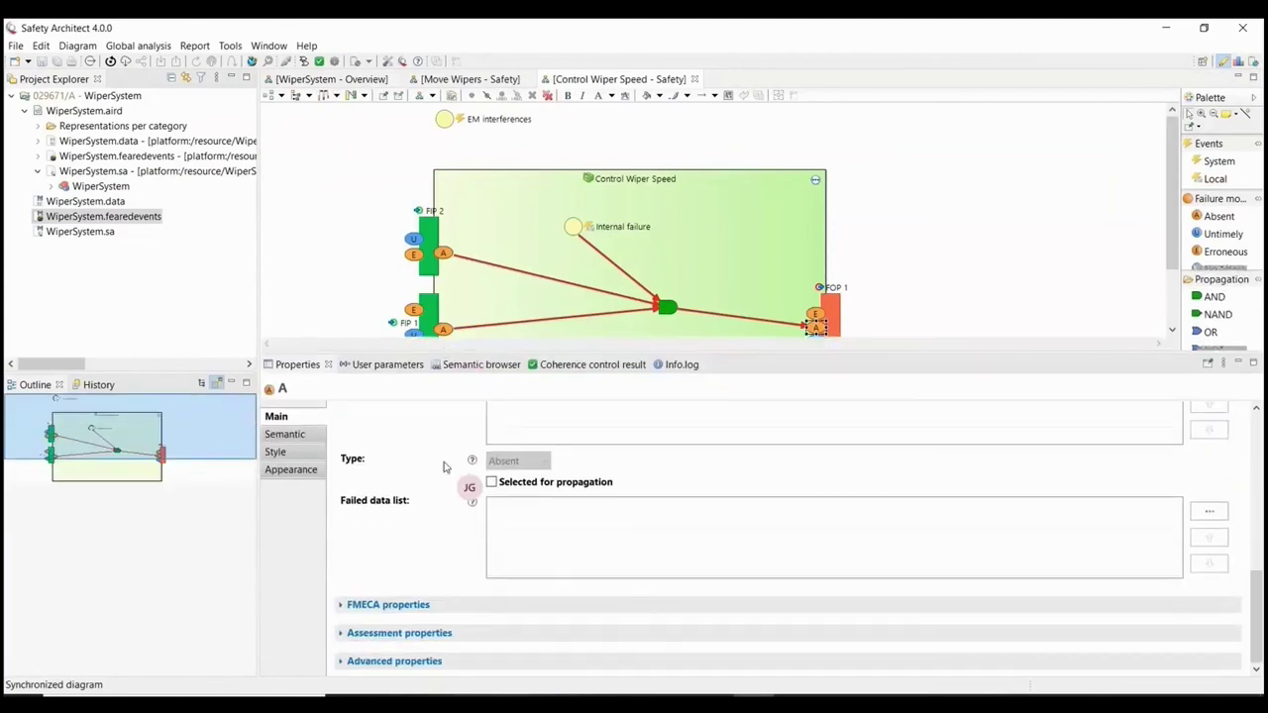
{"action": "left_click", "coordinate": [342, 606]}
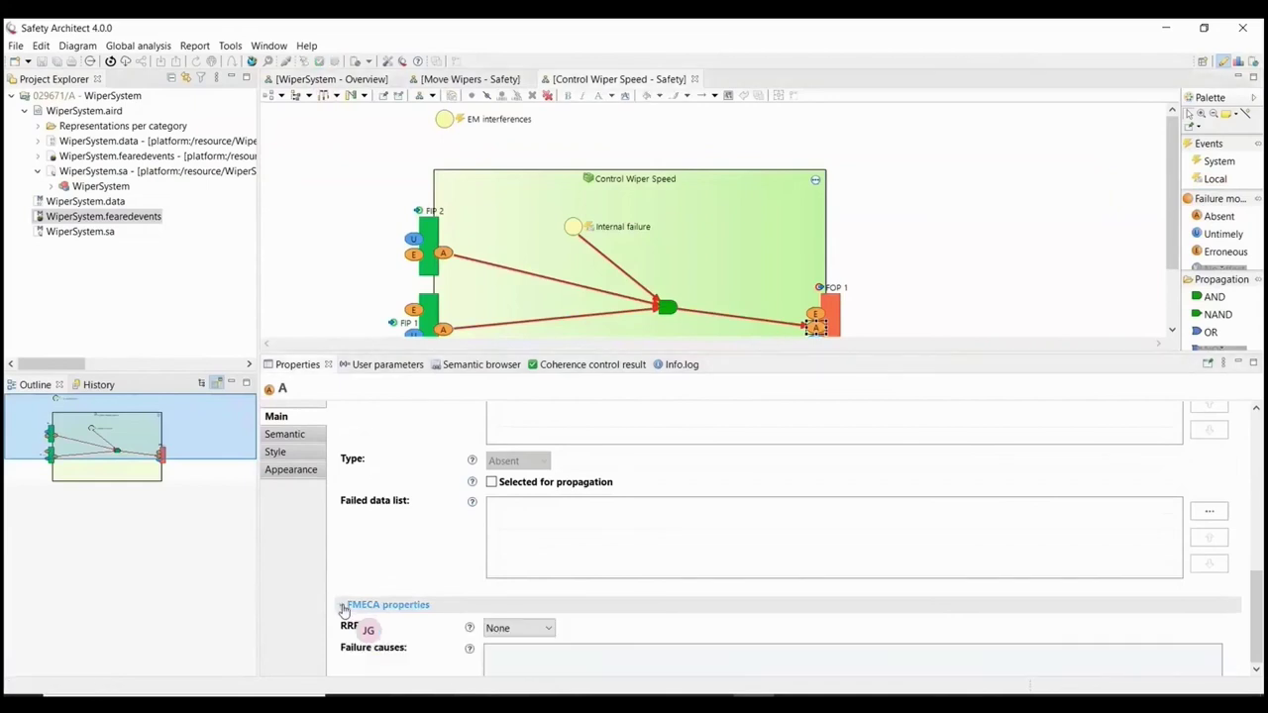
{"action": "scroll", "coordinate": [421, 566], "scroll_direction": "down", "scroll_amount": 3}
{"action": "scroll", "coordinate": [417, 565], "scroll_direction": "down", "scroll_amount": 10}
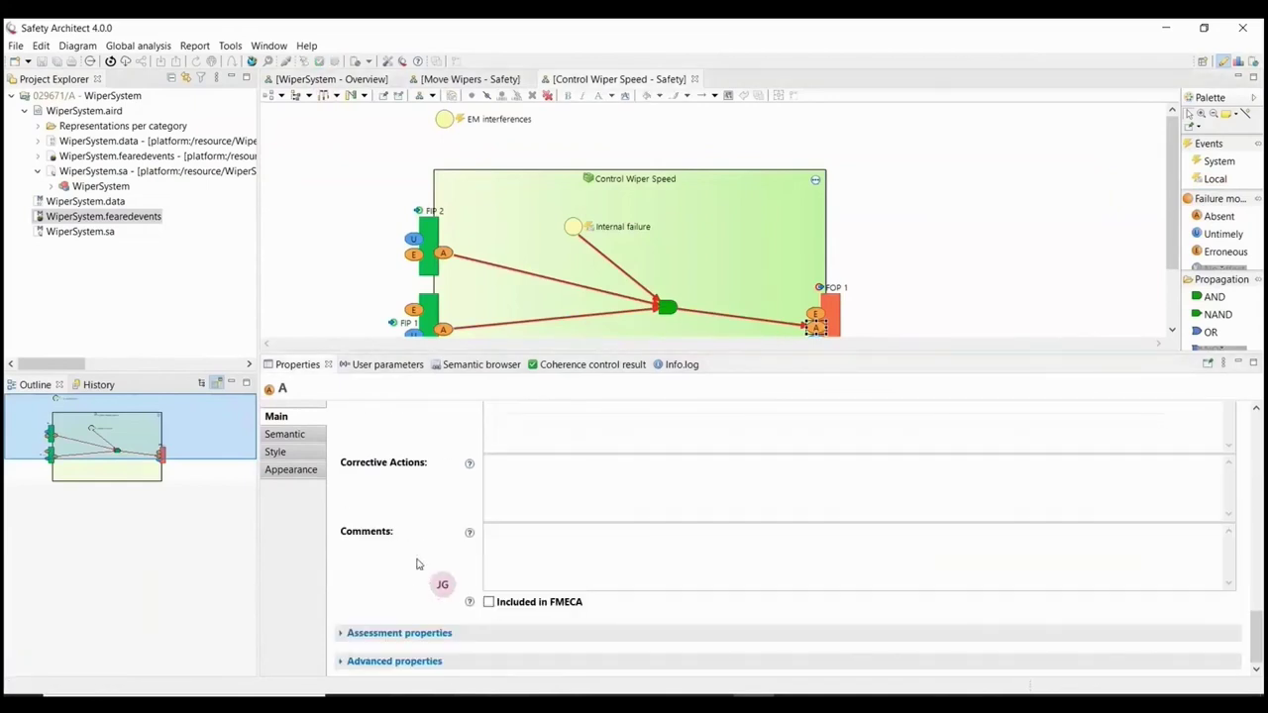
{"action": "left_click", "coordinate": [397, 636]}
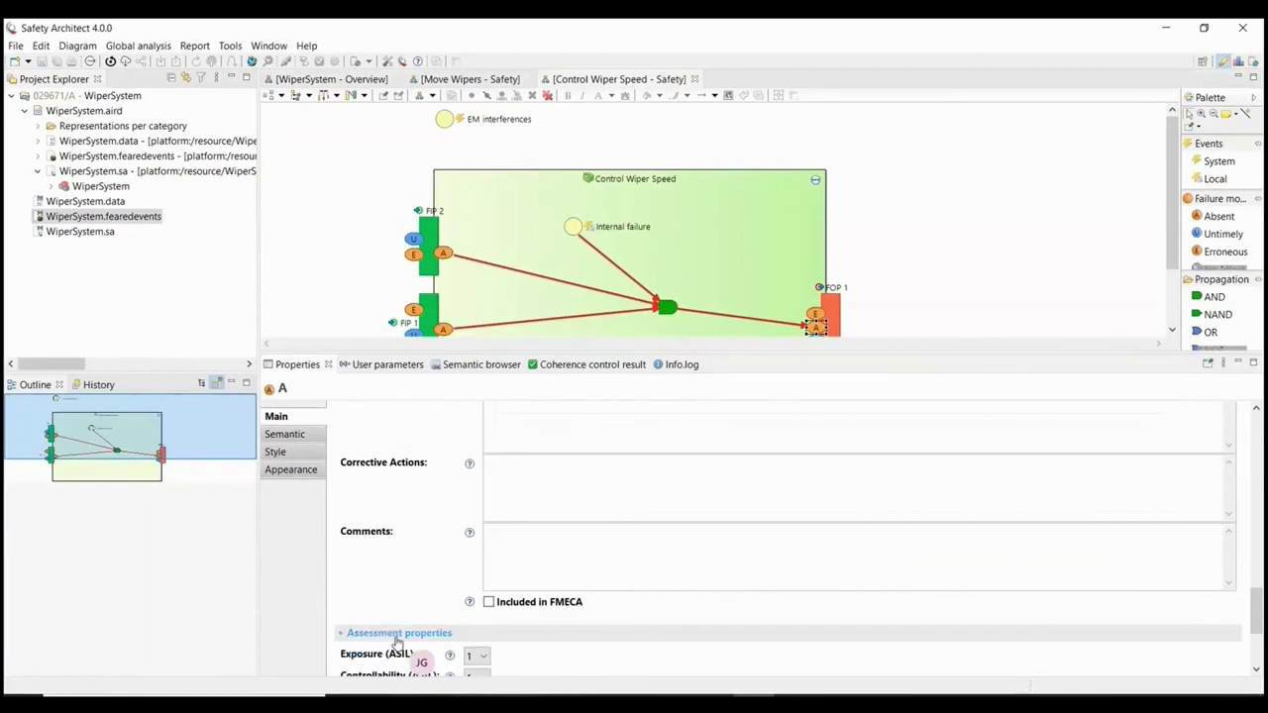
{"action": "scroll", "coordinate": [397, 642], "scroll_direction": "down", "scroll_amount": 3}
Step: Rate it Exposure (ASIL) 4, Controllability (ASIL) 2, Occurrence (RPN) 7, Detection (RPN) 6, and save
{"action": "left_click", "coordinate": [476, 482]}
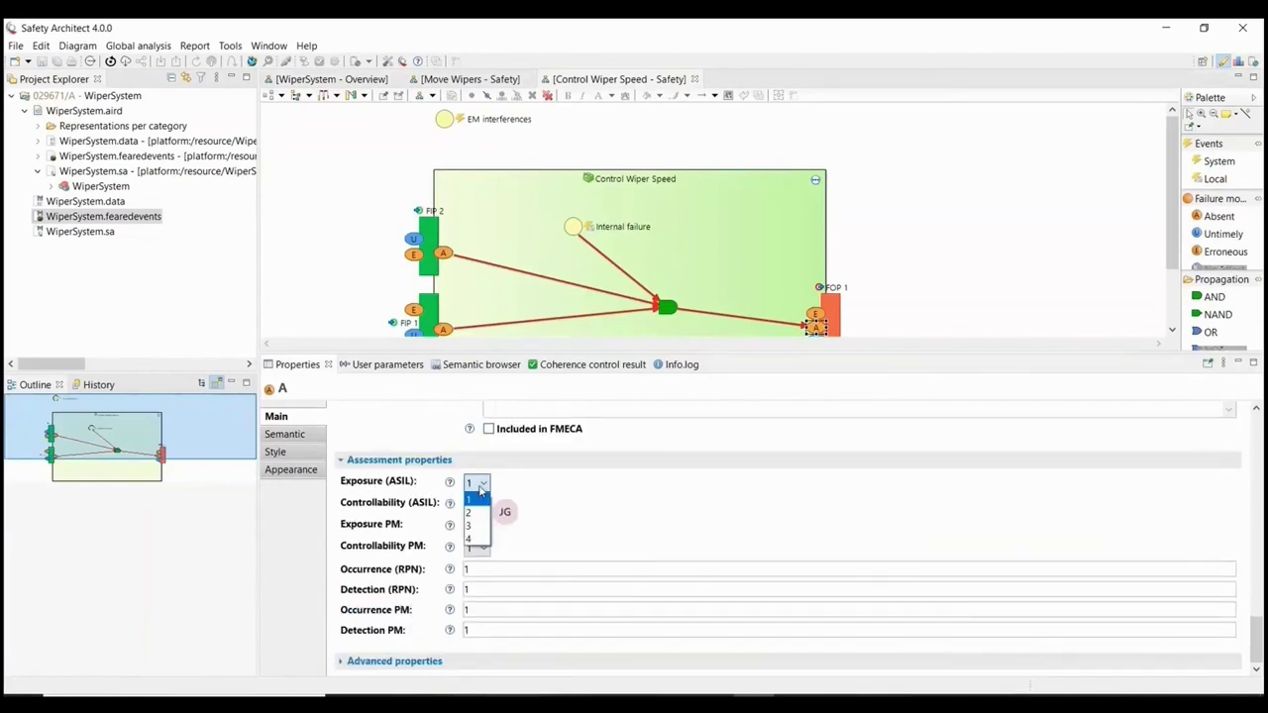
{"action": "left_click", "coordinate": [480, 542]}
{"action": "left_click", "coordinate": [480, 504]}
{"action": "left_click", "coordinate": [479, 542]}
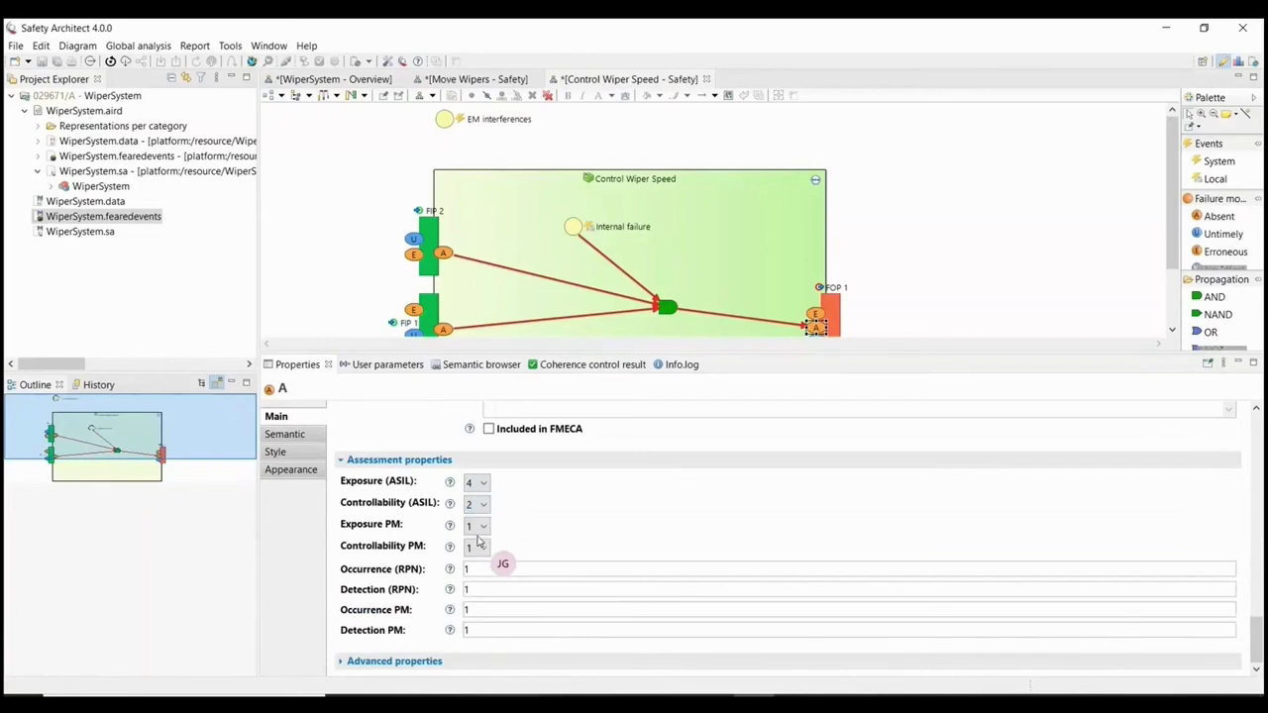
{"action": "left_click", "coordinate": [496, 570]}
{"action": "key", "text": "BackSpace"}
{"action": "type", "text": "7"}
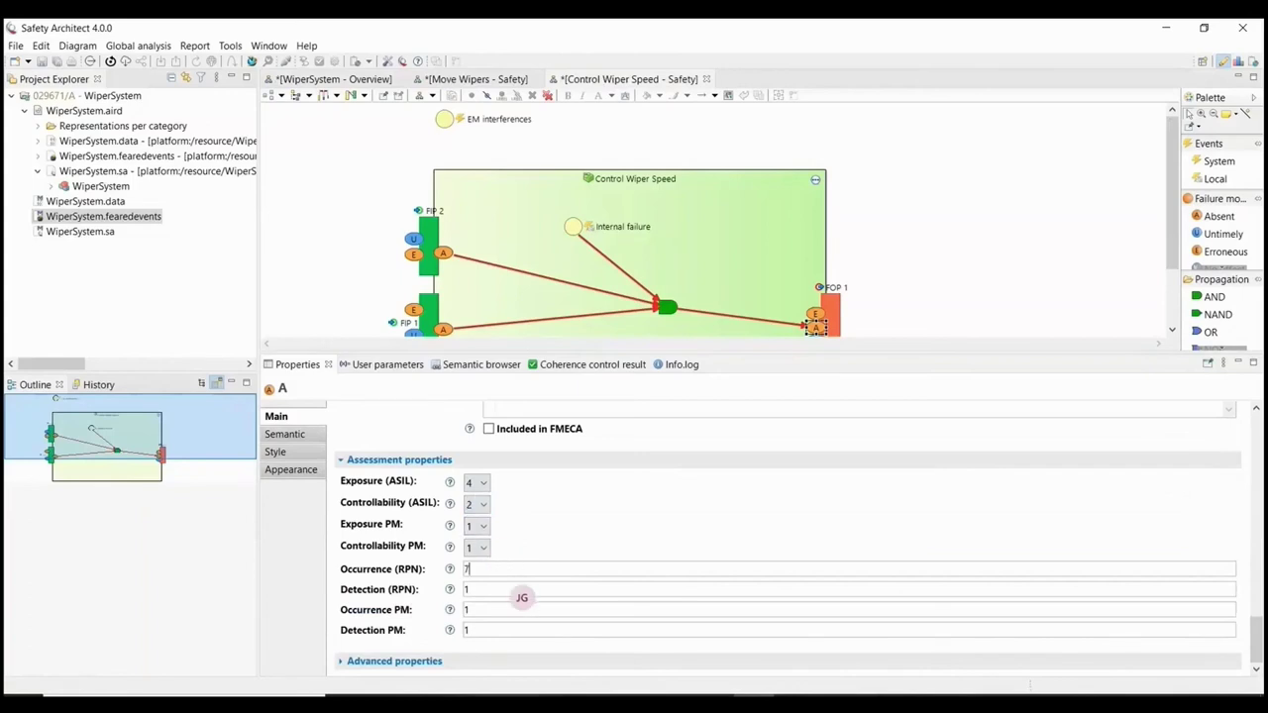
{"action": "left_click", "coordinate": [496, 591]}
{"action": "key", "text": "BackSpace"}
{"action": "type", "text": "6"}
{"action": "key", "text": "ctrl+s"}
{"action": "left_click", "coordinate": [911, 270]}
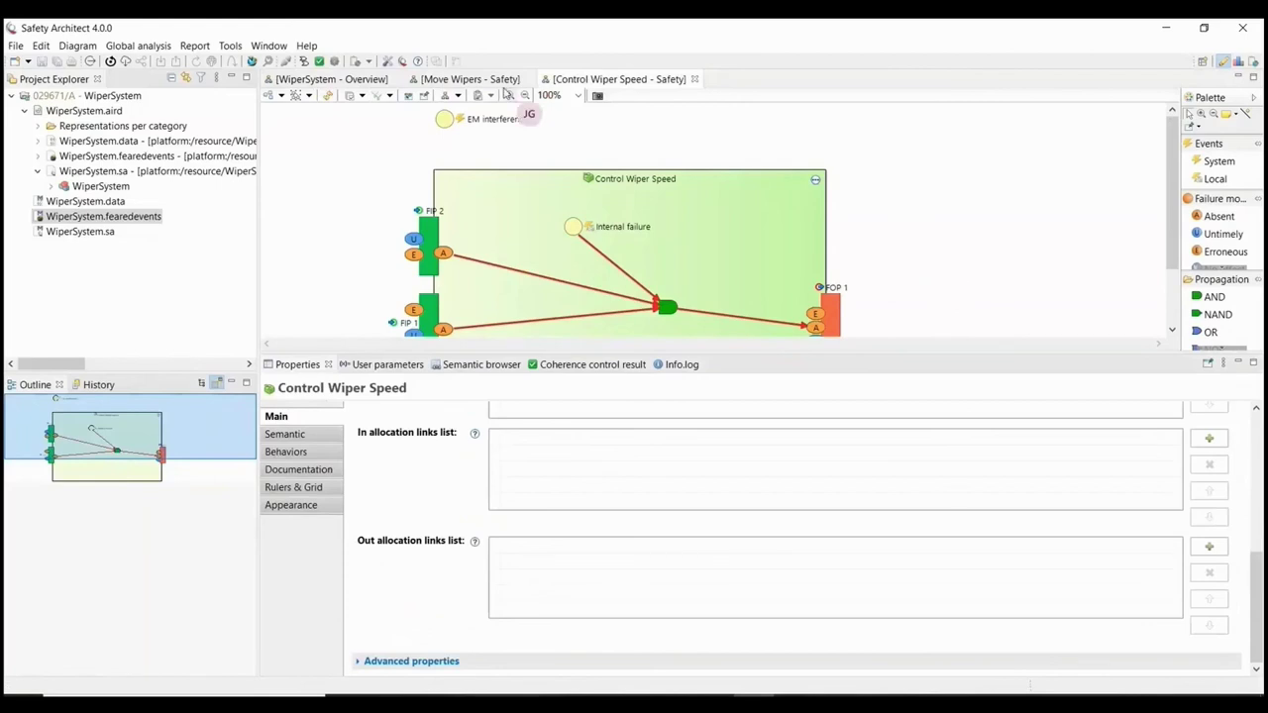
{"action": "left_click", "coordinate": [480, 80]}
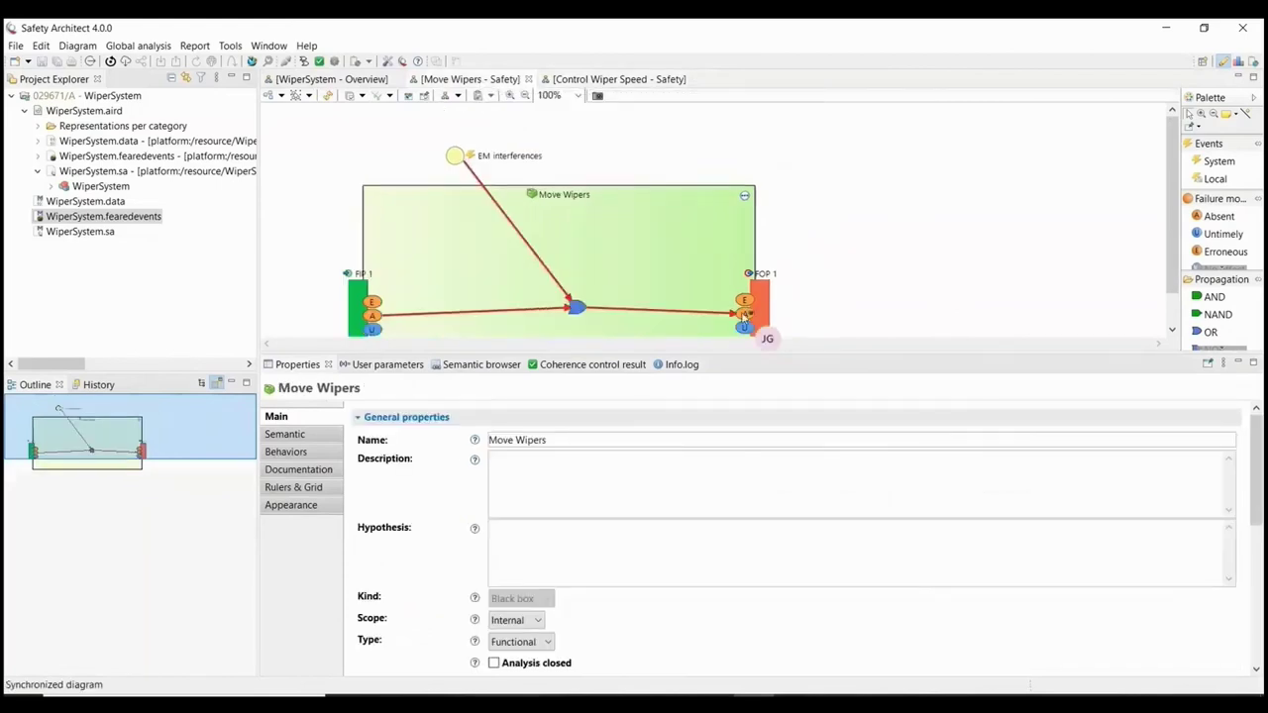
{"action": "left_click", "coordinate": [744, 314]}
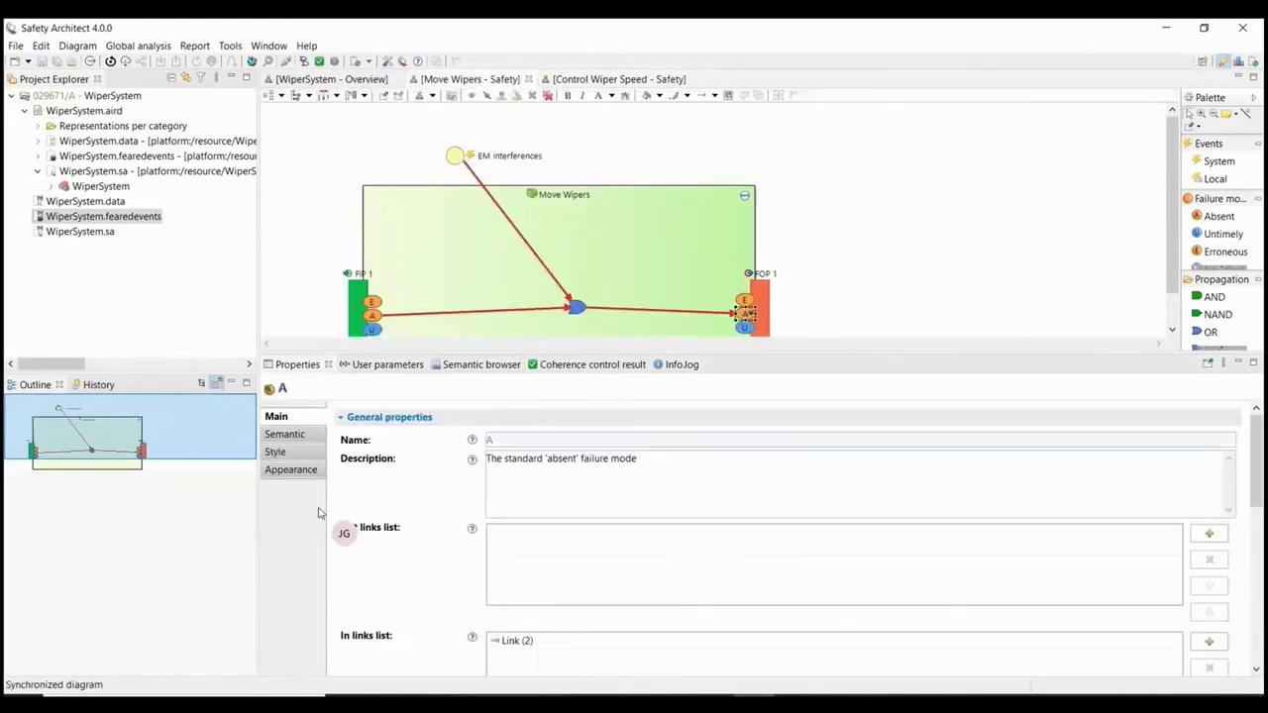
{"action": "scroll", "coordinate": [396, 535], "scroll_direction": "down", "scroll_amount": 4}
{"action": "scroll", "coordinate": [385, 523], "scroll_direction": "down", "scroll_amount": 5}
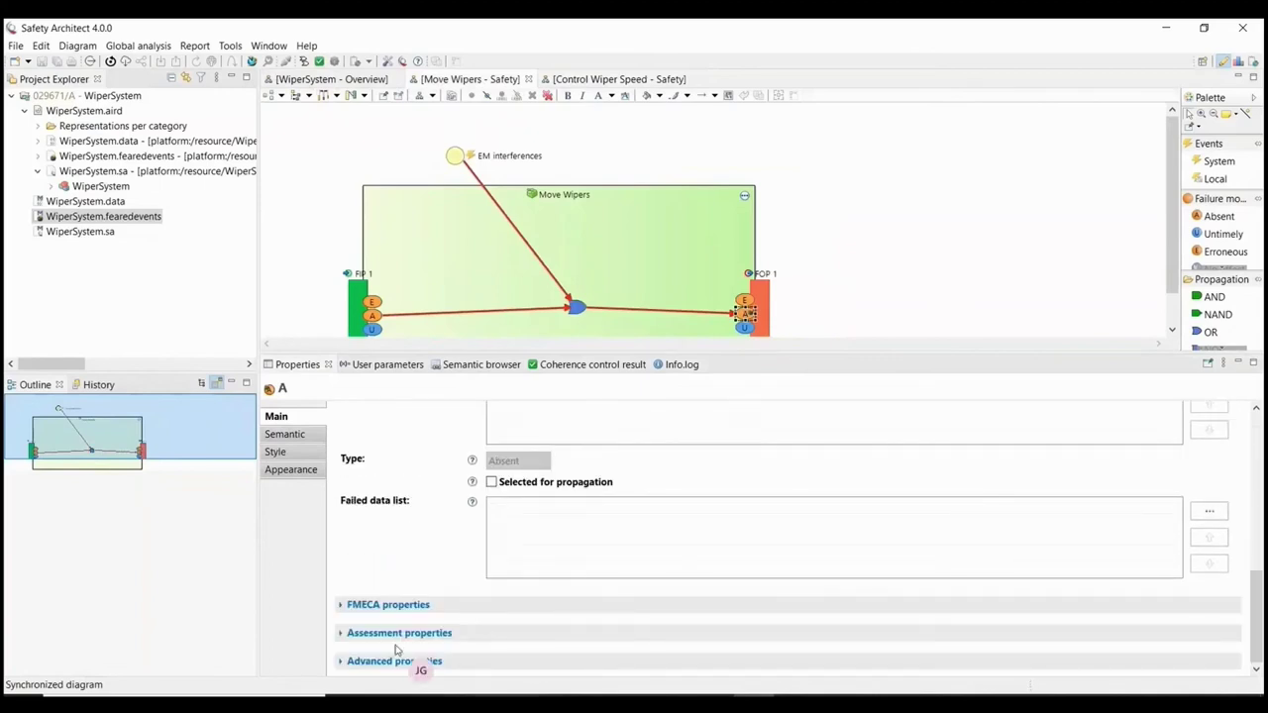
{"action": "left_click", "coordinate": [351, 607]}
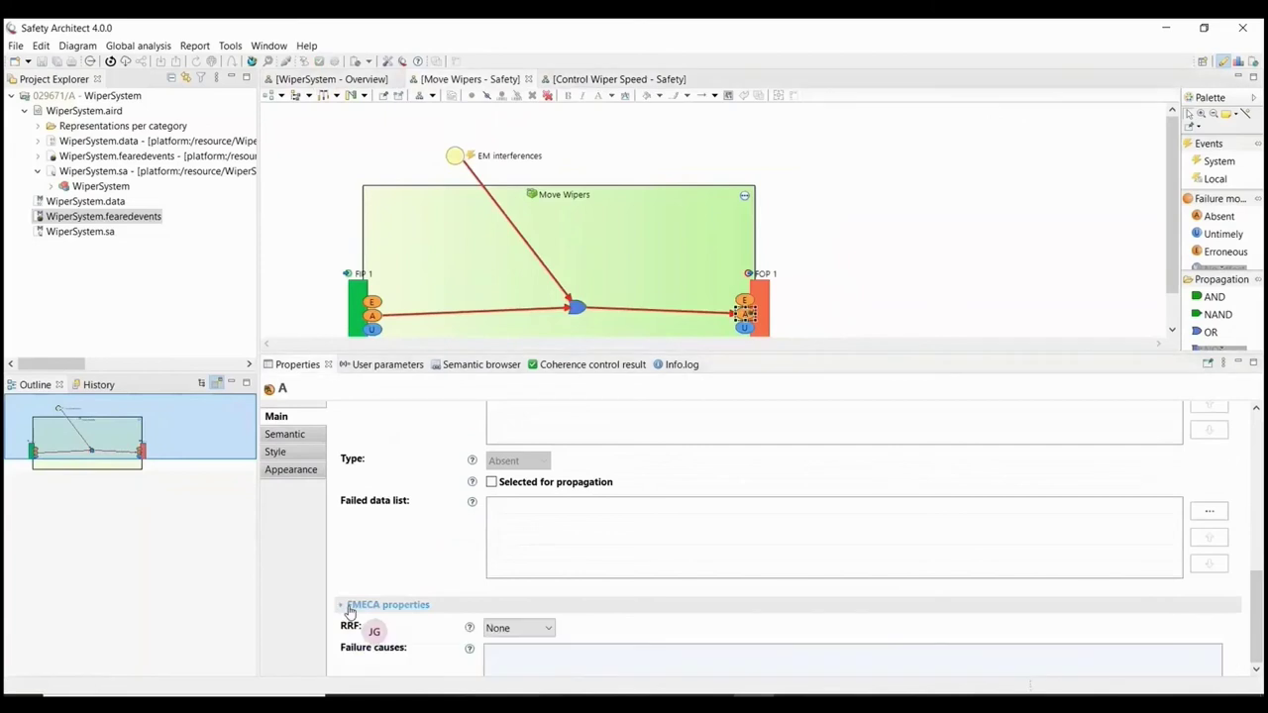
{"action": "scroll", "coordinate": [375, 599], "scroll_direction": "down", "scroll_amount": 3}
{"action": "scroll", "coordinate": [375, 599], "scroll_direction": "down", "scroll_amount": 3}
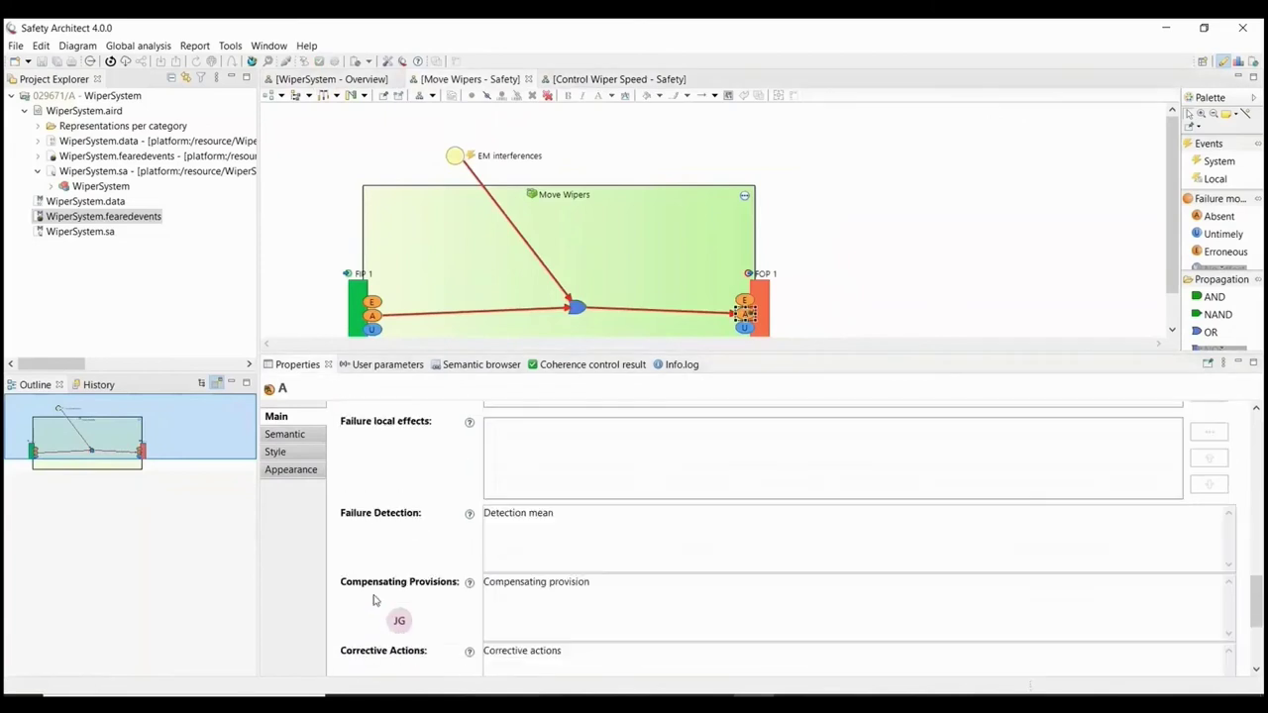
{"action": "scroll", "coordinate": [374, 600], "scroll_direction": "down", "scroll_amount": 3}
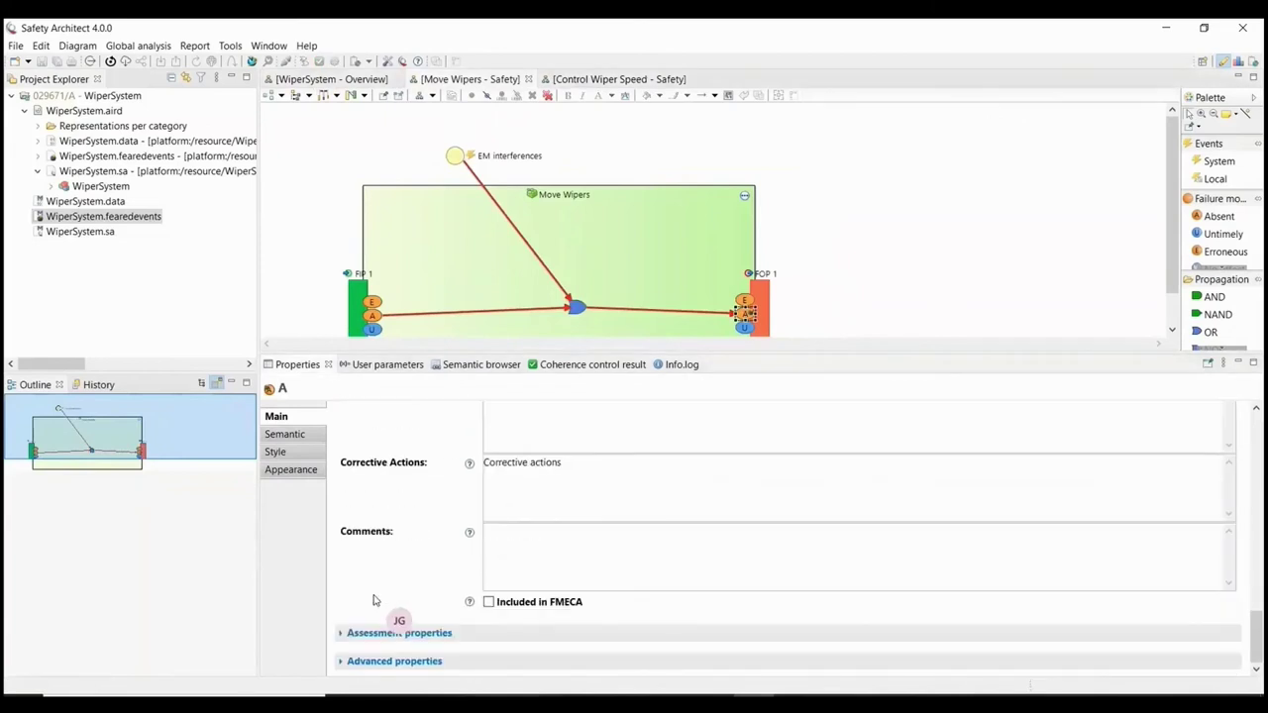
{"action": "left_click", "coordinate": [378, 634]}
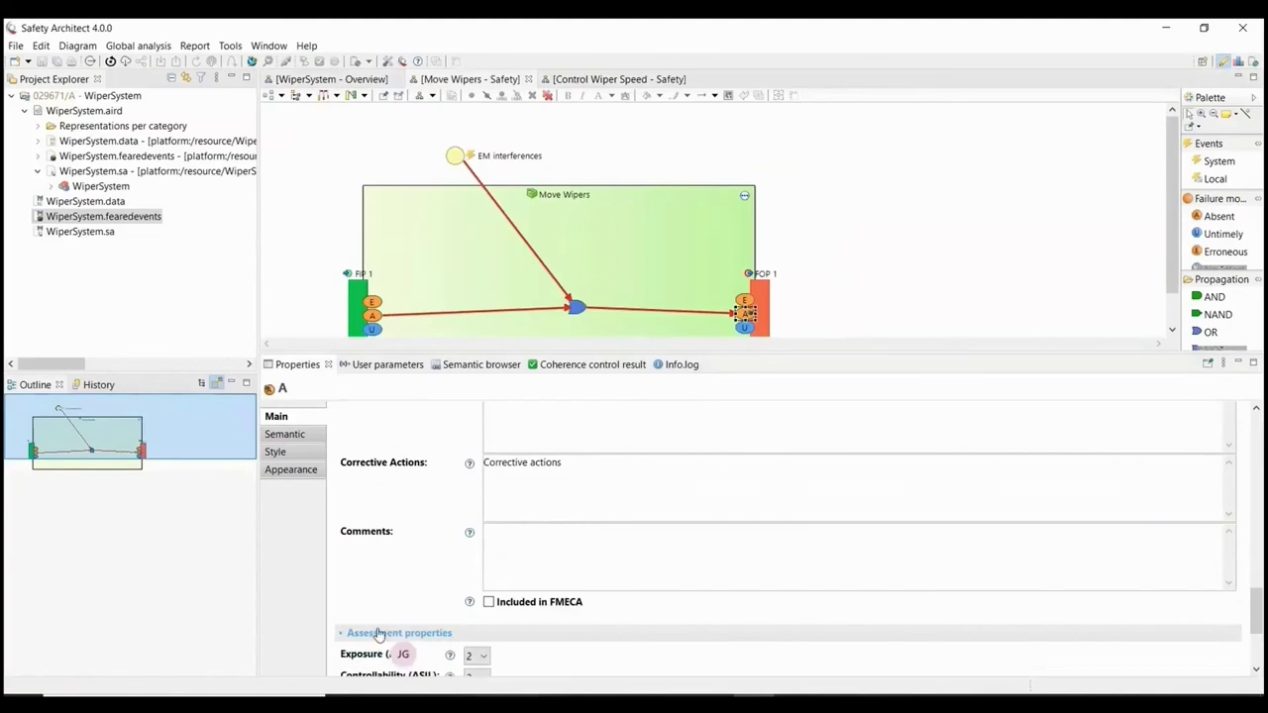
{"action": "scroll", "coordinate": [374, 619], "scroll_direction": "down", "scroll_amount": 3}
{"action": "scroll", "coordinate": [386, 601], "scroll_direction": "down", "scroll_amount": 1}
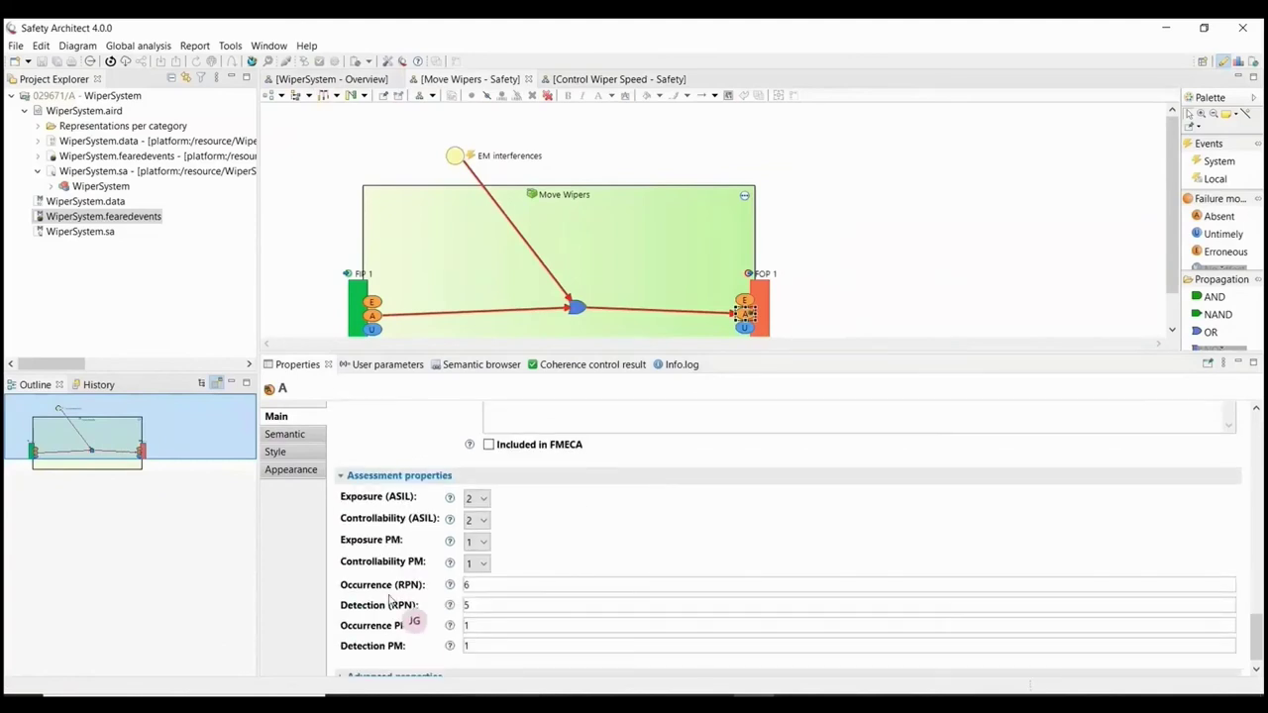
{"action": "left_click", "coordinate": [945, 195]}
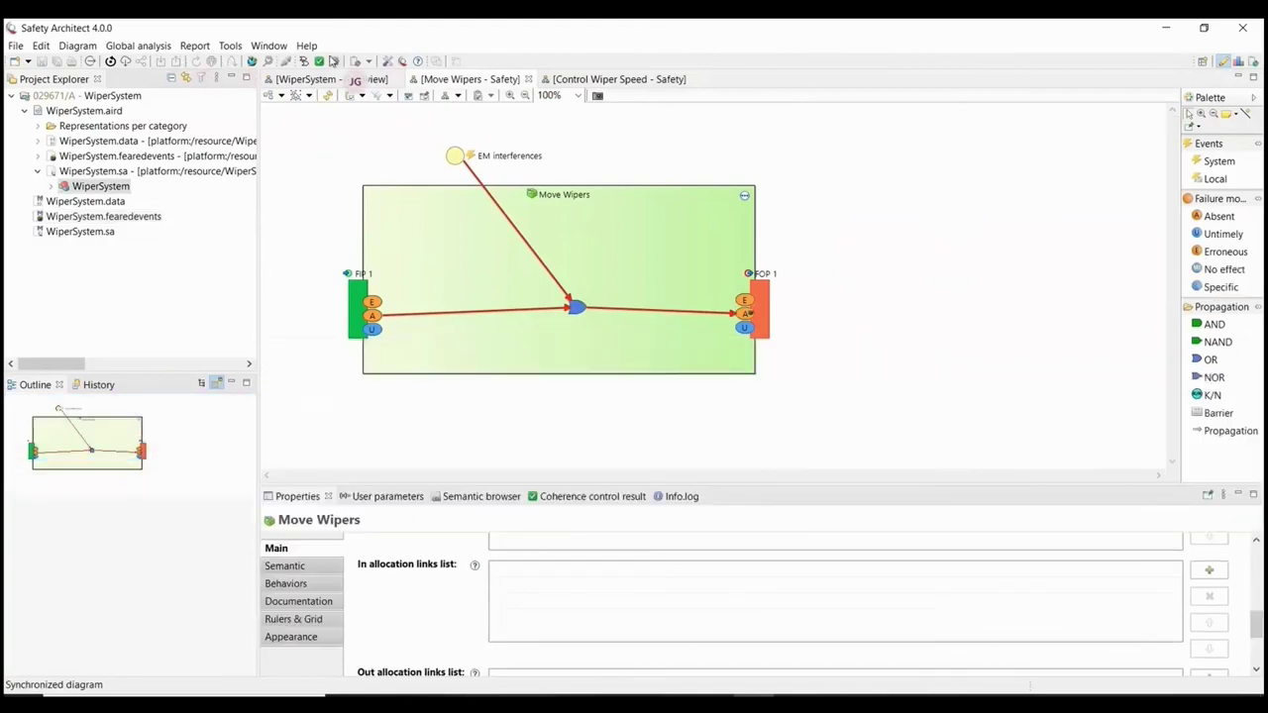
Step: Run failure propagation for the Loss of wiping function feared event with coherence control turned off
{"action": "left_click", "coordinate": [332, 62]}
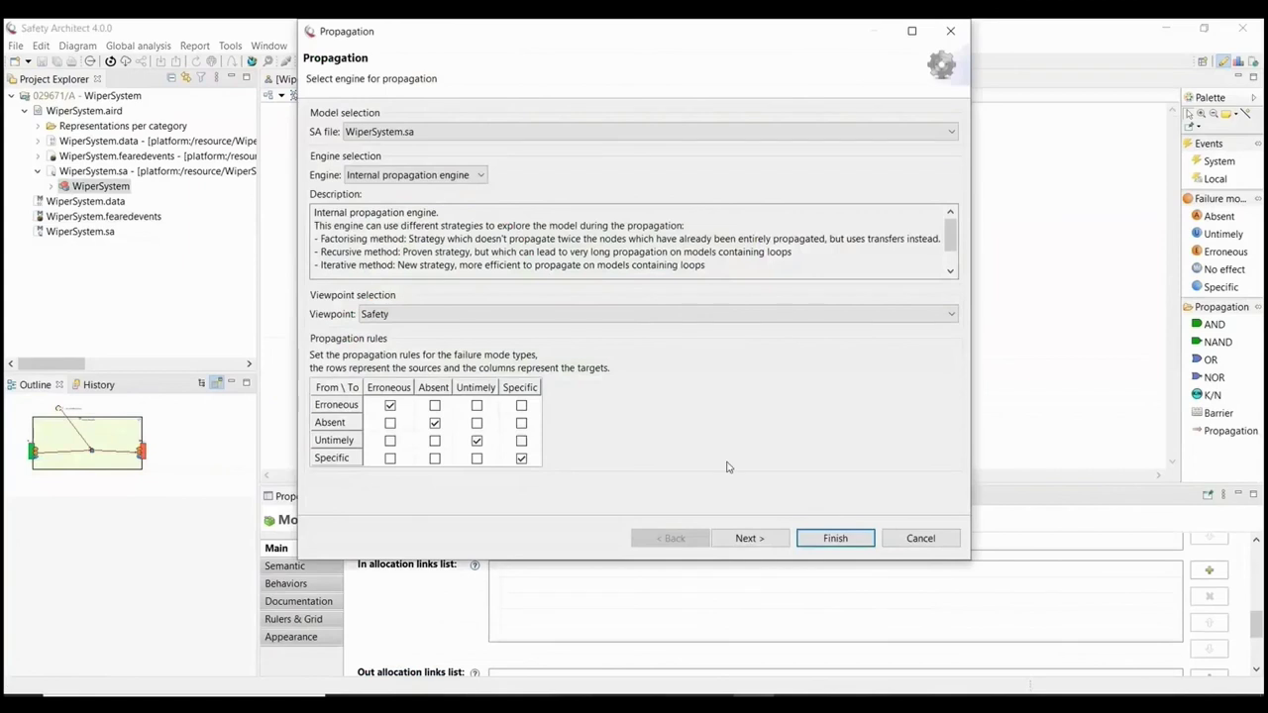
{"action": "left_click", "coordinate": [750, 538]}
{"action": "left_click", "coordinate": [750, 538]}
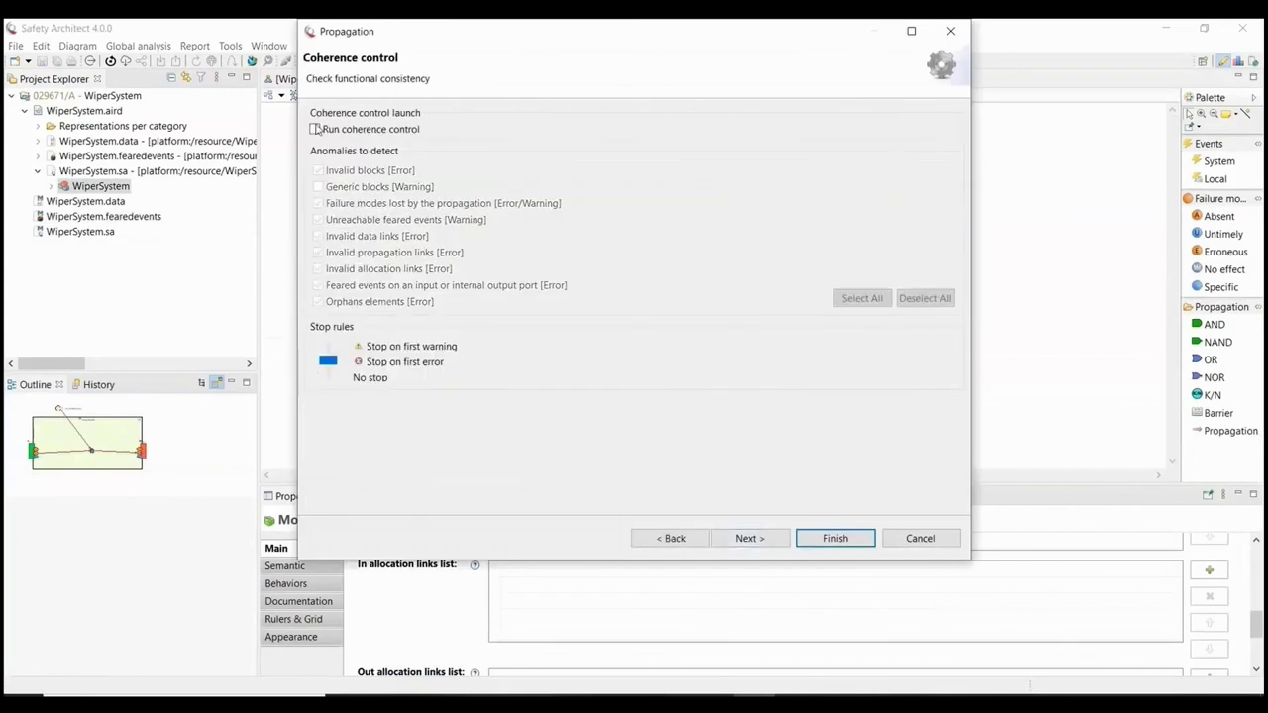
{"action": "double_click", "coordinate": [397, 196]}
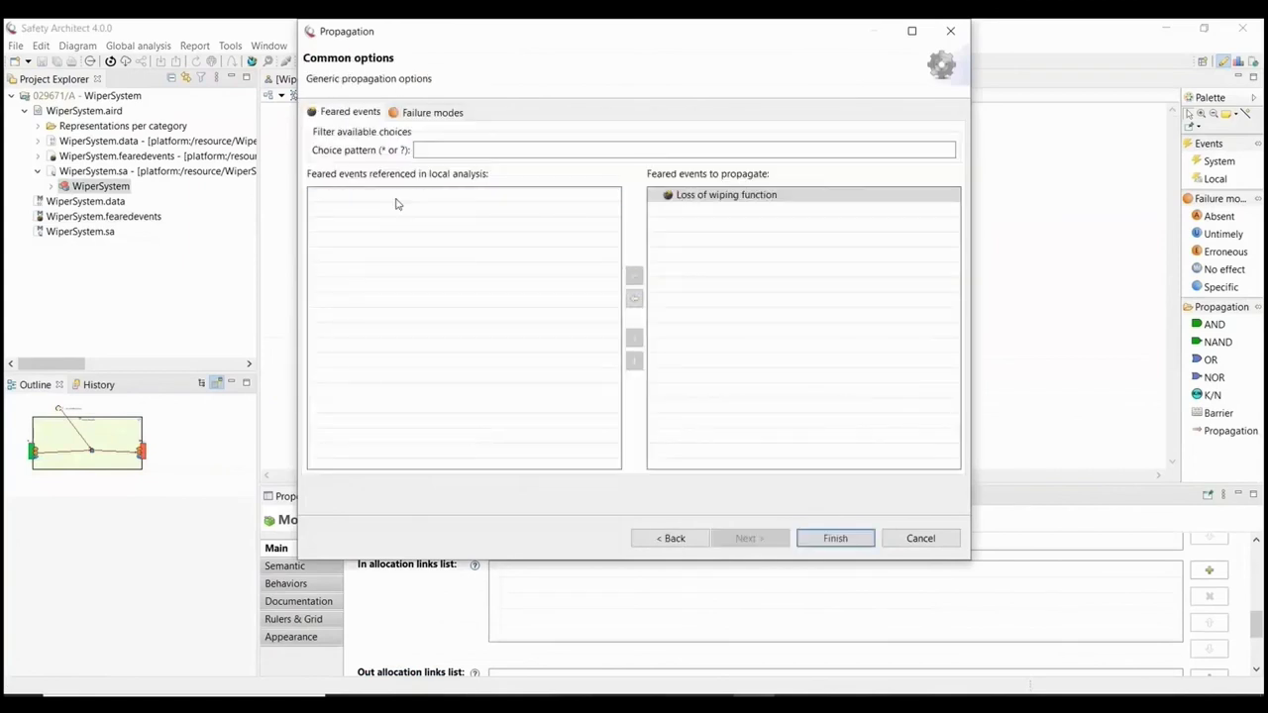
{"action": "left_click", "coordinate": [837, 538]}
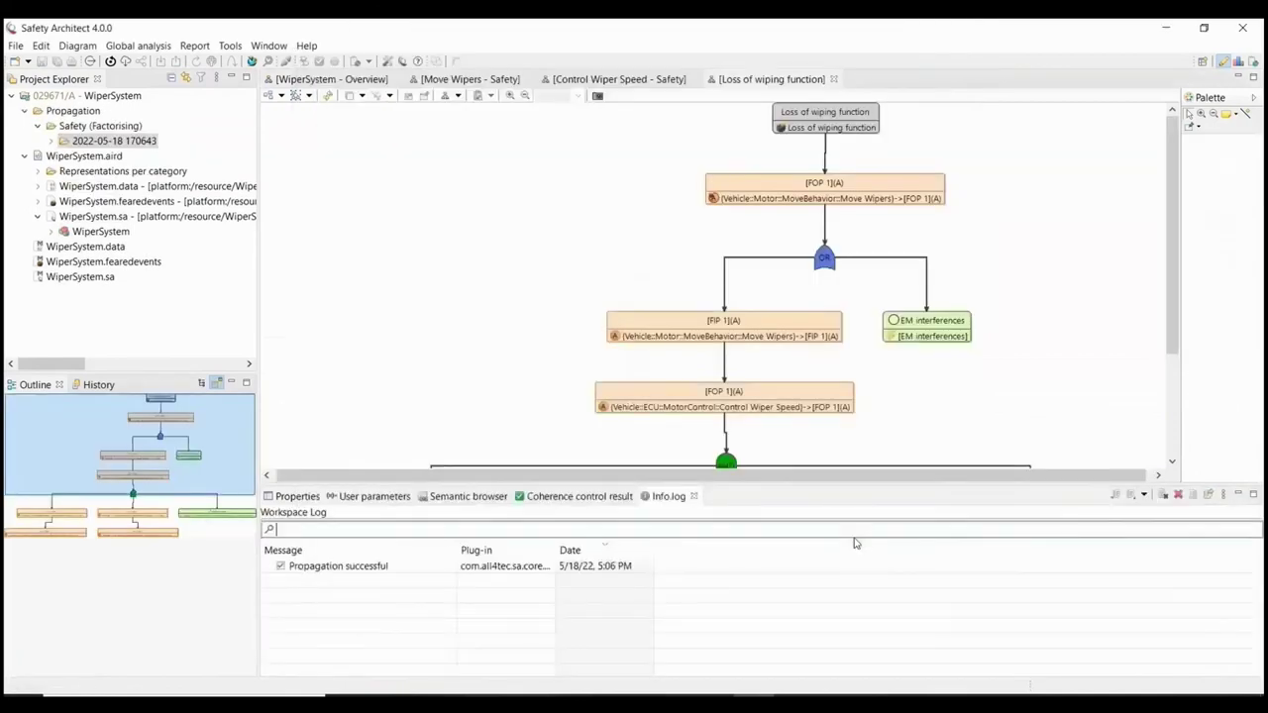
{"action": "scroll", "coordinate": [877, 353], "scroll_direction": "down", "scroll_amount": 3}
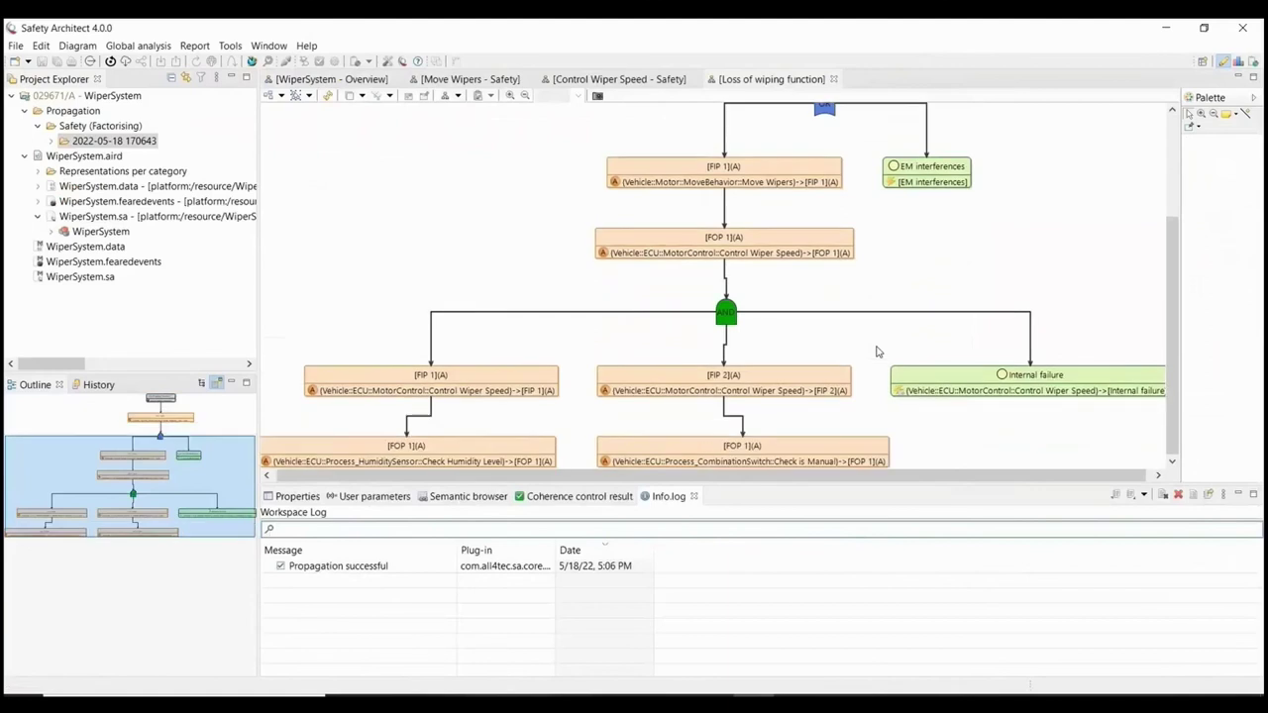
{"action": "scroll", "coordinate": [876, 352], "scroll_direction": "up", "scroll_amount": 3}
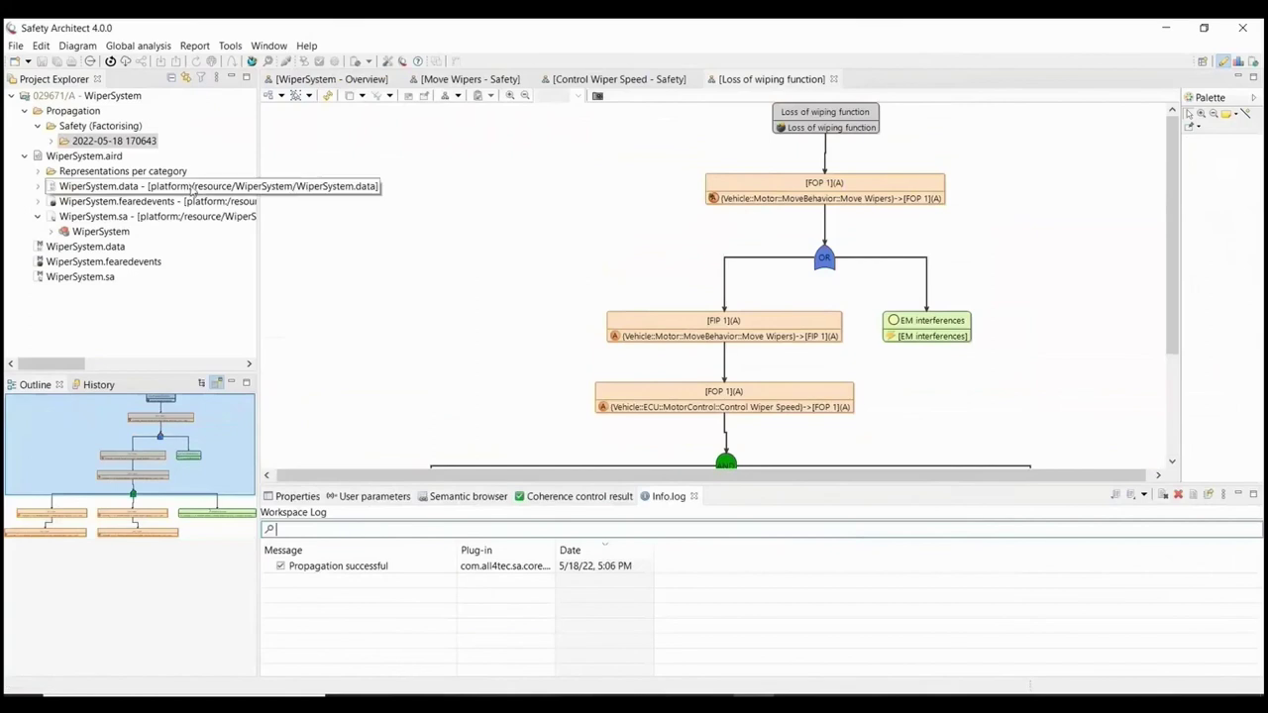
{"action": "left_click", "coordinate": [52, 141]}
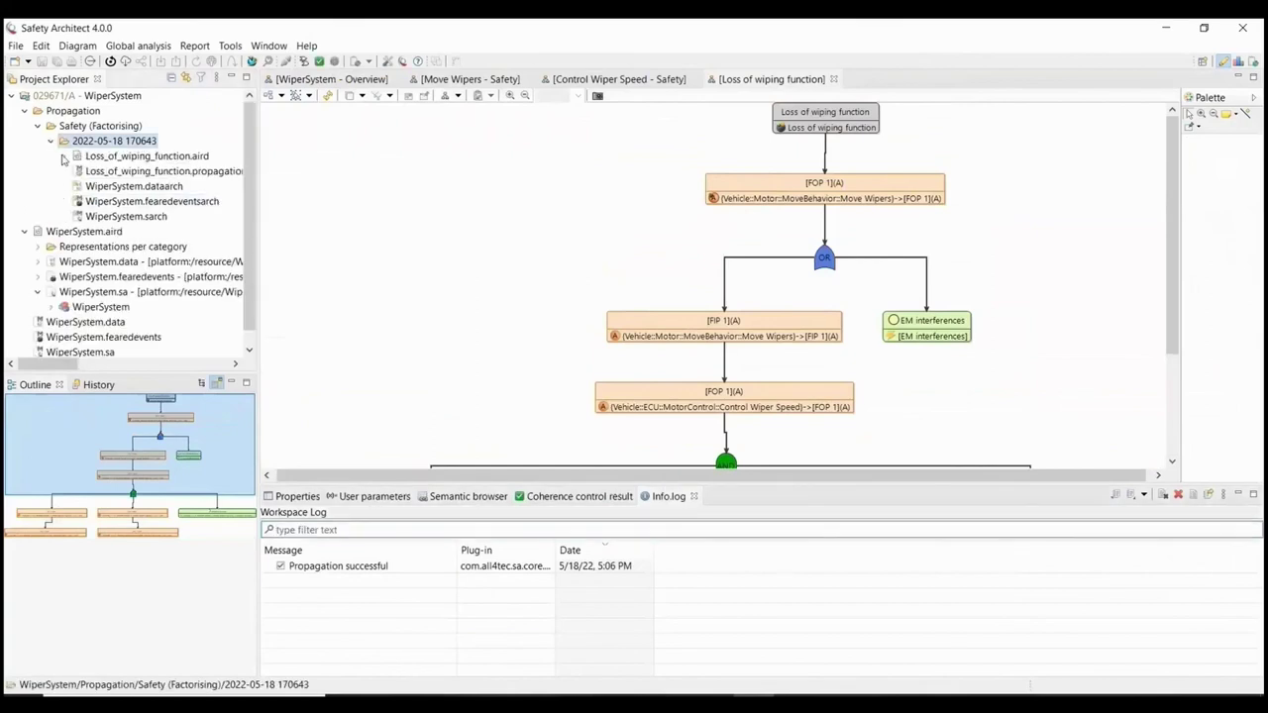
{"action": "left_click", "coordinate": [63, 156]}
{"action": "left_click", "coordinate": [77, 172]}
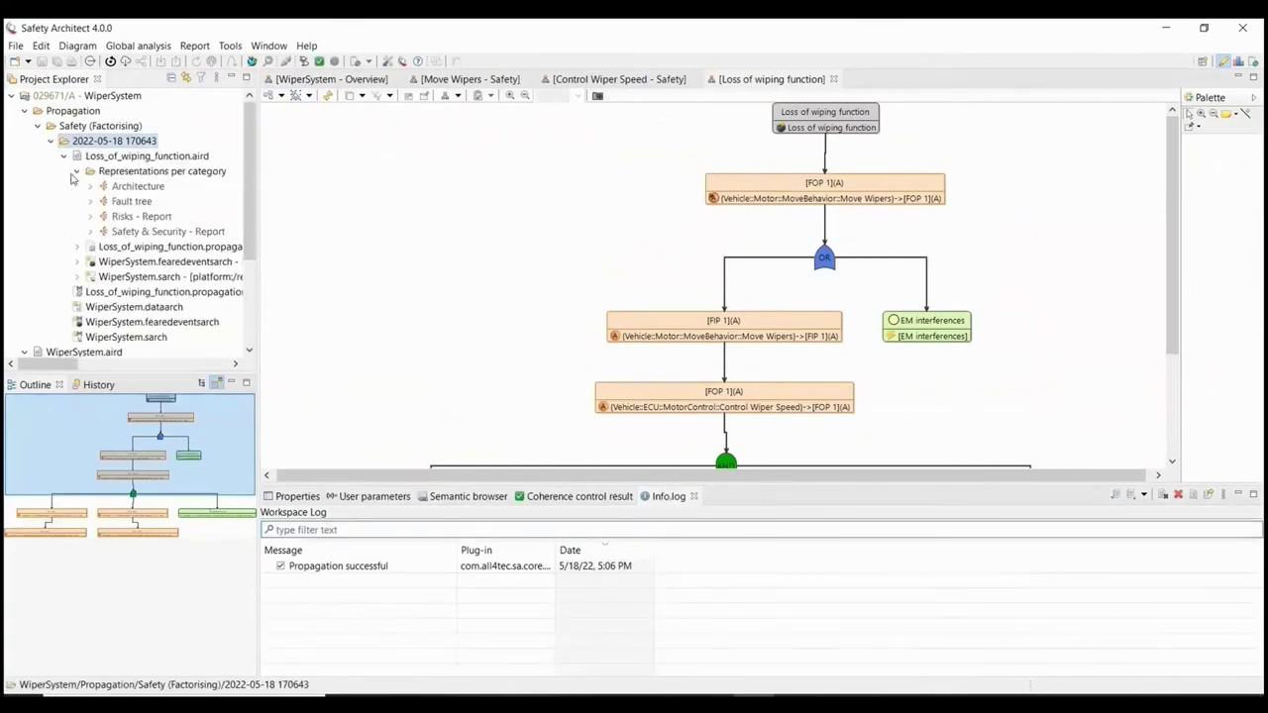
{"action": "left_click", "coordinate": [90, 216]}
{"action": "left_click", "coordinate": [103, 231]}
Step: Open the WiperSystem risks report and show the properties of the FOP 1 risk with RPN 210
{"action": "double_click", "coordinate": [148, 247]}
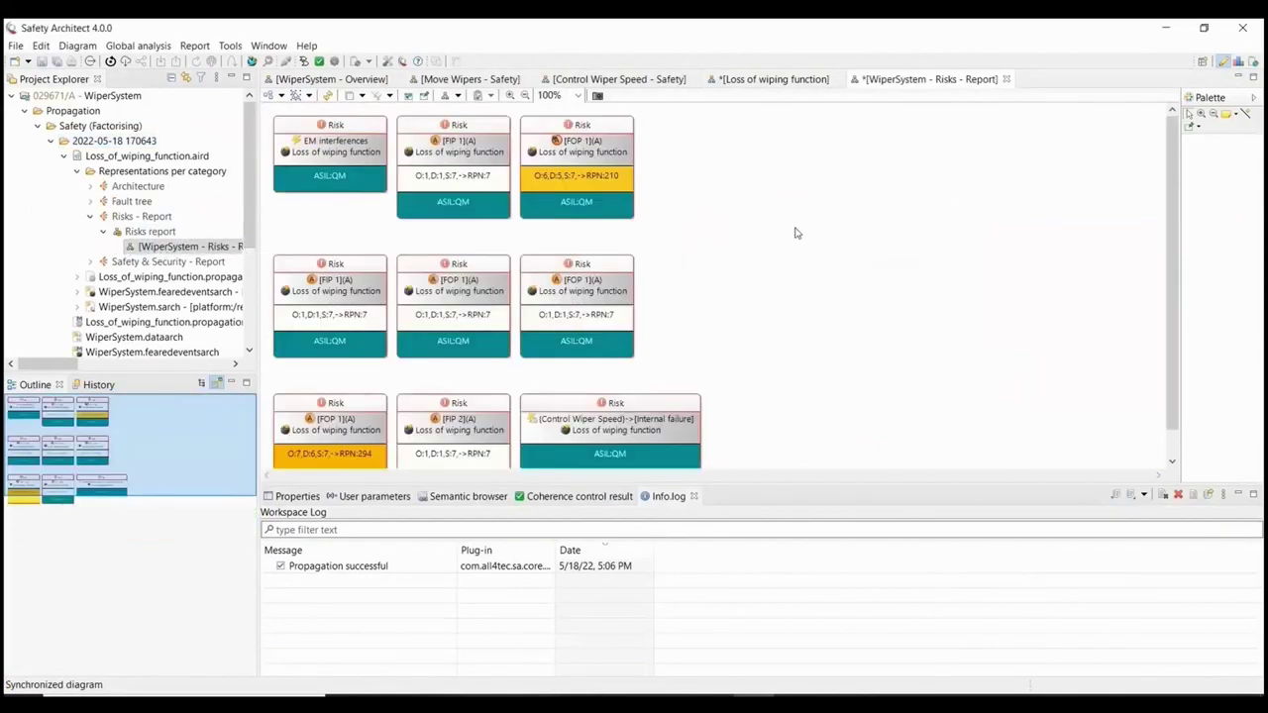
{"action": "left_click", "coordinate": [614, 139]}
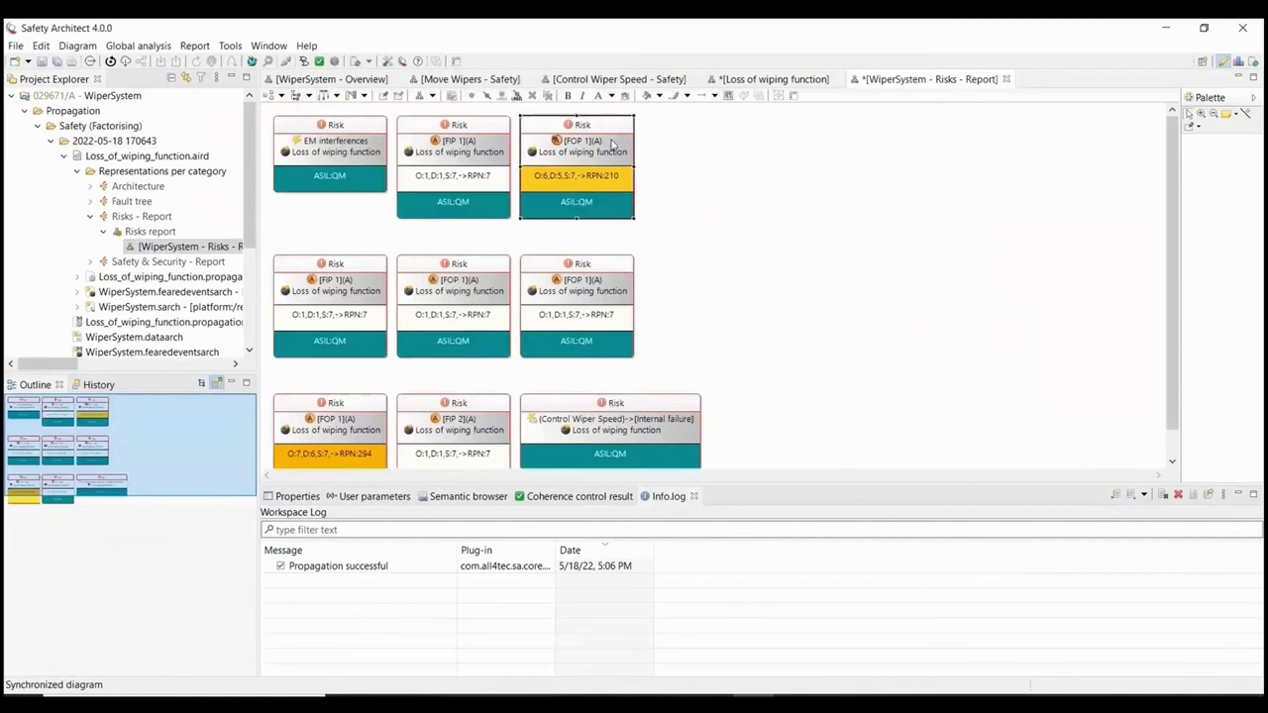
{"action": "left_click", "coordinate": [299, 498]}
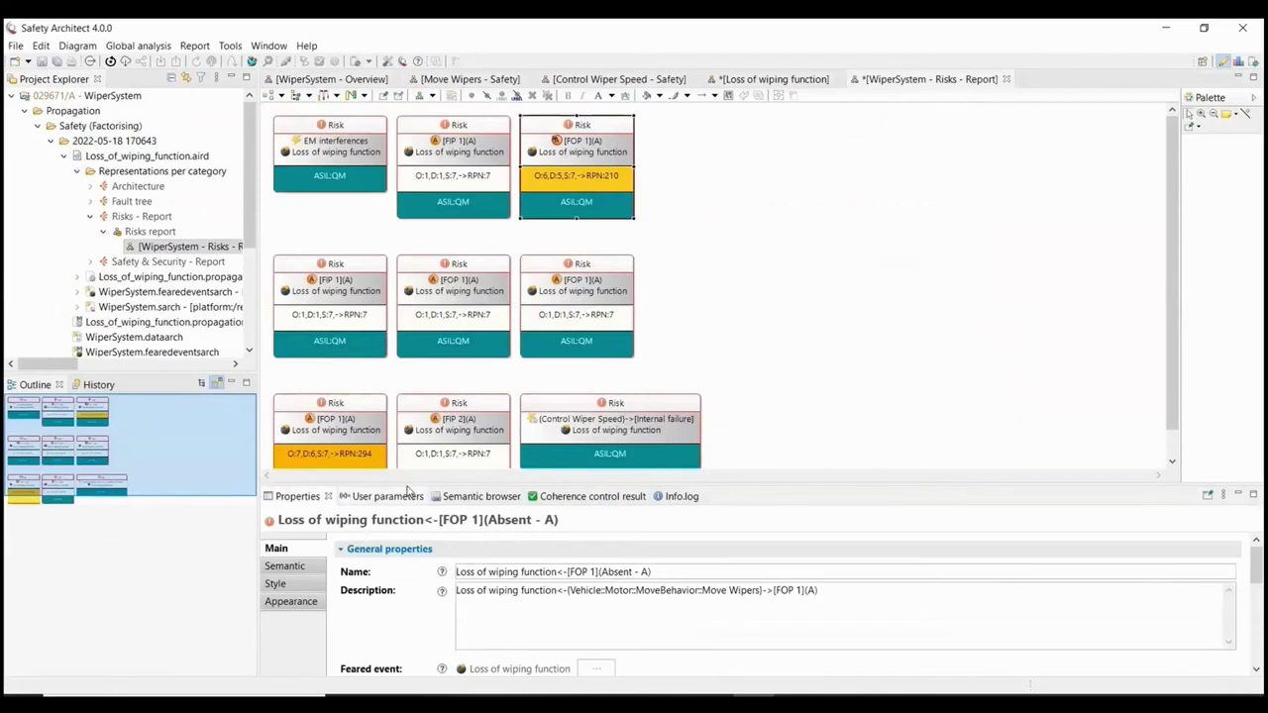
{"action": "left_click_drag", "start_coordinate": [403, 483], "coordinate": [416, 357]}
{"action": "scroll", "coordinate": [406, 489], "scroll_direction": "down", "scroll_amount": 5}
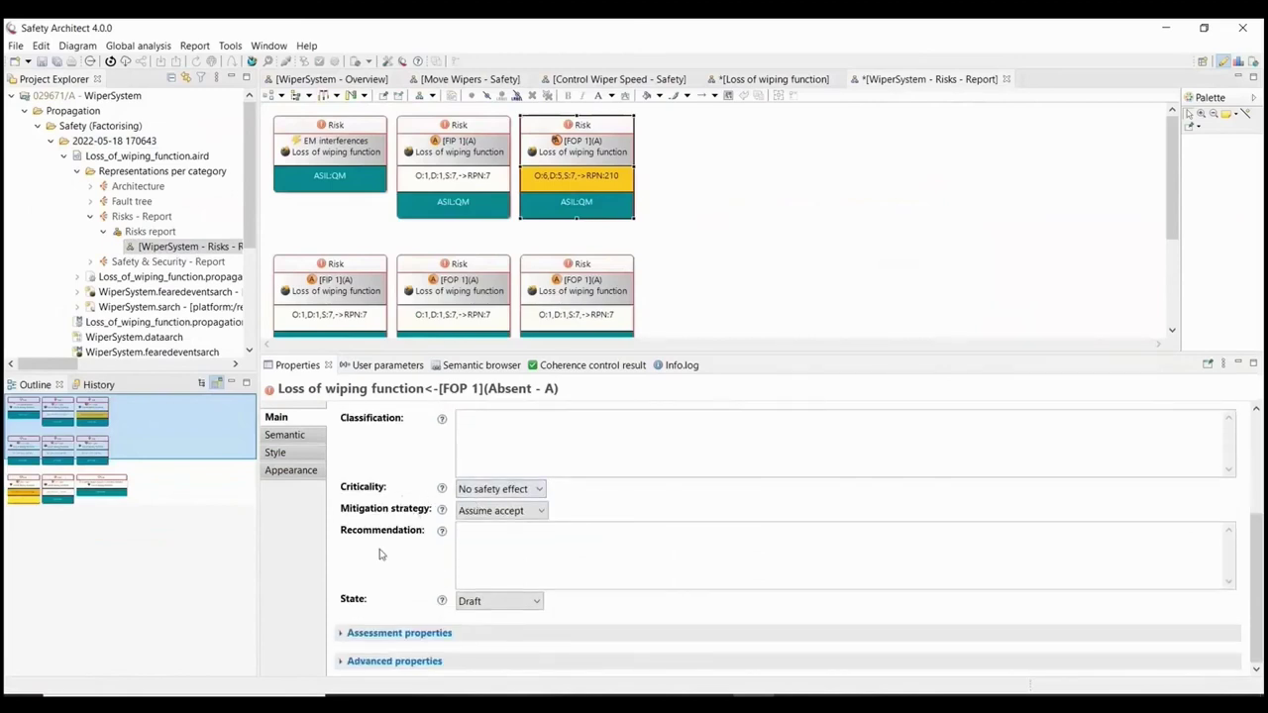
Step: Change the FOP 1 risk's assessment state from Draft to Working and save the report
{"action": "left_click", "coordinate": [387, 634]}
{"action": "scroll", "coordinate": [381, 531], "scroll_direction": "down", "scroll_amount": 3}
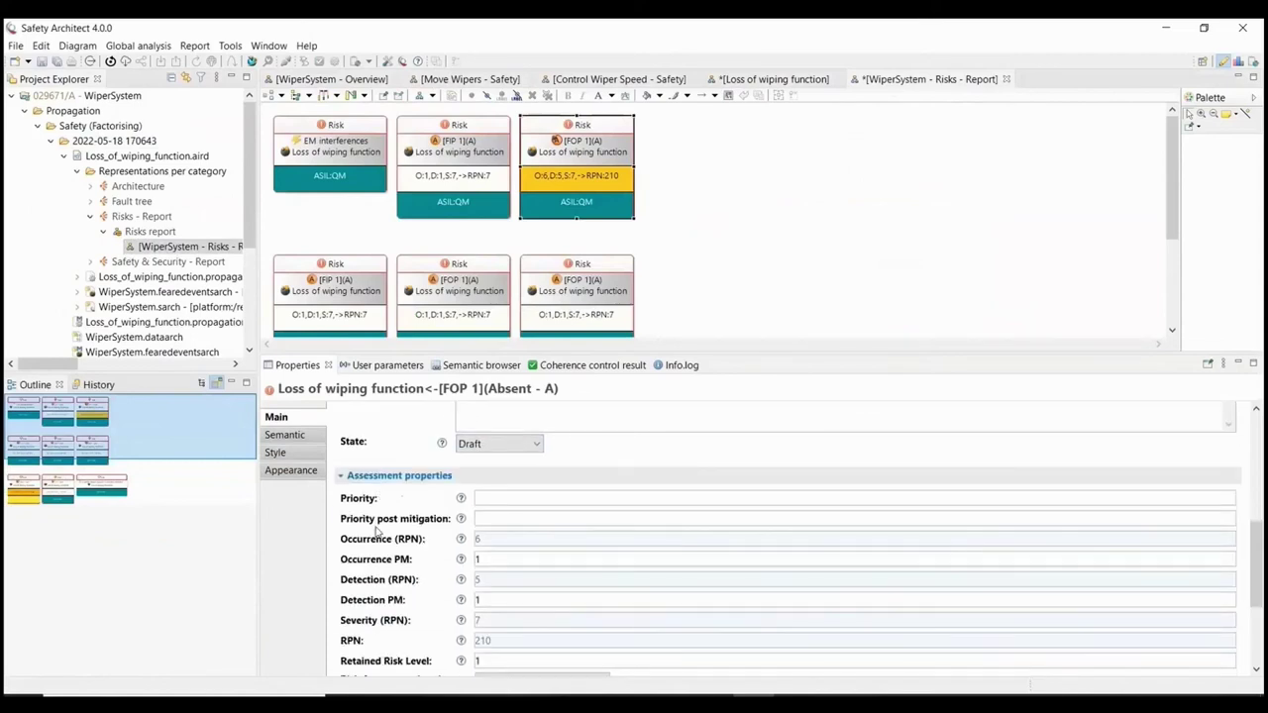
{"action": "scroll", "coordinate": [376, 533], "scroll_direction": "down", "scroll_amount": 1}
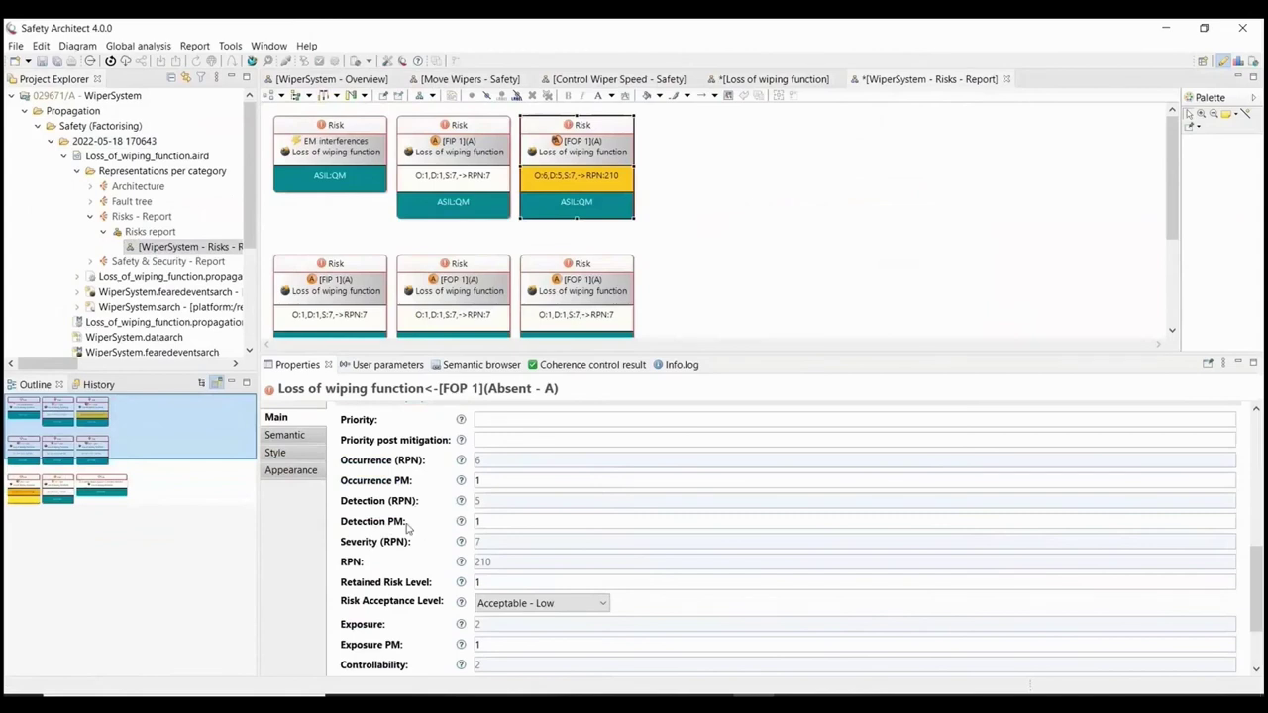
{"action": "scroll", "coordinate": [406, 530], "scroll_direction": "down", "scroll_amount": 2}
{"action": "scroll", "coordinate": [406, 535], "scroll_direction": "up", "scroll_amount": 3}
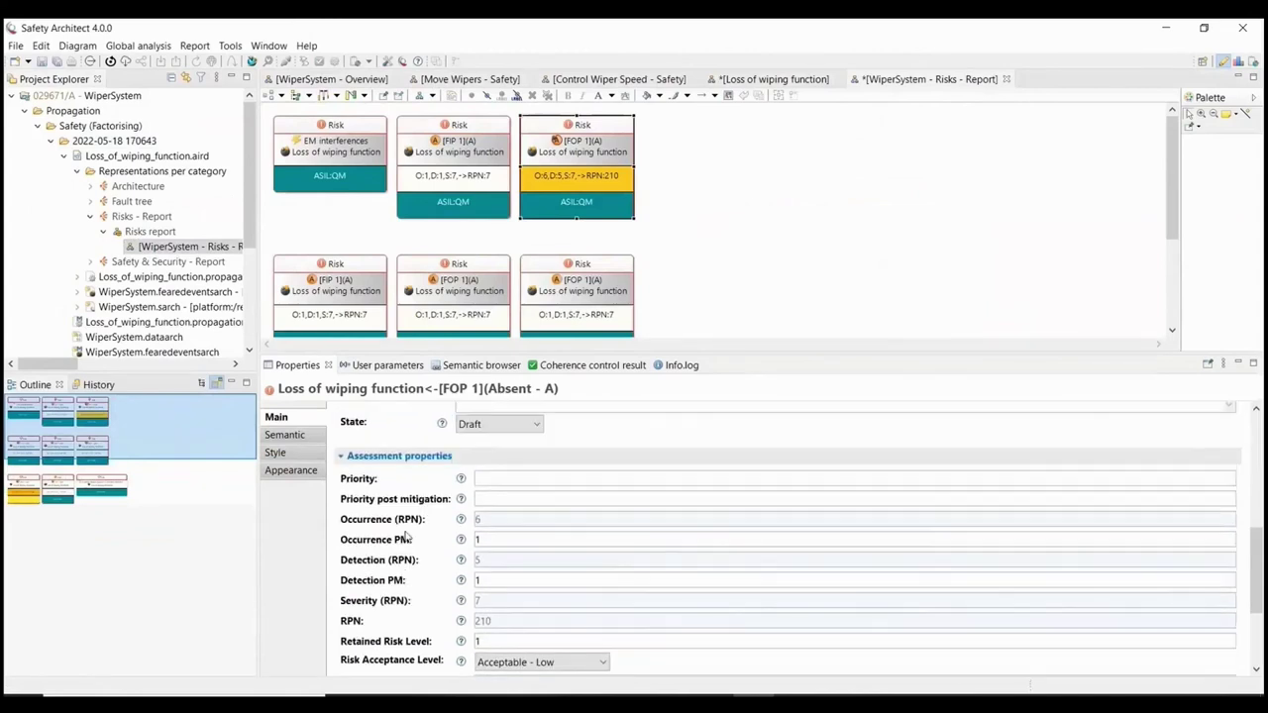
{"action": "scroll", "coordinate": [406, 536], "scroll_direction": "up", "scroll_amount": 1}
{"action": "scroll", "coordinate": [406, 535], "scroll_direction": "up", "scroll_amount": 1}
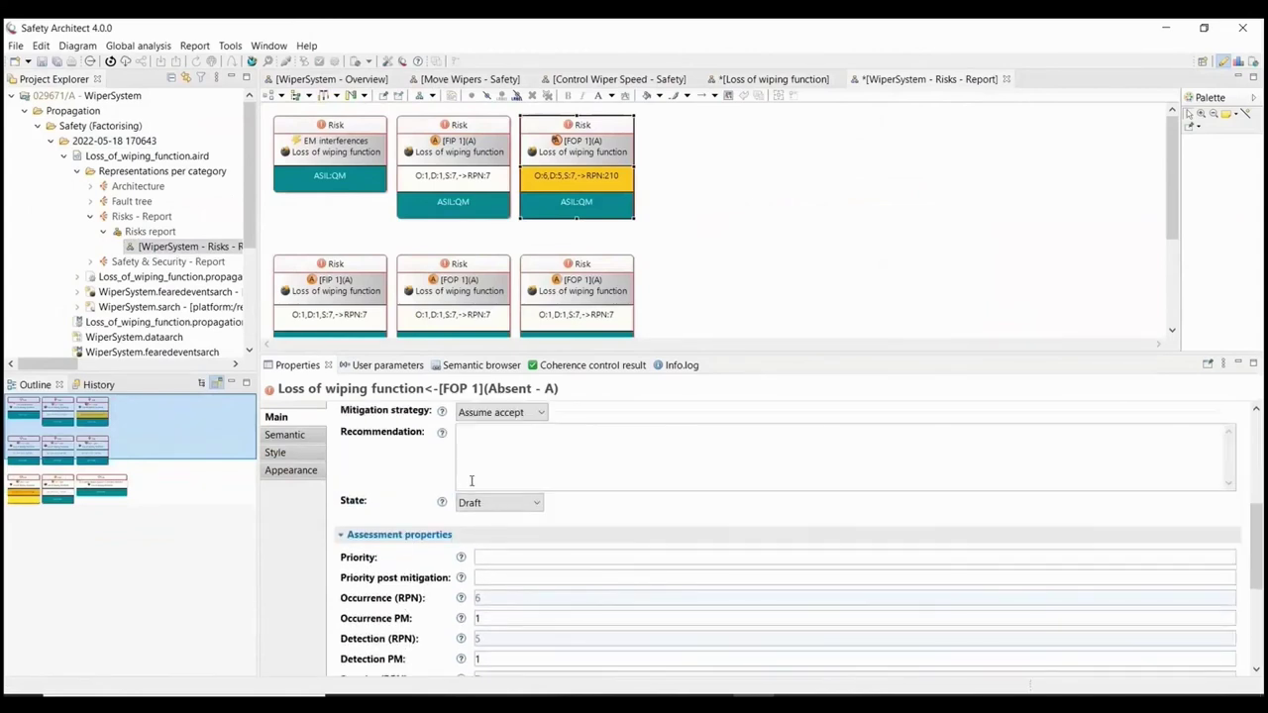
{"action": "left_click", "coordinate": [483, 504]}
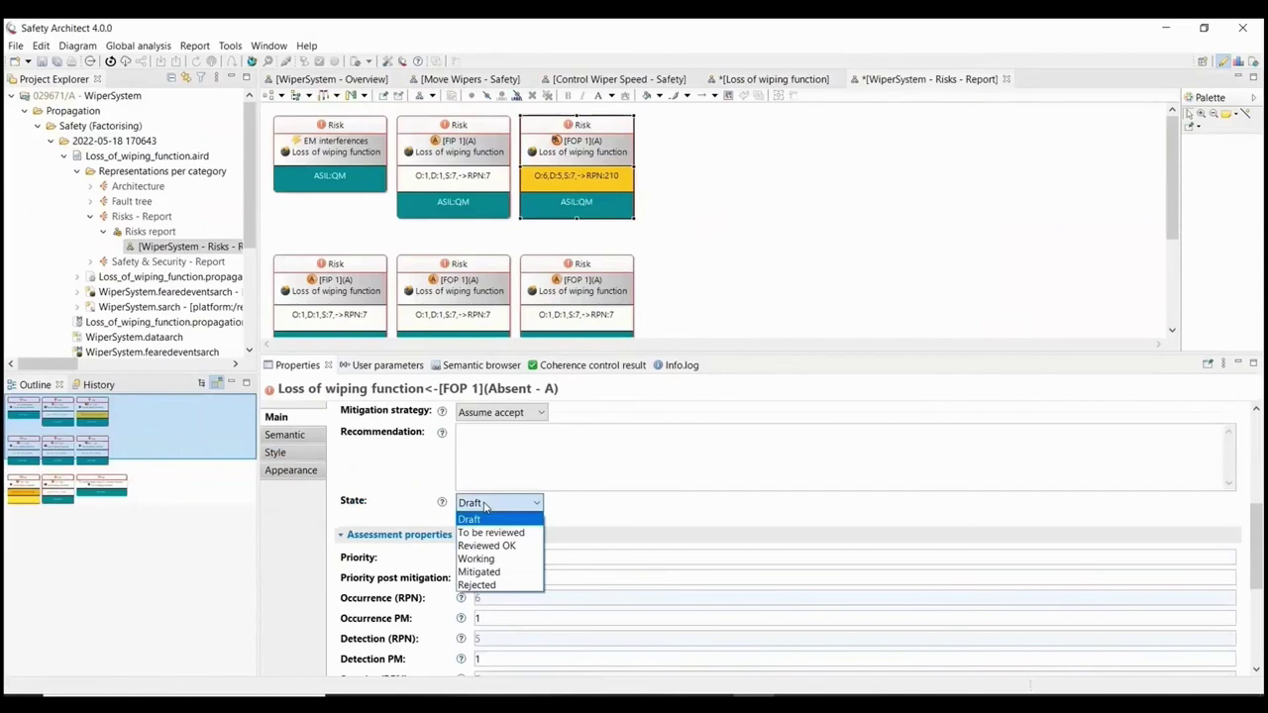
{"action": "left_click", "coordinate": [491, 558]}
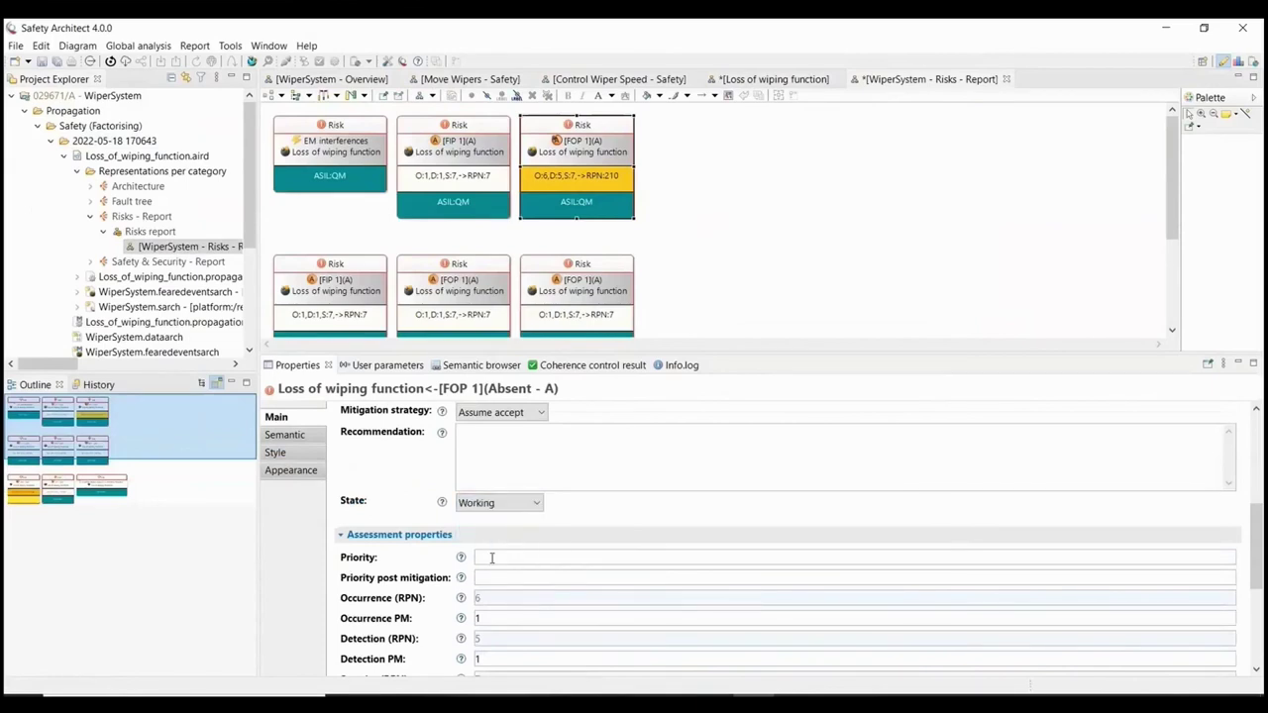
{"action": "left_click", "coordinate": [758, 255]}
{"action": "key", "text": "ctrl+s"}
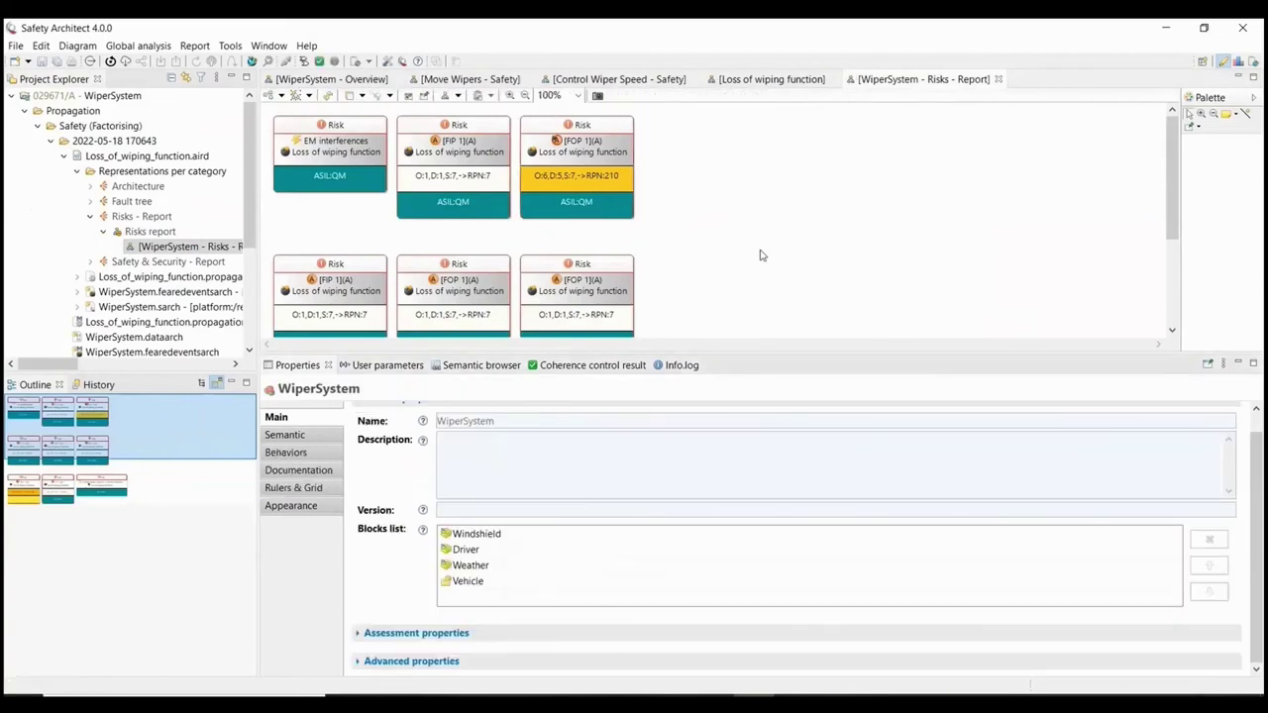
{"action": "left_click", "coordinate": [242, 121]}
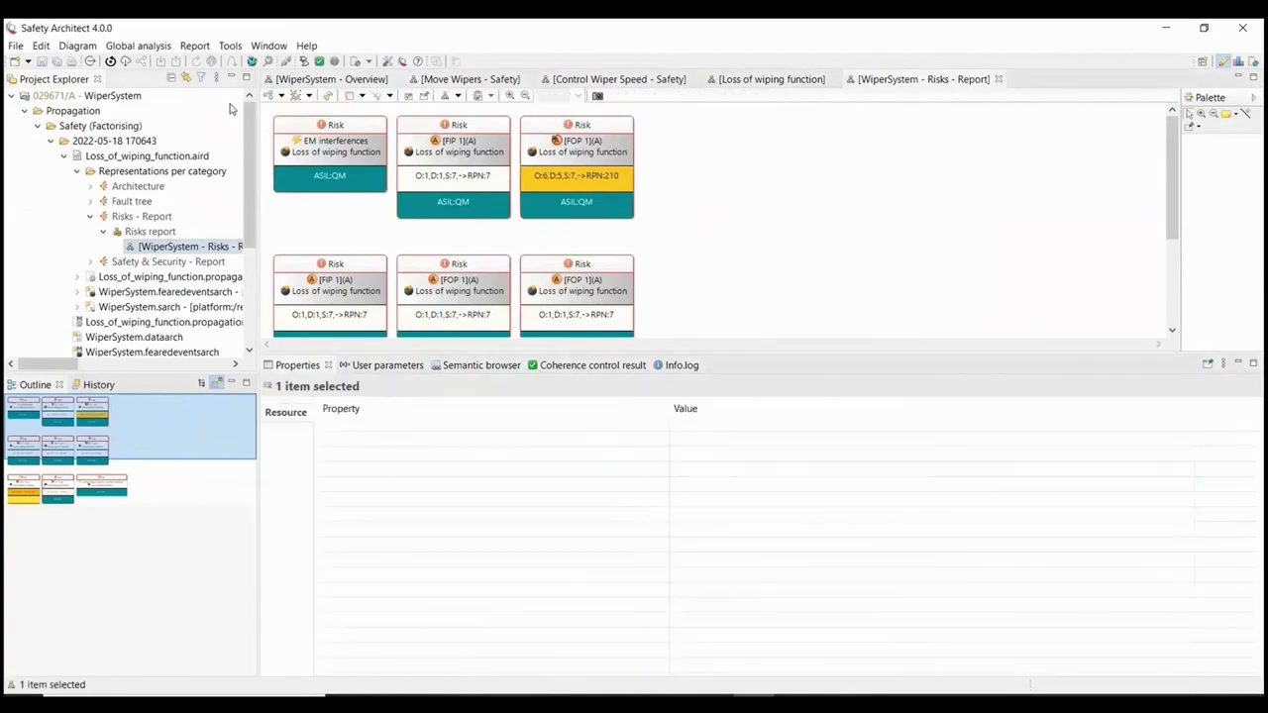
Step: Generate a Global report from WiperSystem.sa
{"action": "left_click", "coordinate": [196, 47]}
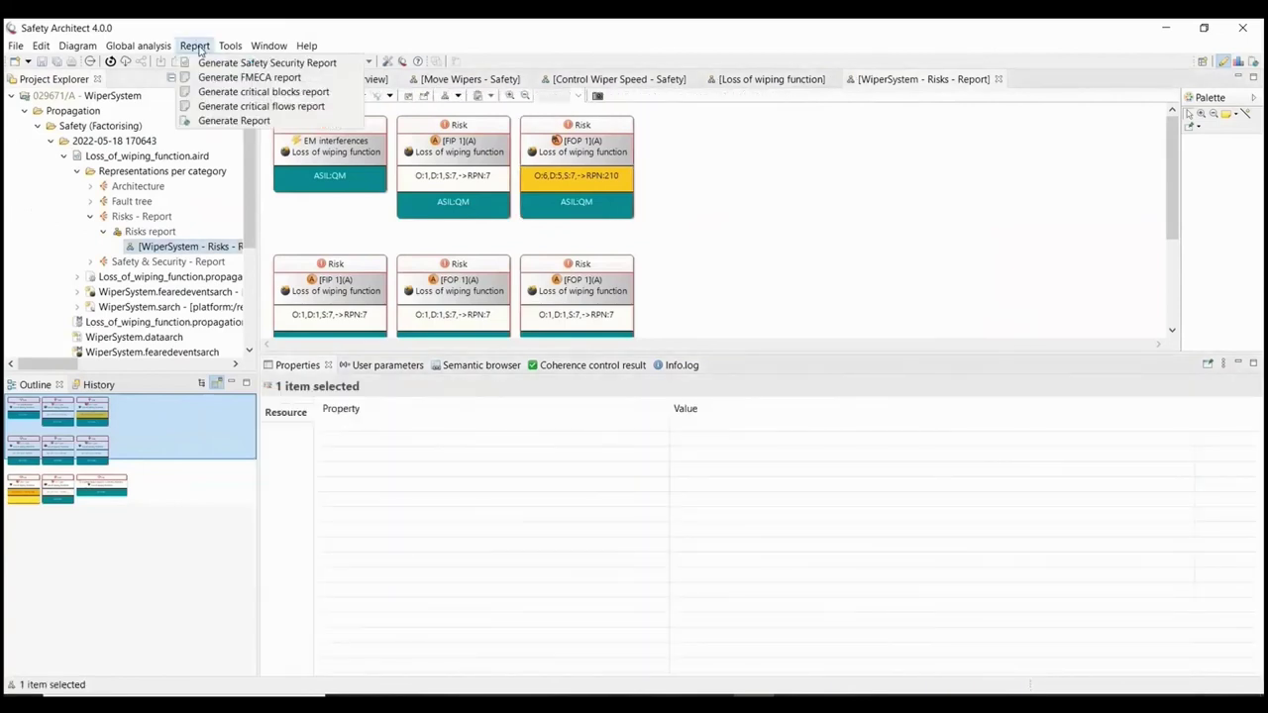
{"action": "left_click", "coordinate": [219, 120]}
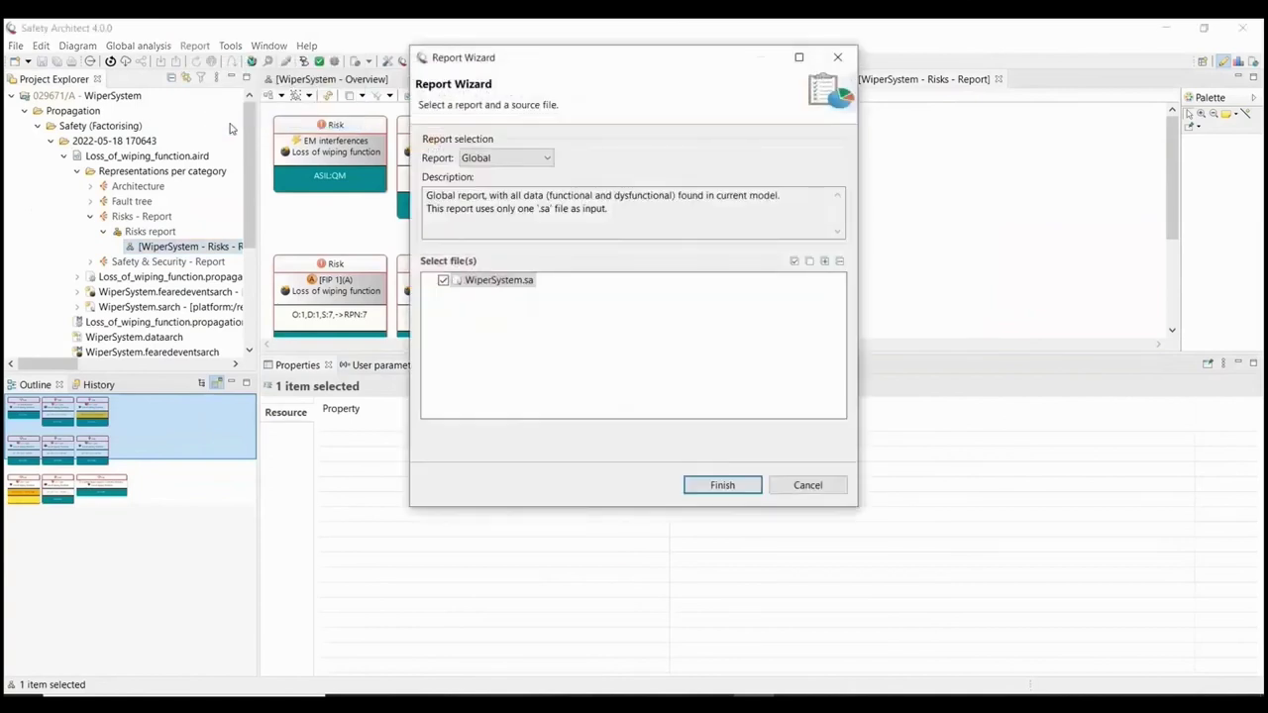
{"action": "left_click", "coordinate": [696, 485]}
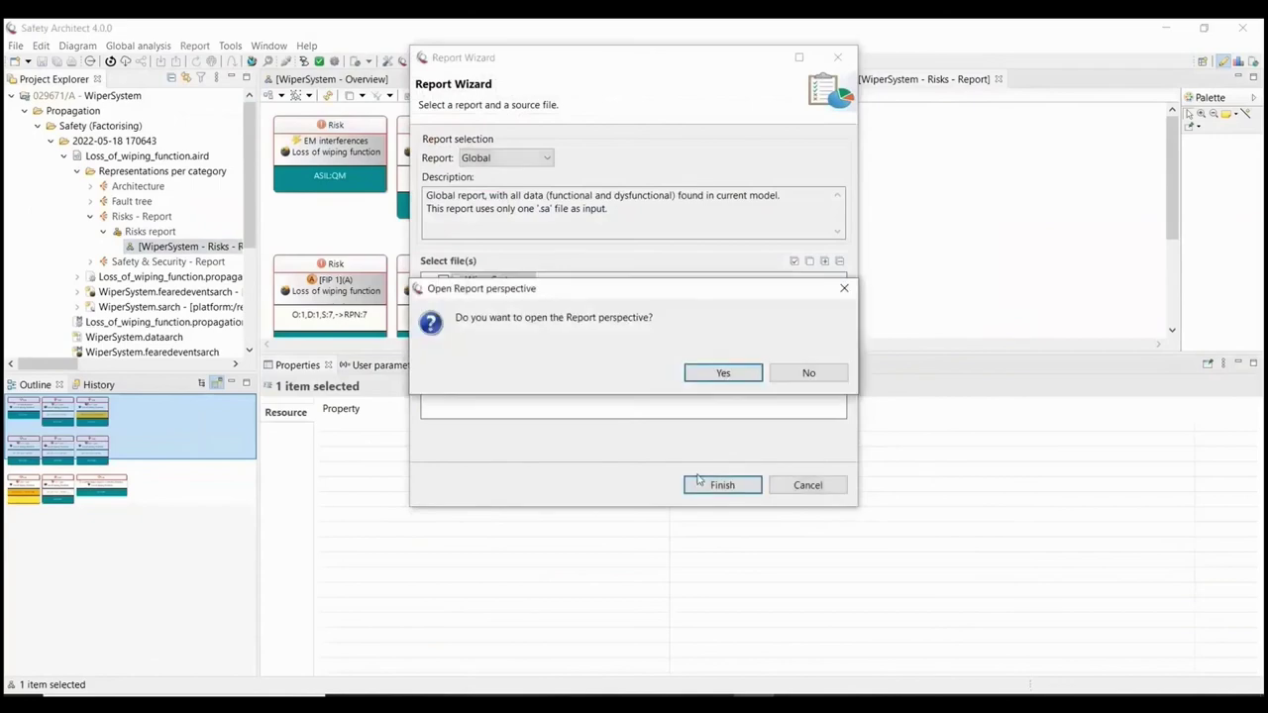
Step: Review the Global report, add it to the project, and return to the Design perspective
{"action": "left_click", "coordinate": [703, 372]}
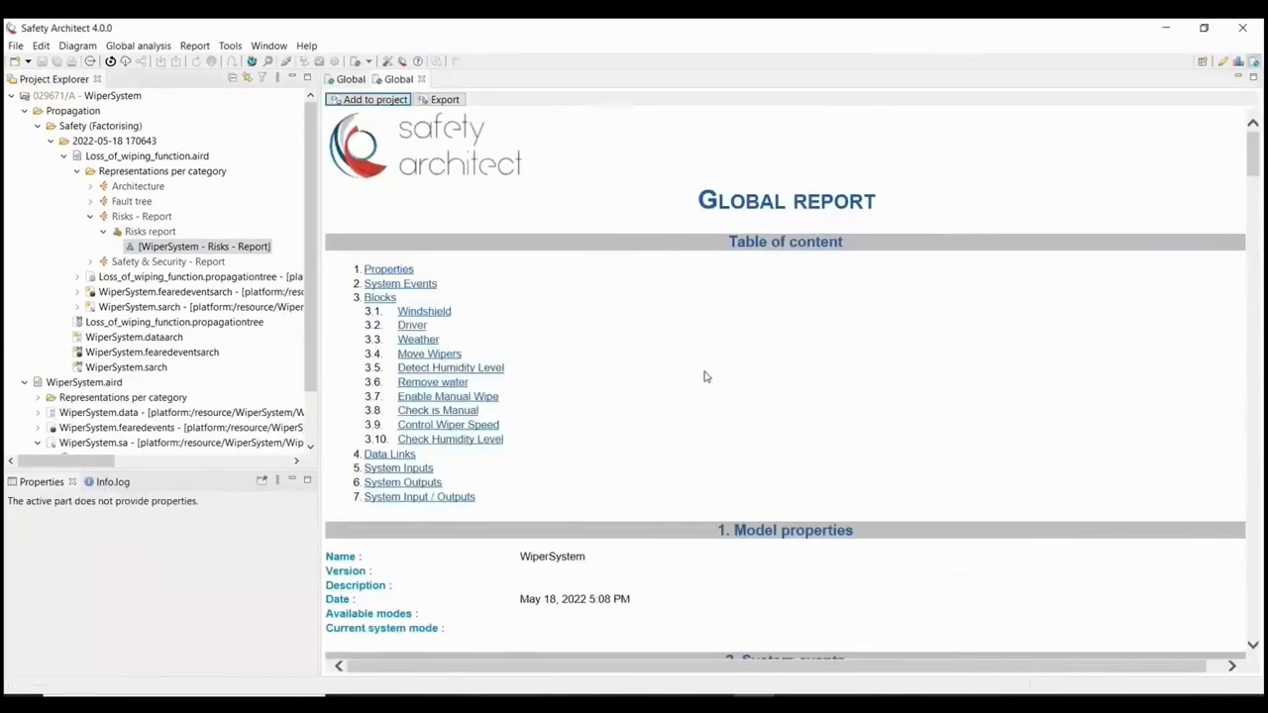
{"action": "scroll", "coordinate": [705, 376], "scroll_direction": "down", "scroll_amount": 10}
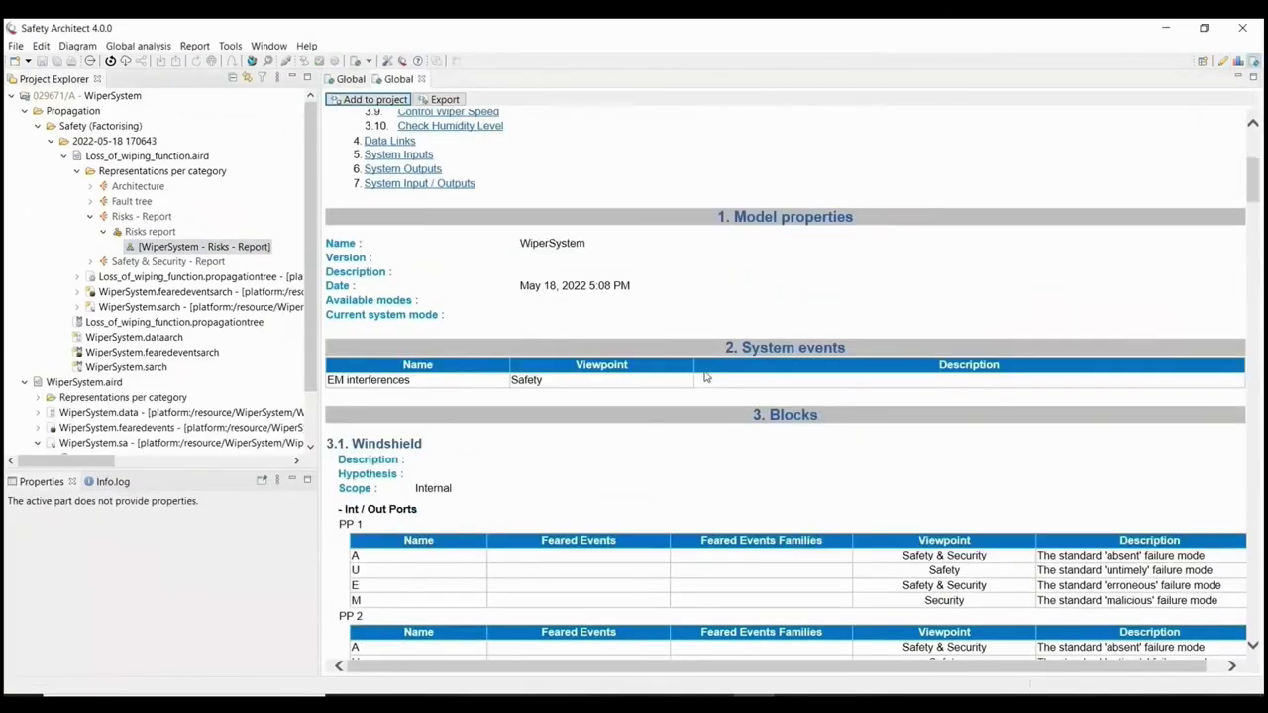
{"action": "scroll", "coordinate": [705, 376], "scroll_direction": "down", "scroll_amount": 2}
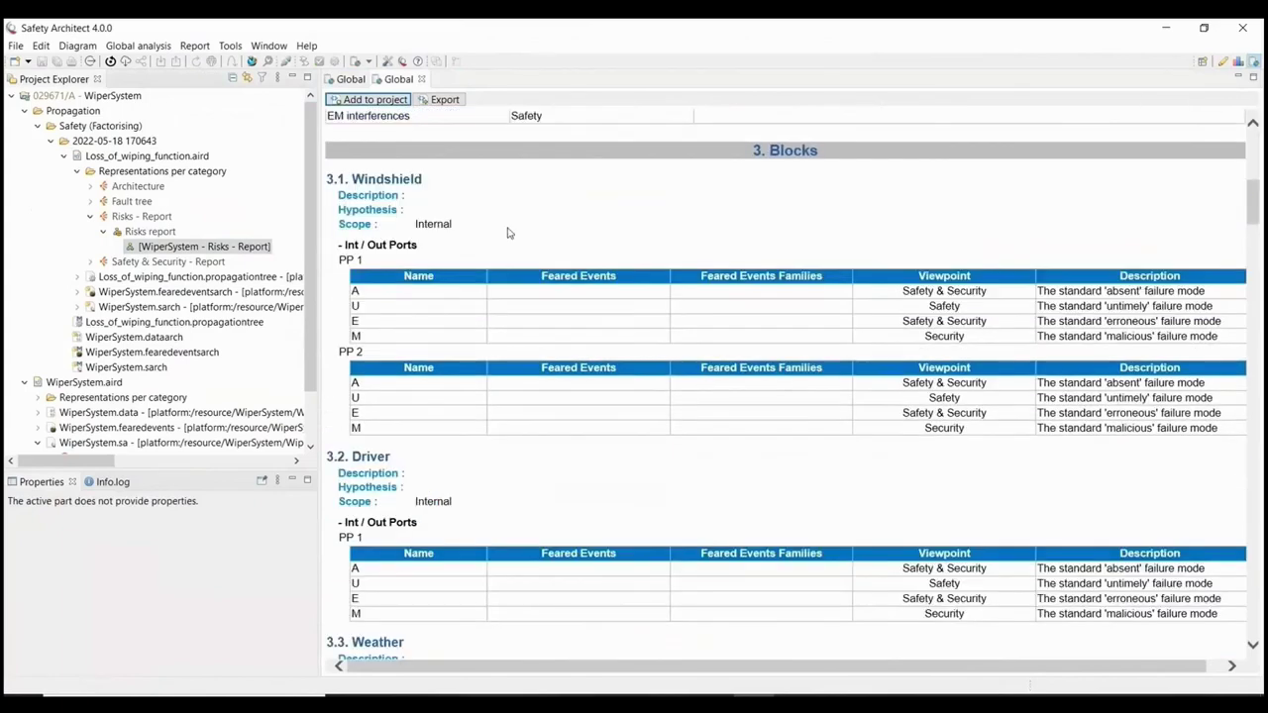
{"action": "left_click", "coordinate": [369, 101]}
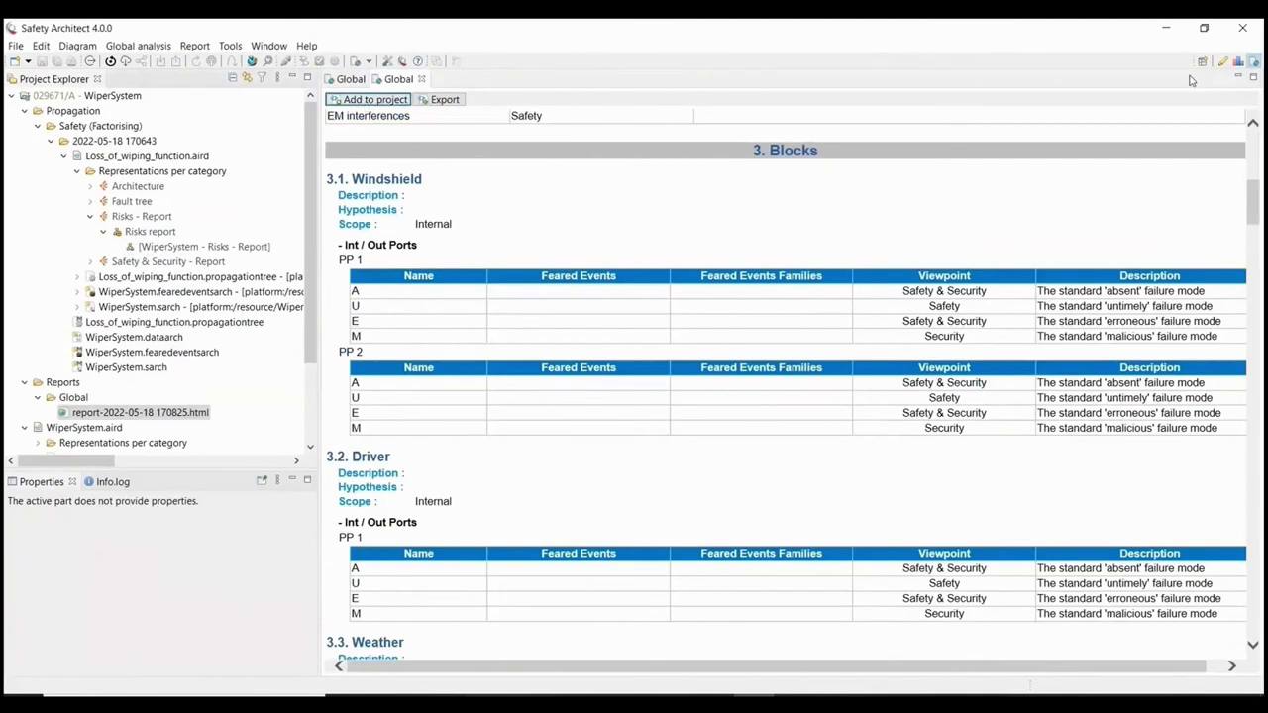
{"action": "left_click", "coordinate": [1219, 63]}
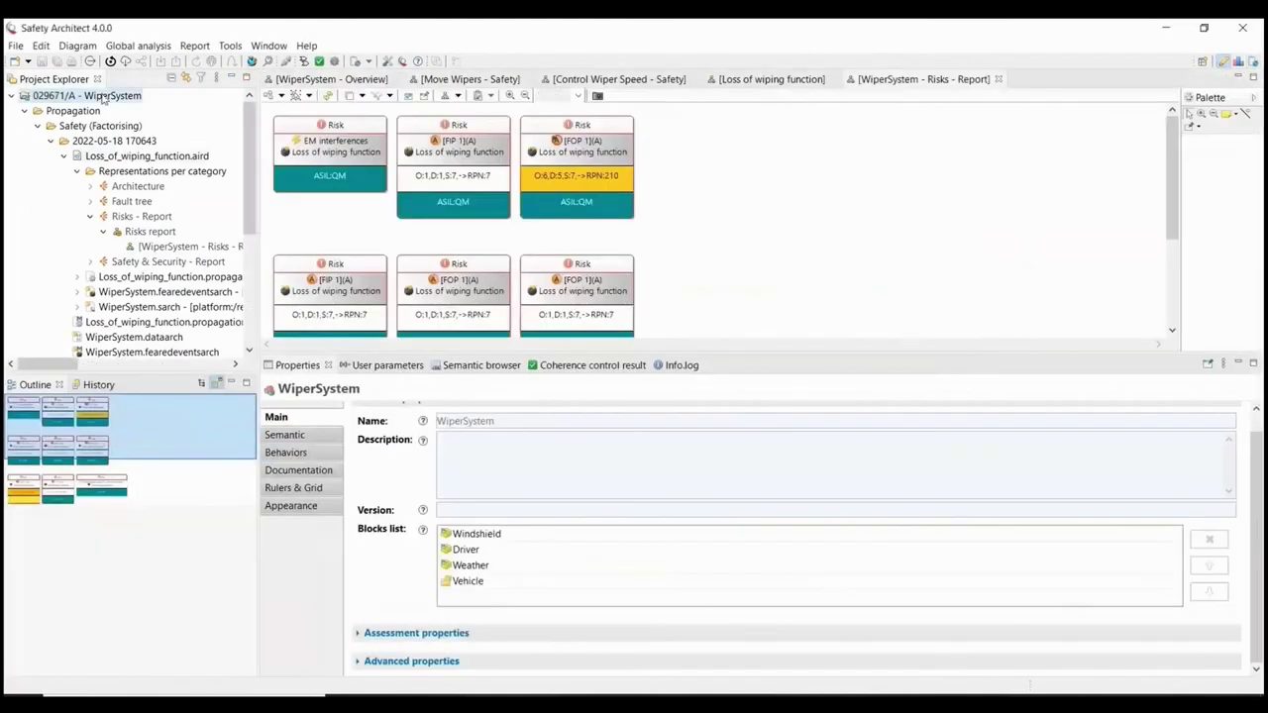
Step: Publish the WiperSystem project to Teamcenter
{"action": "left_click", "coordinate": [105, 96]}
{"action": "right_click", "coordinate": [110, 98]}
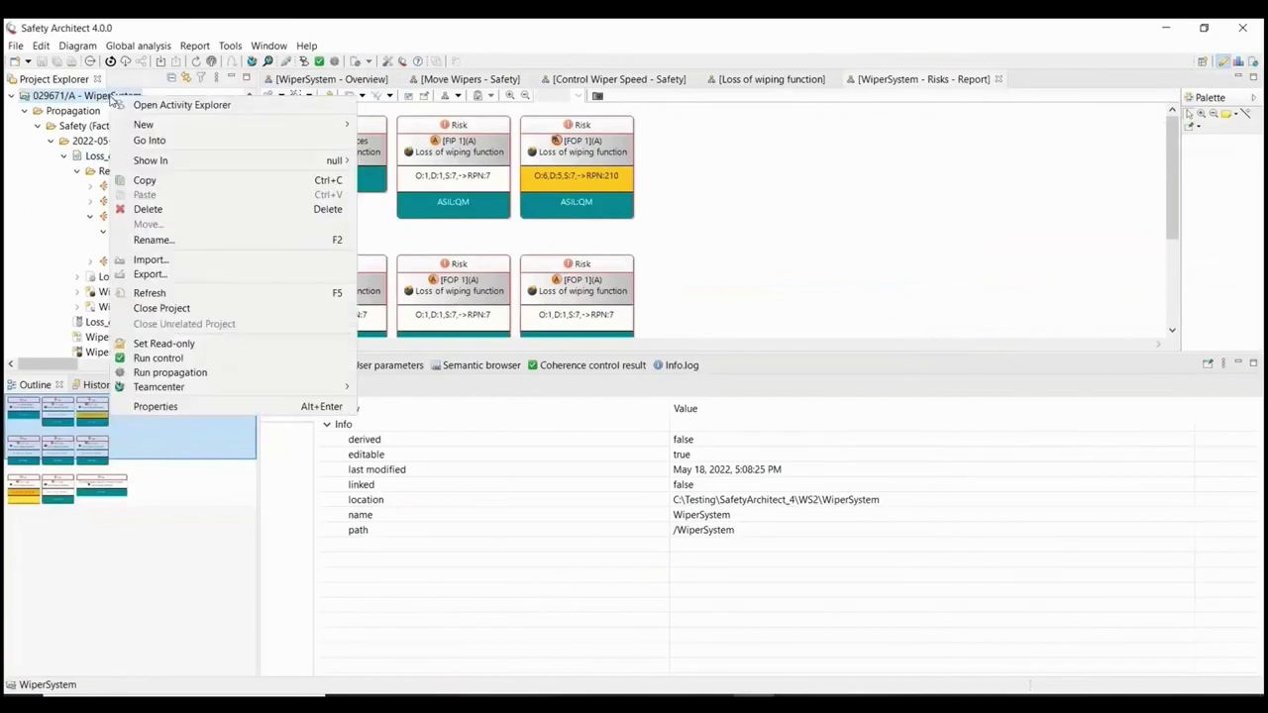
{"action": "mouse_move", "coordinate": [282, 393]}
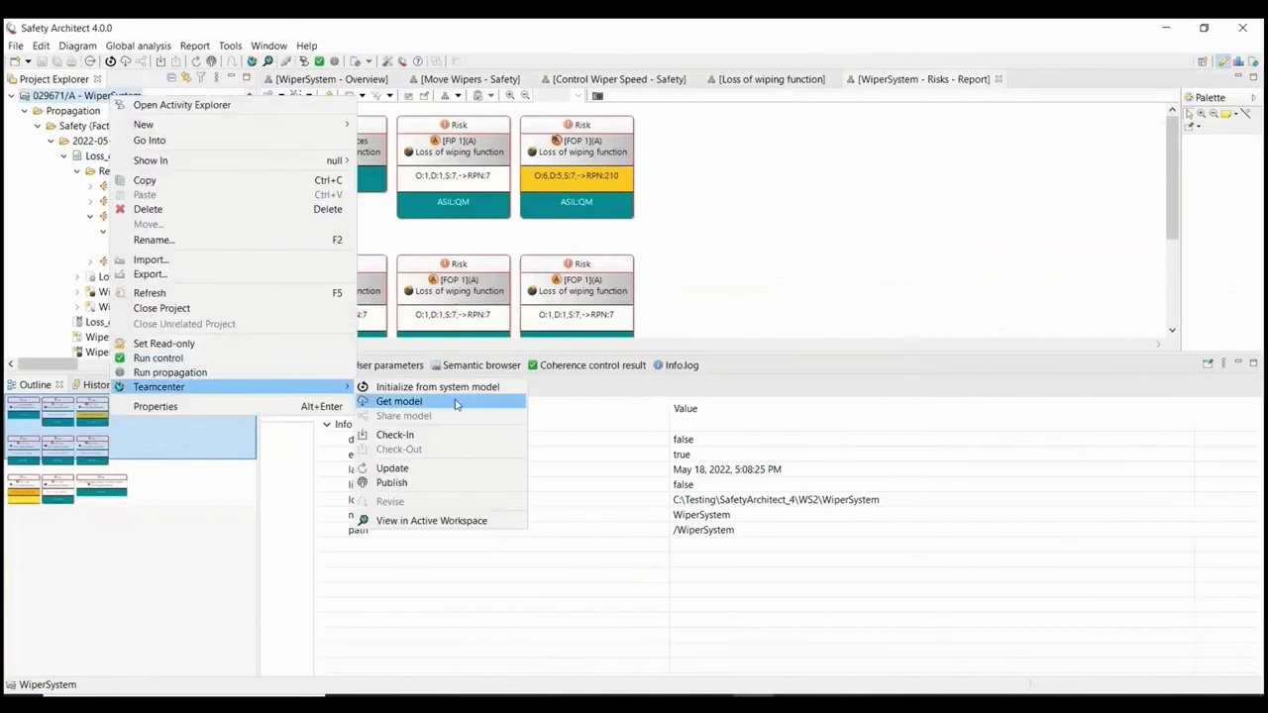
{"action": "left_click", "coordinate": [392, 483]}
{"action": "left_click", "coordinate": [322, 307]}
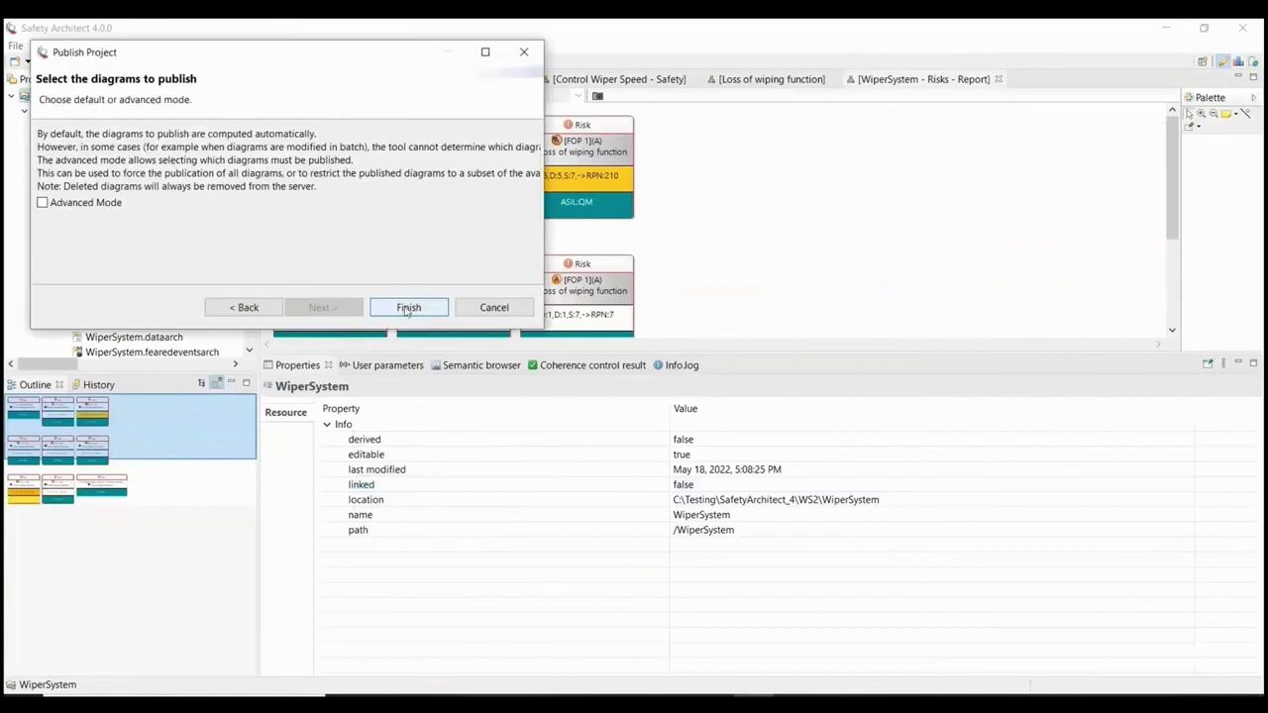
{"action": "left_click", "coordinate": [406, 308]}
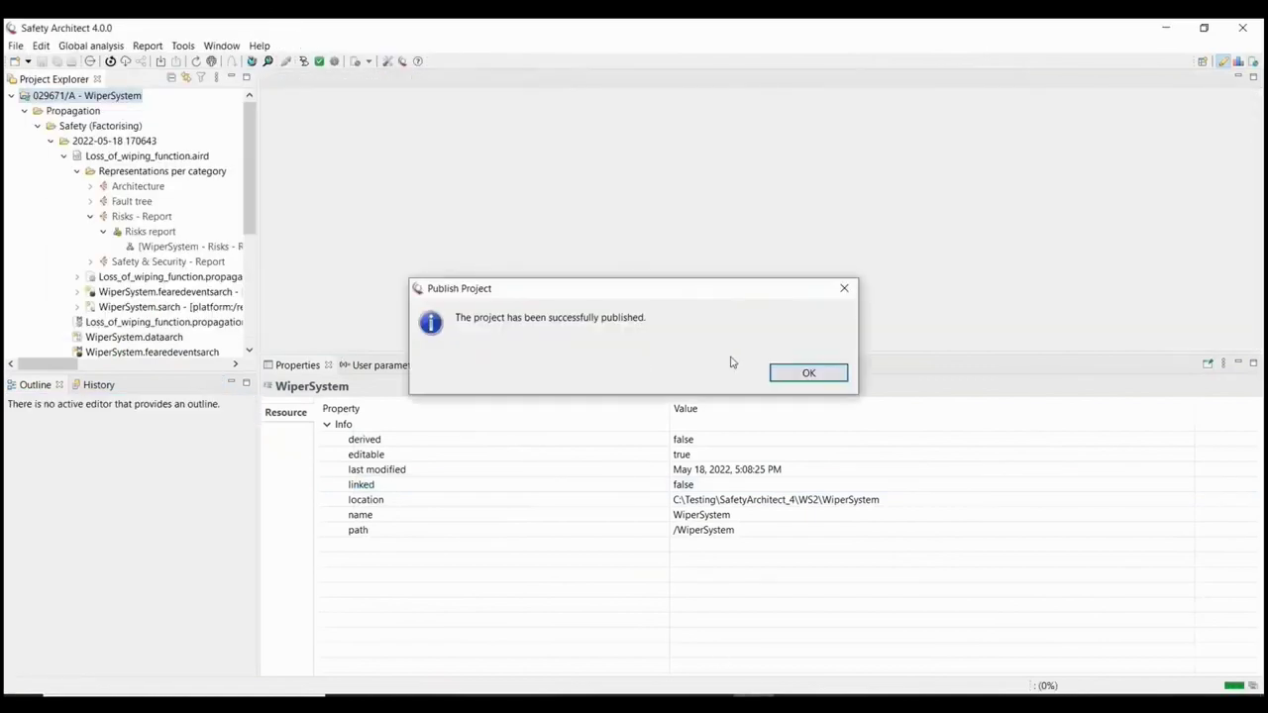
{"action": "left_click", "coordinate": [805, 375]}
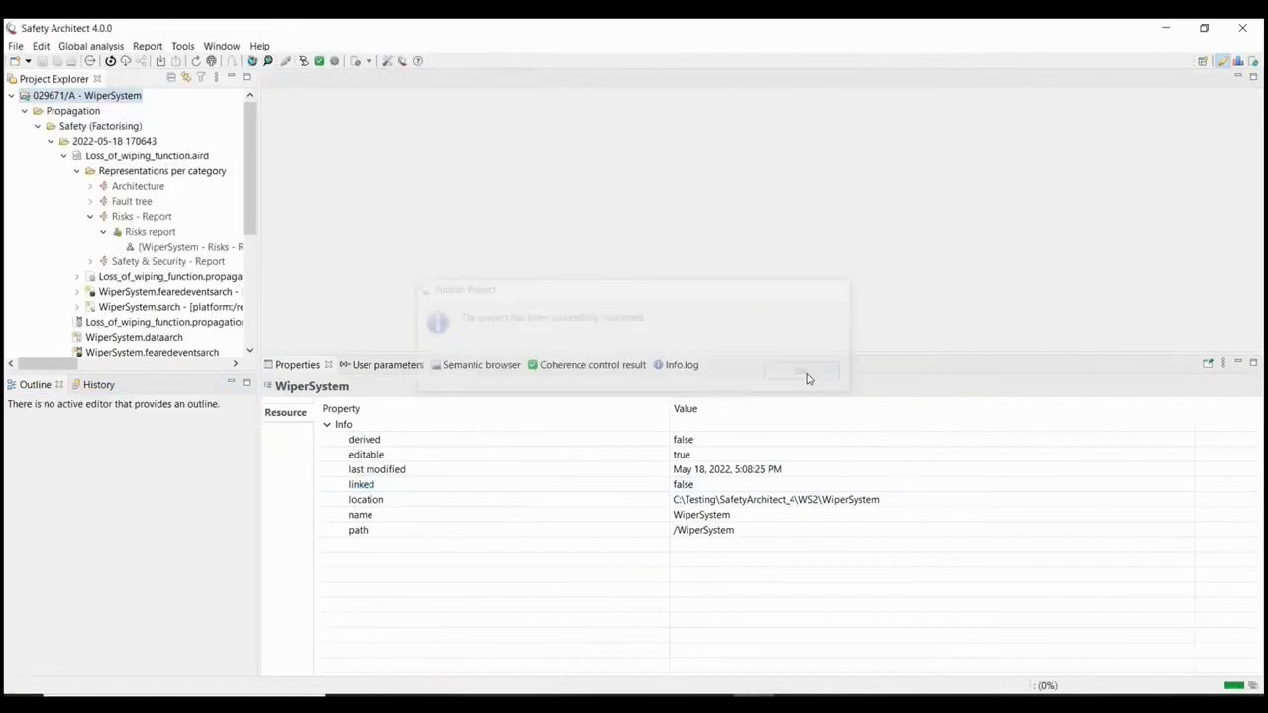
Step: Open the published WiperSystem project in Active Workspace and maximise it to fill the window
{"action": "right_click", "coordinate": [124, 96]}
{"action": "mouse_move", "coordinate": [274, 385]}
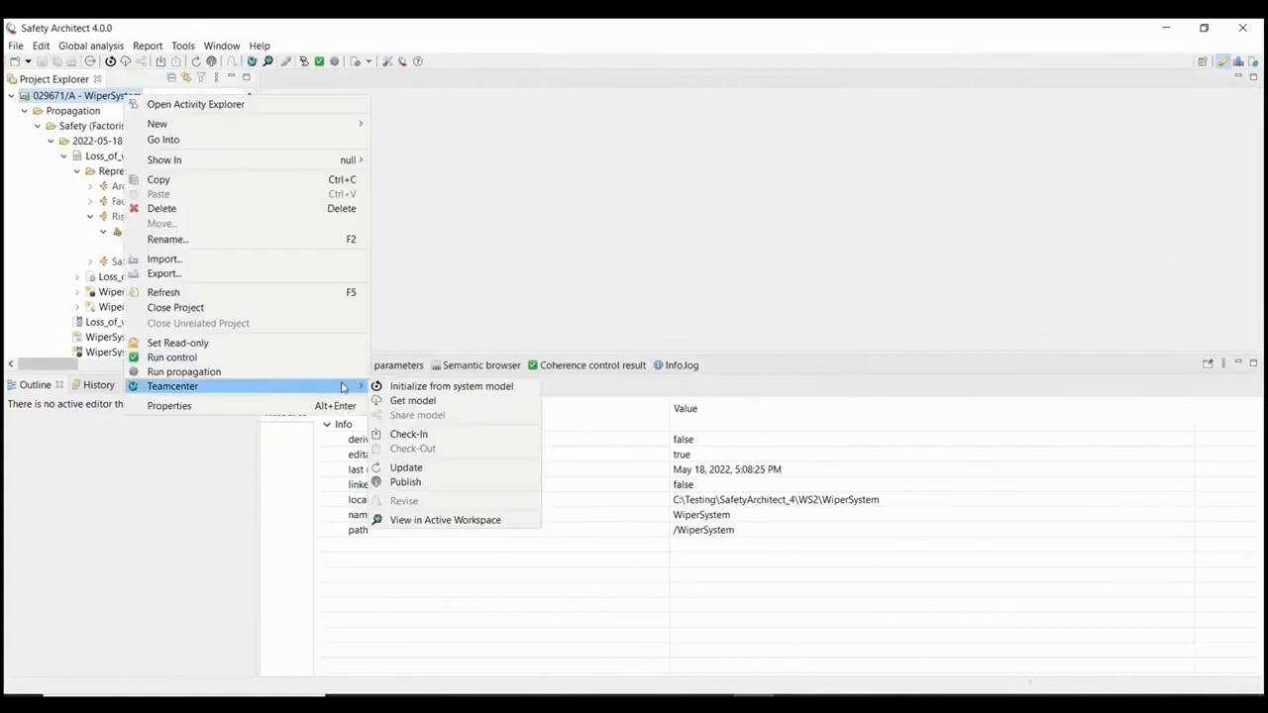
{"action": "left_click", "coordinate": [451, 520]}
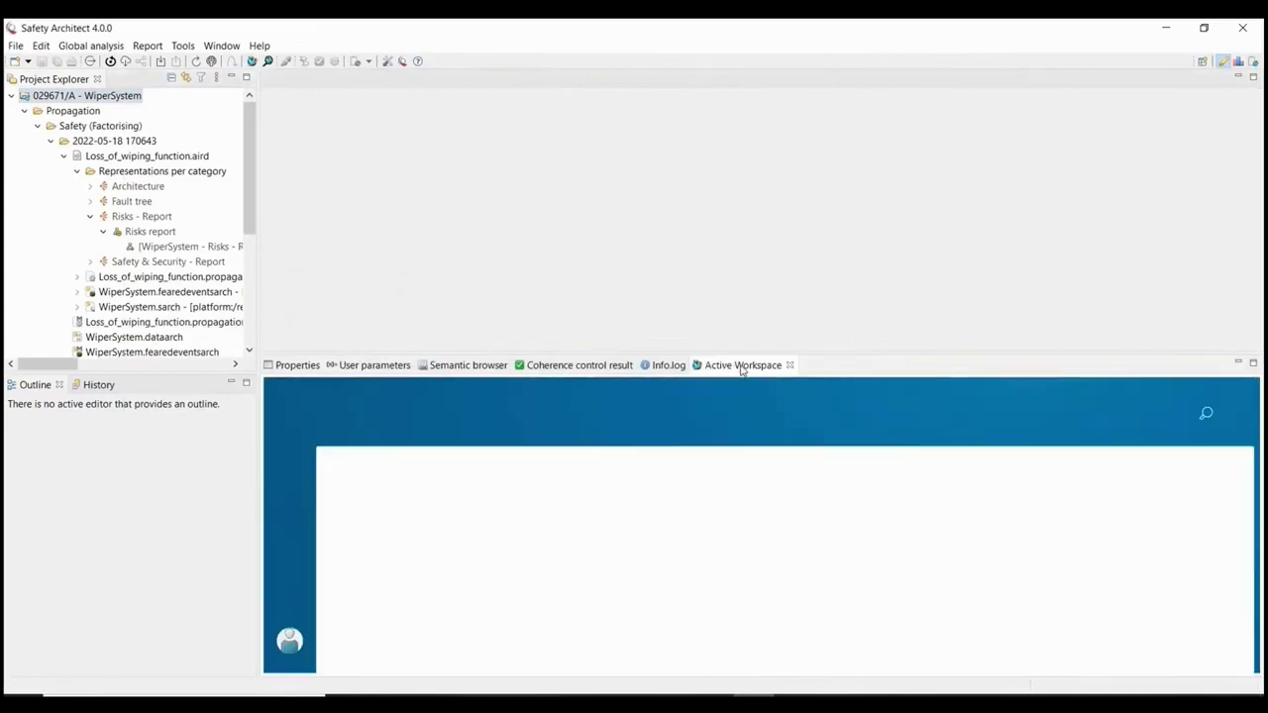
{"action": "double_click", "coordinate": [740, 365]}
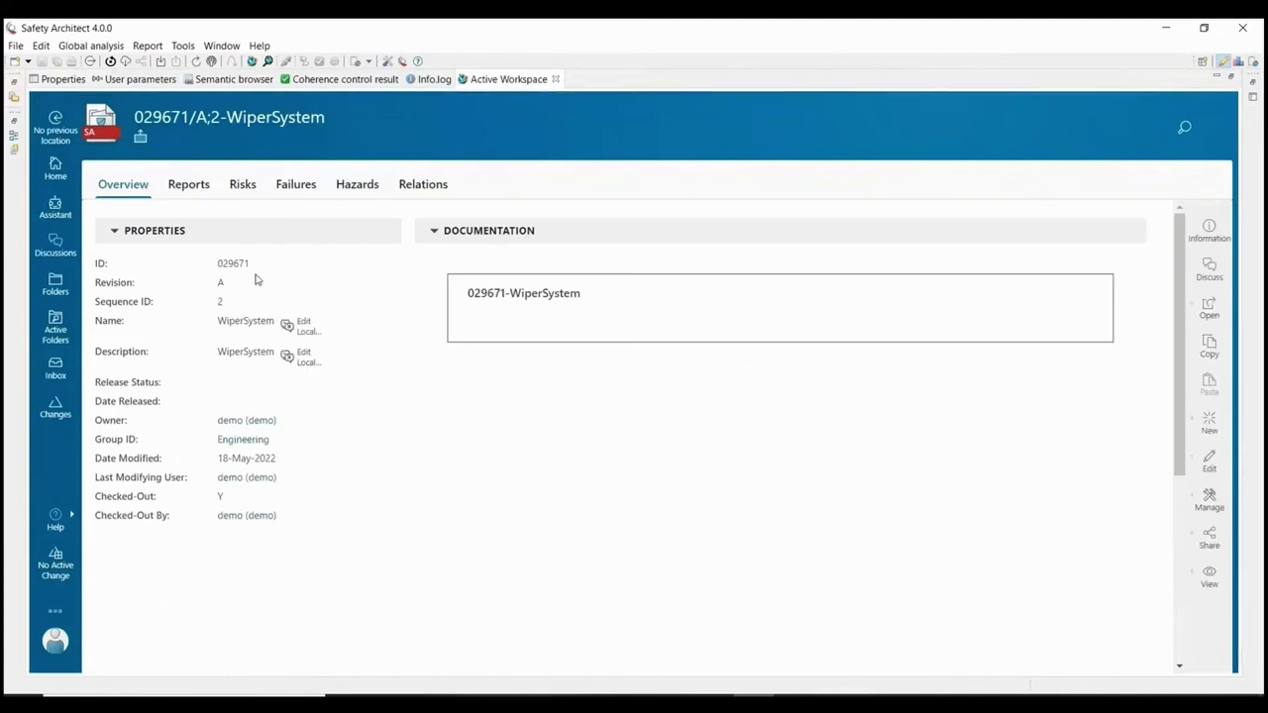
Step: Preview the WiperSystem - Overview and Control Wiper Speed - Safety diagrams and the published Global report
{"action": "left_click", "coordinate": [182, 189]}
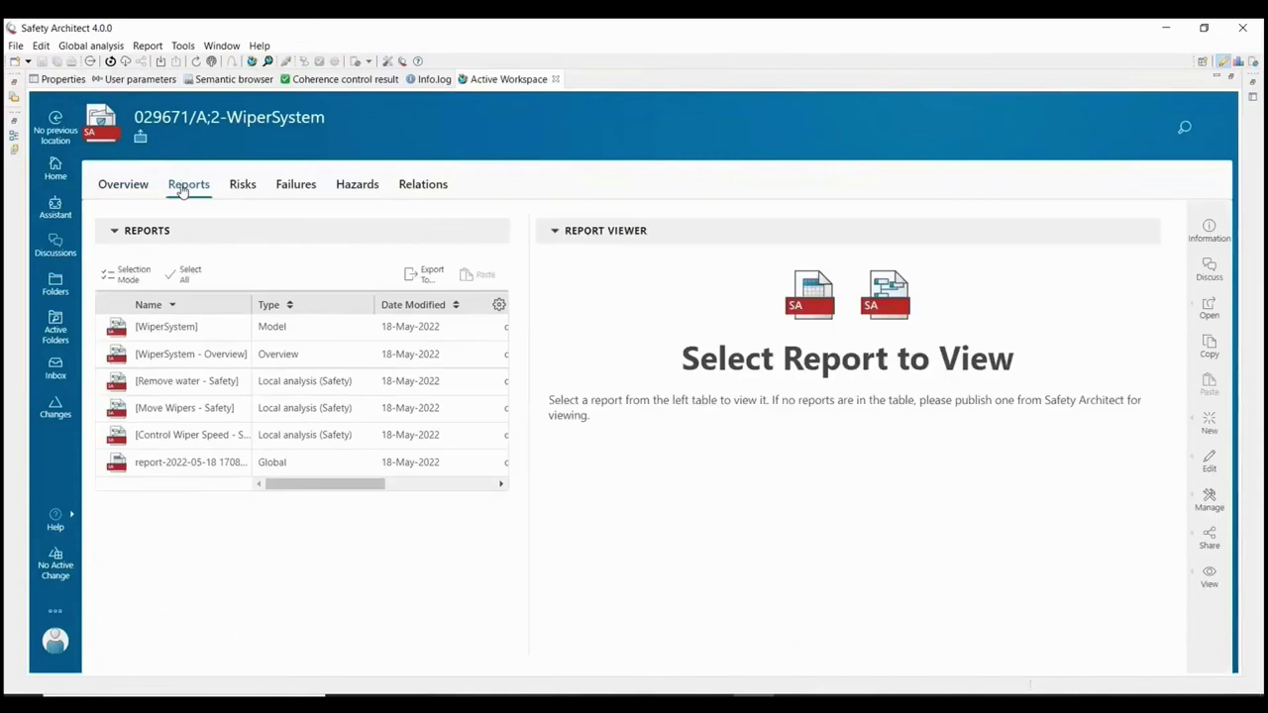
{"action": "left_click", "coordinate": [182, 356]}
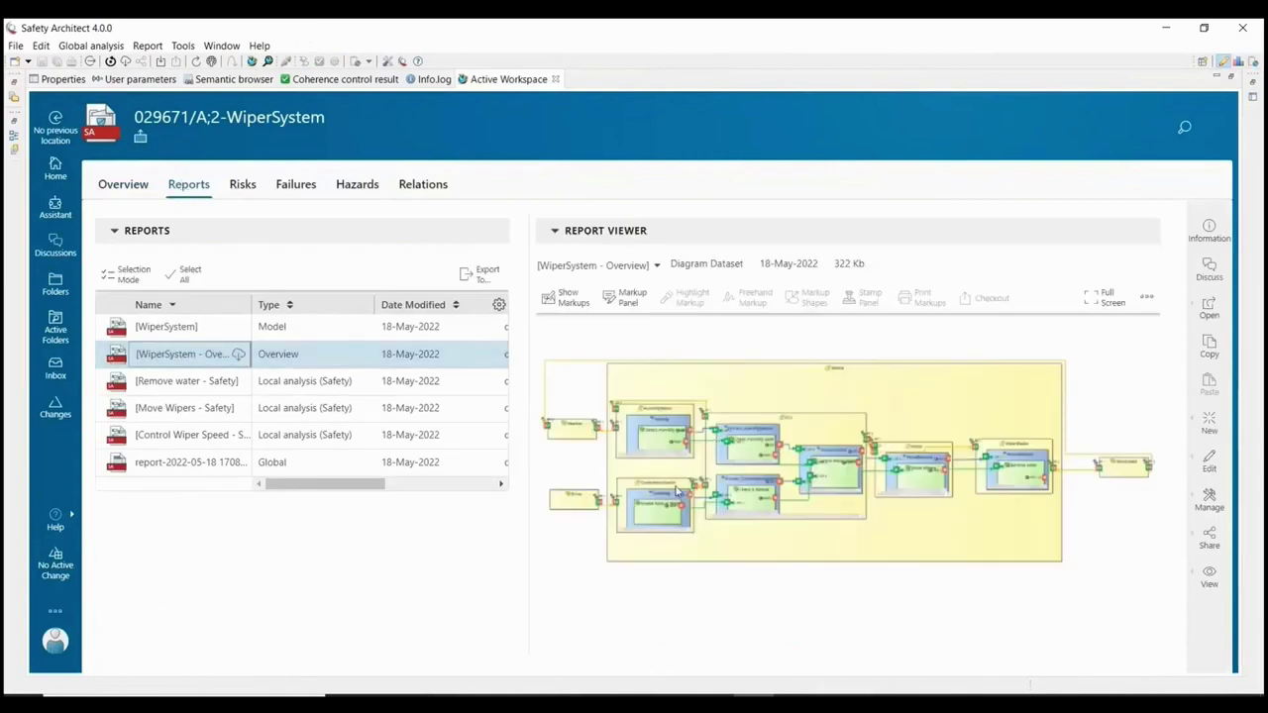
{"action": "scroll", "coordinate": [677, 490], "scroll_direction": "up", "scroll_amount": 5}
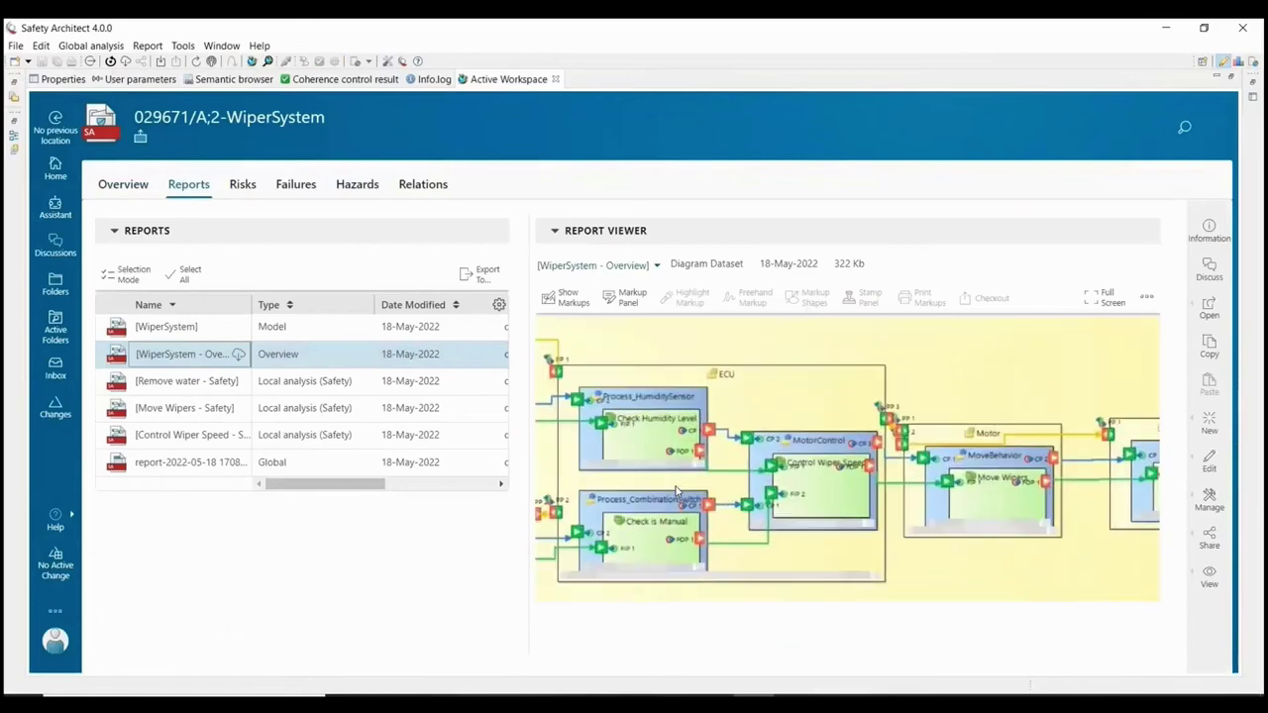
{"action": "scroll", "coordinate": [677, 490], "scroll_direction": "up", "scroll_amount": 1}
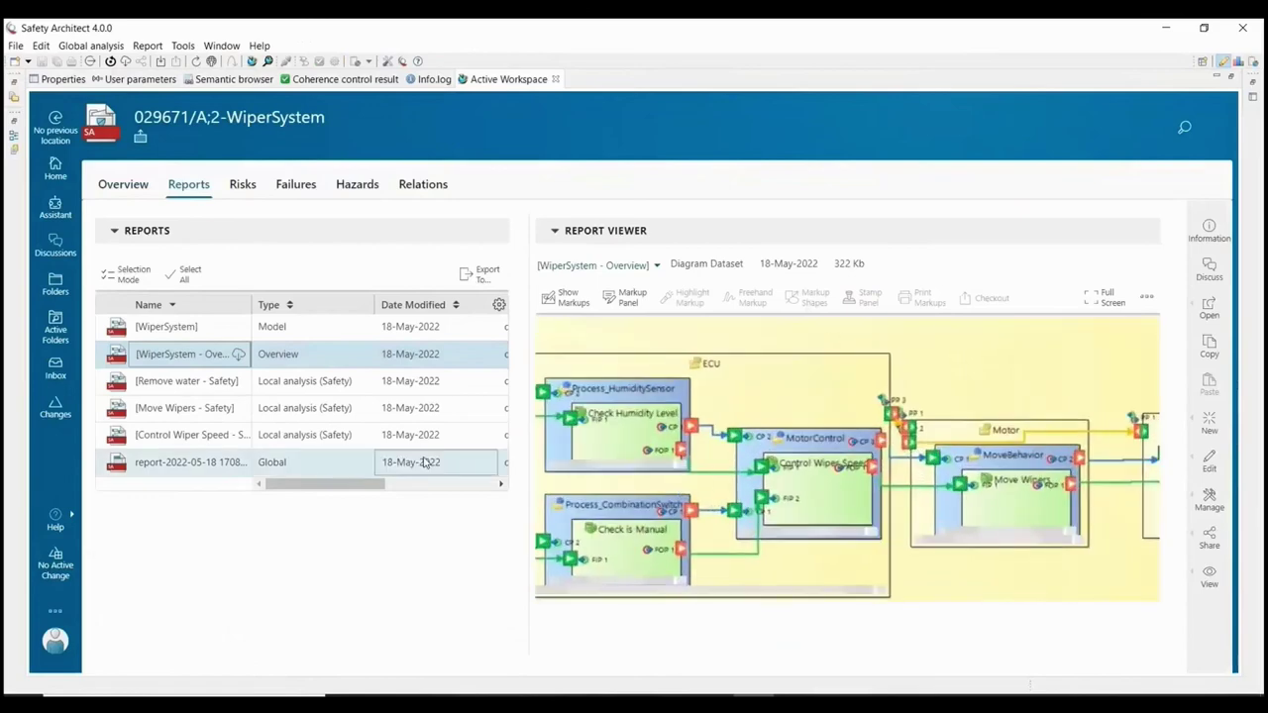
{"action": "left_click", "coordinate": [173, 441]}
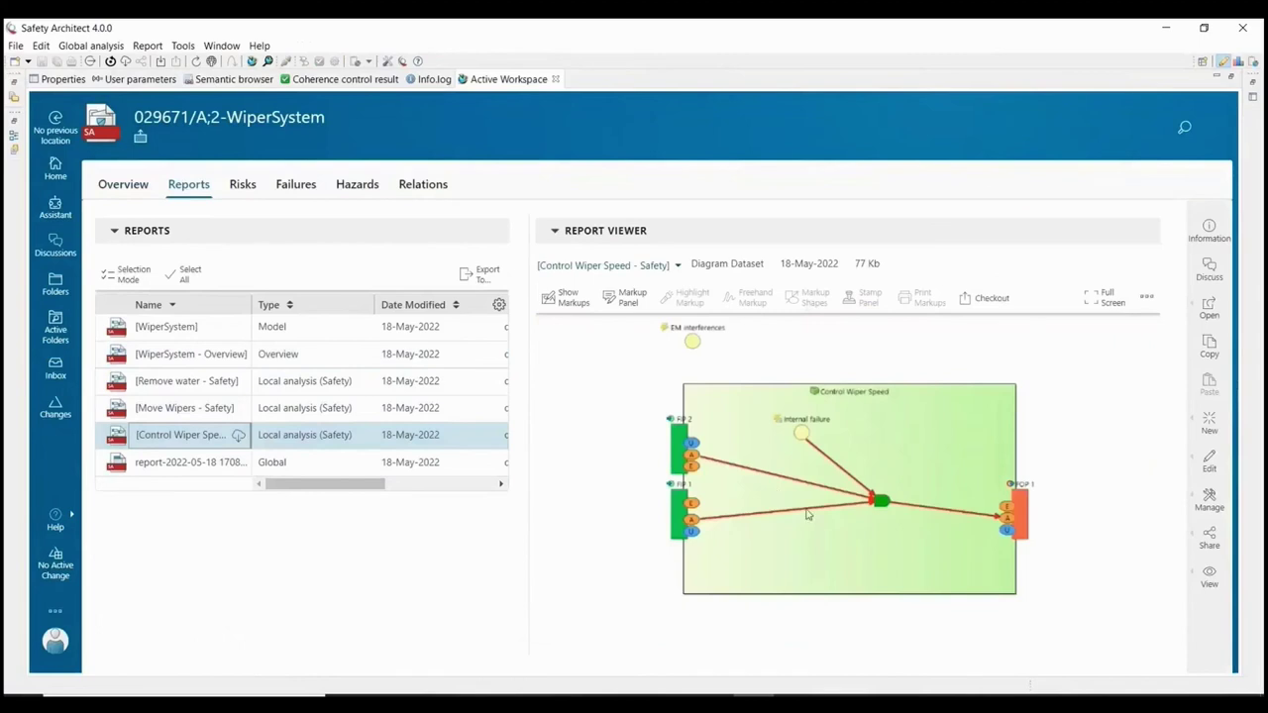
{"action": "scroll", "coordinate": [862, 551], "scroll_direction": "up", "scroll_amount": 1}
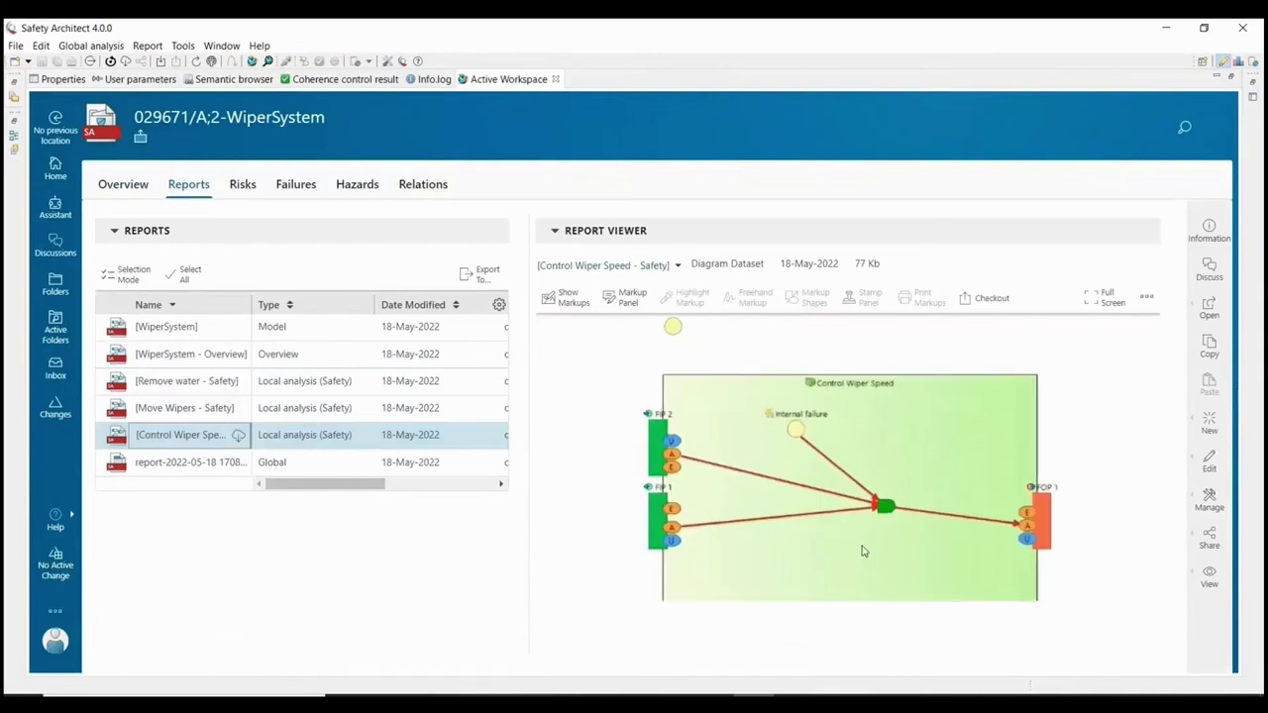
{"action": "left_click", "coordinate": [190, 462]}
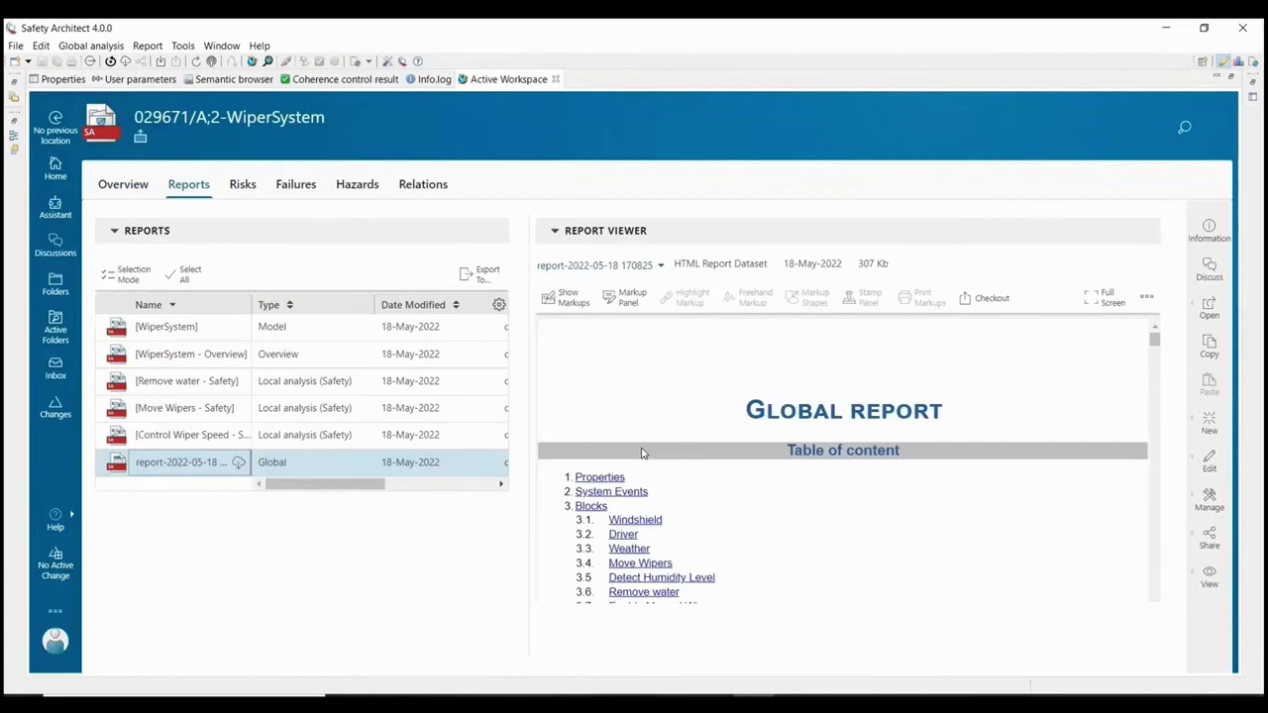
{"action": "left_click", "coordinate": [240, 186]}
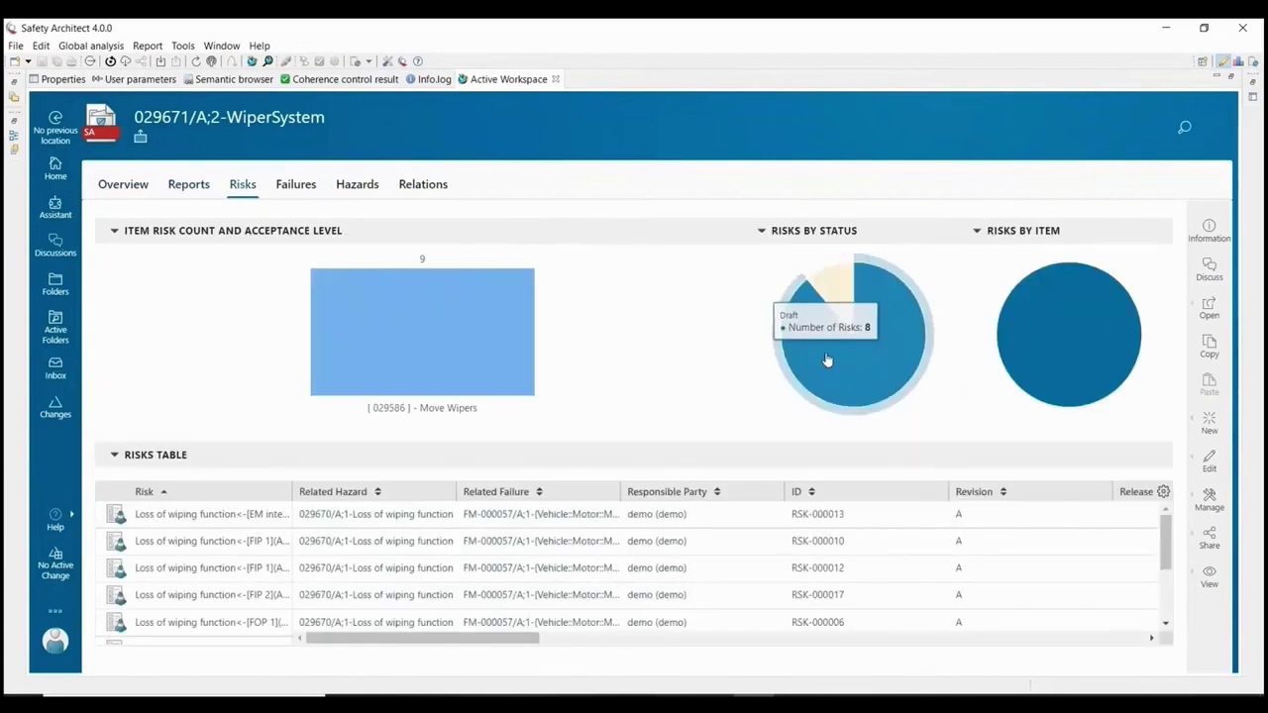
Step: Inspect the second risk's Acceptance Level and Mitigation Strategy values in the risks table
{"action": "mouse_move", "coordinate": [1067, 366]}
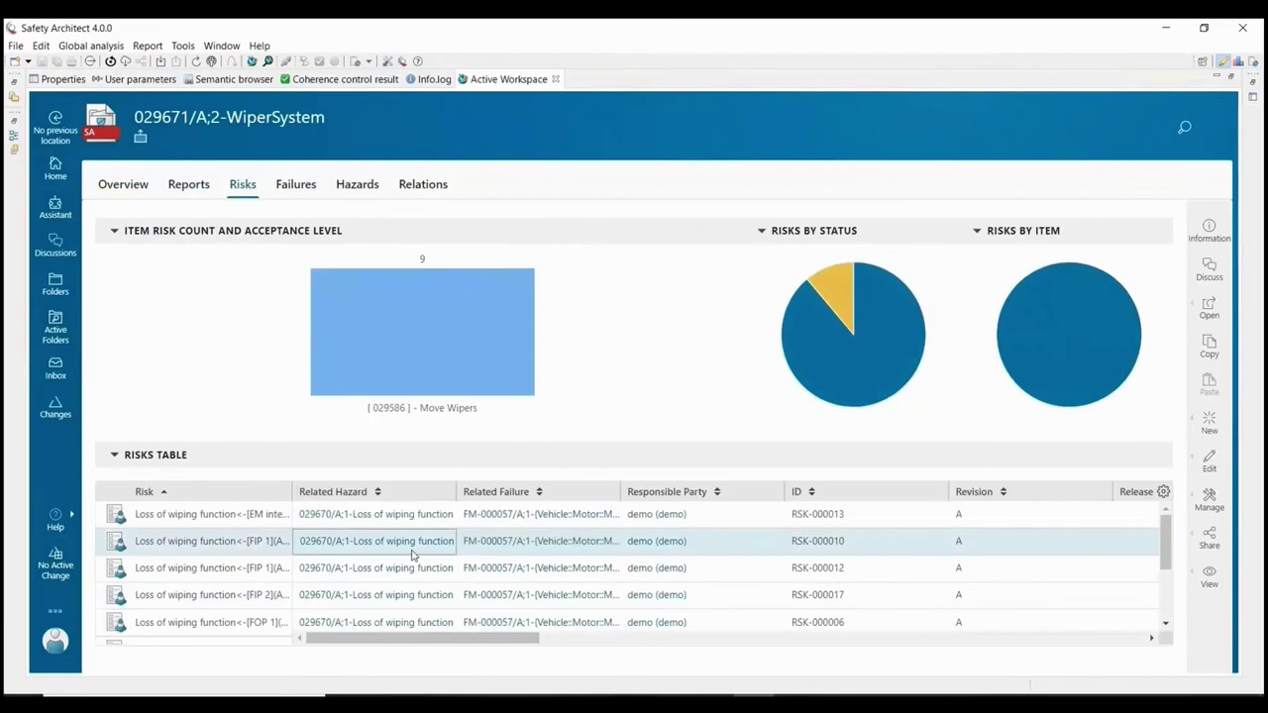
{"action": "scroll", "coordinate": [412, 555], "scroll_direction": "down", "scroll_amount": 3}
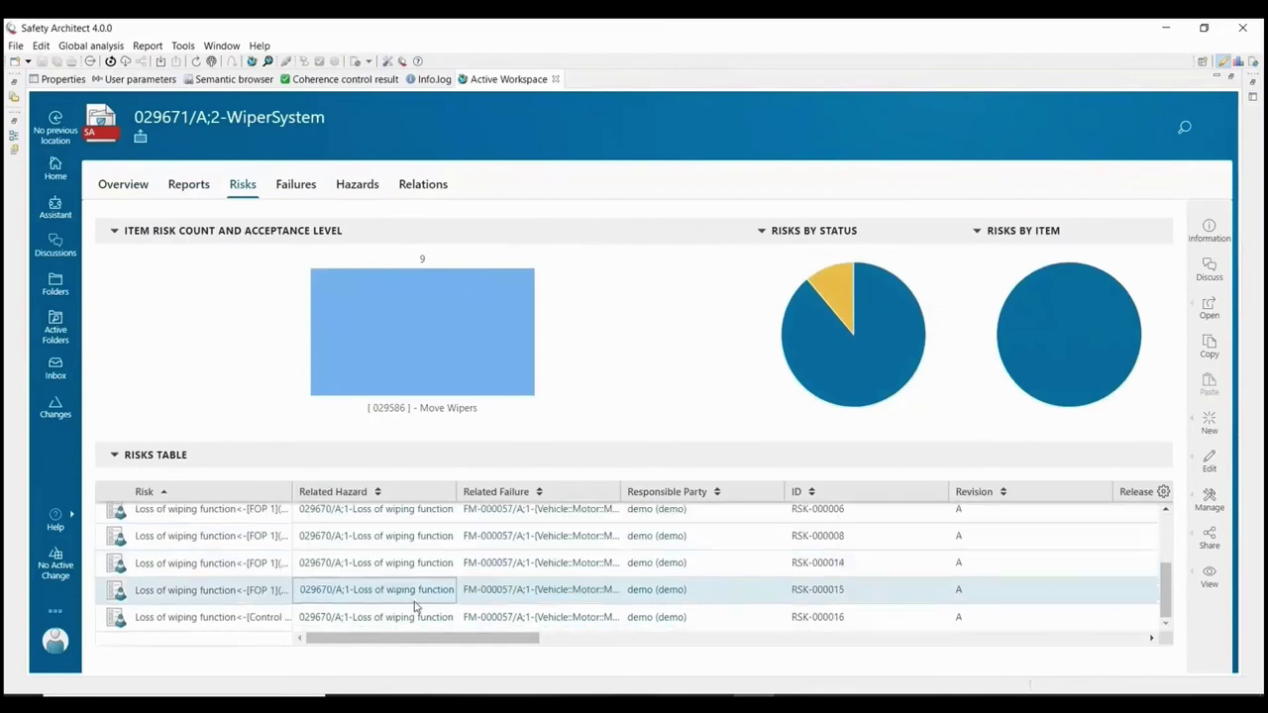
{"action": "left_click_drag", "start_coordinate": [427, 639], "coordinate": [750, 648]}
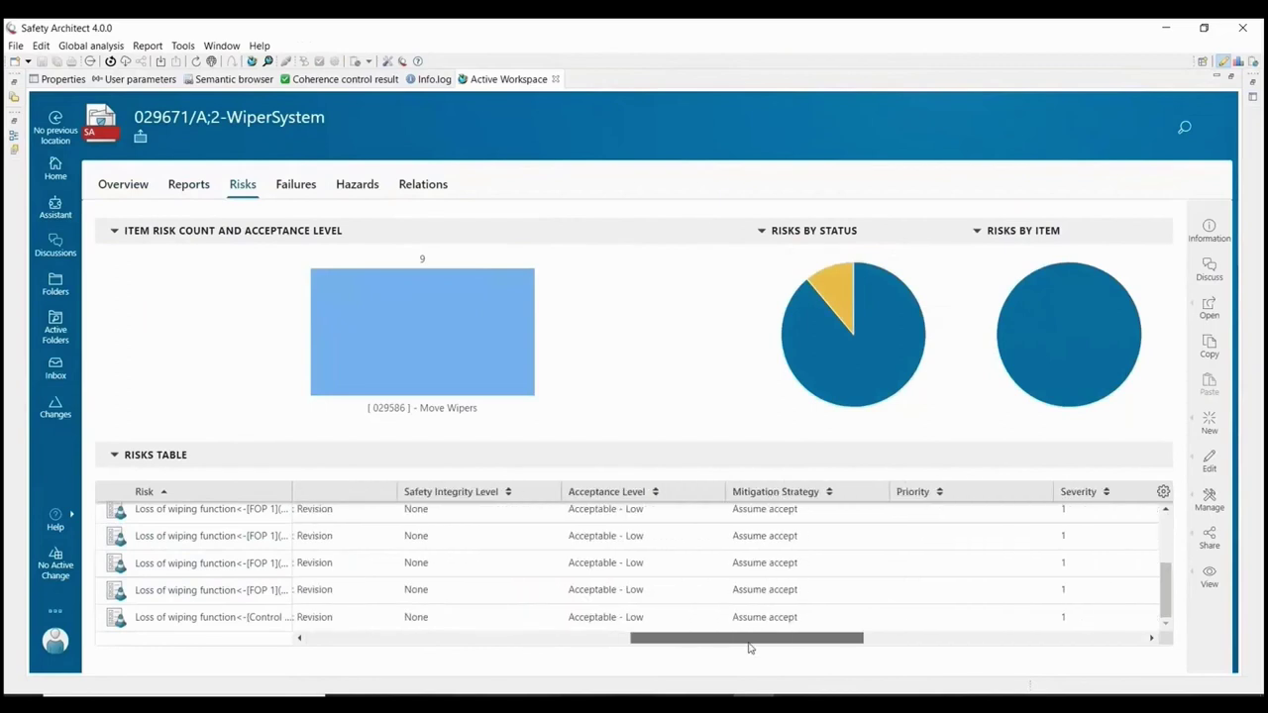
{"action": "left_click", "coordinate": [665, 535]}
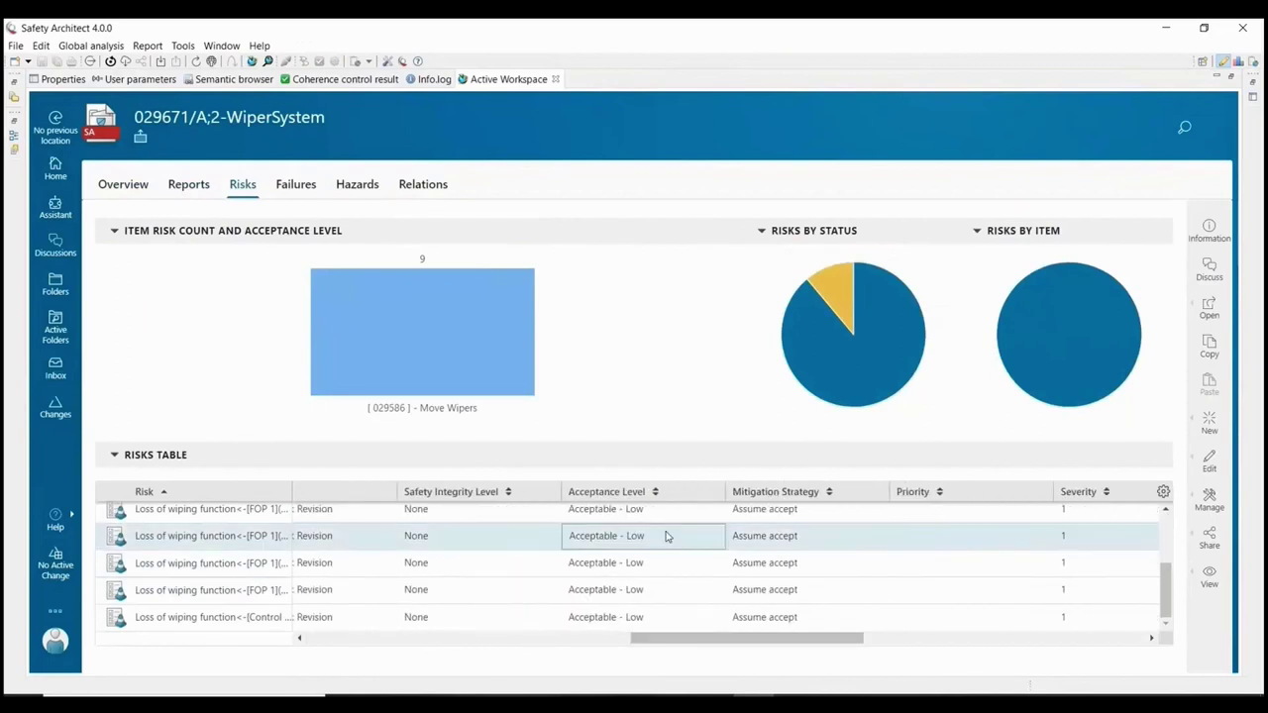
{"action": "scroll", "coordinate": [730, 522], "scroll_direction": "up", "scroll_amount": 5}
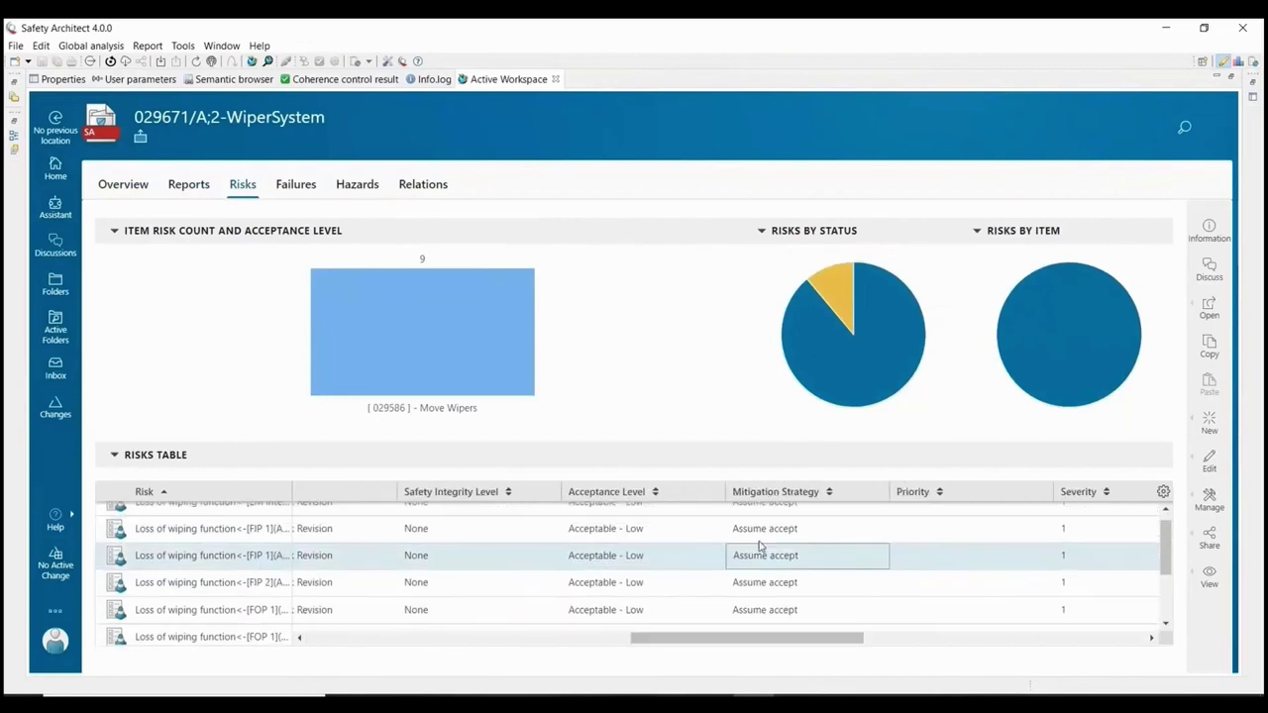
{"action": "left_click", "coordinate": [775, 544]}
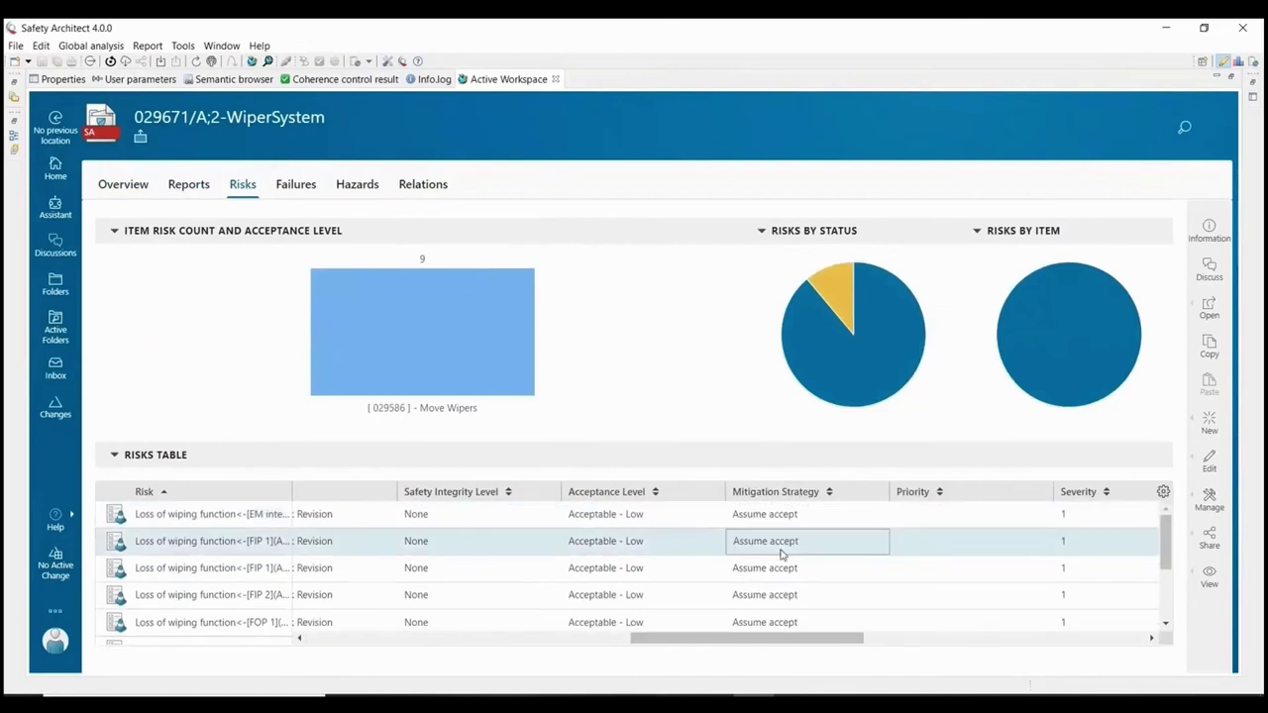
{"action": "left_click_drag", "start_coordinate": [738, 638], "coordinate": [905, 634]}
Step: View the failures overview: per-item failure counts, failures by severity and the failures table
{"action": "left_click", "coordinate": [293, 191]}
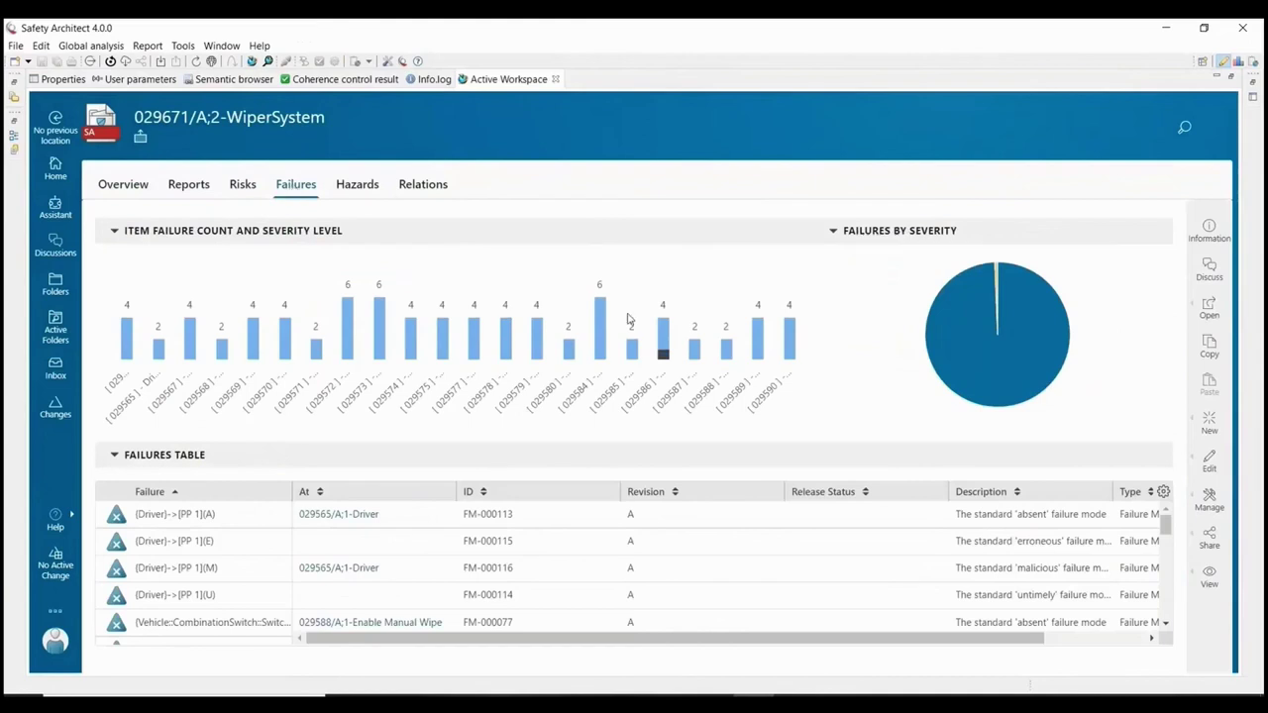
{"action": "mouse_move", "coordinate": [664, 359]}
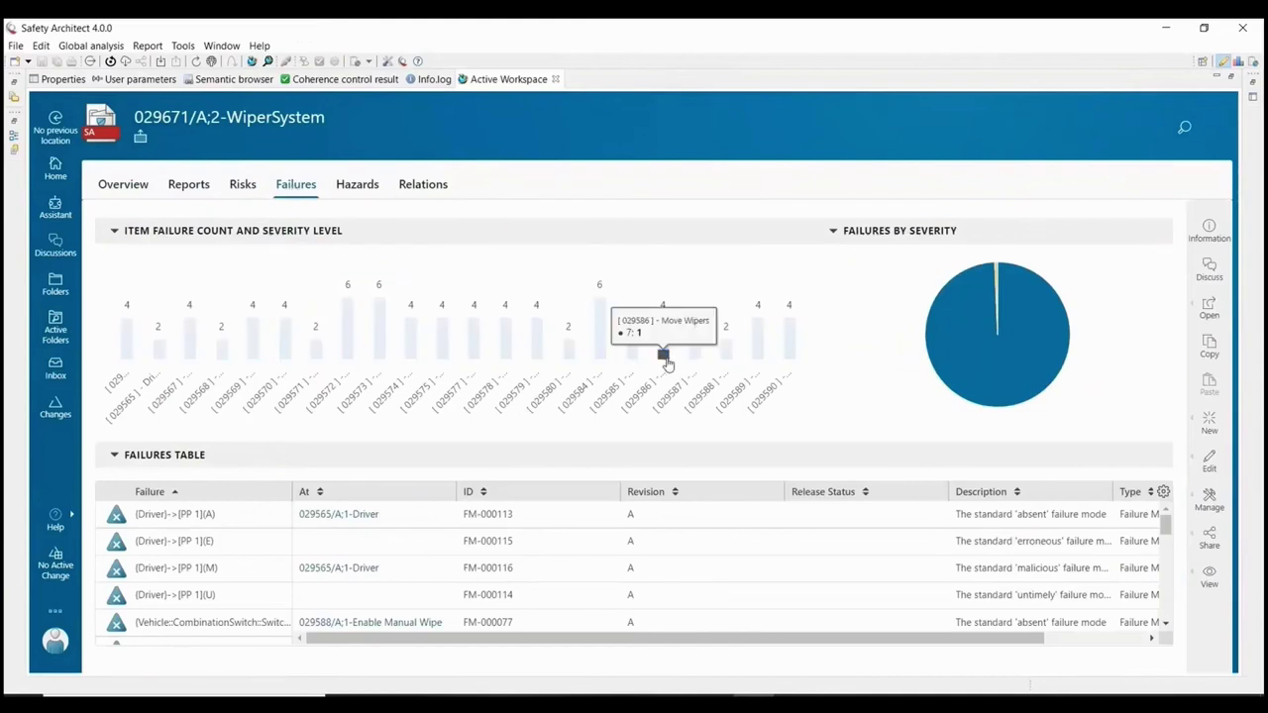
{"action": "mouse_move", "coordinate": [971, 352]}
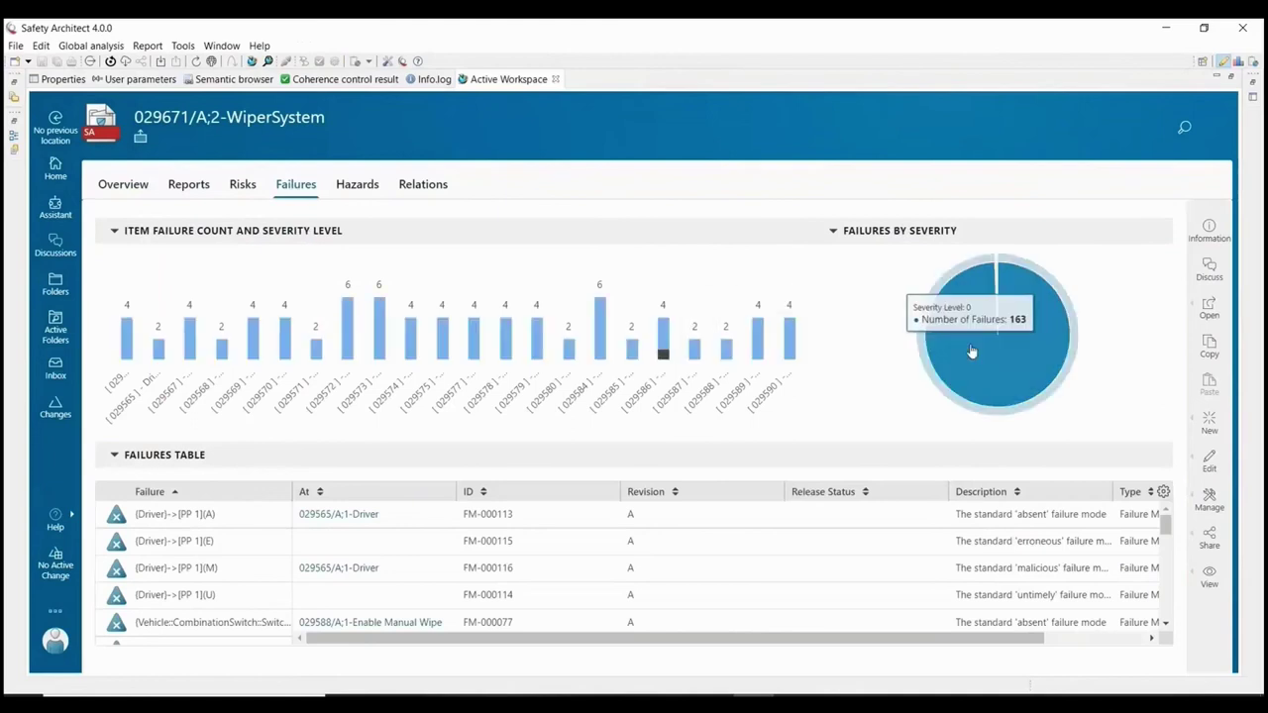
{"action": "mouse_move", "coordinate": [997, 288]}
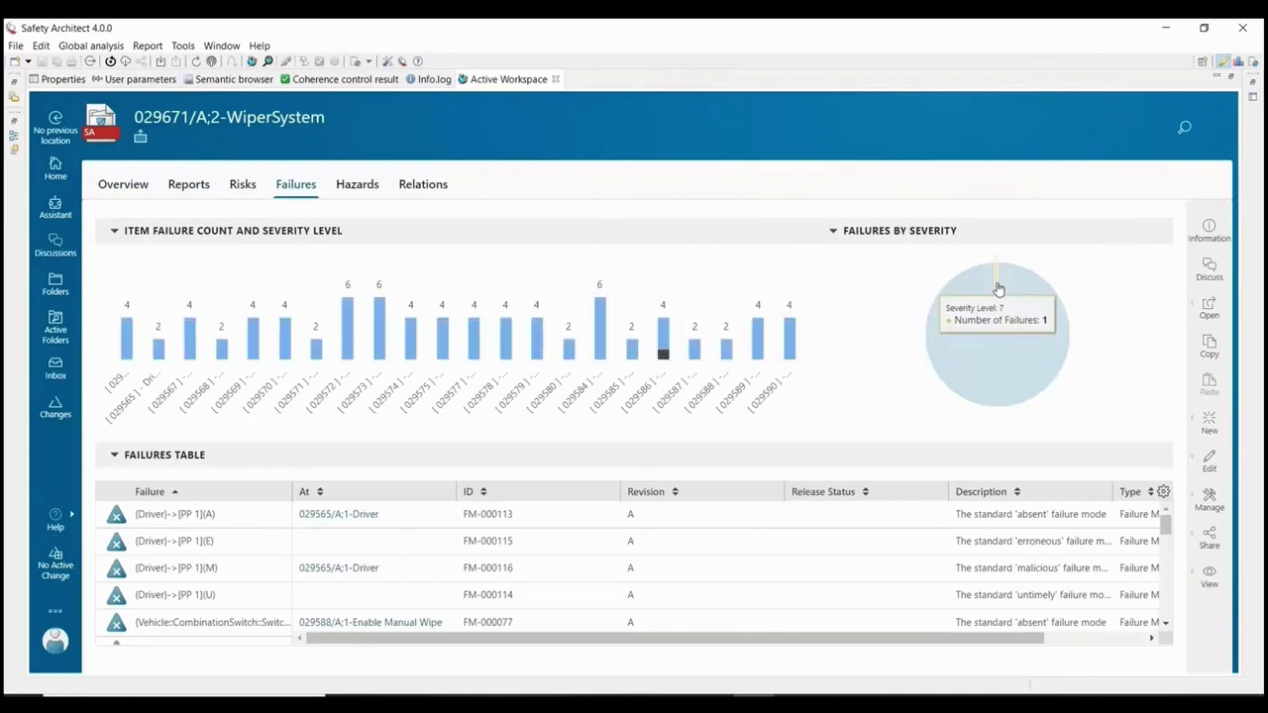
{"action": "left_click", "coordinate": [359, 185]}
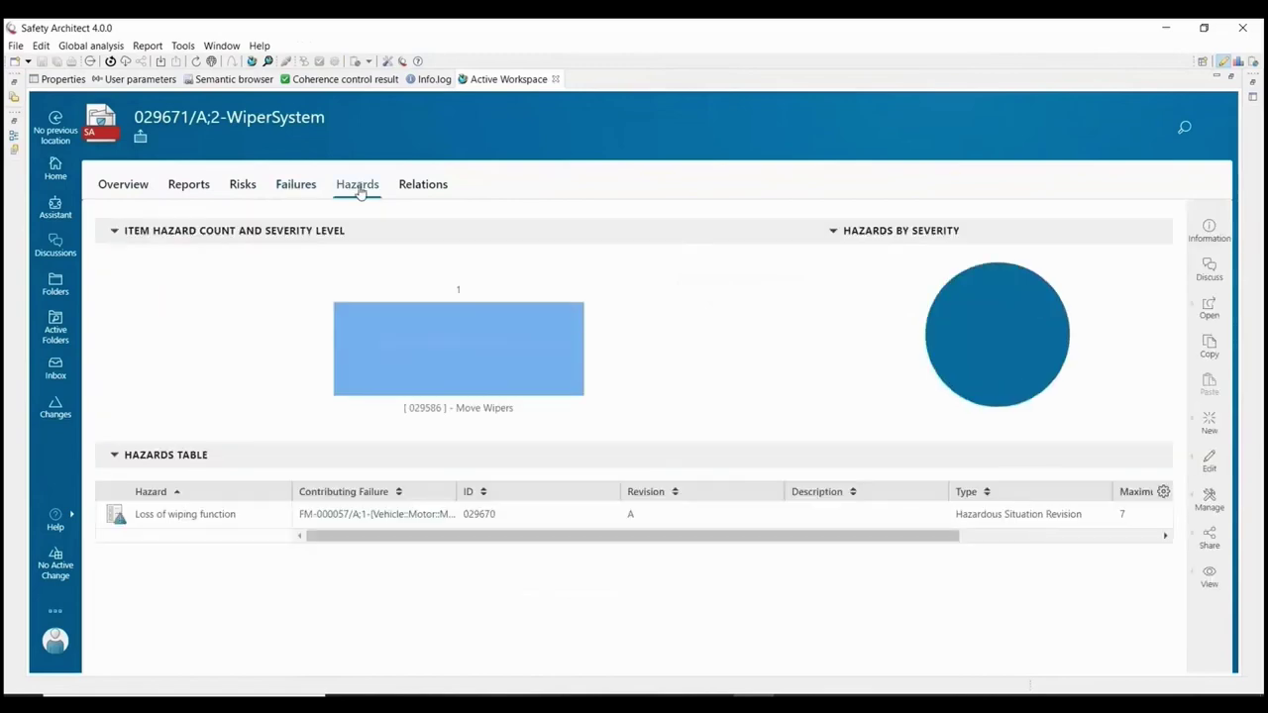
Step: Change the Loss of wiping function hazard's Maximum Severity from 7 to 6 in the Hazards table
{"action": "mouse_move", "coordinate": [999, 319]}
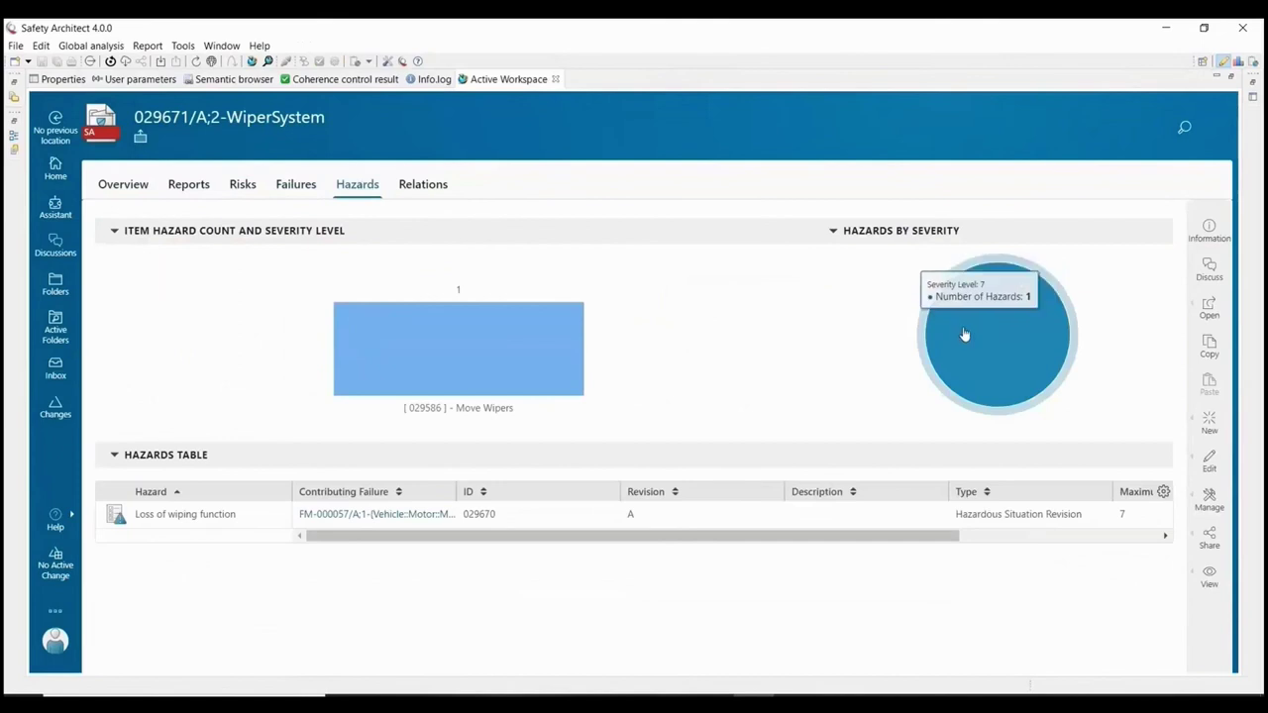
{"action": "mouse_move", "coordinate": [521, 363]}
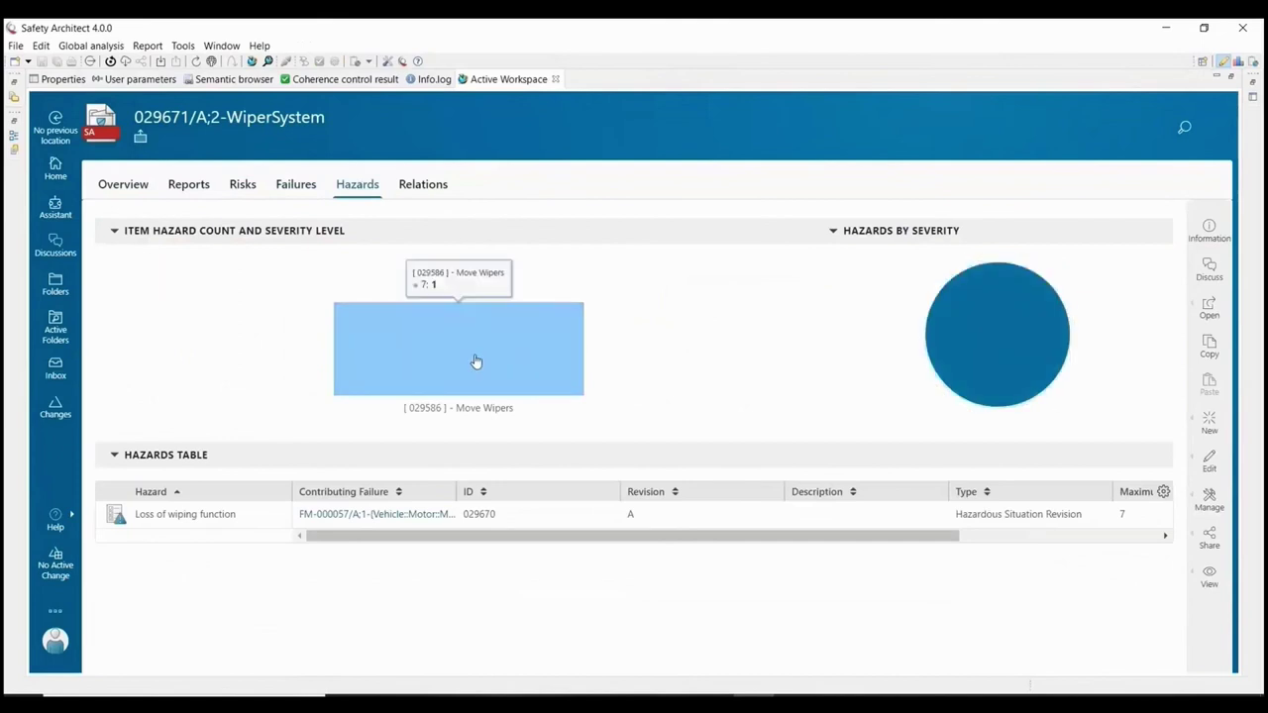
{"action": "left_click", "coordinate": [422, 186]}
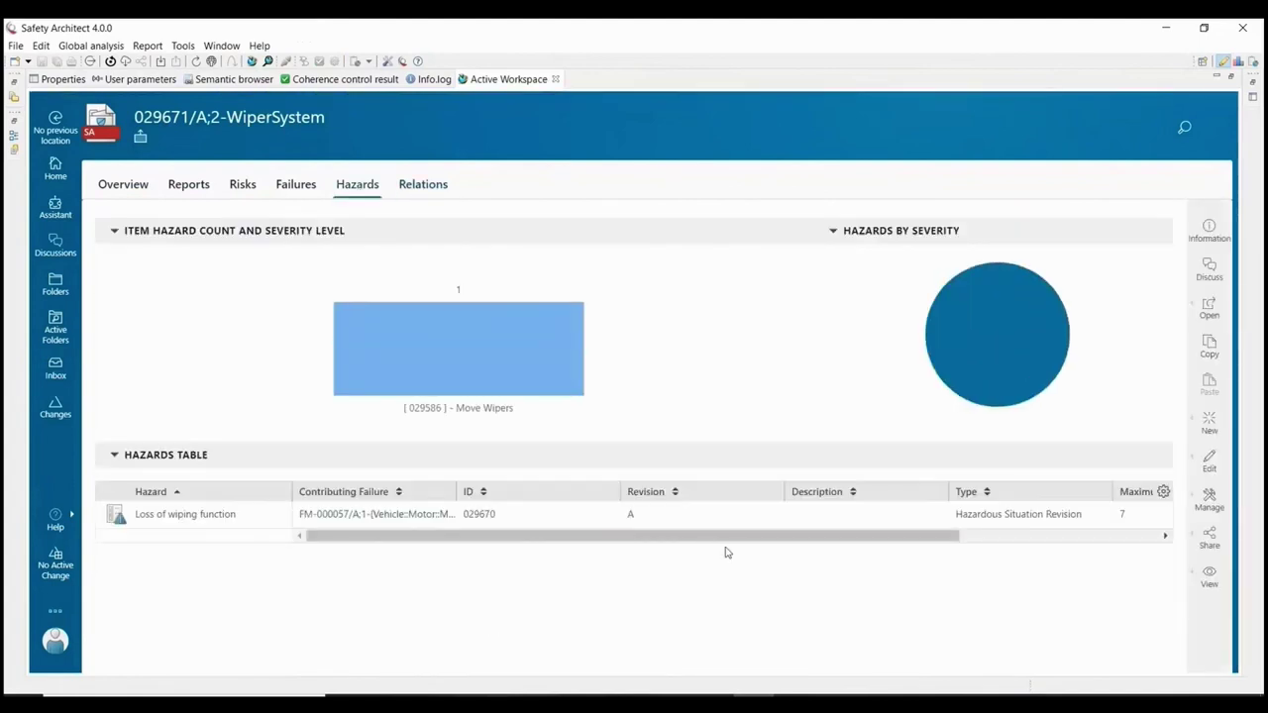
{"action": "left_click_drag", "start_coordinate": [741, 545], "coordinate": [962, 543]}
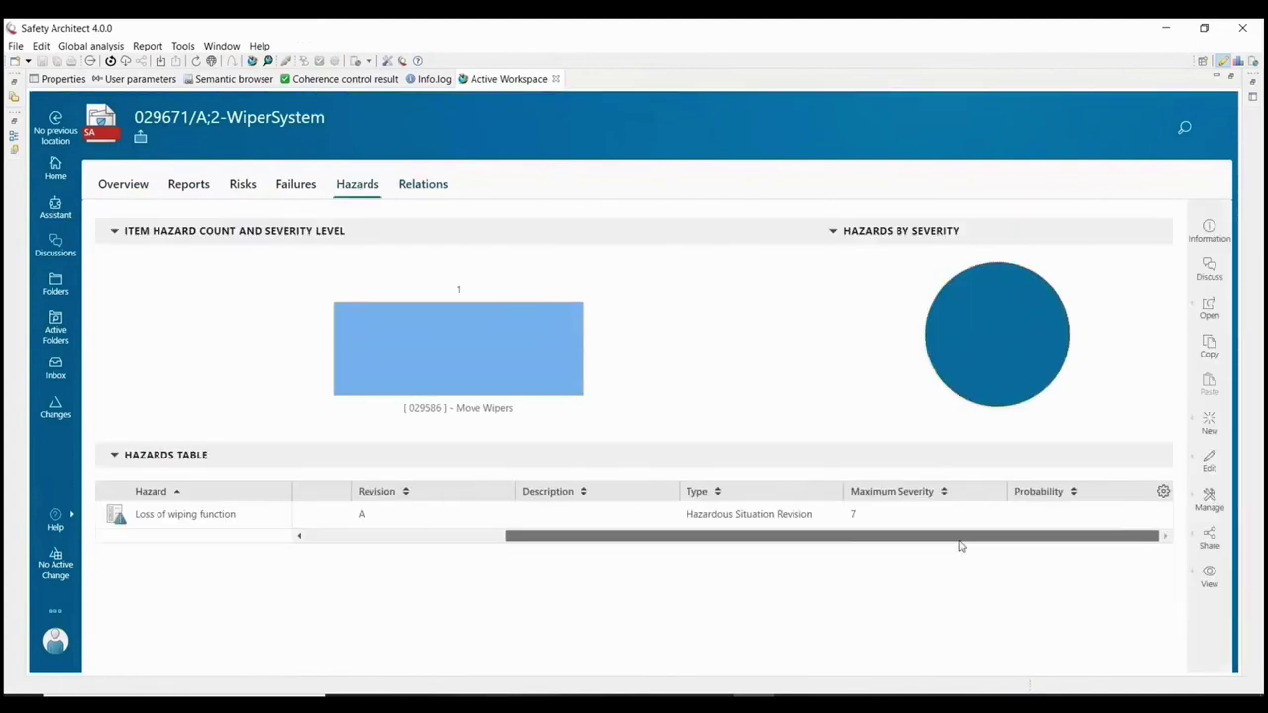
{"action": "left_click", "coordinate": [949, 527]}
{"action": "left_click", "coordinate": [948, 530]}
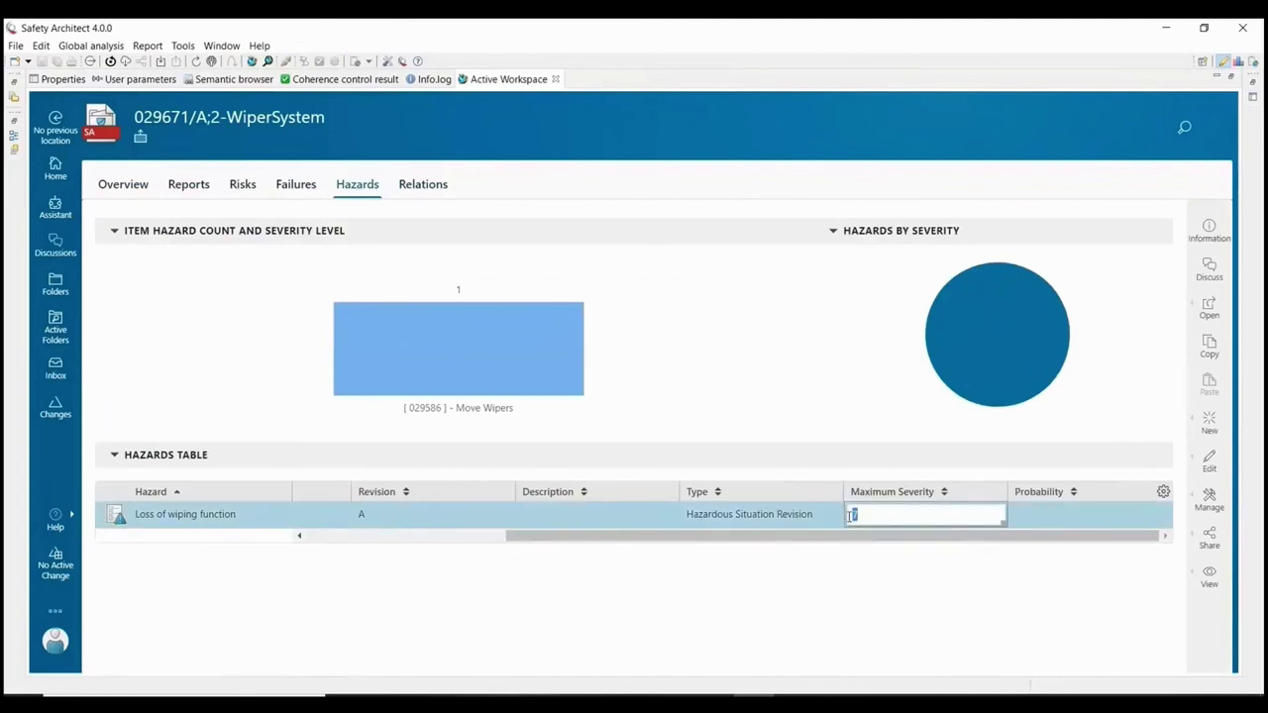
{"action": "type", "text": "6"}
{"action": "left_click", "coordinate": [804, 587]}
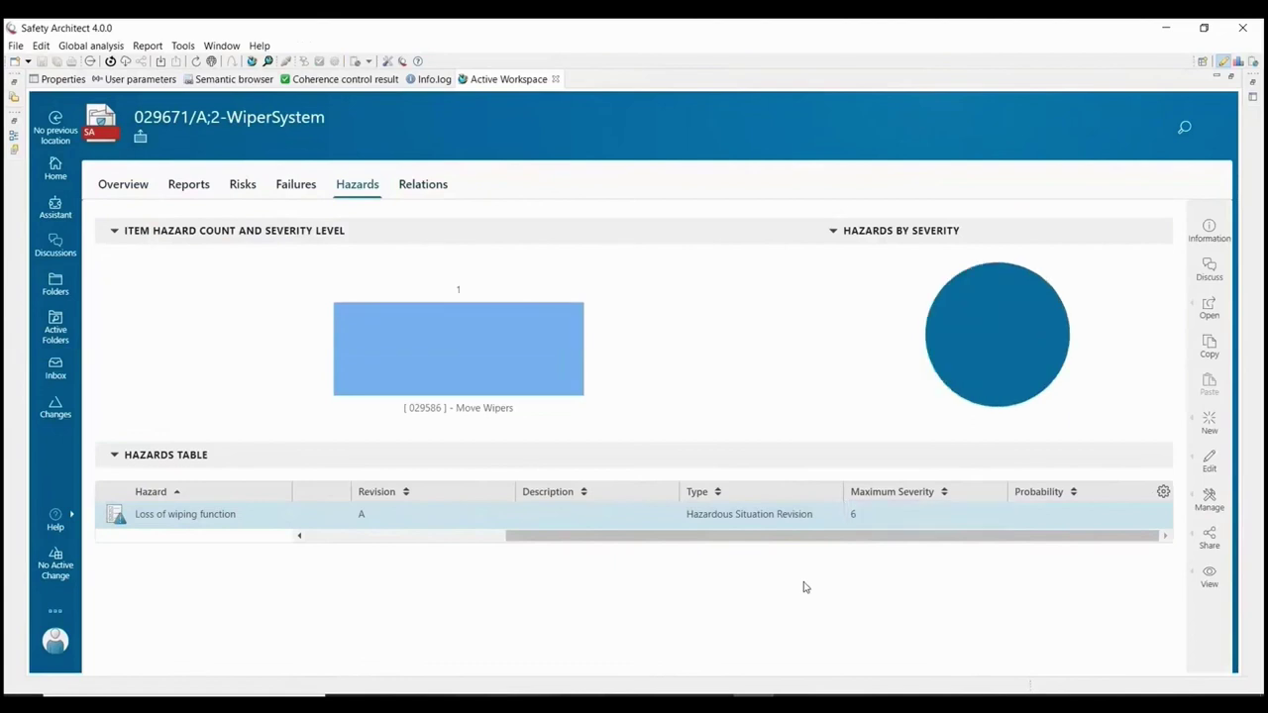
{"action": "left_click", "coordinate": [243, 185]}
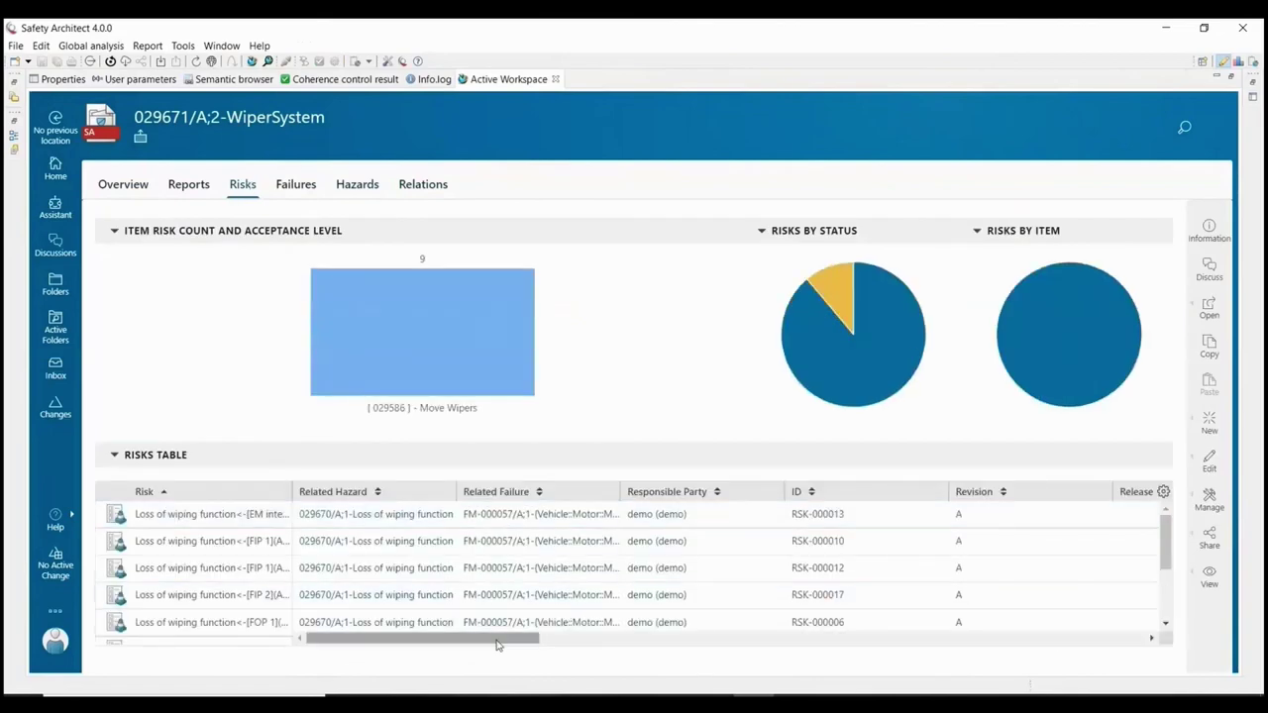
Step: In the Risks table, set the first risk's Acceptance Level to Tolerable - Medium
{"action": "left_click_drag", "start_coordinate": [515, 638], "coordinate": [798, 654]}
{"action": "left_click", "coordinate": [788, 517]}
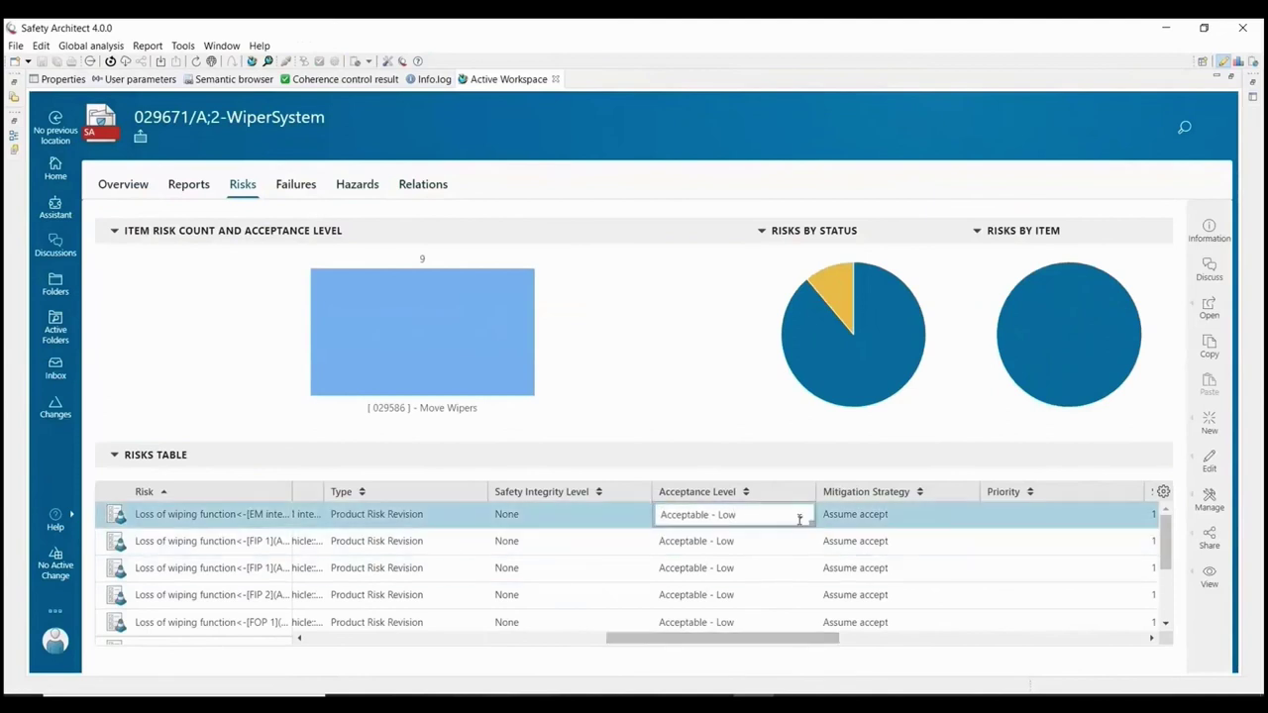
{"action": "left_click", "coordinate": [799, 516]}
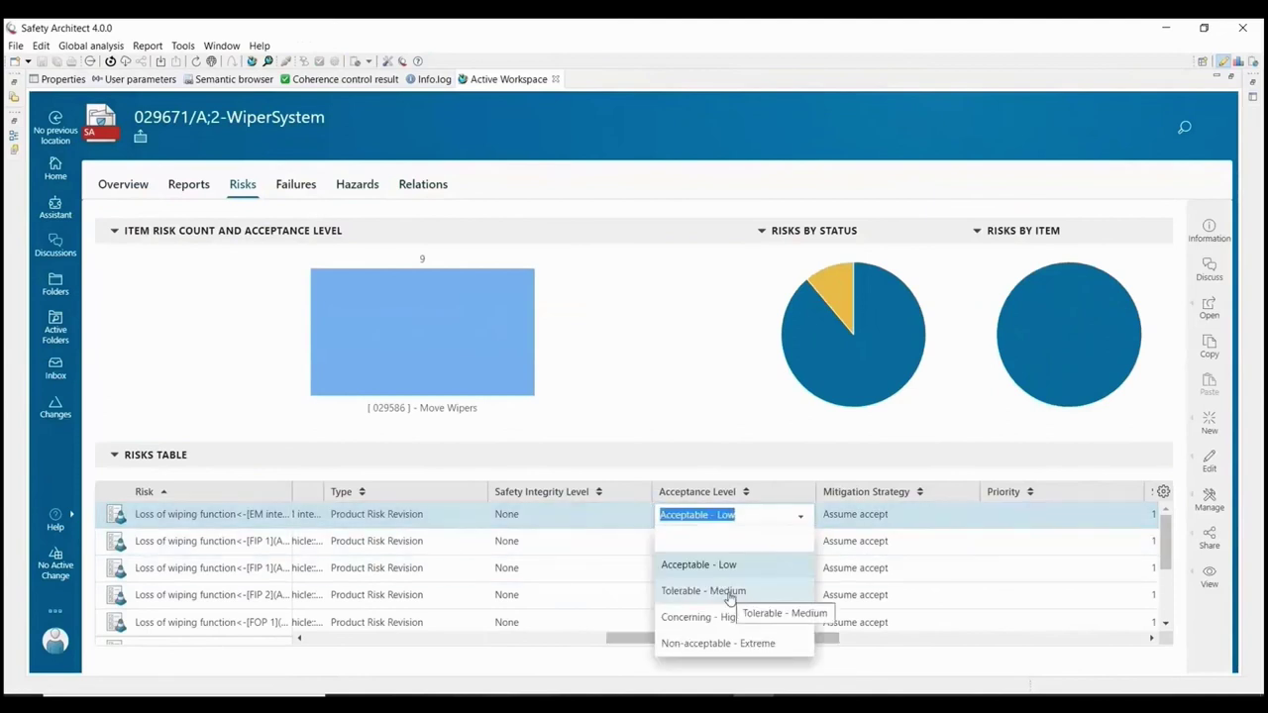
{"action": "left_click", "coordinate": [729, 594]}
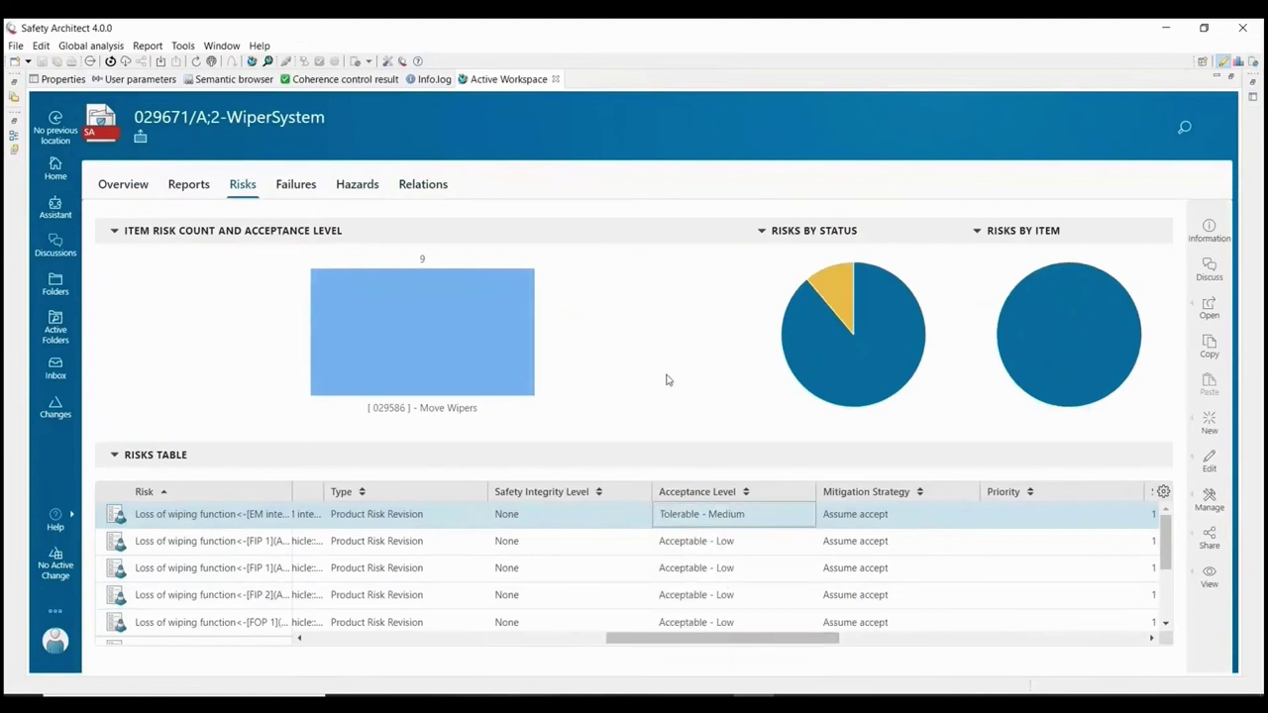
Step: Update the WiperSystem project from Teamcenter and open its Risks Report diagram
{"action": "double_click", "coordinate": [509, 79]}
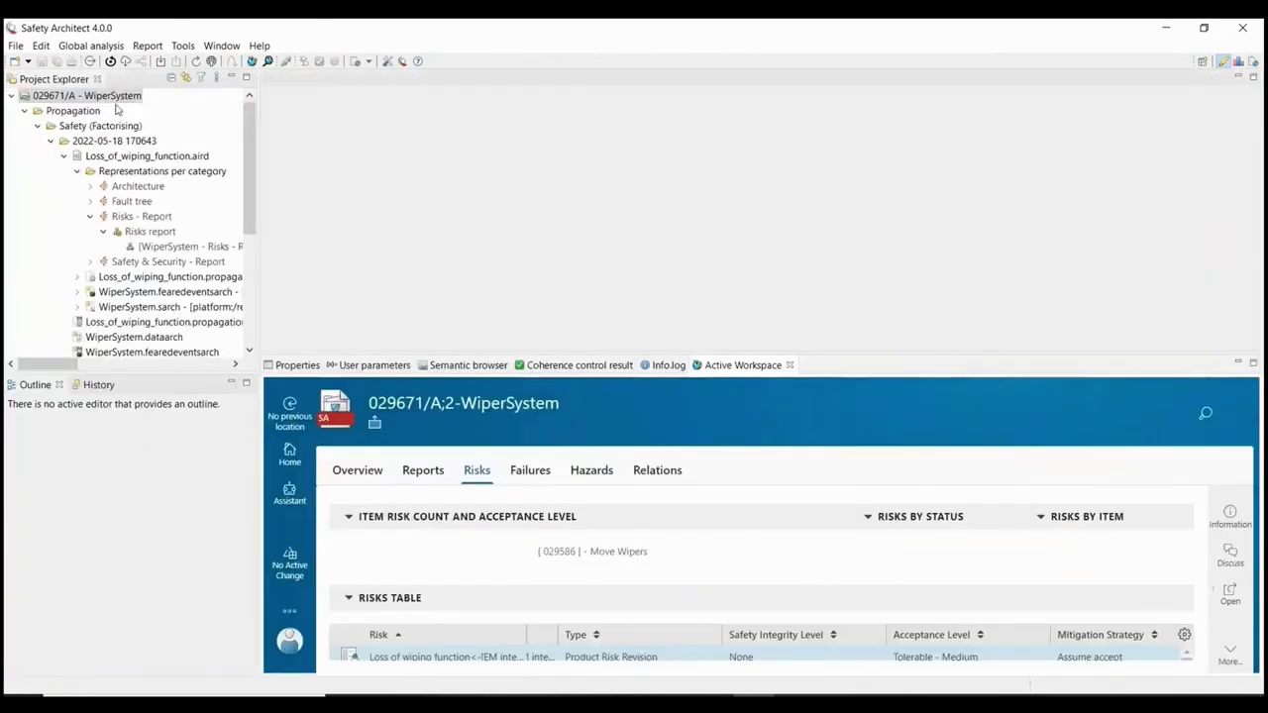
{"action": "right_click", "coordinate": [116, 99]}
{"action": "mouse_move", "coordinate": [248, 386]}
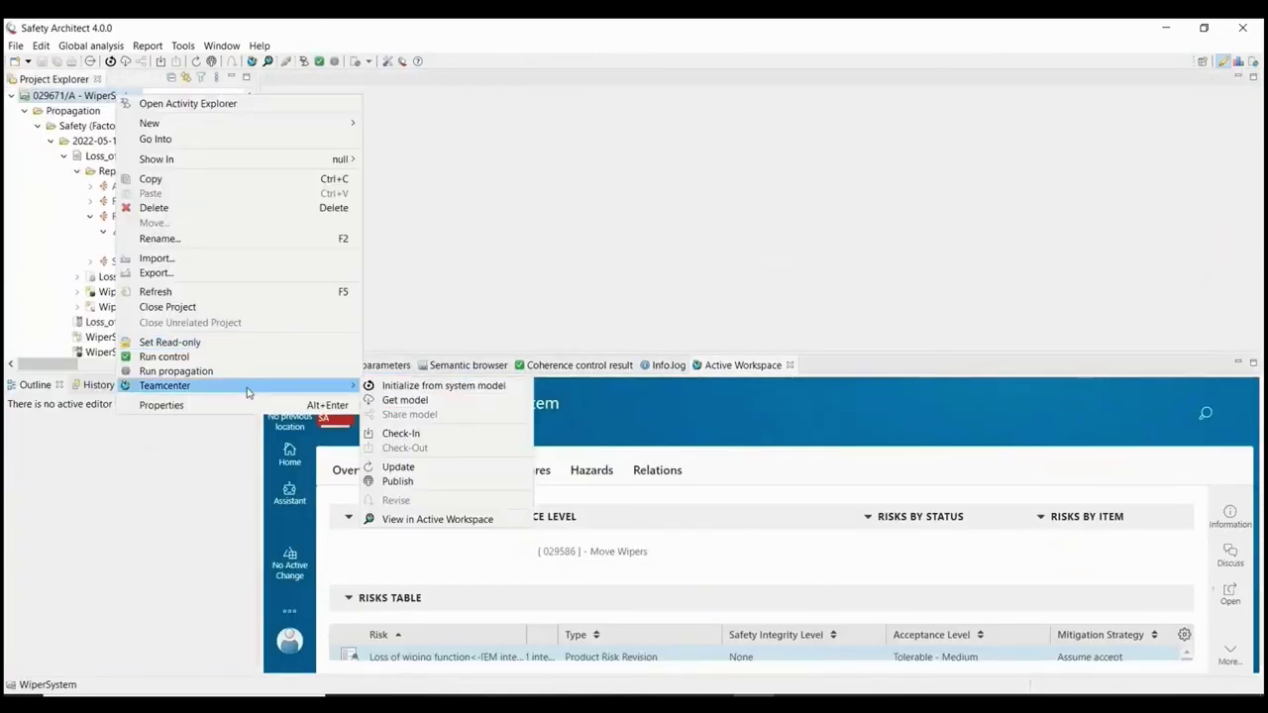
{"action": "left_click", "coordinate": [490, 473]}
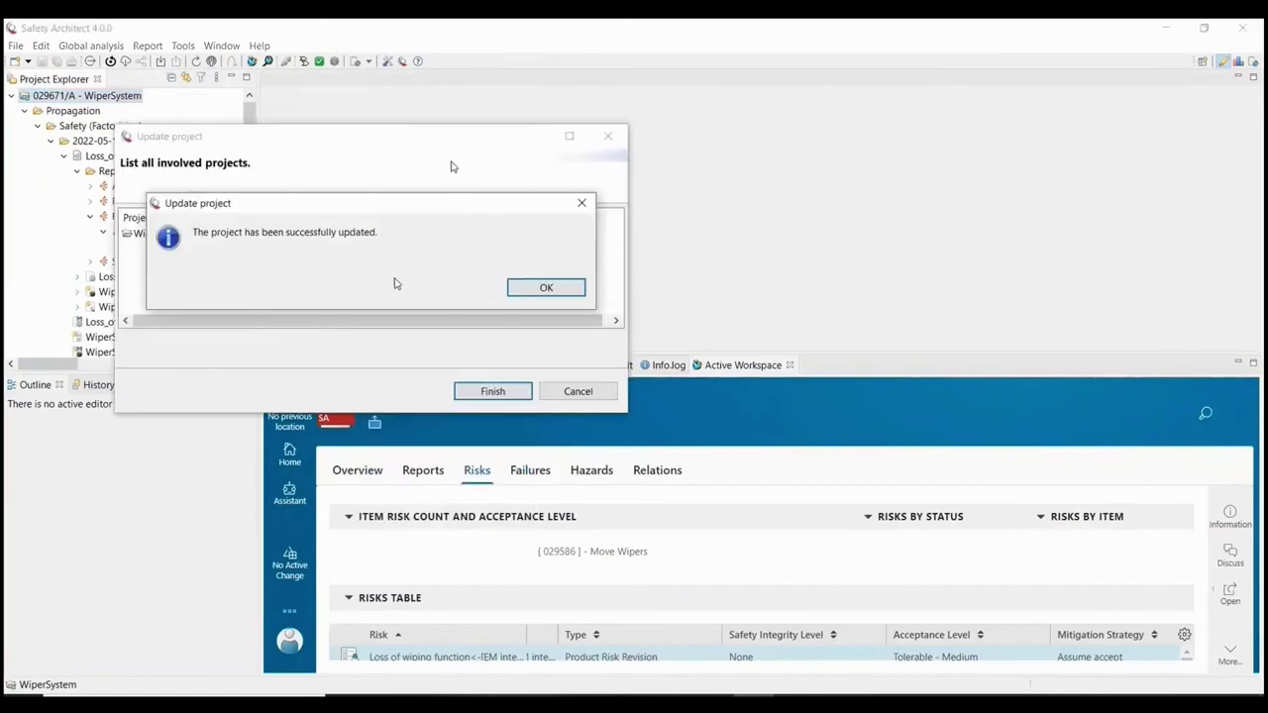
{"action": "left_click", "coordinate": [543, 288]}
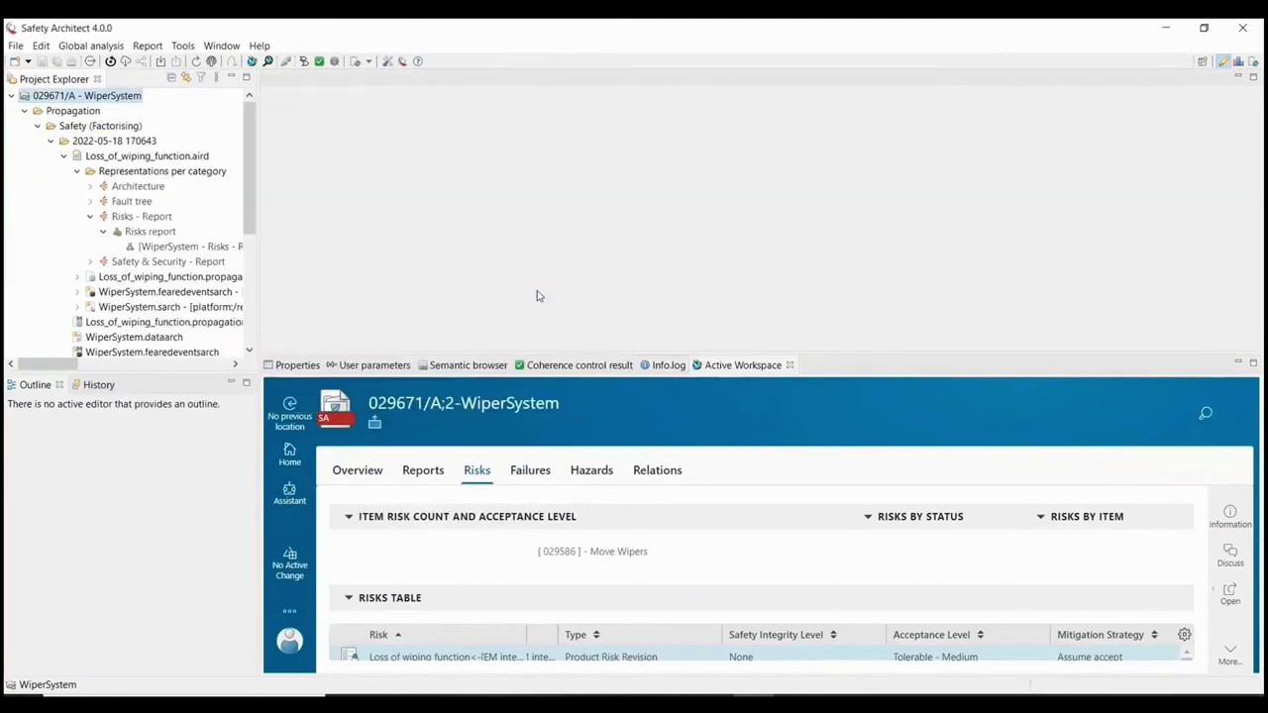
{"action": "double_click", "coordinate": [163, 246]}
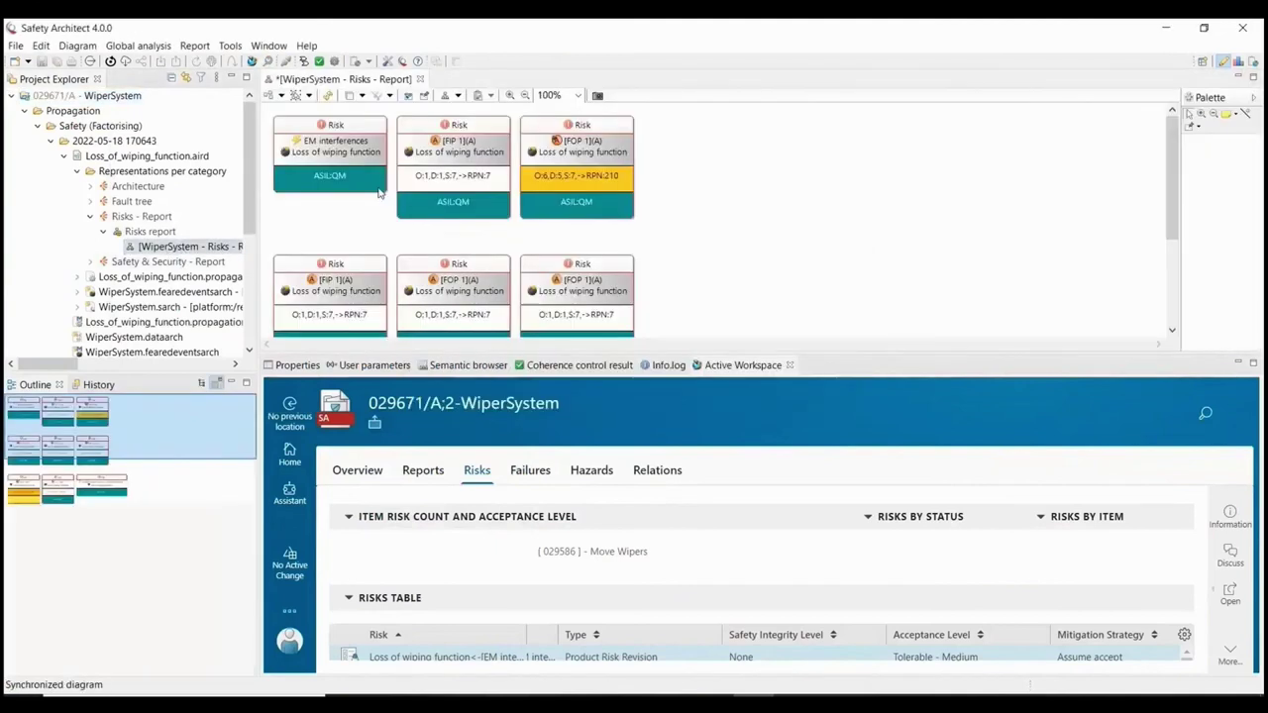
Step: Confirm Loss of wiping function's severity reads 6 in the WiperSystem feared events table
{"action": "scroll", "coordinate": [154, 247], "scroll_direction": "down", "scroll_amount": 2}
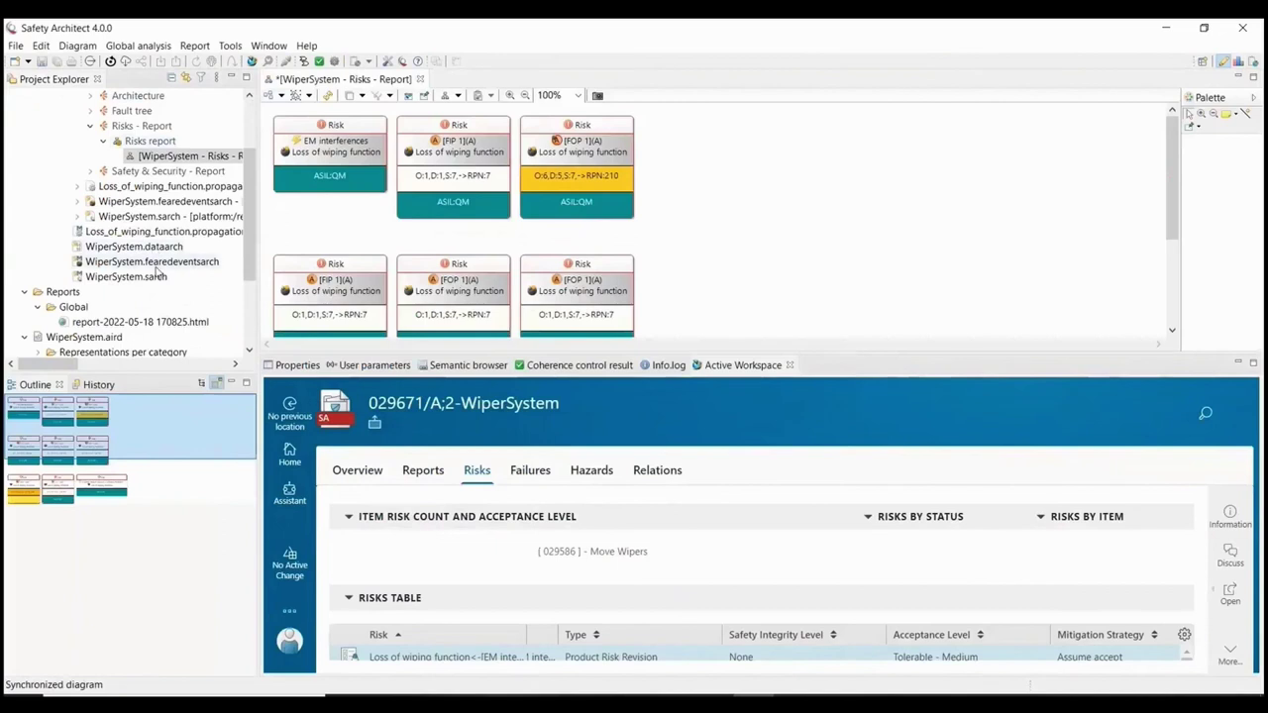
{"action": "scroll", "coordinate": [156, 263], "scroll_direction": "down", "scroll_amount": 3}
{"action": "double_click", "coordinate": [99, 322]}
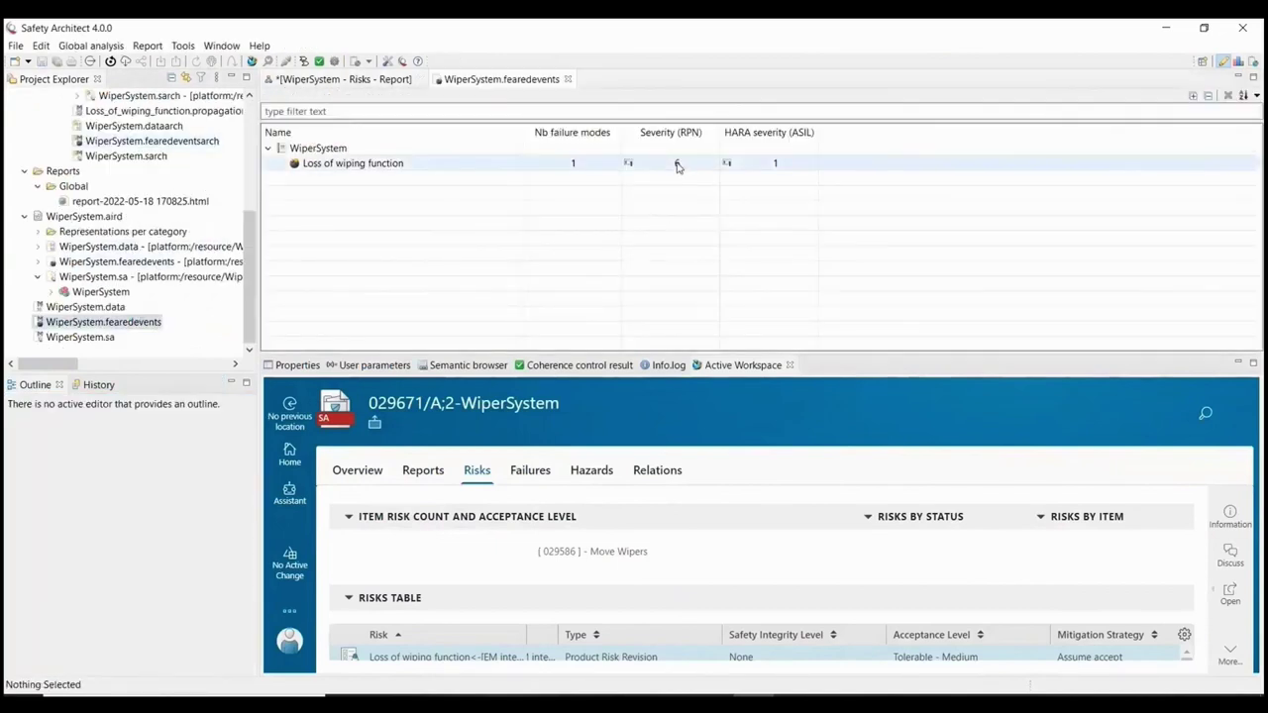
{"action": "left_click", "coordinate": [676, 168]}
{"action": "key", "text": "Return"}
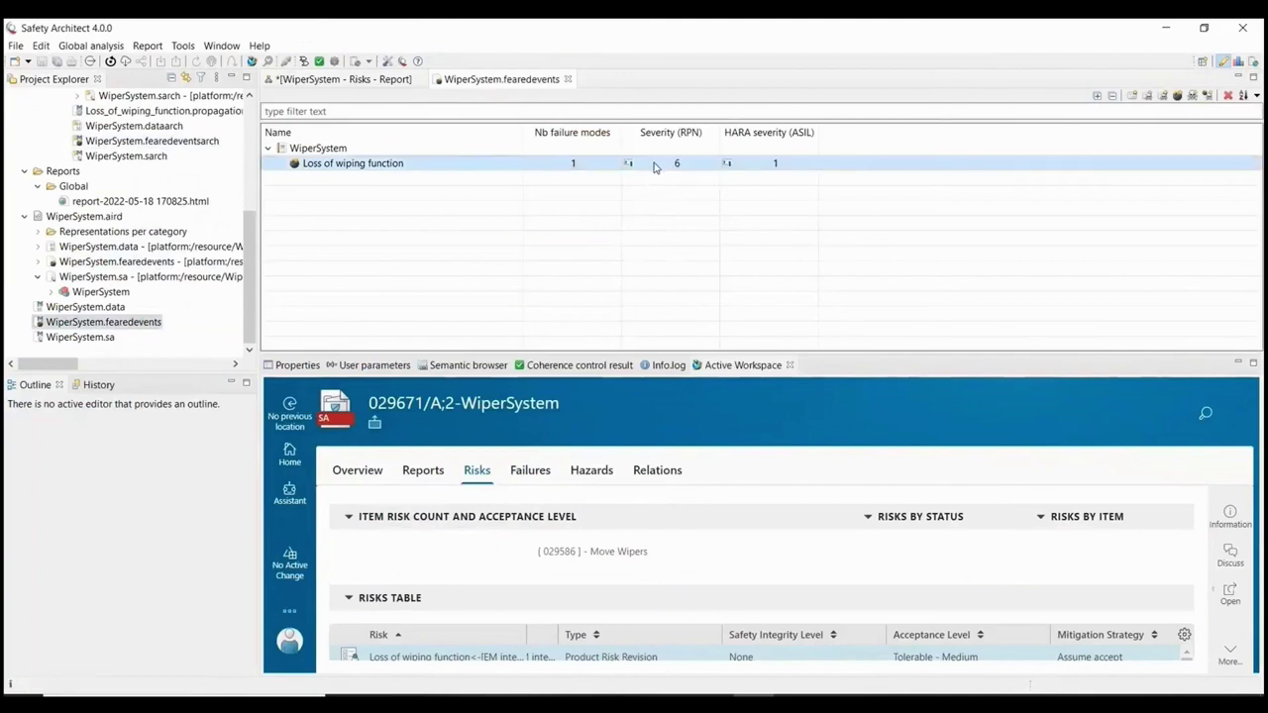
Step: Check the acceptance levels of the EM interferences and FIP 1 risks in their assessment properties
{"action": "left_click", "coordinate": [346, 79]}
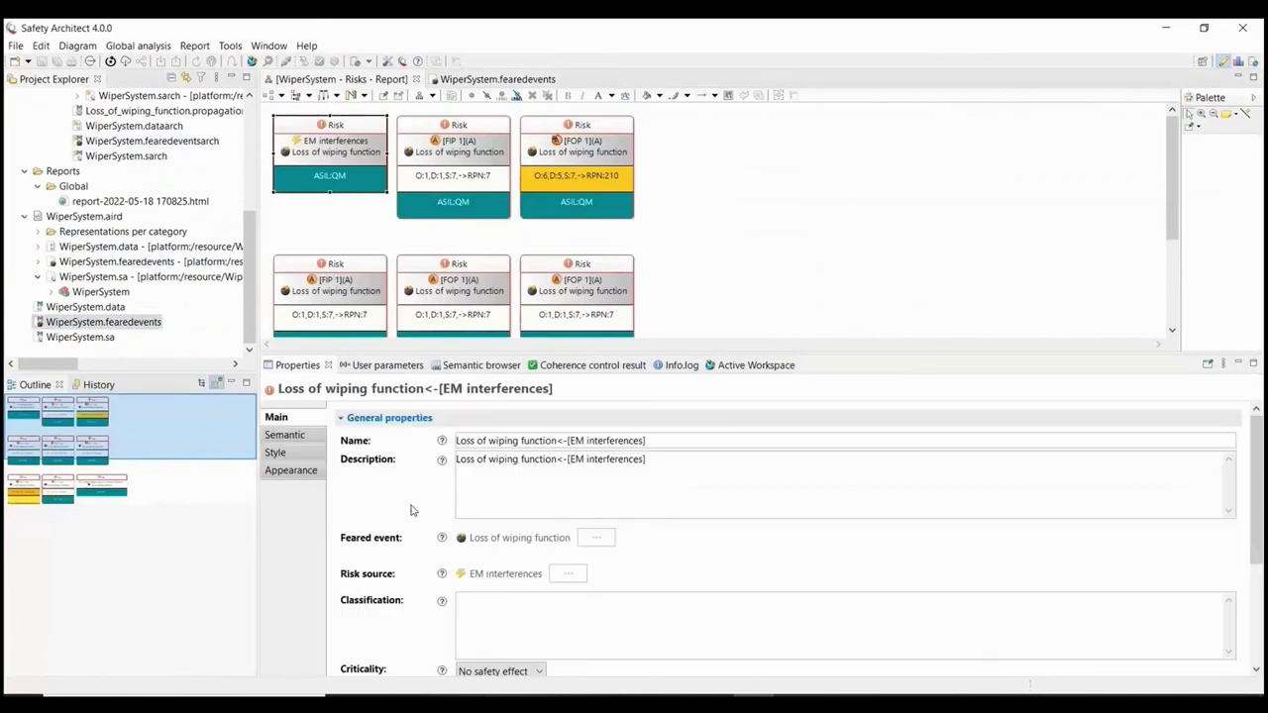
{"action": "scroll", "coordinate": [412, 510], "scroll_direction": "down", "scroll_amount": 3}
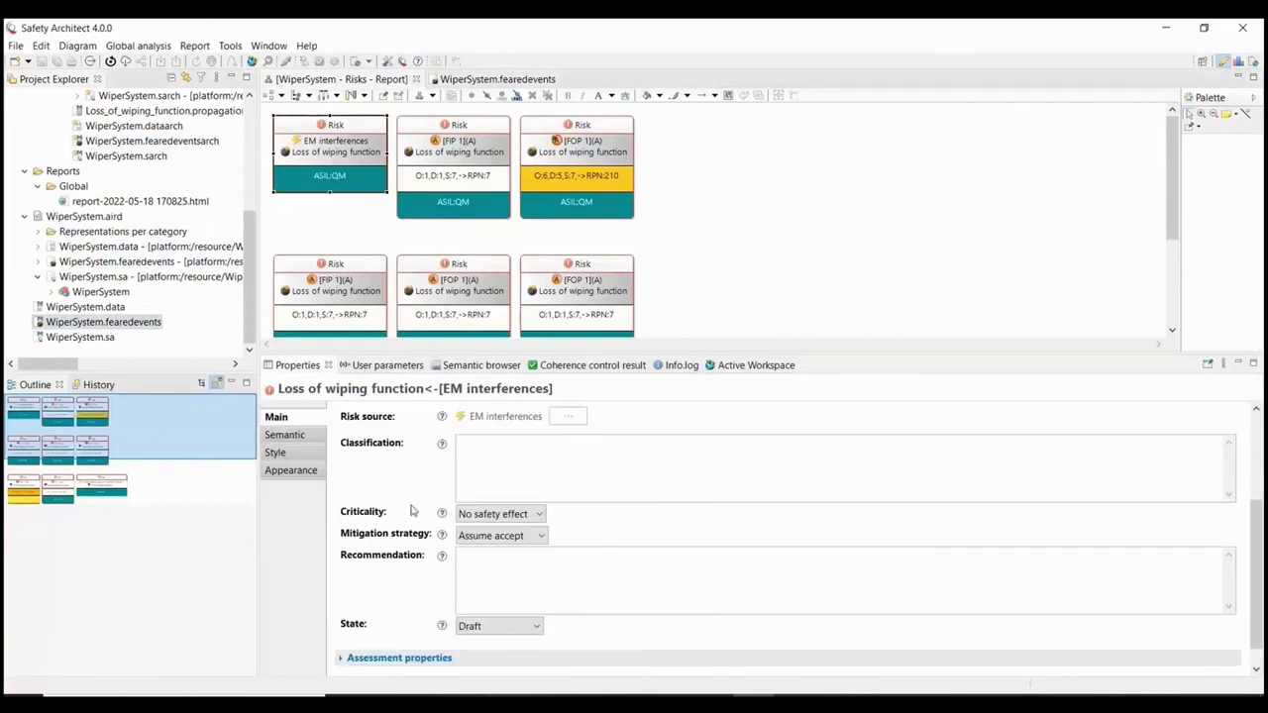
{"action": "scroll", "coordinate": [414, 535], "scroll_direction": "down", "scroll_amount": 1}
{"action": "left_click", "coordinate": [398, 632]}
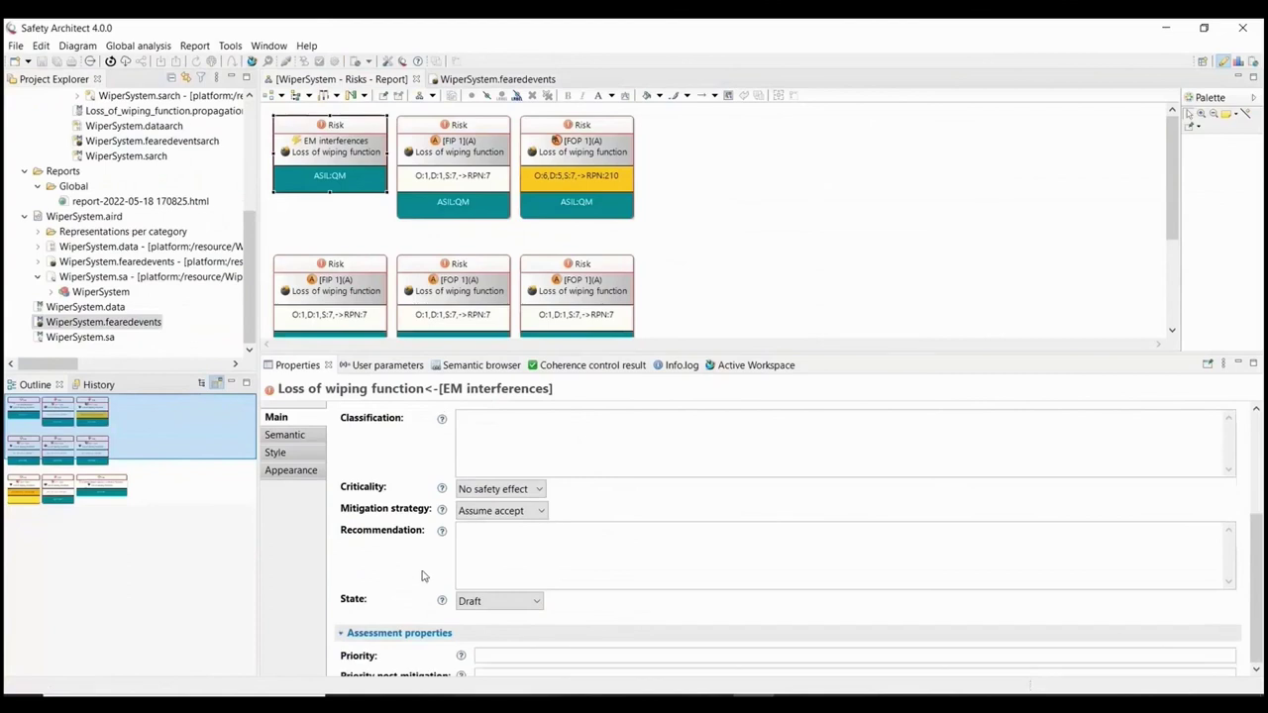
{"action": "scroll", "coordinate": [424, 577], "scroll_direction": "down", "scroll_amount": 3}
{"action": "scroll", "coordinate": [424, 577], "scroll_direction": "down", "scroll_amount": 3}
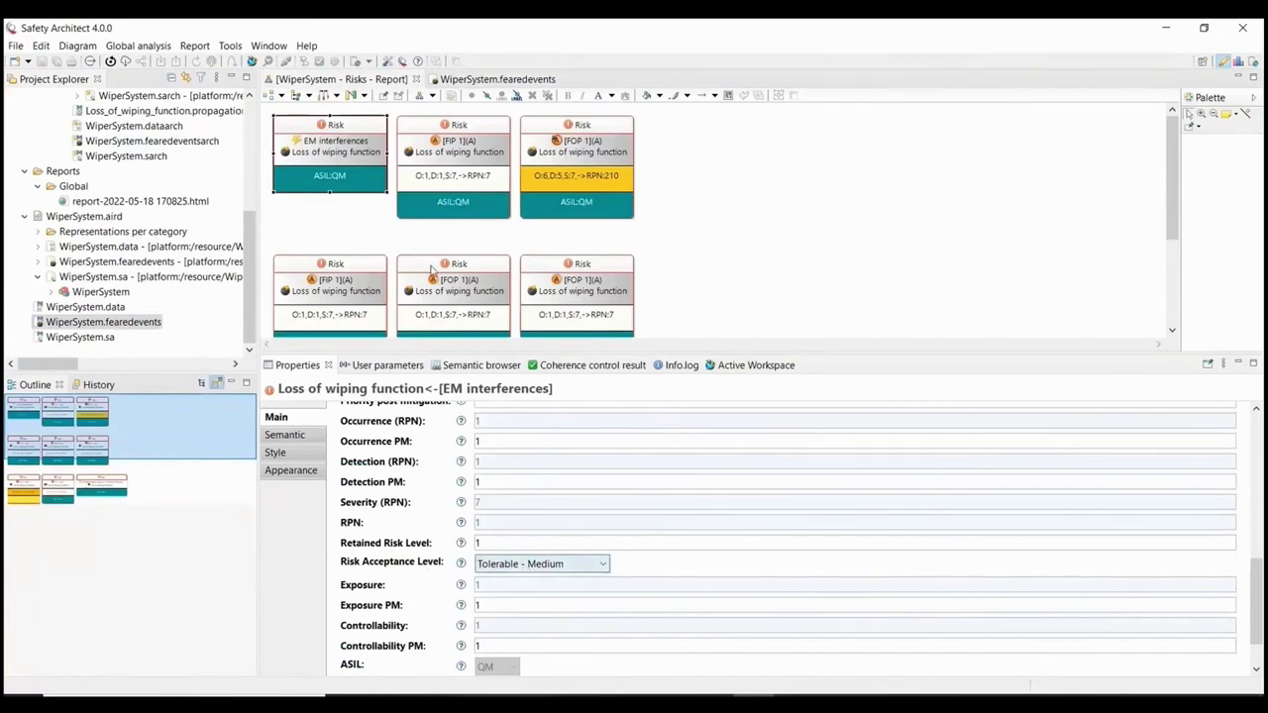
{"action": "left_click", "coordinate": [469, 127]}
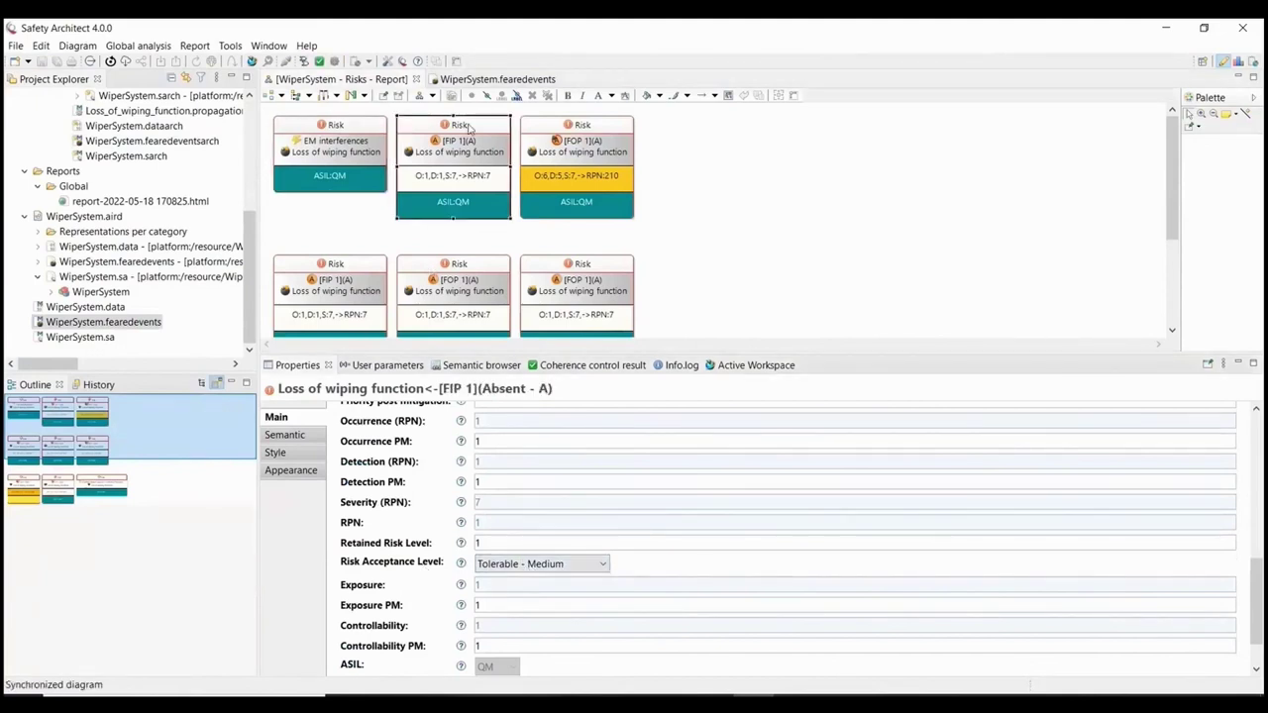
{"action": "left_click", "coordinate": [413, 631]}
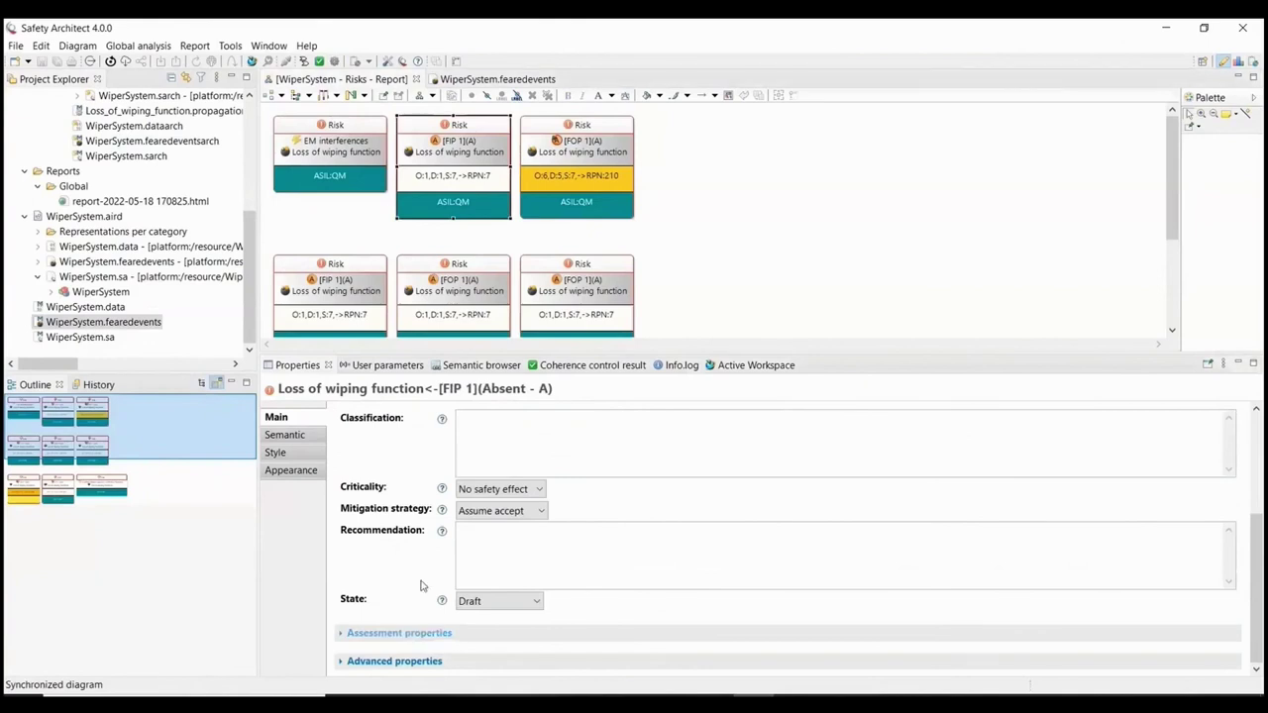
{"action": "scroll", "coordinate": [422, 585], "scroll_direction": "down", "scroll_amount": 5}
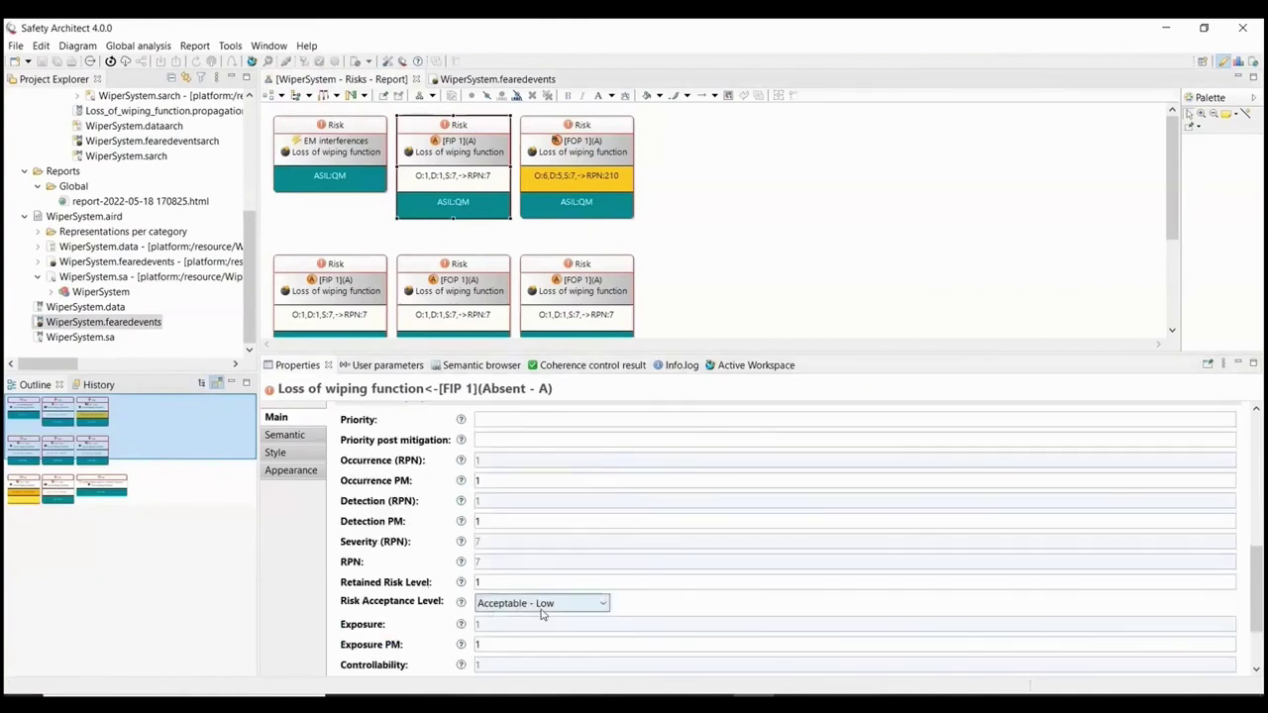